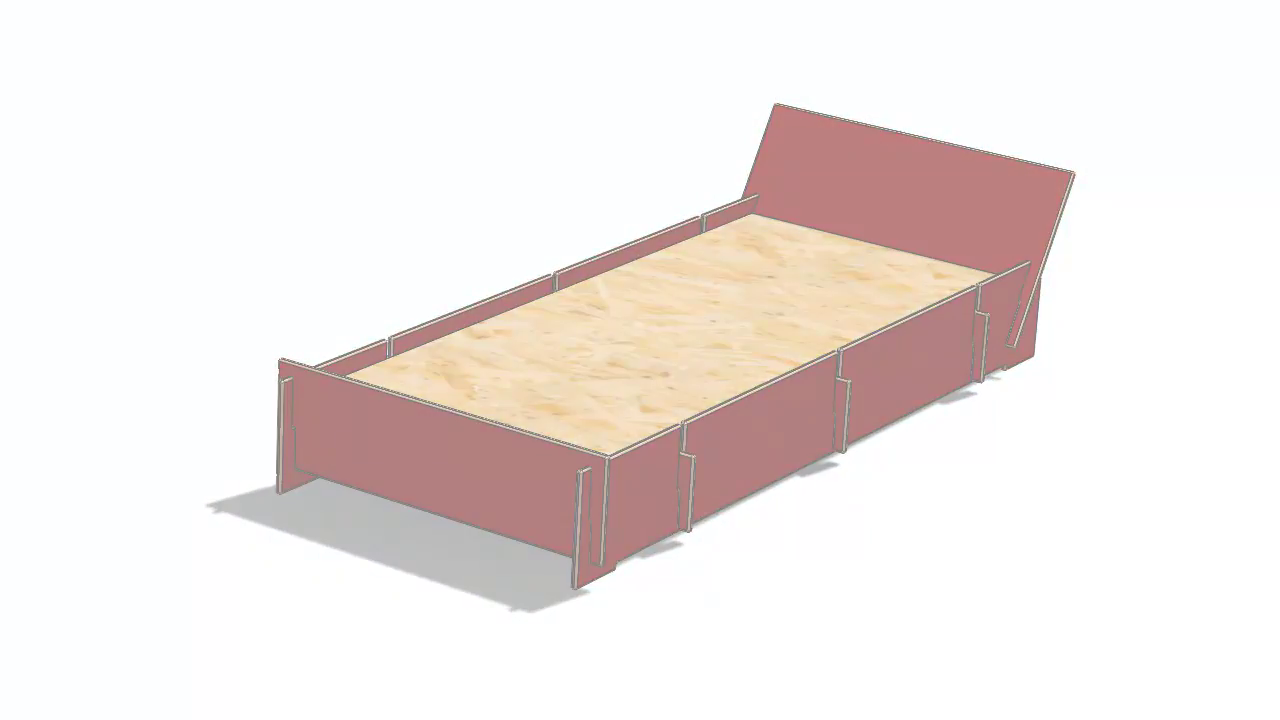
# Play the motion study animation of the finished red bed assembly
pyautogui.click(218, 670)
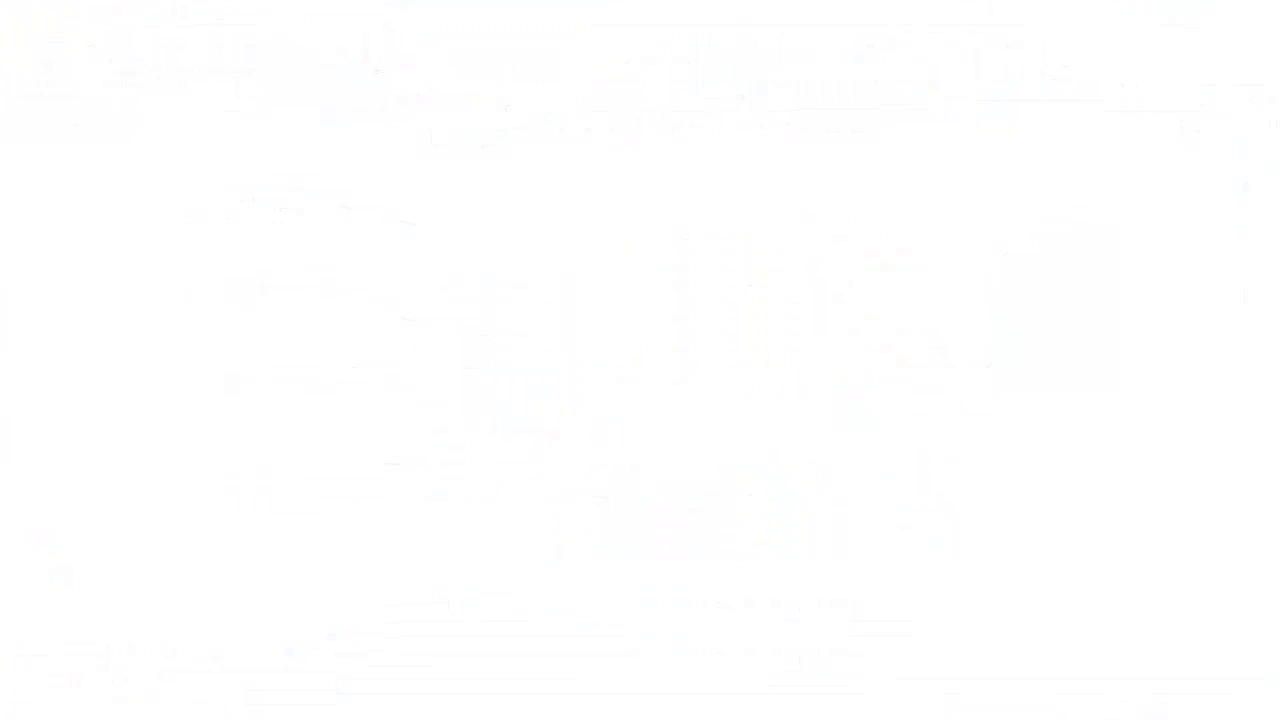
# Start a sketch on the Front Plane and draw a centre rectangle at the origin
pyautogui.click(75, 336)
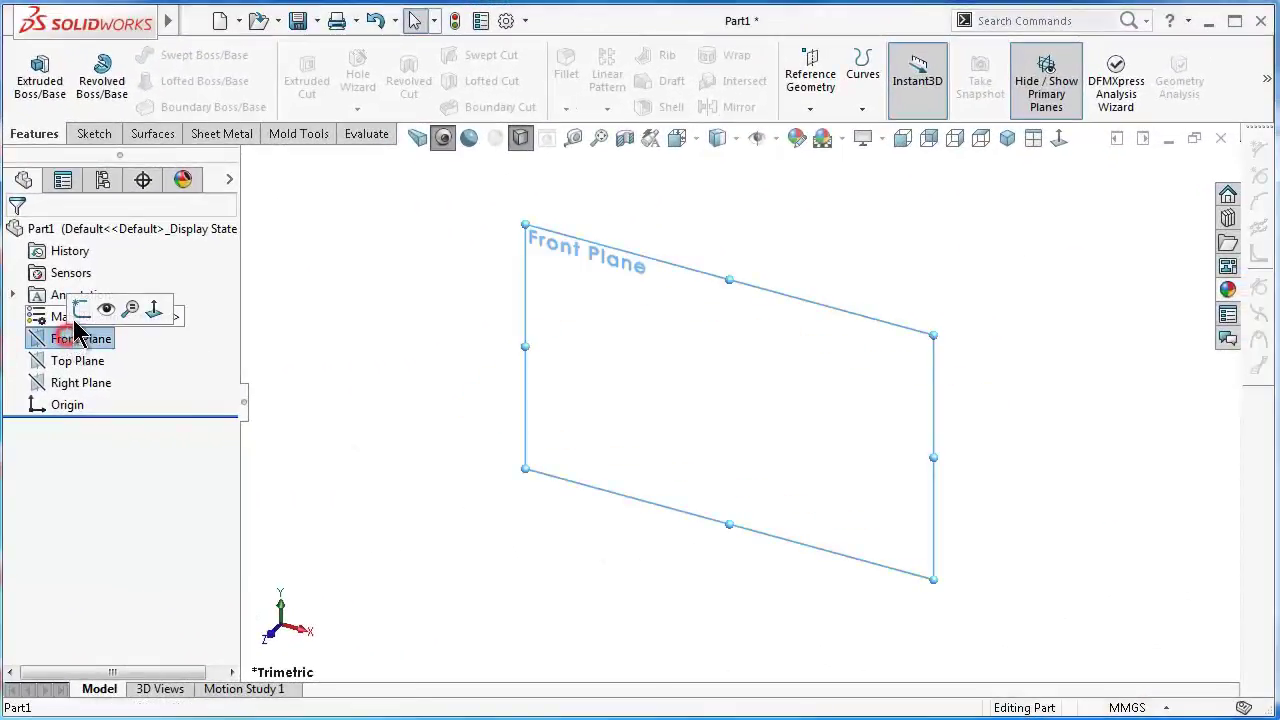
pyautogui.click(81, 309)
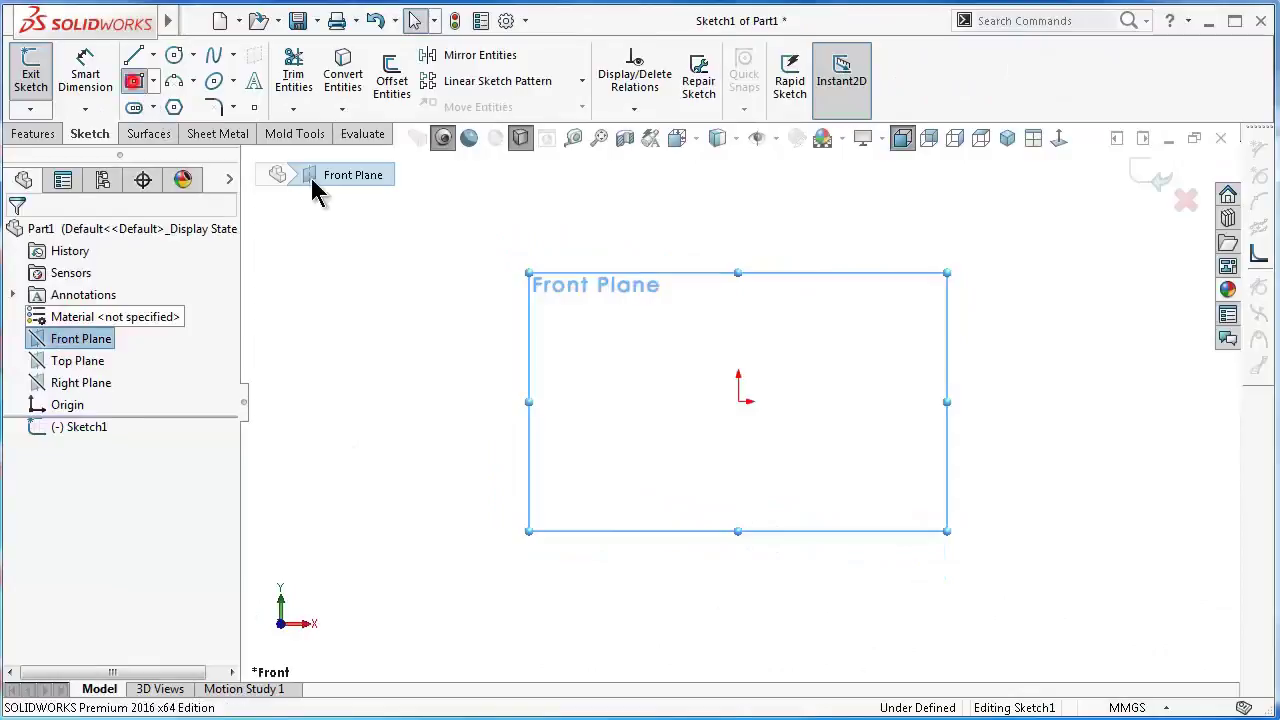
pyautogui.click(737, 400)
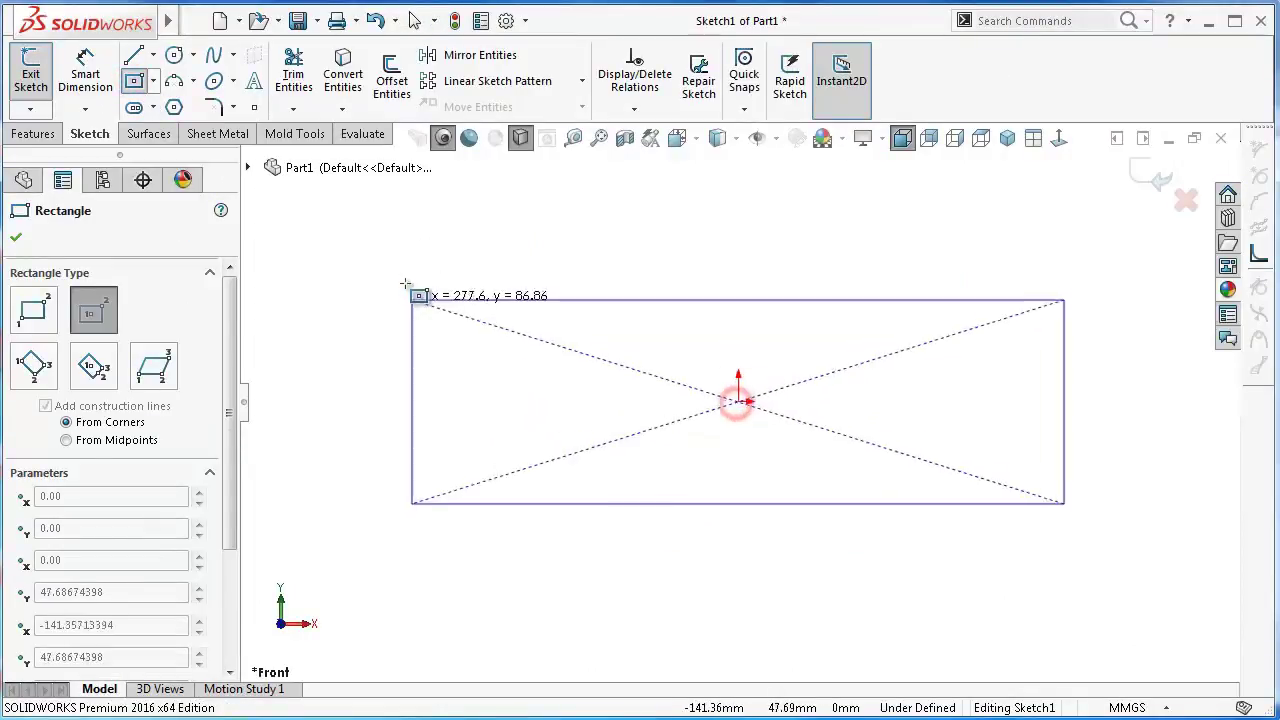
pyautogui.click(427, 281)
# Dimension the rectangle 890 mm wide and 250 mm tall
pyautogui.moveTo(361, 348); pyautogui.dragTo(363, 258, button='right')
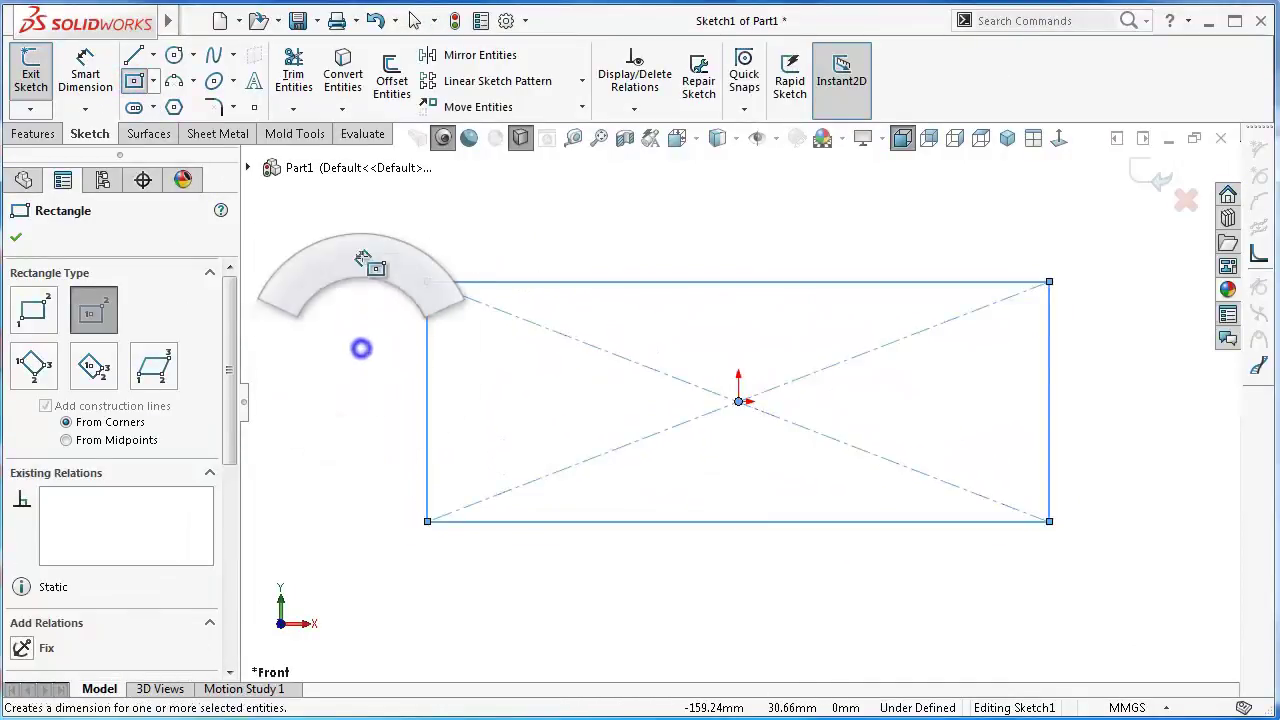
pyautogui.click(628, 283)
pyautogui.click(632, 246)
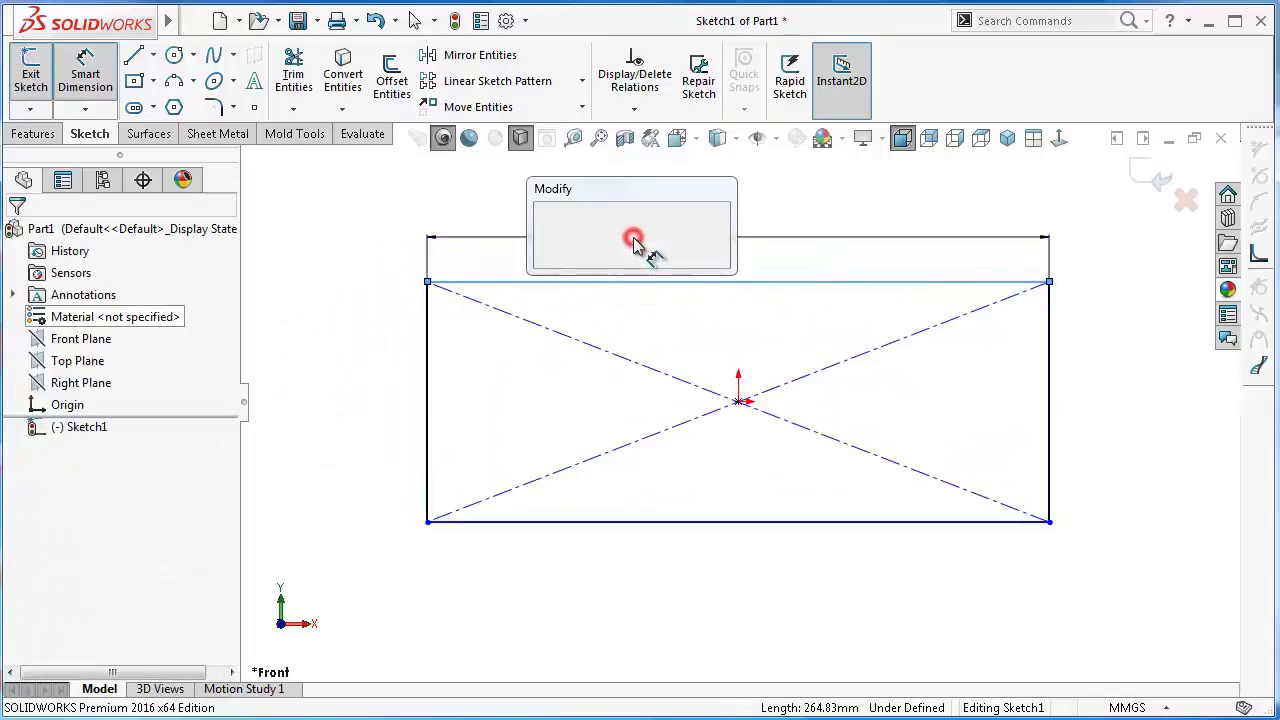
pyautogui.write('890')
pyautogui.press('Return')
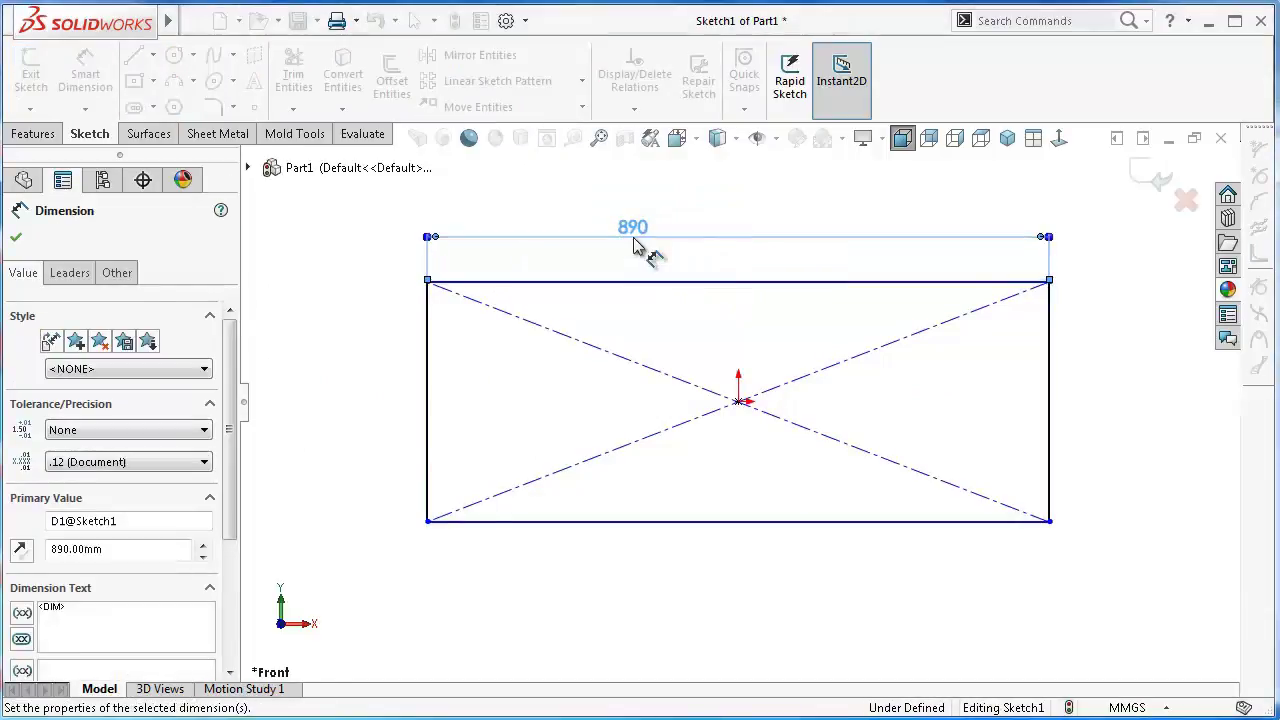
pyautogui.click(426, 372)
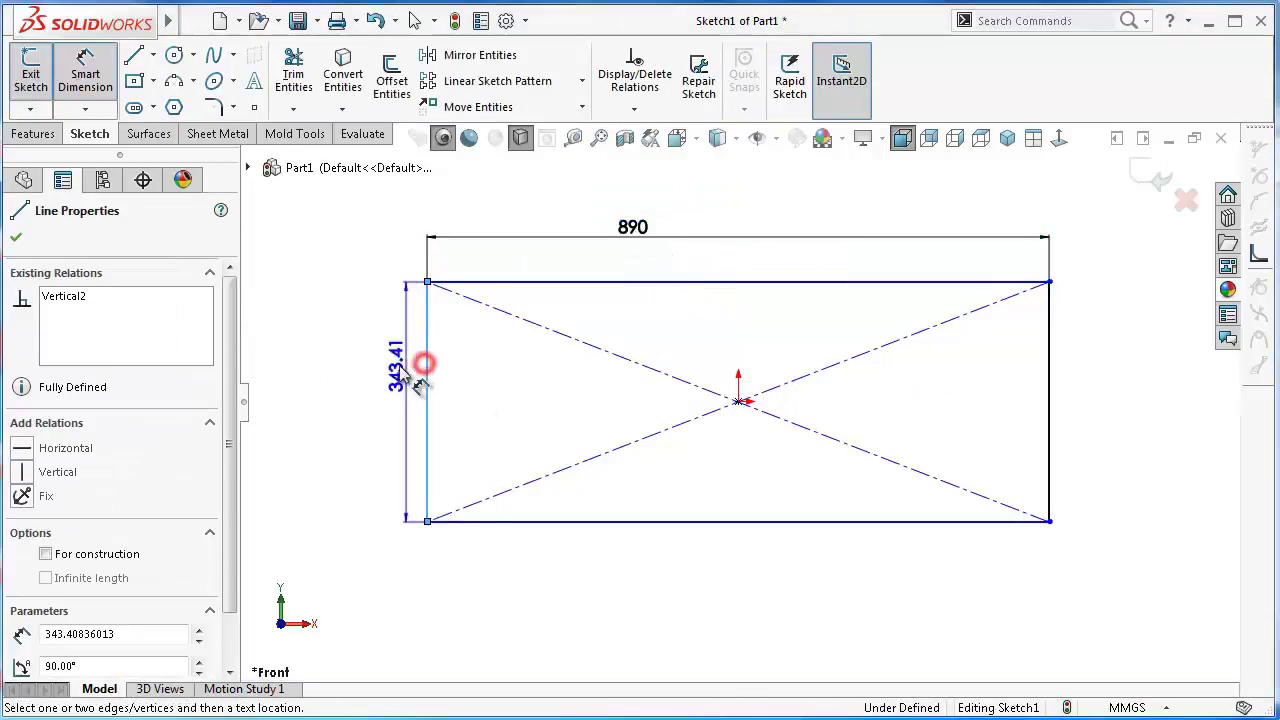
pyautogui.click(360, 376)
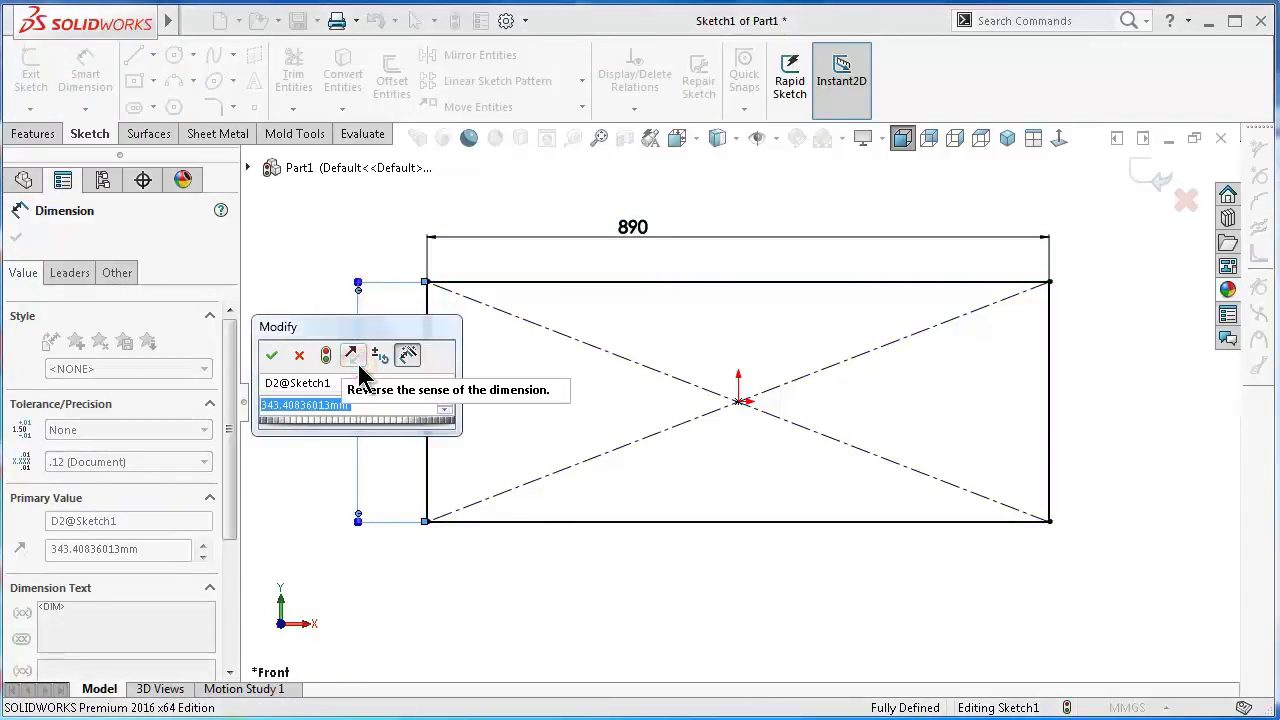
pyautogui.write('250')
pyautogui.press('Return')
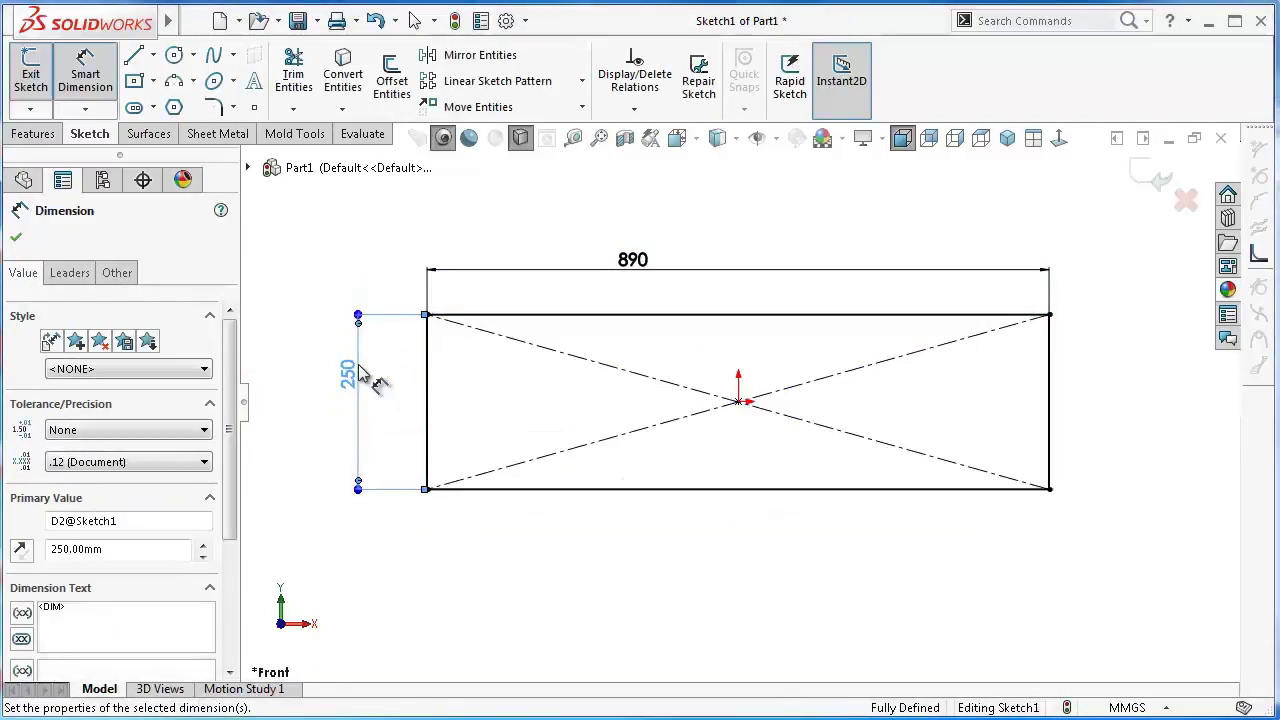
pyautogui.click(153, 81)
# Draw a corner rectangle for a slot rising from the panel's bottom edge near the right end
pyautogui.click(180, 106)
pyautogui.scroll(-2, 950, 485)
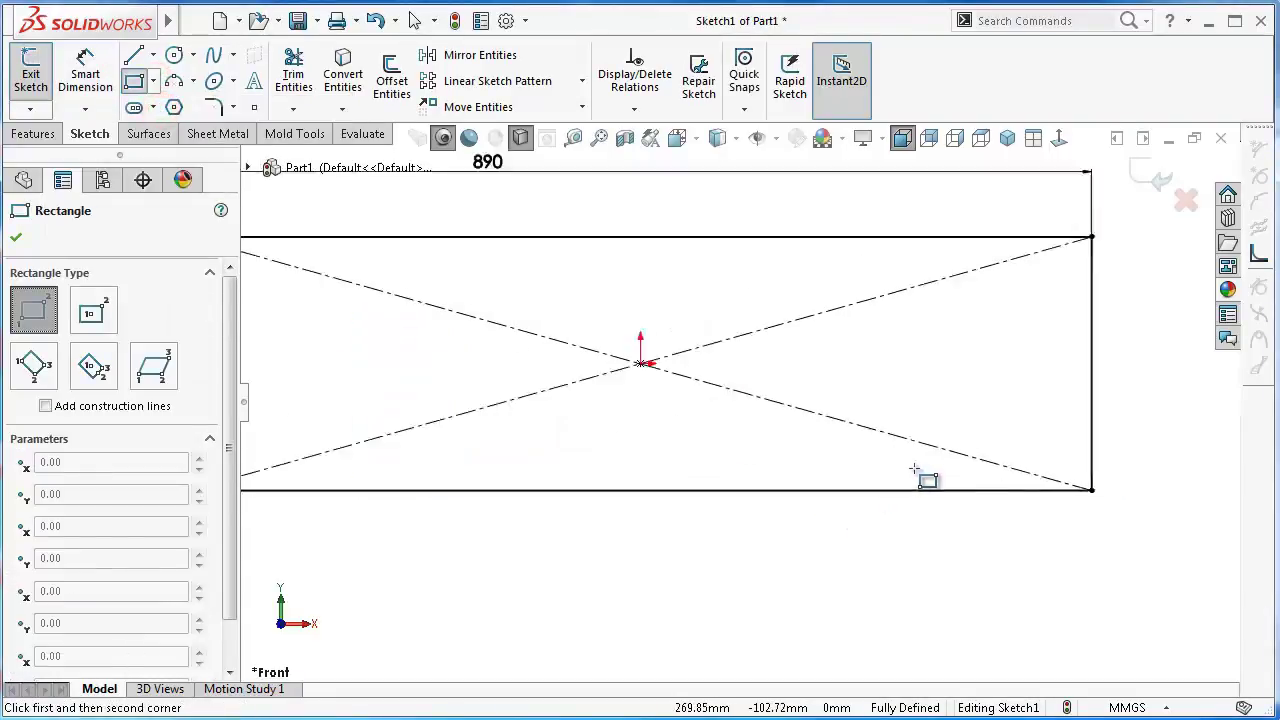
pyautogui.scroll(-1, 940, 485)
pyautogui.click(945, 490)
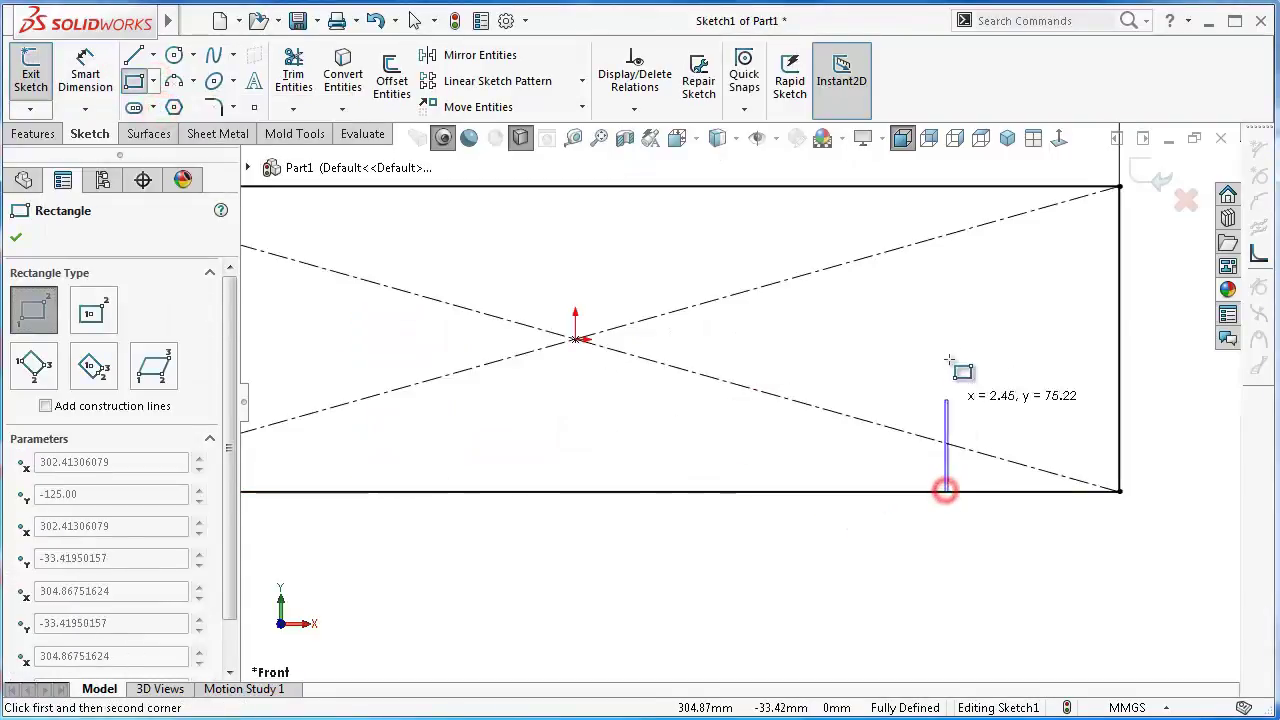
pyautogui.click(1010, 307)
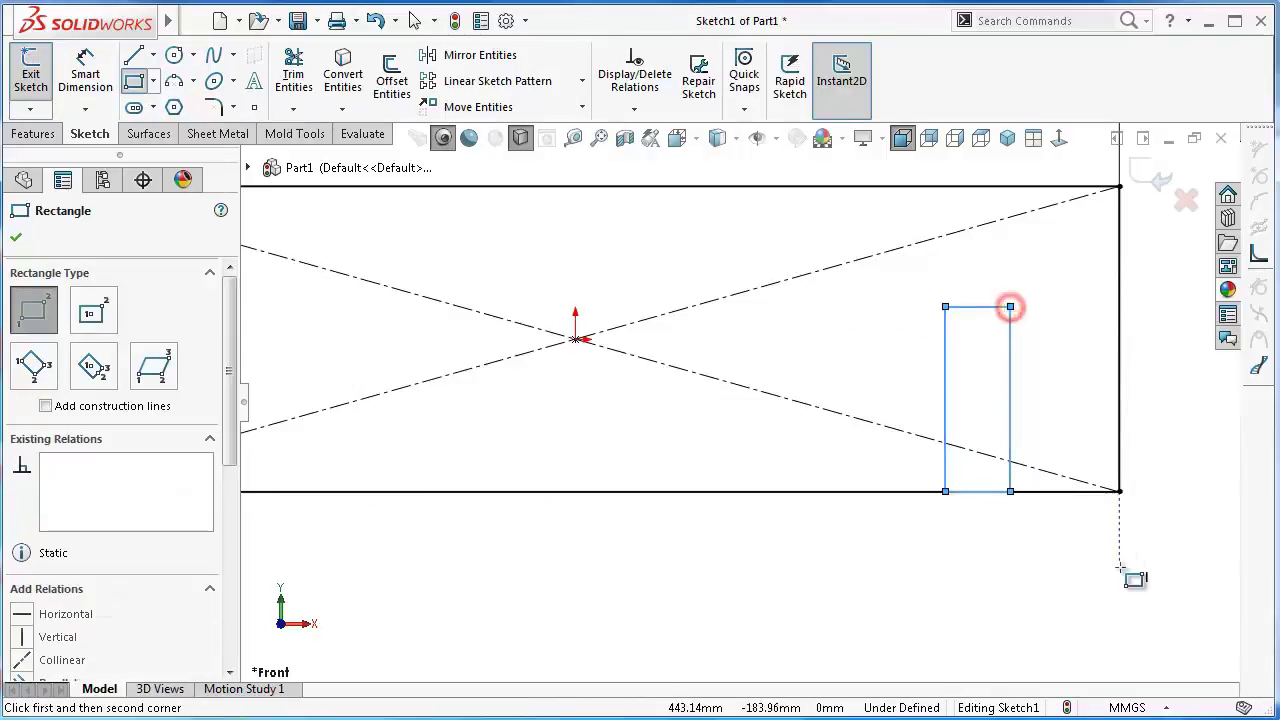
# Position the slot 35 mm from the panel's right edge
pyautogui.moveTo(1168, 587); pyautogui.dragTo(1170, 530, button='right')
pyautogui.click(1010, 356)
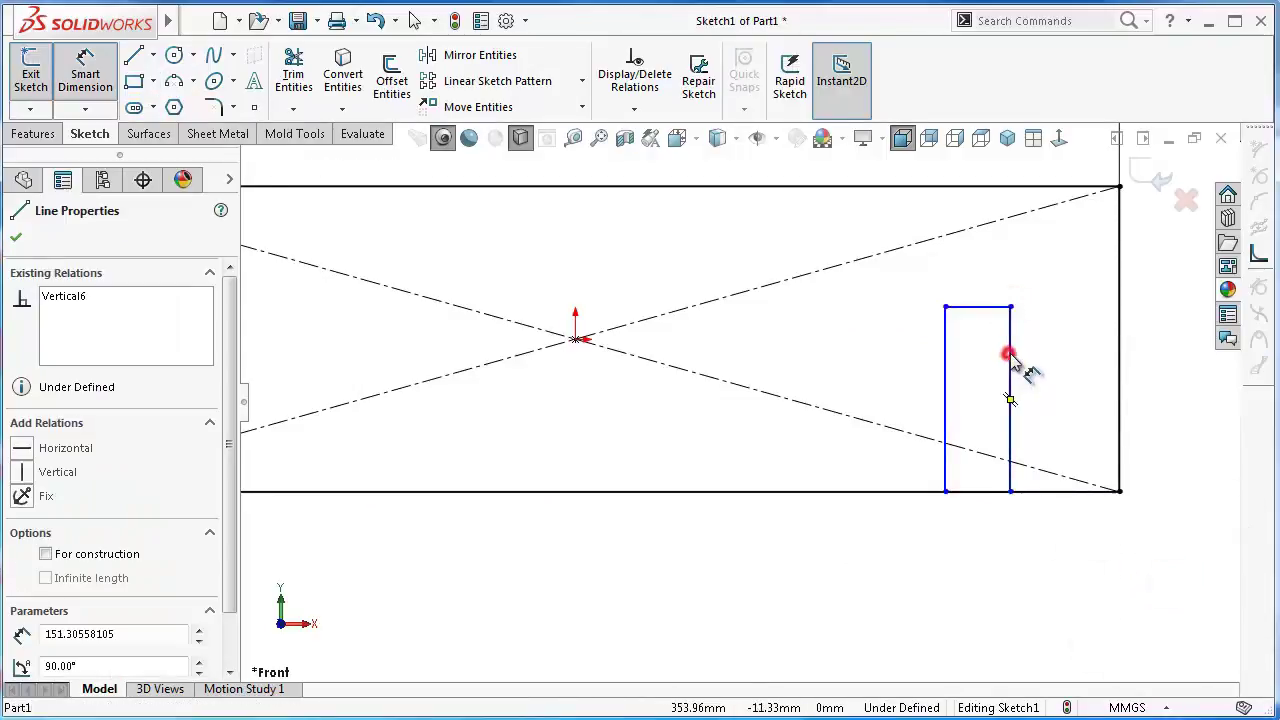
pyautogui.click(1120, 366)
pyautogui.click(1194, 555)
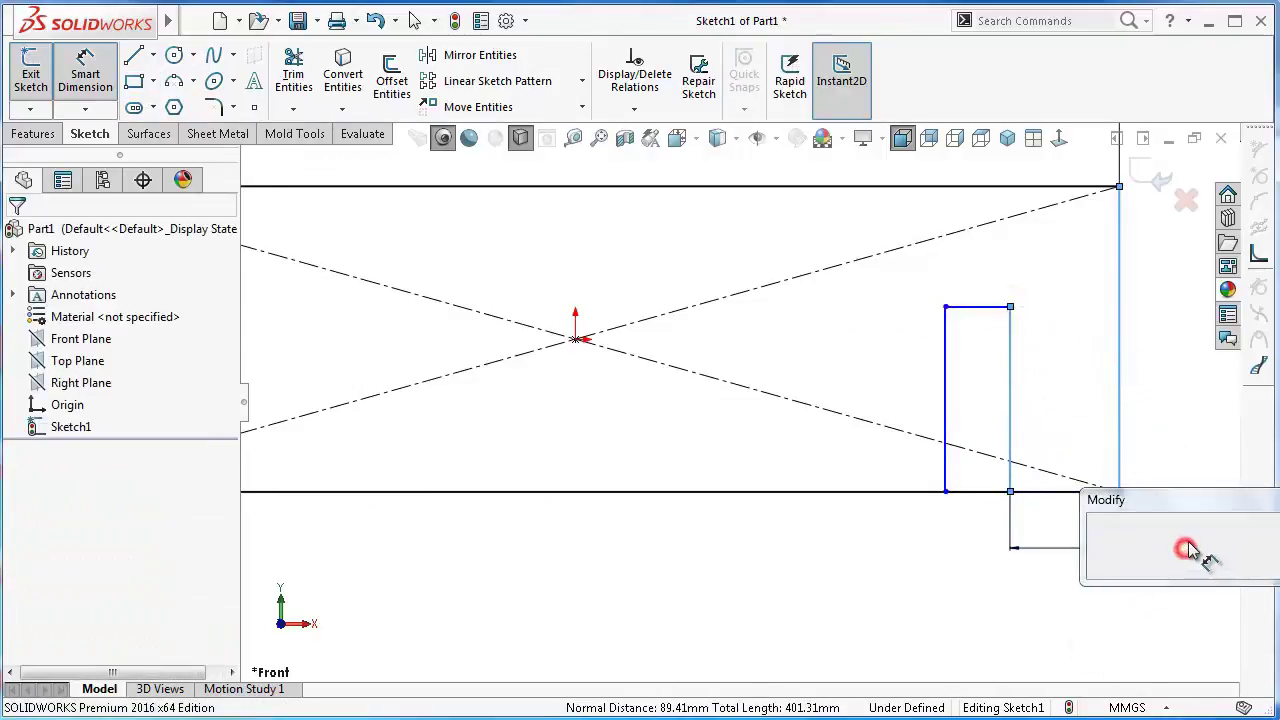
pyautogui.write('35')
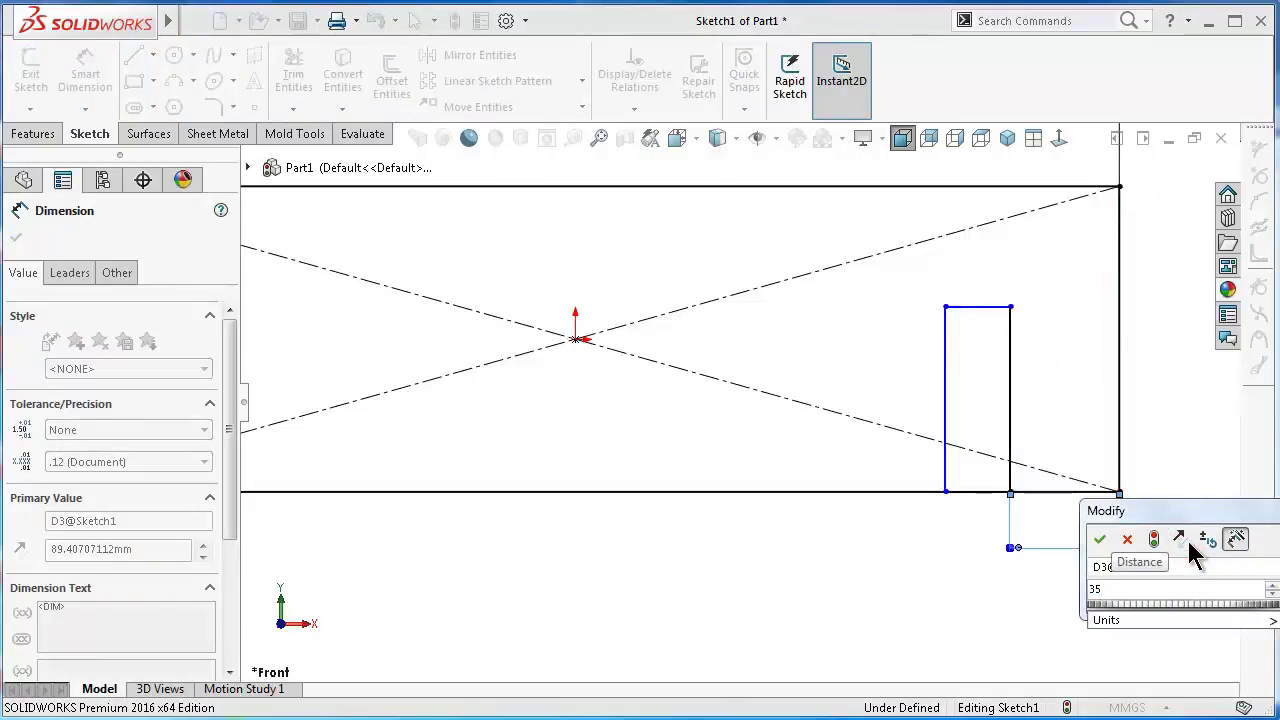
pyautogui.press('Return')
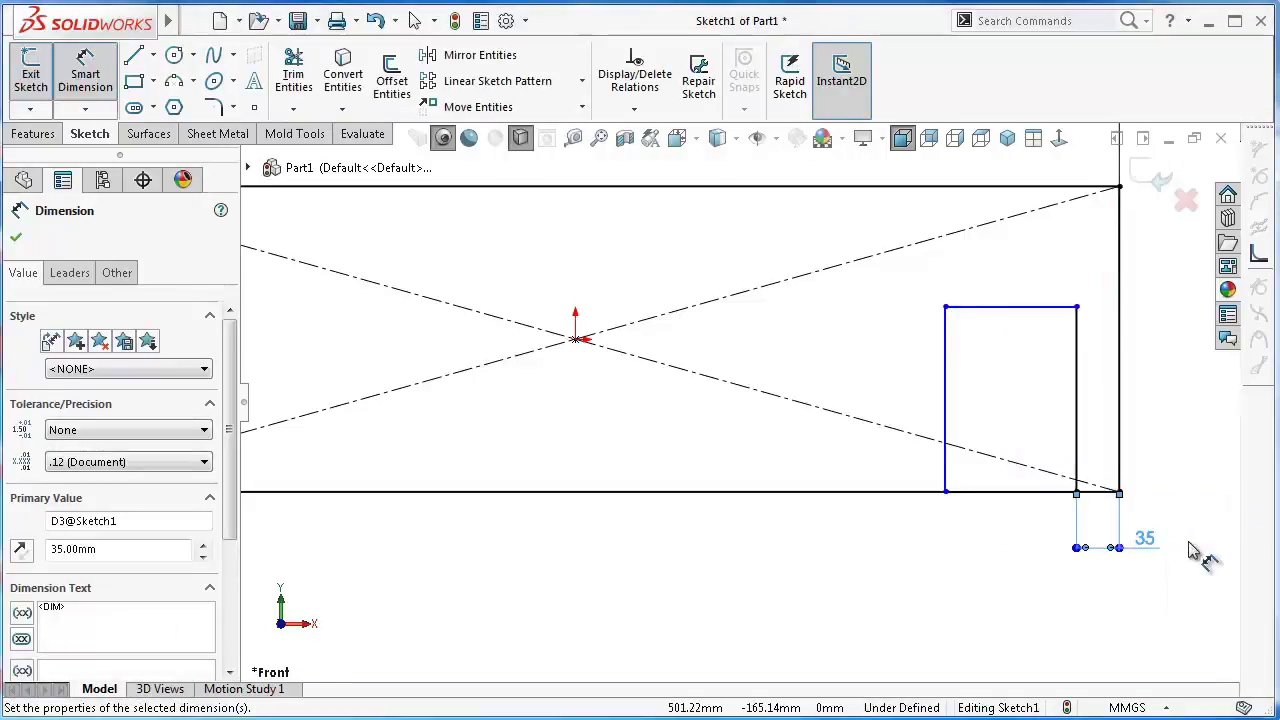
# Size the slot 15 mm wide and 100 mm tall
pyautogui.click(1045, 307)
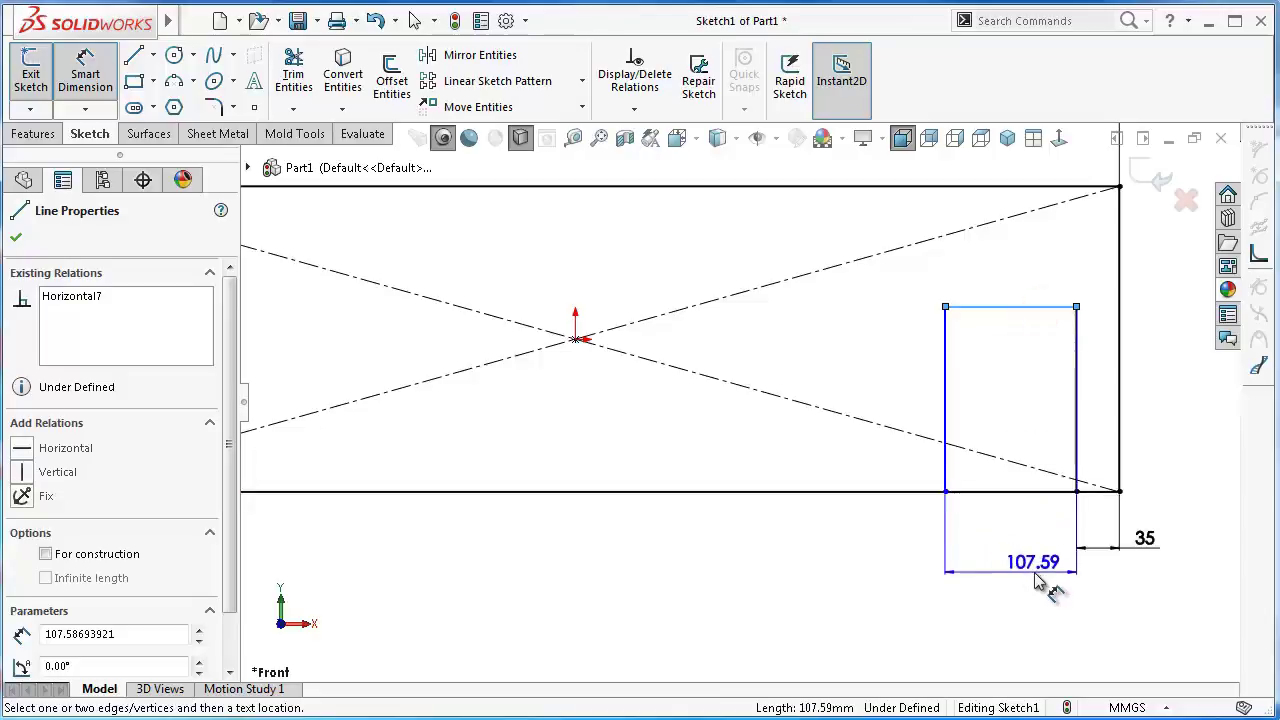
pyautogui.click(1043, 562)
pyautogui.write('15')
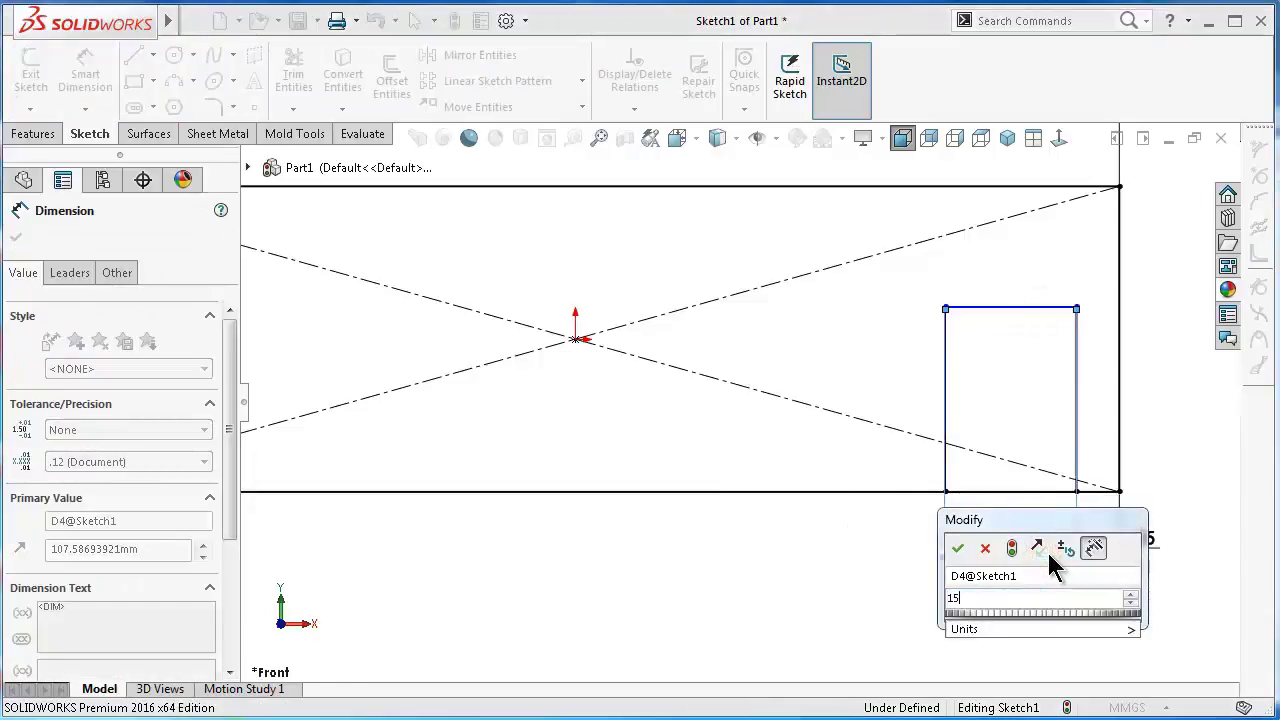
pyautogui.press('Return')
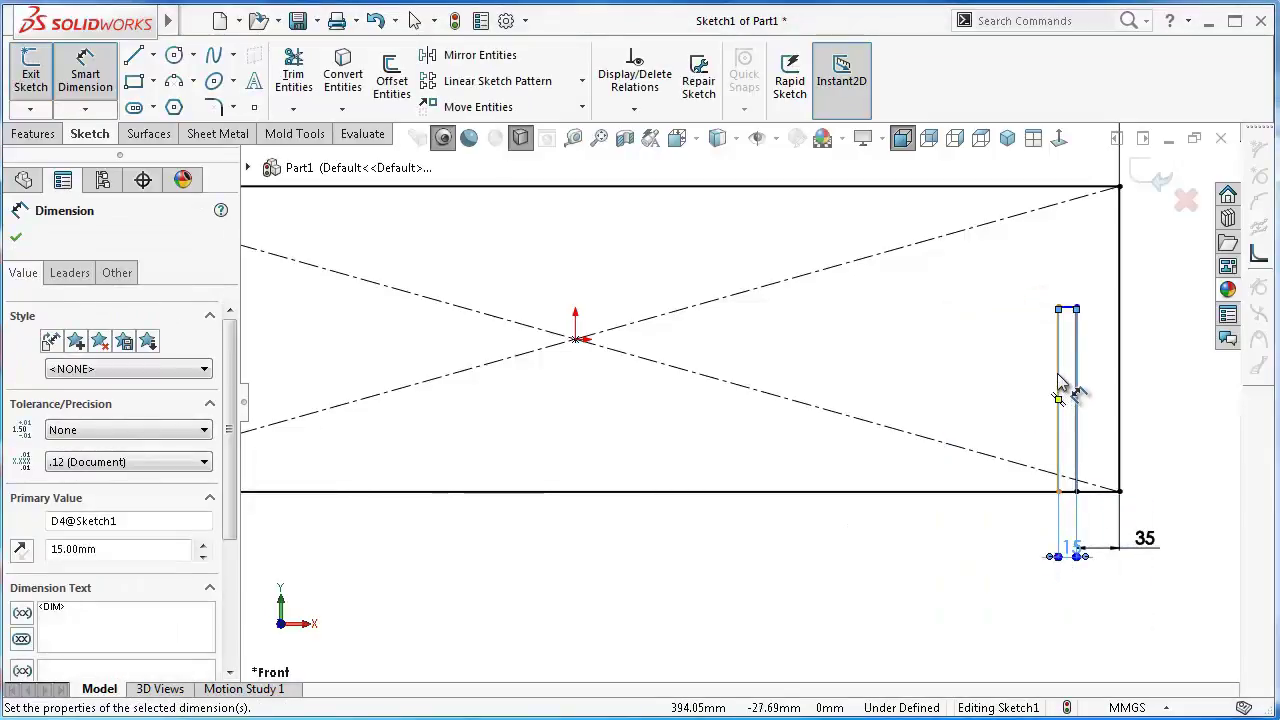
pyautogui.click(1058, 385)
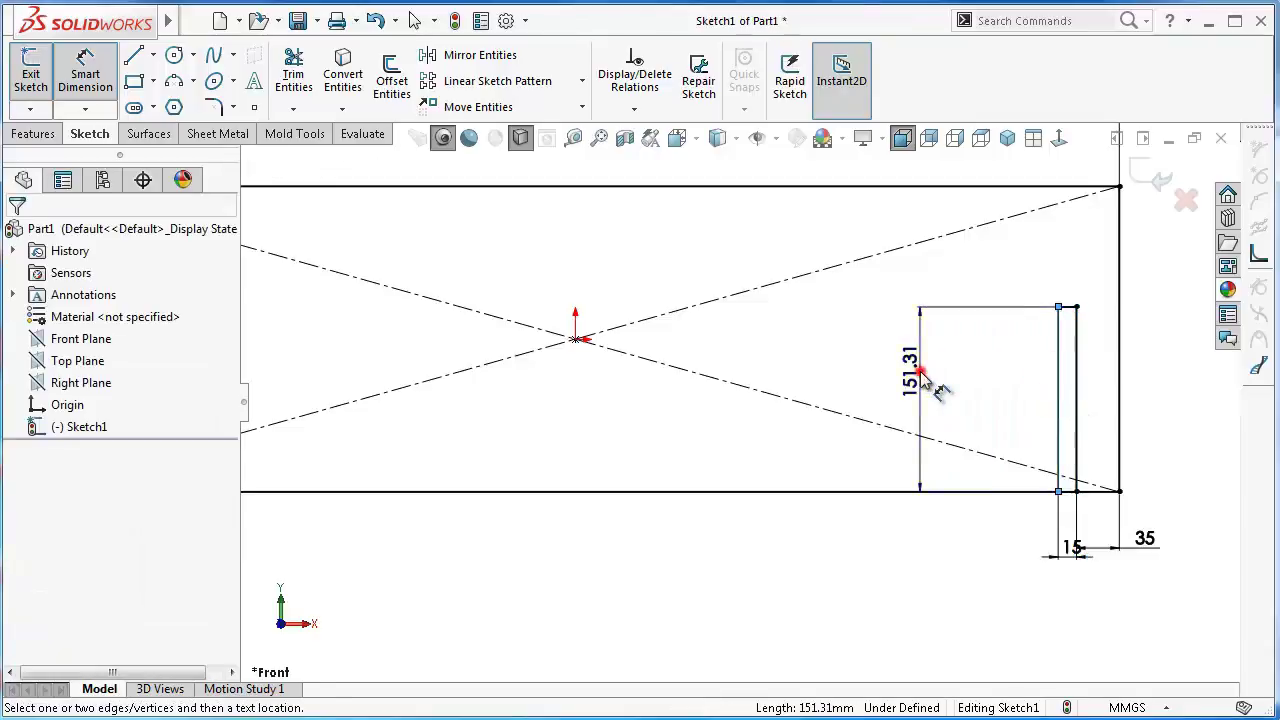
pyautogui.click(925, 392)
pyautogui.write('100')
pyautogui.press('Return')
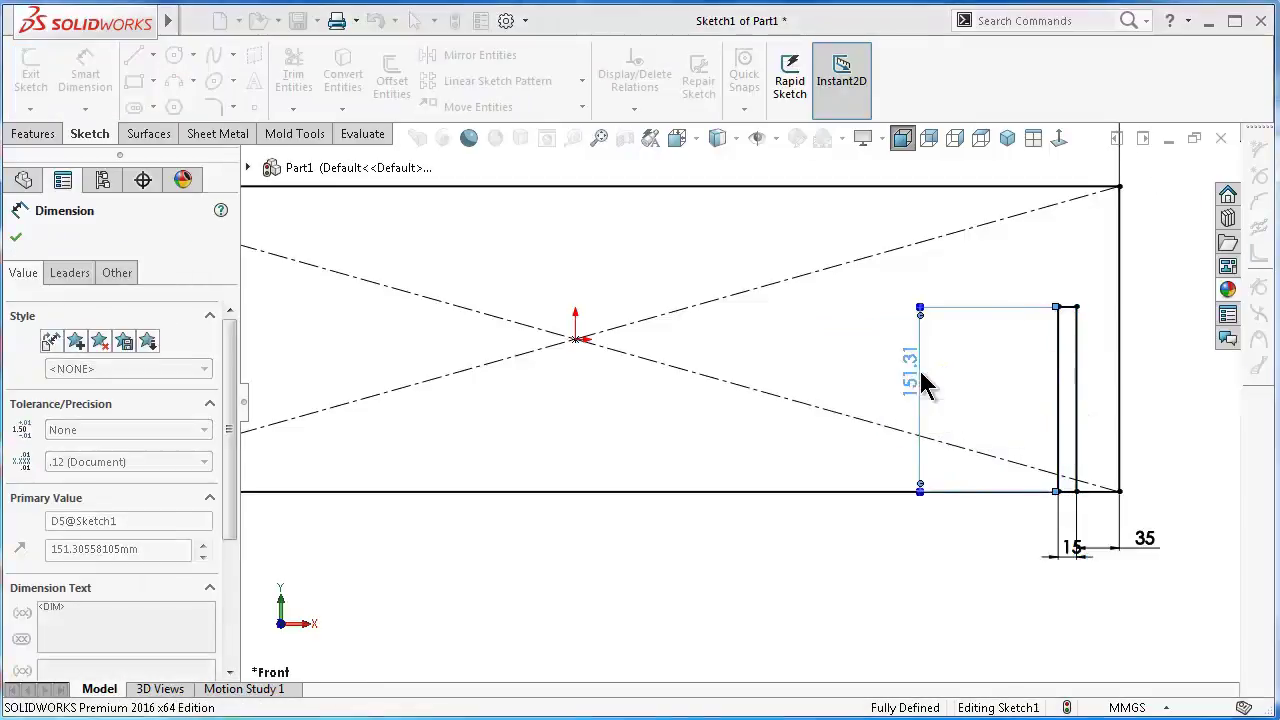
# Draw a vertical centerline between the midpoints of the panel's top and bottom edges
pyautogui.click(857, 553)
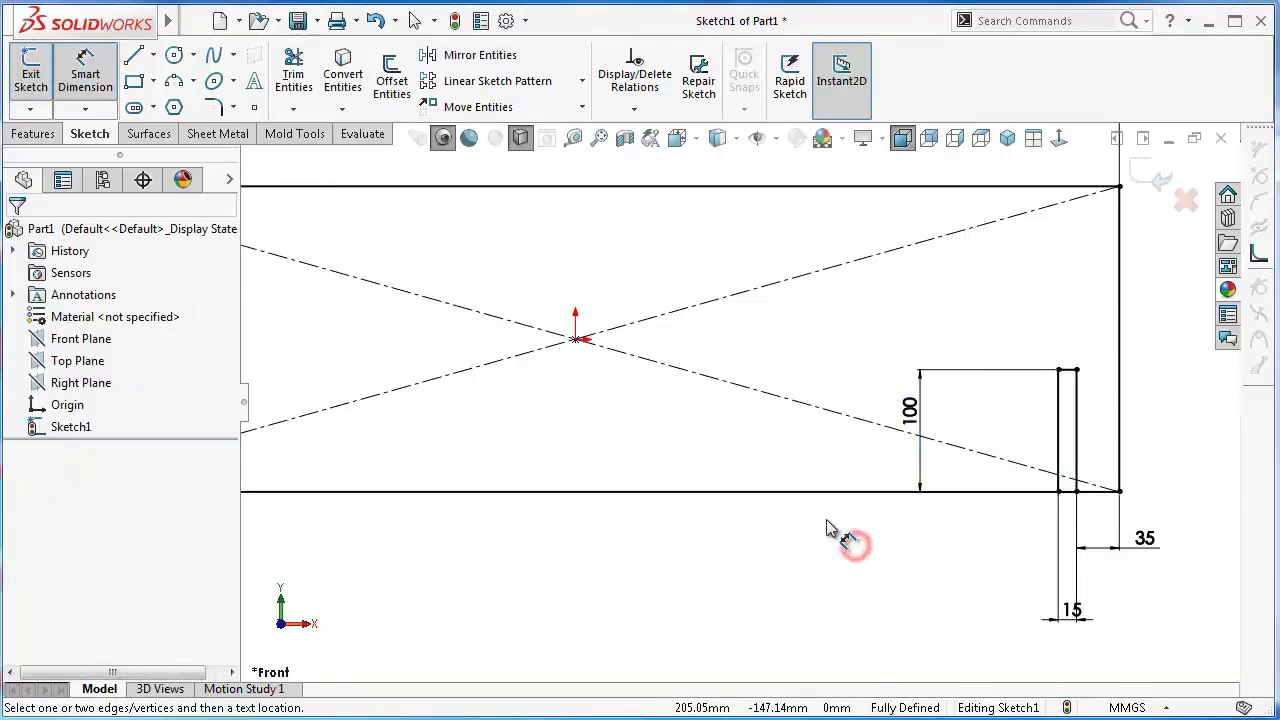
pyautogui.scroll(3, 843, 500)
pyautogui.scroll(-2, 830, 450)
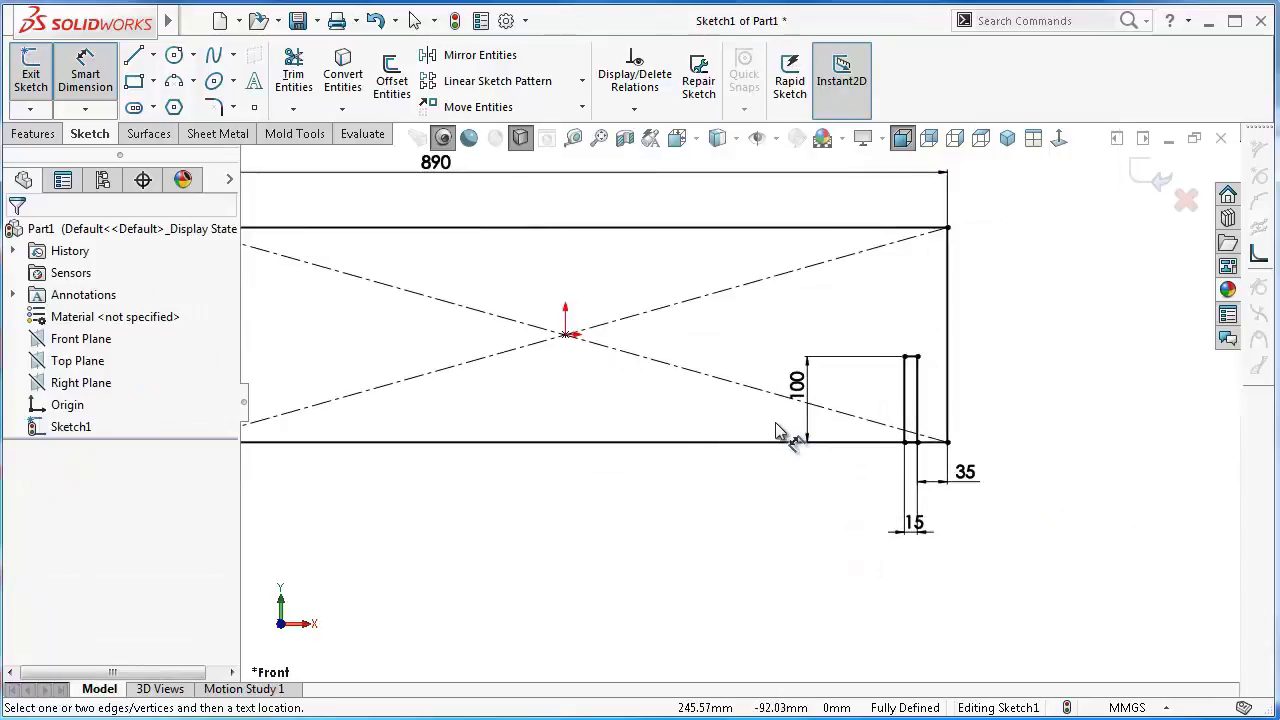
pyautogui.press('Escape')
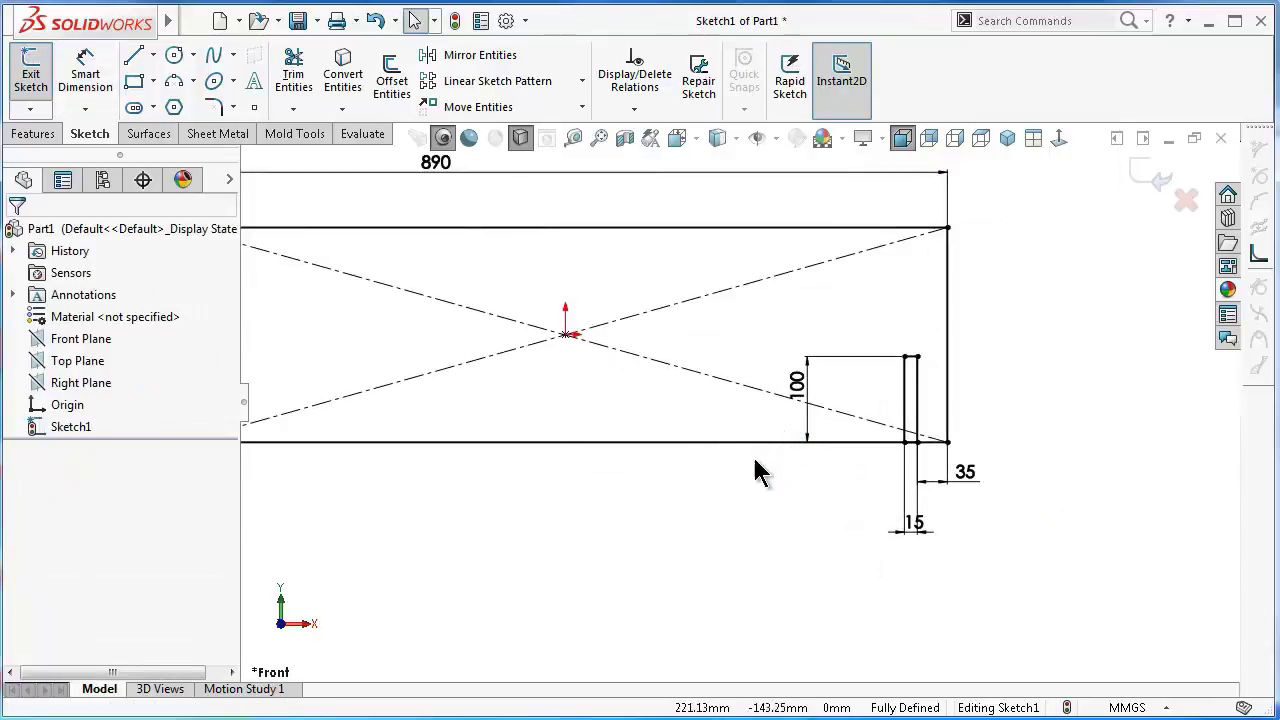
pyautogui.scroll(2, 622, 440)
pyautogui.scroll(-2, 618, 440)
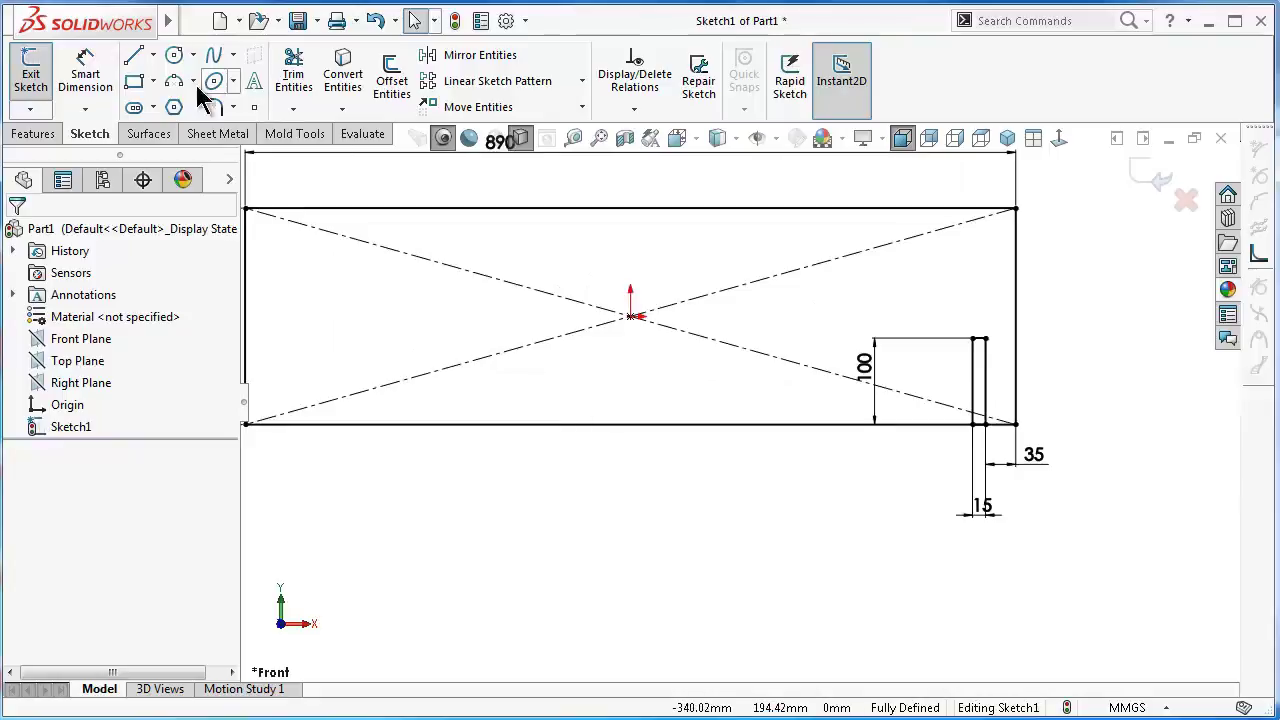
pyautogui.click(153, 55)
pyautogui.click(170, 104)
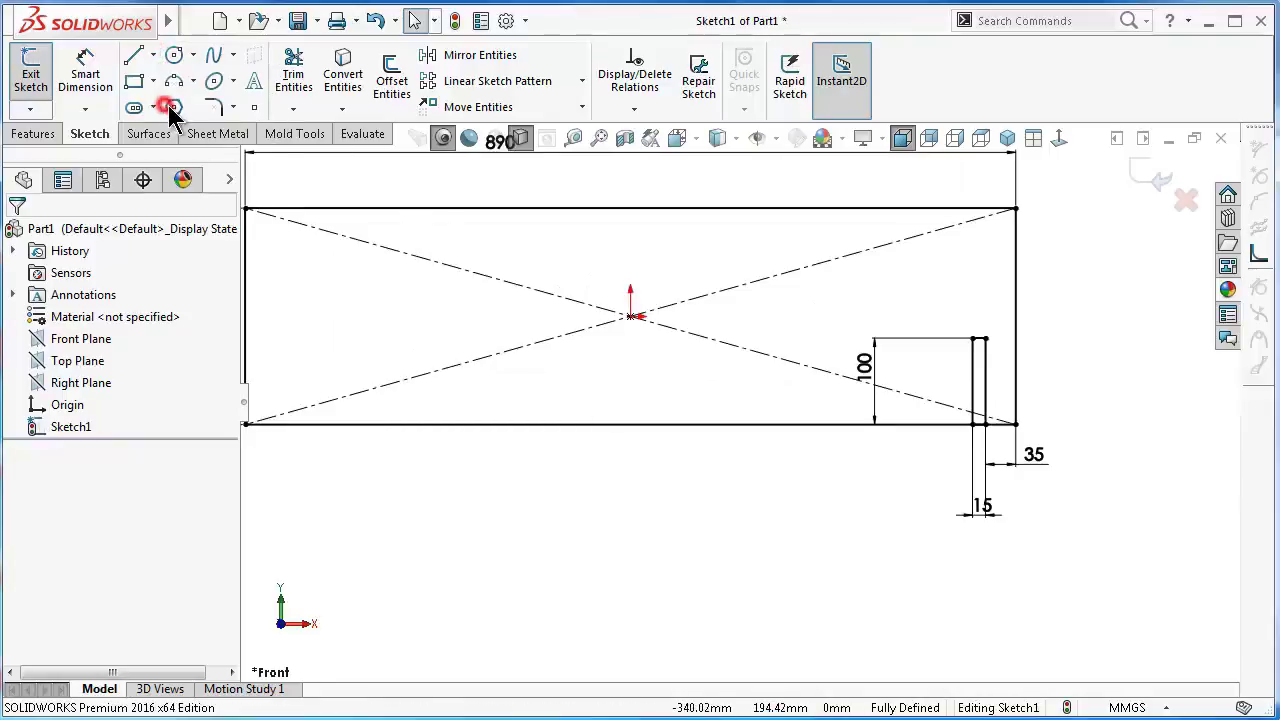
pyautogui.click(630, 208)
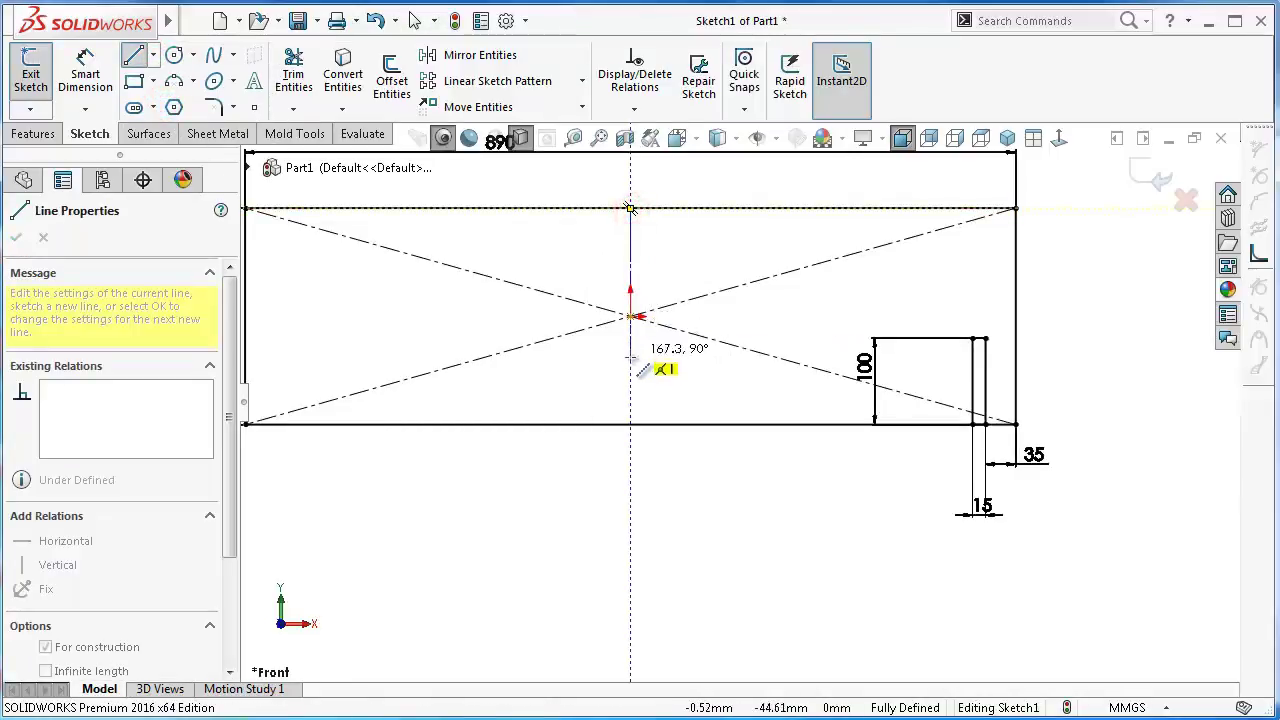
pyautogui.click(630, 424)
pyautogui.click(709, 492)
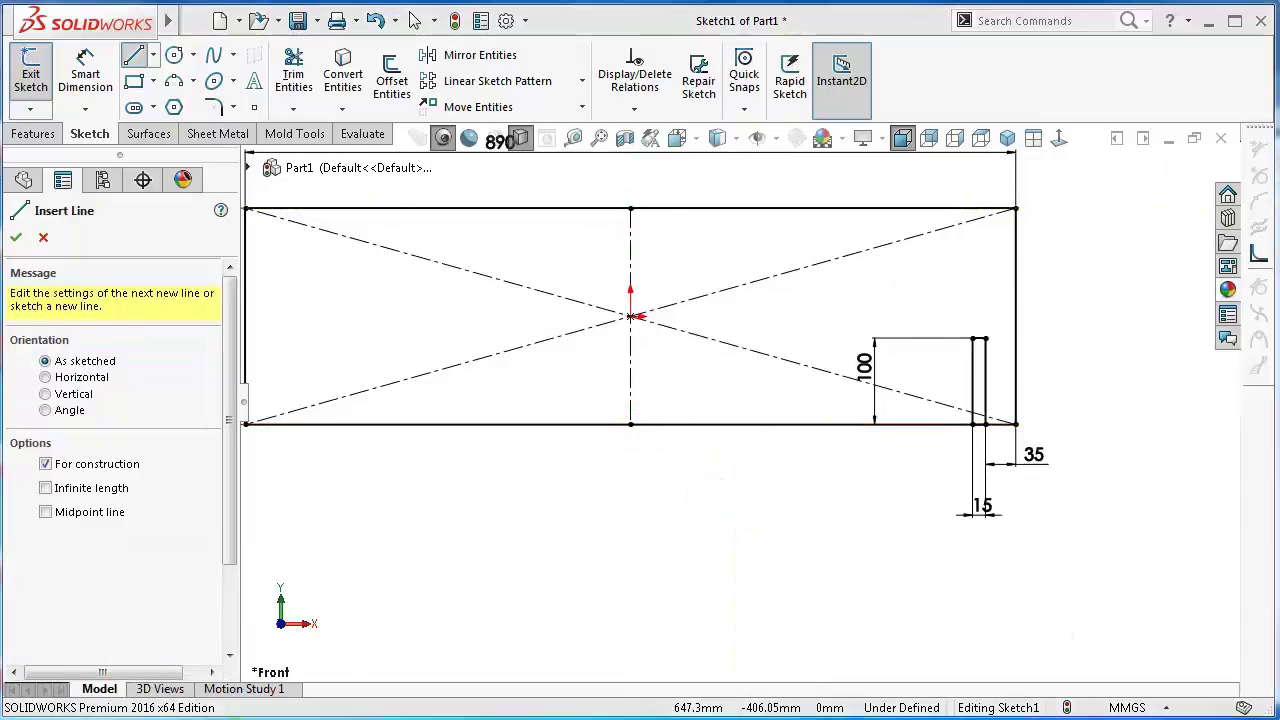
pyautogui.scroll(-3, 1038, 428)
# Mirror the right slot's three lines about the centerline to create the left slot
pyautogui.click(463, 55)
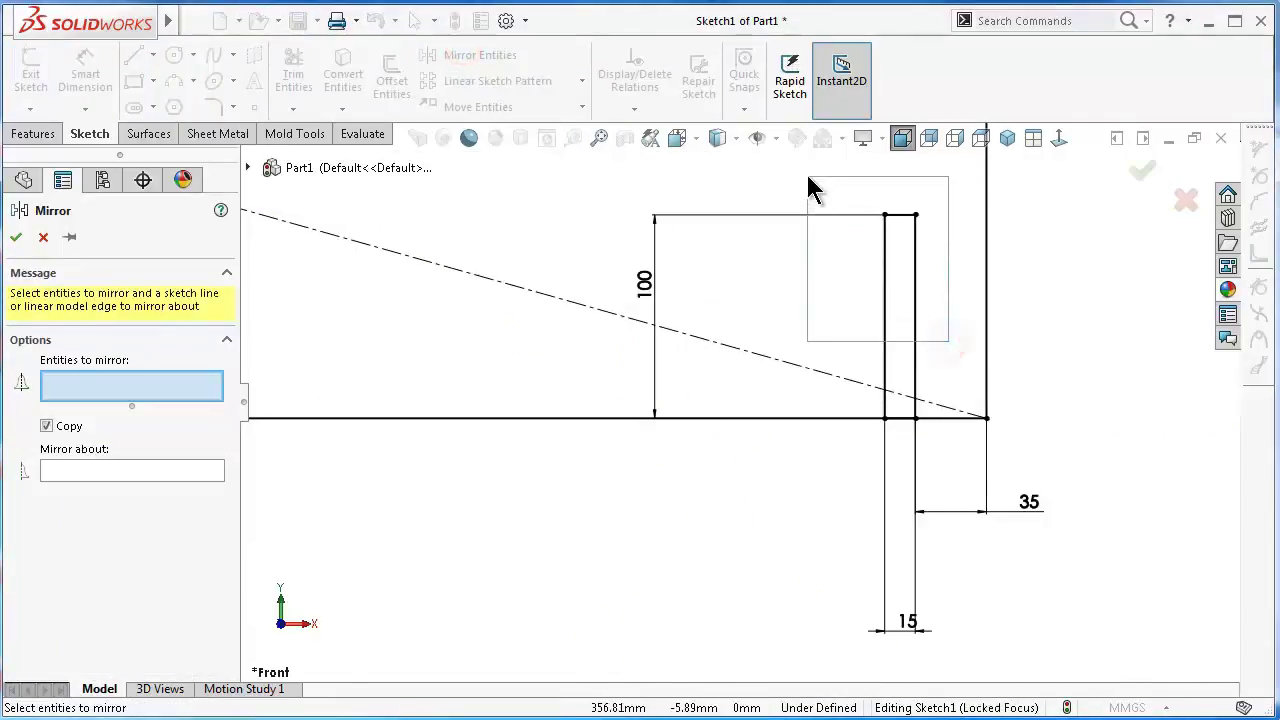
pyautogui.moveTo(810, 188); pyautogui.dragTo(792, 250)
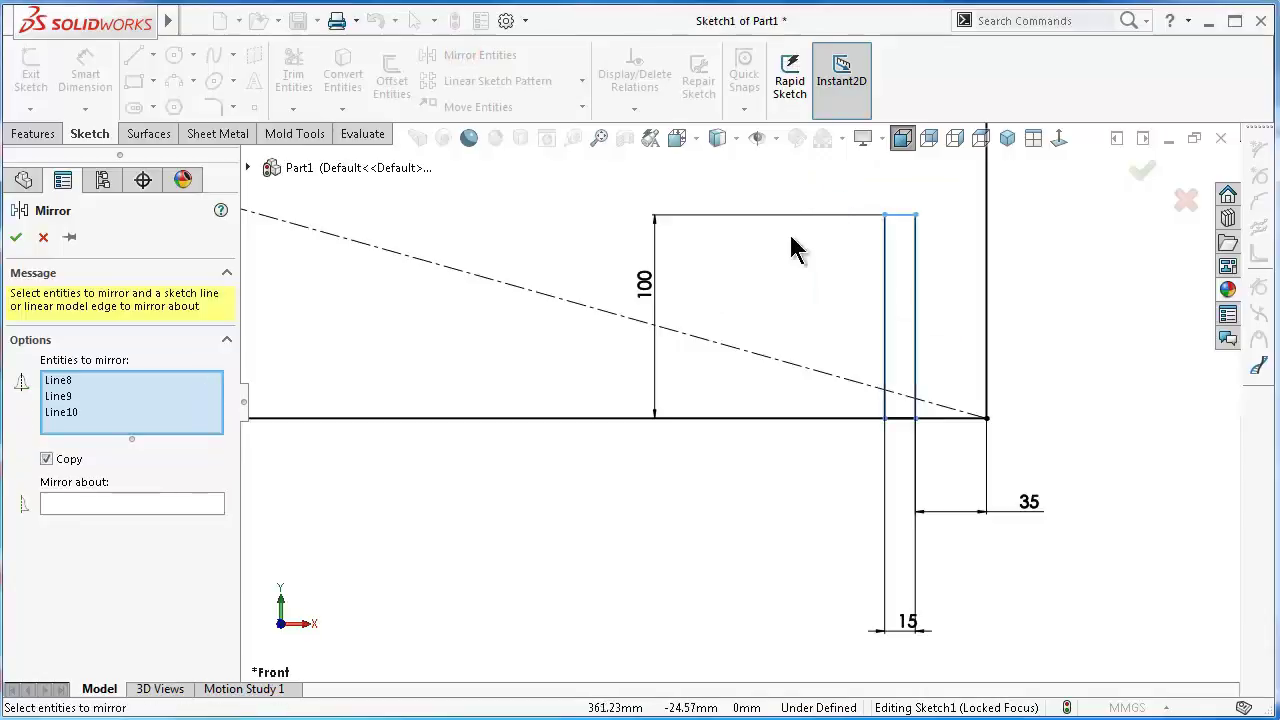
pyautogui.click(166, 505)
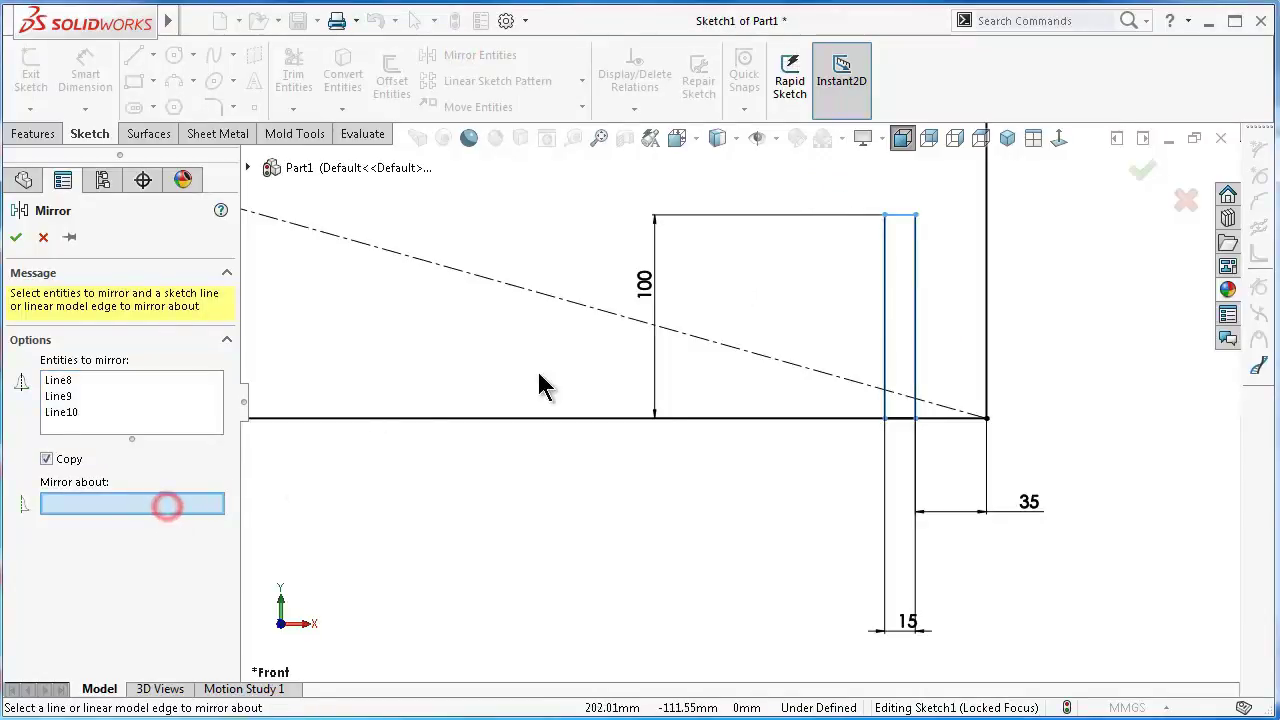
pyautogui.scroll(3, 411, 361)
pyautogui.click(358, 333)
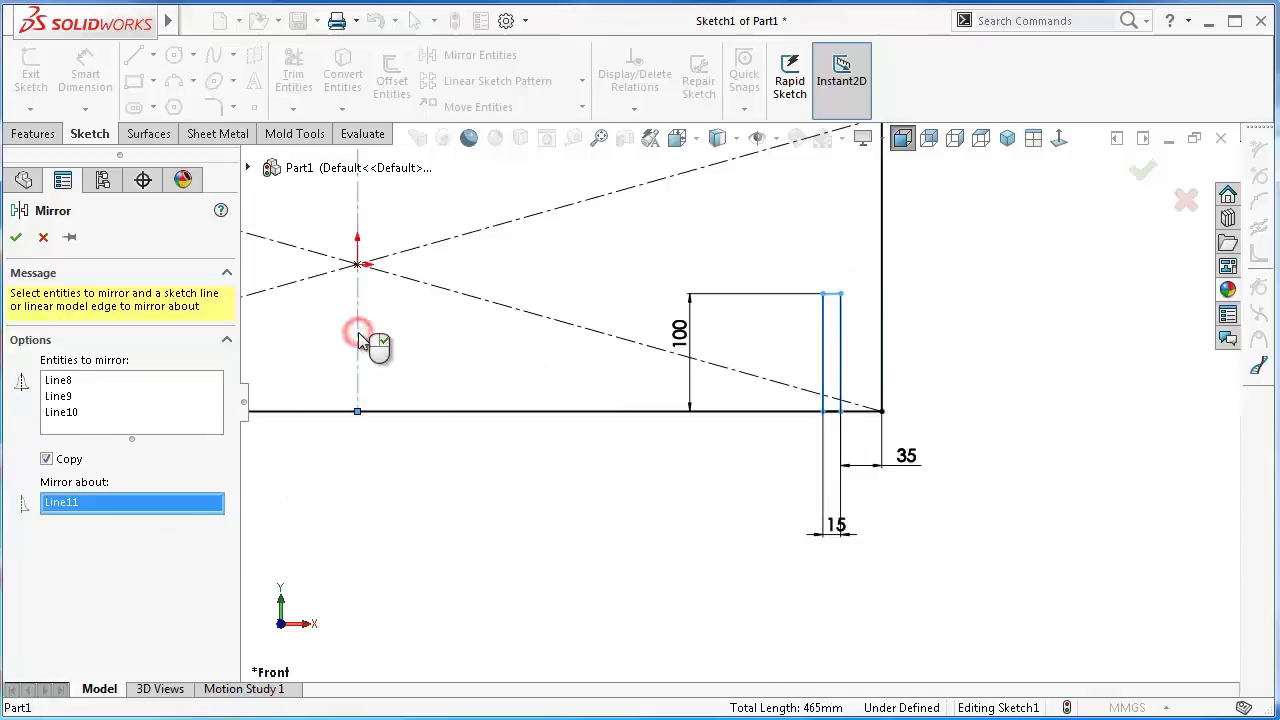
pyautogui.rightClick(358, 333)
pyautogui.press('f')
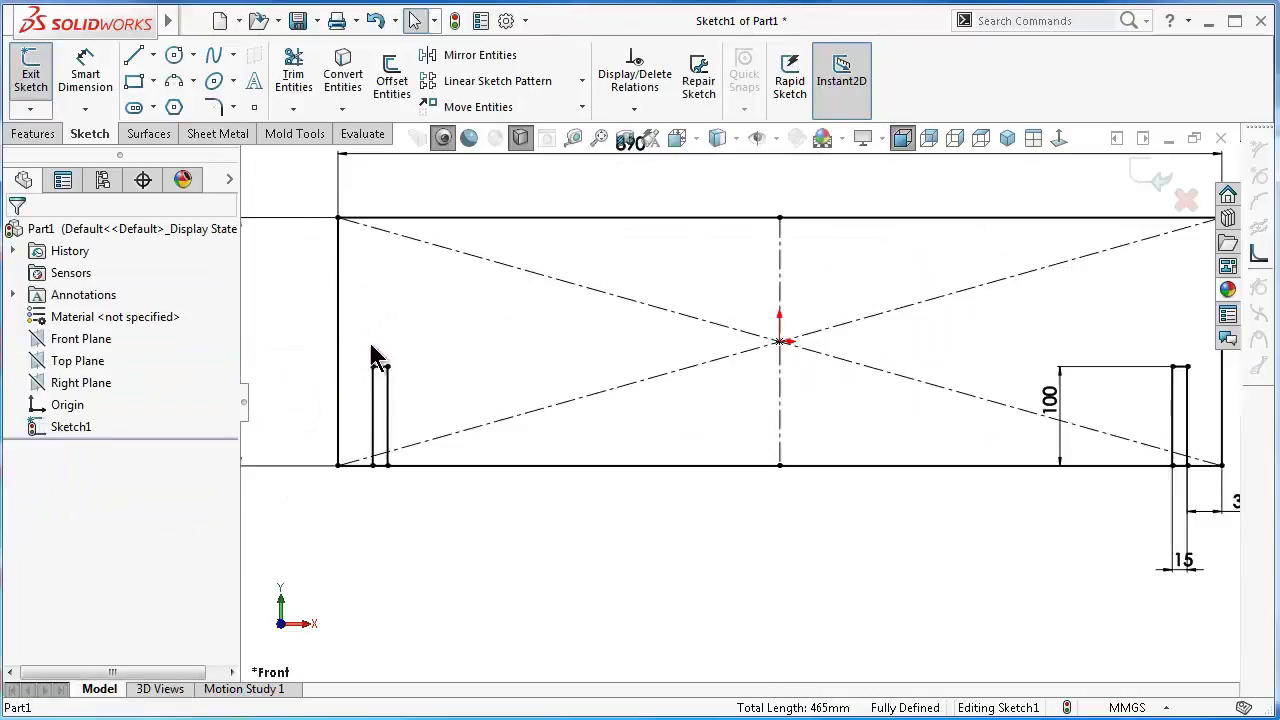
# Convert the panel's original bottom edge to construction geometry
pyautogui.click(500, 465)
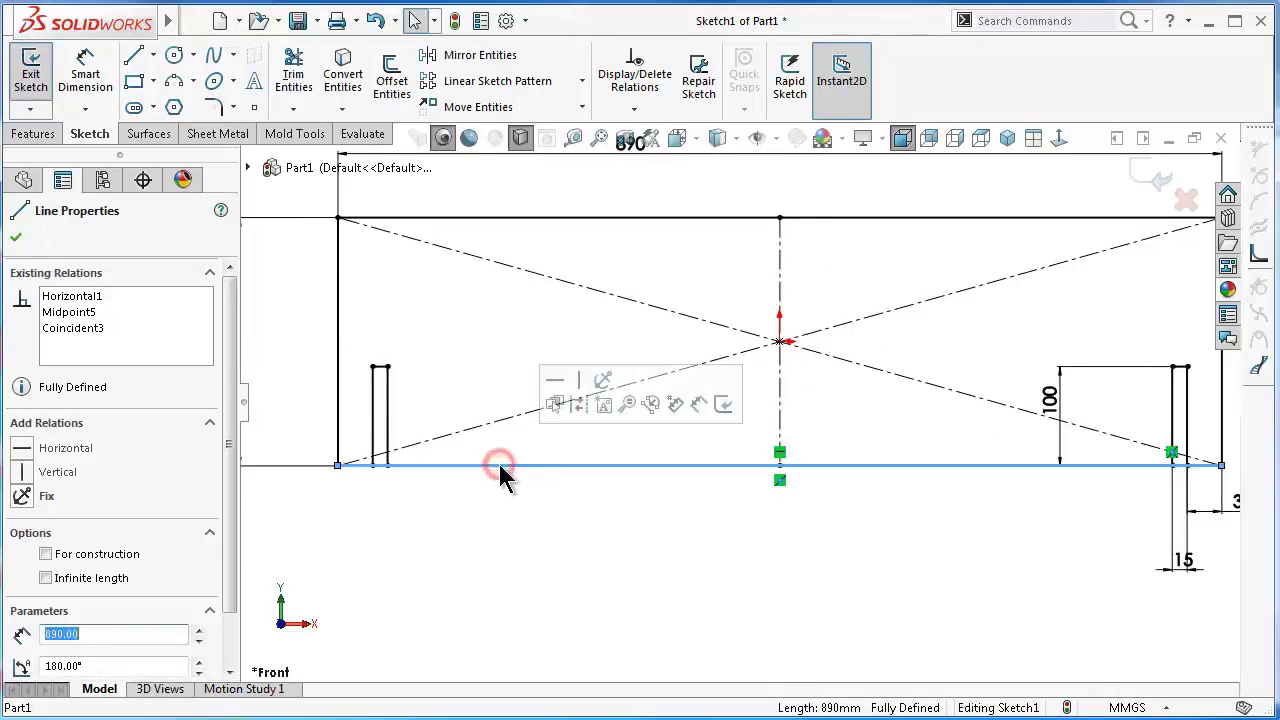
pyautogui.scroll(-2, 407, 485)
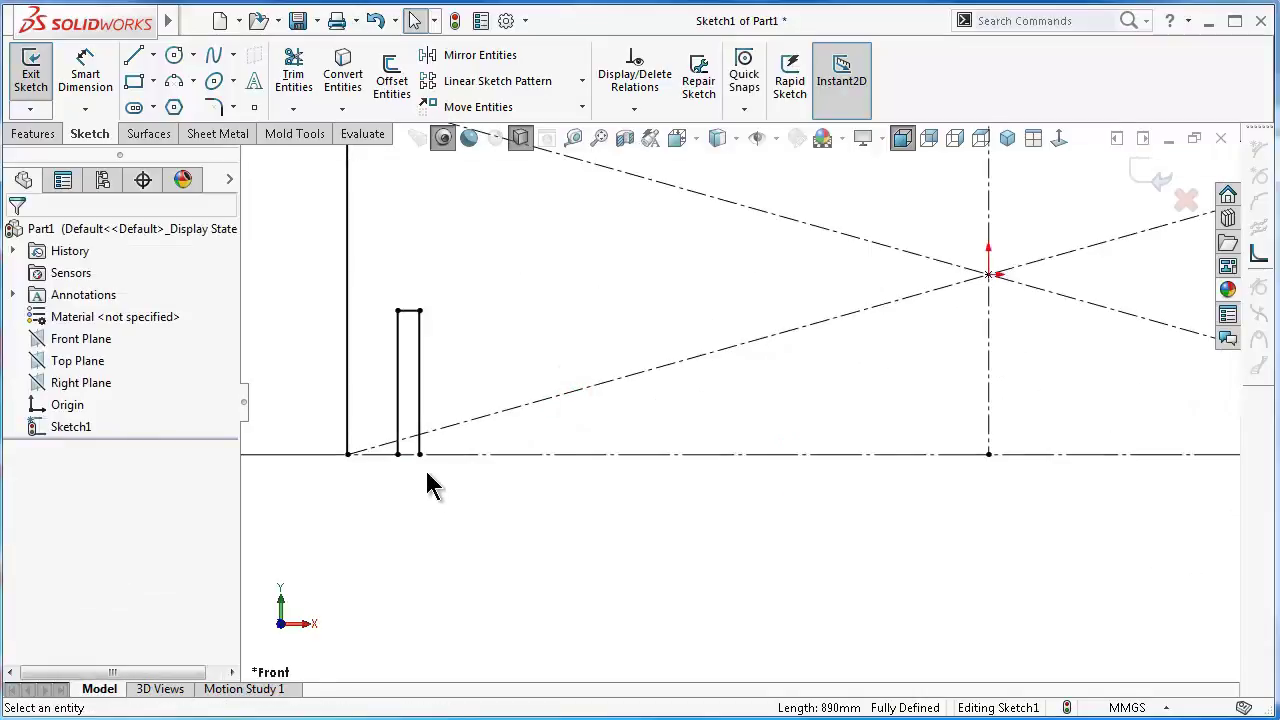
pyautogui.scroll(-3, 427, 477)
pyautogui.scroll(2, 1124, 481)
pyautogui.scroll(3, 1115, 415)
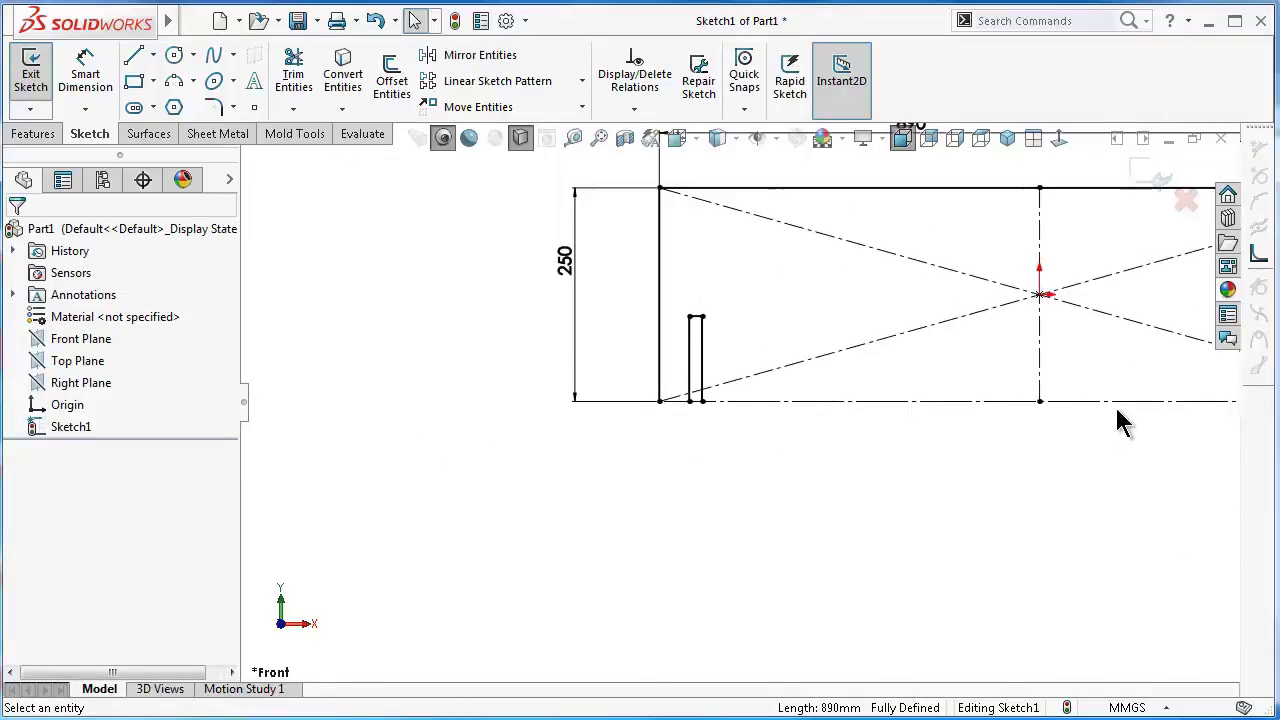
pyautogui.scroll(2, 1125, 412)
pyautogui.scroll(-4, 708, 395)
pyautogui.scroll(-3, 700, 400)
pyautogui.scroll(-2, 497, 400)
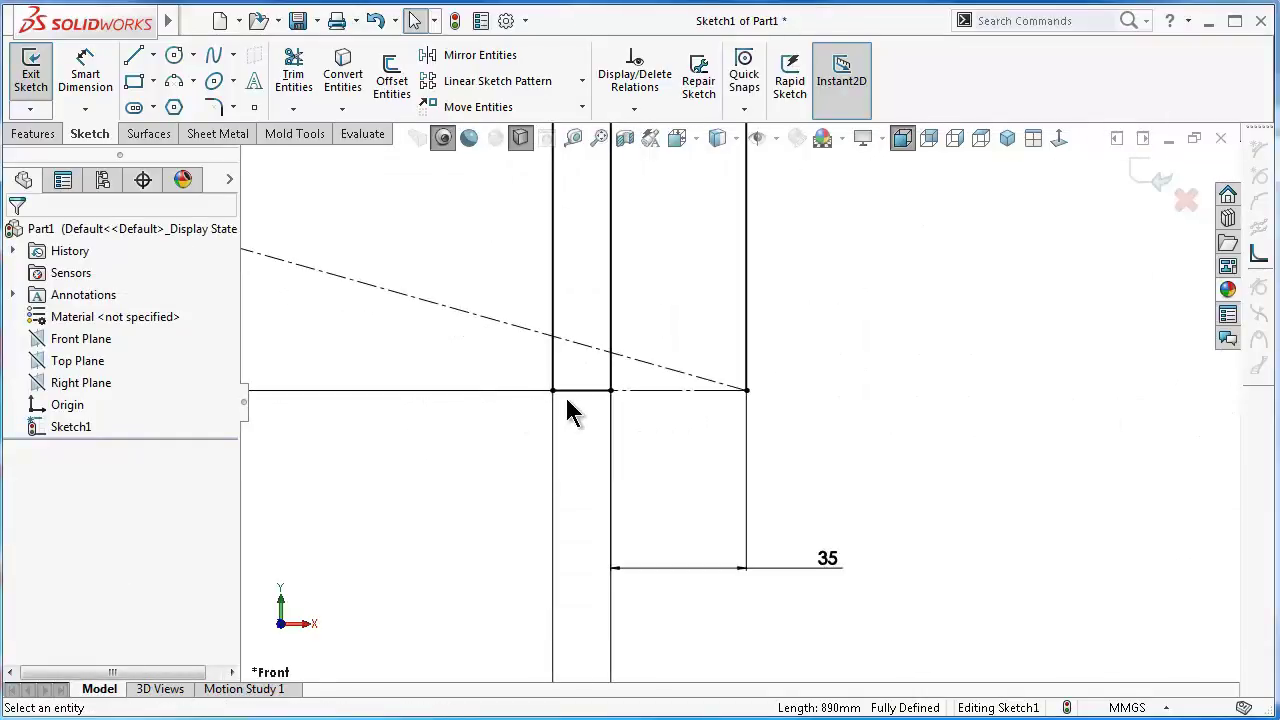
pyautogui.click(583, 391)
pyautogui.click(666, 331)
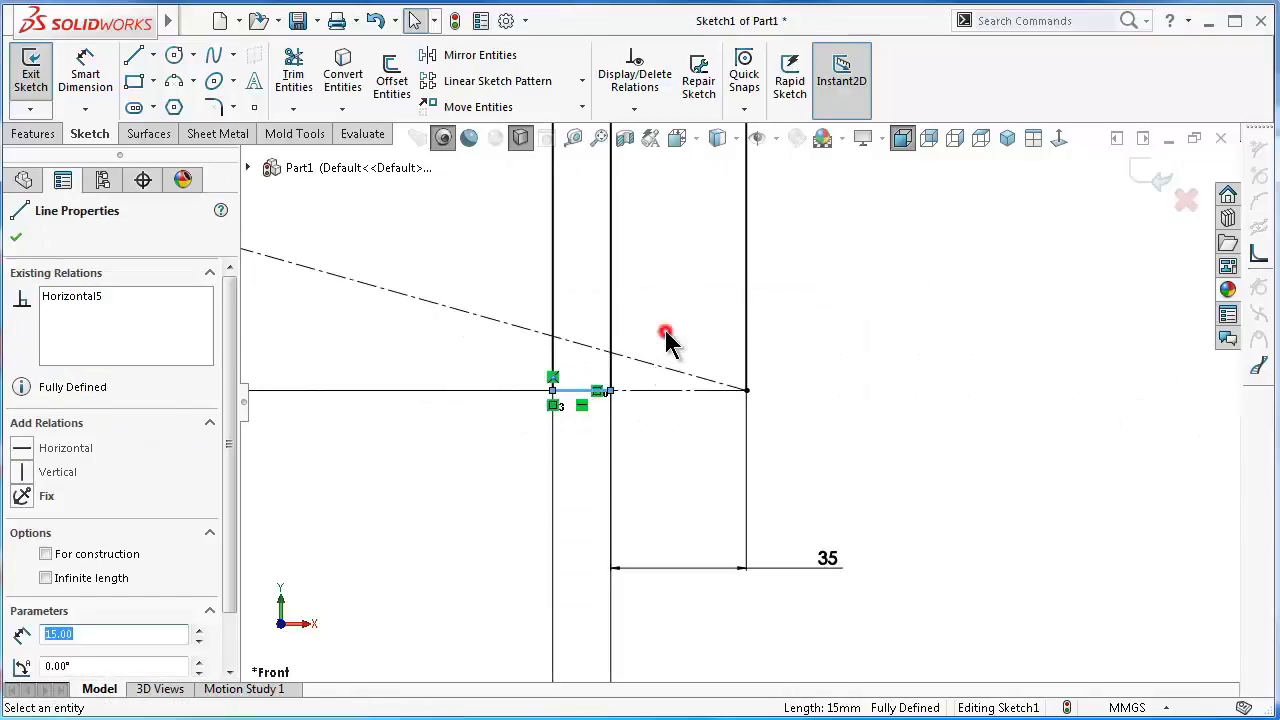
# Draw bottom-edge lines from the bottom-right corner to the right slot and between the slots
pyautogui.moveTo(990, 444); pyautogui.dragTo(894, 449, button='right')
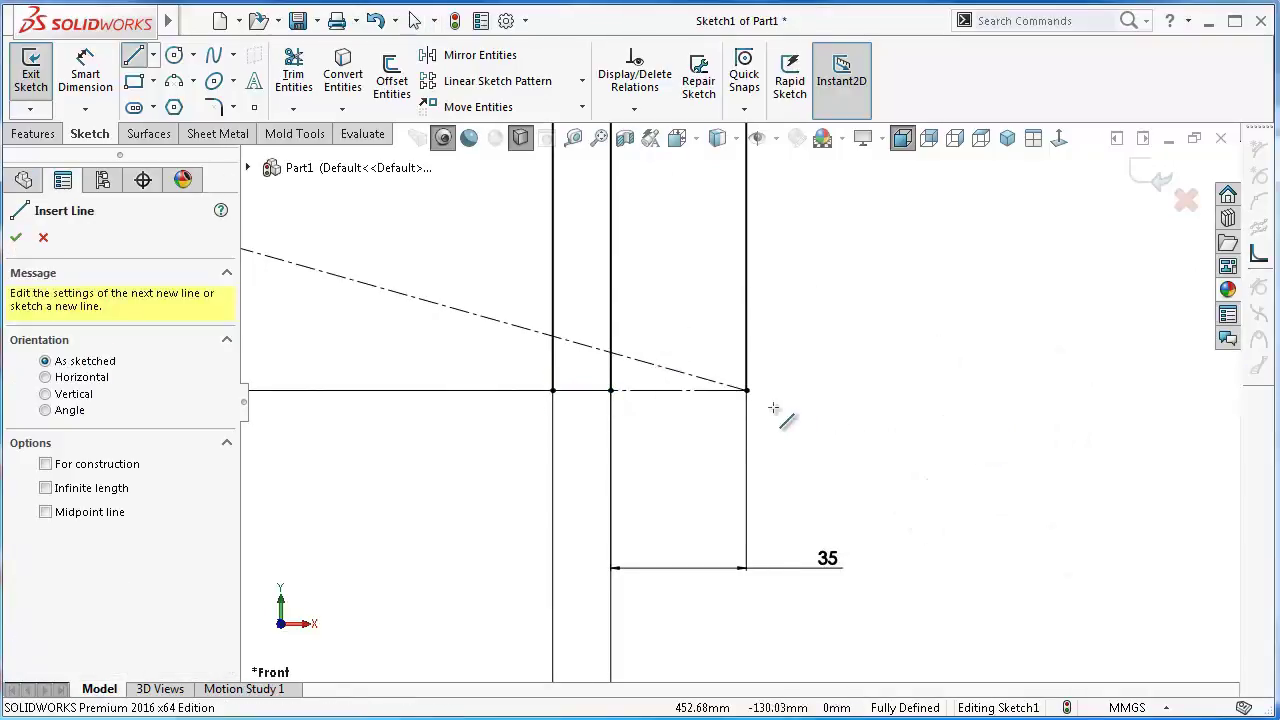
pyautogui.click(714, 398)
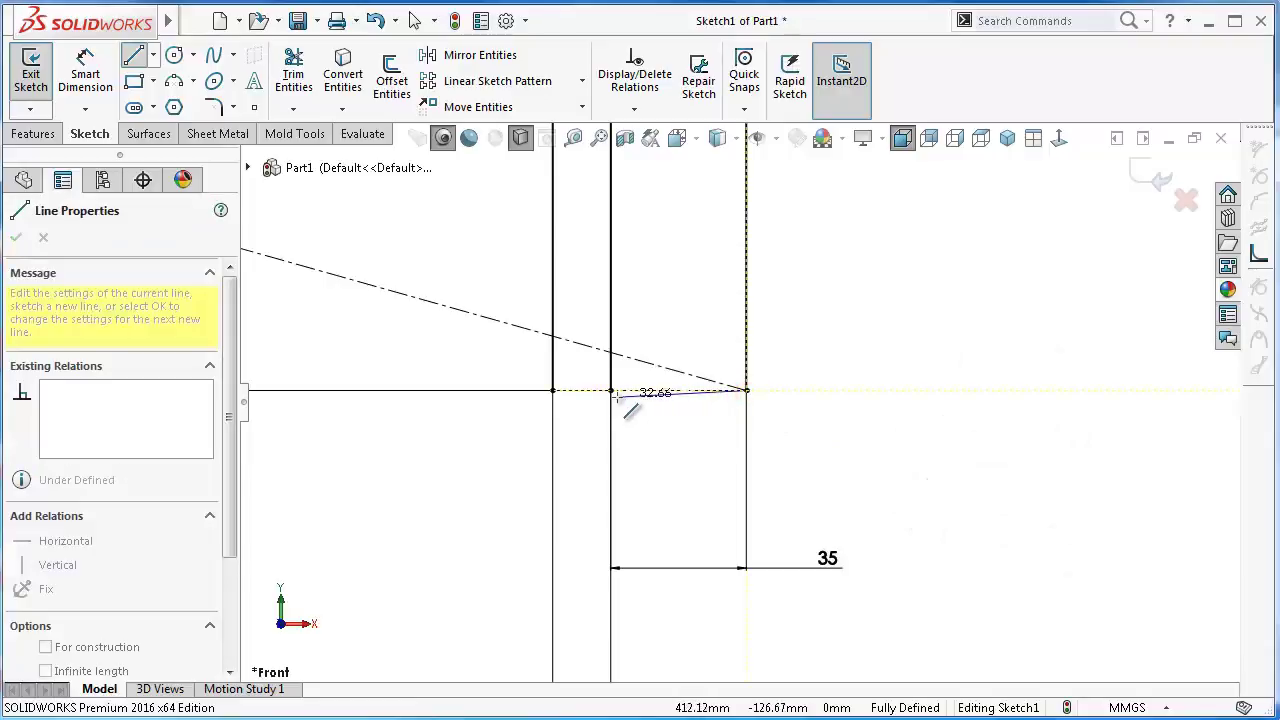
pyautogui.click(611, 391)
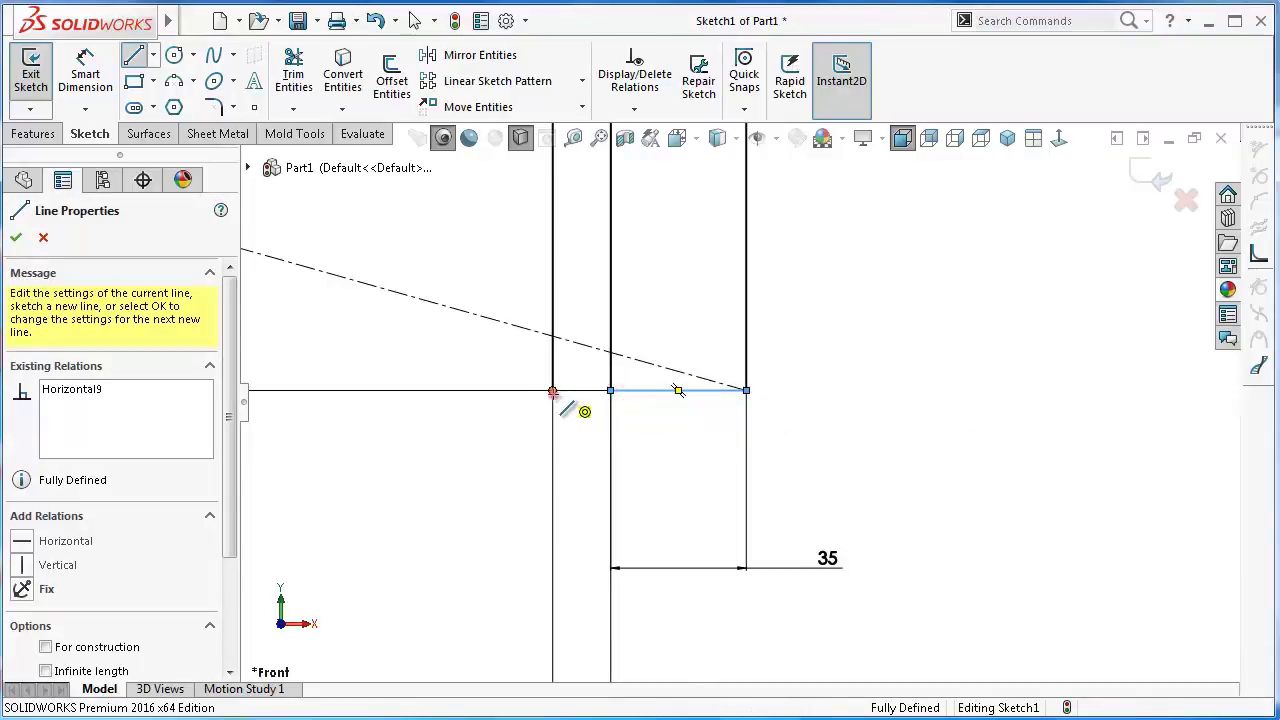
pyautogui.scroll(3, 545, 402)
pyautogui.scroll(2, 530, 408)
pyautogui.scroll(2, 480, 408)
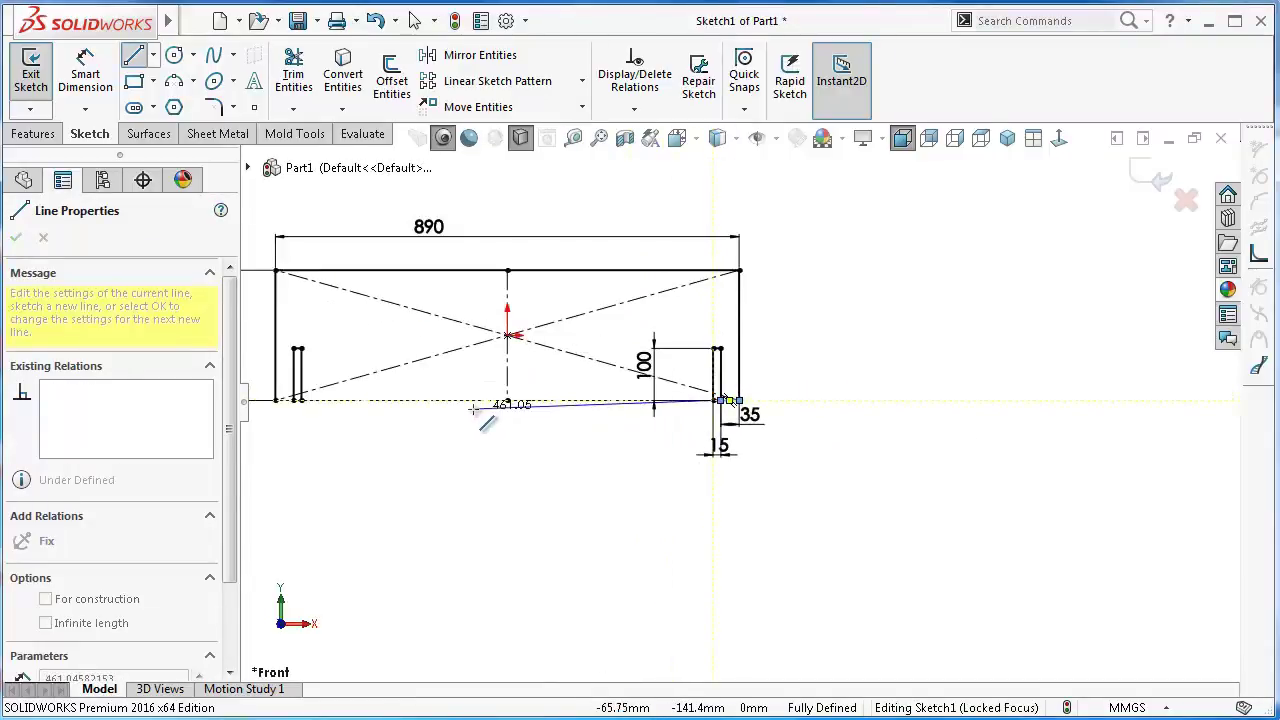
pyautogui.scroll(-2, 470, 409)
pyautogui.scroll(-4, 455, 411)
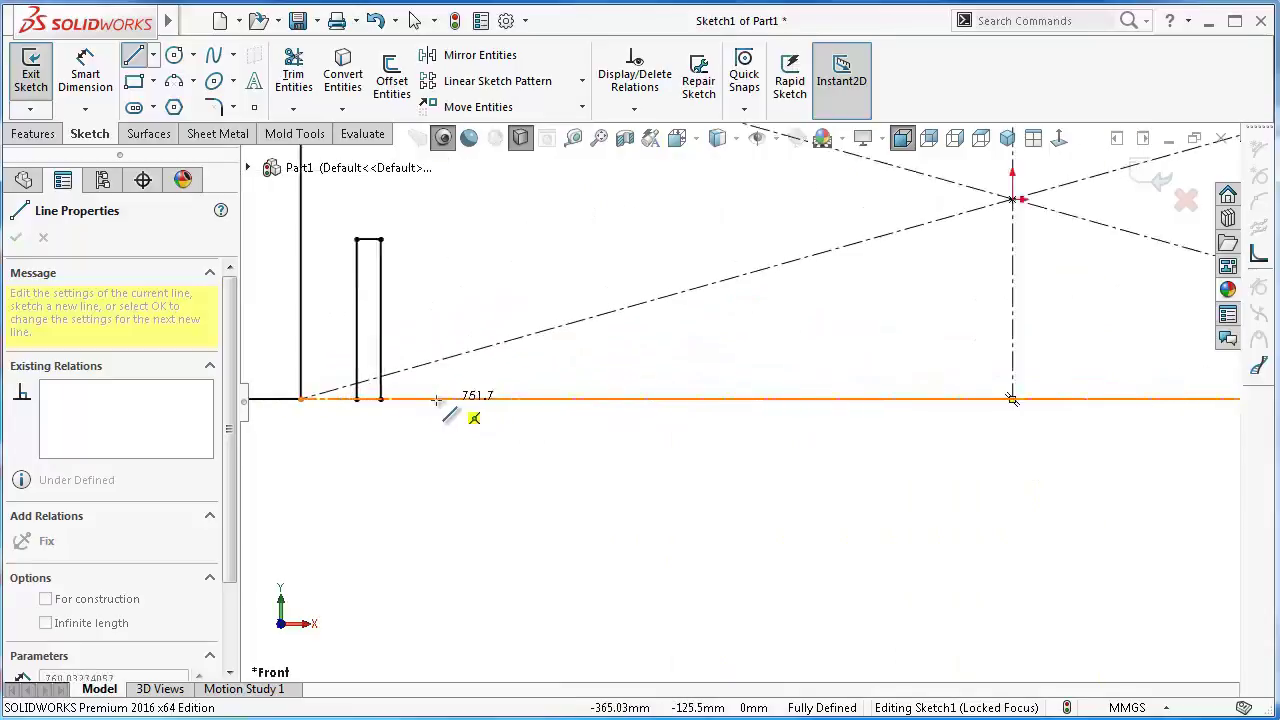
pyautogui.click(383, 399)
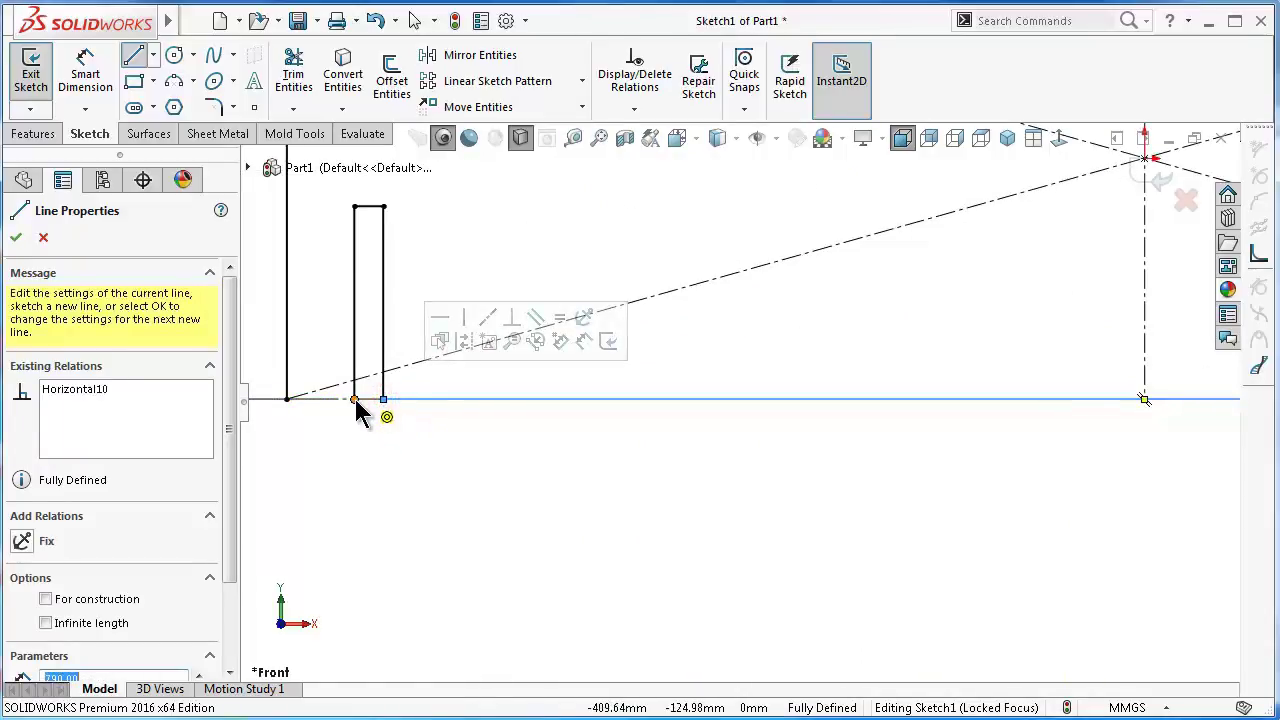
# Close the bottom edge with a line from the left slot to the bottom-left corner
pyautogui.moveTo(445, 477); pyautogui.dragTo(355, 415, button='right')
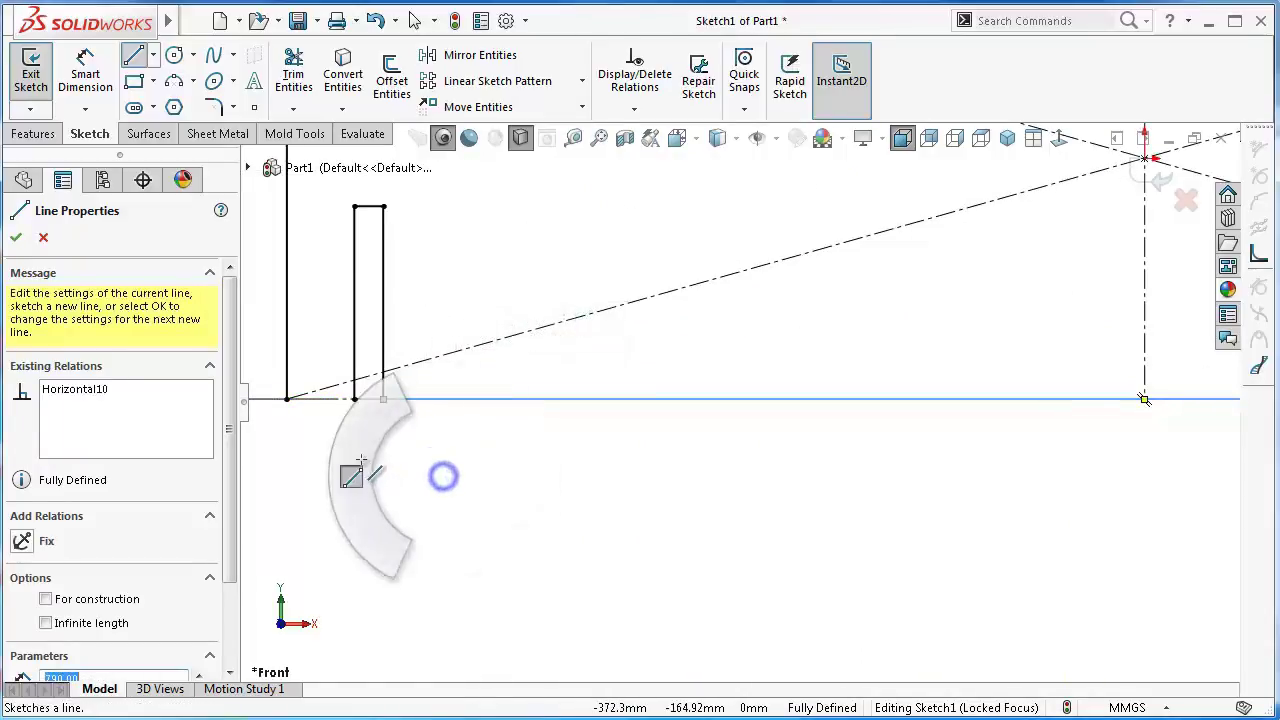
pyautogui.click(354, 400)
pyautogui.moveTo(445, 495); pyautogui.dragTo(345, 408, button='right')
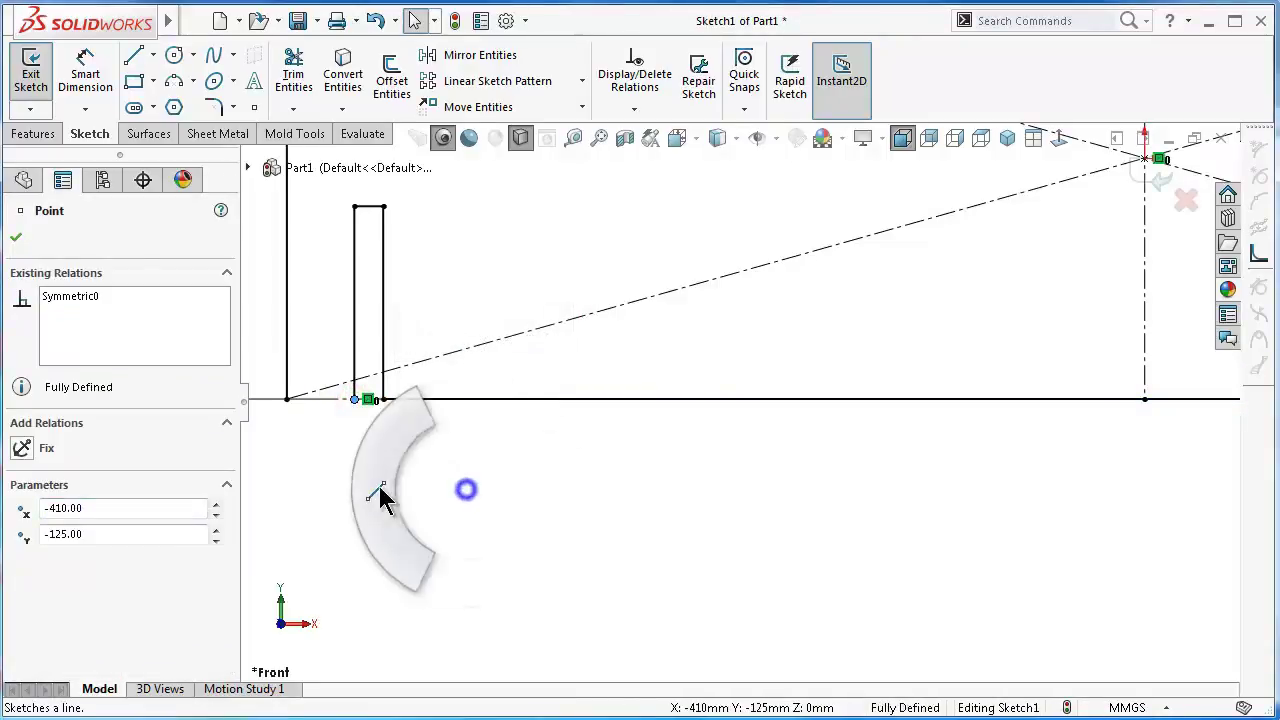
pyautogui.click(354, 400)
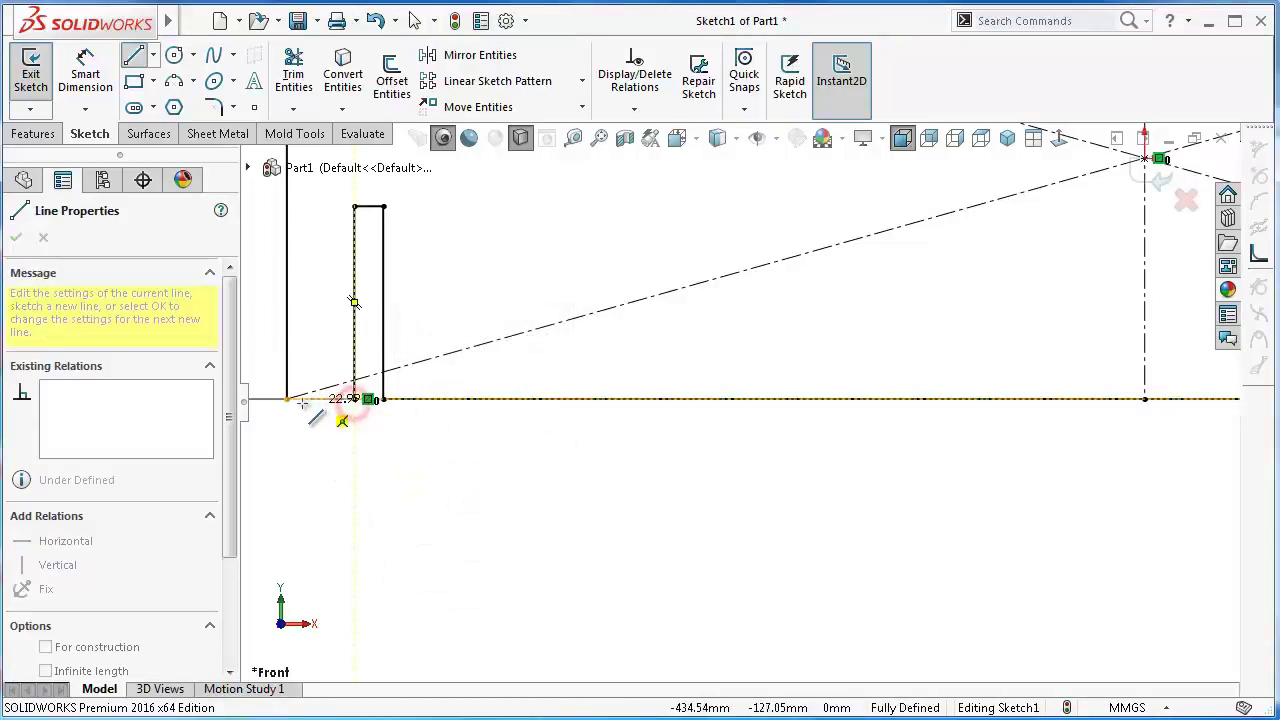
pyautogui.click(286, 400)
# Round all twelve panel and slot corners with 5.5 mm sketch fillets
pyautogui.press('f')
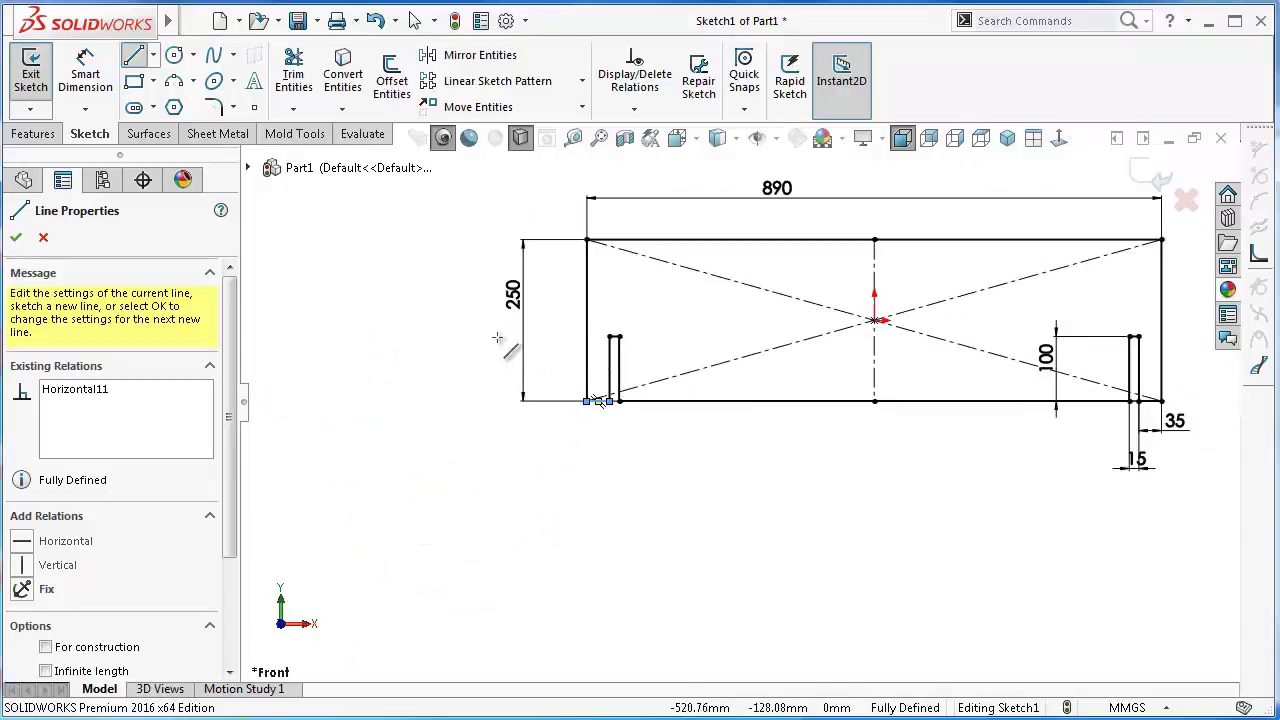
pyautogui.click(216, 107)
pyautogui.write('5.5')
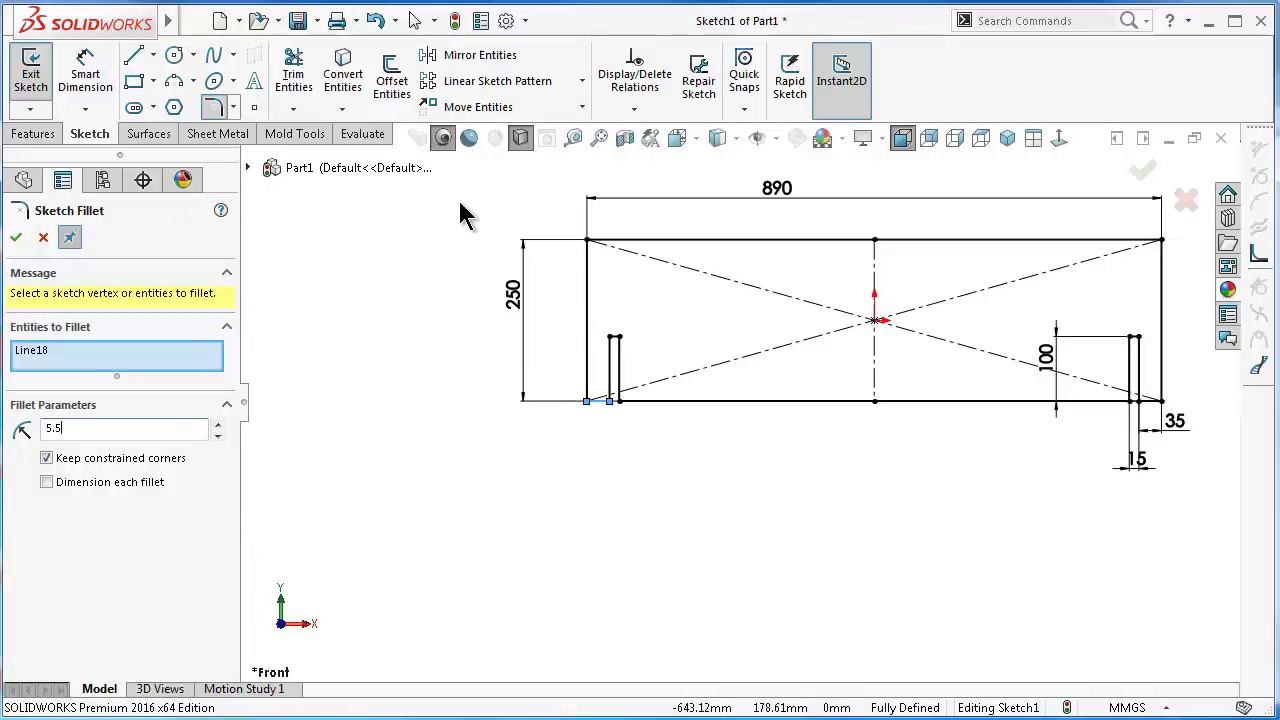
pyautogui.click(459, 189)
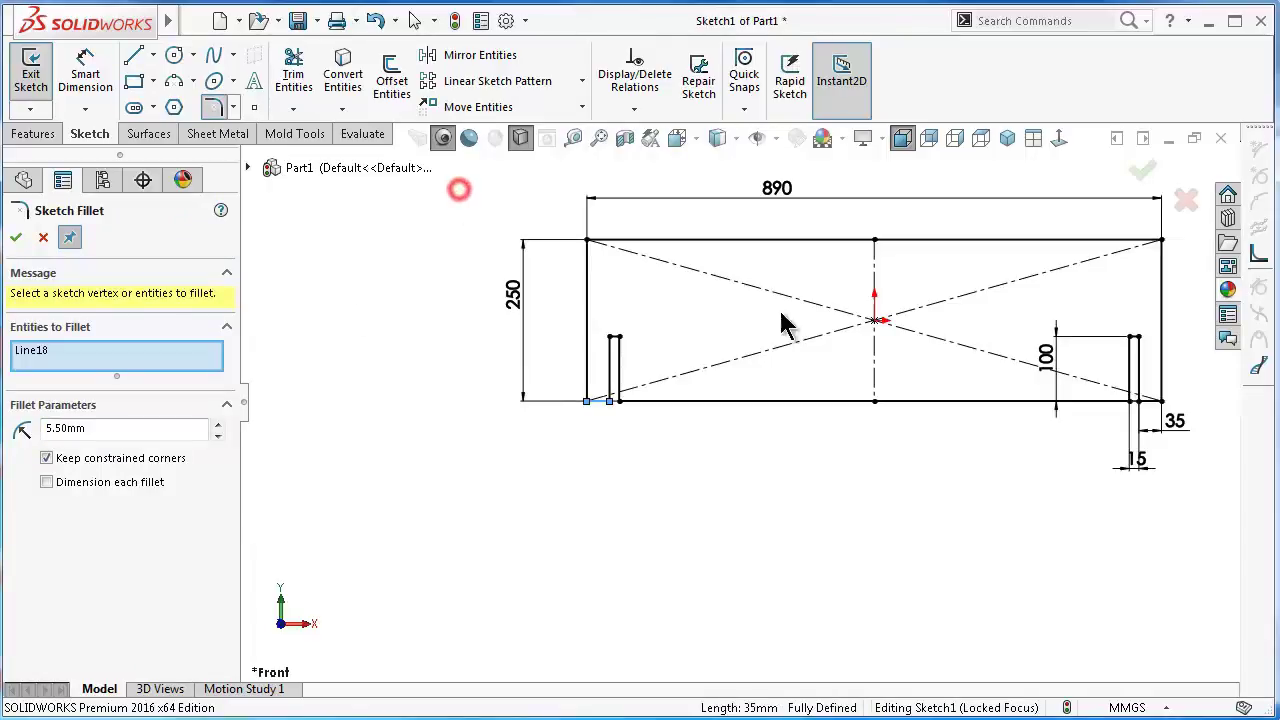
pyautogui.scroll(1, 487, 207)
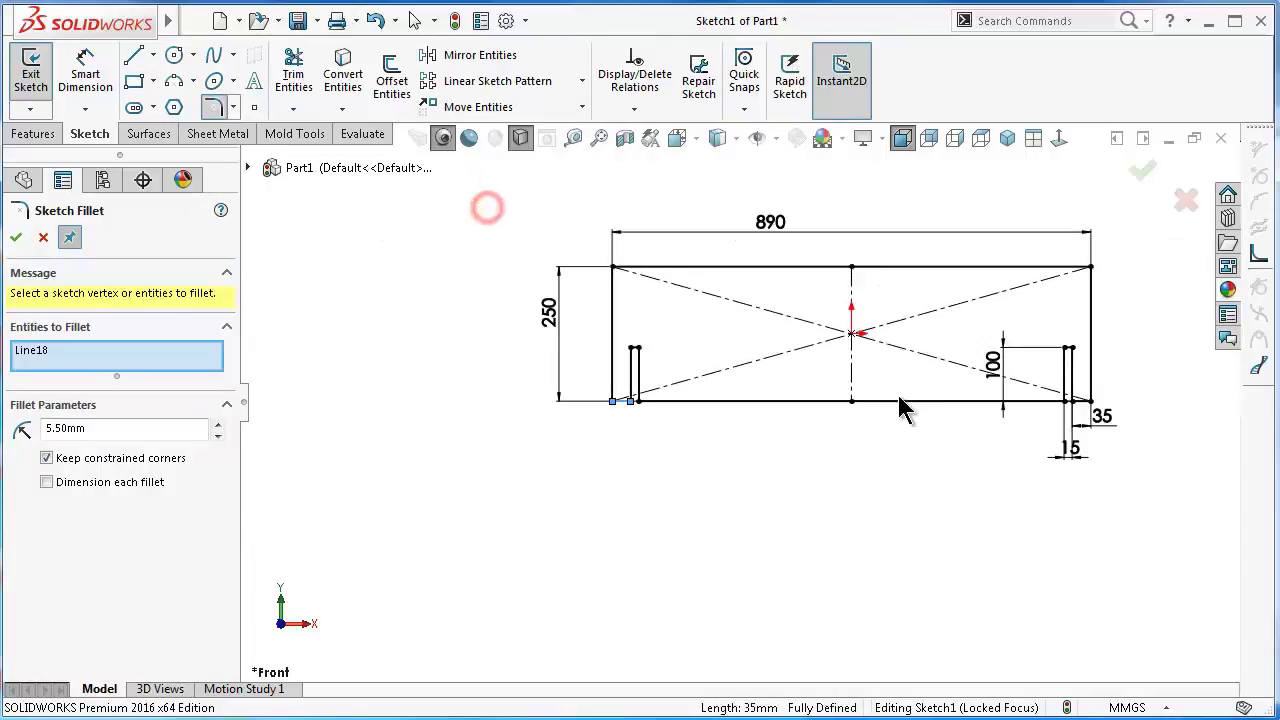
pyautogui.click(94, 357)
pyautogui.rightClick(97, 365)
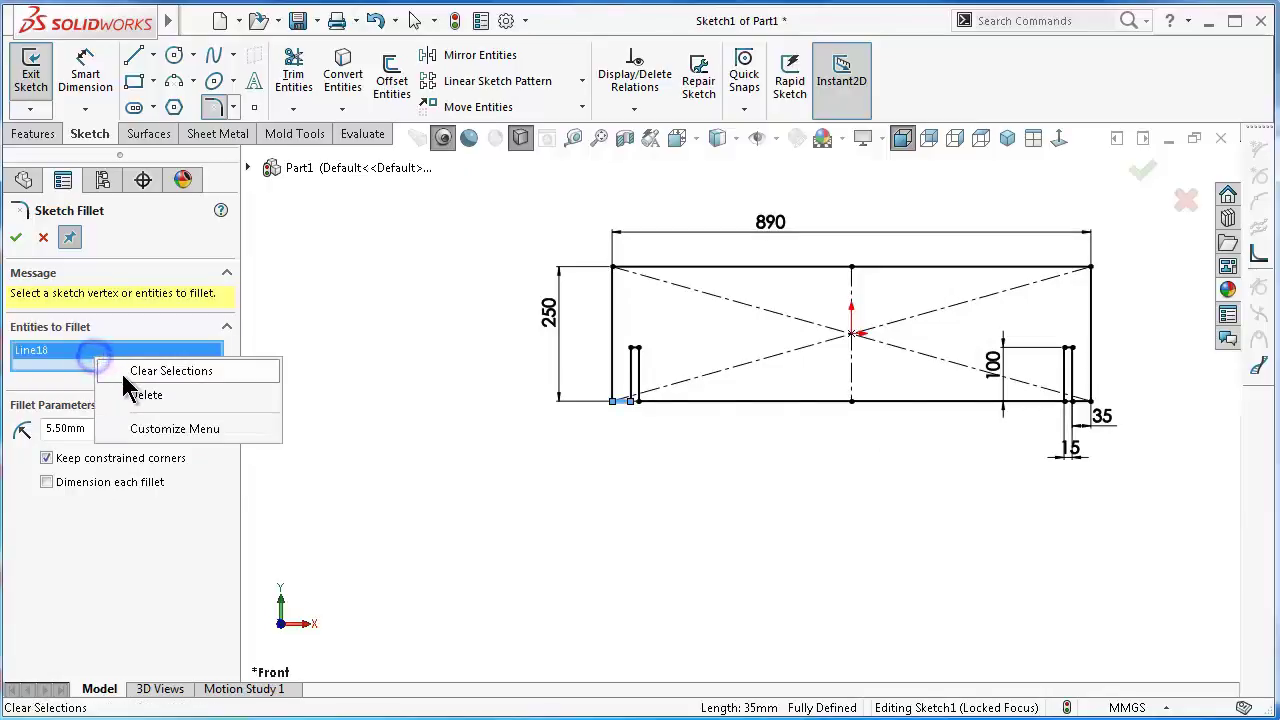
pyautogui.click(245, 369)
pyautogui.moveTo(497, 229); pyautogui.dragTo(1158, 500)
pyautogui.click(621, 456)
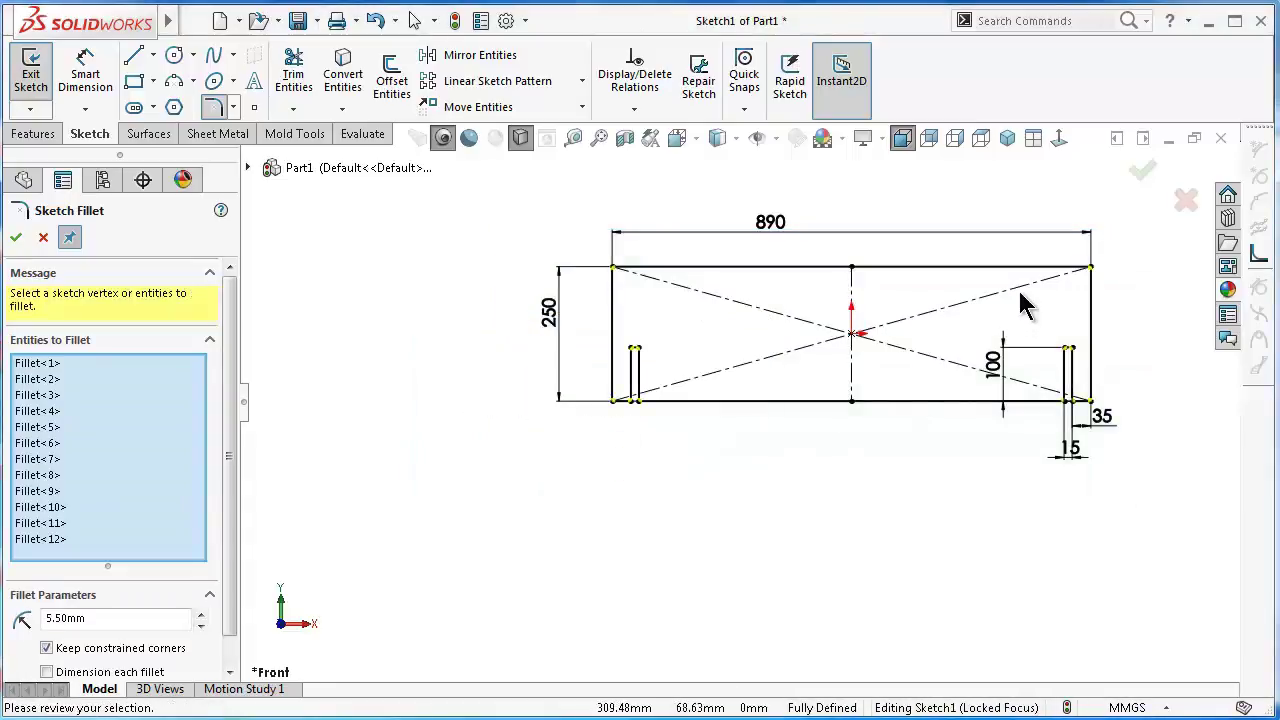
pyautogui.click(15, 238)
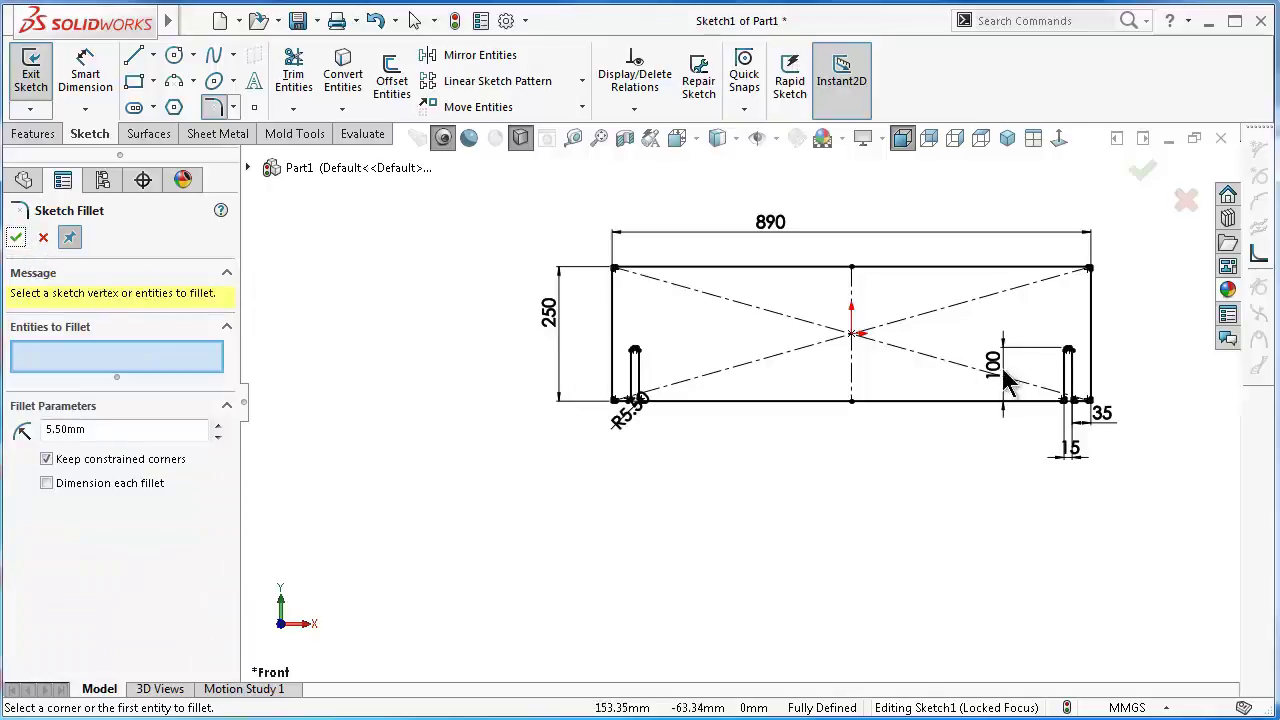
pyautogui.scroll(-2, 1008, 383)
# Extrude the sketch 15 mm with a Mid Plane end condition into a solid slotted panel
pyautogui.click(15, 238)
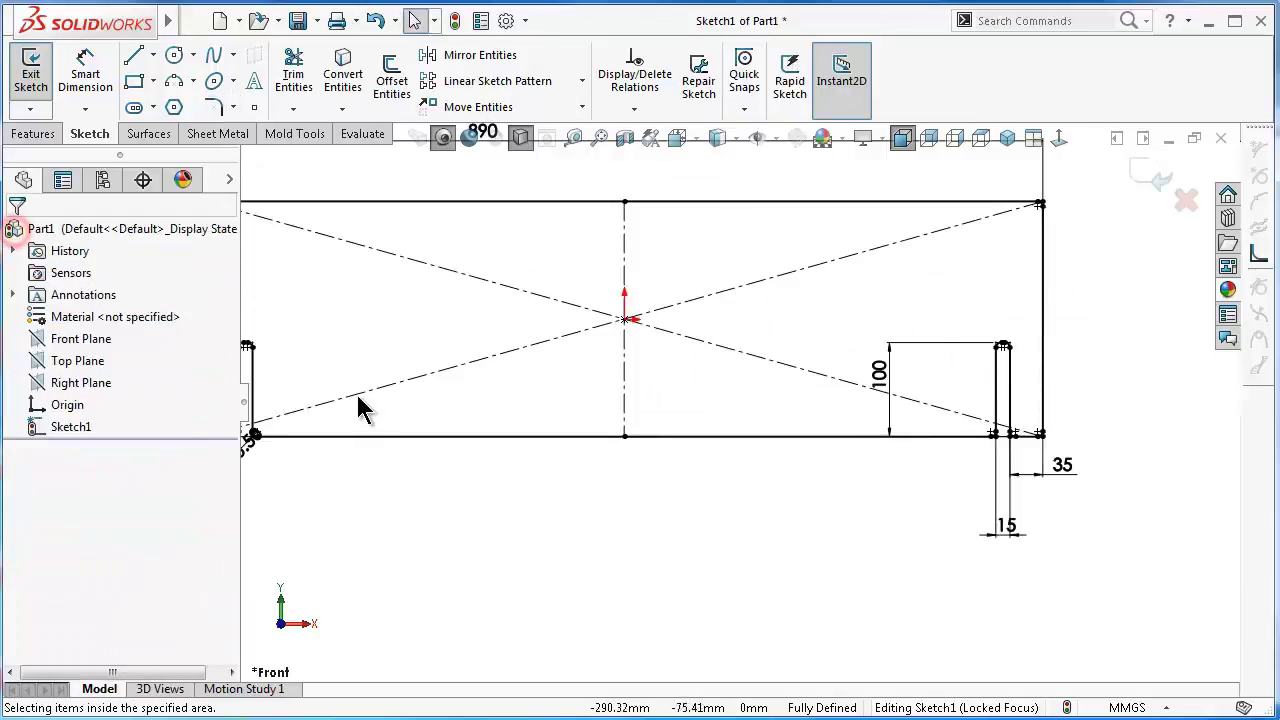
pyautogui.scroll(1, 443, 452)
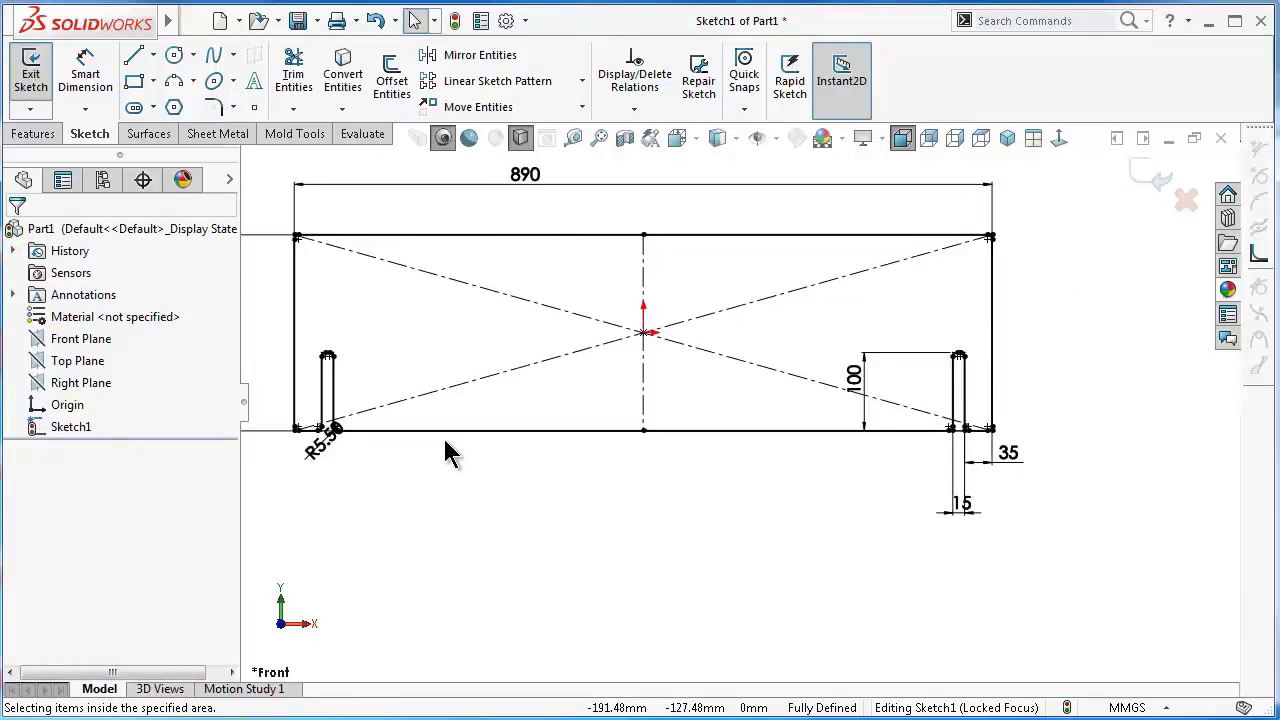
pyautogui.scroll(1, 447, 452)
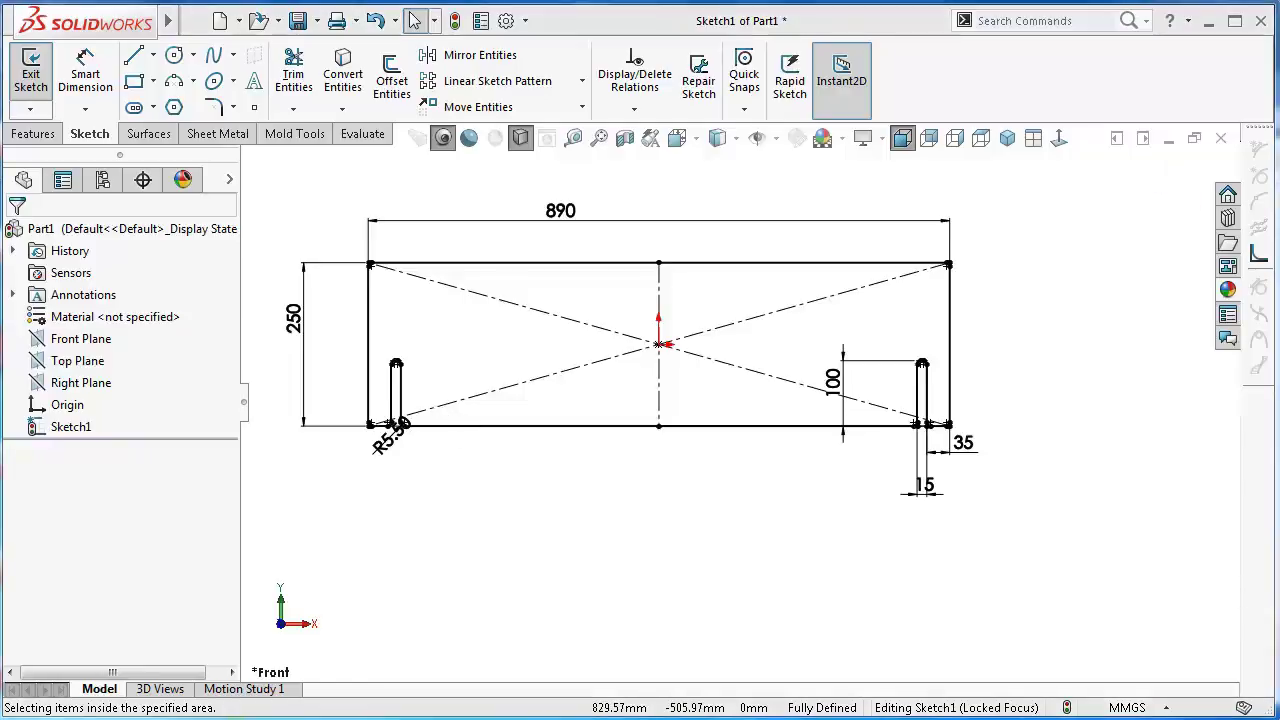
pyautogui.click(34, 133)
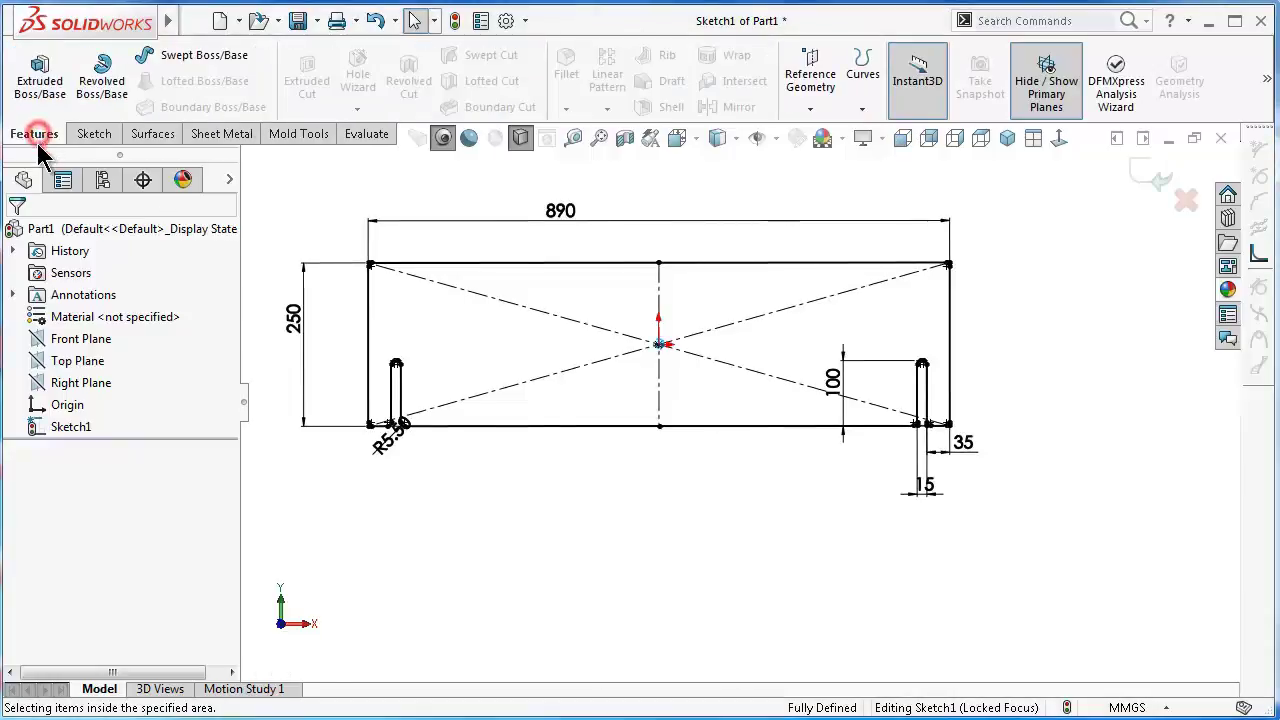
pyautogui.click(44, 105)
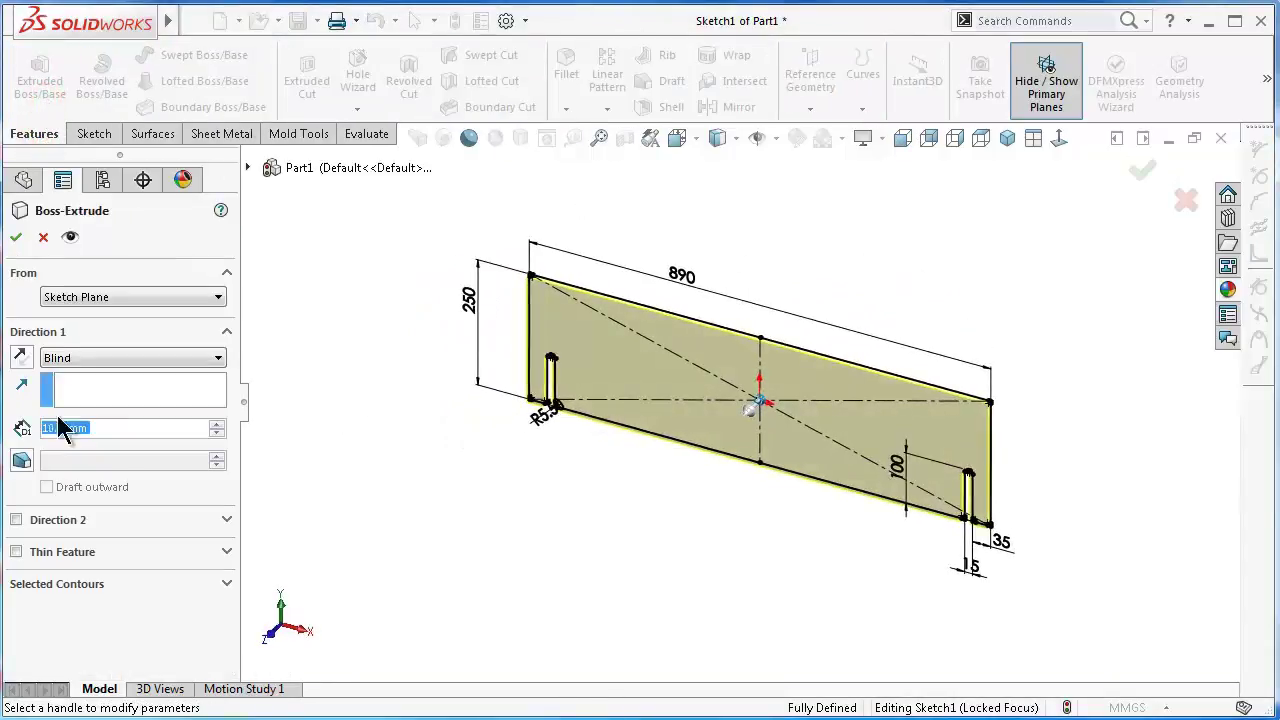
pyautogui.write('15')
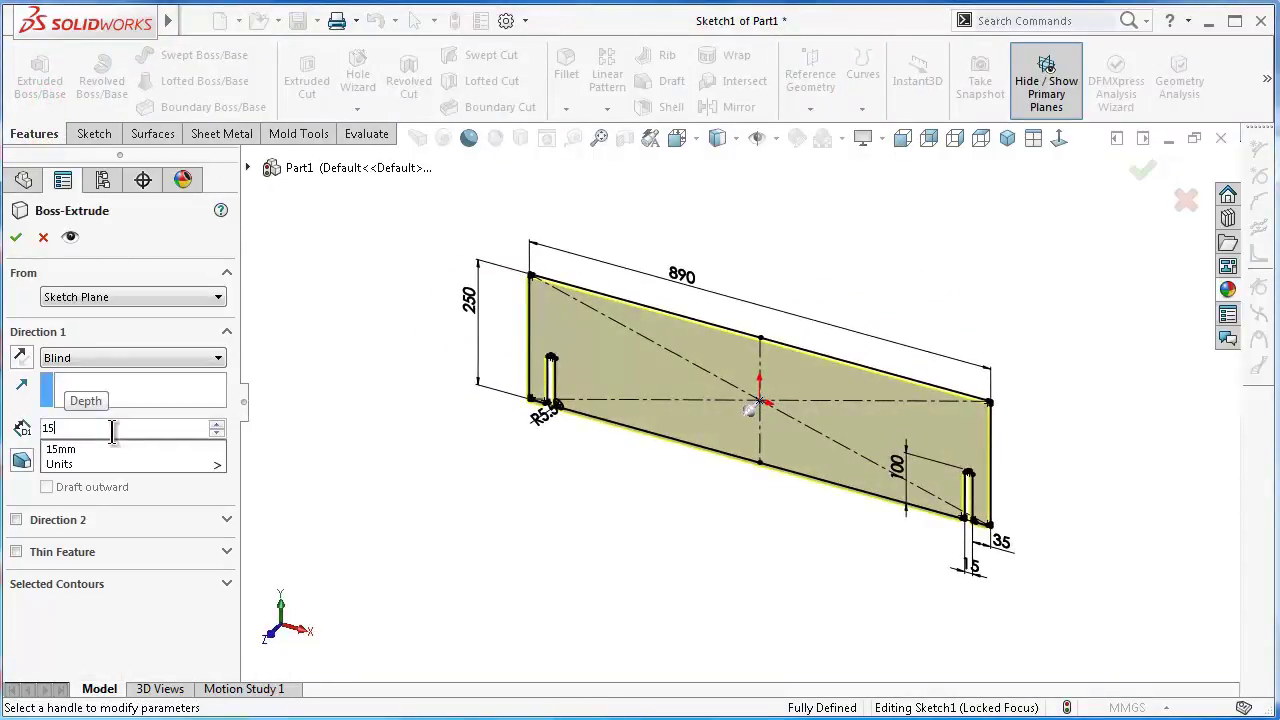
pyautogui.press('Return')
pyautogui.click(137, 362)
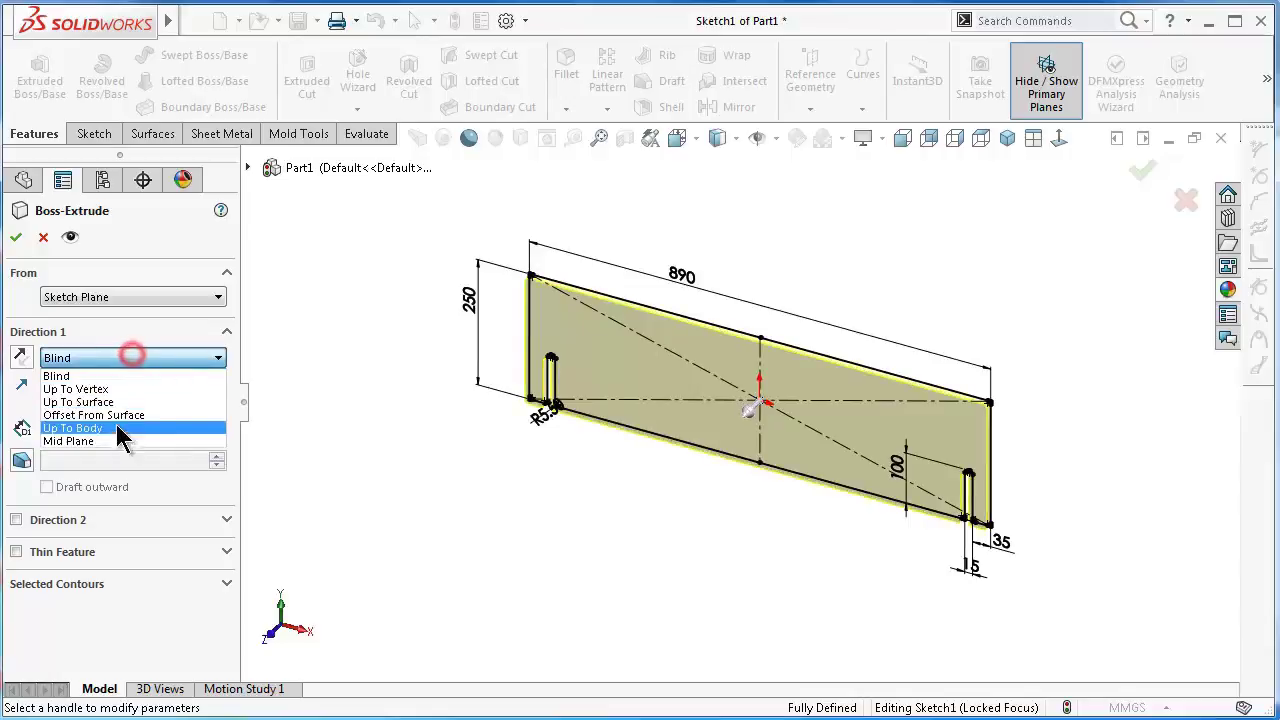
pyautogui.click(124, 441)
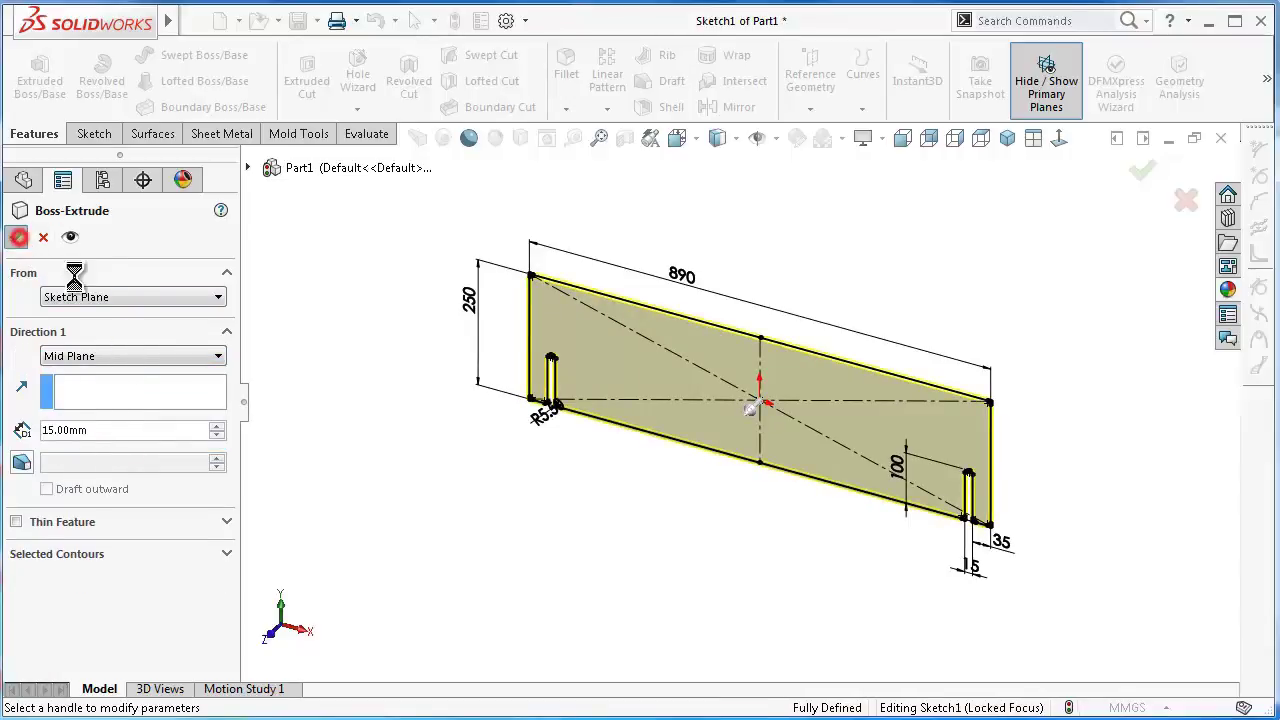
pyautogui.click(16, 238)
pyautogui.click(628, 565)
pyautogui.hotkey('ctrl', '6')
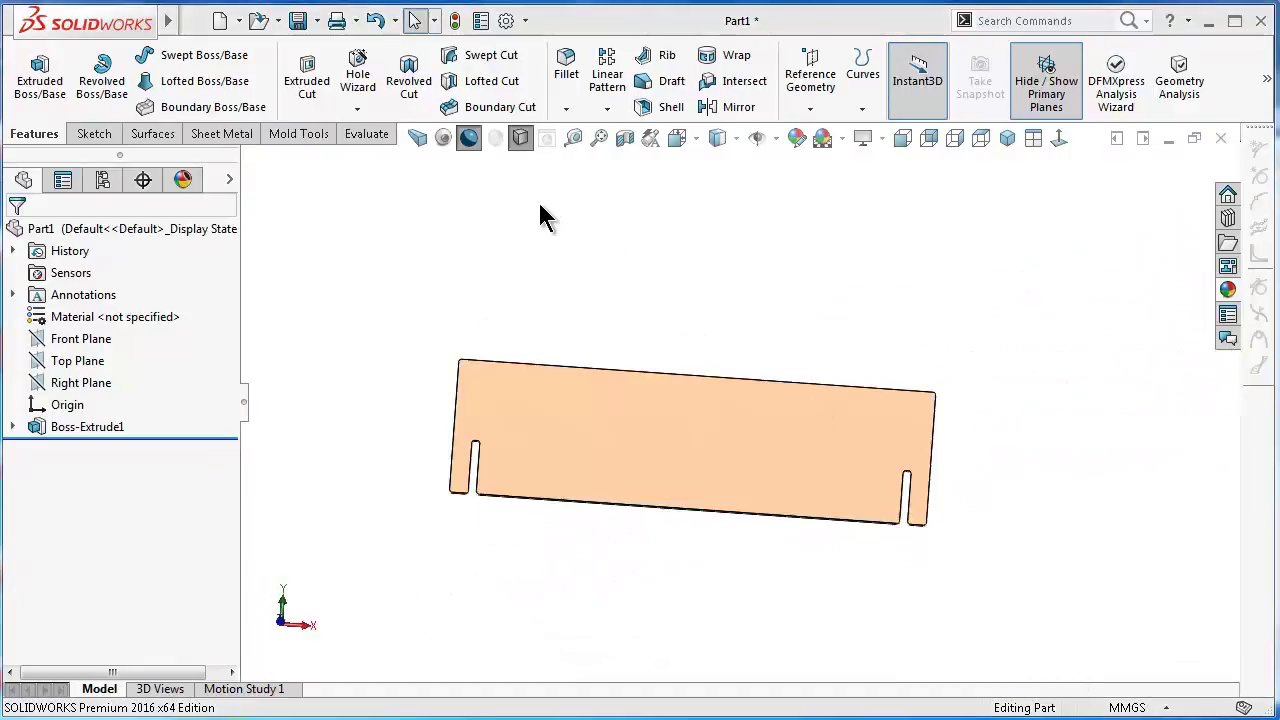
# Fillet the edges of both large panel faces with a 1 mm radius
pyautogui.click(559, 73)
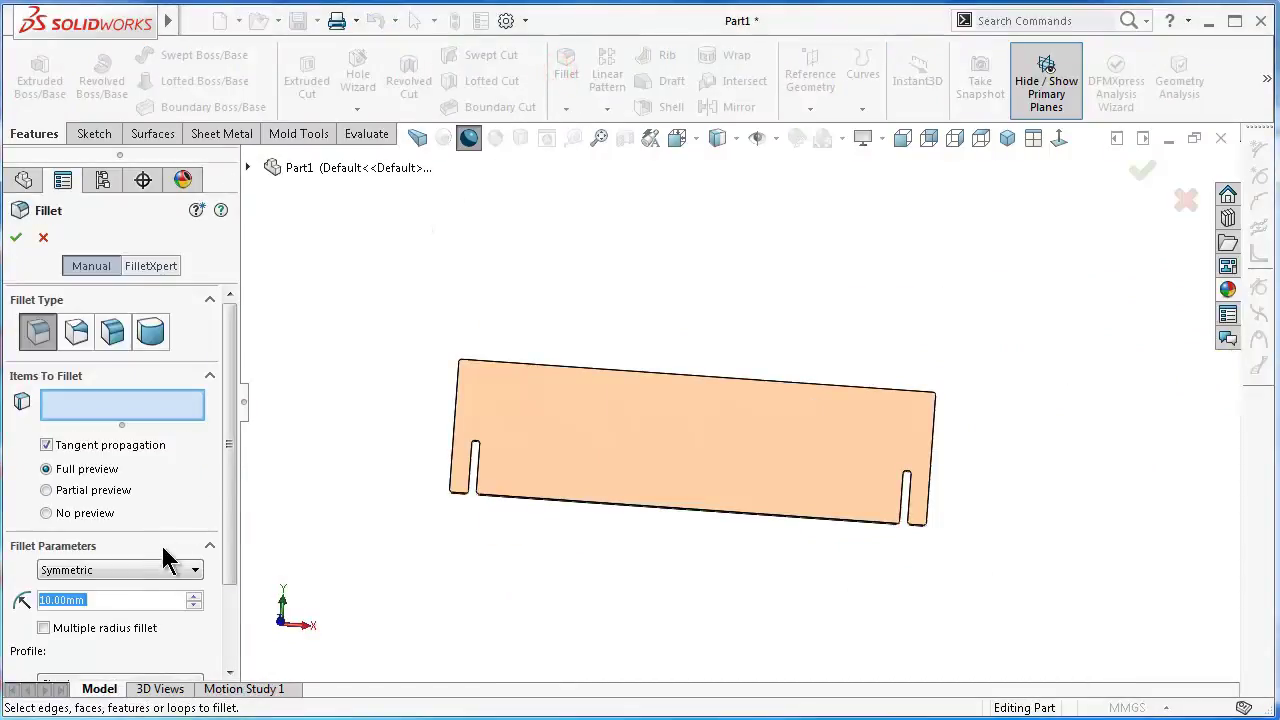
pyautogui.write('1')
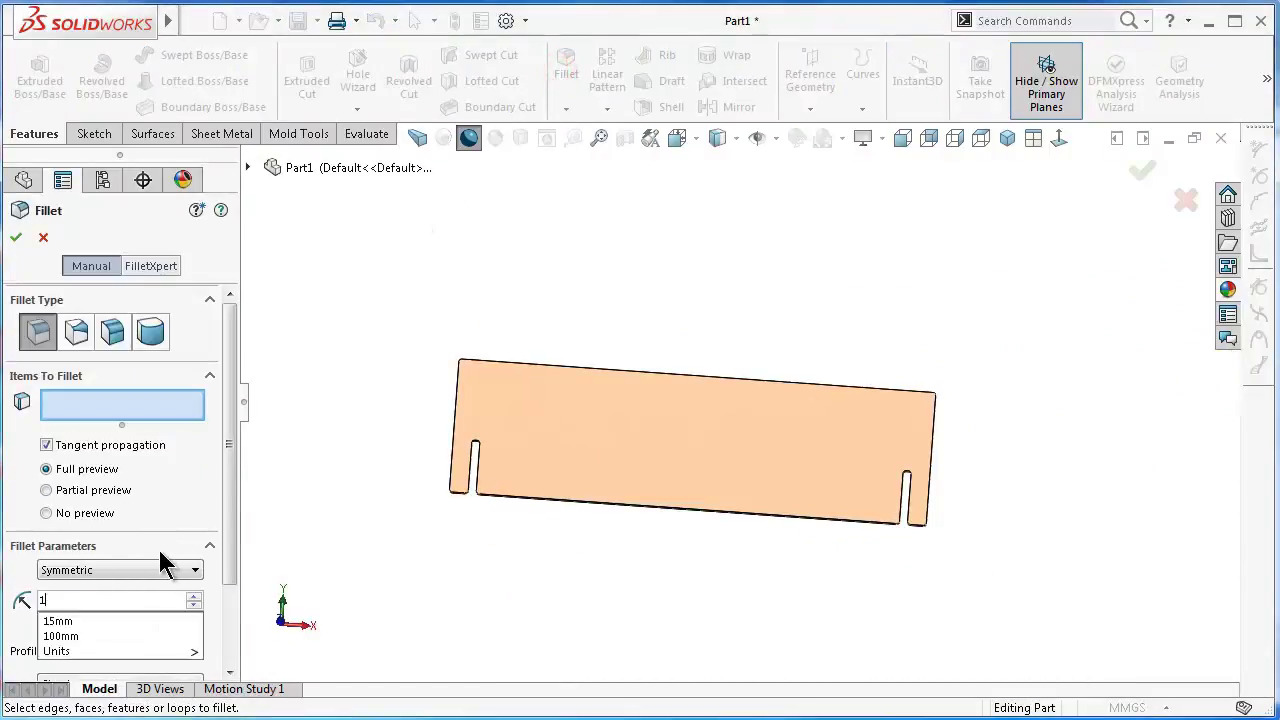
pyautogui.press('Return')
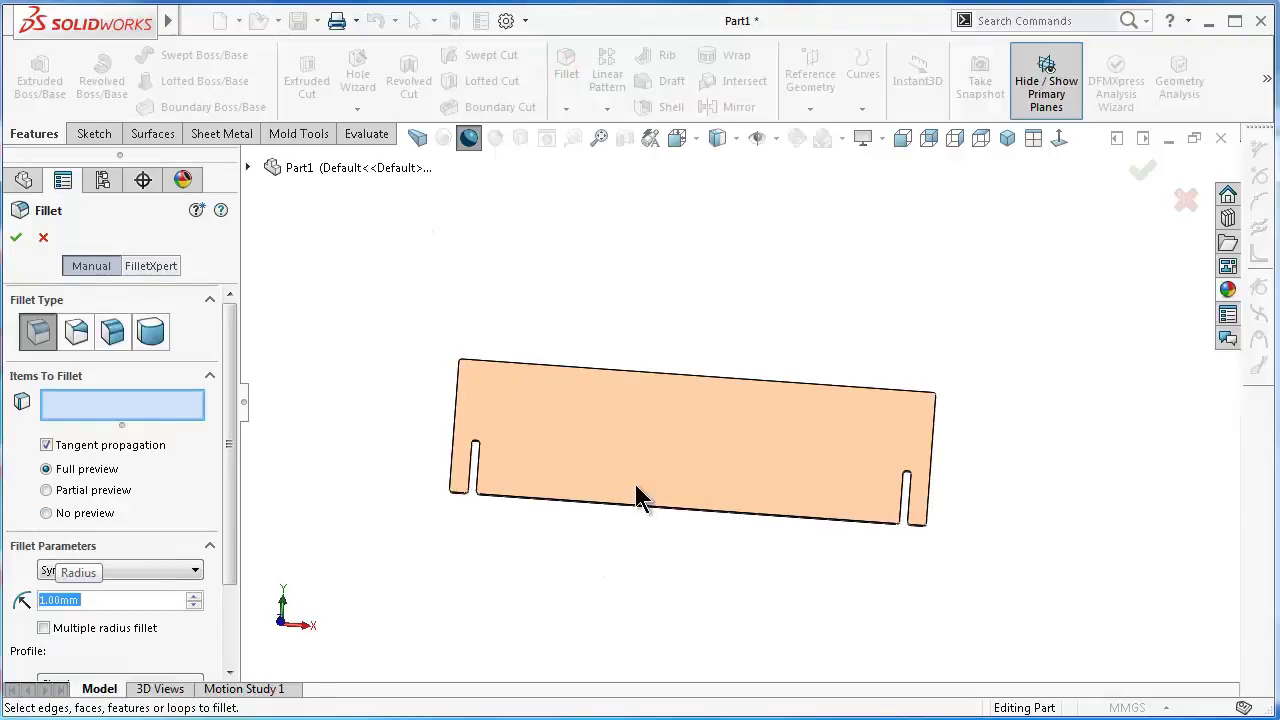
pyautogui.click(648, 463)
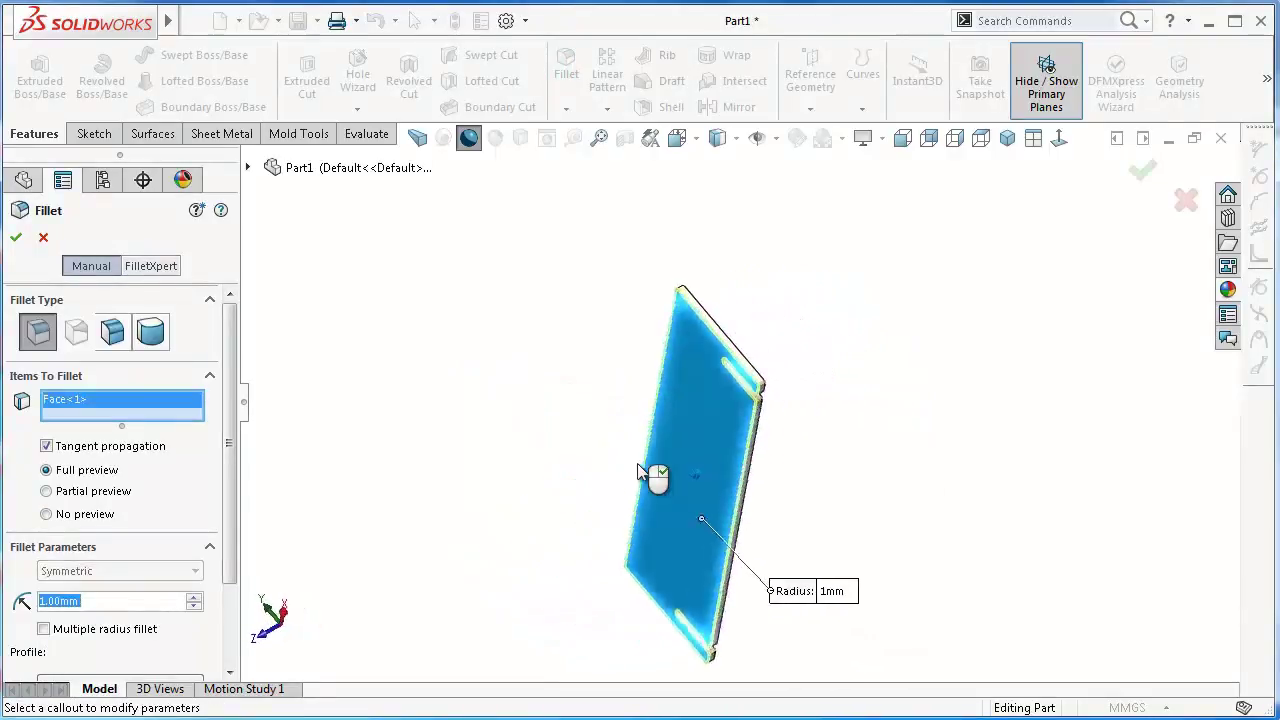
pyautogui.click(625, 502)
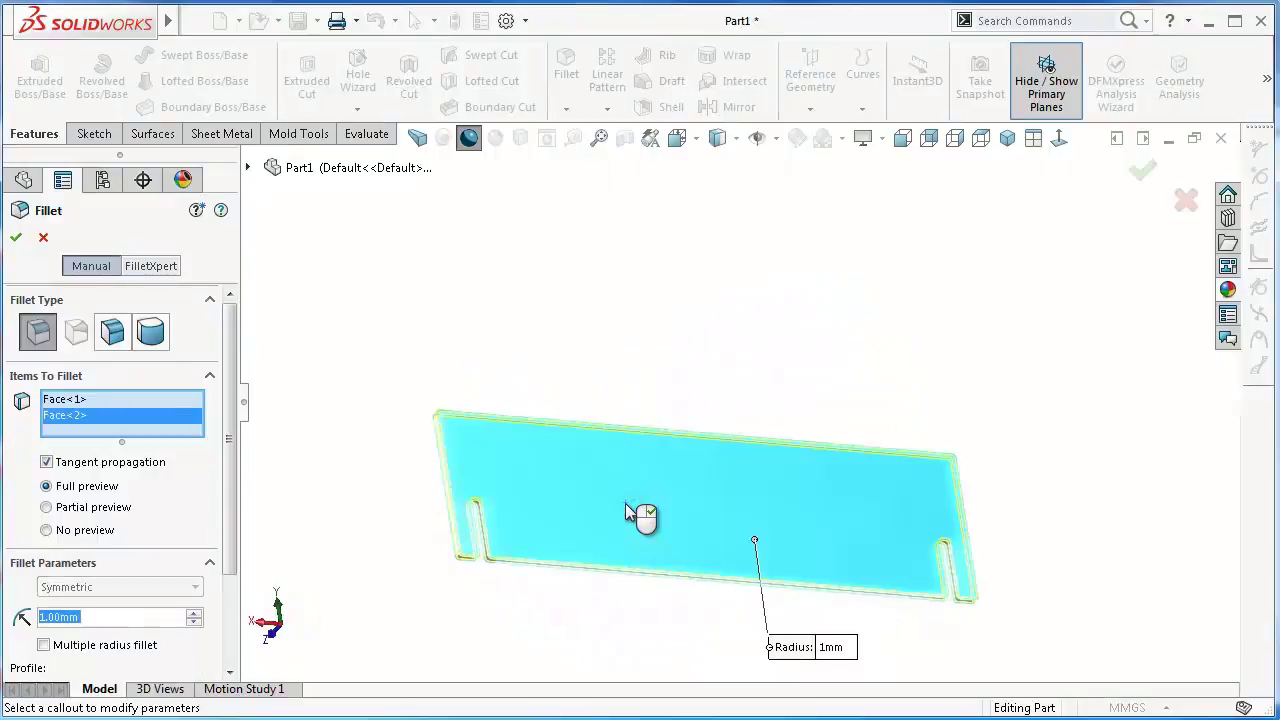
pyautogui.rightClick(625, 503)
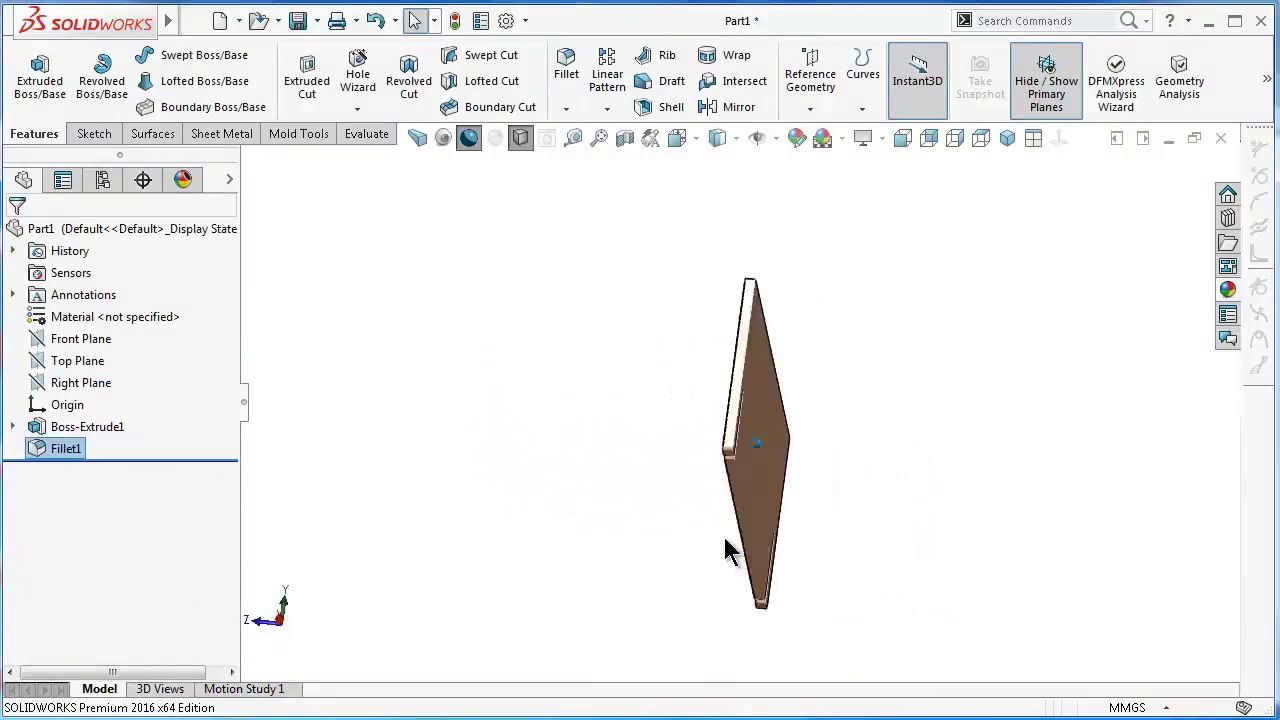
pyautogui.hotkey('shift', 'Right')
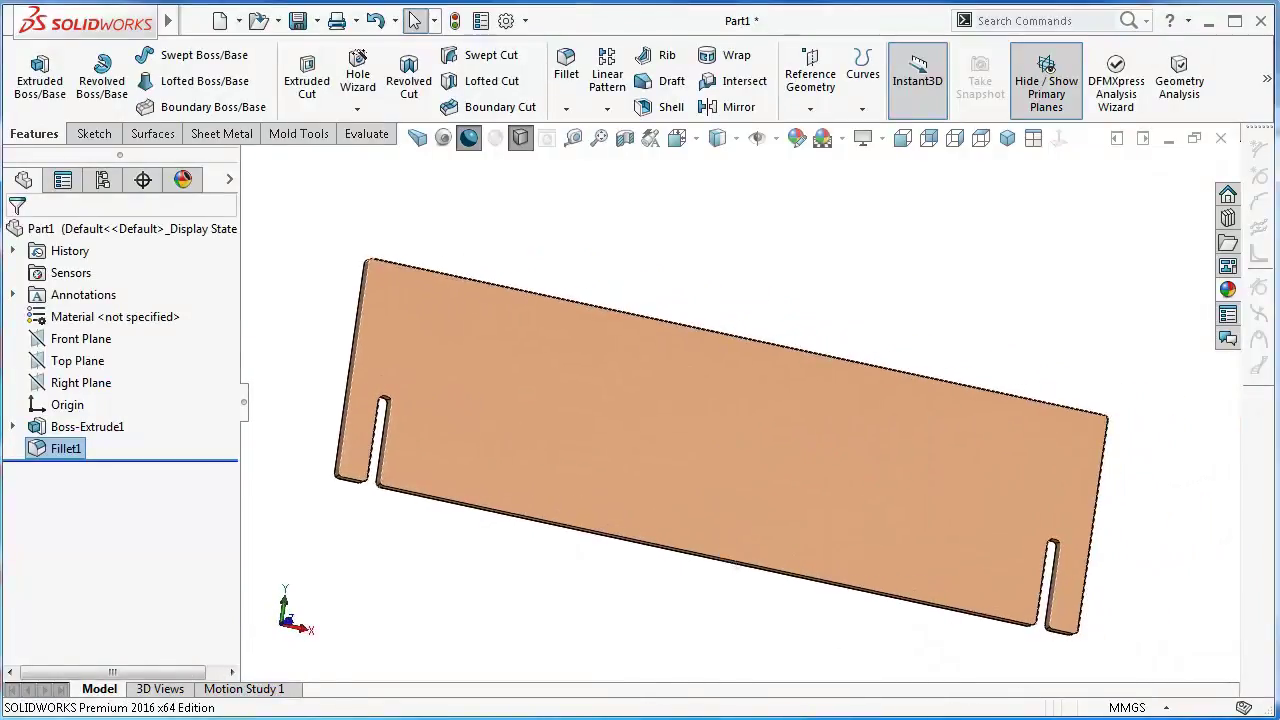
# Apply the red spray paint appearance to the panel and save the part
pyautogui.click(1228, 289)
pyautogui.click(928, 479)
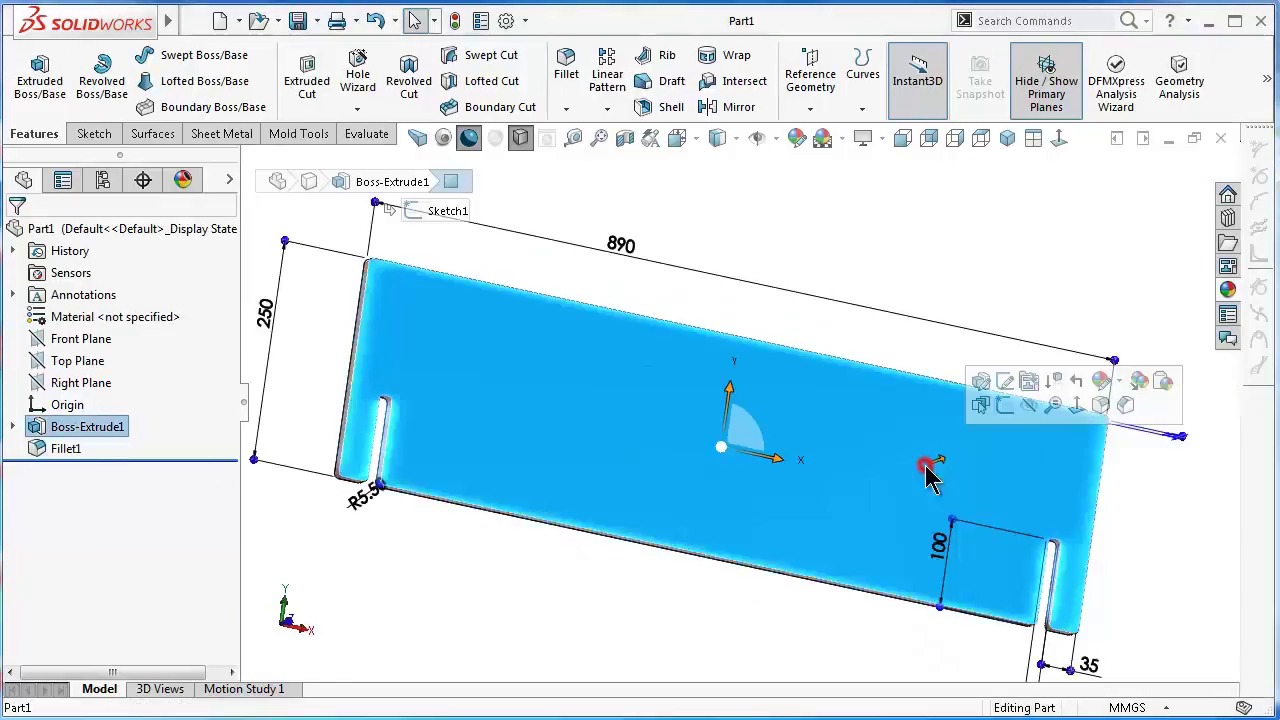
pyautogui.doubleClick(1060, 471)
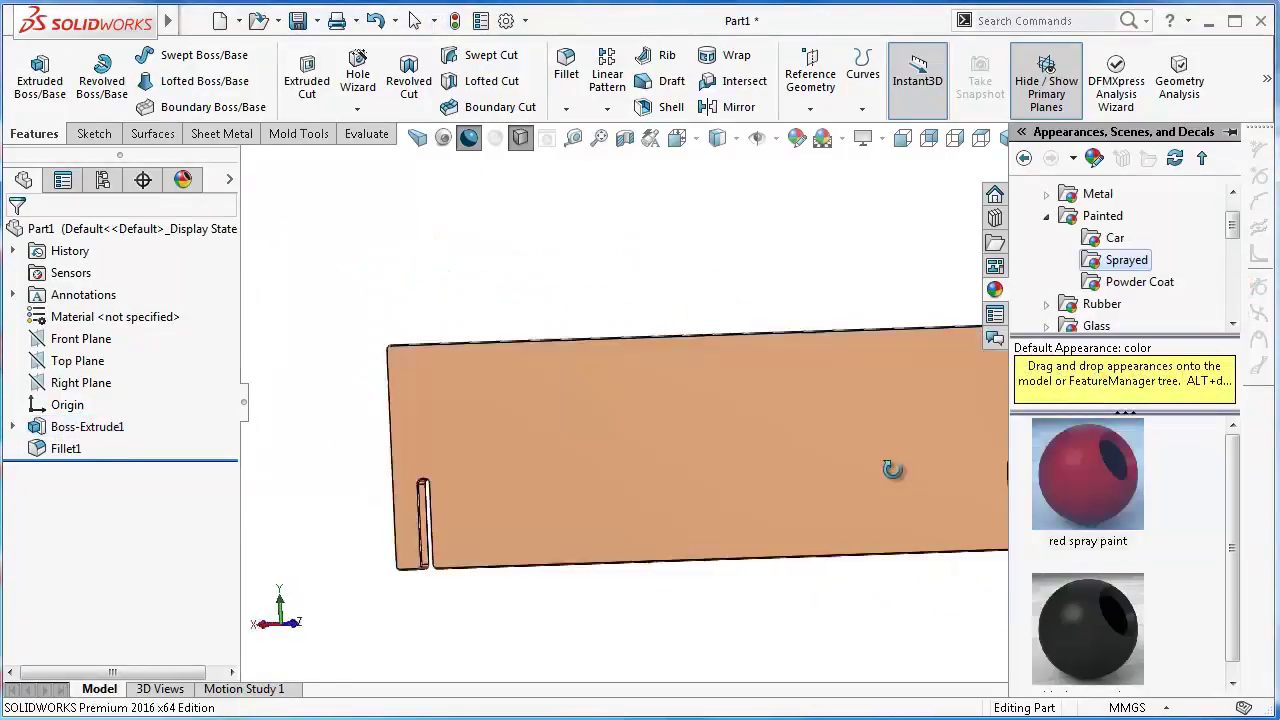
pyautogui.click(912, 458)
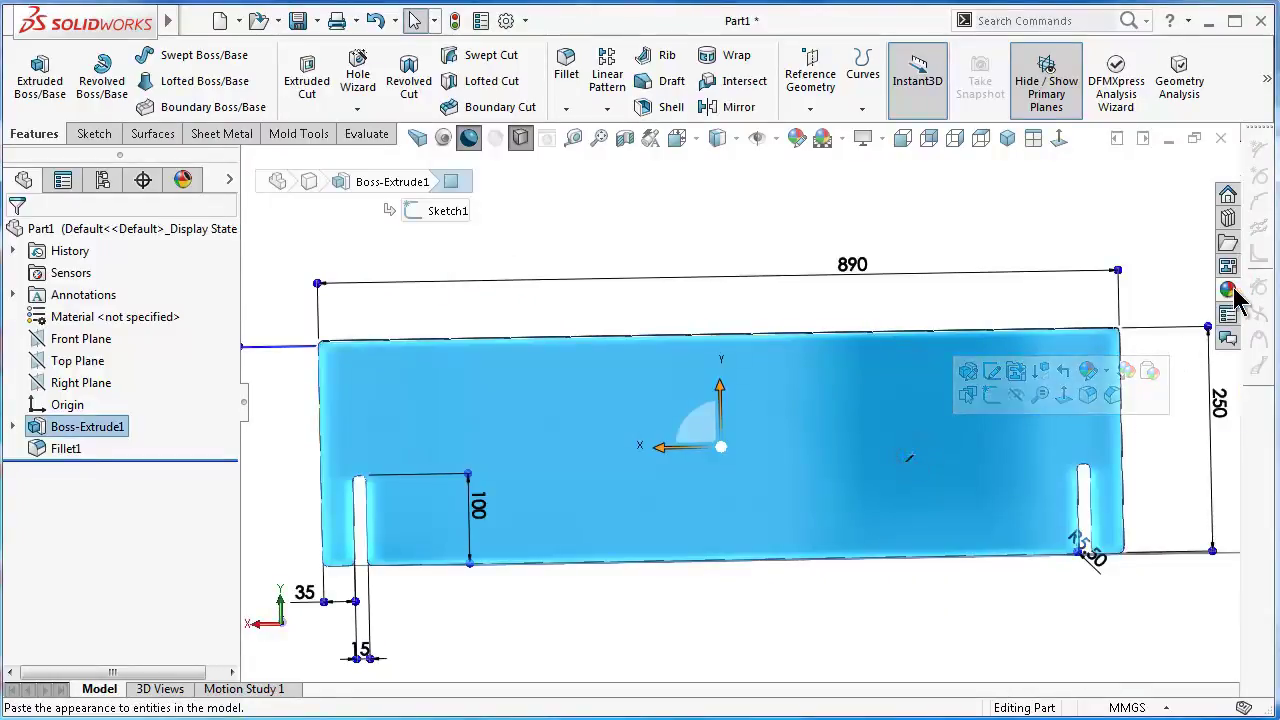
pyautogui.click(1228, 289)
pyautogui.doubleClick(1087, 473)
pyautogui.click(760, 614)
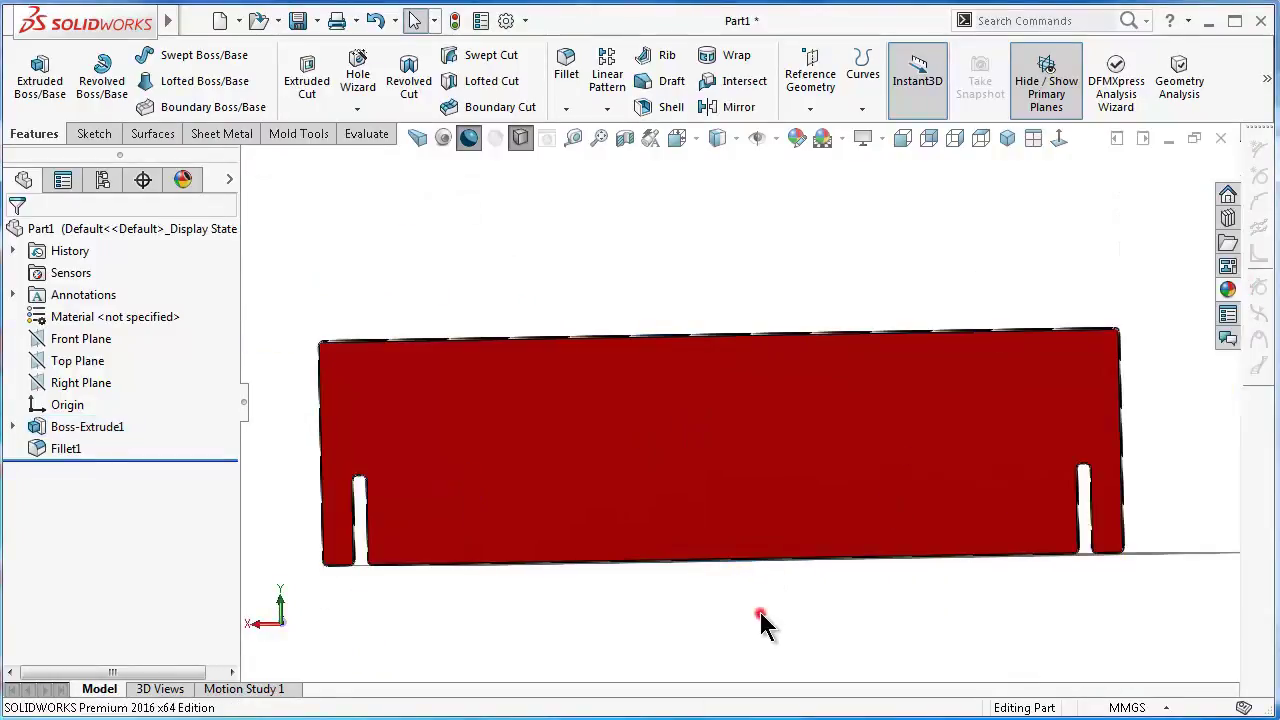
pyautogui.moveTo(728, 607)
pyautogui.mouseDown(button='middle')
pyautogui.moveTo(1021, 545)
pyautogui.moveTo(1062, 472)
pyautogui.mouseUp(button='middle')
pyautogui.hotkey('ctrl', 's')
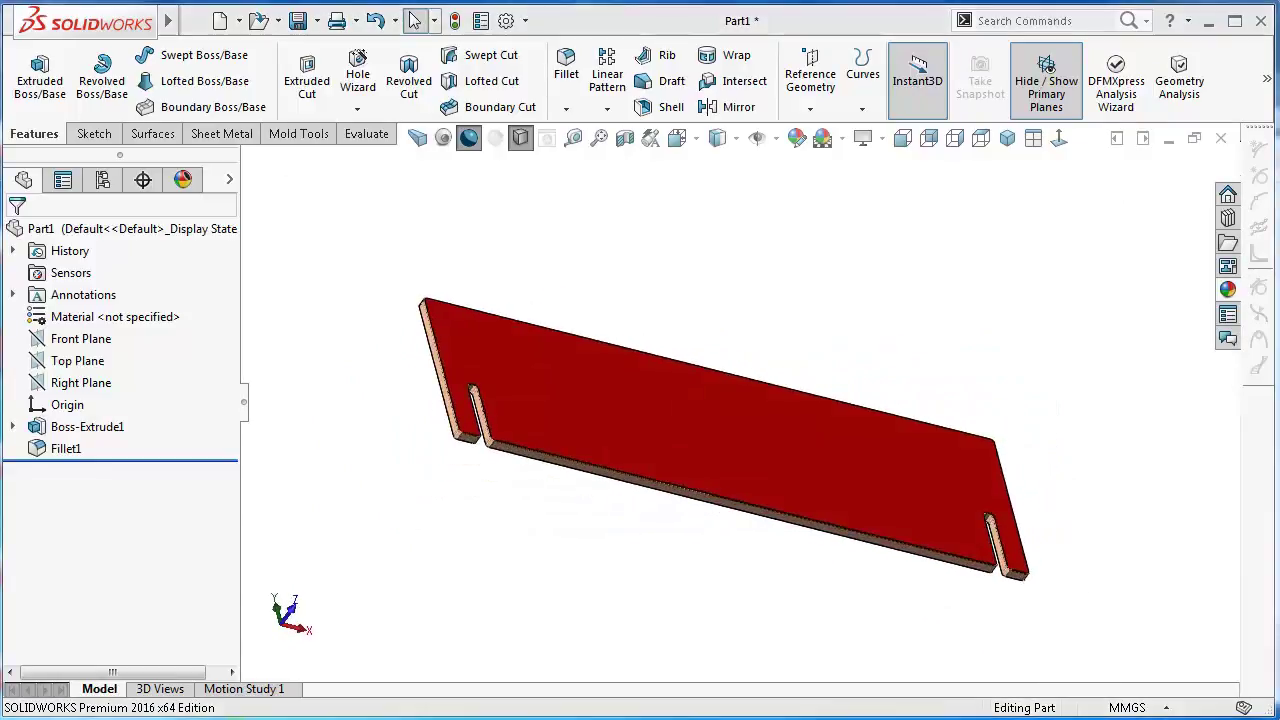
pyautogui.press('f')
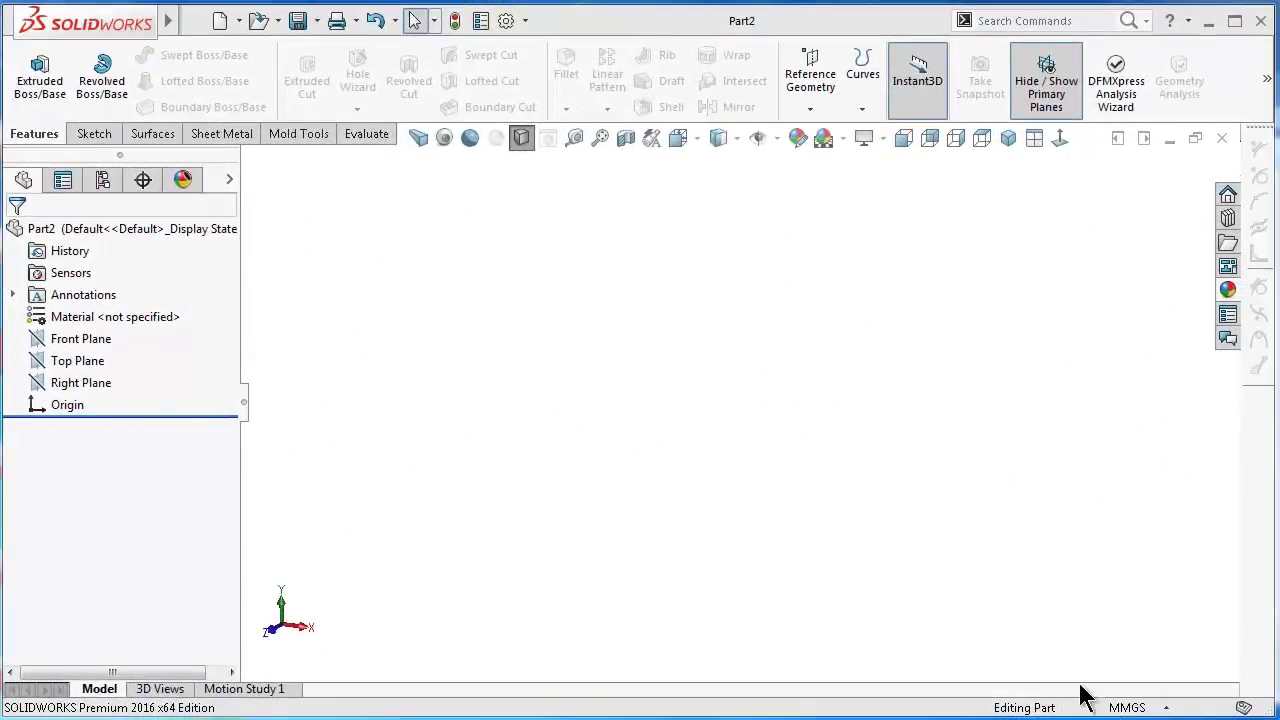
# Sketch a centre rectangle at the origin on Part2's Front Plane
pyautogui.click(60, 338)
pyautogui.click(69, 306)
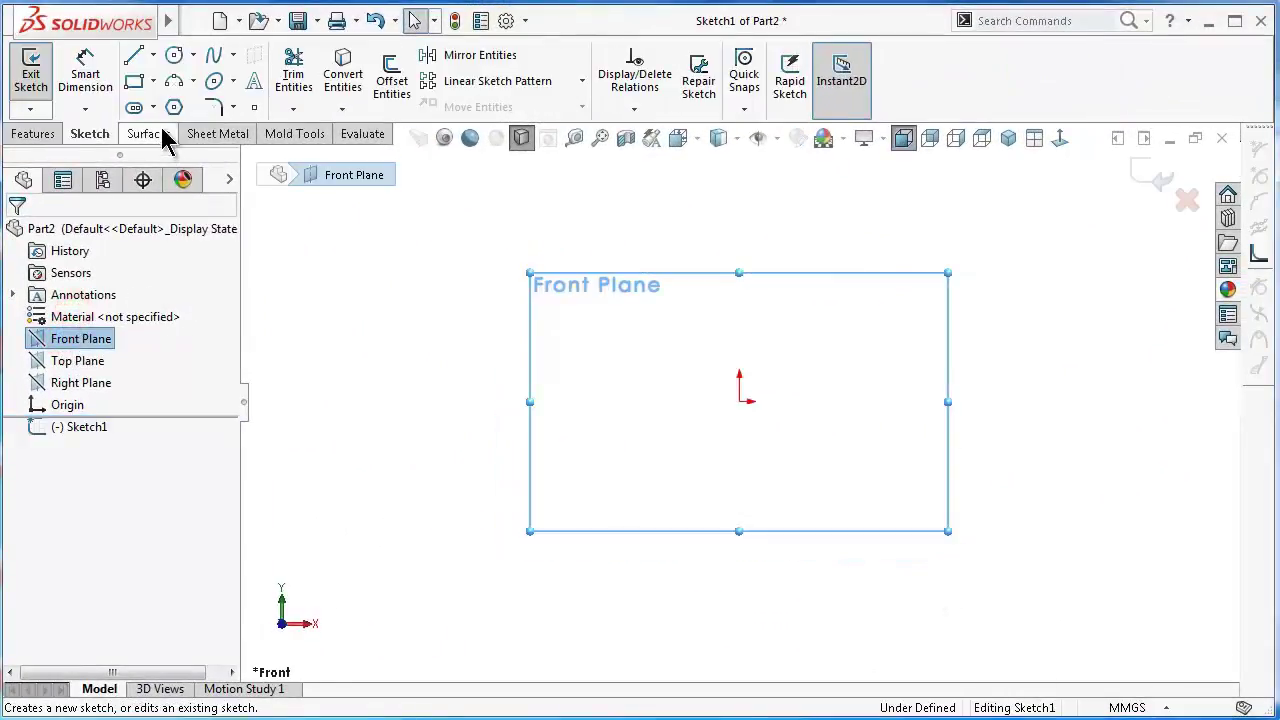
pyautogui.click(153, 81)
pyautogui.click(180, 128)
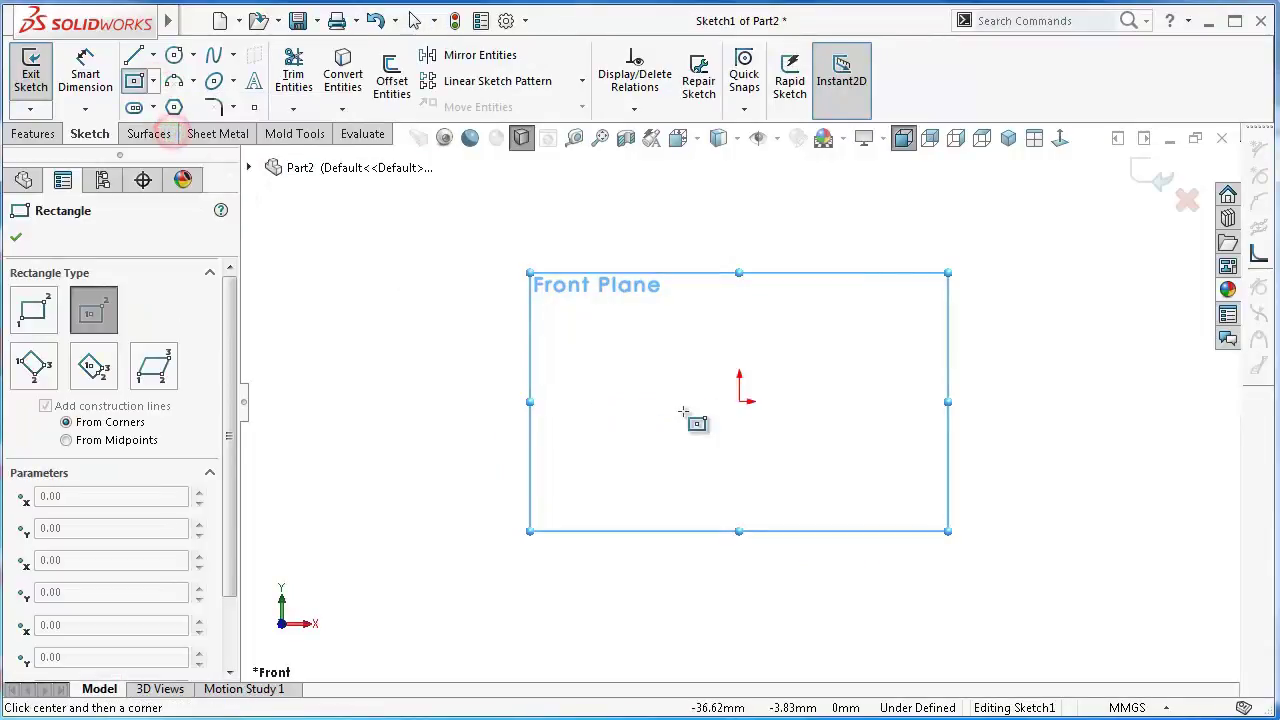
pyautogui.click(739, 401)
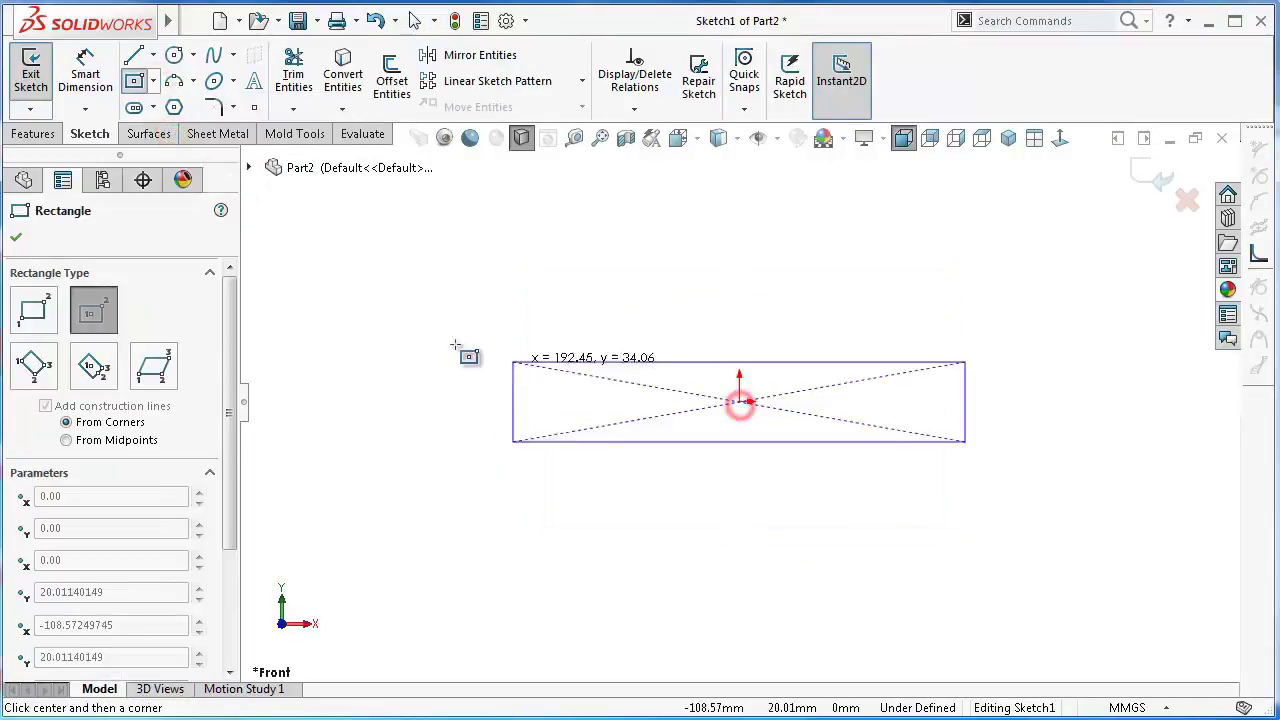
pyautogui.click(395, 308)
# Dimension the rectangle 2000 mm wide and 270 mm tall
pyautogui.moveTo(322, 381); pyautogui.dragTo(320, 241, button='right')
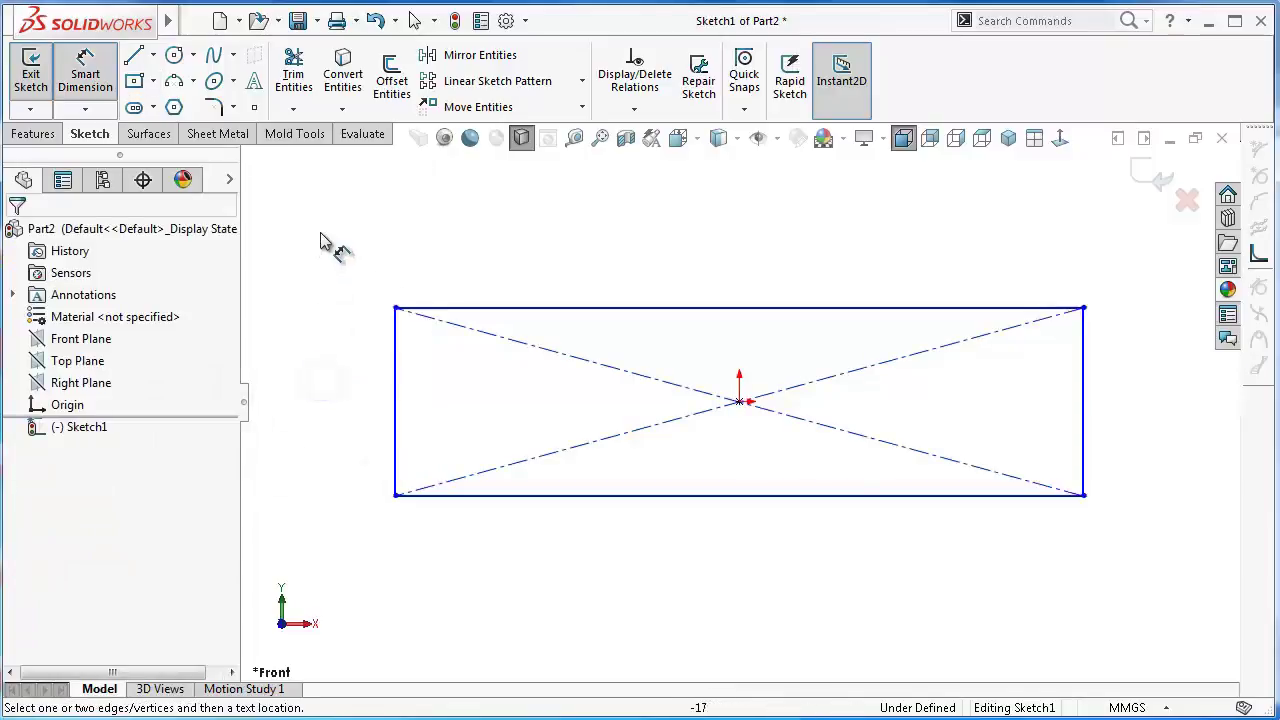
pyautogui.click(634, 310)
pyautogui.click(631, 257)
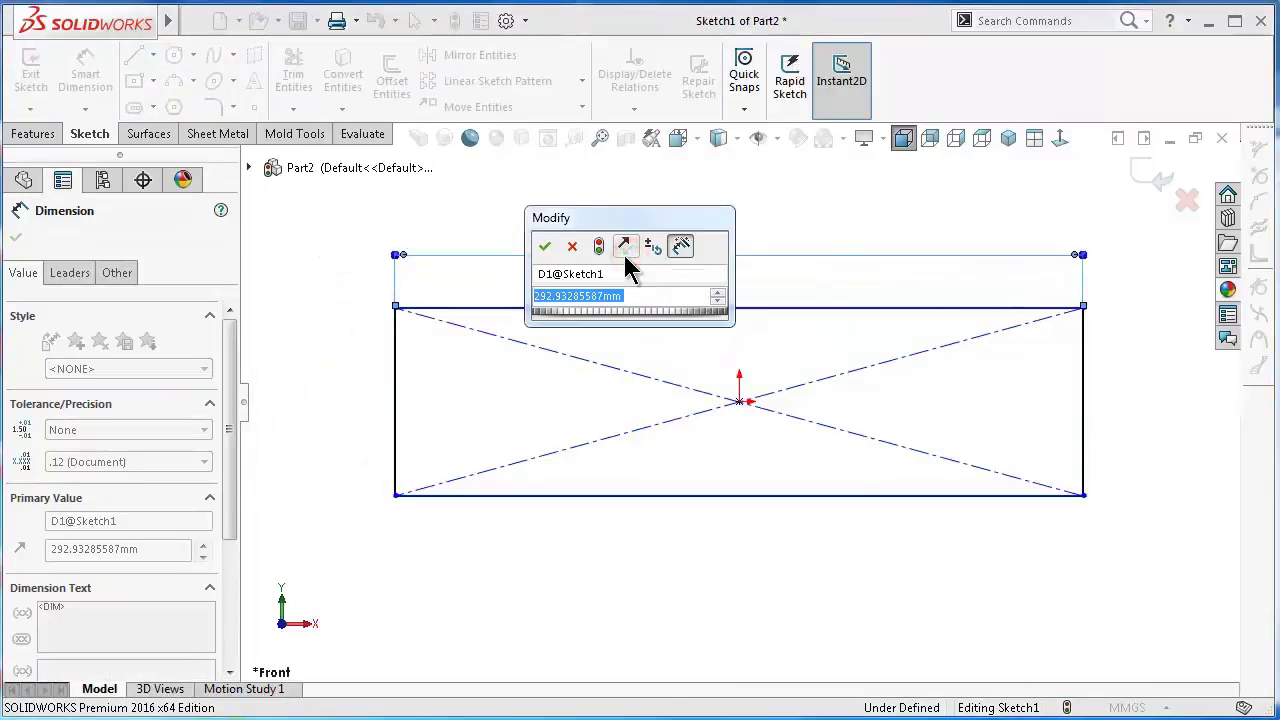
pyautogui.write('2000')
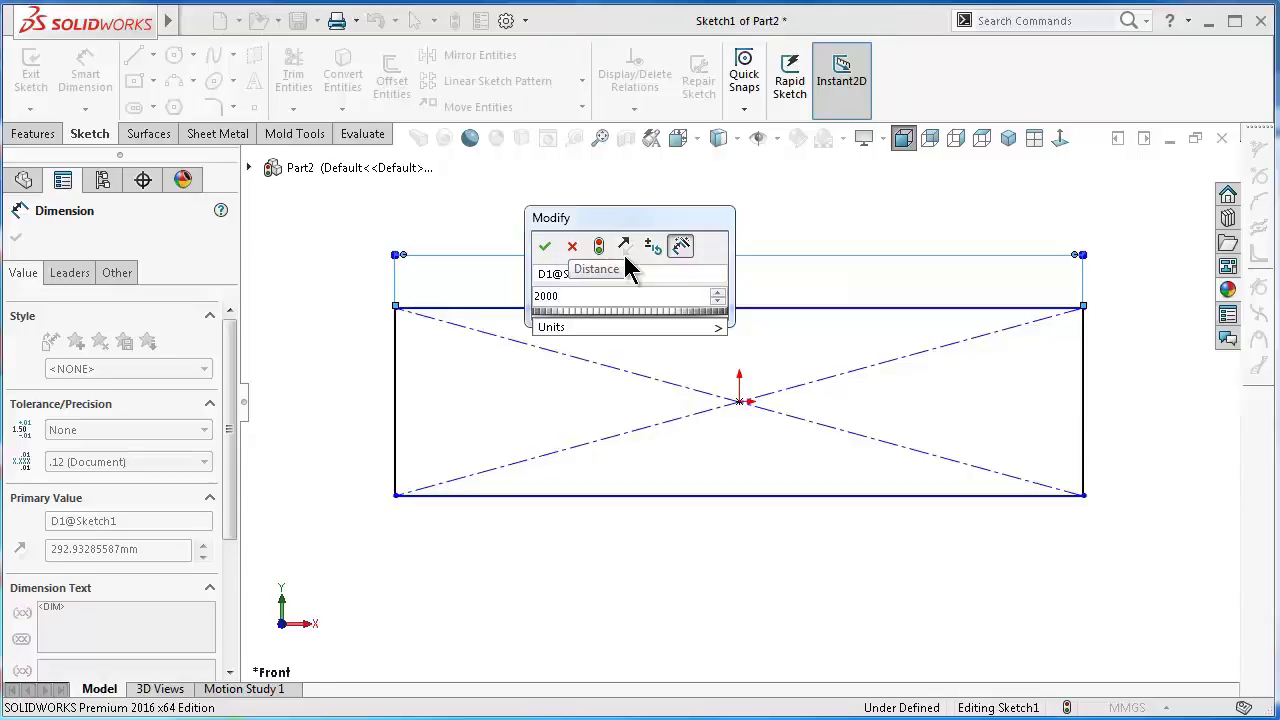
pyautogui.press('Return')
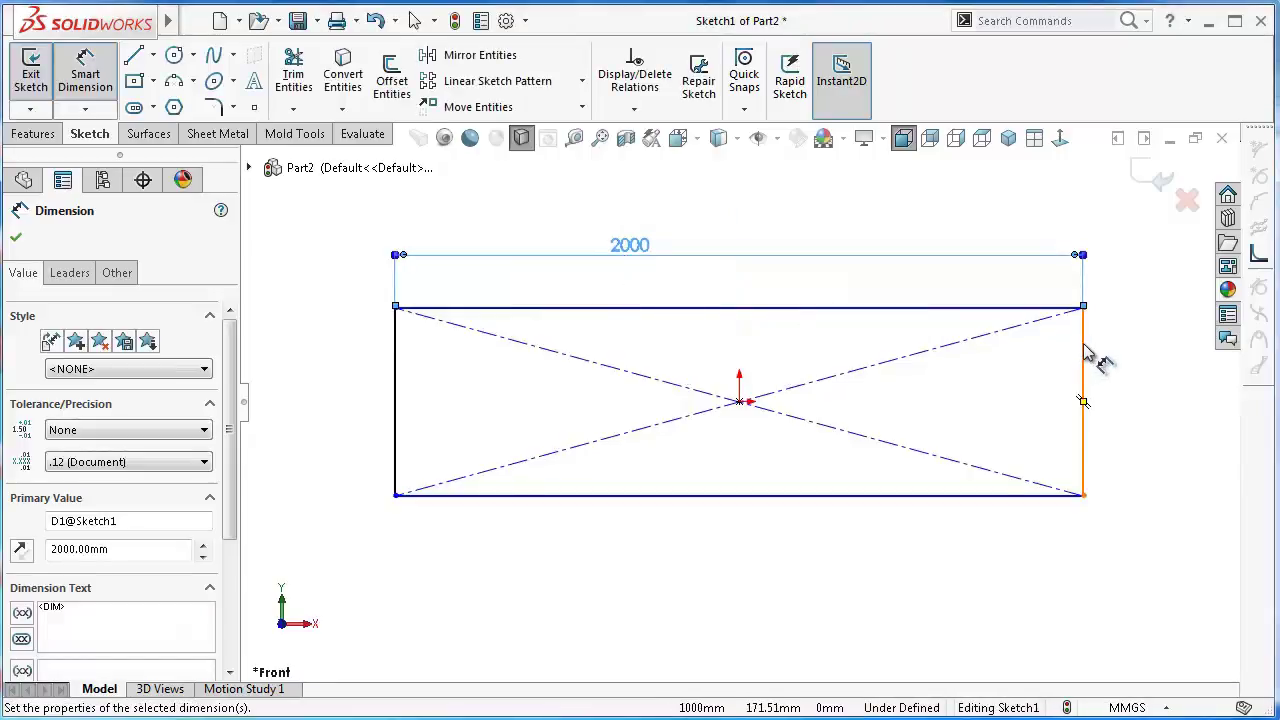
pyautogui.click(1085, 352)
pyautogui.click(1114, 357)
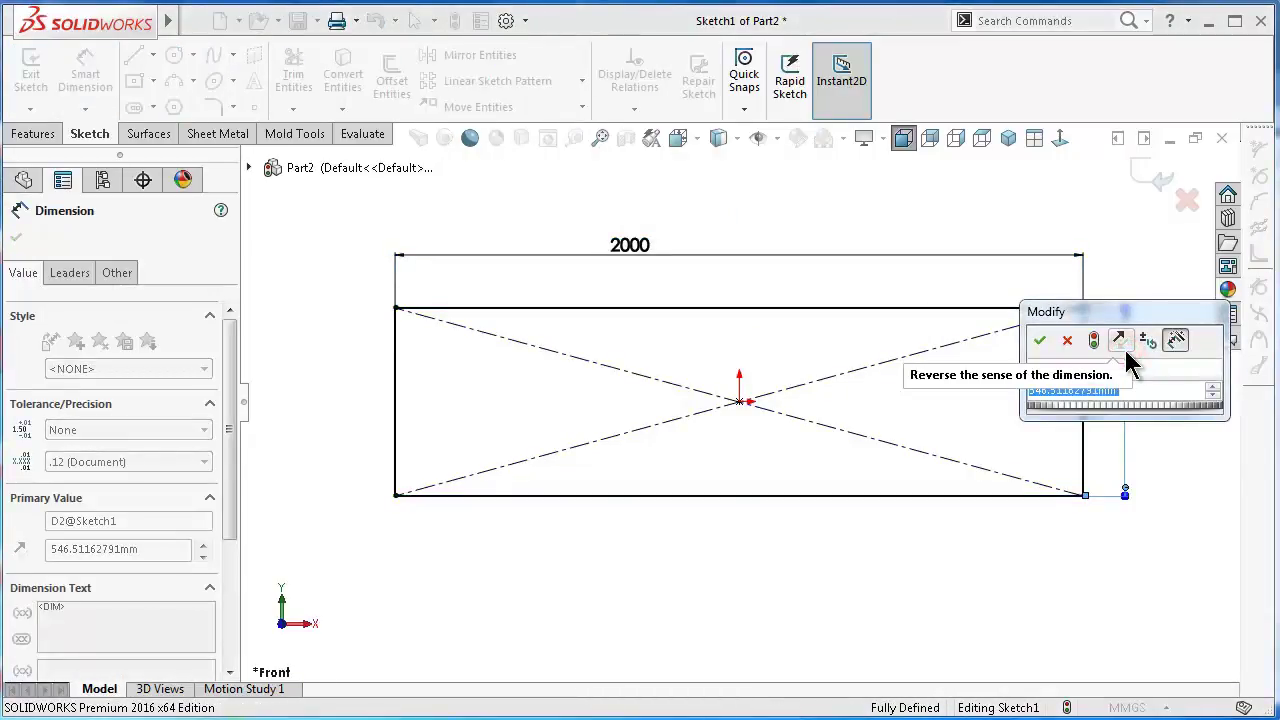
pyautogui.write('270')
pyautogui.press('Return')
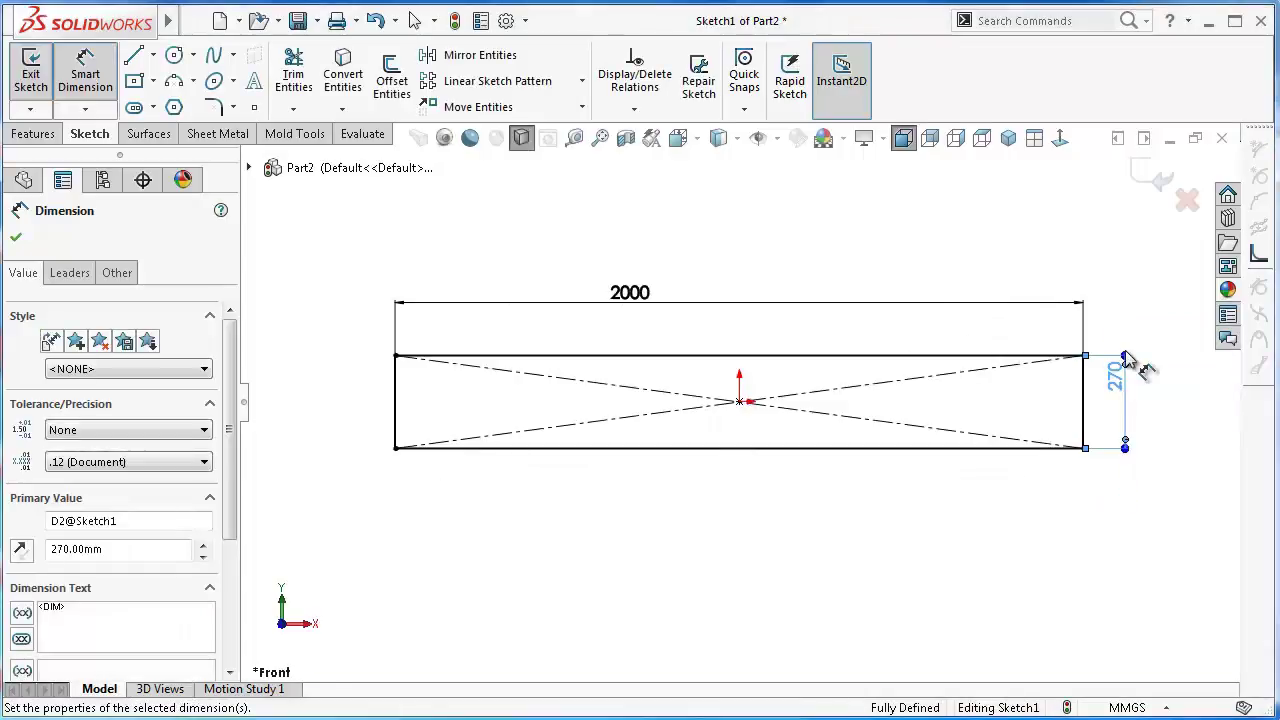
pyautogui.scroll(-1, 760, 390)
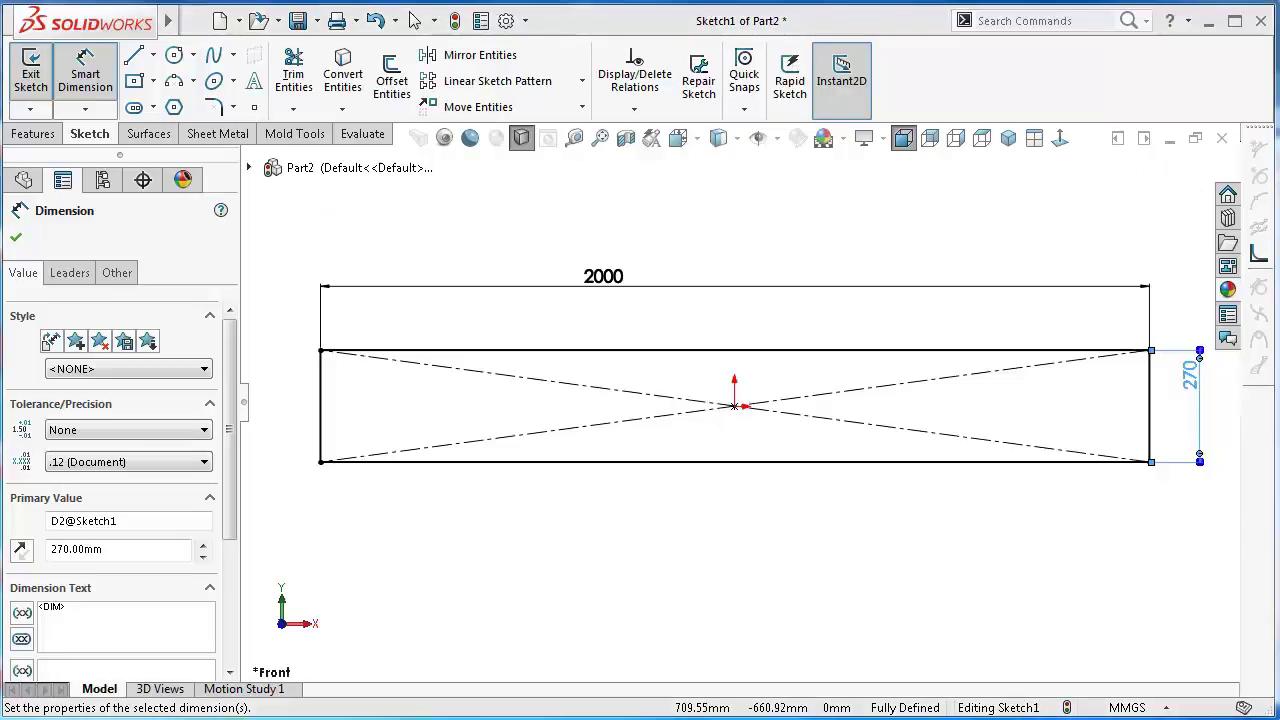
# Draw a short vertical, a long horizontal and another vertical line to make an open strip on the bottom edge
pyautogui.click(134, 55)
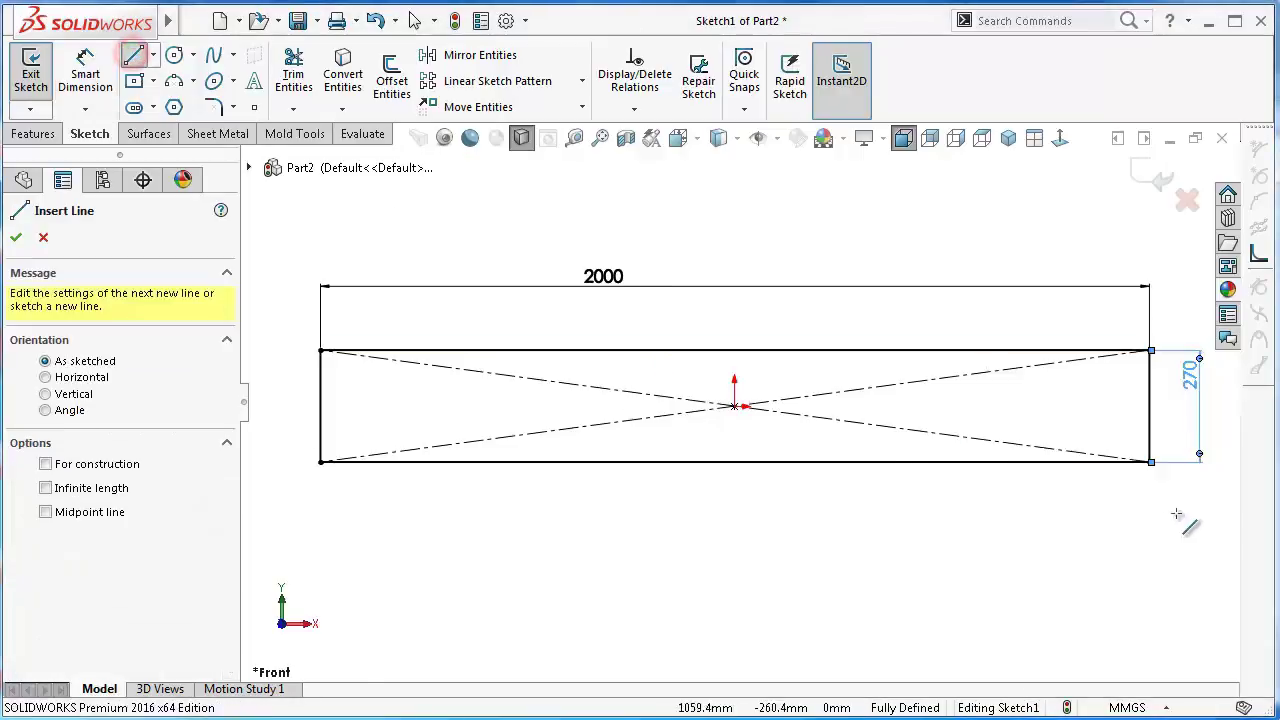
pyautogui.click(1092, 462)
pyautogui.click(1092, 426)
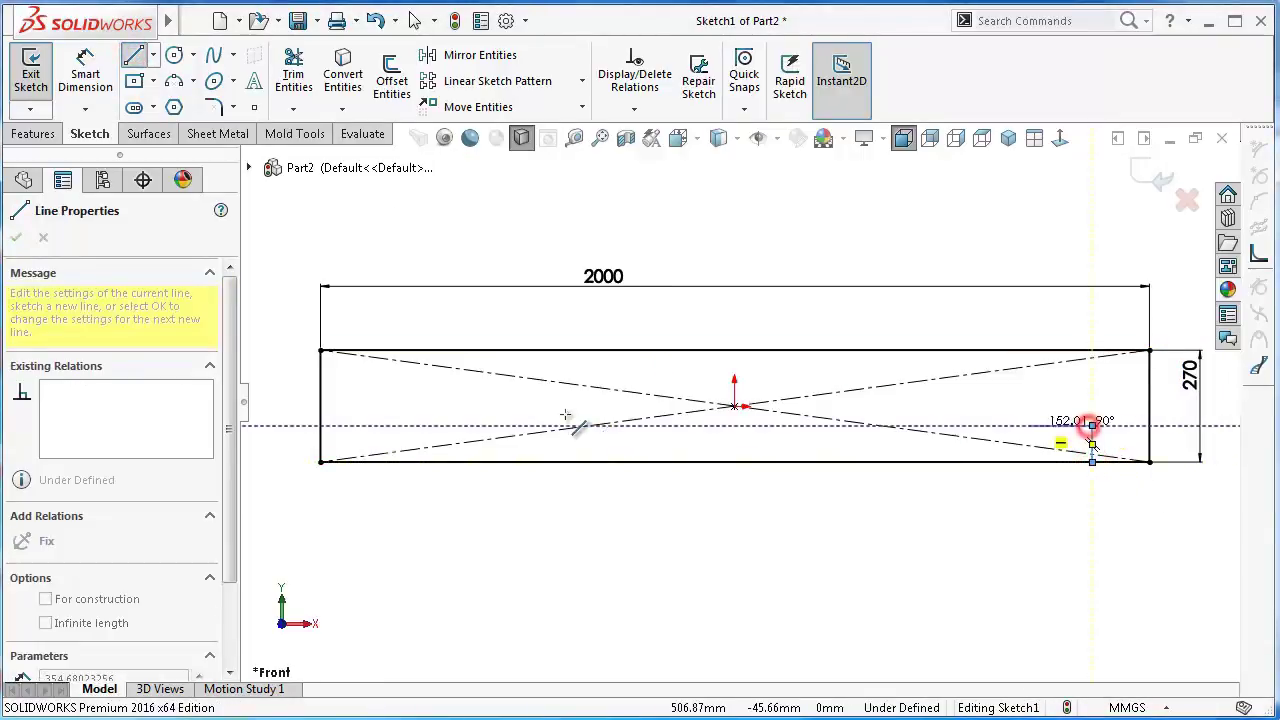
pyautogui.click(380, 426)
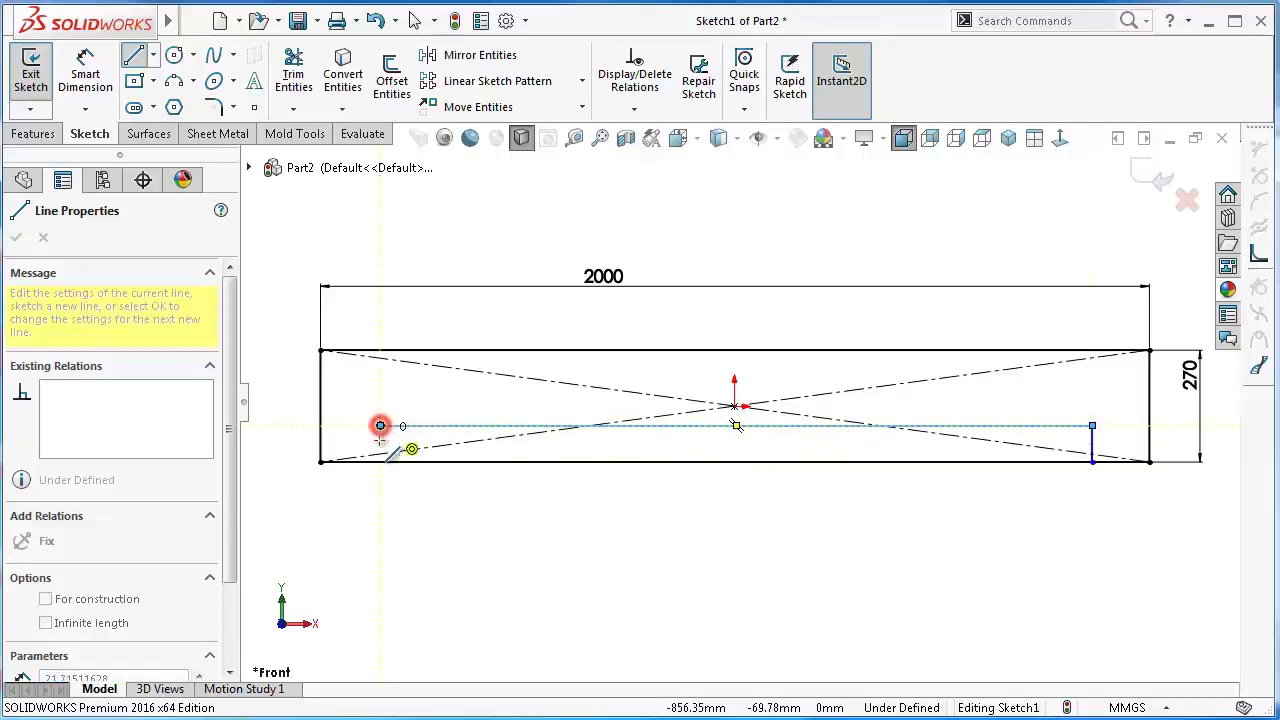
pyautogui.click(380, 462)
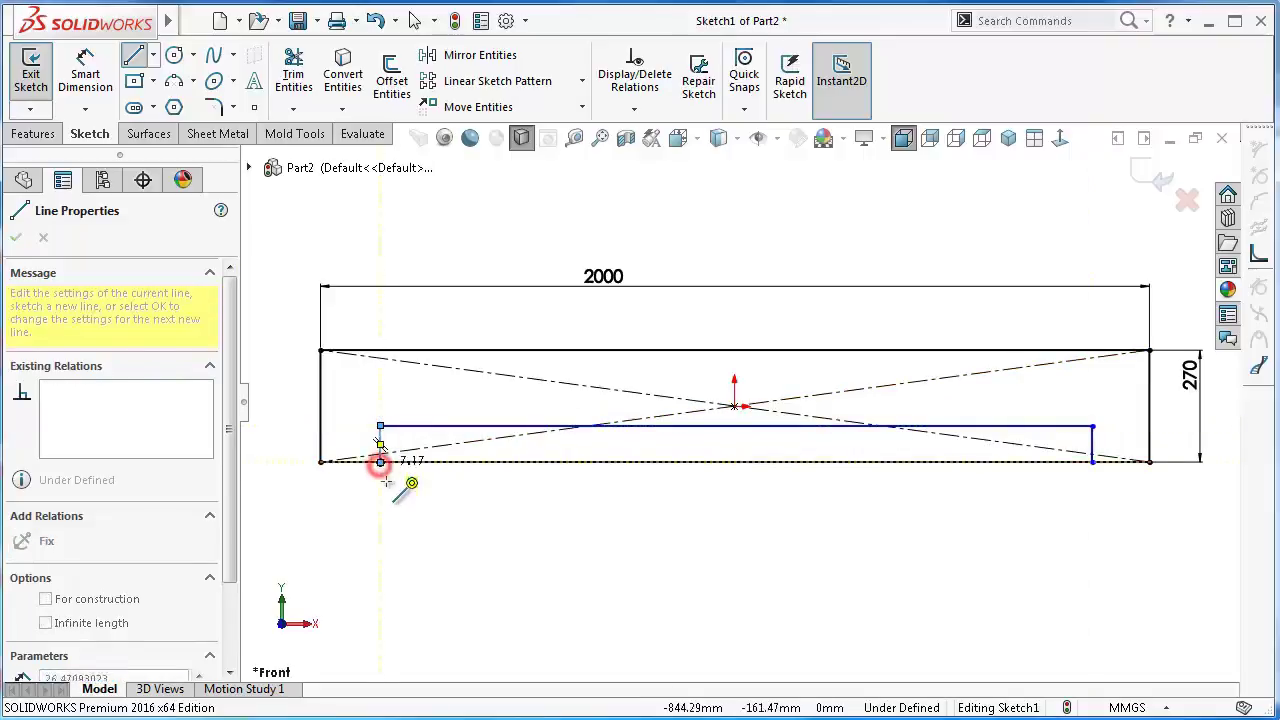
pyautogui.press('Escape')
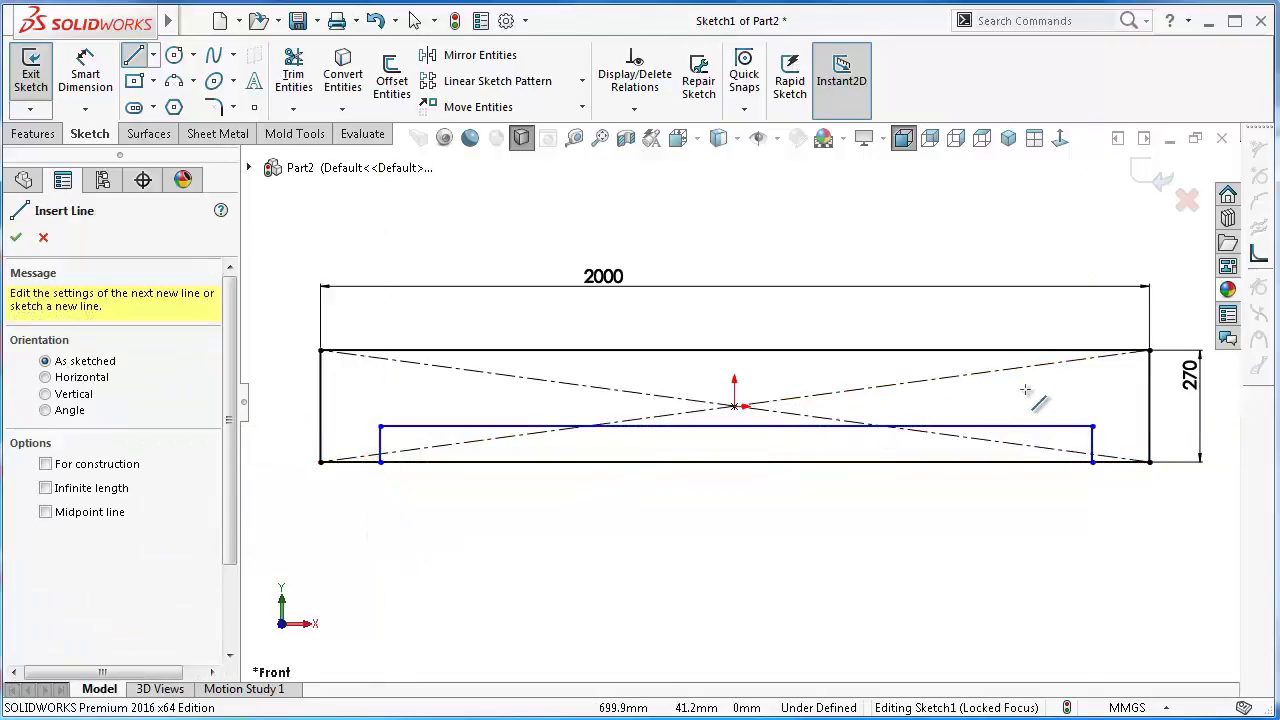
pyautogui.scroll(-1, 1030, 408)
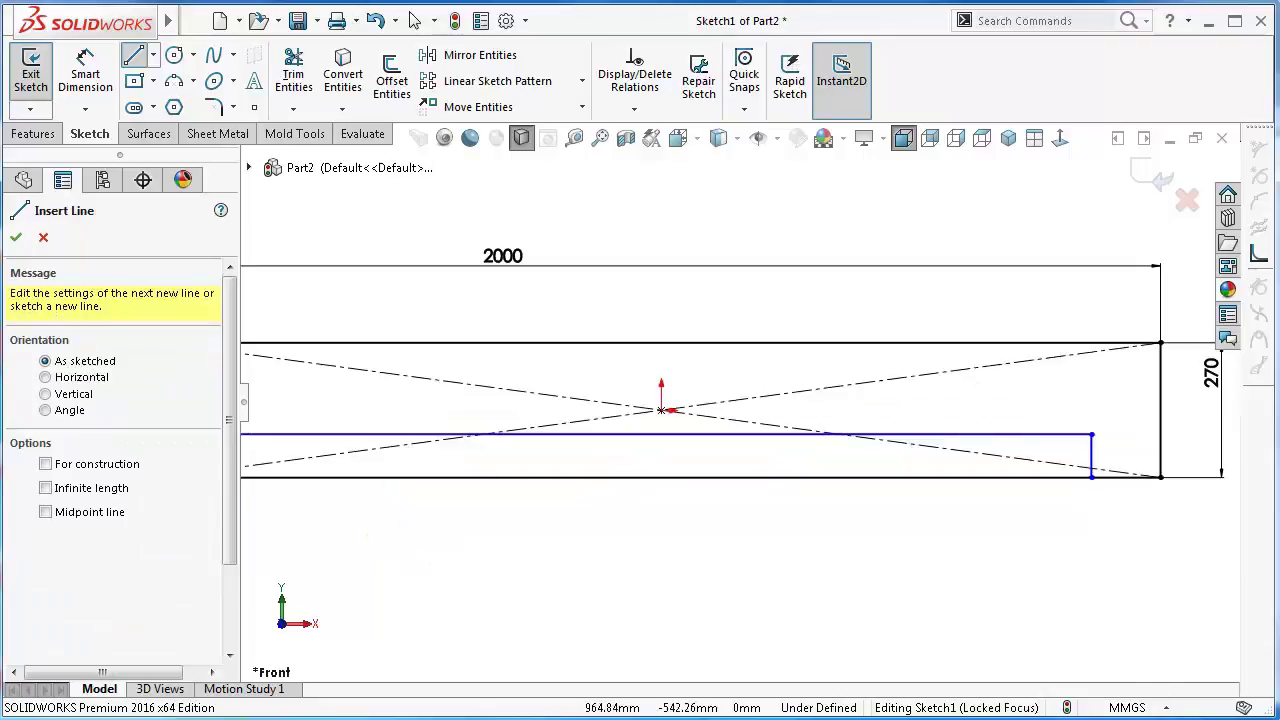
pyautogui.moveTo(977, 596); pyautogui.dragTo(1005, 510, button='right')
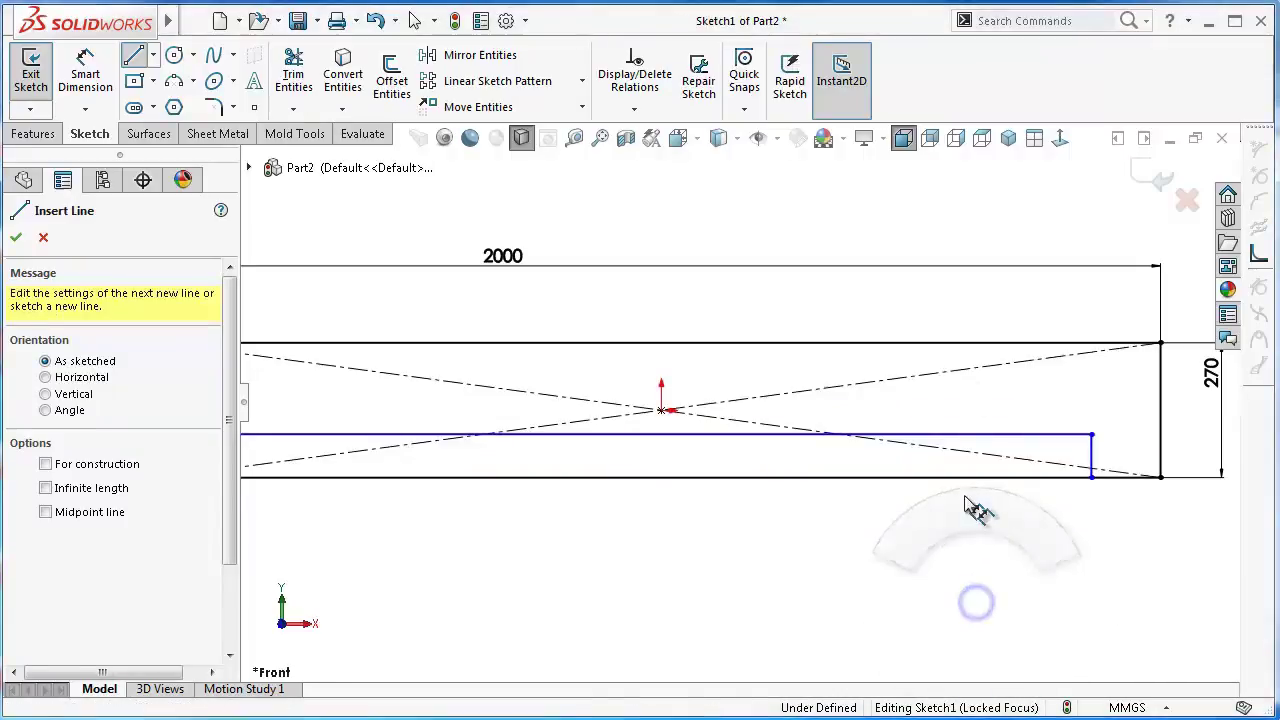
# Dimension the strip's short vertical line to a height of 15 mm
pyautogui.click(1093, 452)
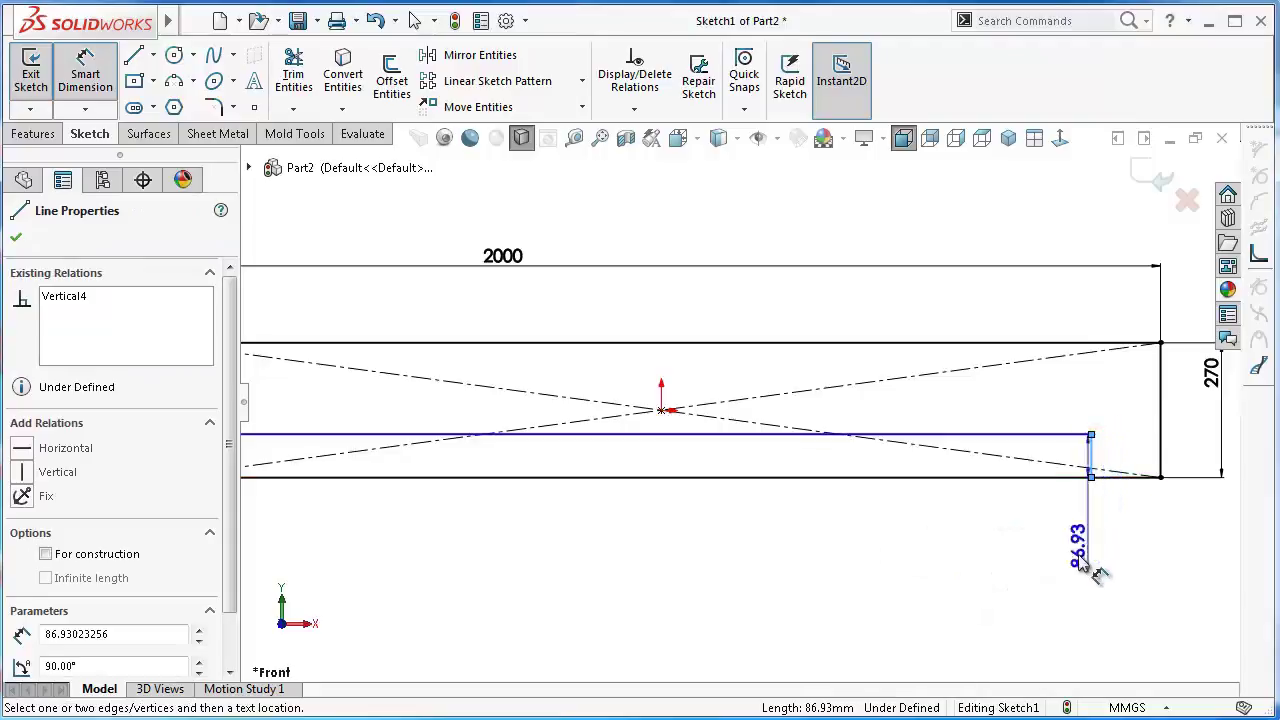
pyautogui.click(1050, 590)
pyautogui.write('150')
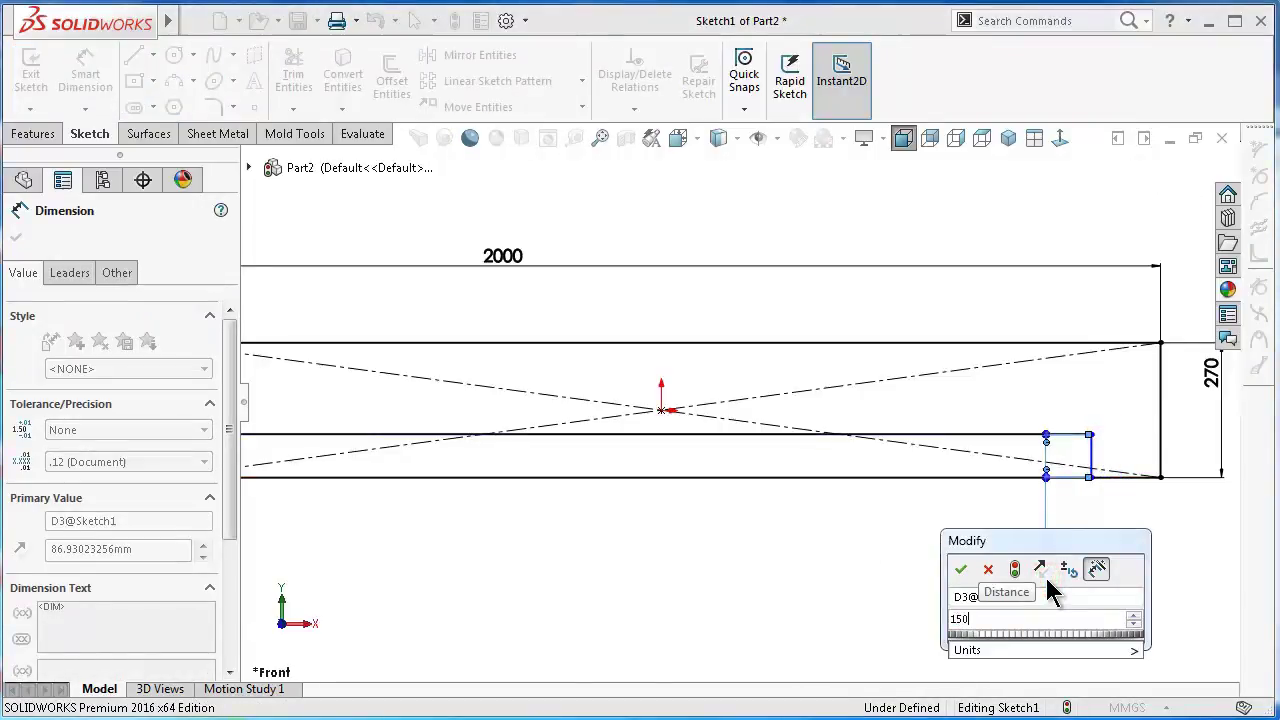
pyautogui.press('Return')
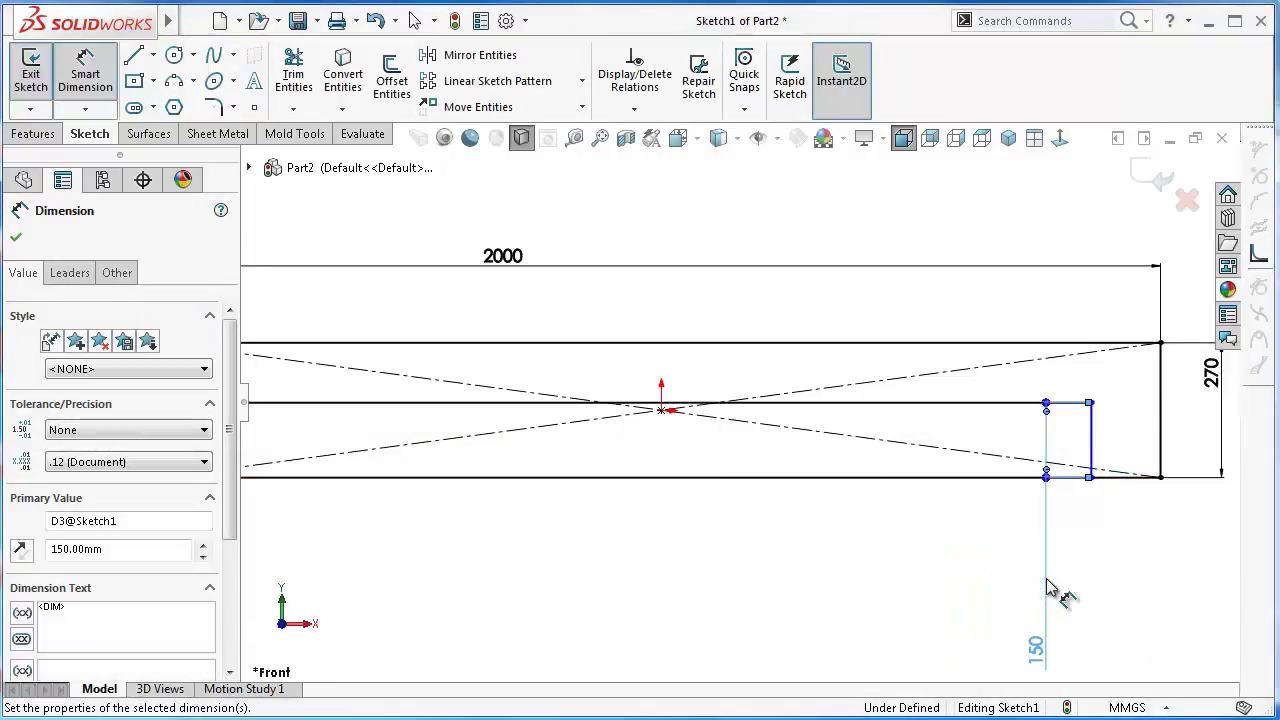
pyautogui.doubleClick(1038, 648)
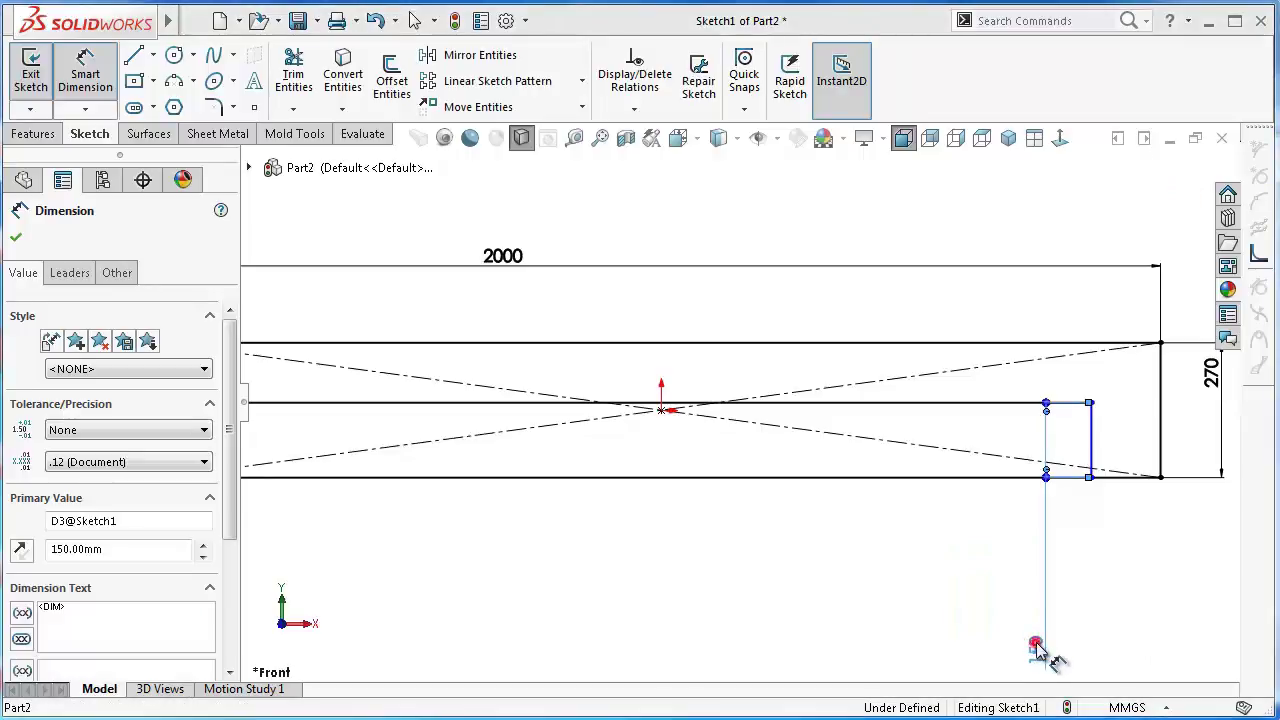
pyautogui.write('15')
pyautogui.press('Return')
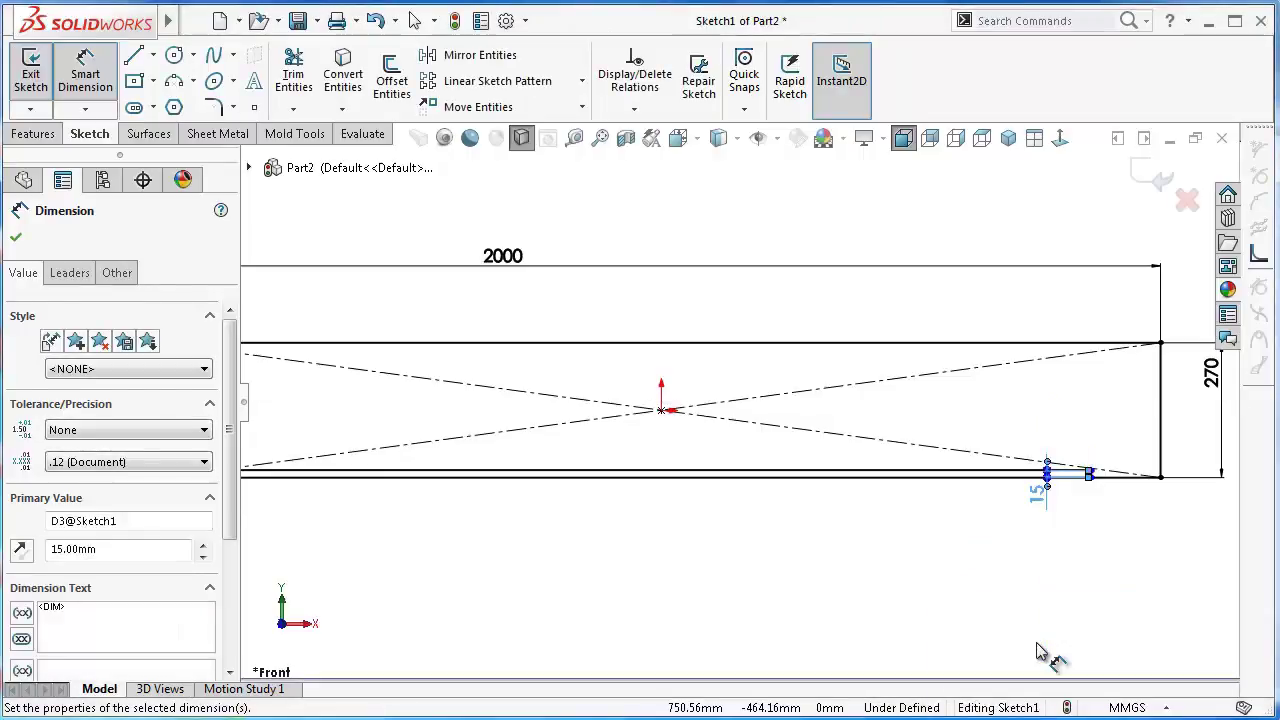
pyautogui.scroll(-2, 897, 493)
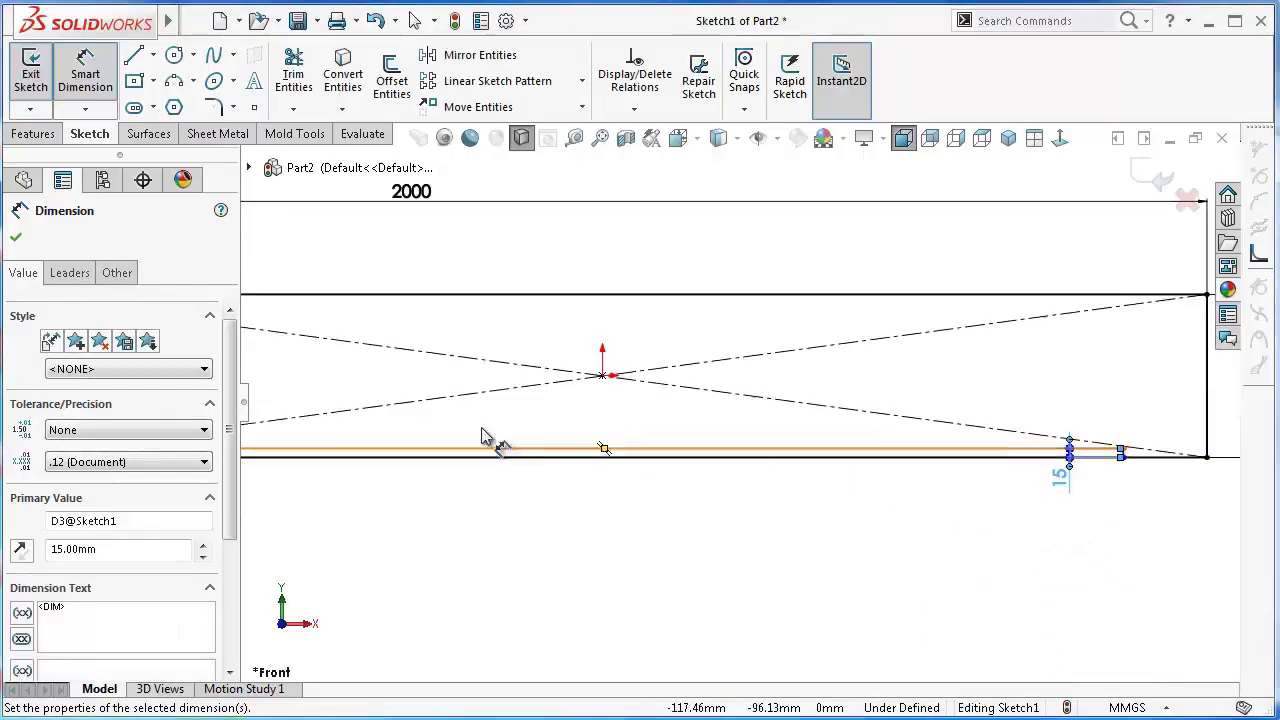
pyautogui.scroll(3, 486, 434)
pyautogui.scroll(-1, 455, 405)
pyautogui.scroll(-1, 455, 405)
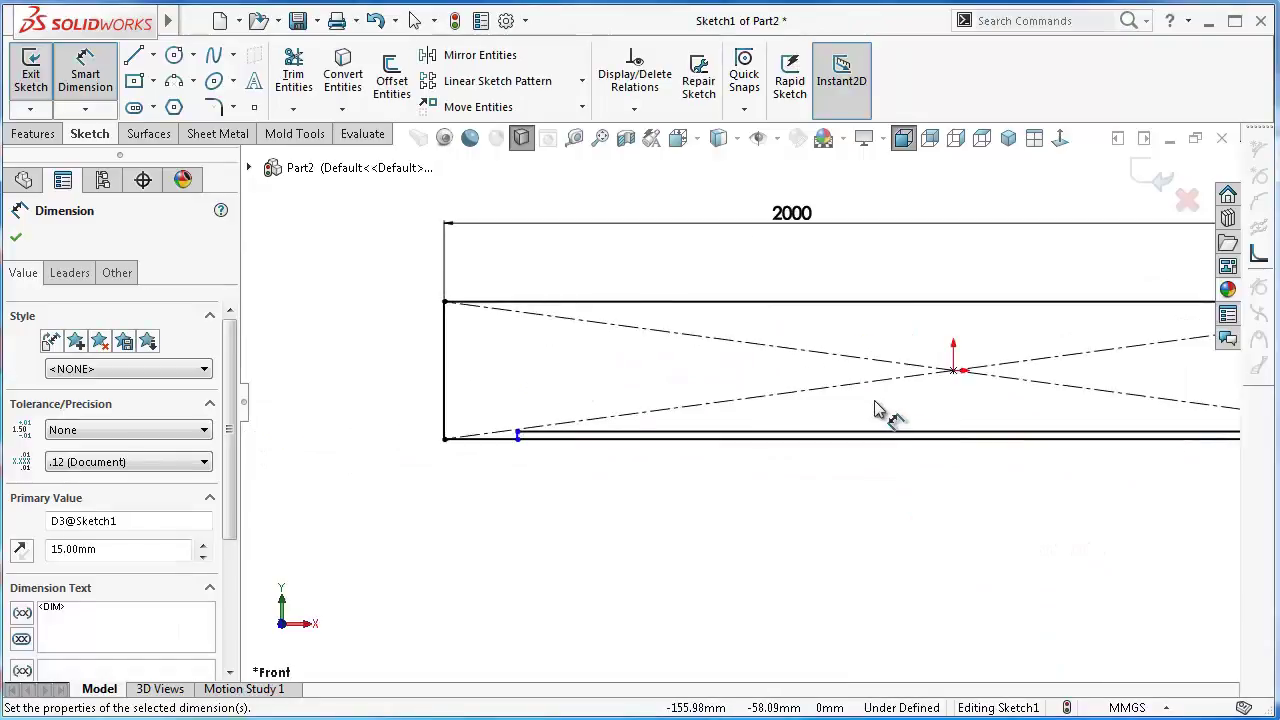
pyautogui.scroll(-1, 880, 410)
pyautogui.scroll(1, 1010, 463)
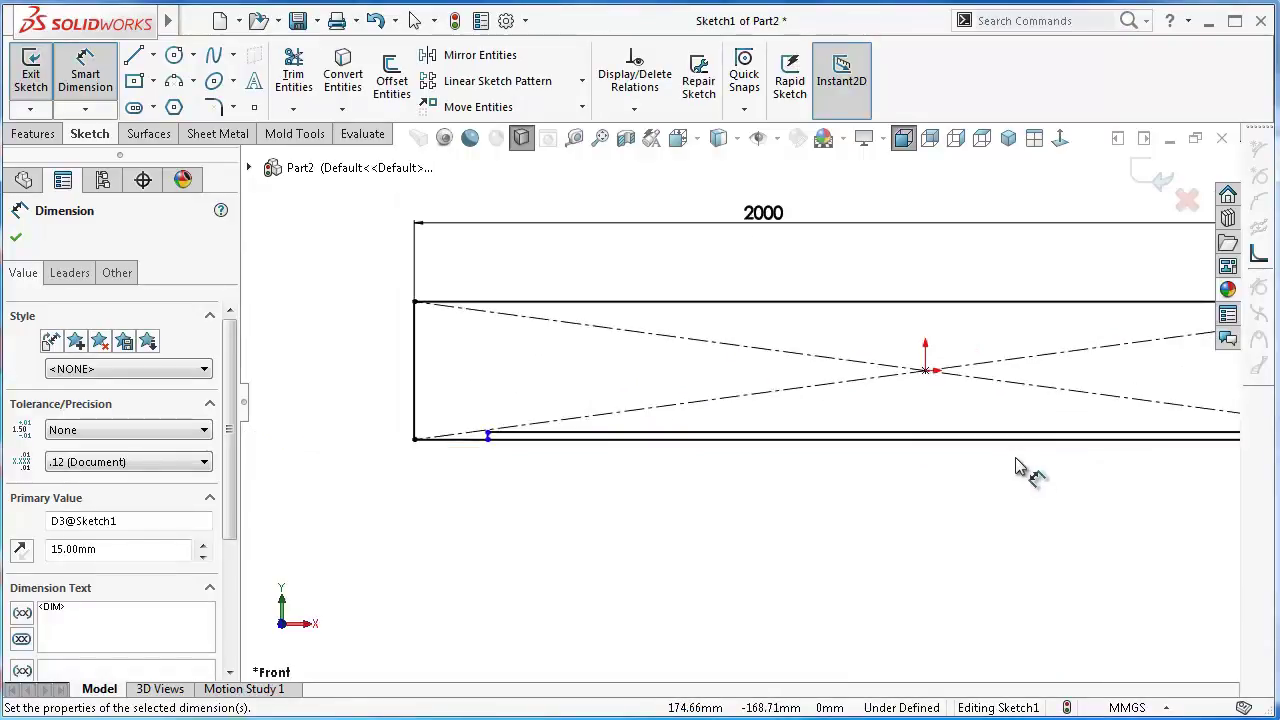
pyautogui.scroll(2, 1127, 500)
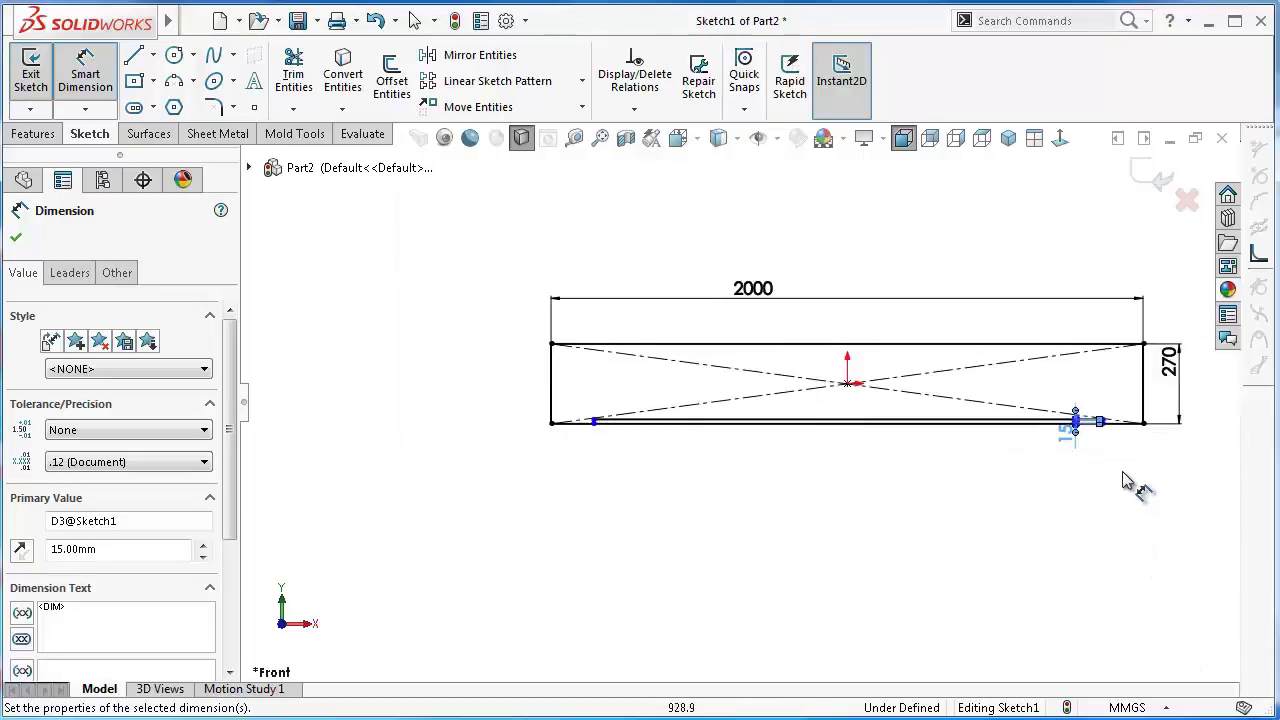
pyautogui.scroll(-2, 1125, 460)
pyautogui.scroll(-2, 1110, 430)
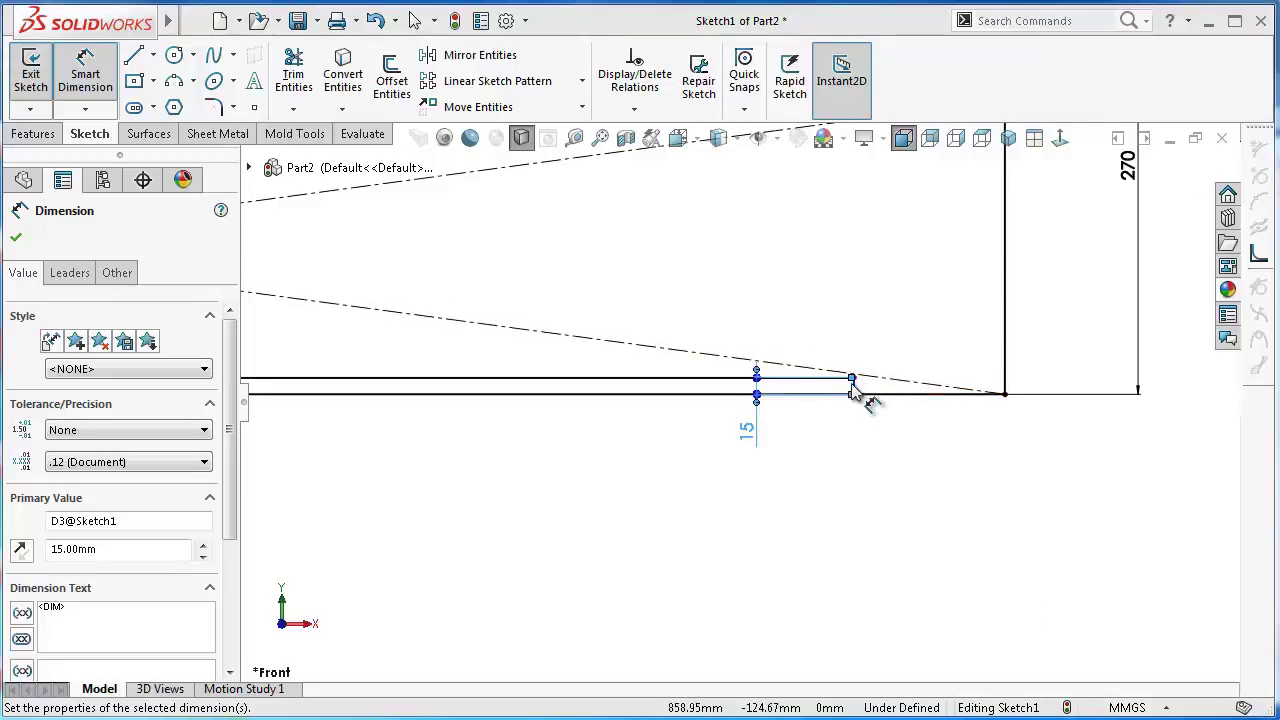
# Dimension both strip ends 150 mm in from the right and left outer edges
pyautogui.click(853, 381)
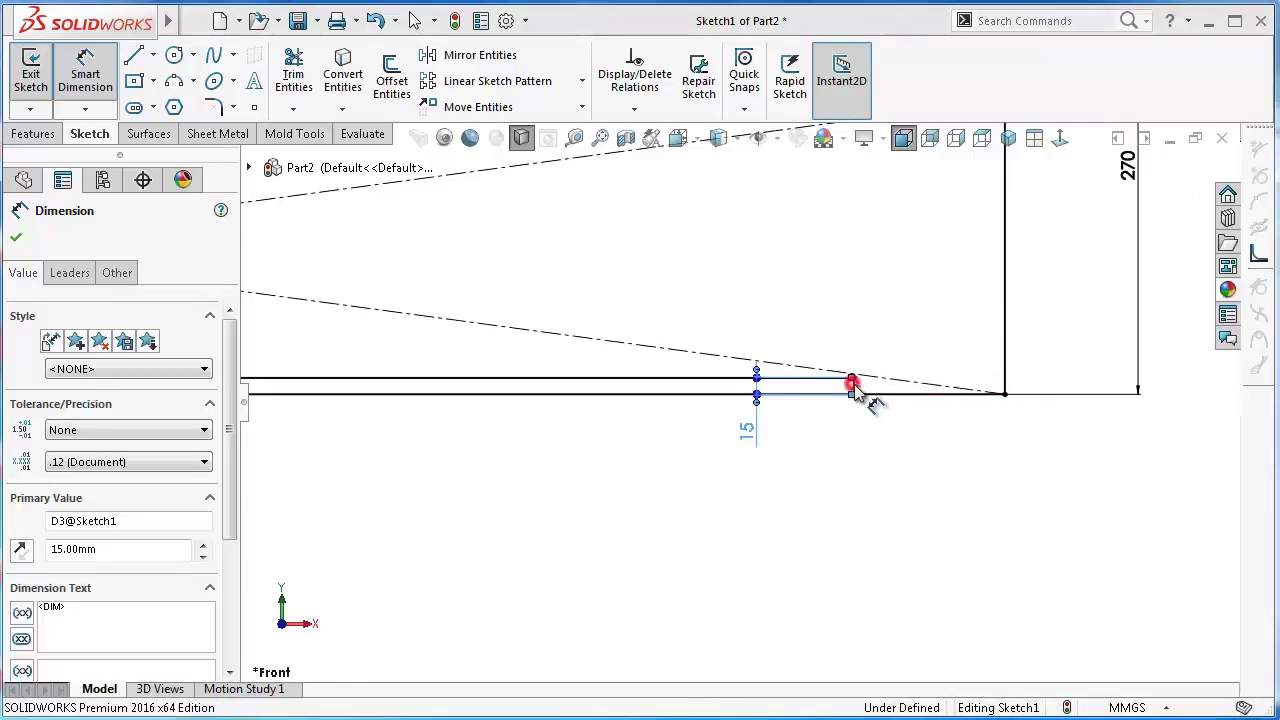
pyautogui.click(1004, 377)
pyautogui.click(935, 484)
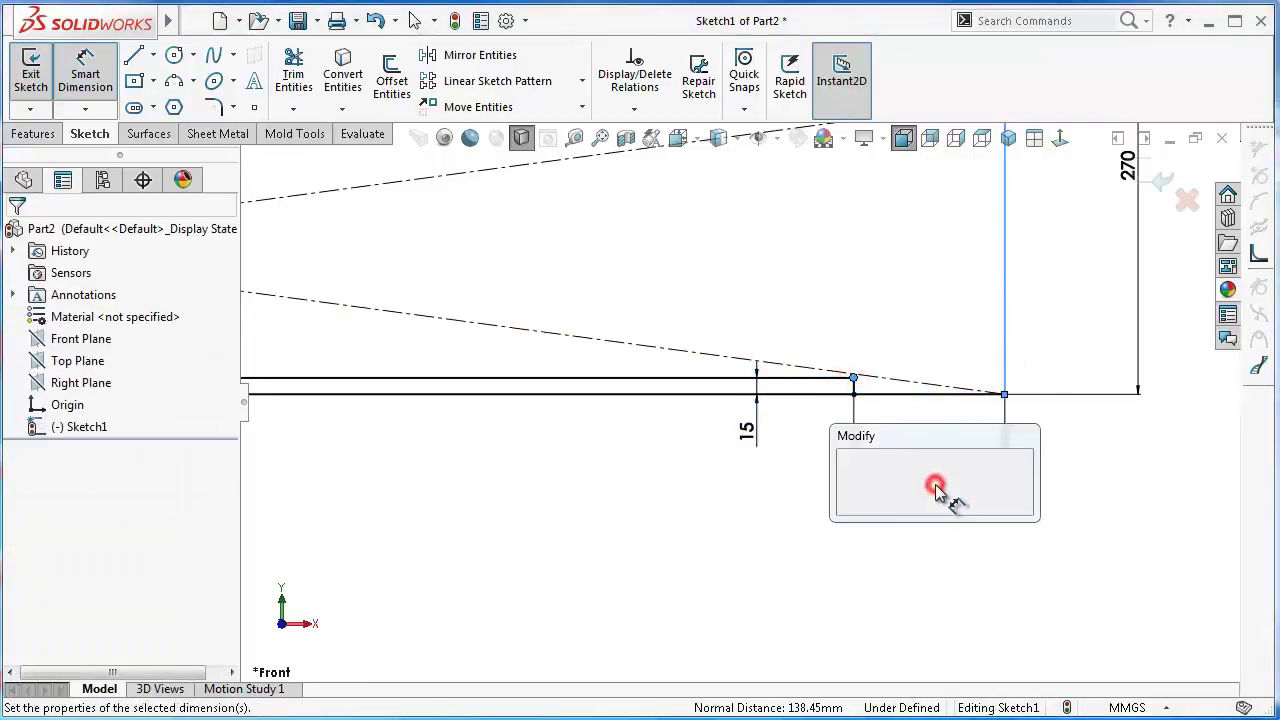
pyautogui.write('150')
pyautogui.press('Return')
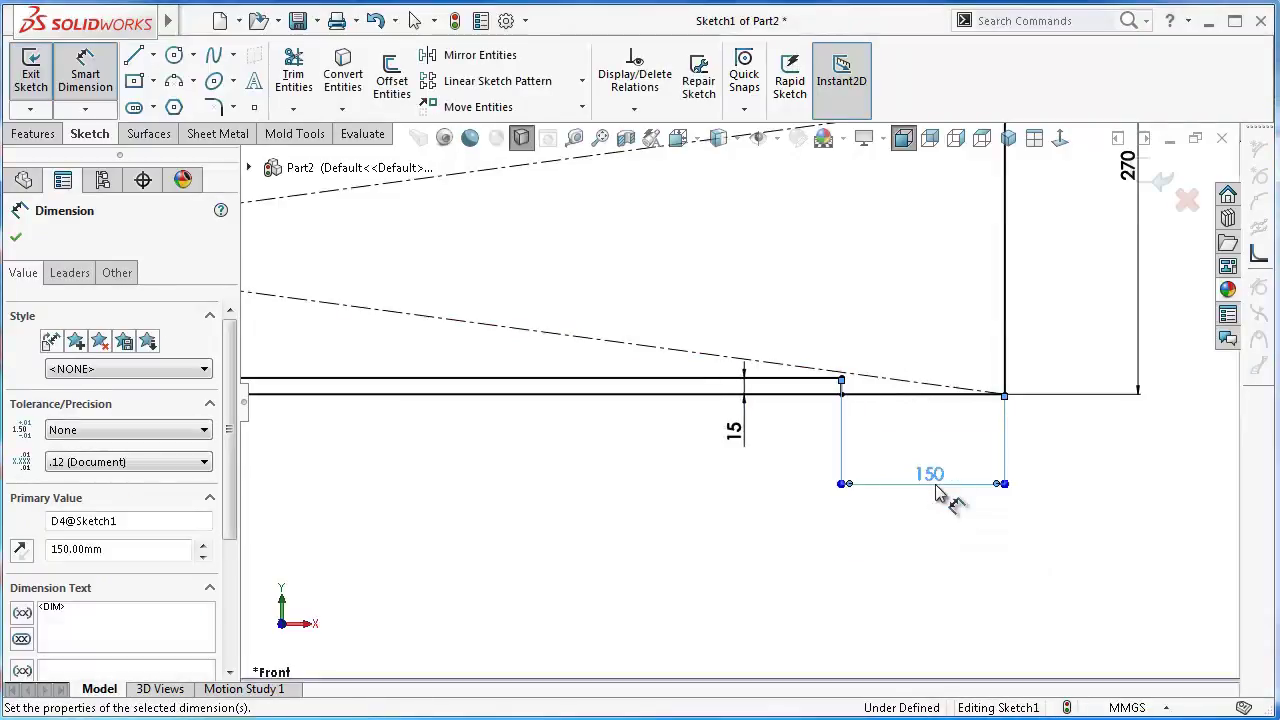
pyautogui.scroll(1, 614, 429)
pyautogui.scroll(2, 428, 434)
pyautogui.scroll(2, 351, 428)
pyautogui.scroll(1, 628, 380)
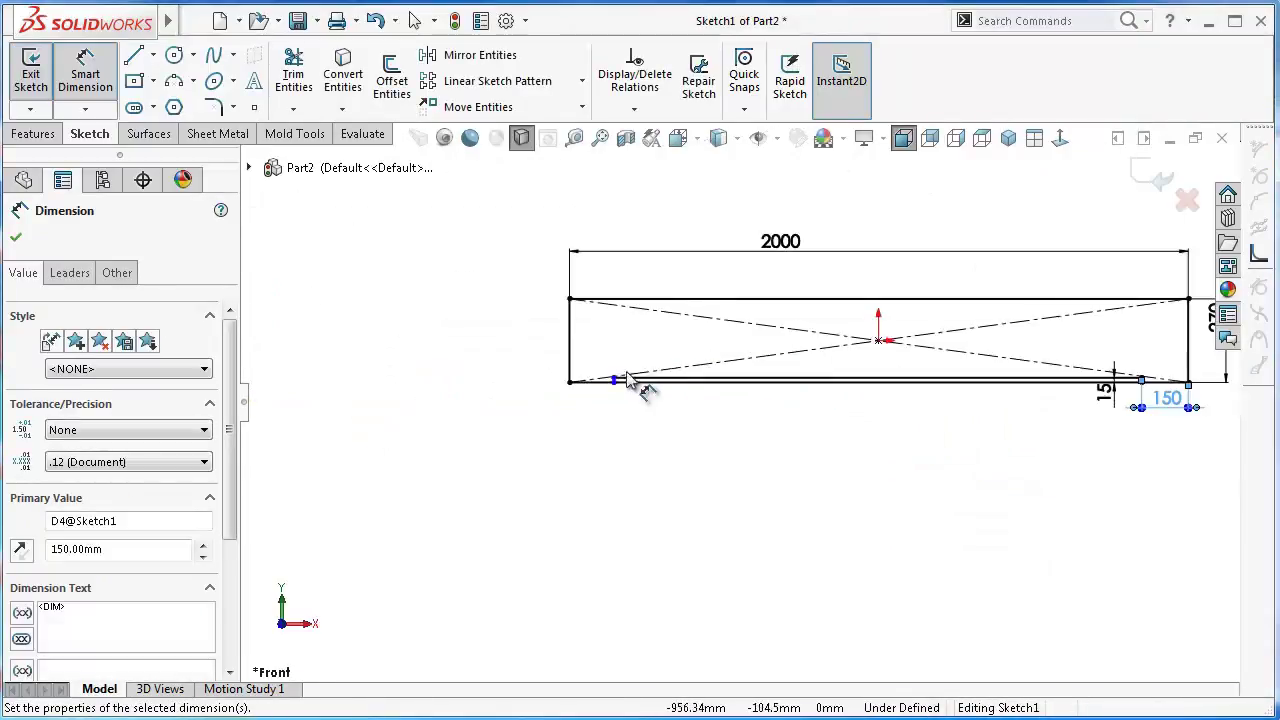
pyautogui.scroll(-3, 628, 380)
pyautogui.click(564, 424)
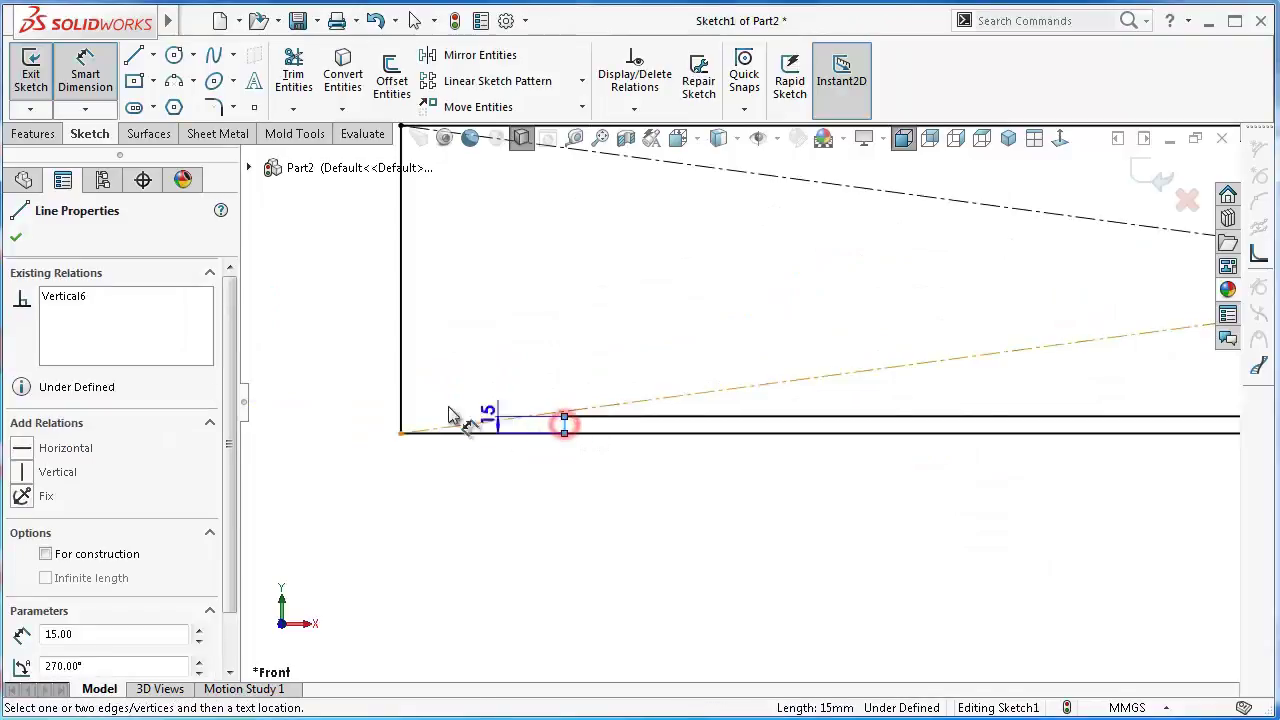
pyautogui.click(400, 398)
pyautogui.click(431, 537)
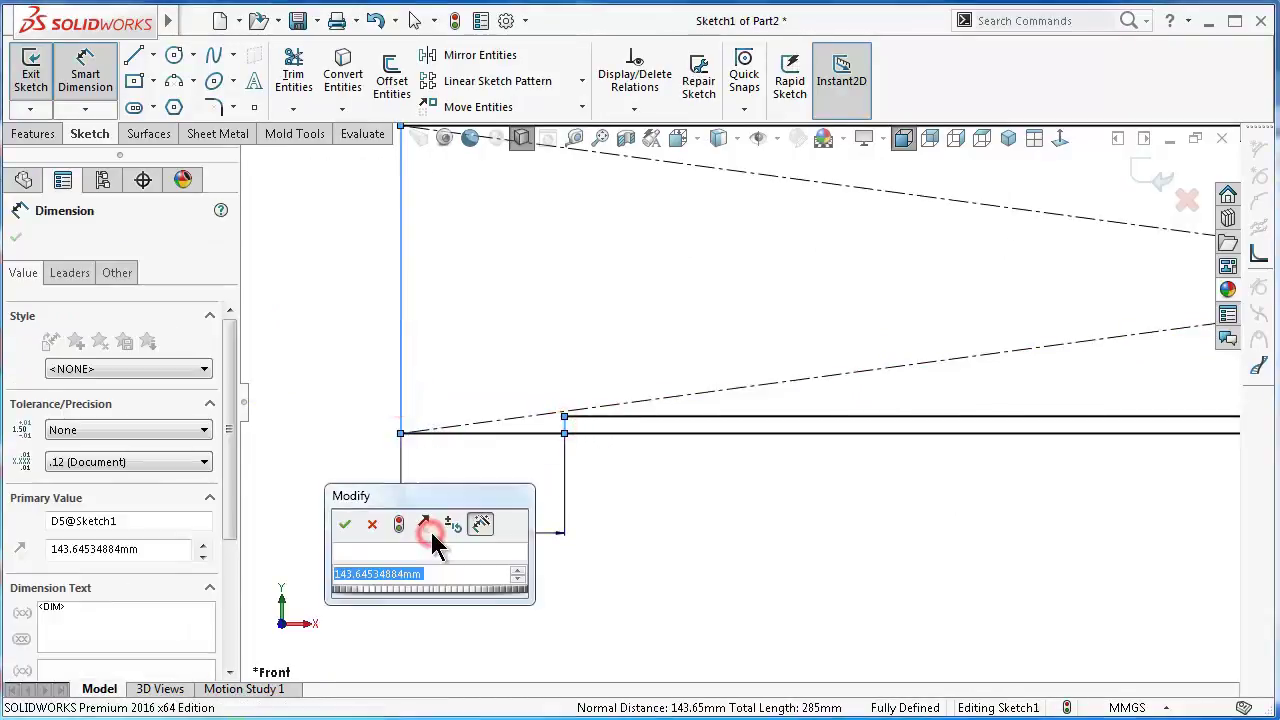
pyautogui.press('Return')
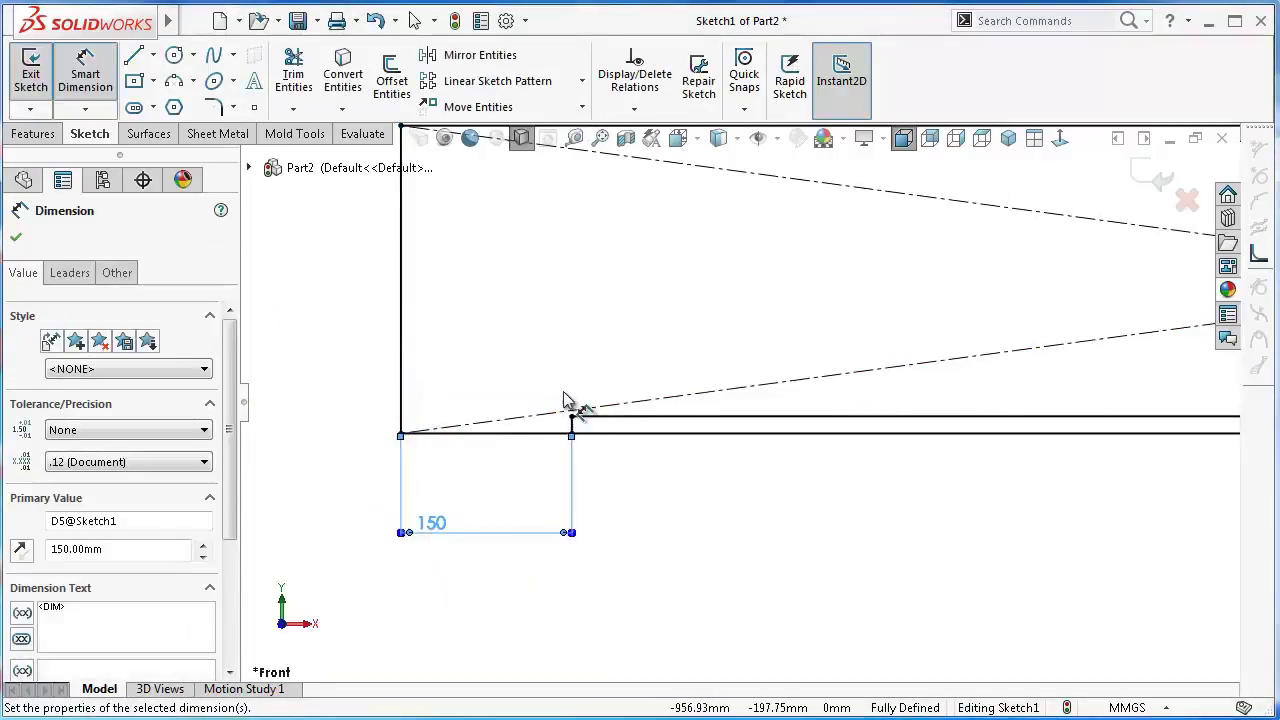
pyautogui.scroll(1, 908, 266)
pyautogui.scroll(1, 1028, 240)
pyautogui.scroll(2, 1130, 345)
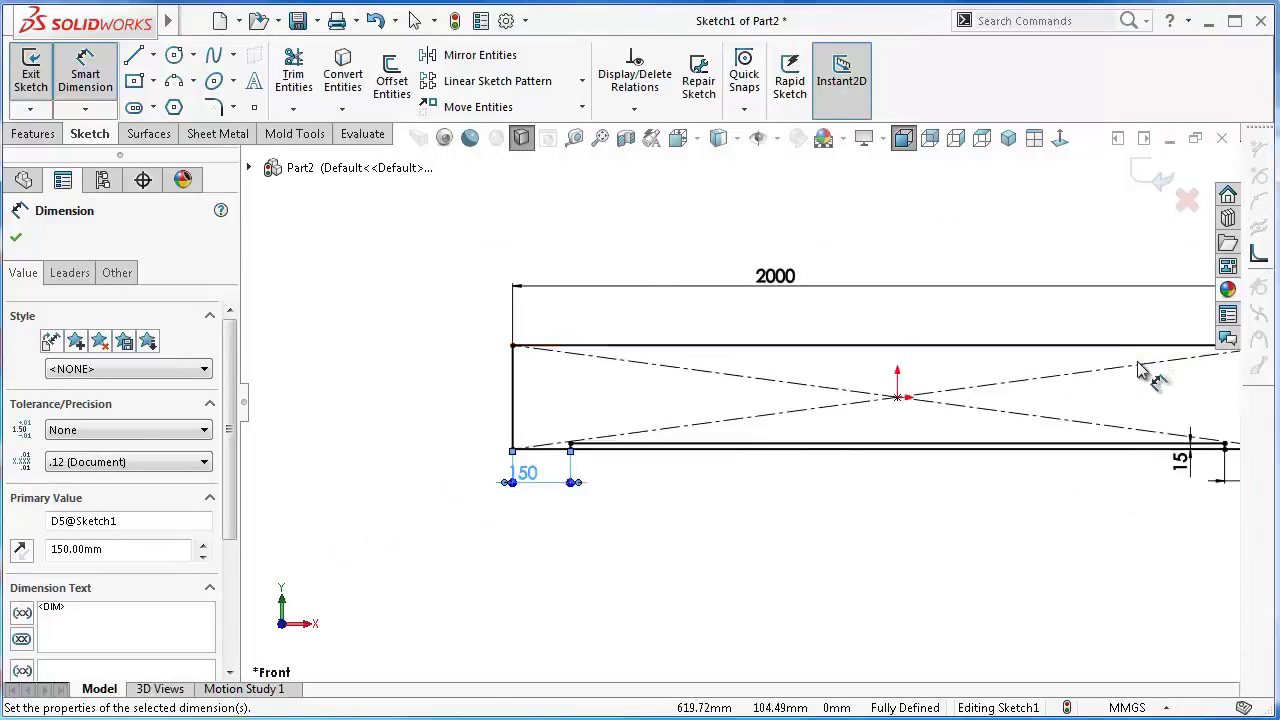
pyautogui.scroll(-1, 1100, 385)
pyautogui.scroll(-2, 1071, 400)
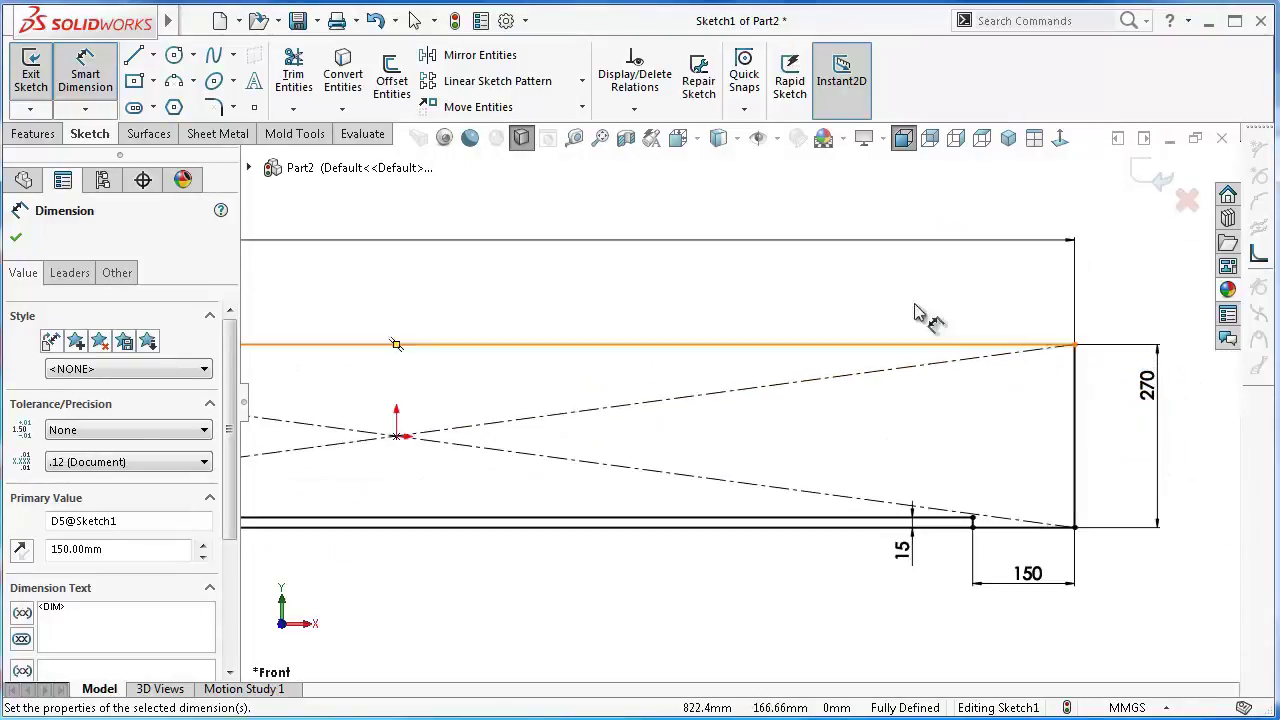
# Draw a narrow slanted three-point rectangle near the panel's top-right corner
pyautogui.click(154, 82)
pyautogui.click(170, 156)
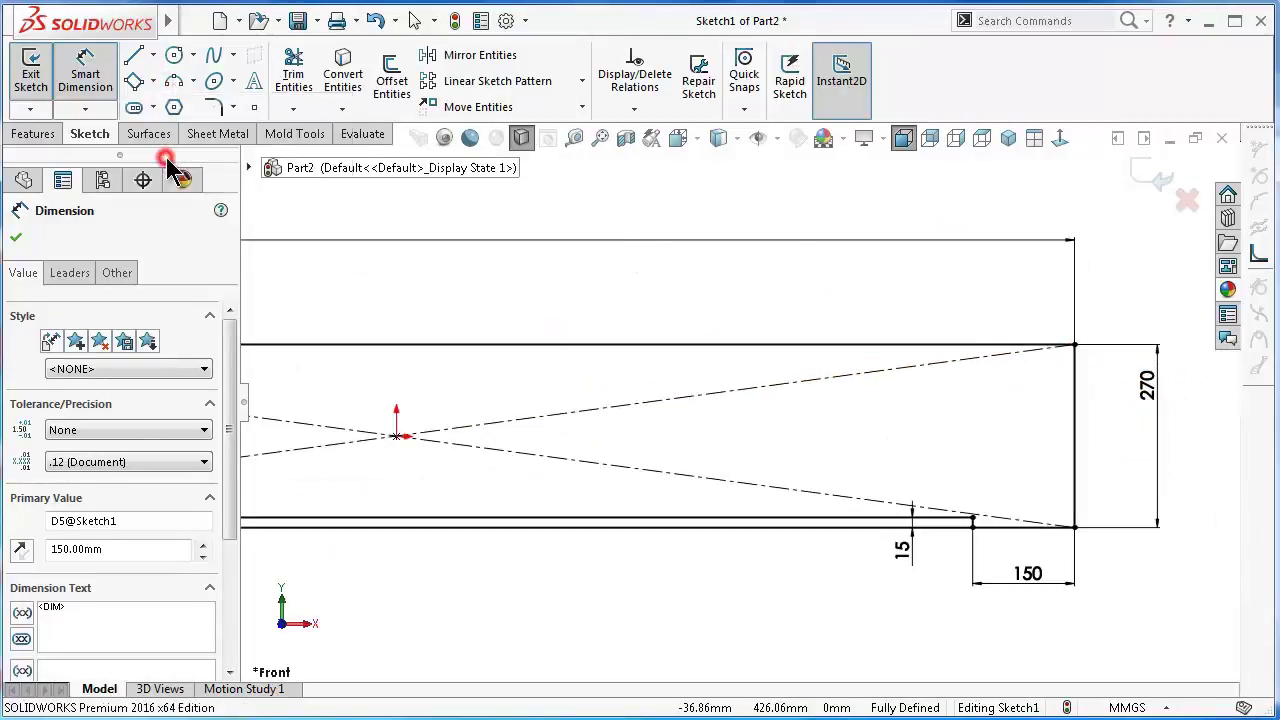
pyautogui.click(155, 82)
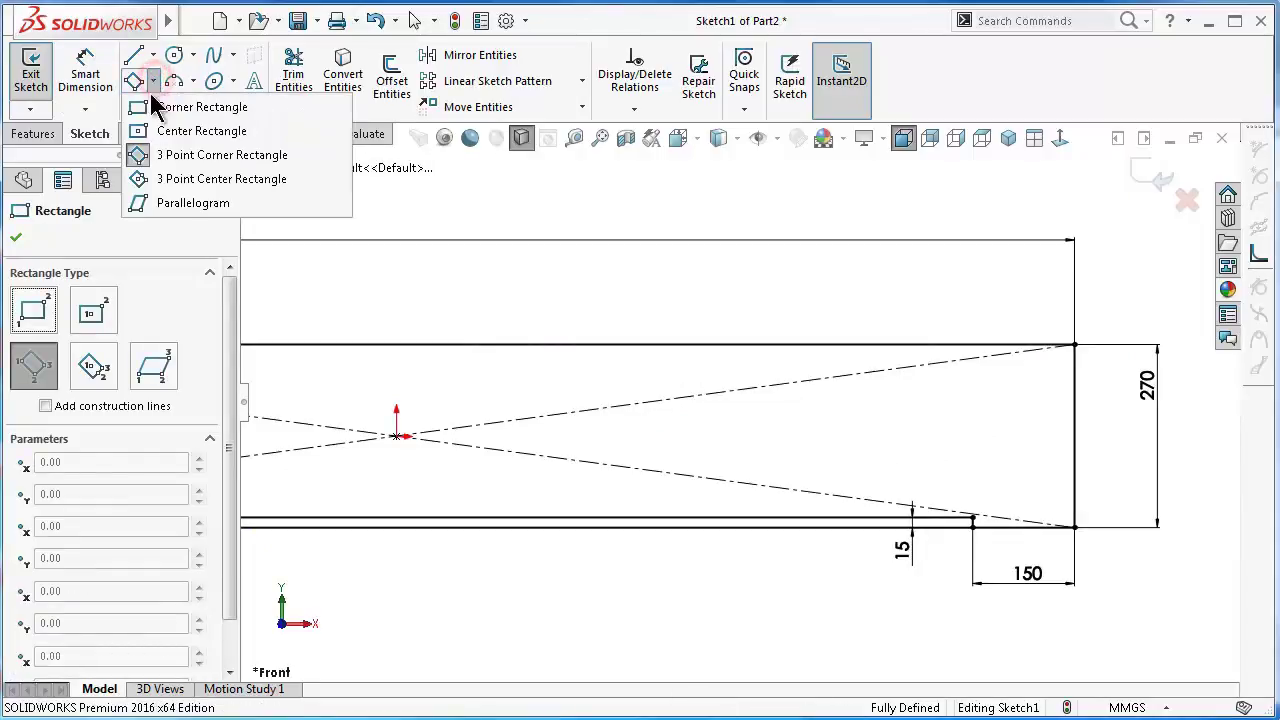
pyautogui.click(178, 154)
pyautogui.click(897, 320)
pyautogui.click(800, 436)
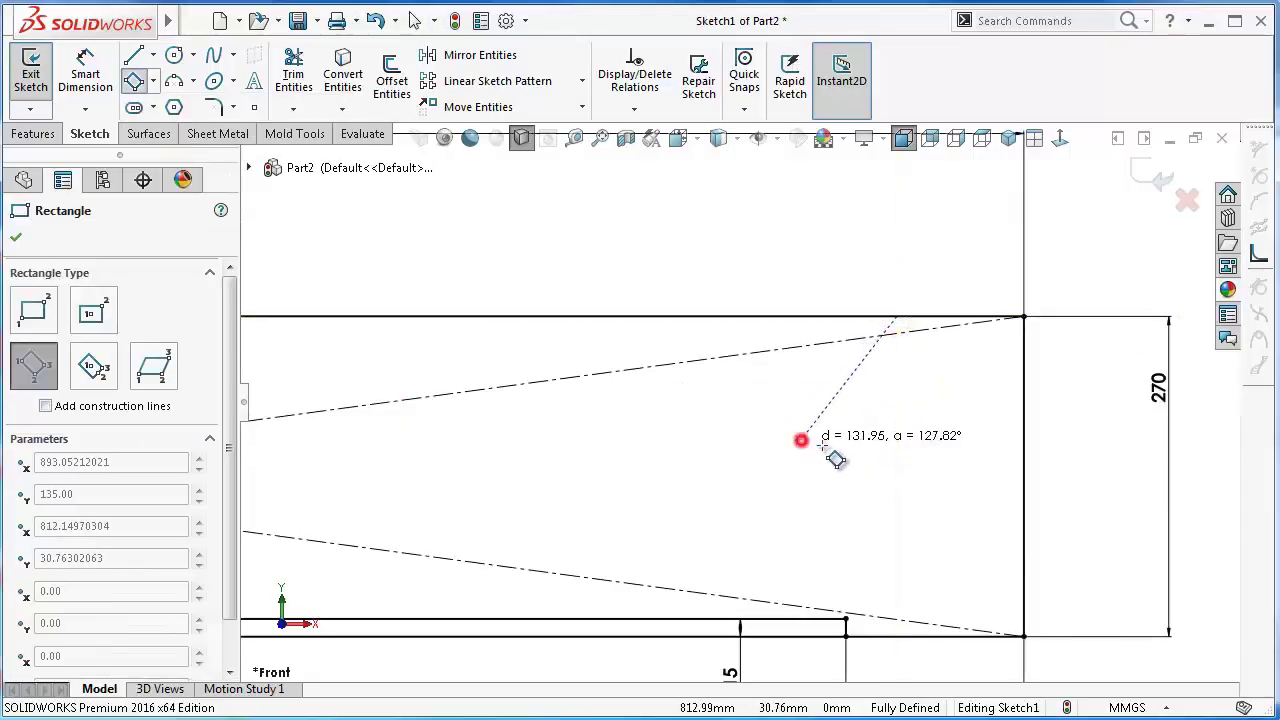
pyautogui.click(833, 455)
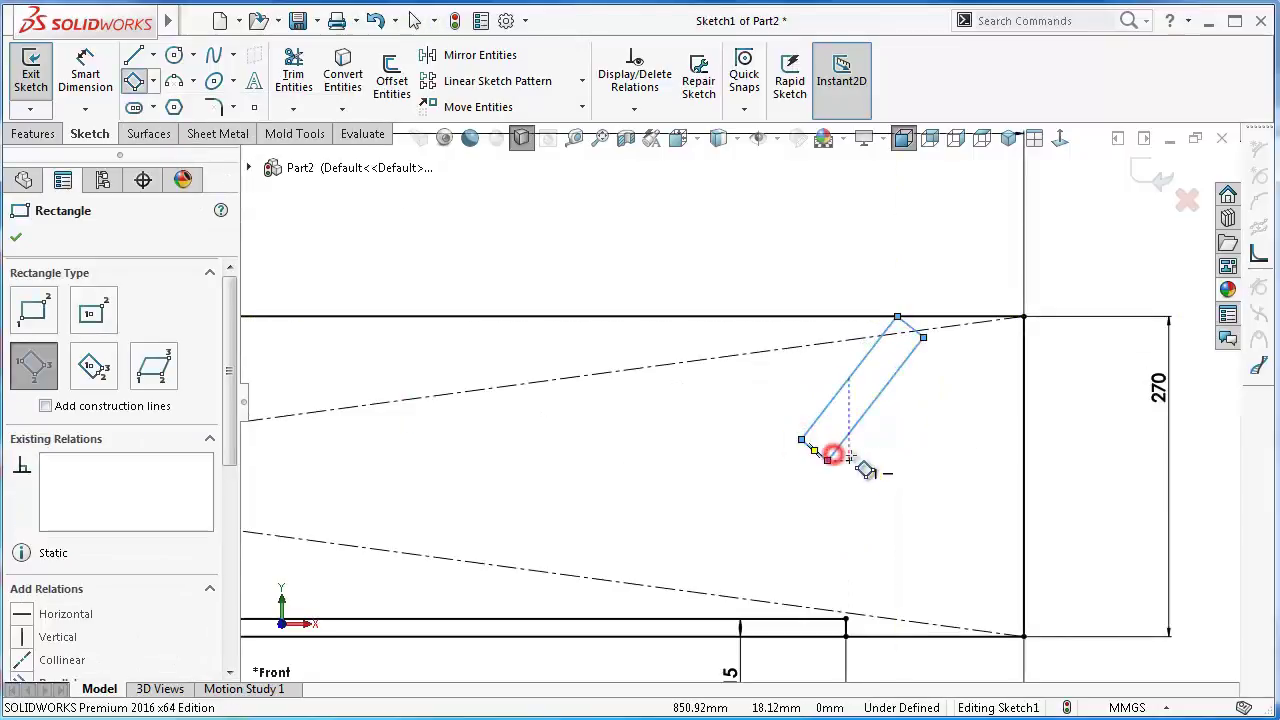
pyautogui.scroll(-1, 927, 343)
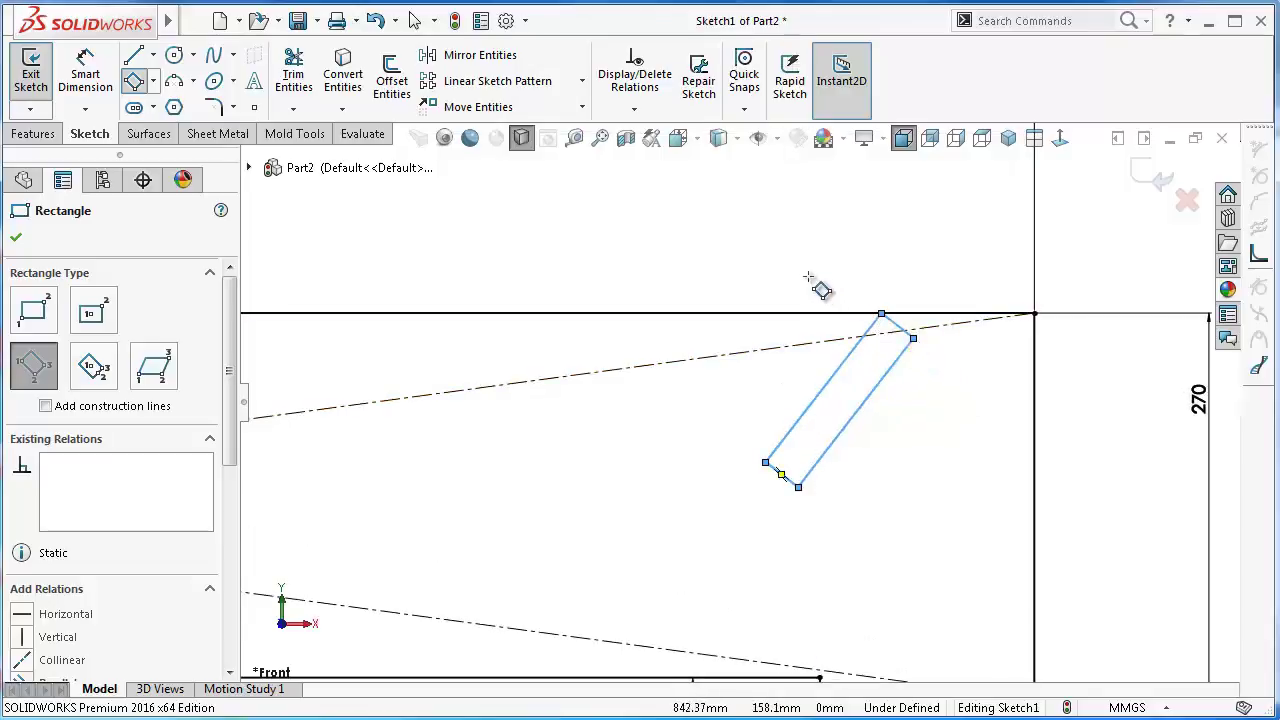
pyautogui.press('Escape')
pyautogui.scroll(-2, 882, 306)
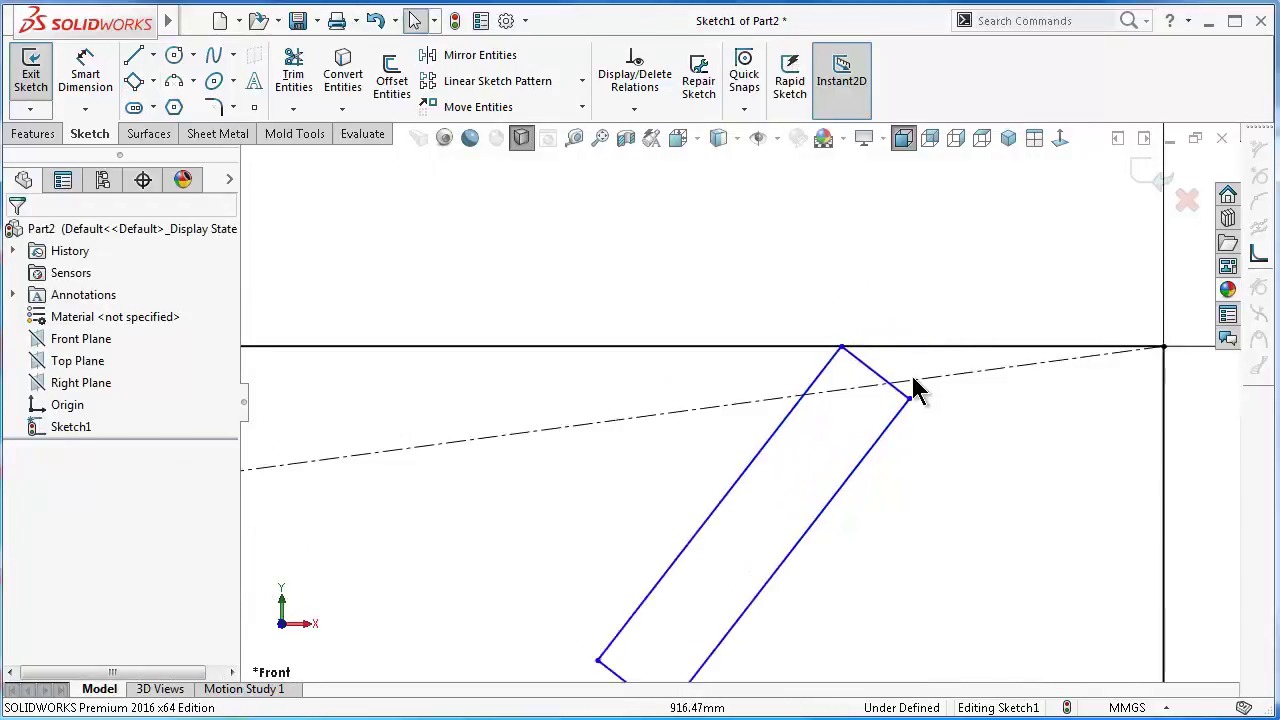
# Move the slot rectangle up and snap its upper-right corner onto the panel's top edge
pyautogui.click(865, 360)
pyautogui.moveTo(868, 366); pyautogui.dragTo(946, 251)
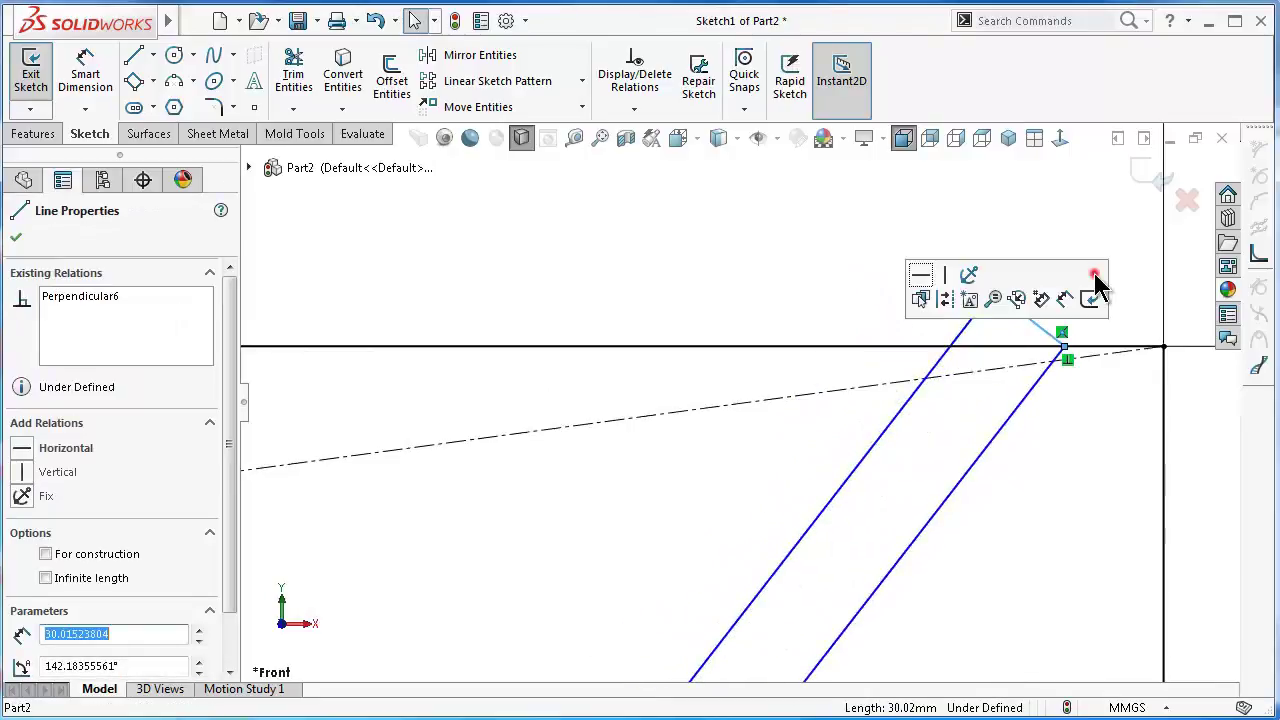
pyautogui.click(1093, 274)
pyautogui.click(1043, 312)
pyautogui.moveTo(1006, 368); pyautogui.dragTo(998, 376)
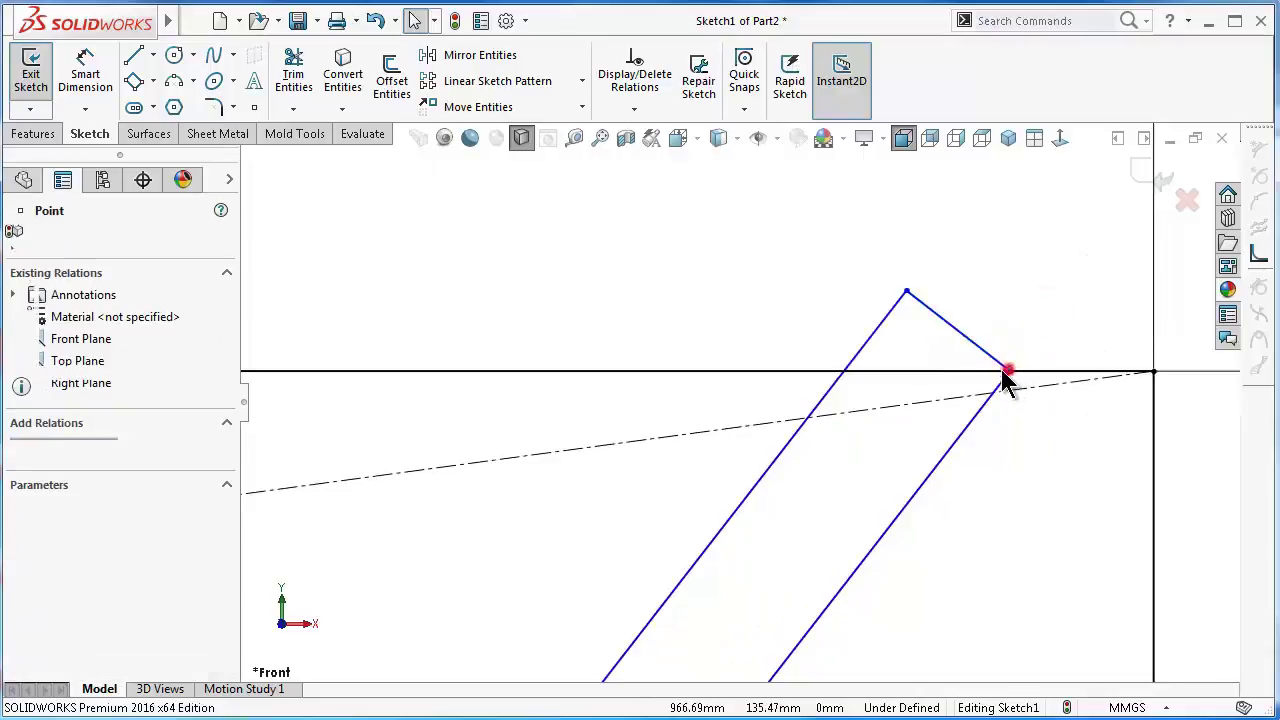
pyautogui.scroll(1, 959, 426)
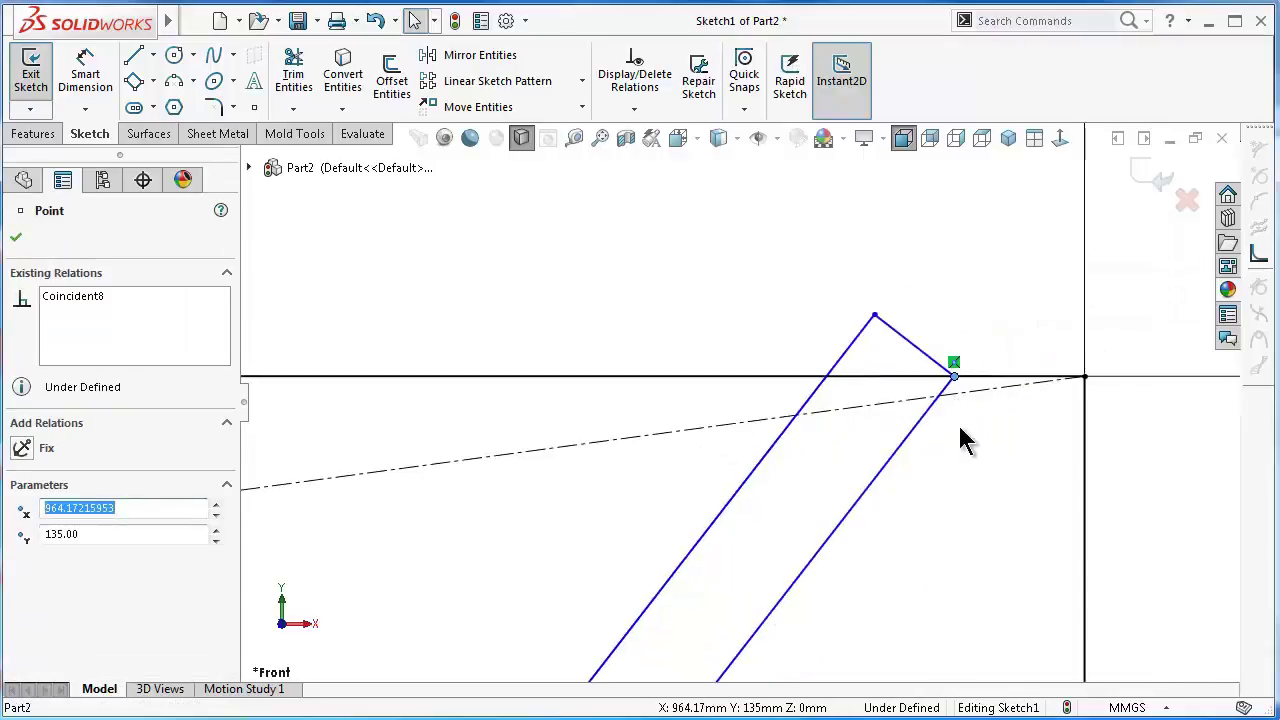
pyautogui.scroll(1, 970, 468)
pyautogui.scroll(2, 950, 490)
pyautogui.scroll(1, 885, 513)
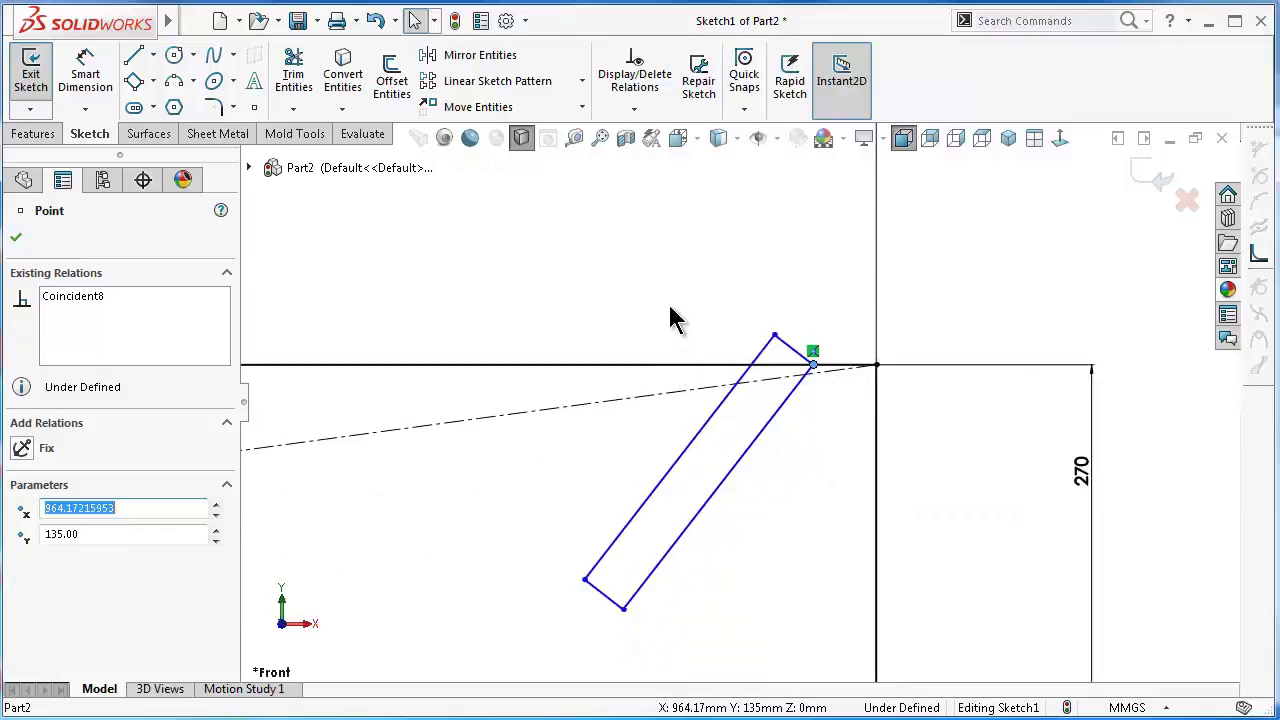
pyautogui.moveTo(672, 320); pyautogui.dragTo(666, 206, button='right')
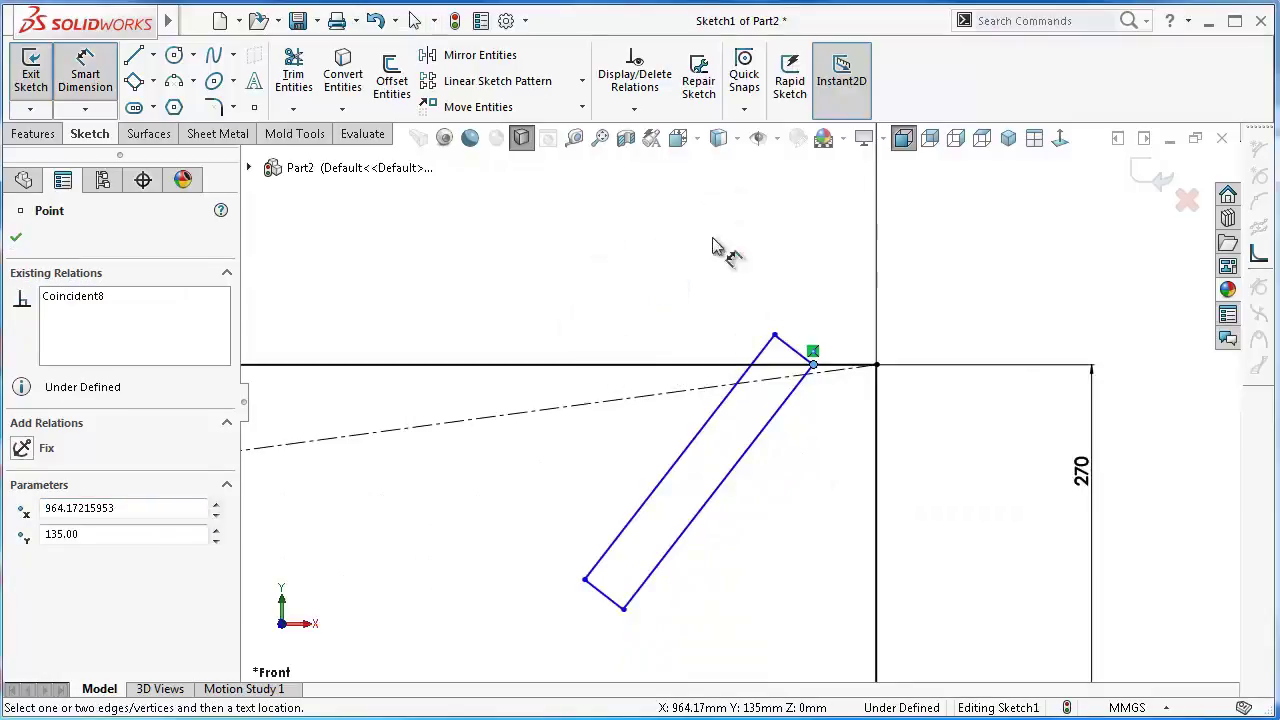
# Dimension the slot with a 40 mm corner offset, 15 mm width and 30° to the vertical edge
pyautogui.click(875, 366)
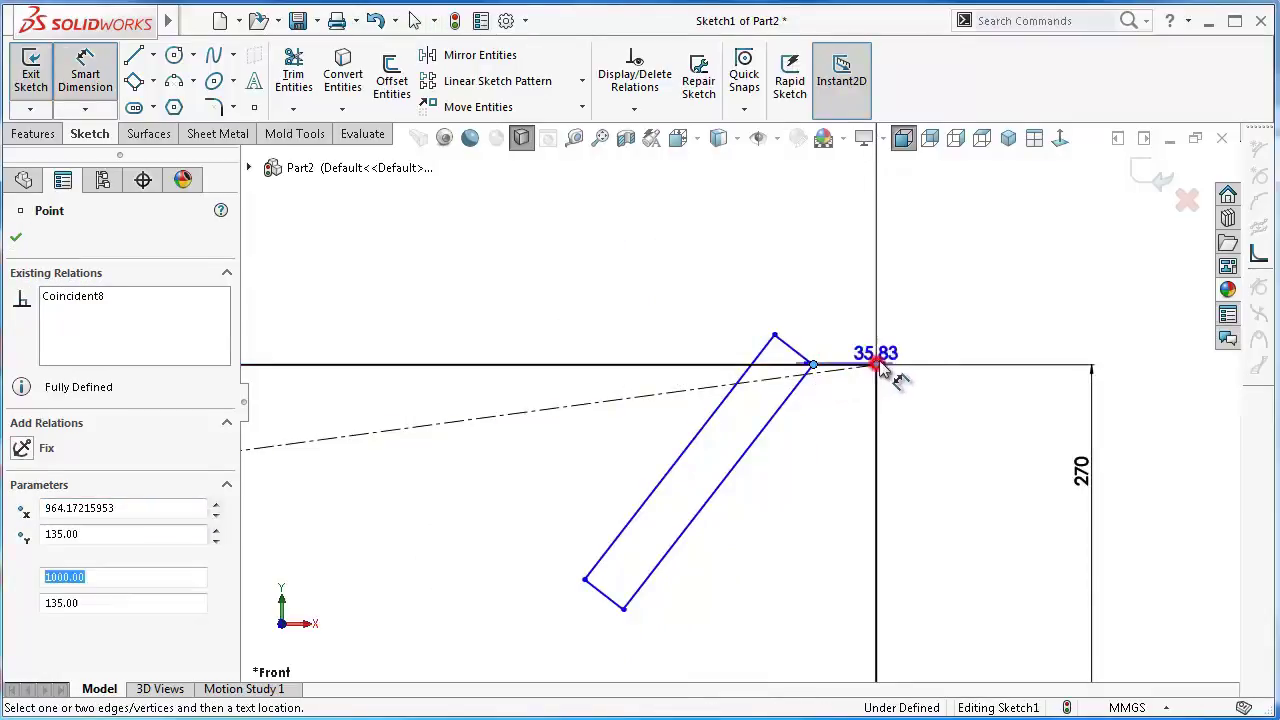
pyautogui.click(848, 310)
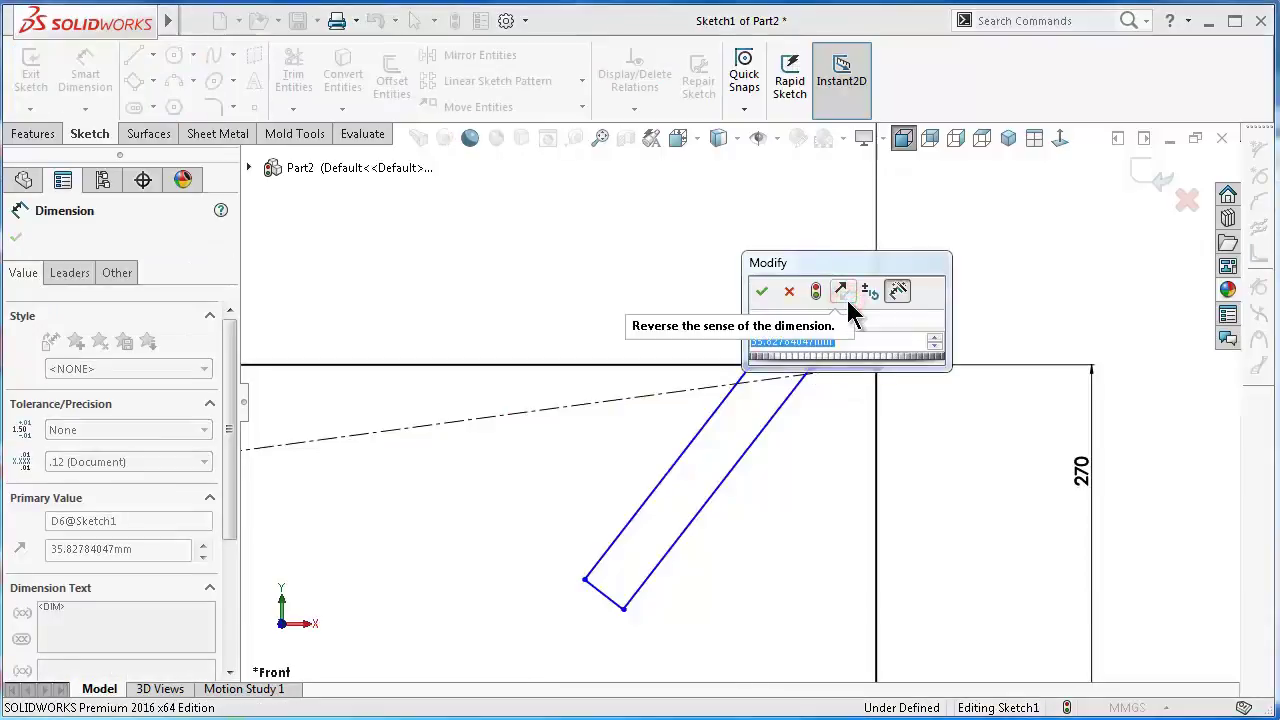
pyautogui.write('4')
pyautogui.write('40')
pyautogui.press('Return')
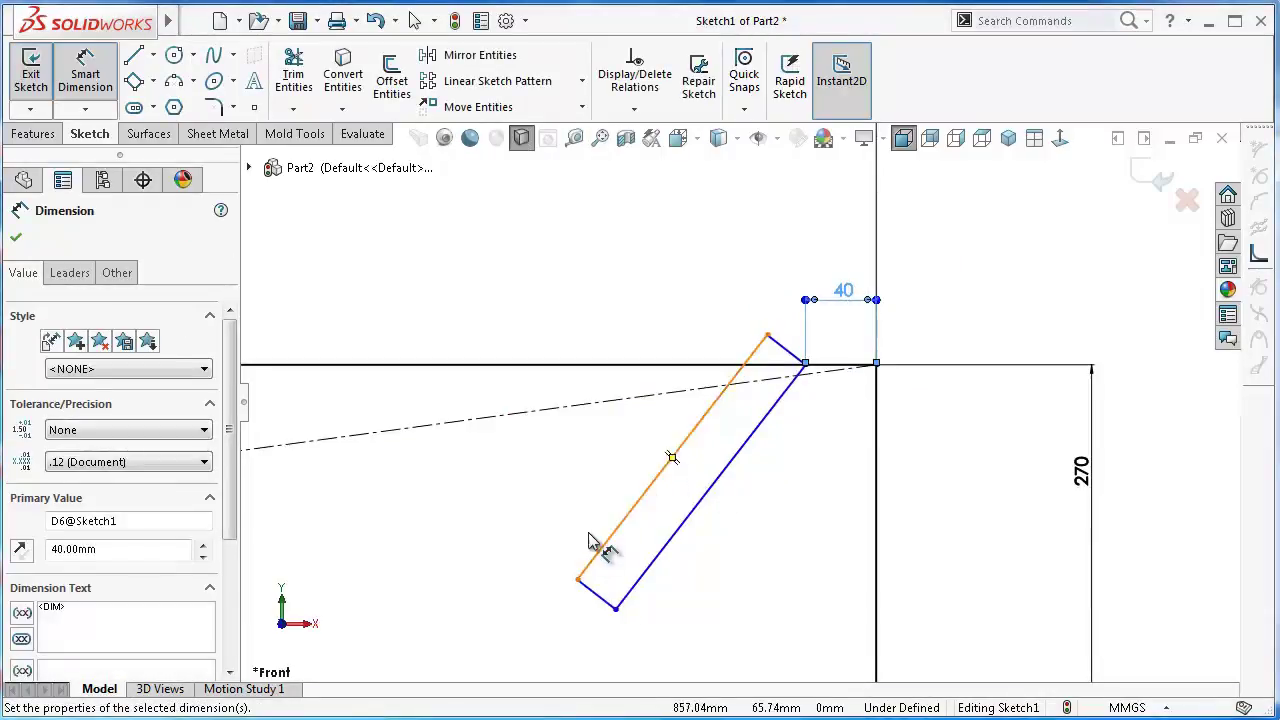
pyautogui.click(606, 608)
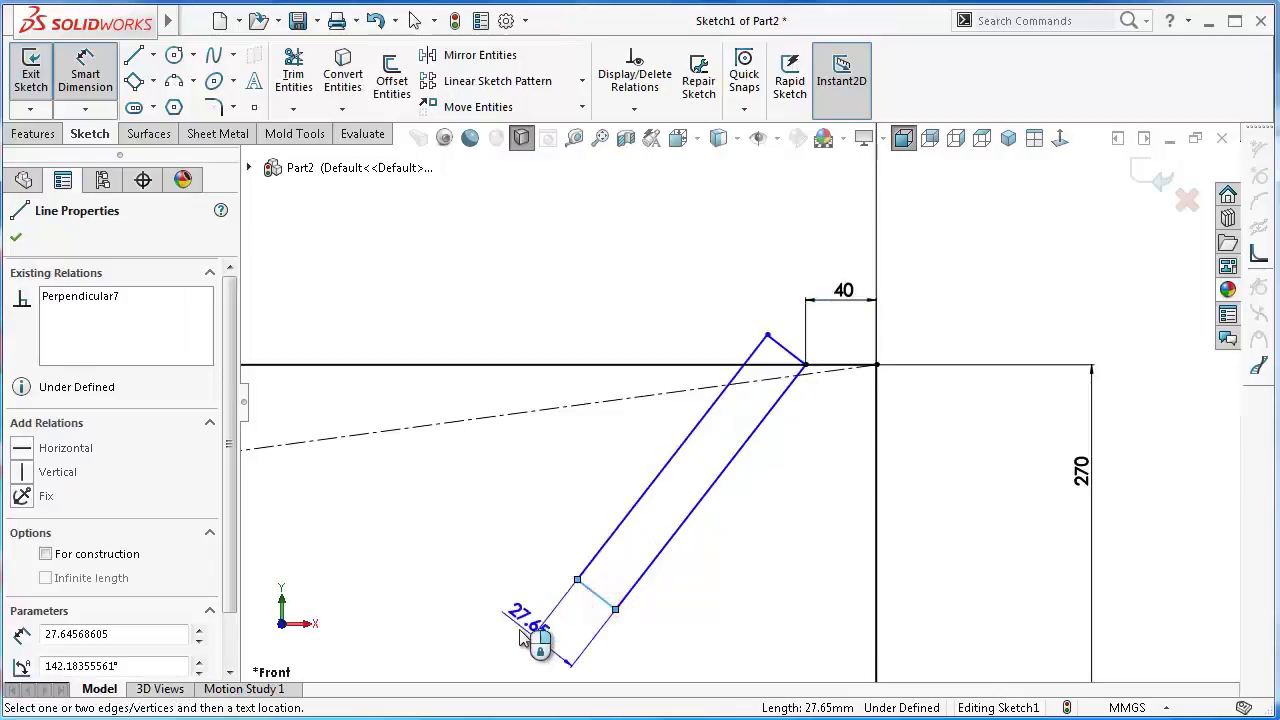
pyautogui.click(521, 640)
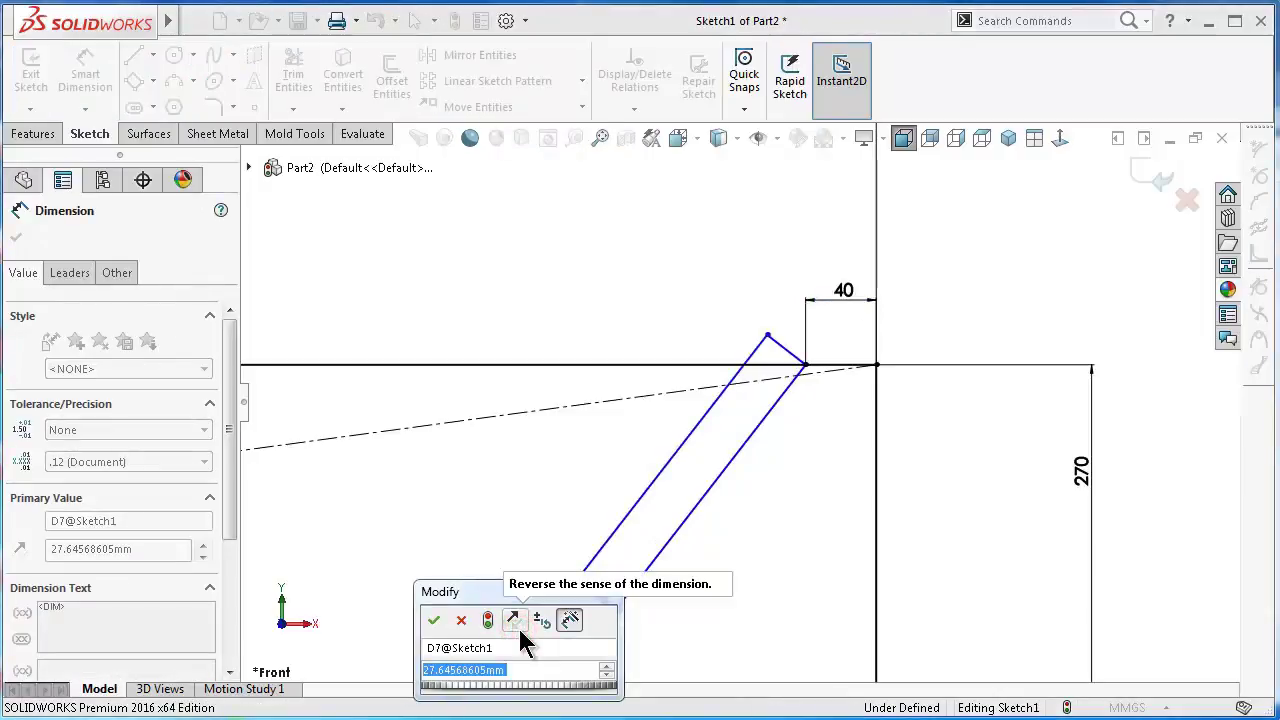
pyautogui.write('15')
pyautogui.press('Return')
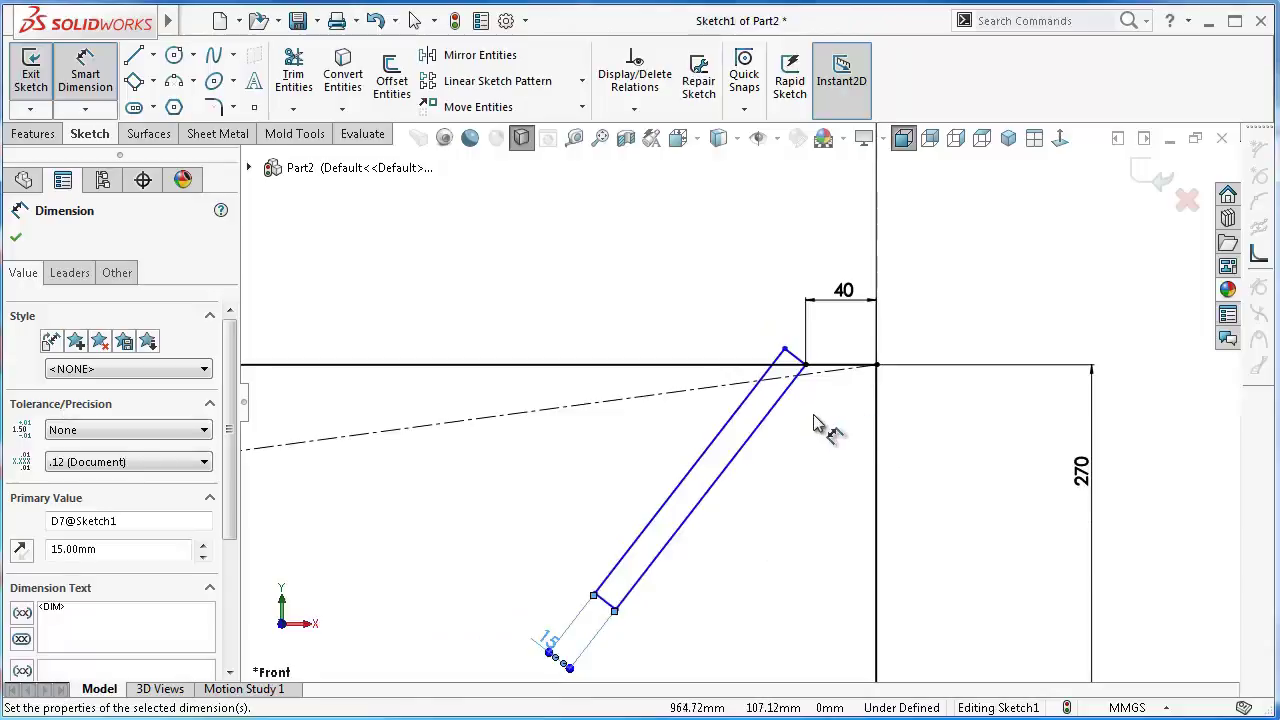
pyautogui.click(780, 410)
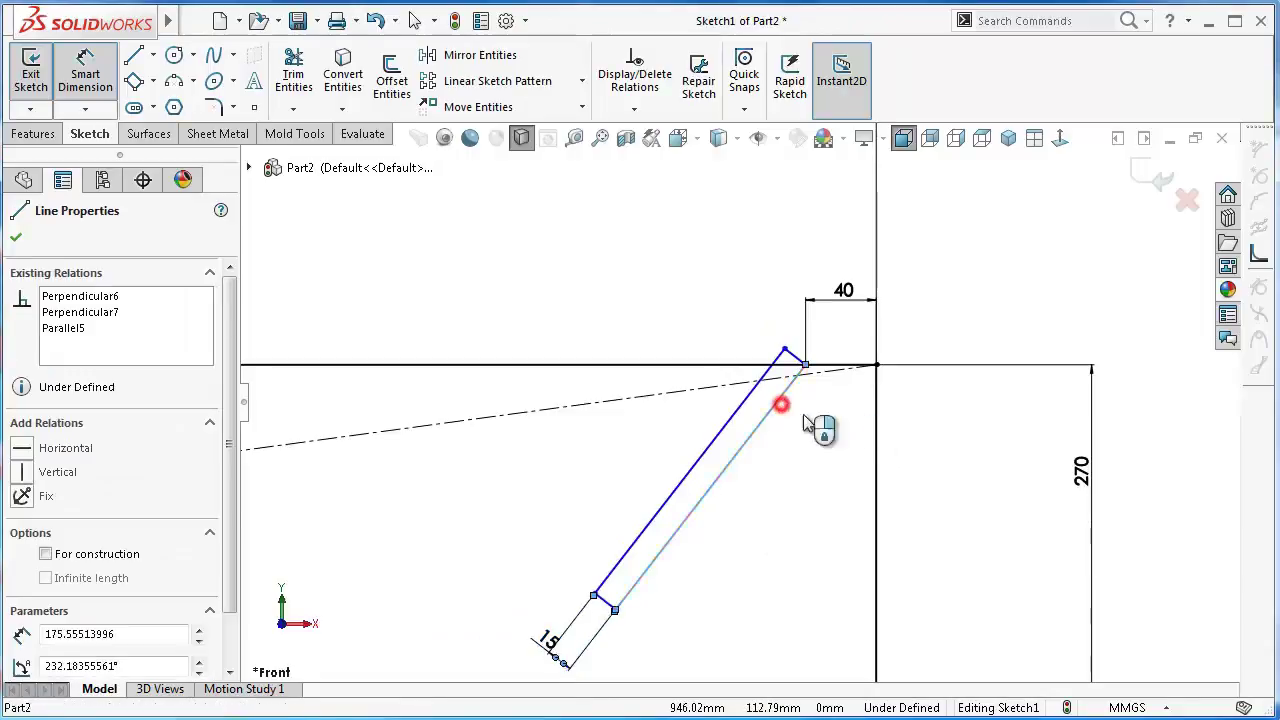
pyautogui.click(872, 445)
pyautogui.click(846, 476)
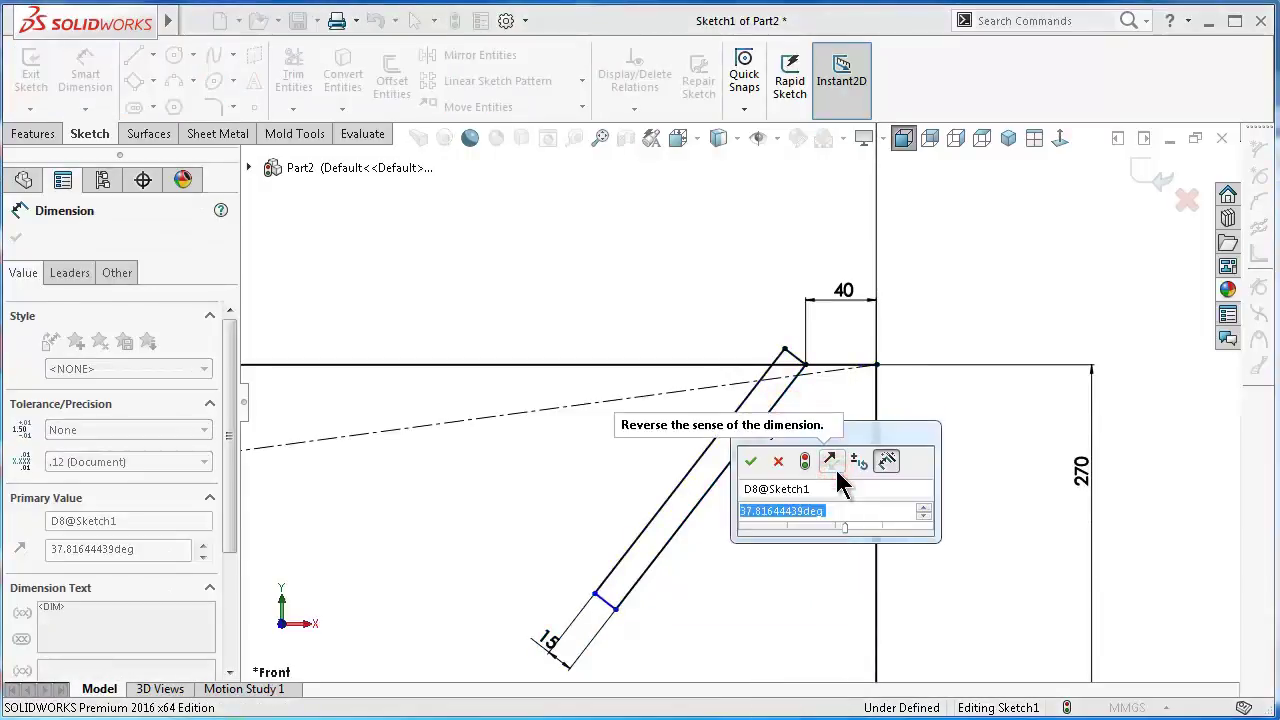
pyautogui.write('30')
pyautogui.press('Return')
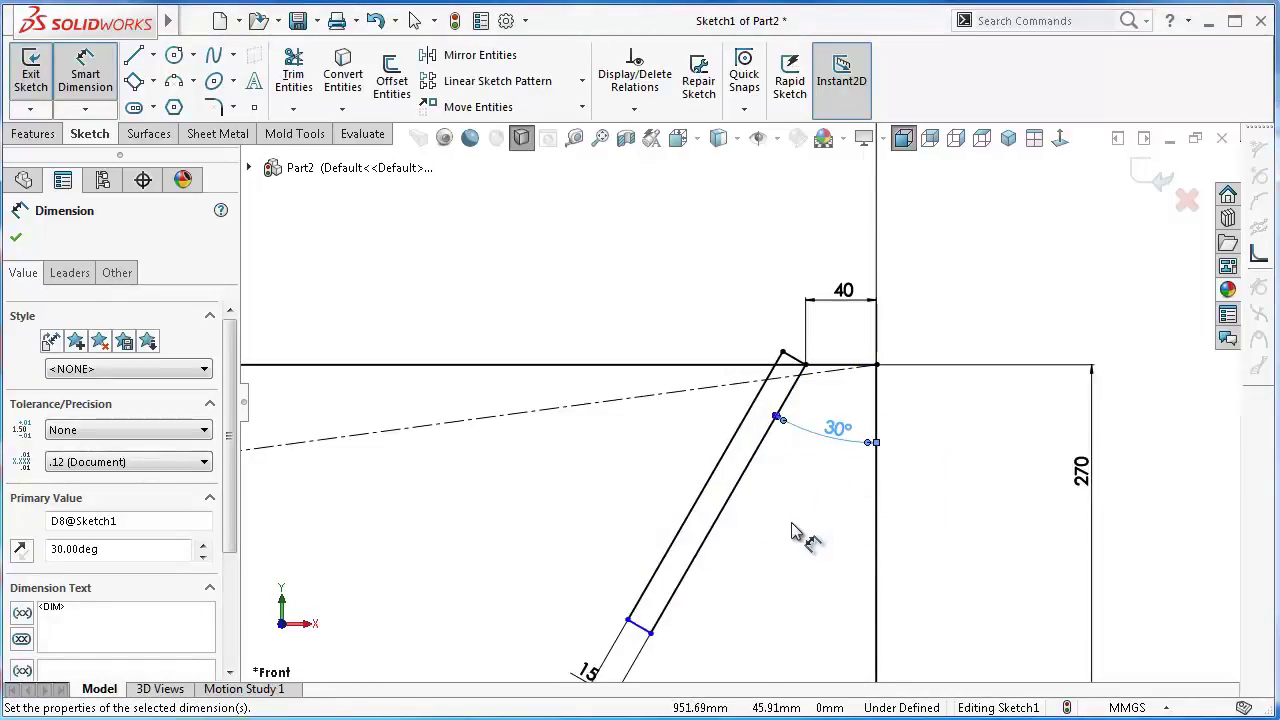
pyautogui.scroll(1, 791, 530)
pyautogui.scroll(1, 785, 538)
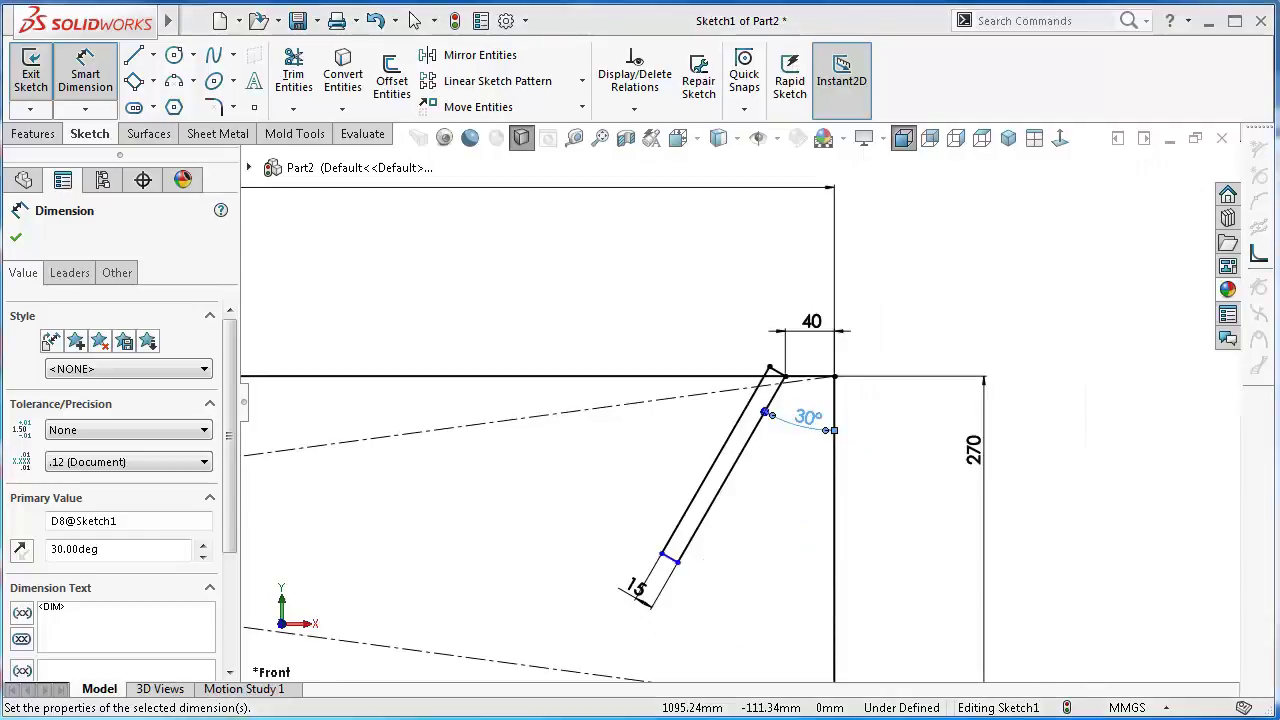
# Set the slot's lower corner 100 mm below the top edge and fit the sketch in view
pyautogui.click(661, 553)
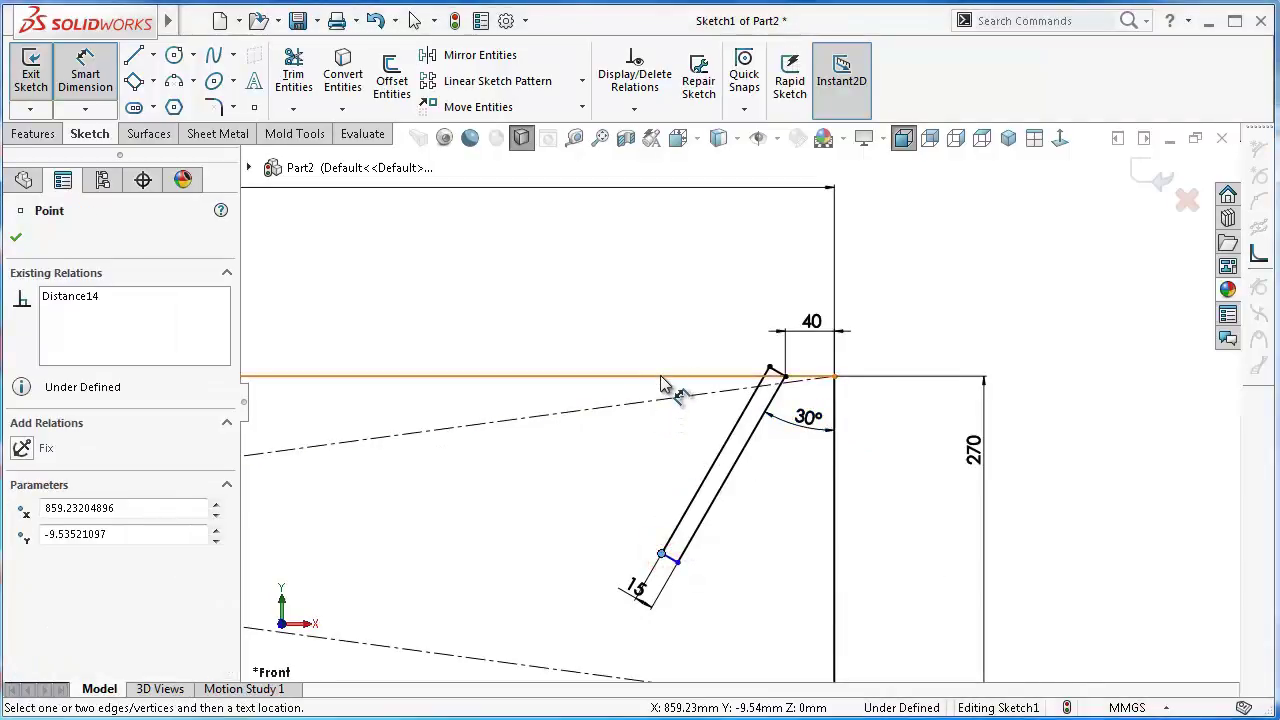
pyautogui.click(679, 563)
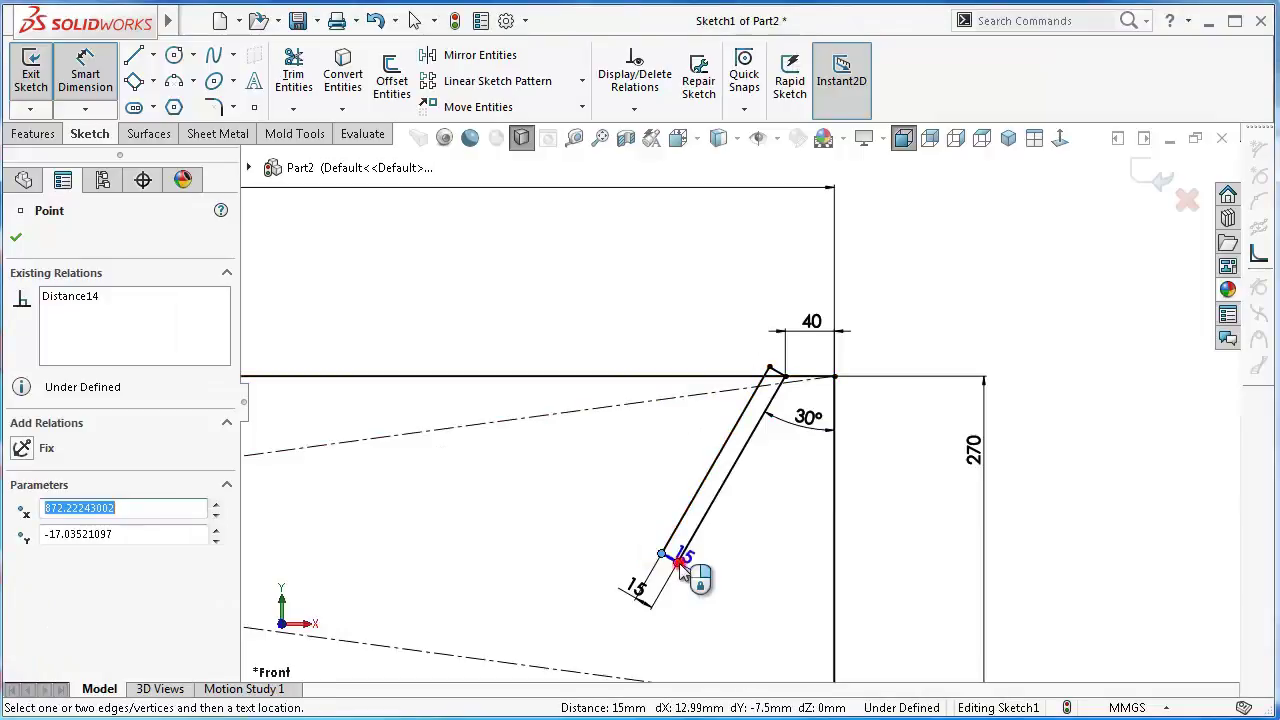
pyautogui.press('Escape')
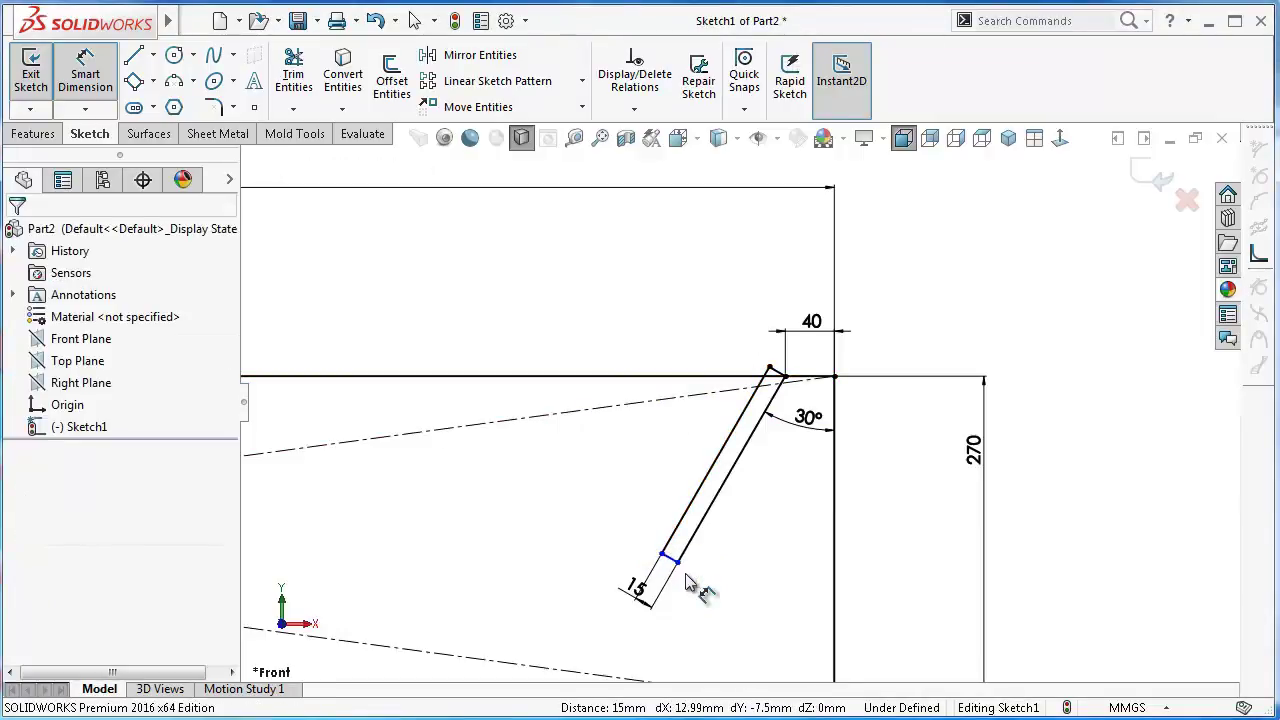
pyautogui.click(677, 562)
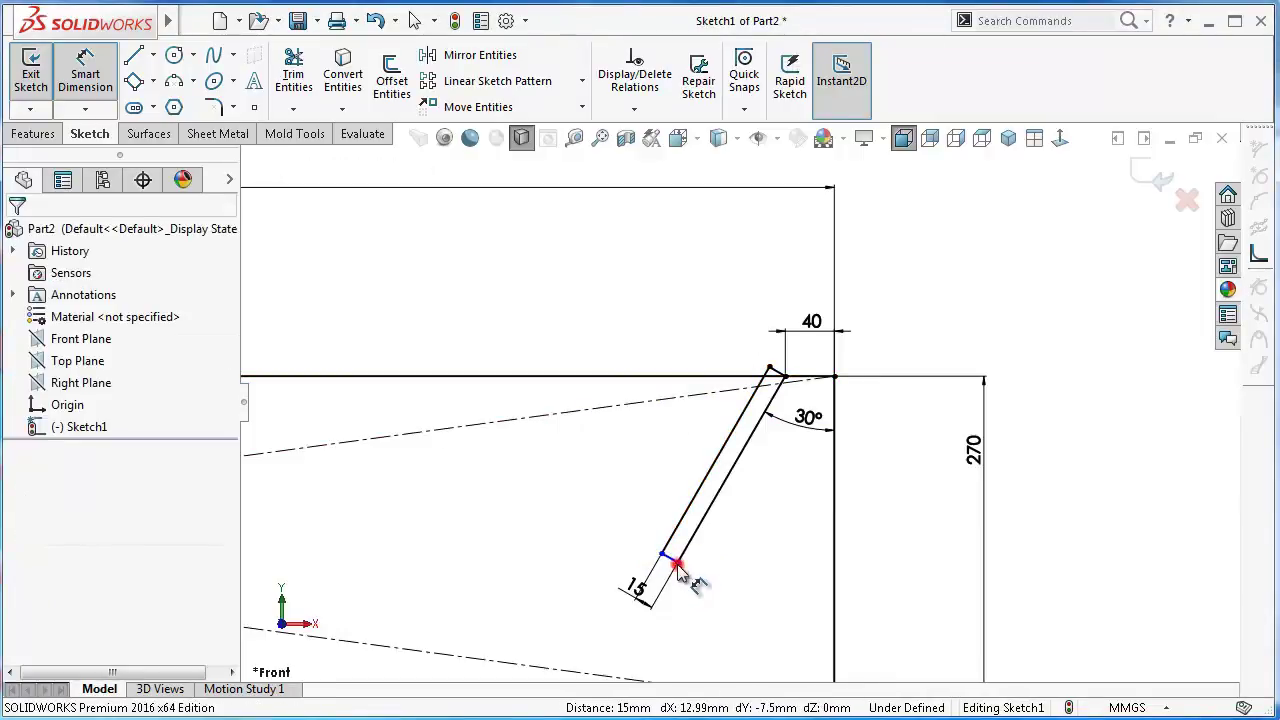
pyautogui.click(688, 377)
pyautogui.click(572, 405)
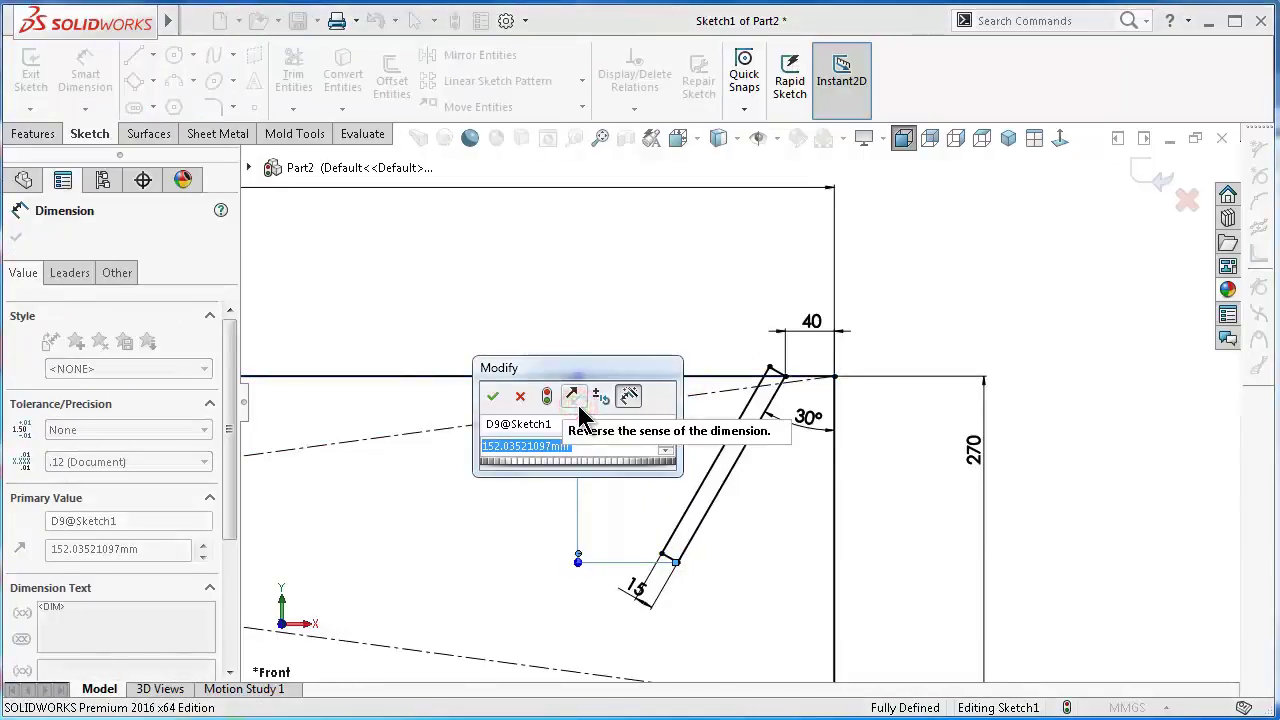
pyautogui.write('100')
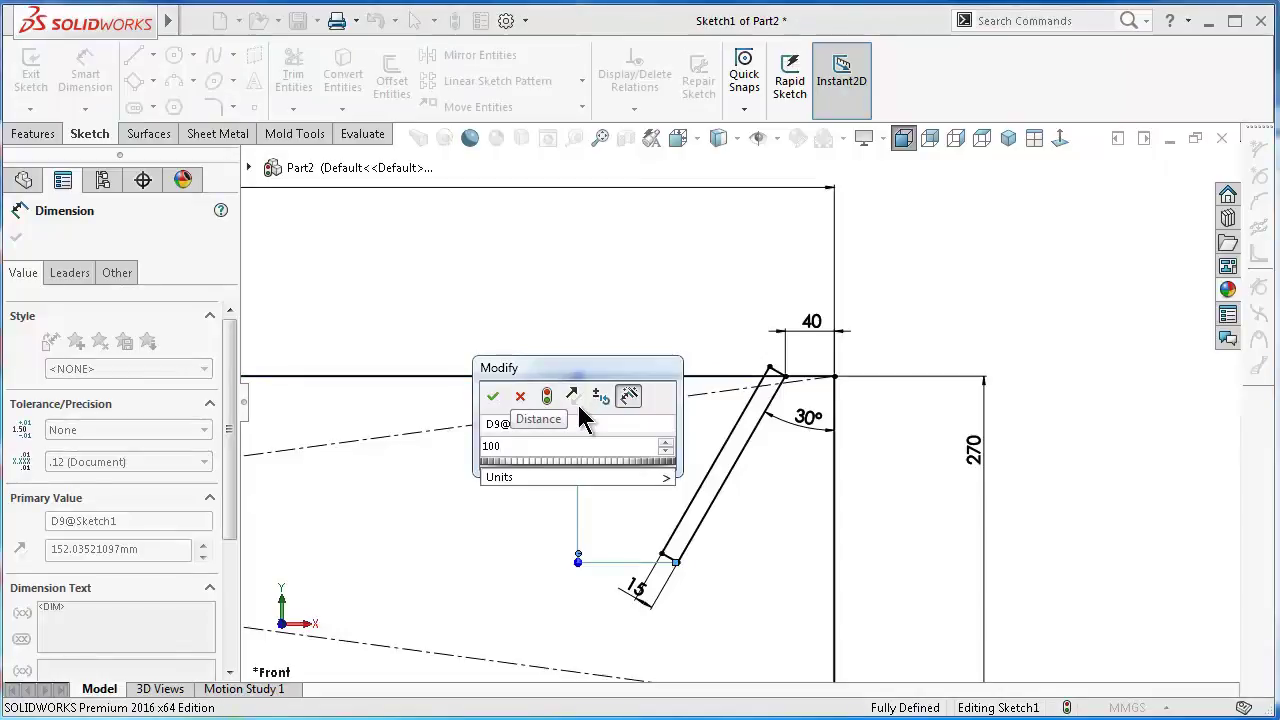
pyautogui.press('Return')
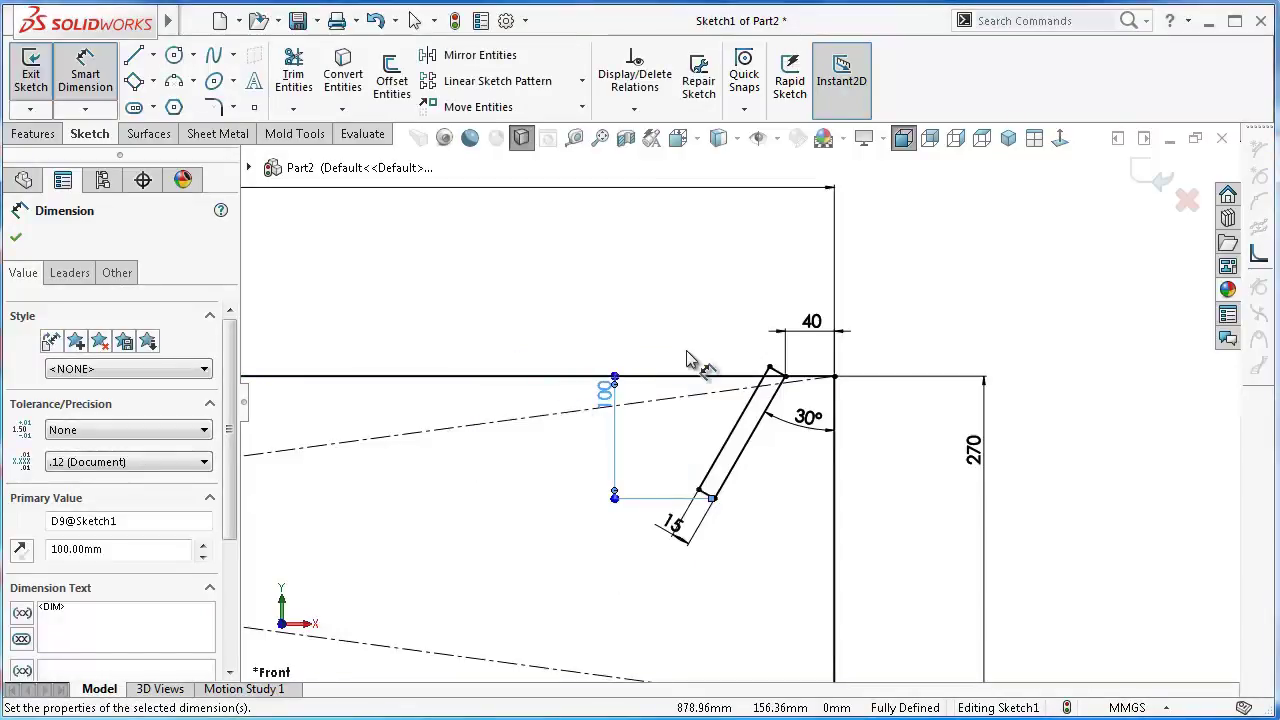
pyautogui.click(702, 345)
pyautogui.press('f')
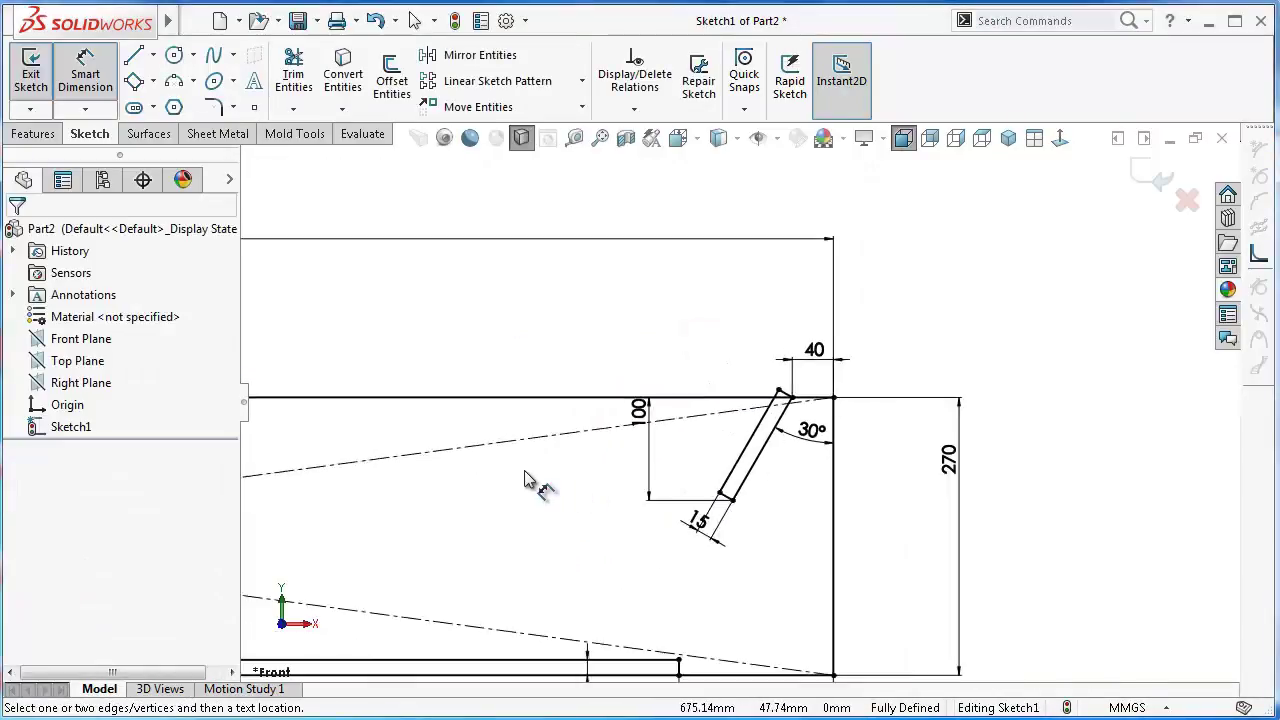
pyautogui.scroll(3, 489, 470)
pyautogui.scroll(-1, 528, 443)
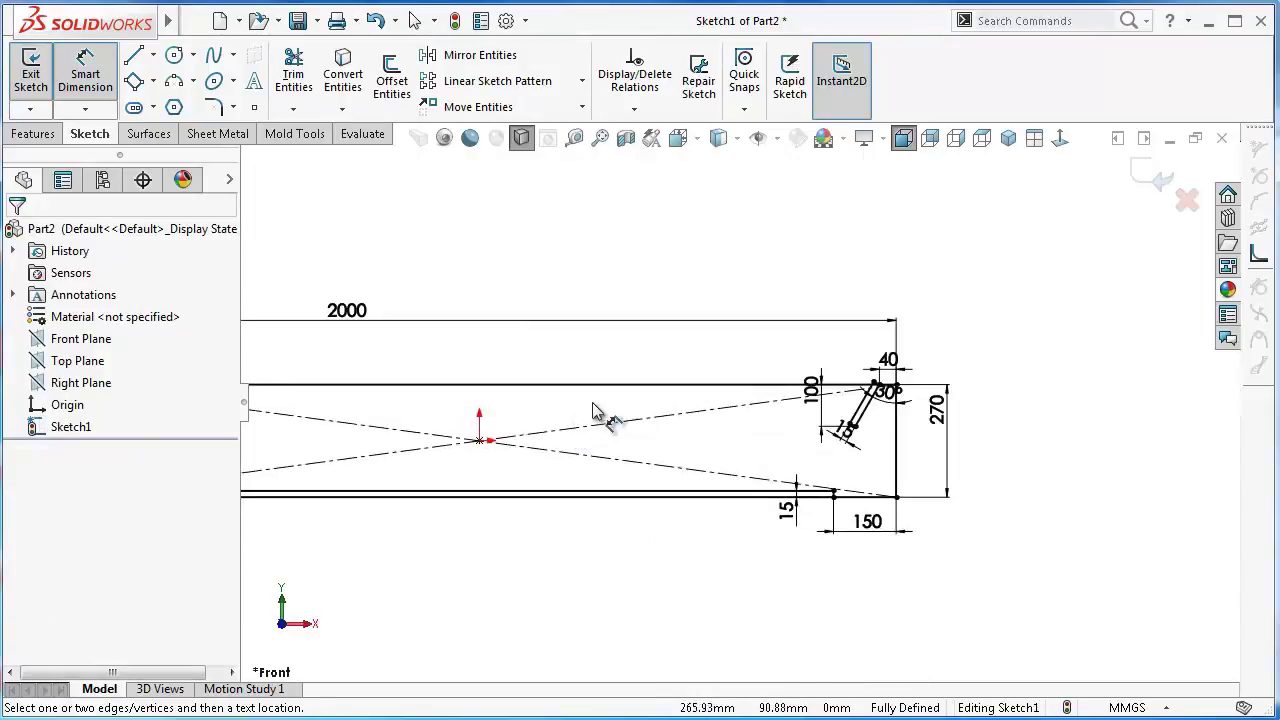
pyautogui.scroll(-1, 598, 405)
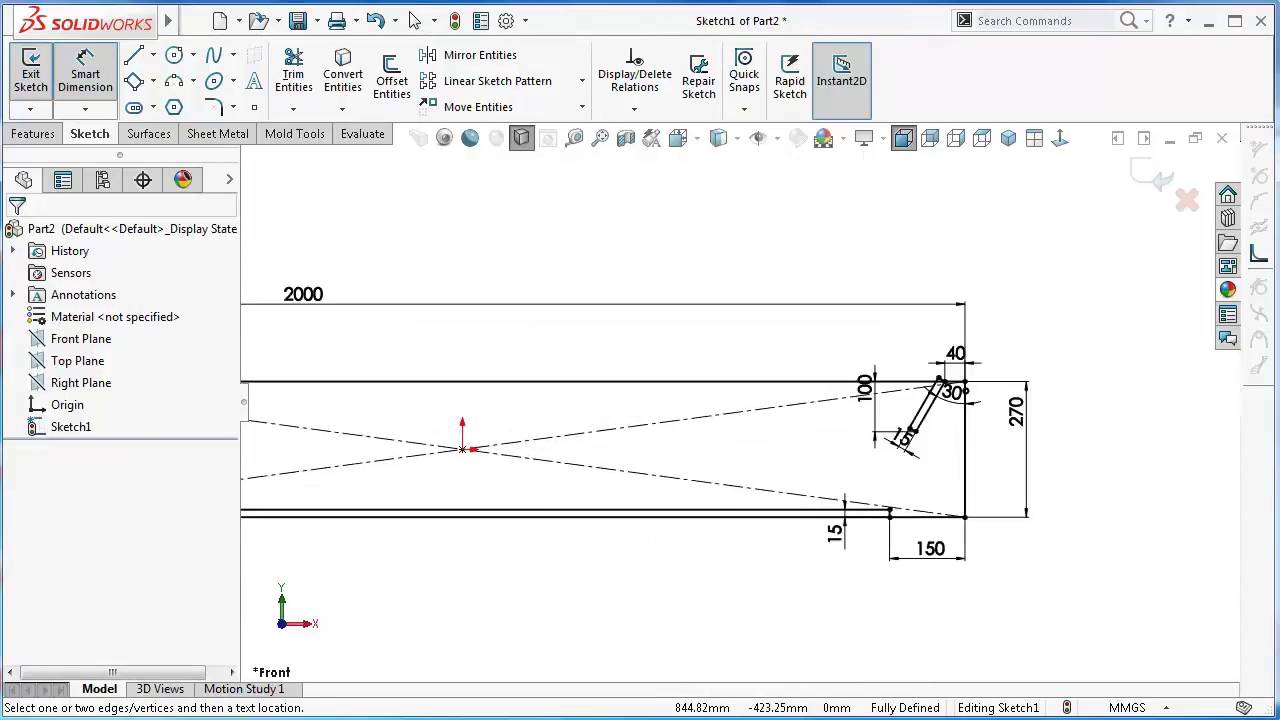
# Draw three narrow corner rectangles down from the top edge: near the right end, at the origin, and toward the left
pyautogui.click(152, 81)
pyautogui.click(180, 106)
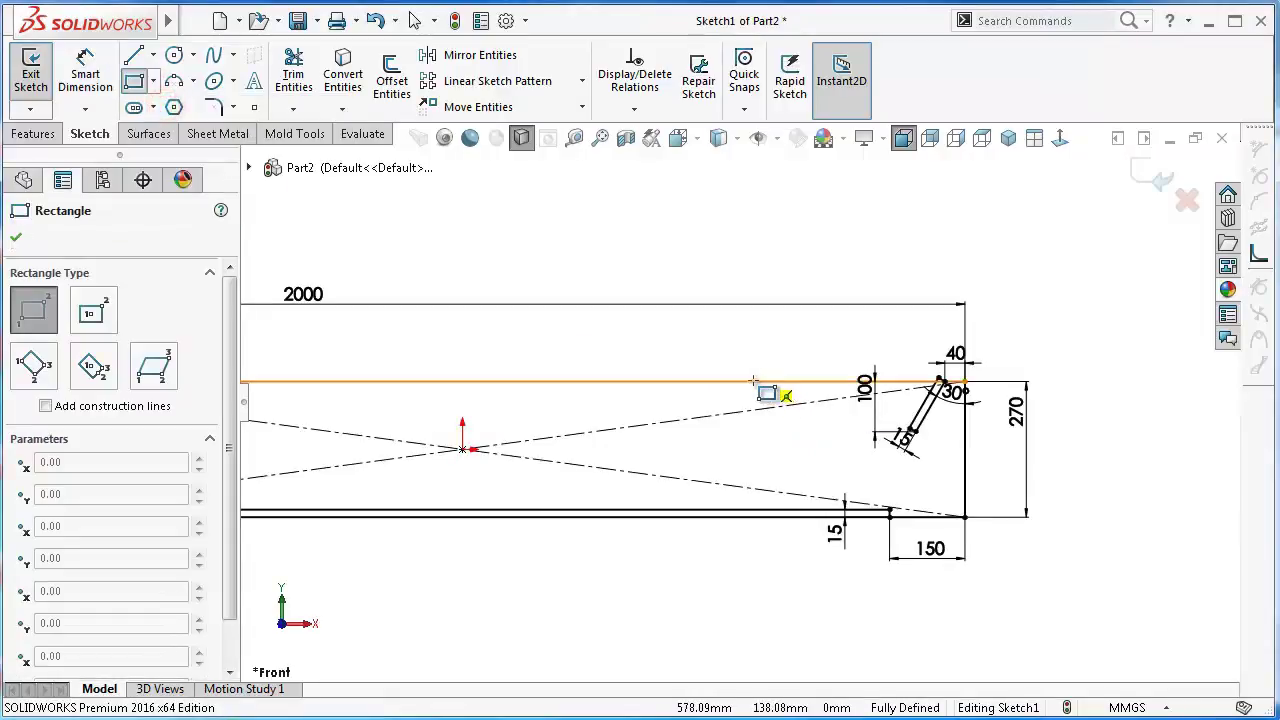
pyautogui.click(755, 381)
pyautogui.click(758, 438)
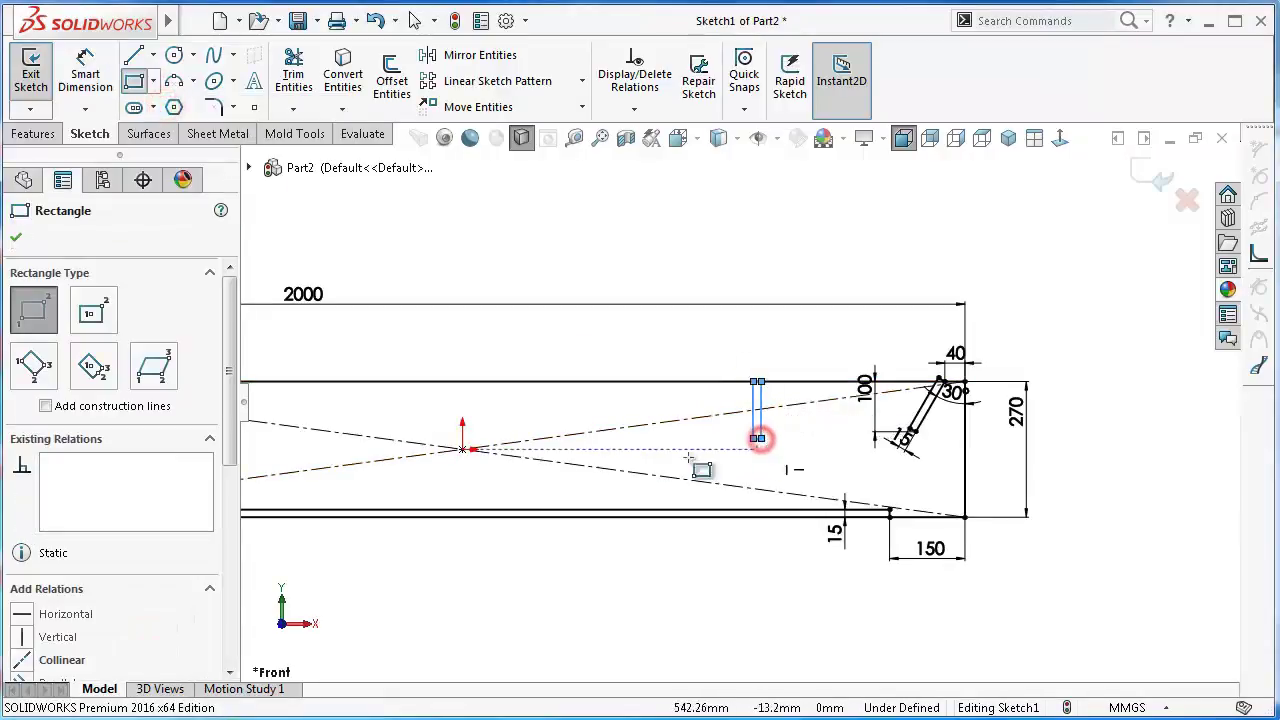
pyautogui.click(480, 384)
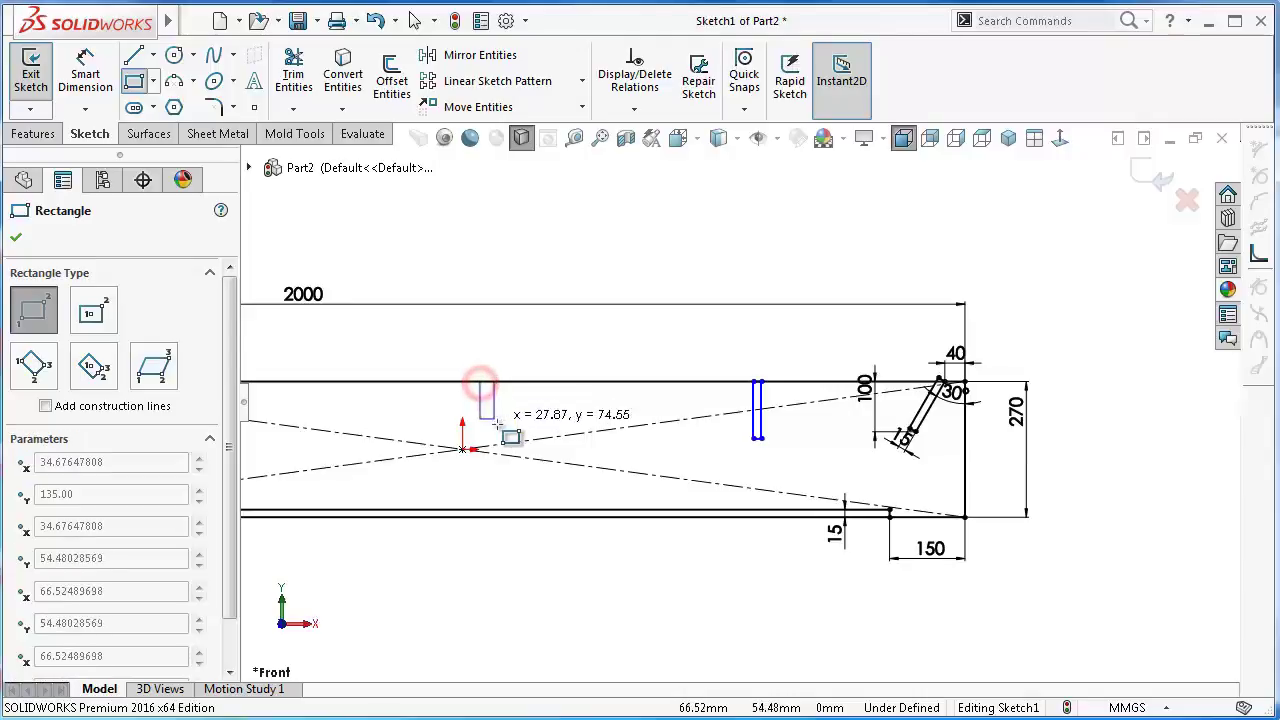
pyautogui.scroll(-2, 455, 445)
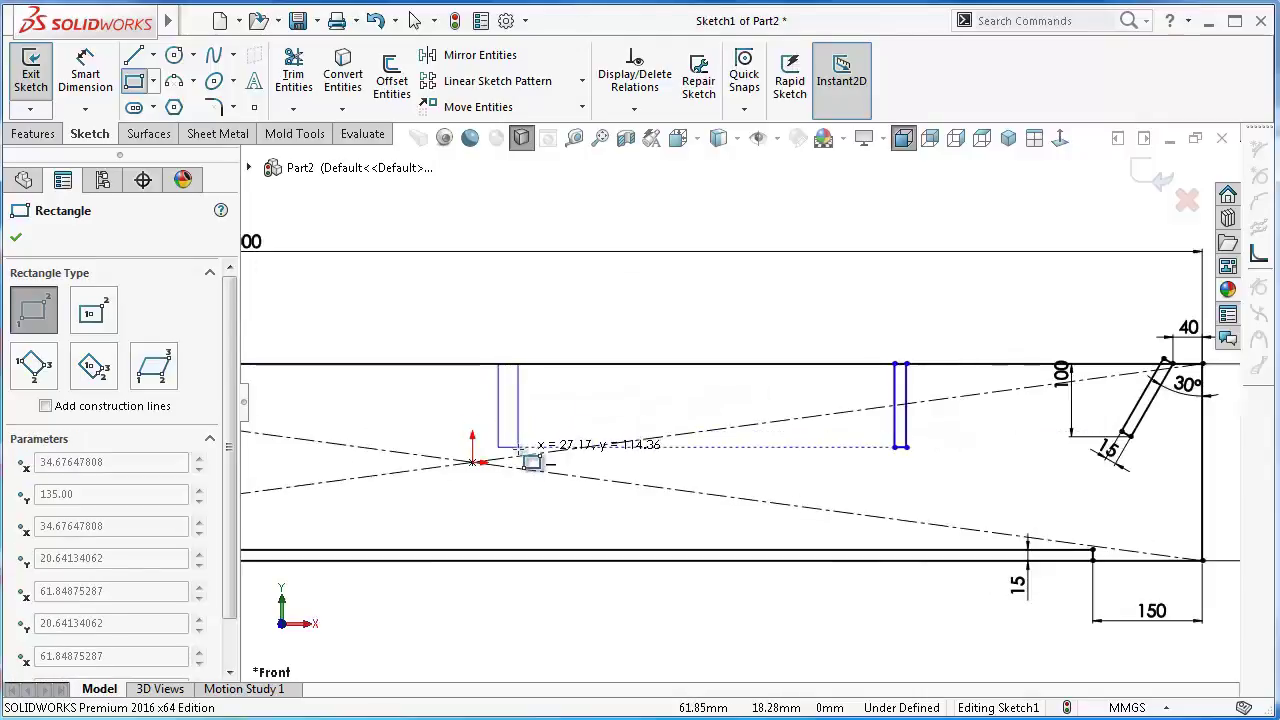
pyautogui.click(515, 447)
pyautogui.scroll(3, 421, 401)
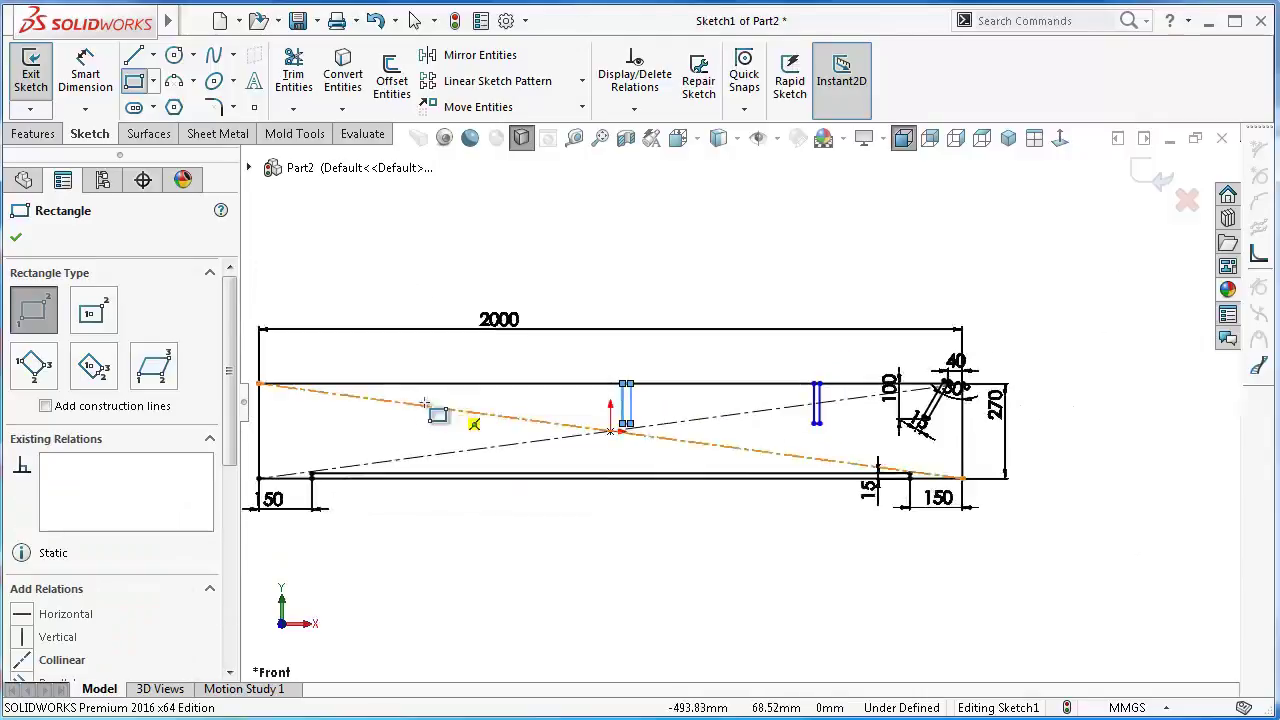
pyautogui.click(398, 384)
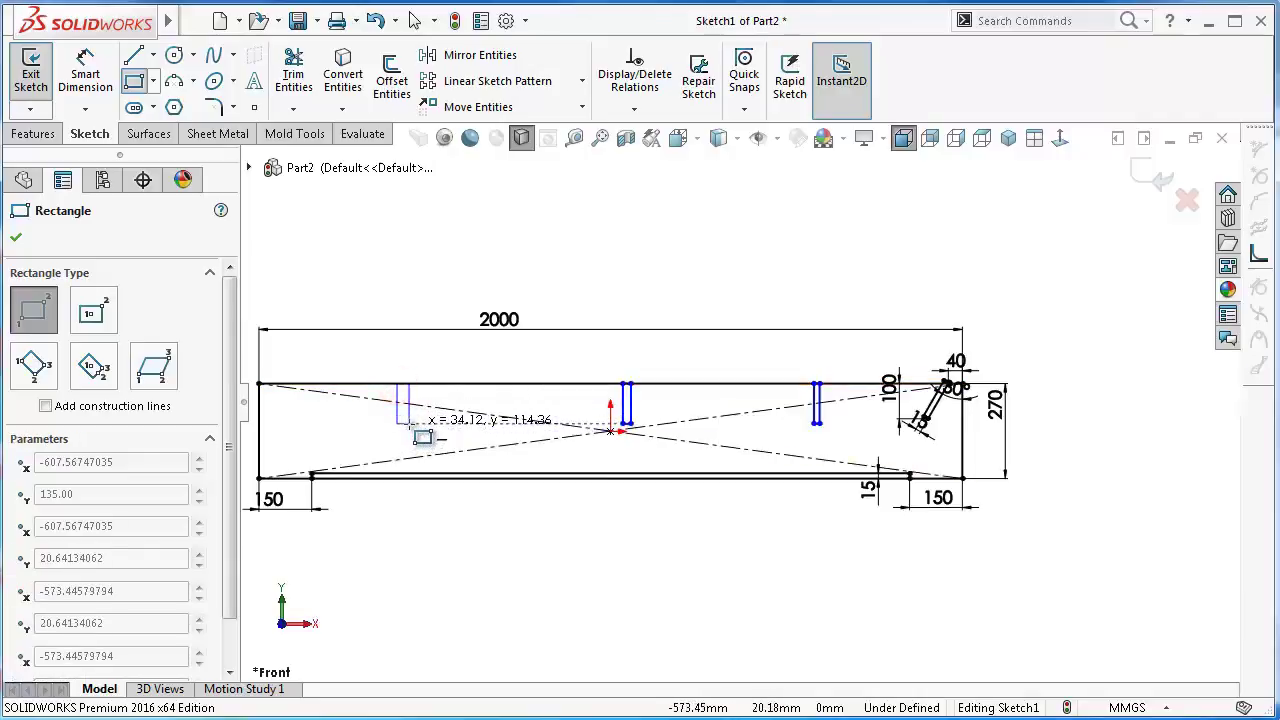
pyautogui.click(414, 424)
pyautogui.scroll(-3, 480, 392)
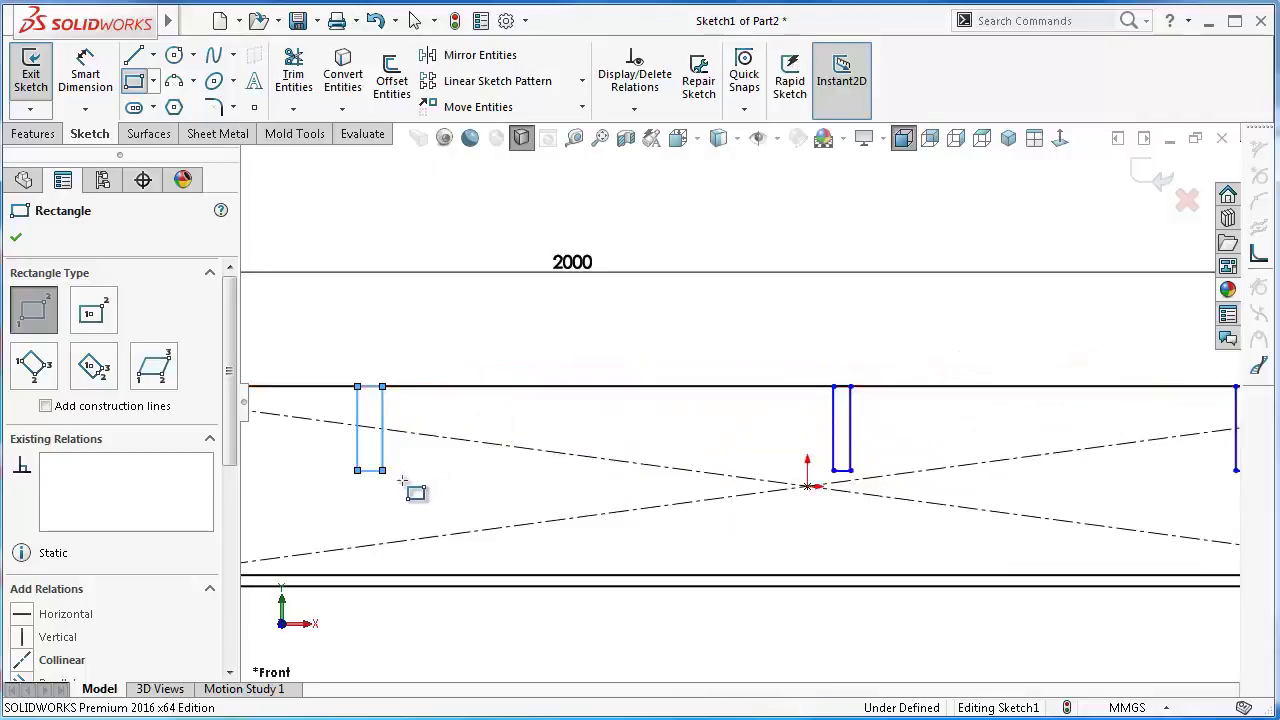
pyautogui.press('Escape')
# Select the three slot rectangles' bottom edges and apply an Equal relation
pyautogui.click(370, 470)
pyautogui.scroll(1, 830, 510)
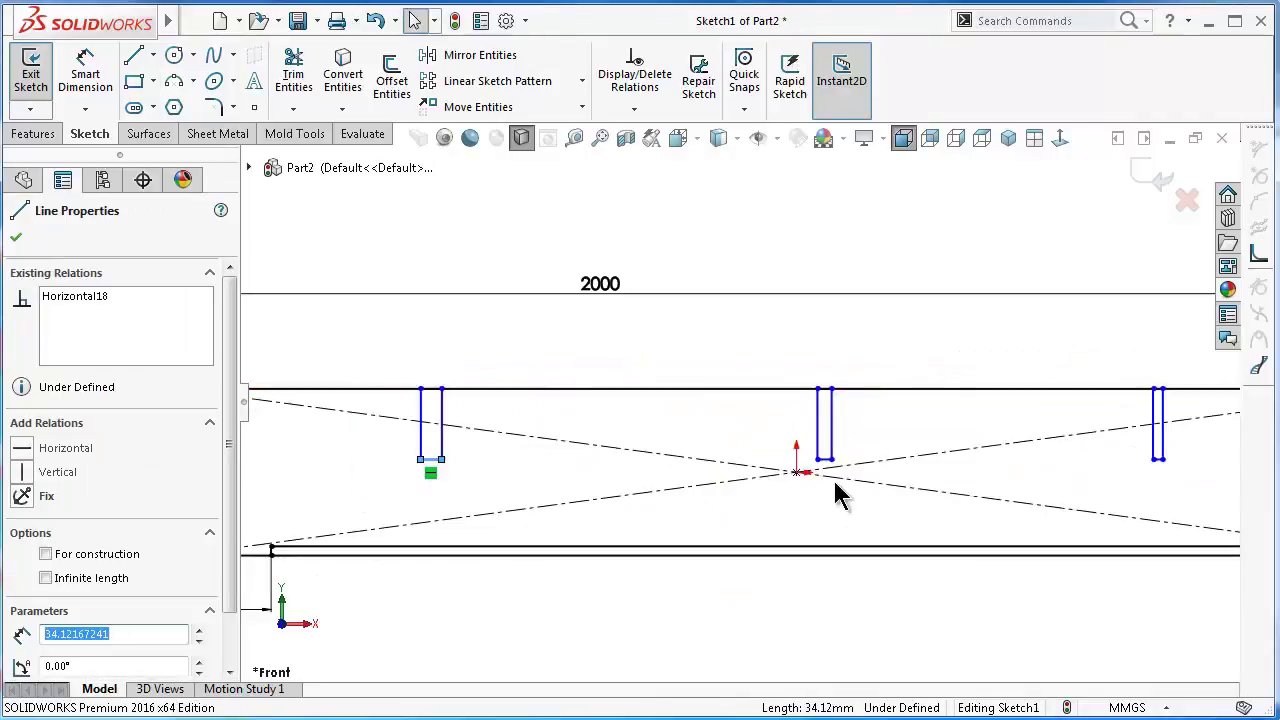
pyautogui.keyDown('ctrl'); pyautogui.click(823, 462); pyautogui.keyUp('ctrl')
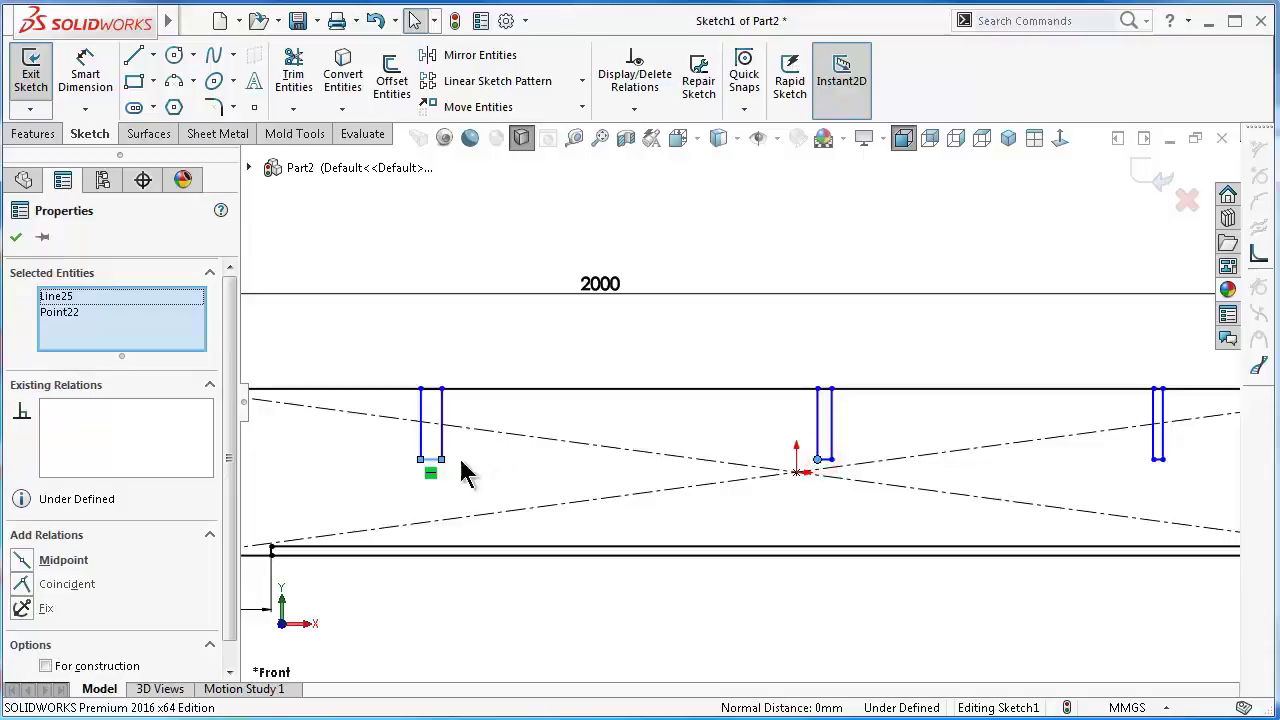
pyautogui.click(362, 496)
pyautogui.scroll(-3, 440, 478)
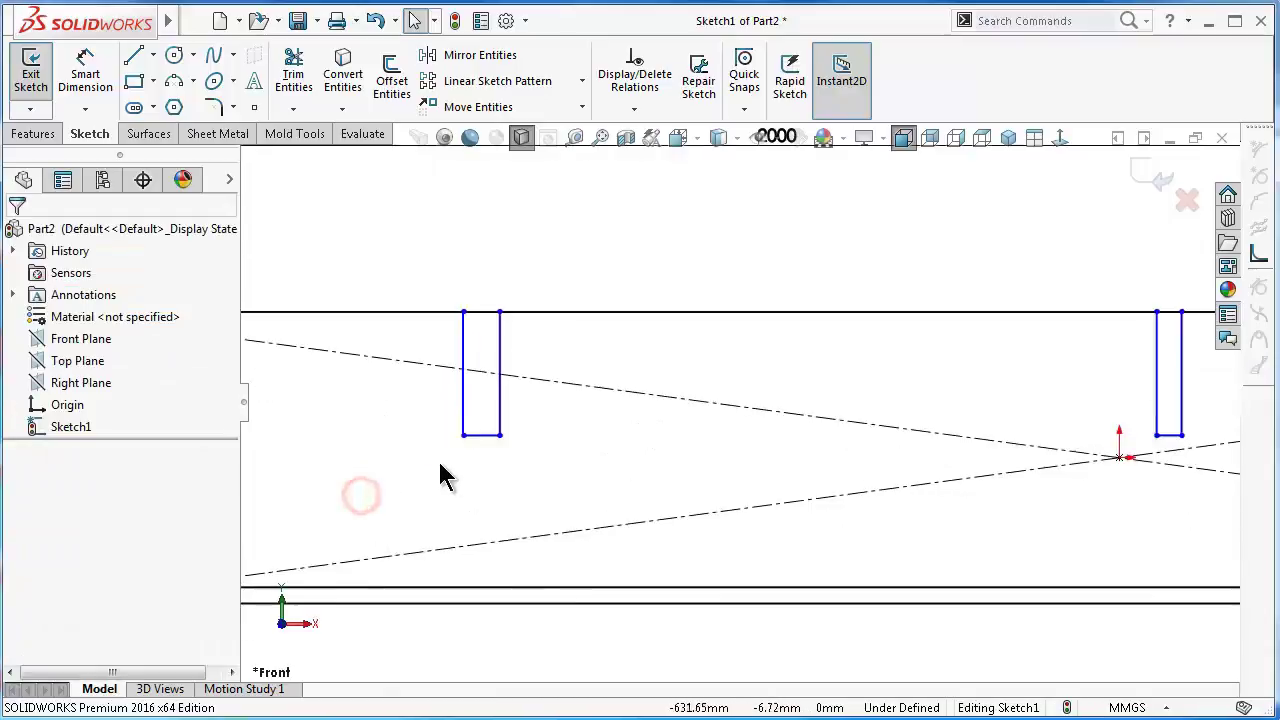
pyautogui.click(488, 435)
pyautogui.scroll(1, 750, 480)
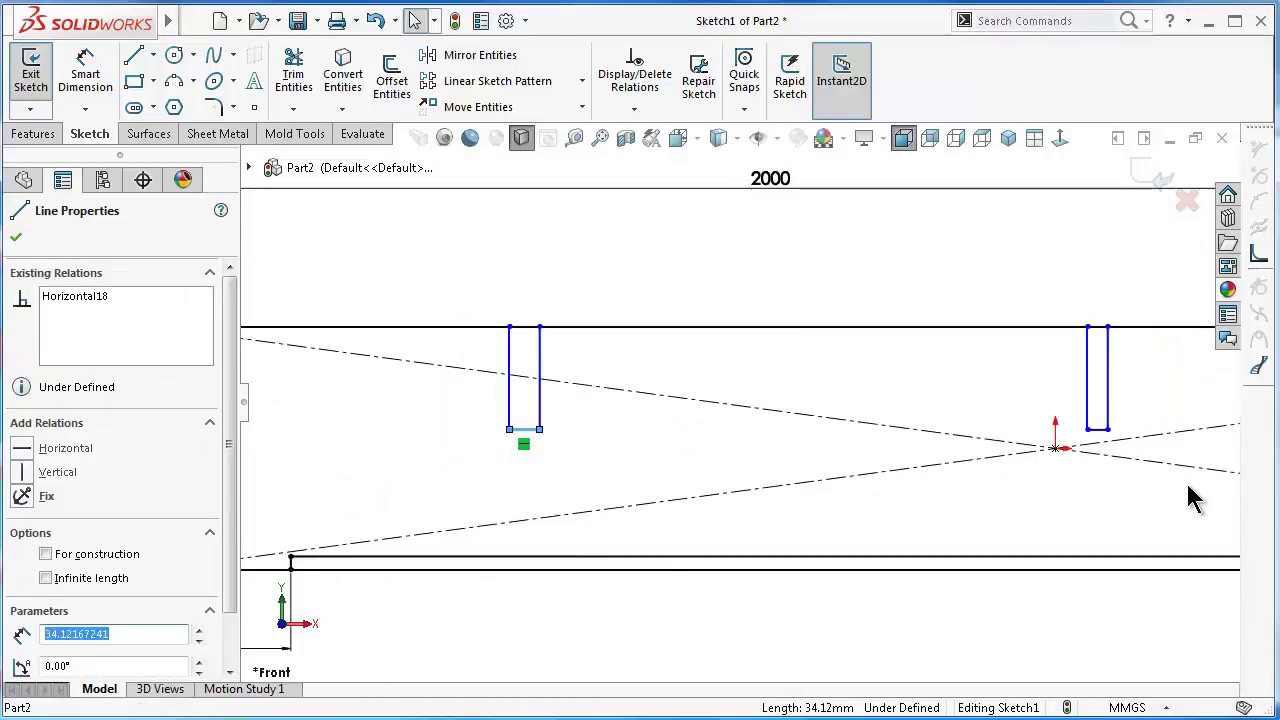
pyautogui.keyDown('ctrl'); pyautogui.click(1100, 432); pyautogui.keyUp('ctrl')
pyautogui.scroll(2, 1150, 455)
pyautogui.scroll(-3, 1190, 428)
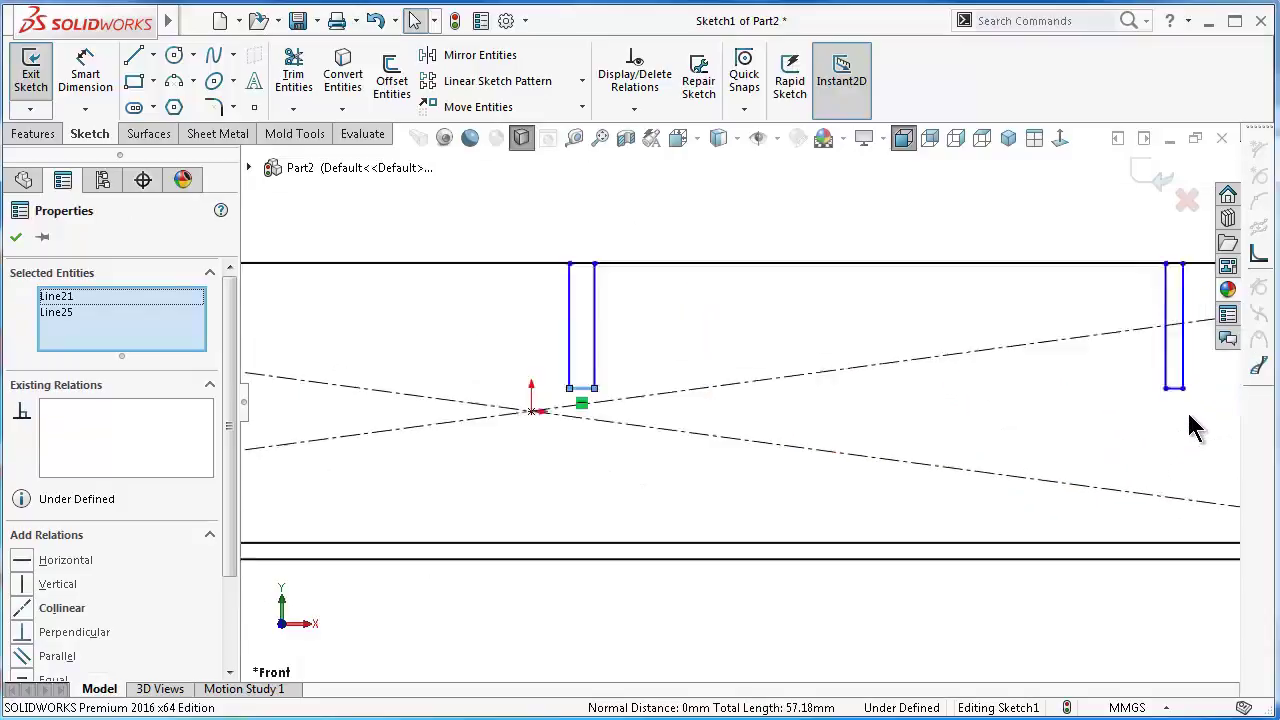
pyautogui.scroll(-2, 1195, 428)
pyautogui.keyDown('ctrl'); pyautogui.click(1119, 377); pyautogui.keyUp('ctrl')
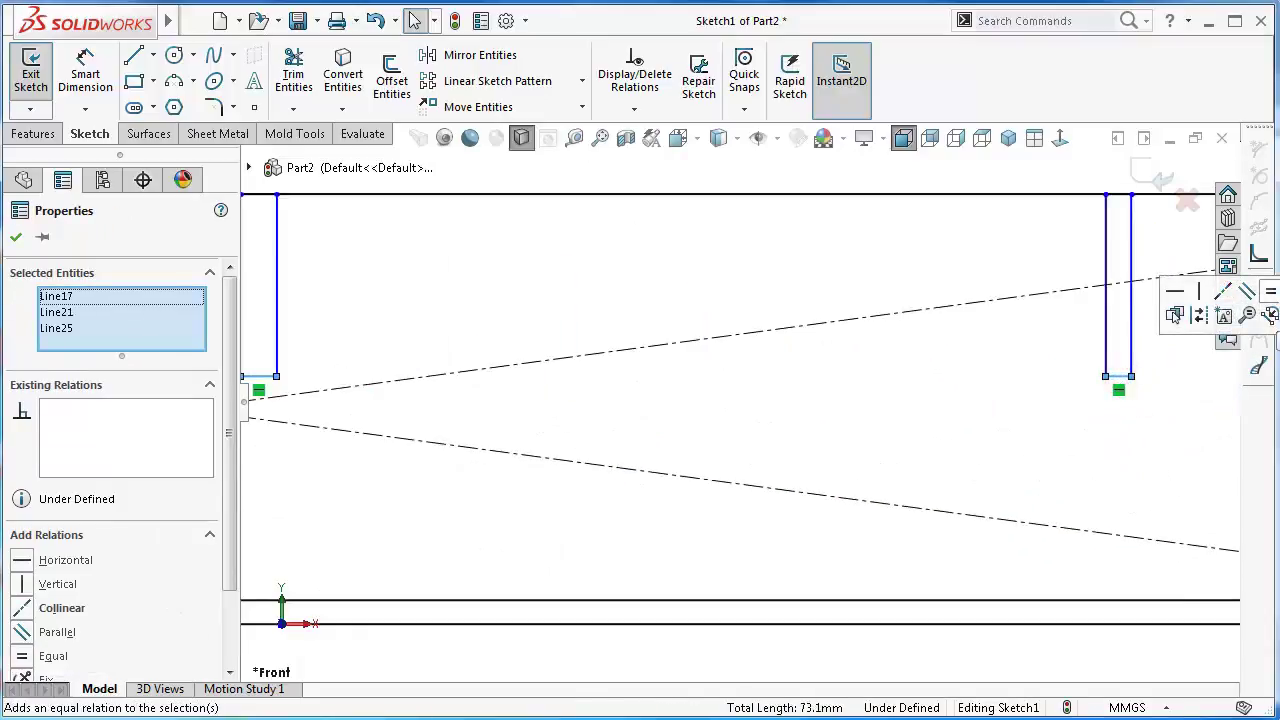
pyautogui.click(949, 409)
pyautogui.scroll(2, 963, 409)
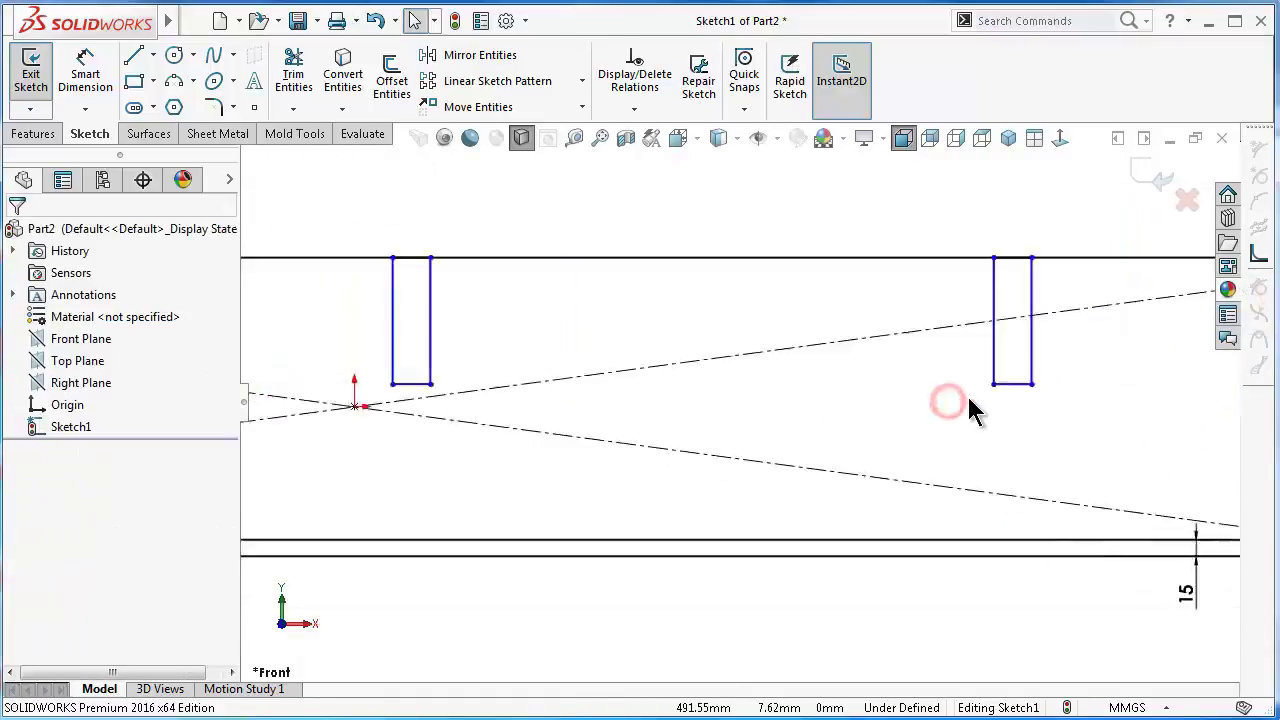
pyautogui.scroll(2, 965, 400)
pyautogui.scroll(2, 900, 330)
pyautogui.scroll(2, 914, 400)
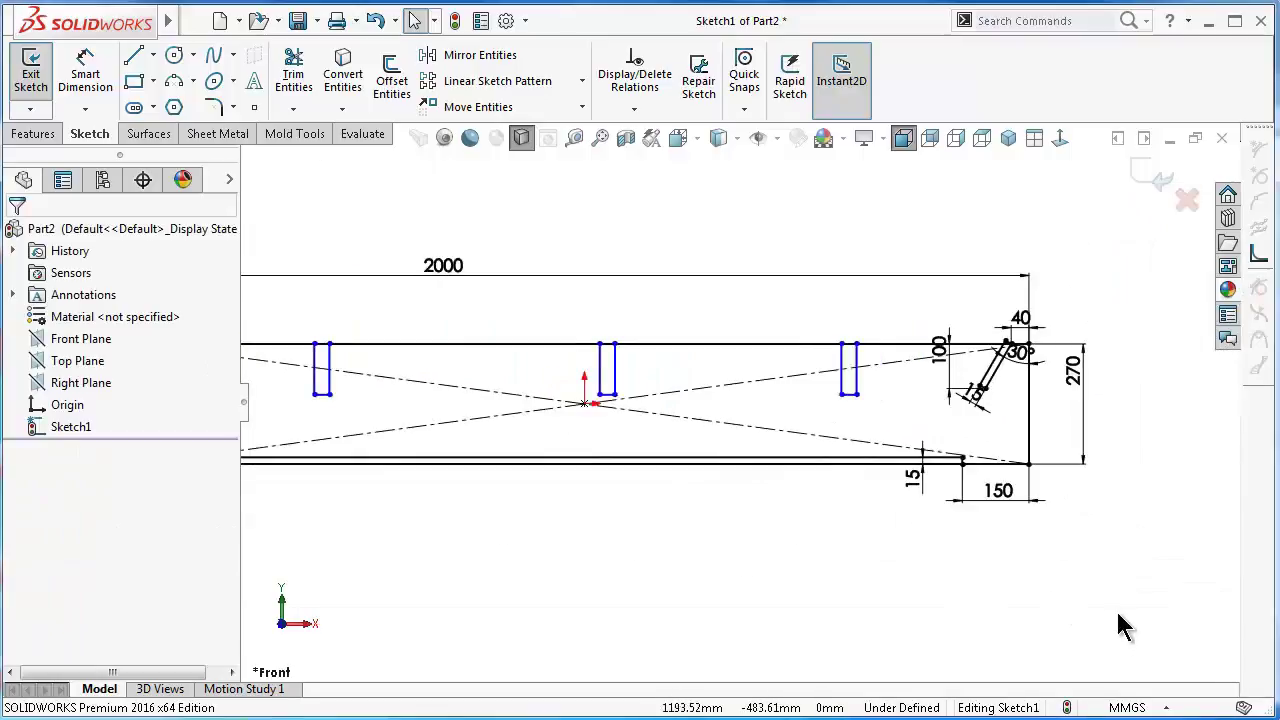
pyautogui.moveTo(1120, 625); pyautogui.dragTo(1133, 508, button='right')
pyautogui.scroll(-2, 845, 360)
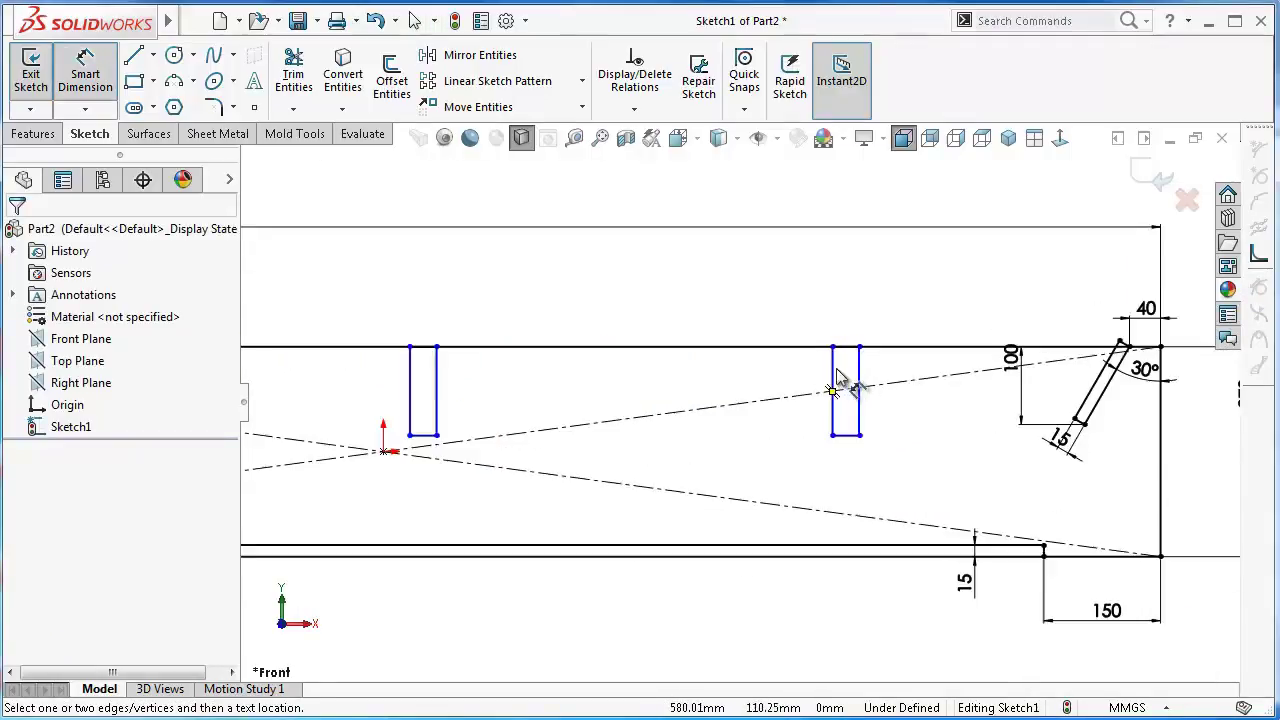
# Dimension the right slot 15 mm wide and 320 mm from the panel's right edge
pyautogui.click(850, 437)
pyautogui.click(854, 470)
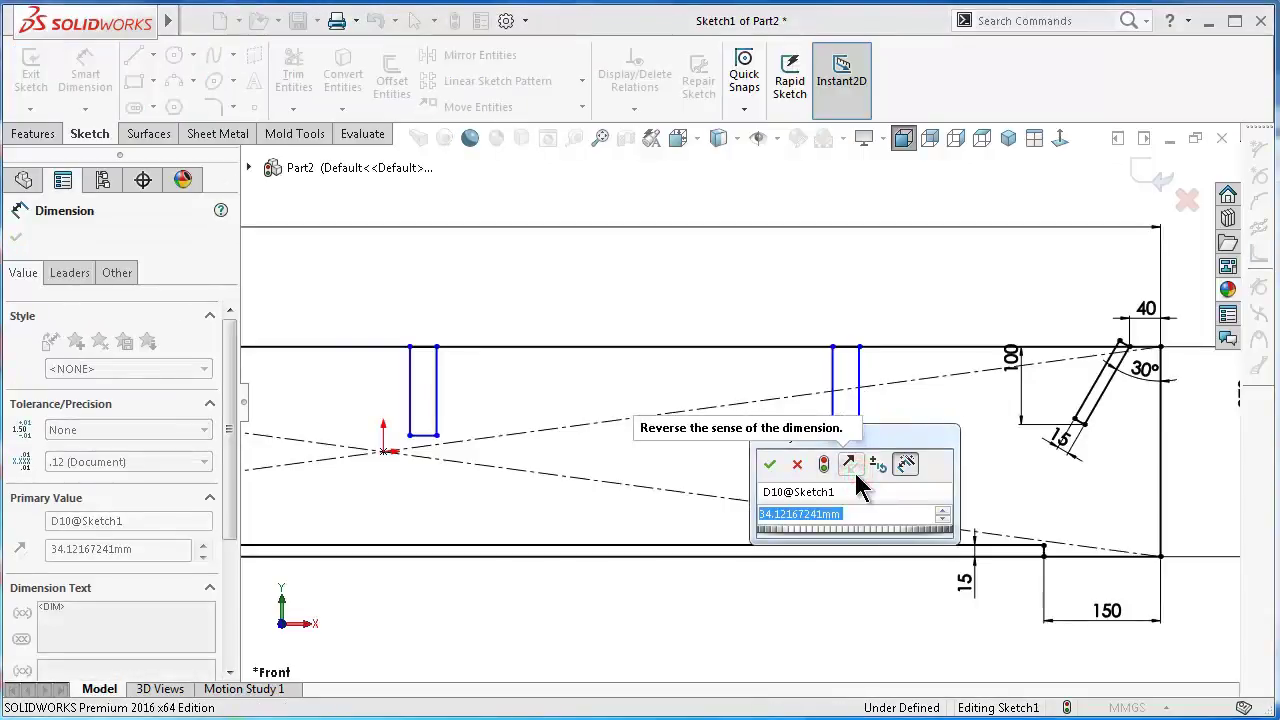
pyautogui.write('15')
pyautogui.press('Return')
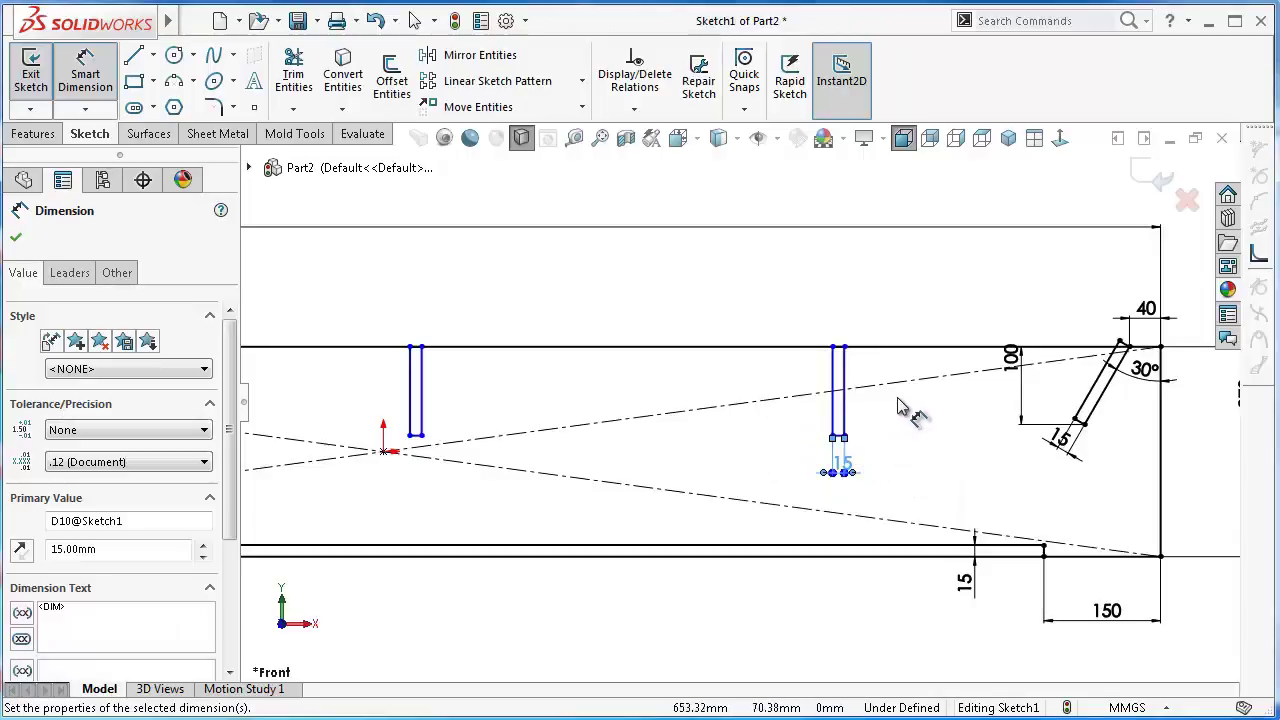
pyautogui.click(845, 348)
pyautogui.click(1160, 450)
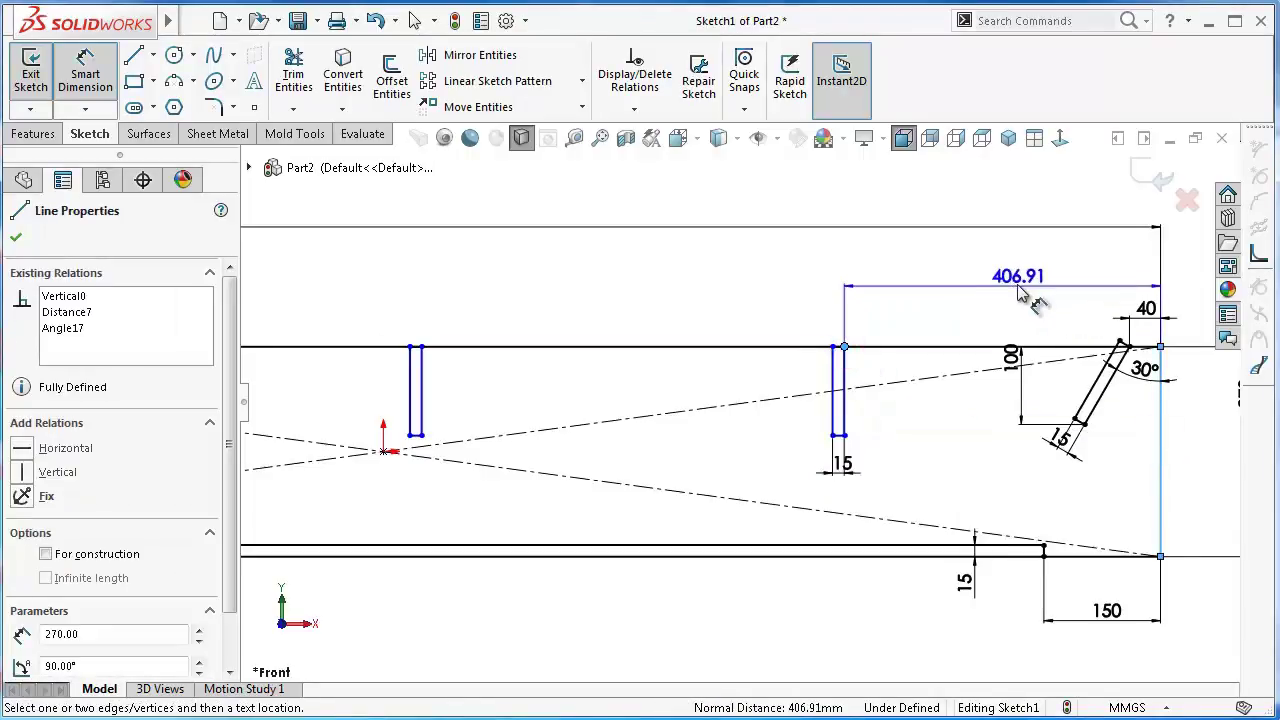
pyautogui.click(1010, 280)
pyautogui.write('320')
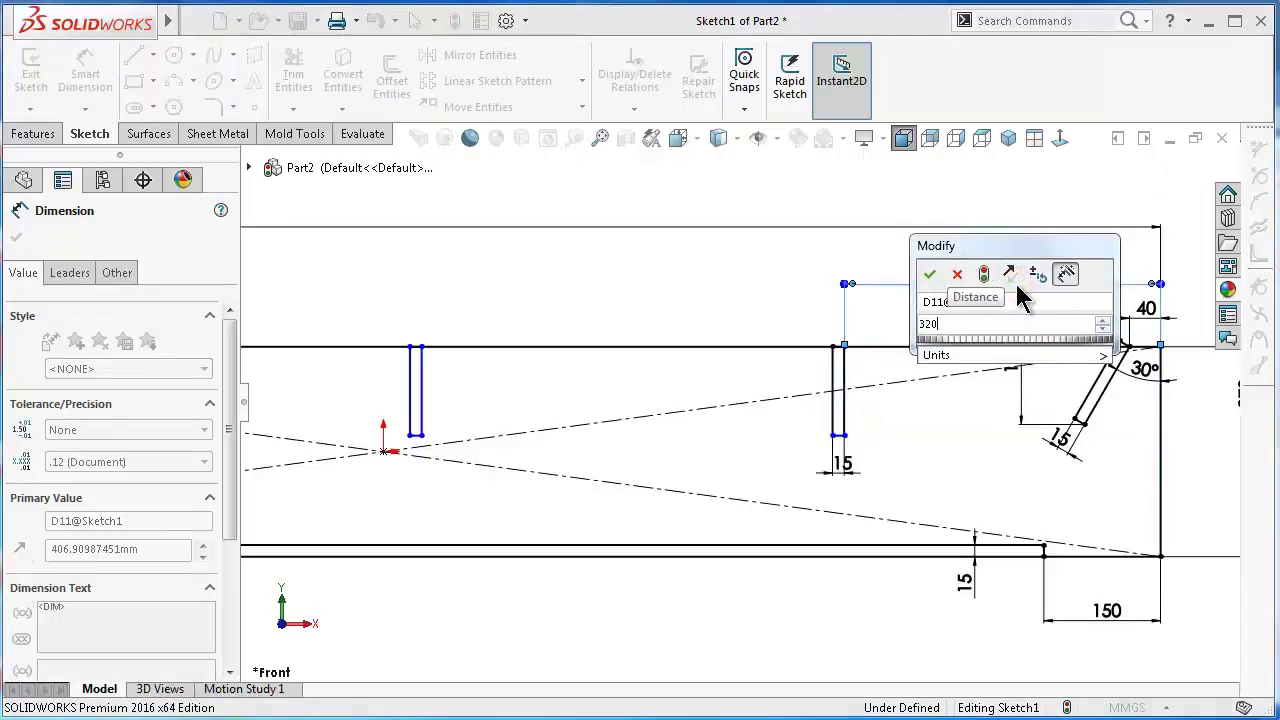
pyautogui.press('Return')
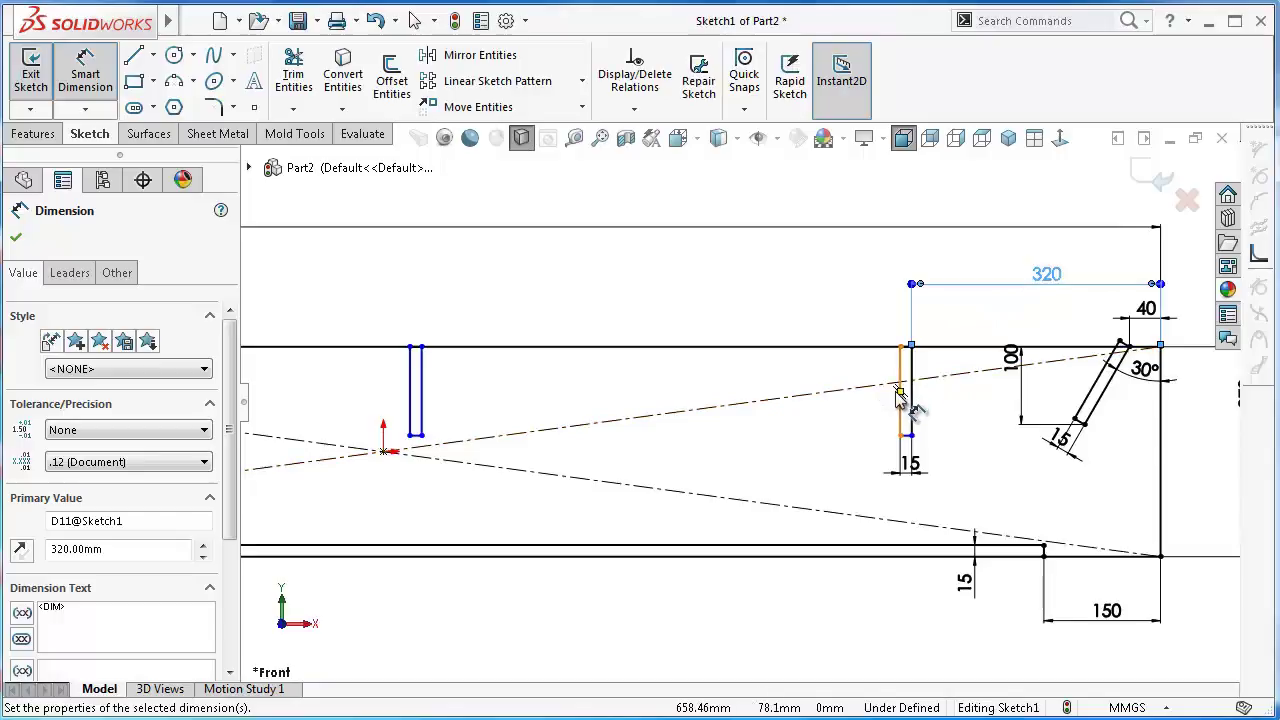
# Set the right slot's depth to 150 mm and its spacing from the middle slot to 630 mm
pyautogui.click(900, 385)
pyautogui.click(849, 368)
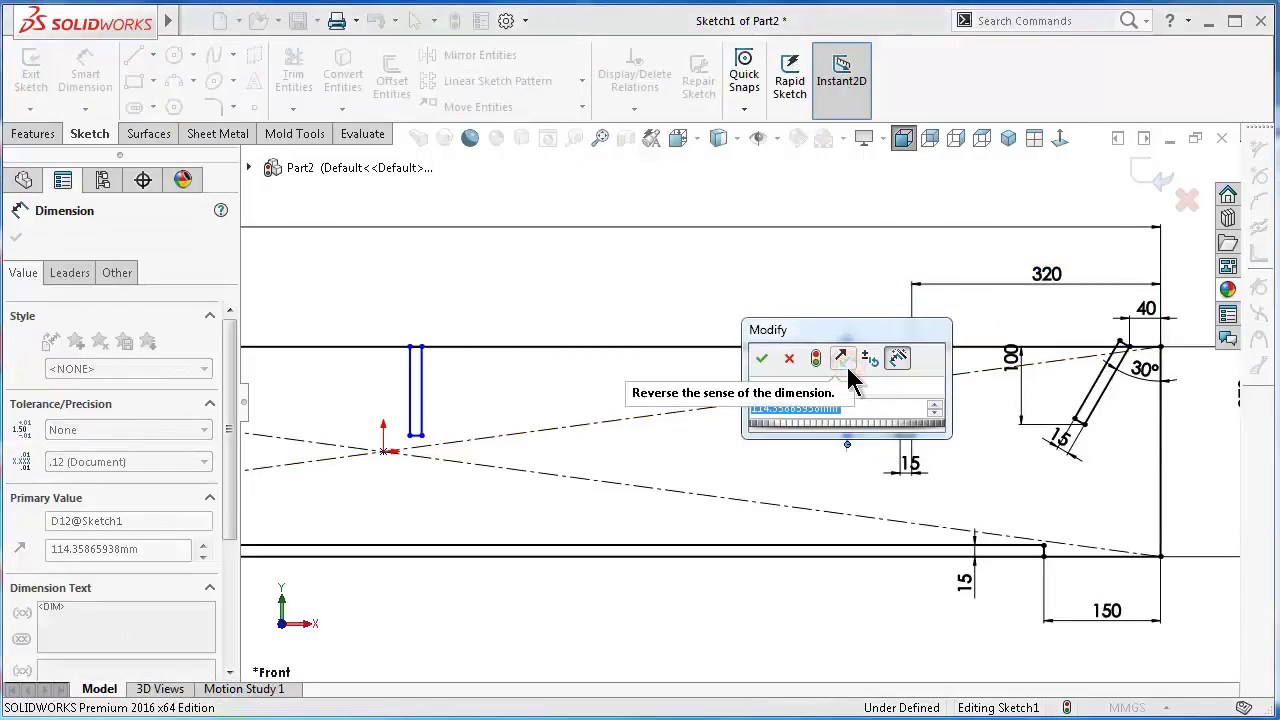
pyautogui.write('150')
pyautogui.press('Return')
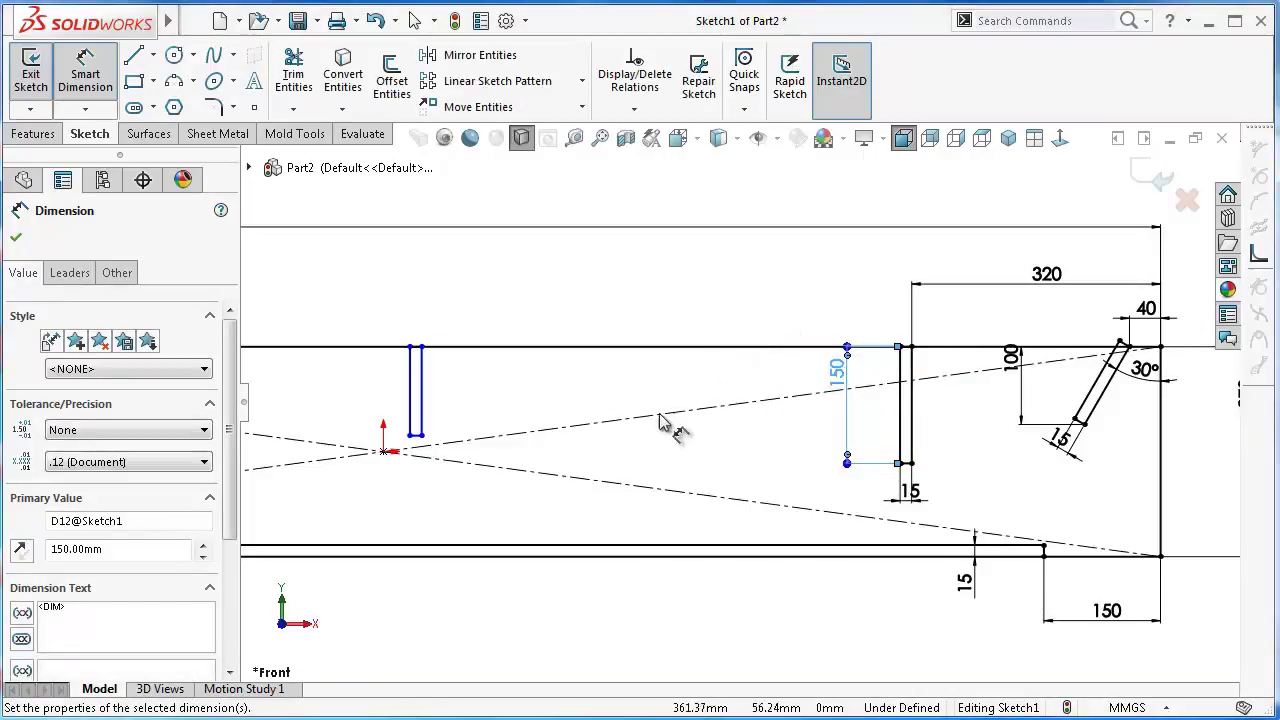
pyautogui.click(421, 378)
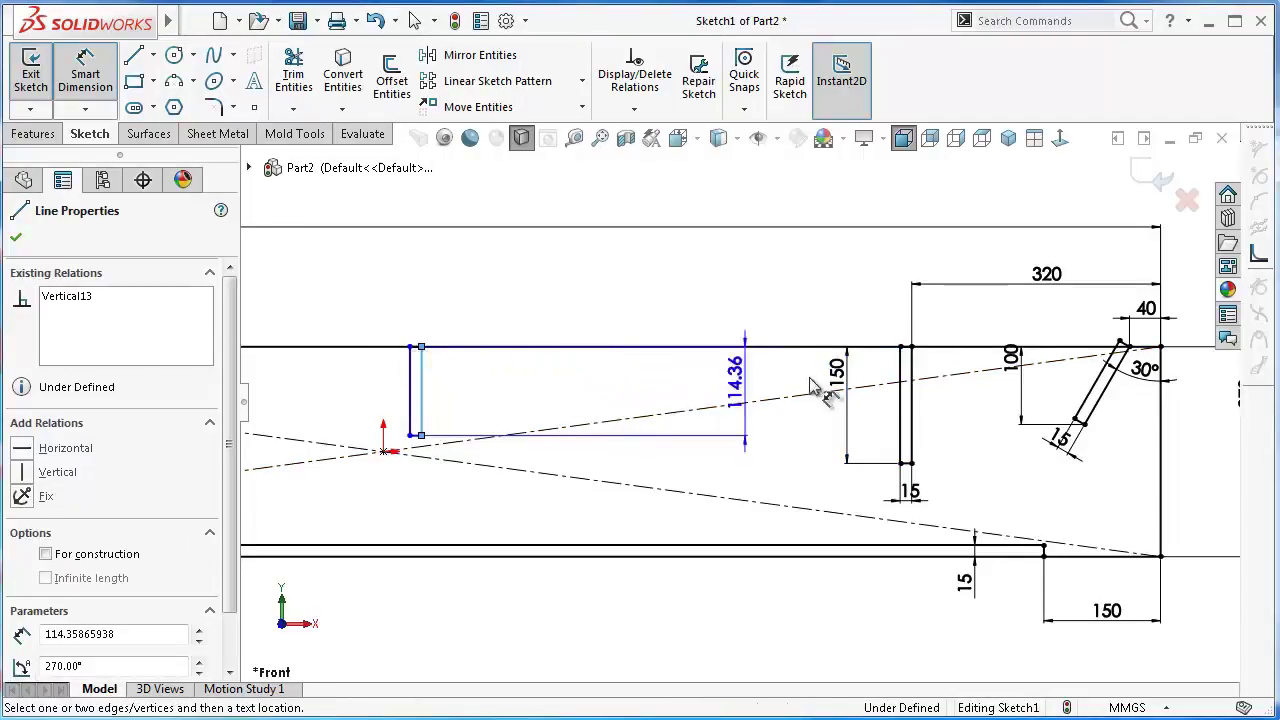
pyautogui.click(899, 372)
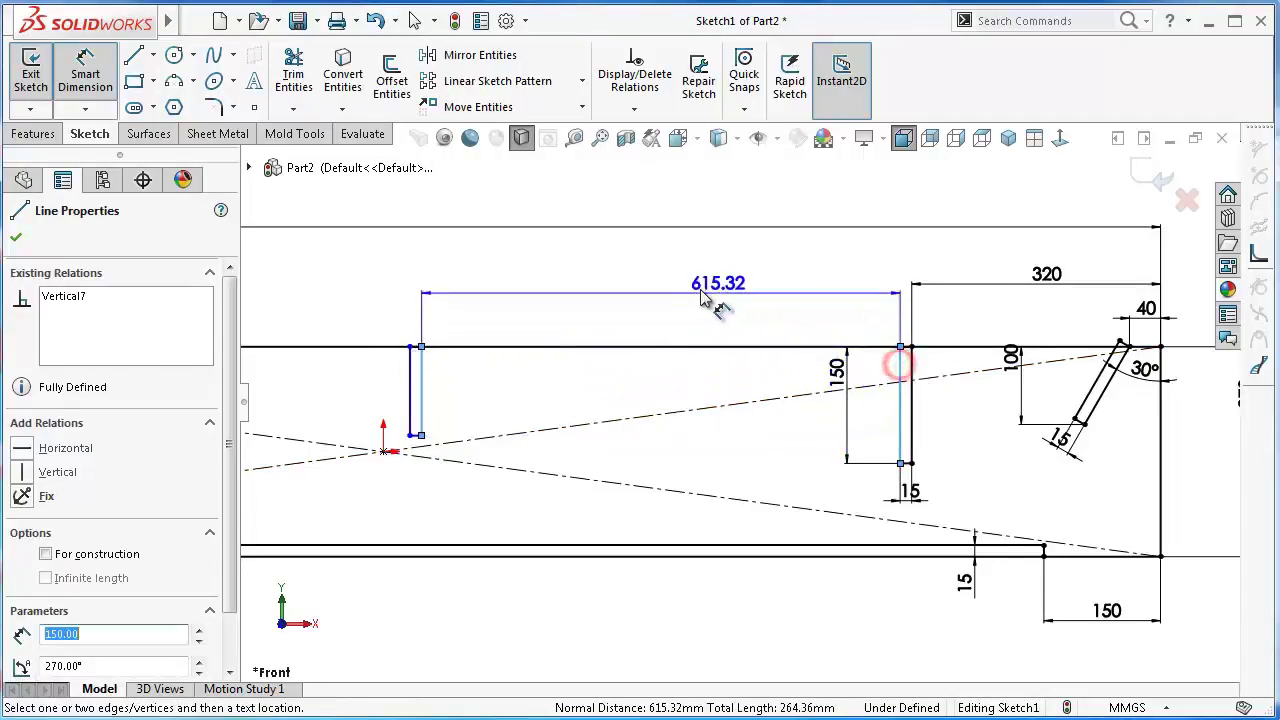
pyautogui.click(686, 297)
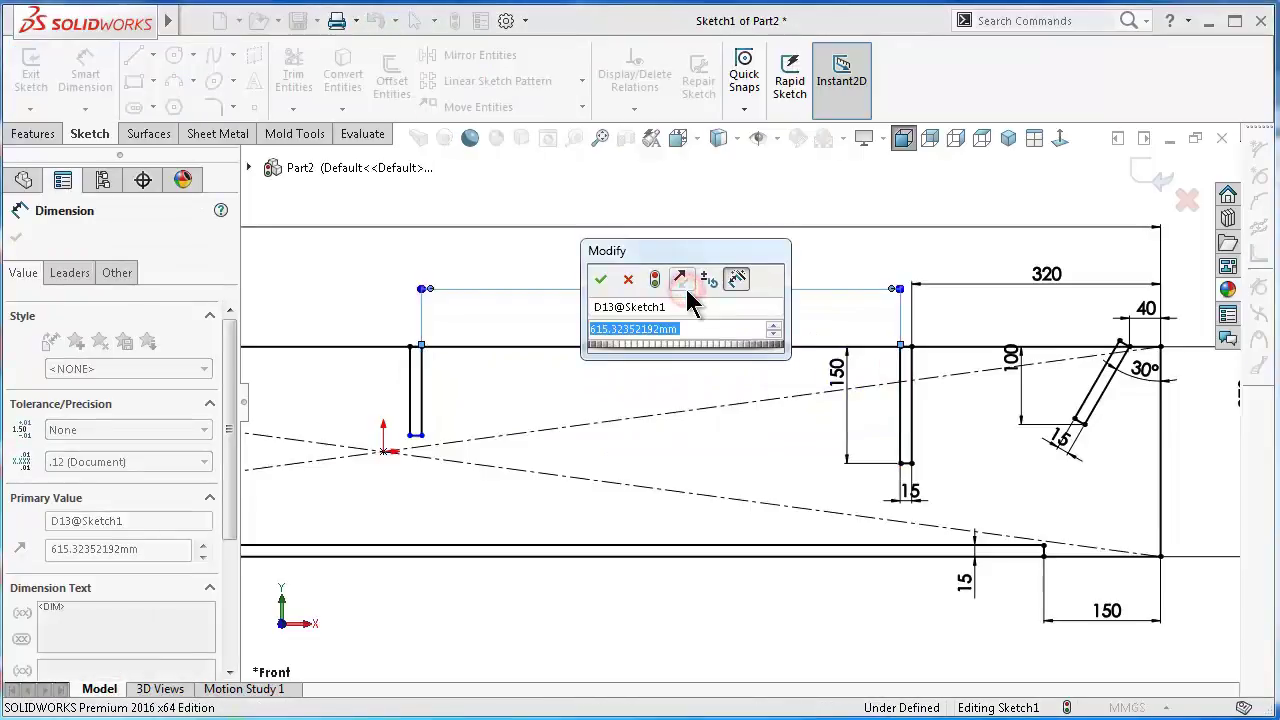
pyautogui.write('630')
pyautogui.press('Return')
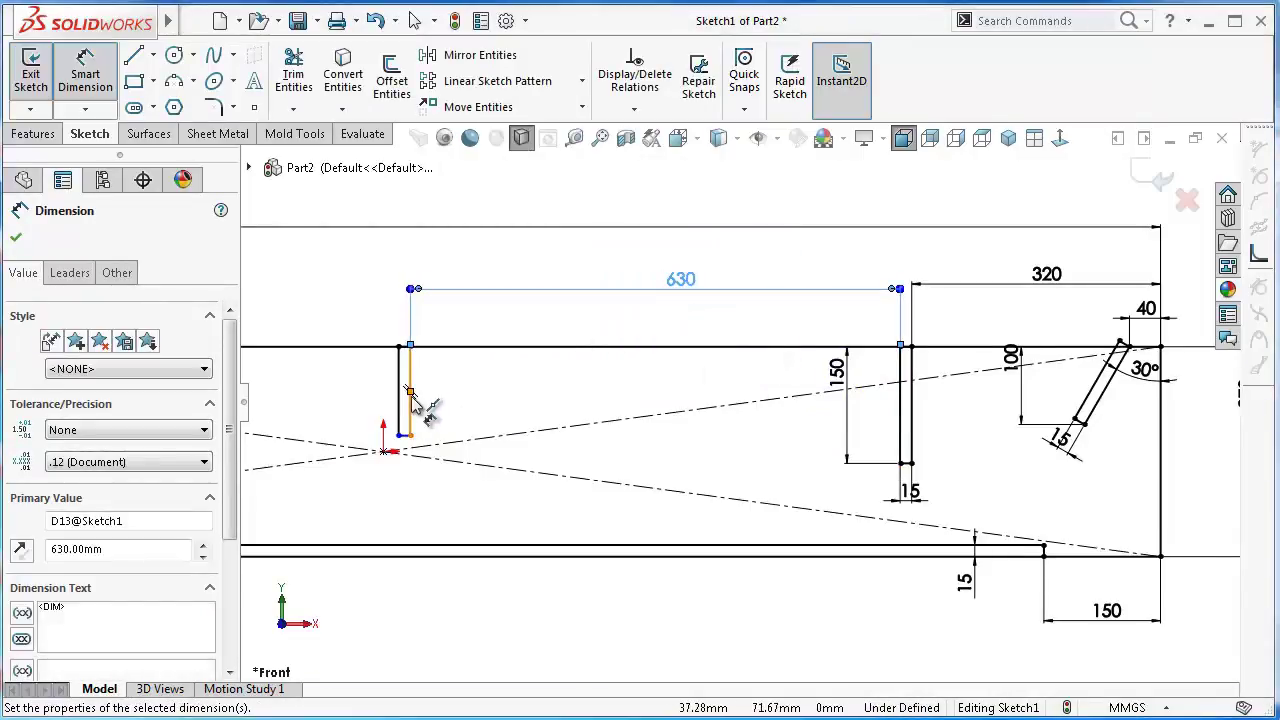
# Add a 630 mm spacing dimension between the left slot and the middle slot
pyautogui.scroll(-1, 400, 393)
pyautogui.scroll(3, 392, 388)
pyautogui.press('z')
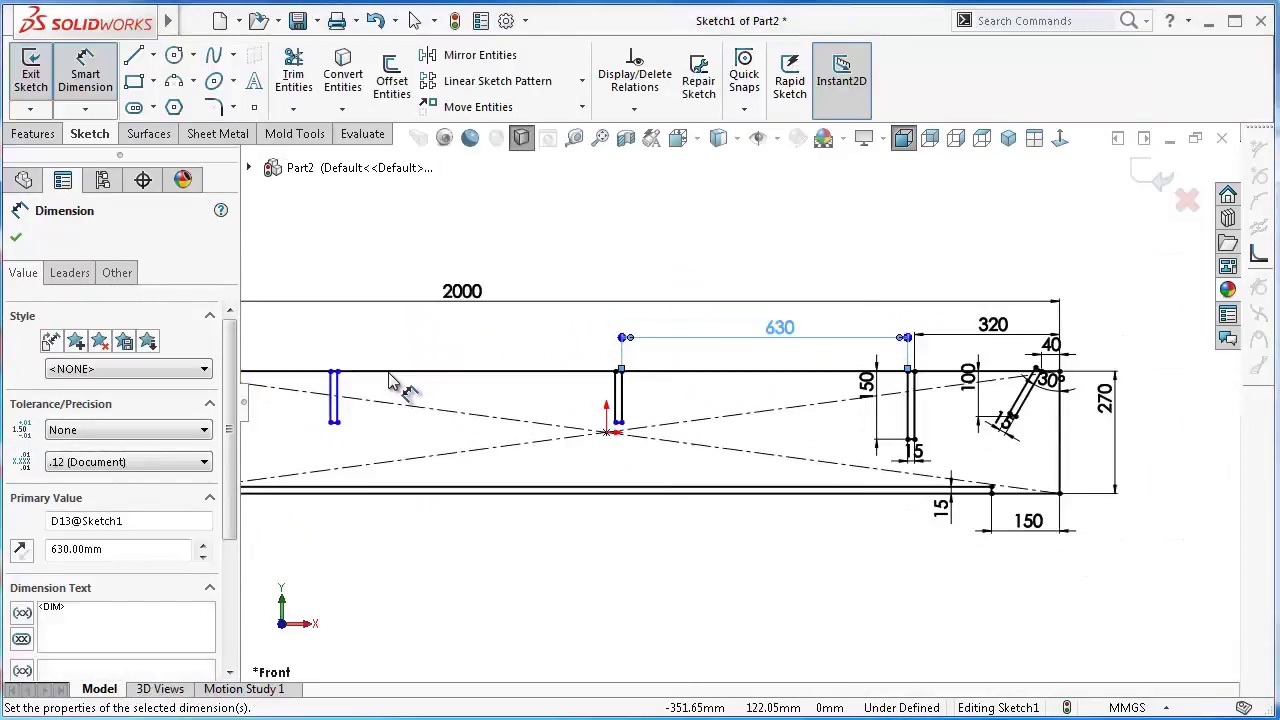
pyautogui.click(336, 392)
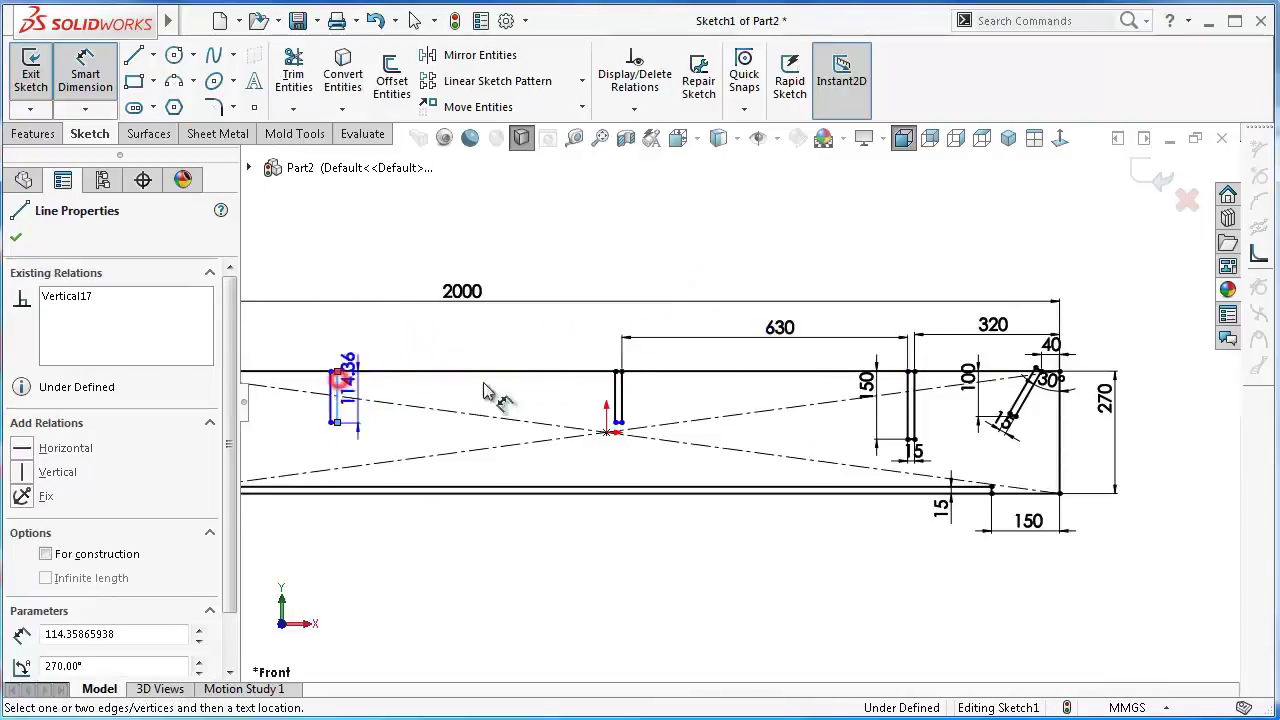
pyautogui.click(620, 400)
pyautogui.click(535, 342)
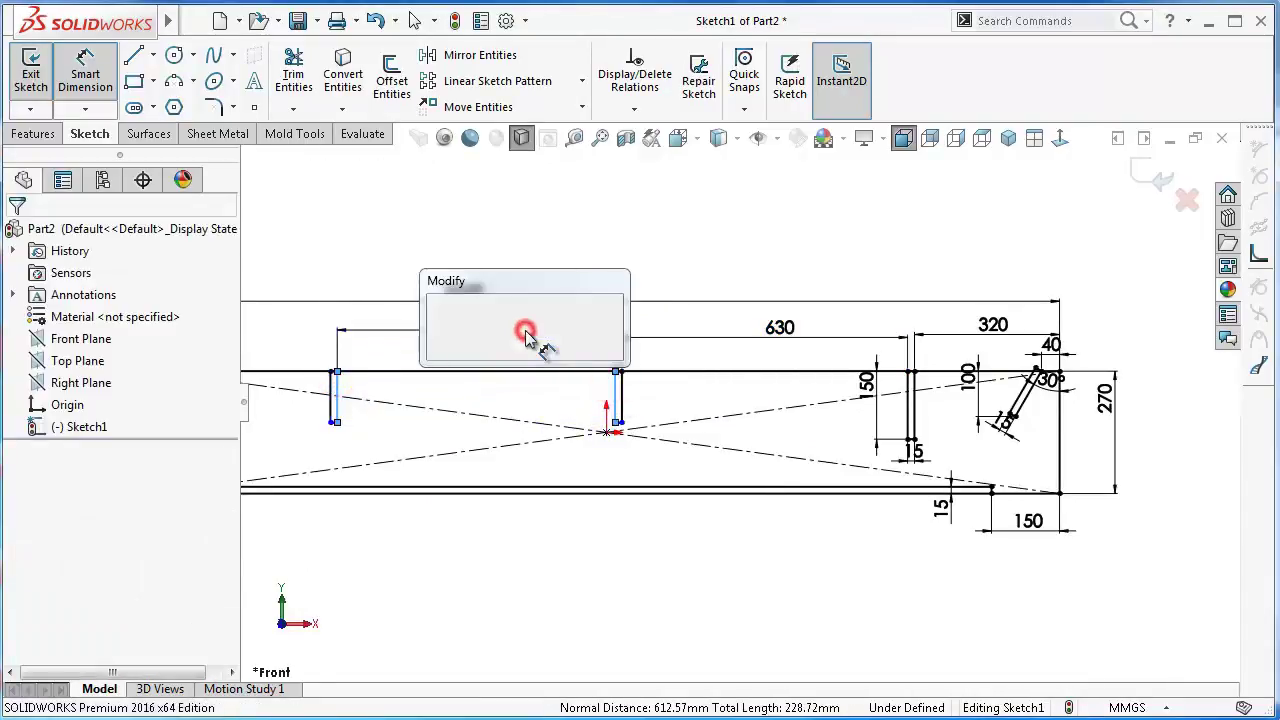
pyautogui.write('630')
pyautogui.press('Return')
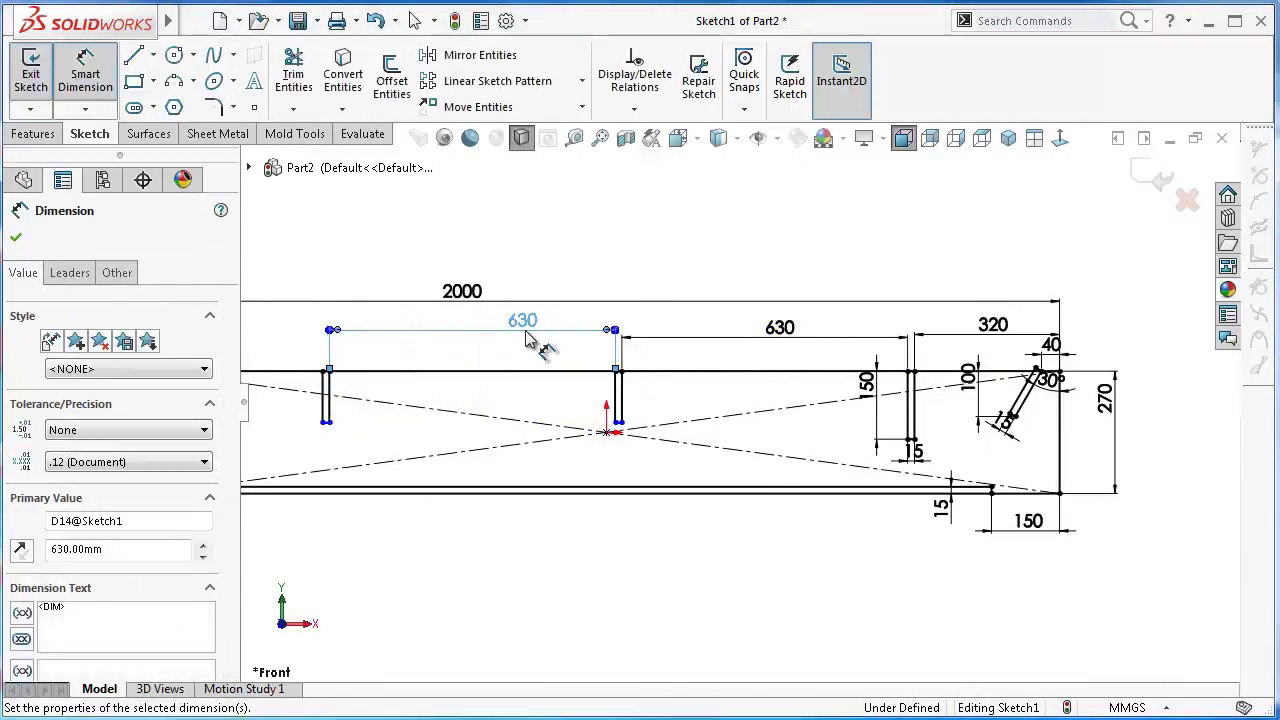
pyautogui.scroll(1, 450, 350)
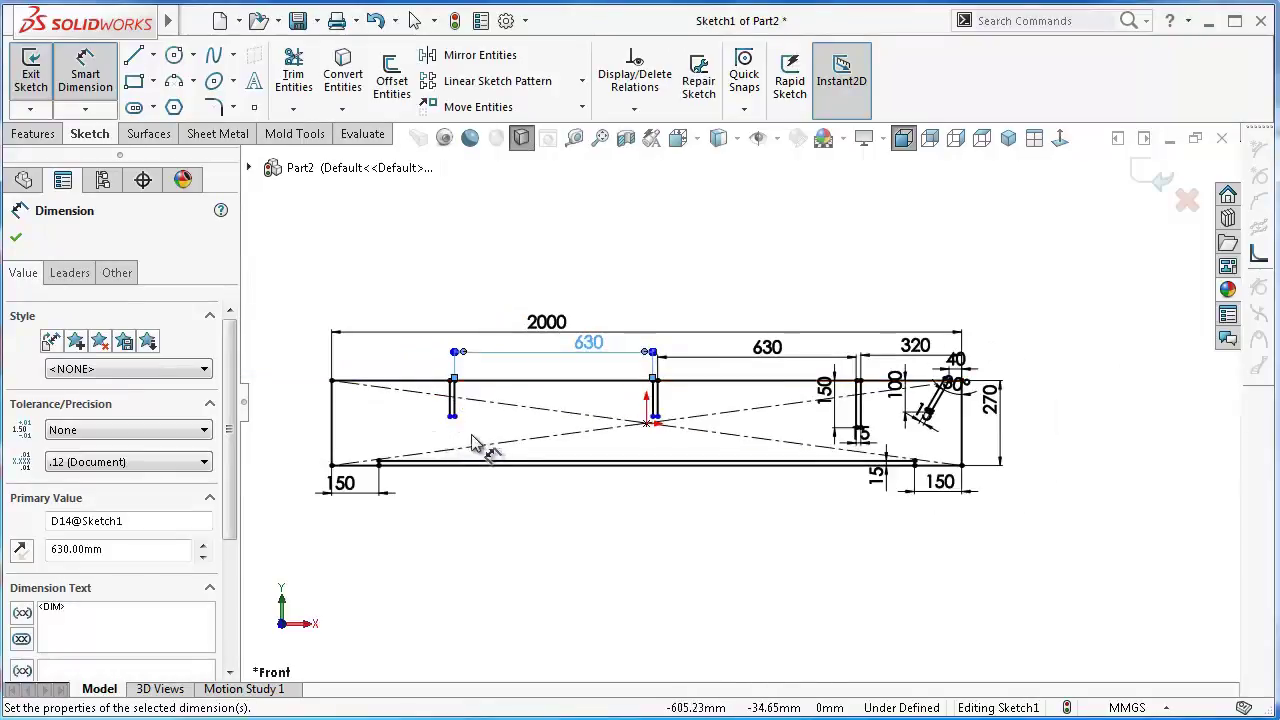
pyautogui.scroll(-2, 480, 440)
# Make the bottom edges of the three slots collinear so the sketch becomes fully defined
pyautogui.press('Escape')
pyautogui.scroll(-2, 497, 420)
pyautogui.scroll(-2, 497, 420)
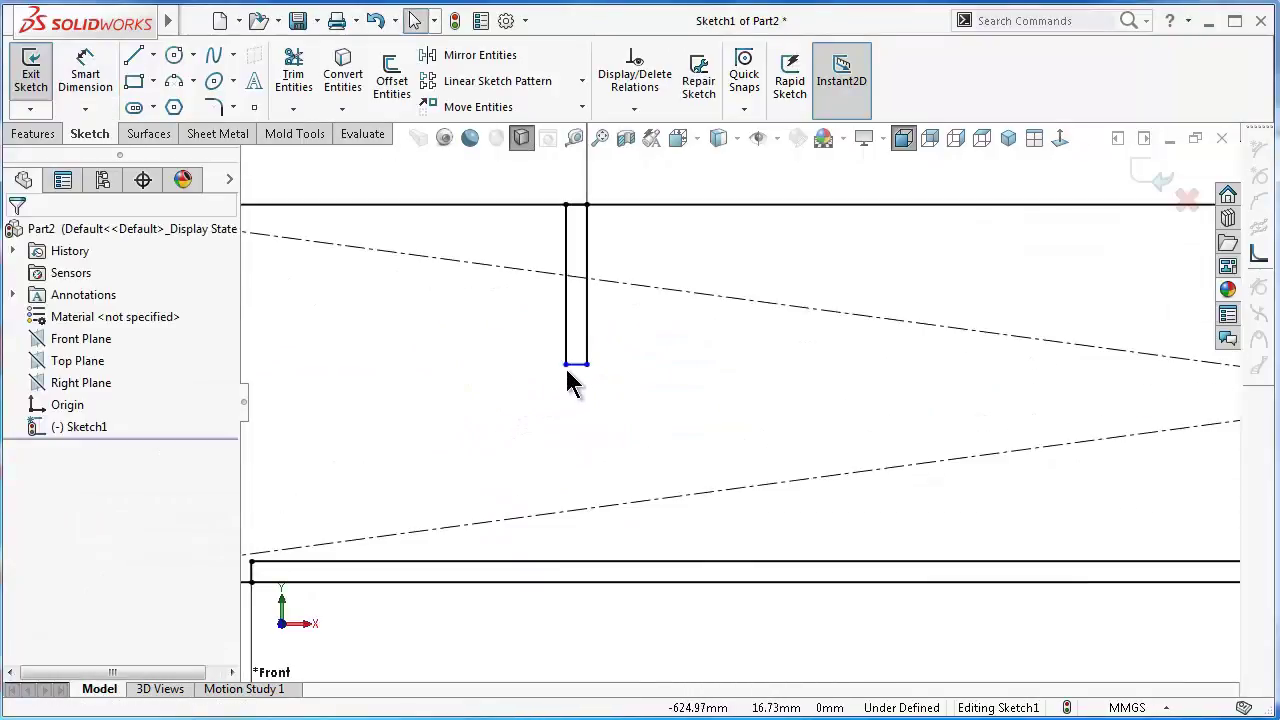
pyautogui.click(578, 365)
pyautogui.scroll(2, 1124, 414)
pyautogui.scroll(-2, 966, 390)
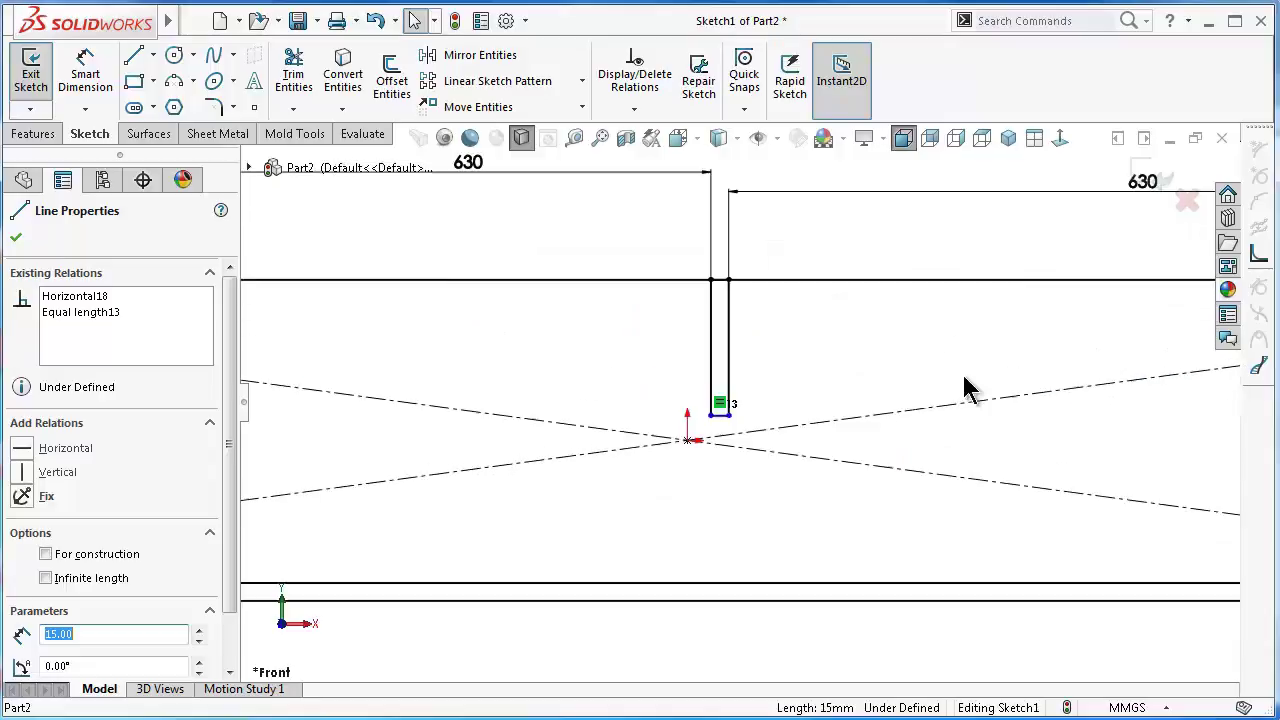
pyautogui.scroll(-2, 660, 458)
pyautogui.keyDown('ctrl'); pyautogui.click(737, 443); pyautogui.keyUp('ctrl')
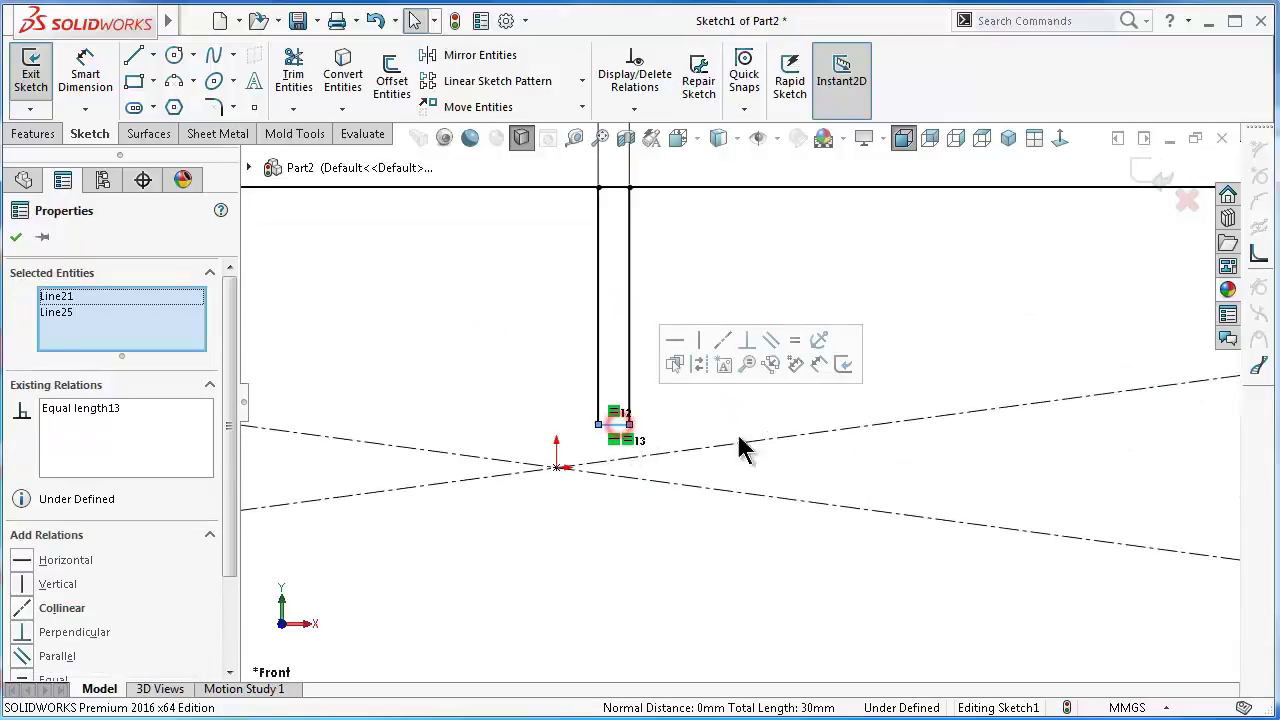
pyautogui.scroll(2, 991, 451)
pyautogui.scroll(2, 1086, 423)
pyautogui.scroll(-4, 1095, 447)
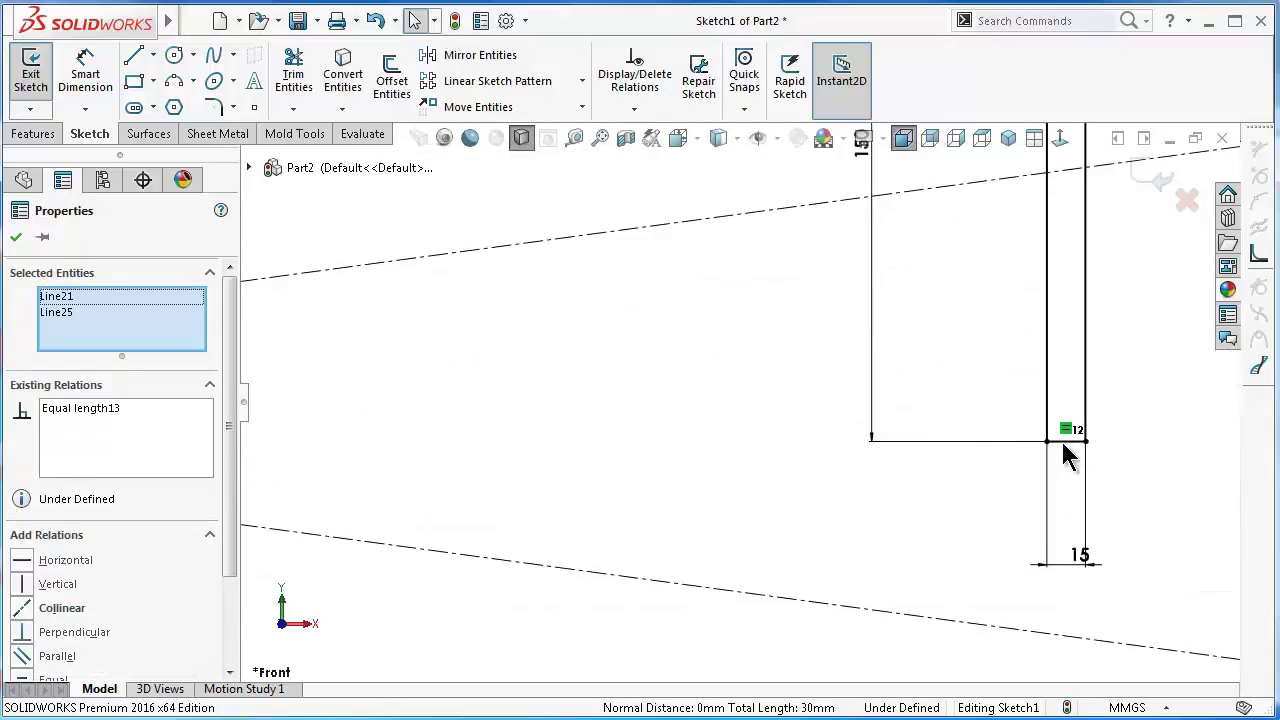
pyautogui.keyDown('ctrl'); pyautogui.click(1066, 441); pyautogui.keyUp('ctrl')
pyautogui.scroll(1, 1015, 325)
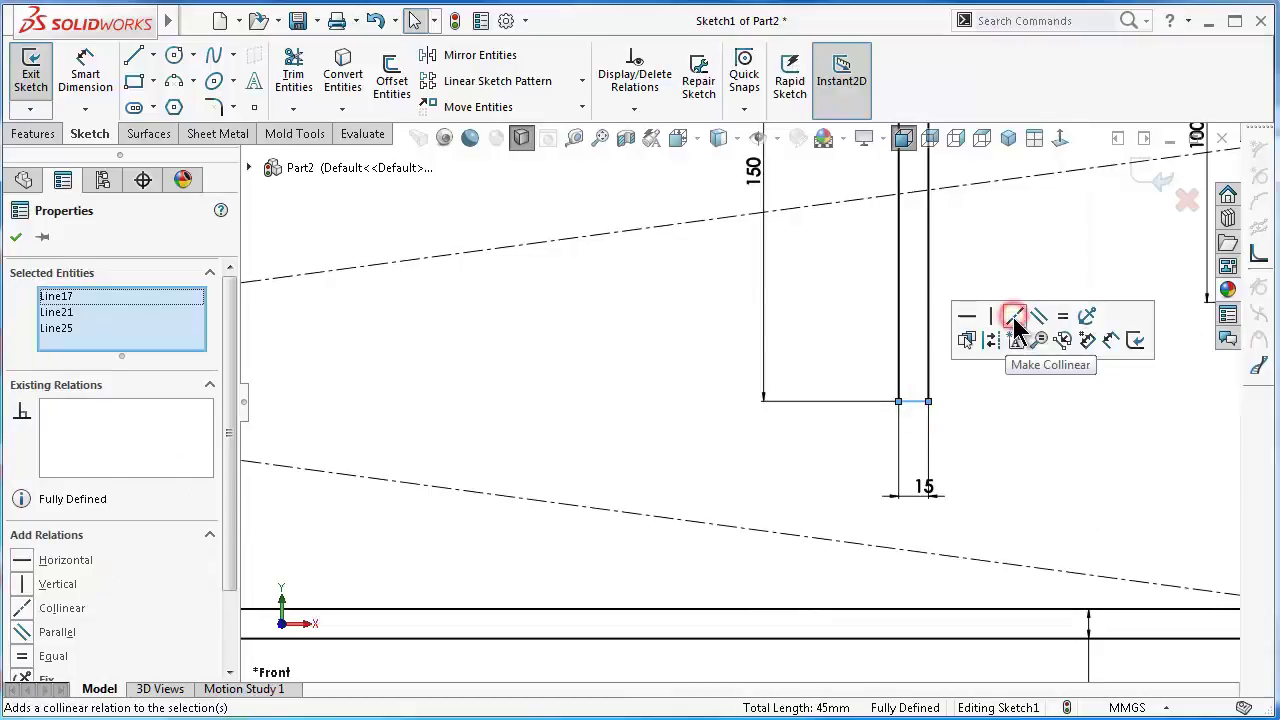
pyautogui.click(691, 380)
pyautogui.scroll(1, 640, 378)
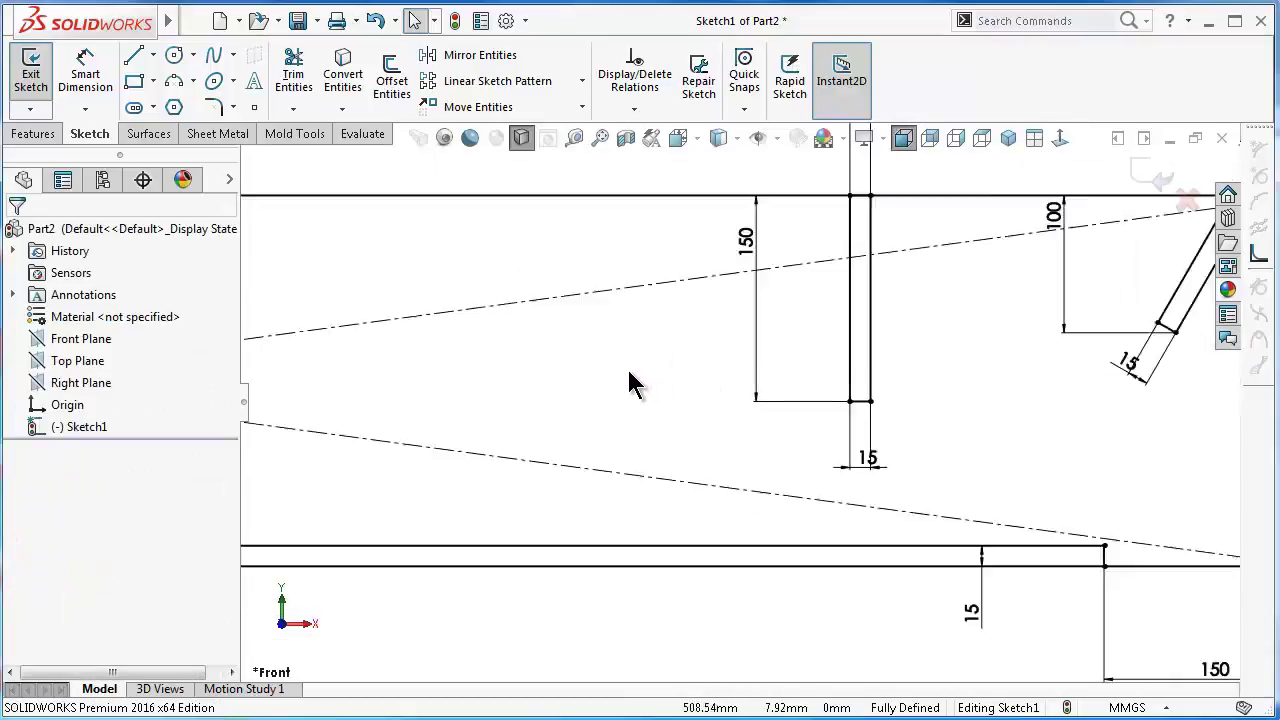
pyautogui.scroll(2, 600, 380)
pyautogui.scroll(1, 520, 375)
pyautogui.scroll(2, 500, 368)
pyautogui.scroll(-1, 395, 375)
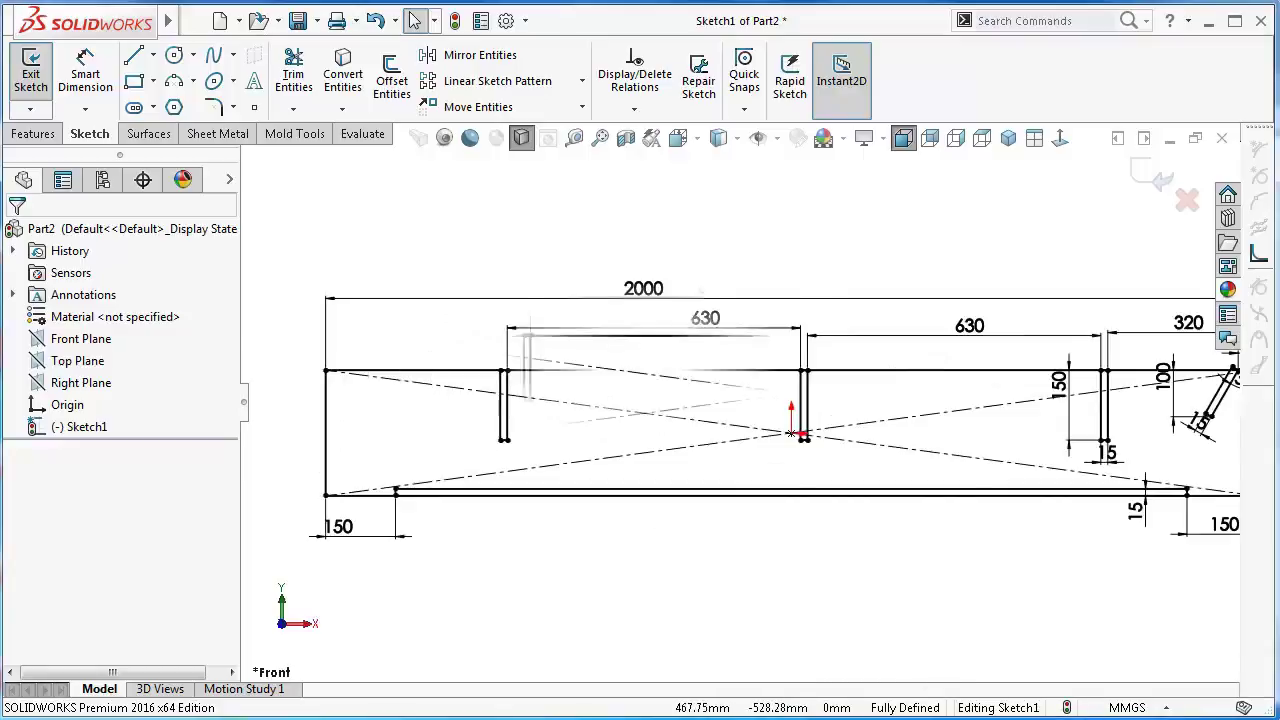
pyautogui.scroll(1, 585, 423)
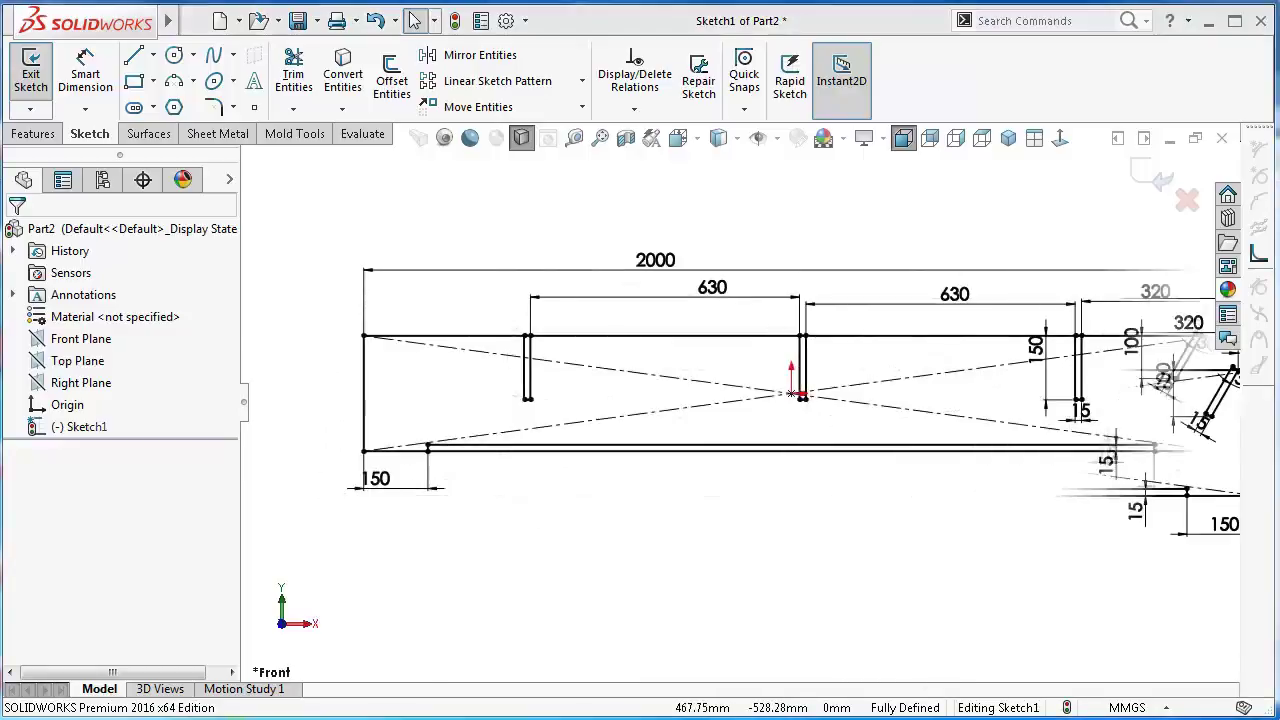
# Draw a shallow three-point arc from the left bottom endpoint to the right bottom endpoint
pyautogui.click(174, 88)
pyautogui.scroll(-2, 590, 460)
pyautogui.scroll(-1, 600, 460)
pyautogui.scroll(1, 365, 403)
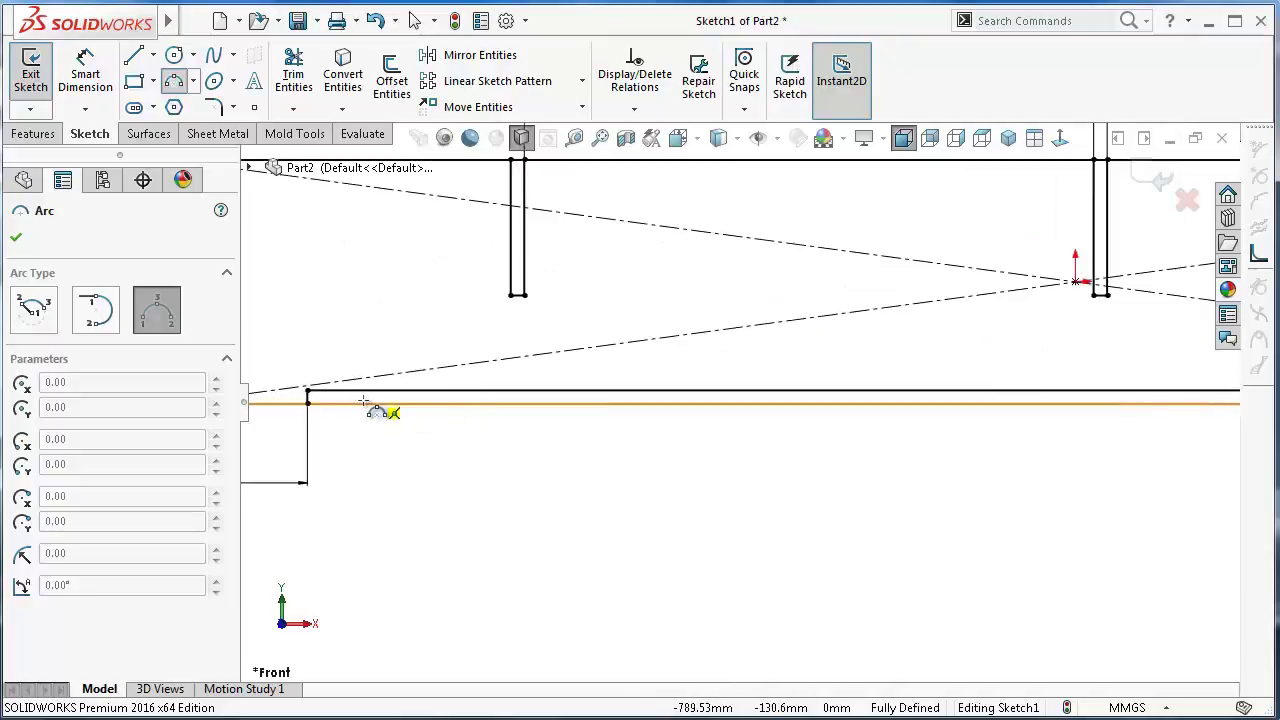
pyautogui.click(306, 388)
pyautogui.scroll(1, 1071, 400)
pyautogui.scroll(2, 1075, 395)
pyautogui.scroll(1, 1100, 390)
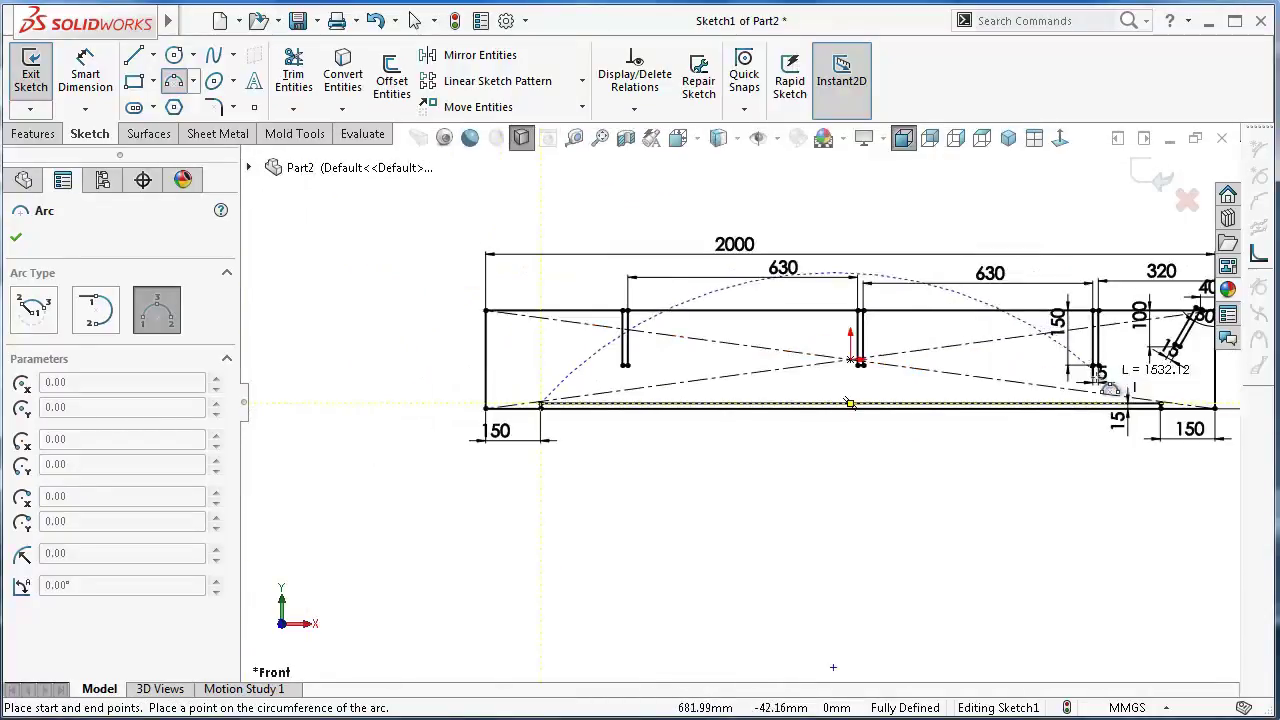
pyautogui.scroll(-1, 1108, 390)
pyautogui.scroll(-1, 1057, 394)
pyautogui.scroll(-1, 1085, 470)
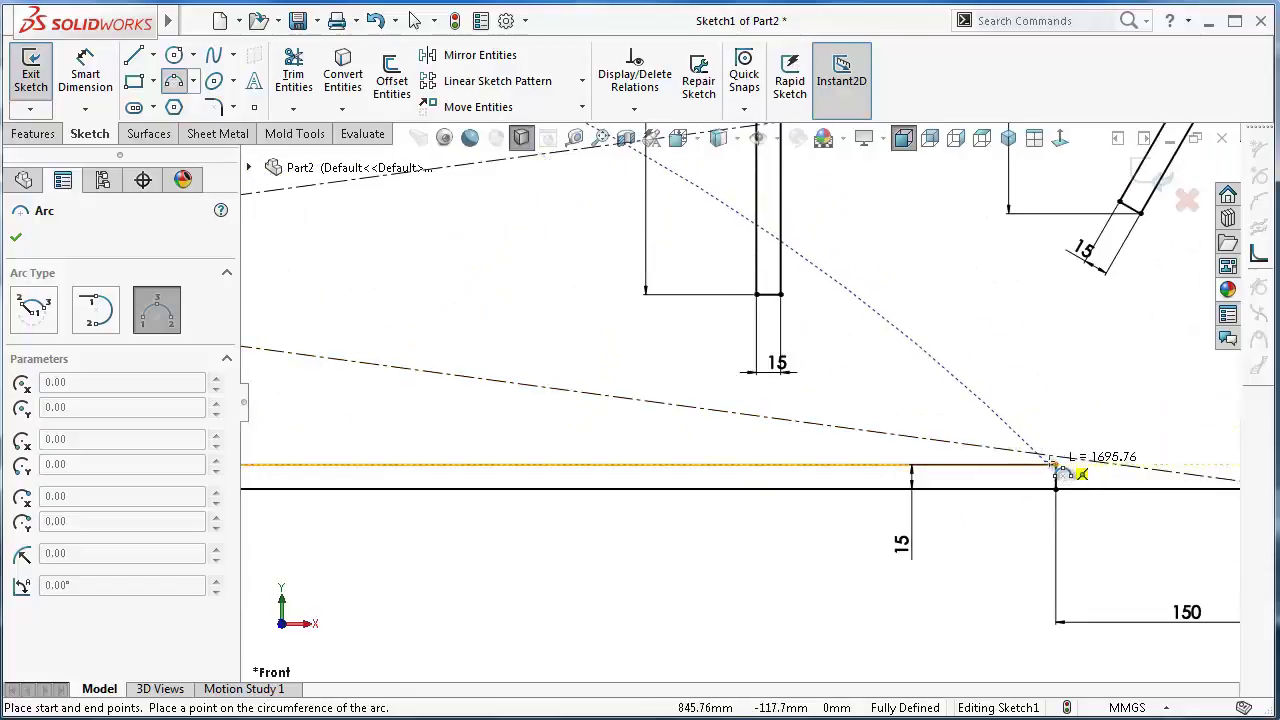
pyautogui.click(1055, 465)
pyautogui.scroll(1, 990, 460)
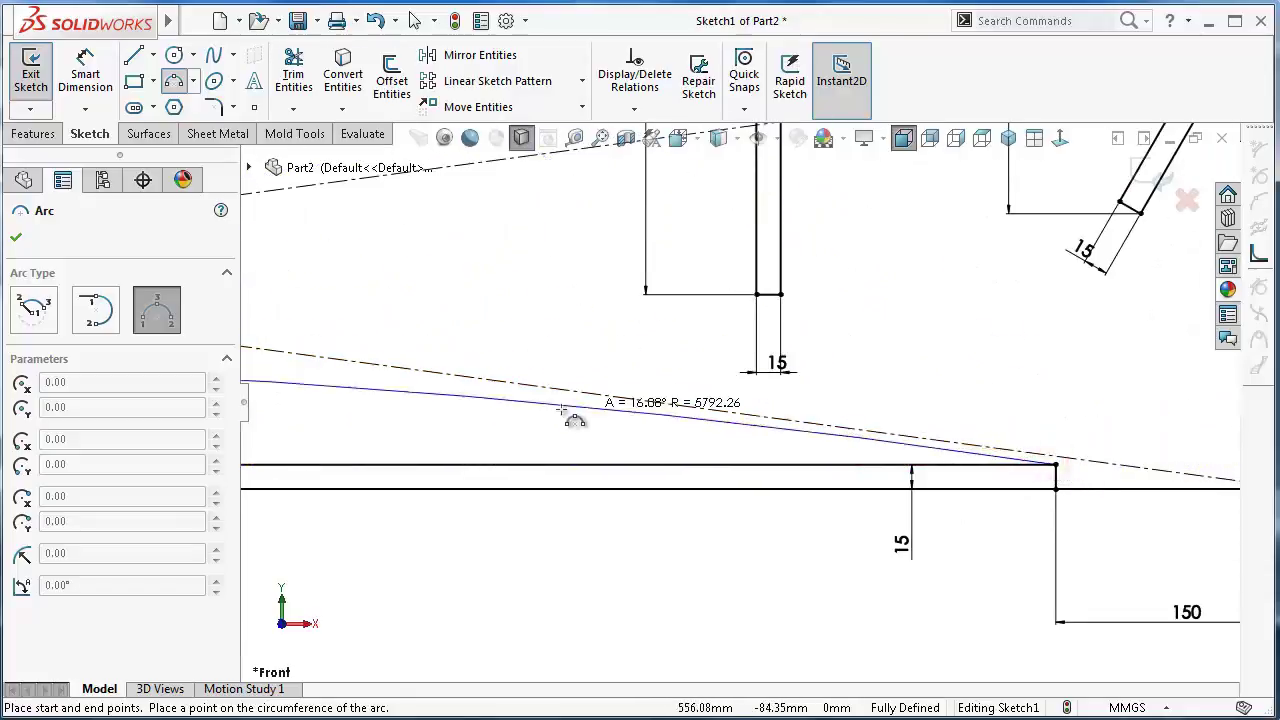
pyautogui.scroll(1, 520, 424)
pyautogui.scroll(1, 440, 422)
pyautogui.scroll(1, 407, 414)
pyautogui.scroll(1, 458, 438)
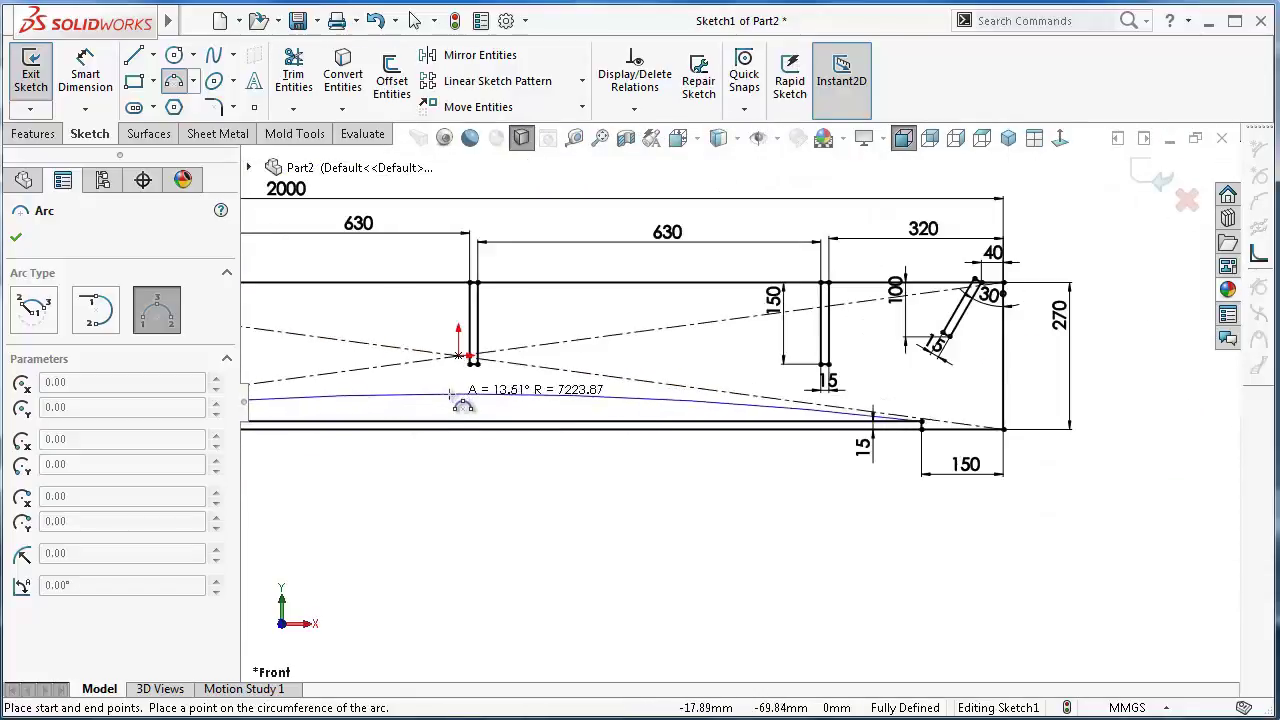
pyautogui.click(448, 410)
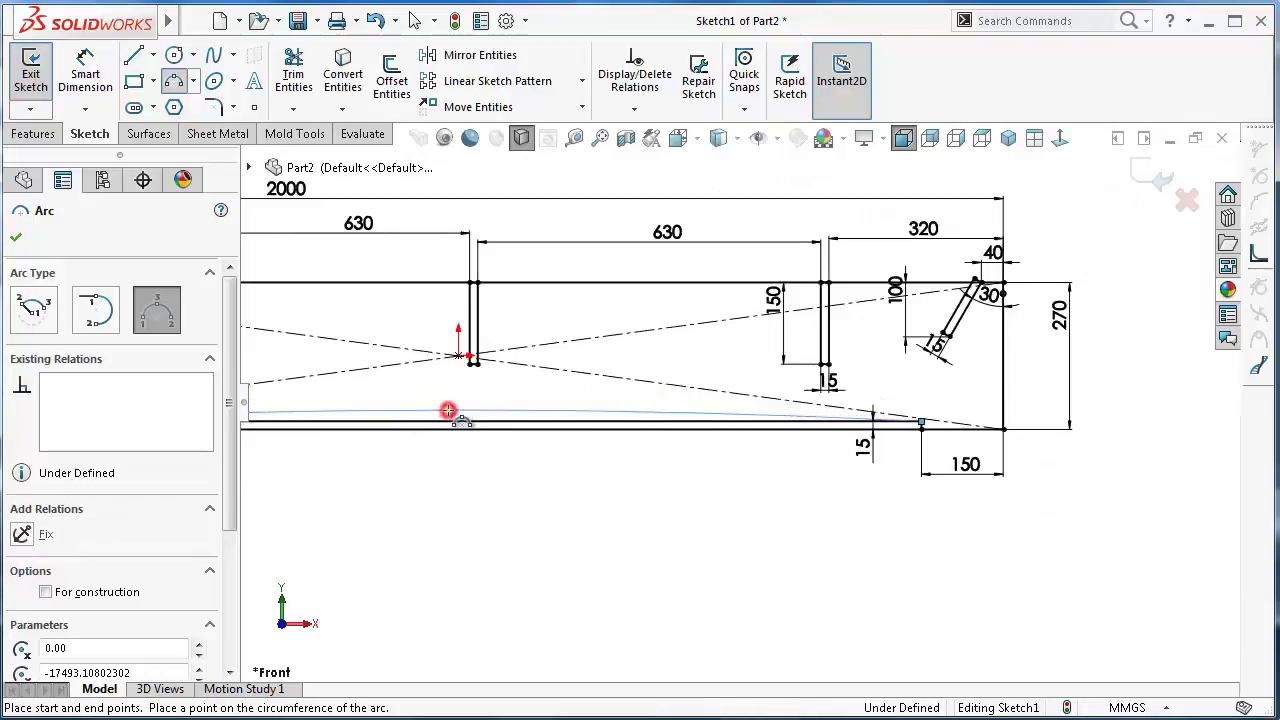
# Dimension the arc's radius as 17500 mm
pyautogui.moveTo(520, 565); pyautogui.dragTo(521, 455, button='right')
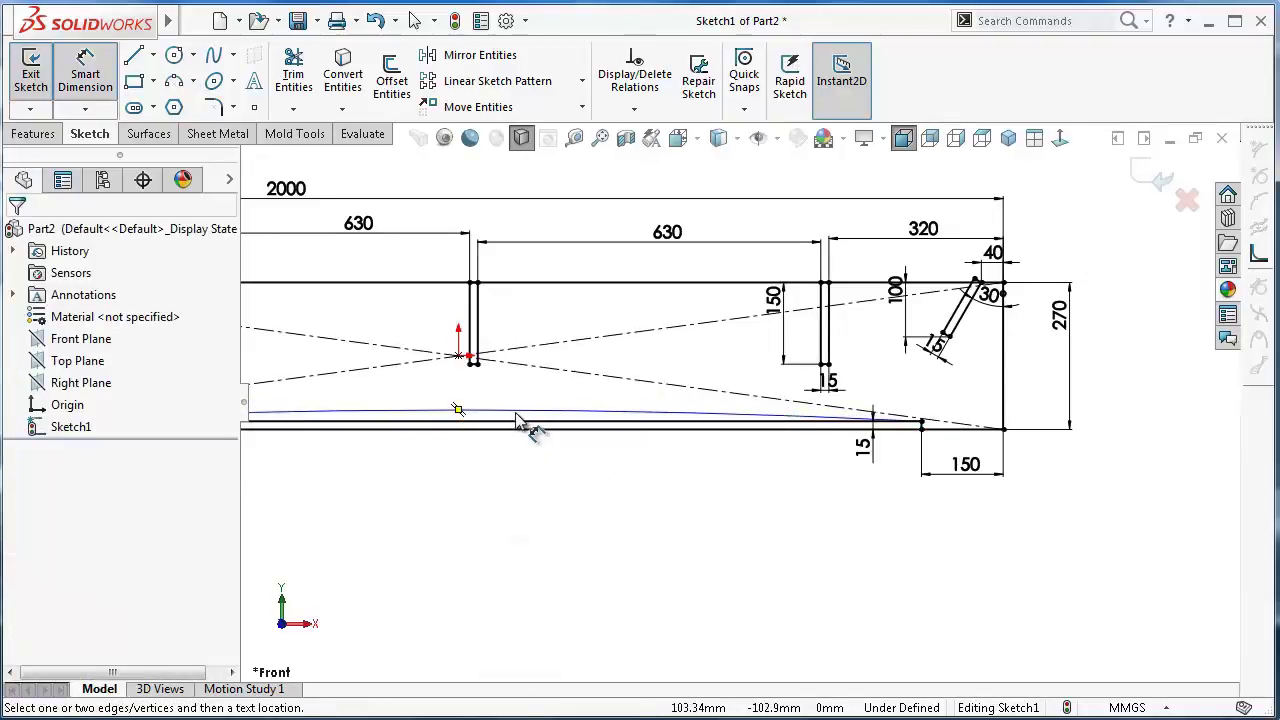
pyautogui.click(518, 420)
pyautogui.click(600, 434)
pyautogui.scroll(-1, 600, 434)
pyautogui.scroll(2, 585, 436)
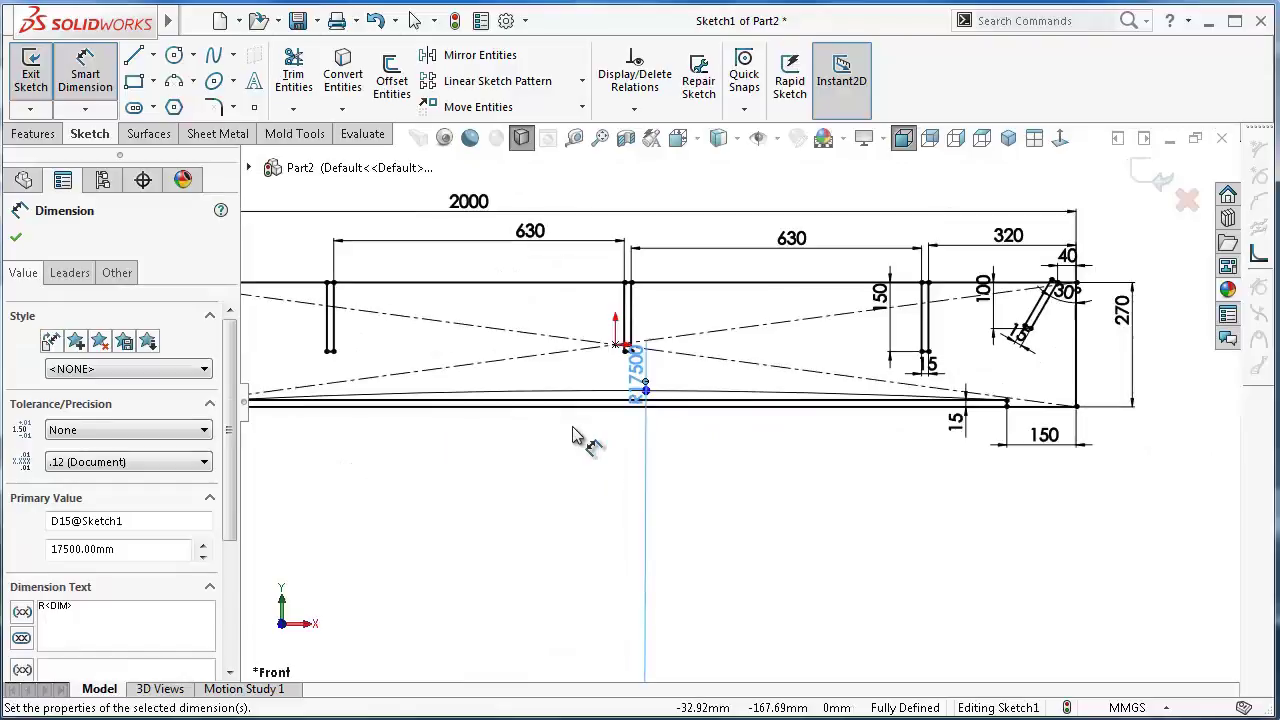
pyautogui.scroll(2, 578, 437)
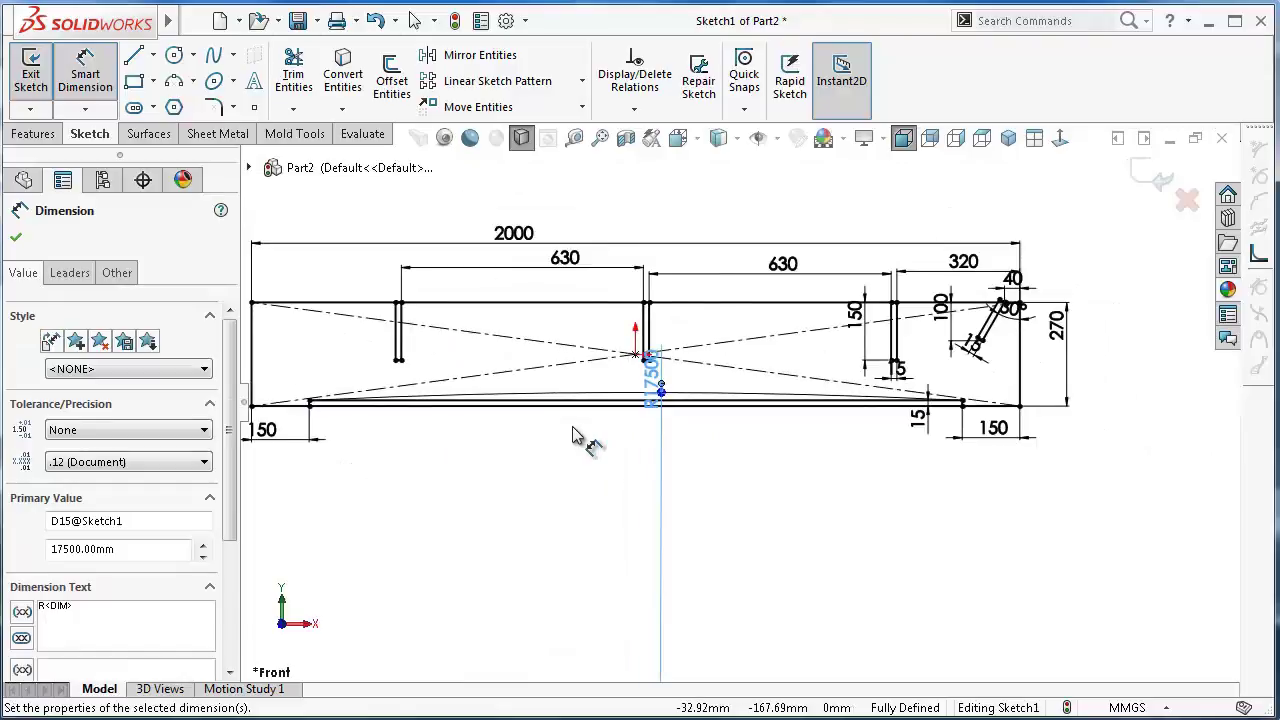
# Extrude the closed panel region 15 mm thick with Mid Plane, creating Boss-Extrude2
pyautogui.click(18, 240)
pyautogui.click(31, 133)
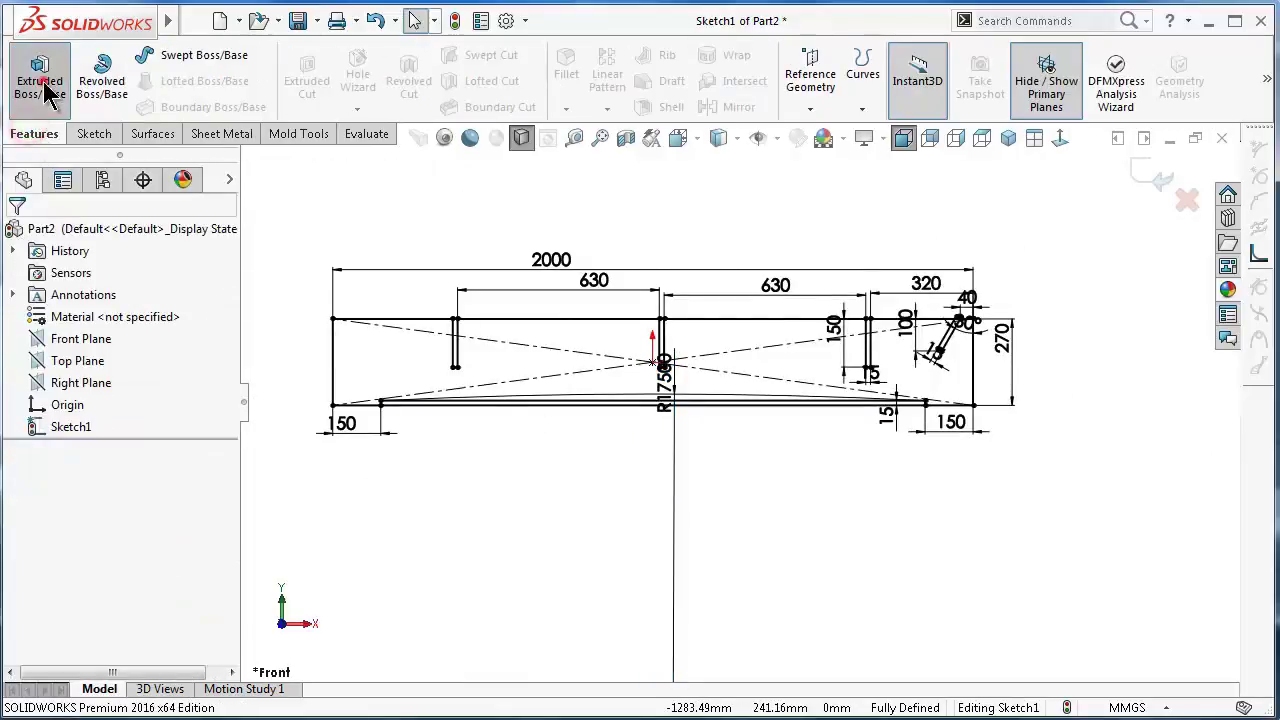
pyautogui.click(40, 85)
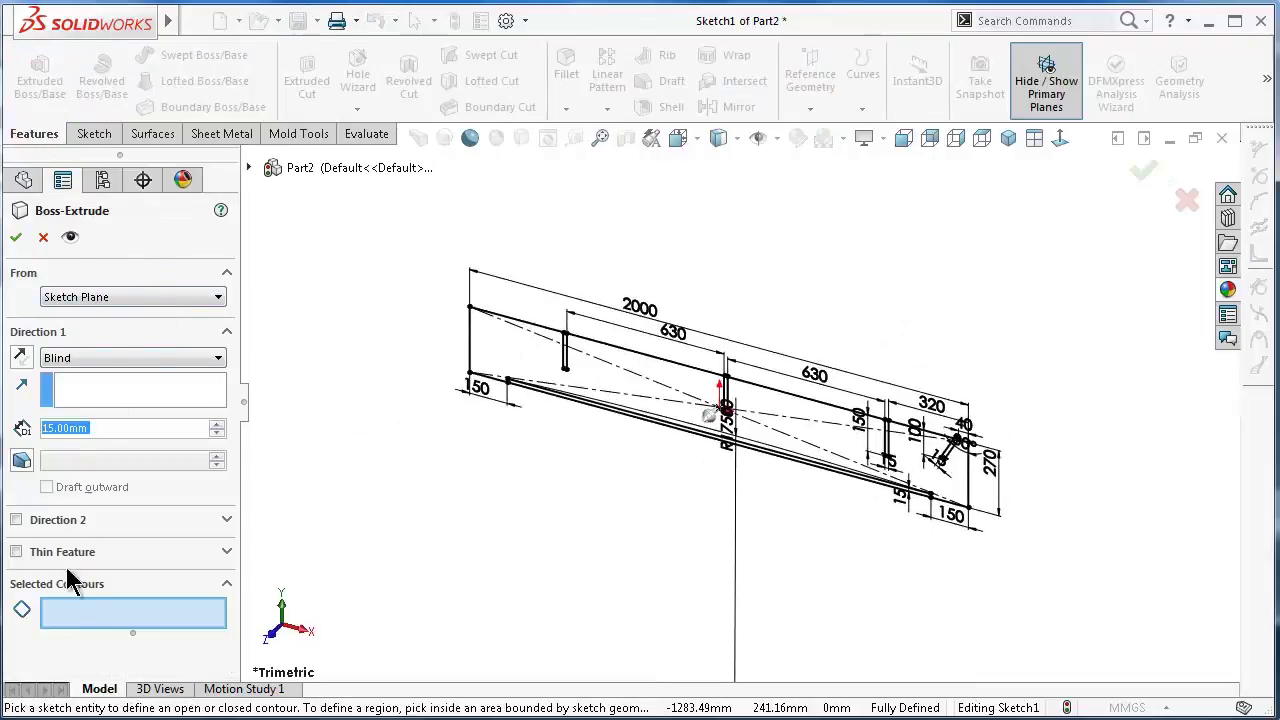
pyautogui.click(96, 608)
pyautogui.click(492, 338)
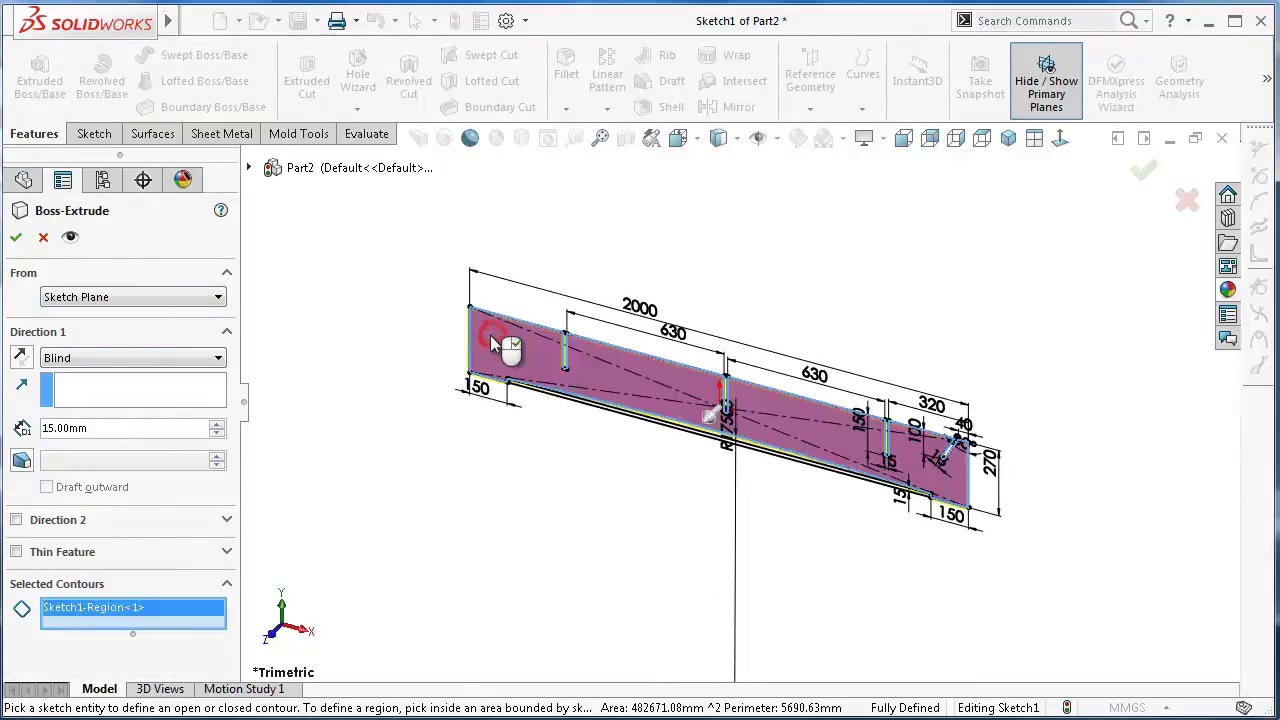
pyautogui.click(83, 358)
pyautogui.click(80, 440)
pyautogui.click(15, 237)
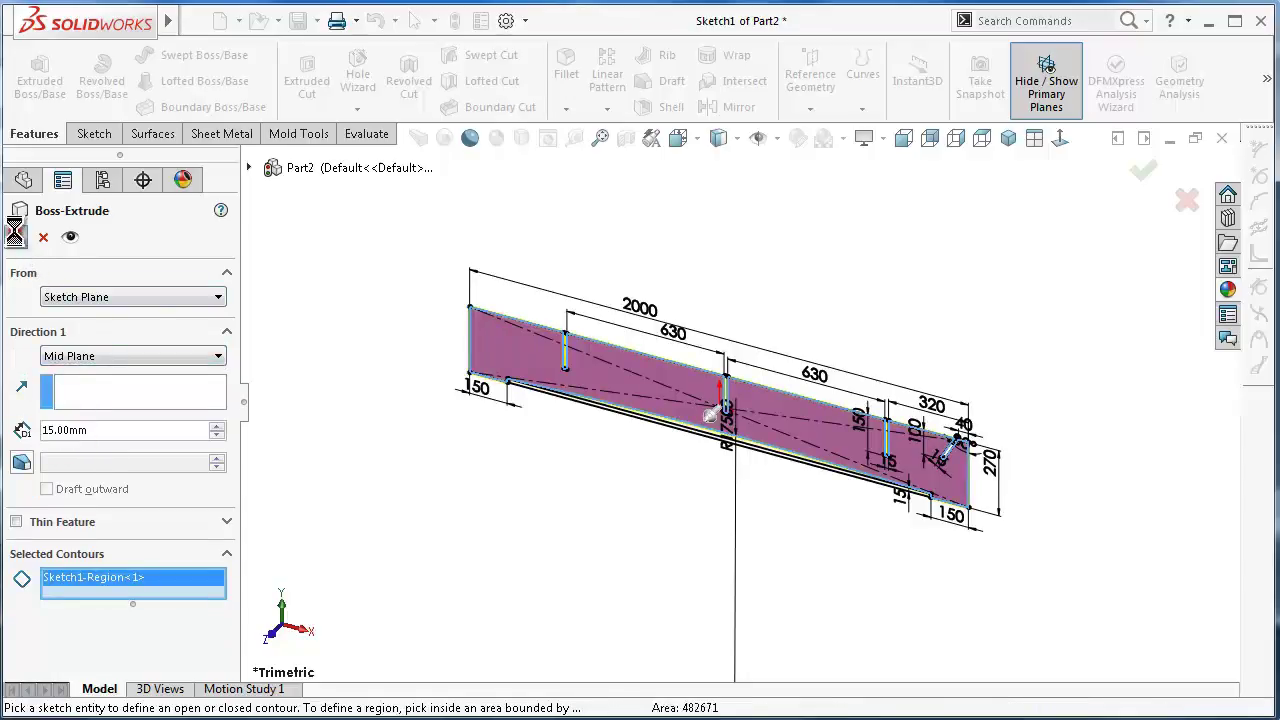
pyautogui.moveTo(663, 577)
pyautogui.mouseDown(button='middle')
pyautogui.moveTo(742, 467)
pyautogui.moveTo(771, 337)
pyautogui.moveTo(737, 377)
pyautogui.moveTo(718, 438)
pyautogui.moveTo(800, 394)
pyautogui.moveTo(720, 440)
pyautogui.moveTo(452, 288)
pyautogui.mouseUp(button='middle')
pyautogui.scroll(-2, 797, 404)
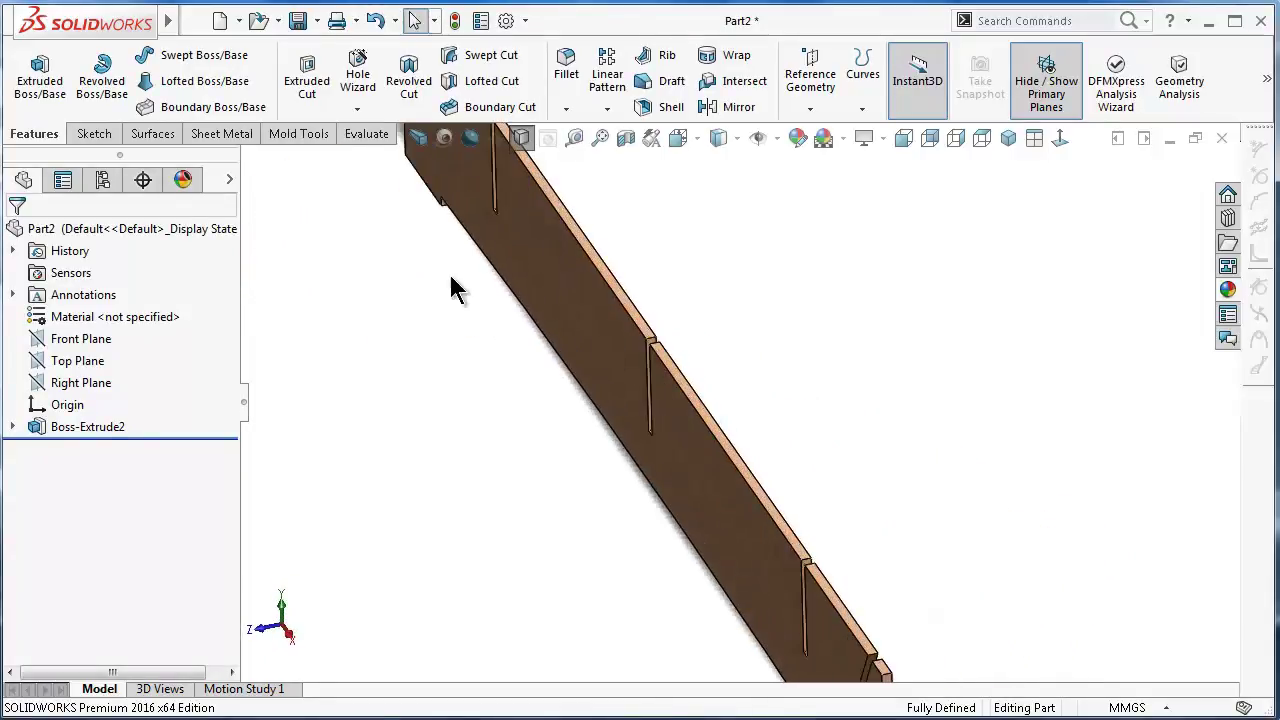
# Start a fillet with a 5 mm radius
pyautogui.click(567, 62)
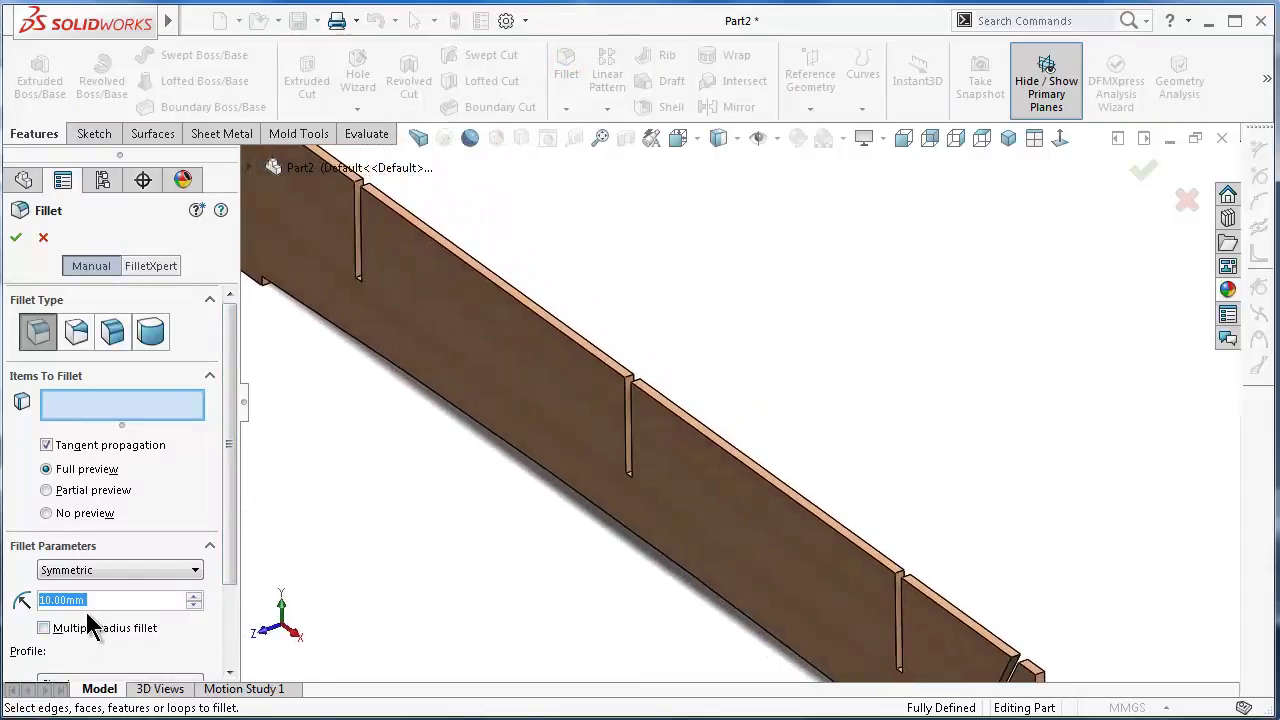
pyautogui.write('5.5')
pyautogui.press('Return')
pyautogui.scroll(-5, 735, 465)
pyautogui.write('5')
pyautogui.press('Return')
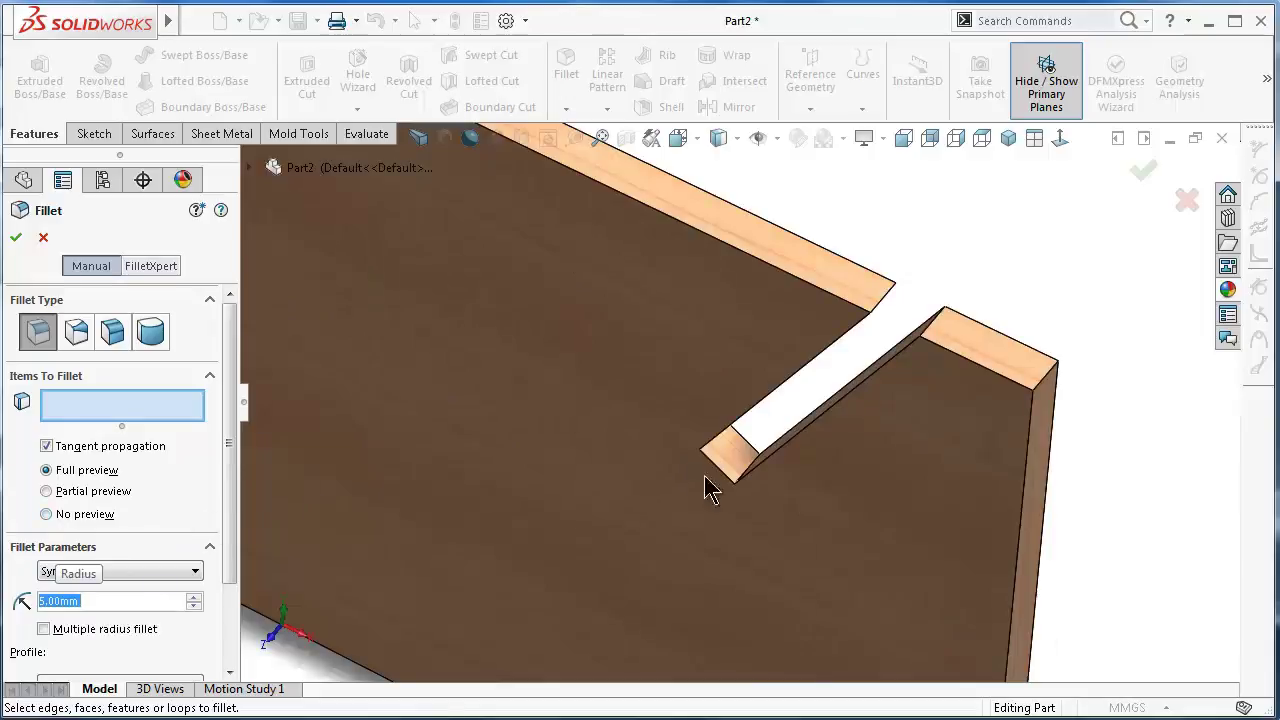
# Select the first slot faces to be rounded
pyautogui.click(735, 460)
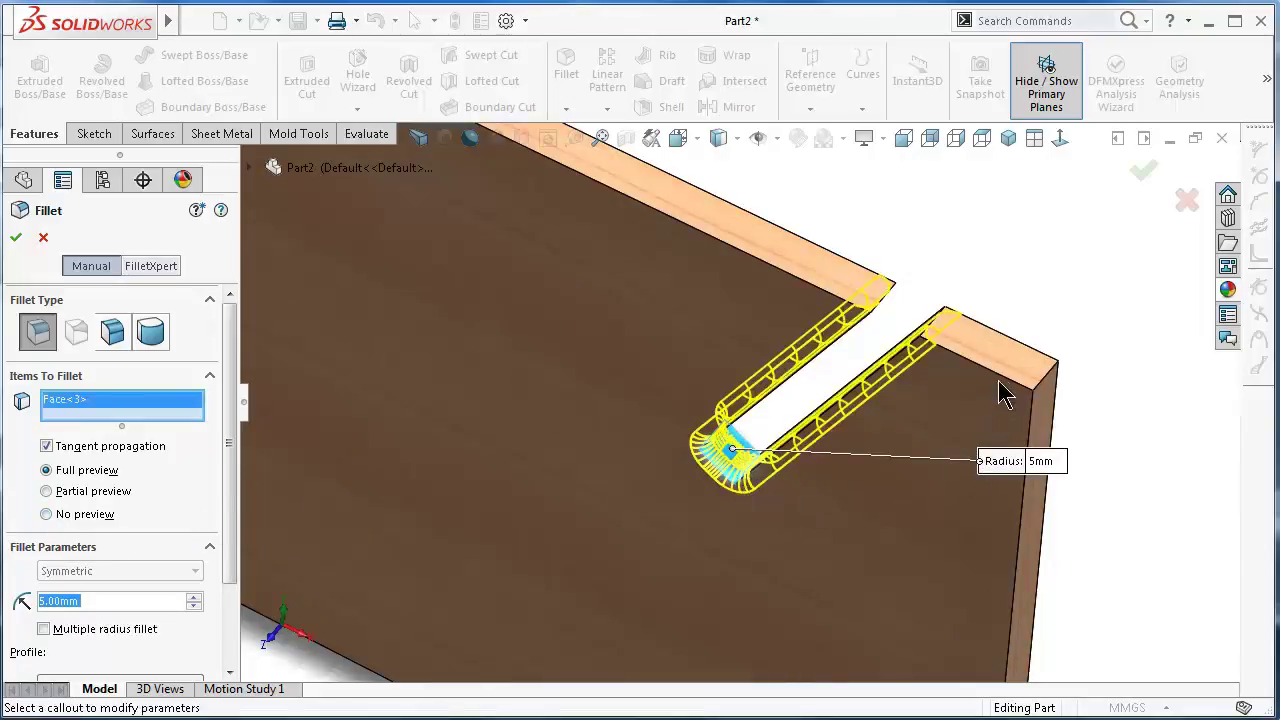
pyautogui.moveTo(1030, 378)
pyautogui.mouseDown(button='middle')
pyautogui.moveTo(463, 337)
pyautogui.moveTo(520, 345)
pyautogui.moveTo(485, 321)
pyautogui.moveTo(454, 266)
pyautogui.moveTo(410, 268)
pyautogui.mouseUp(button='middle')
pyautogui.click(483, 368)
pyautogui.scroll(-3, 410, 268)
pyautogui.scroll(-3, 508, 303)
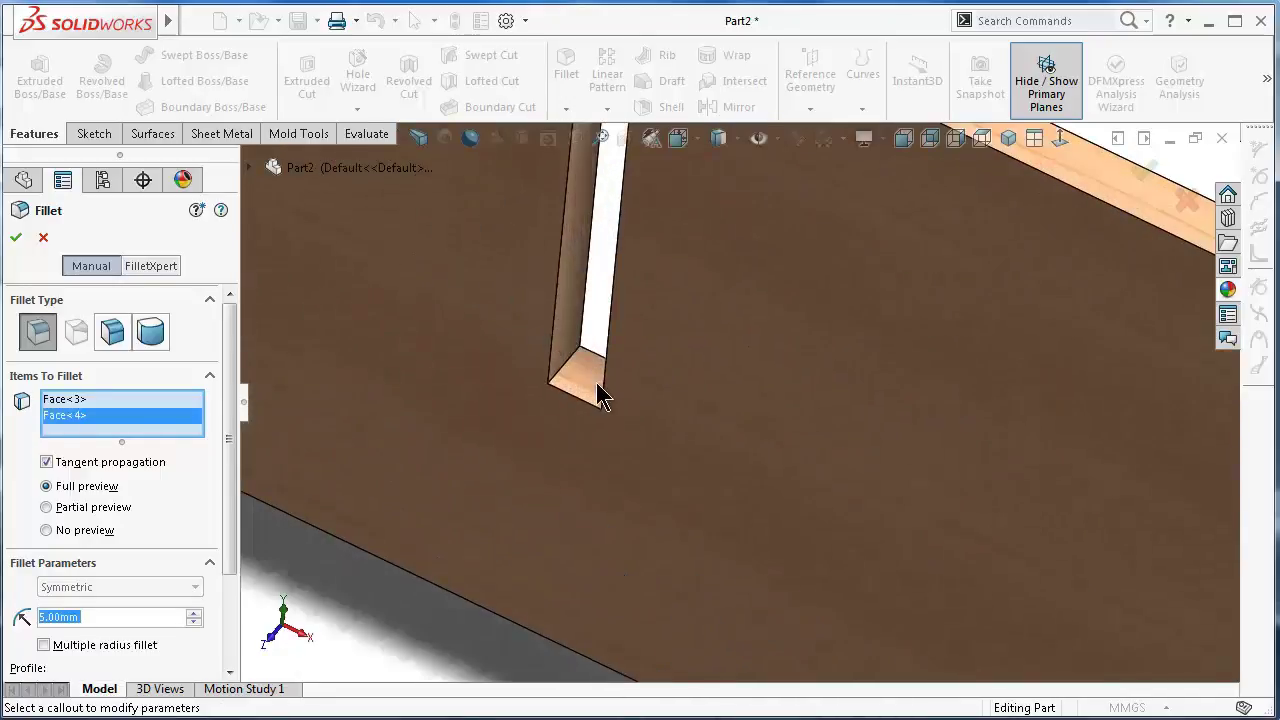
pyautogui.click(586, 380)
pyautogui.scroll(3, 455, 316)
pyautogui.scroll(2, 451, 294)
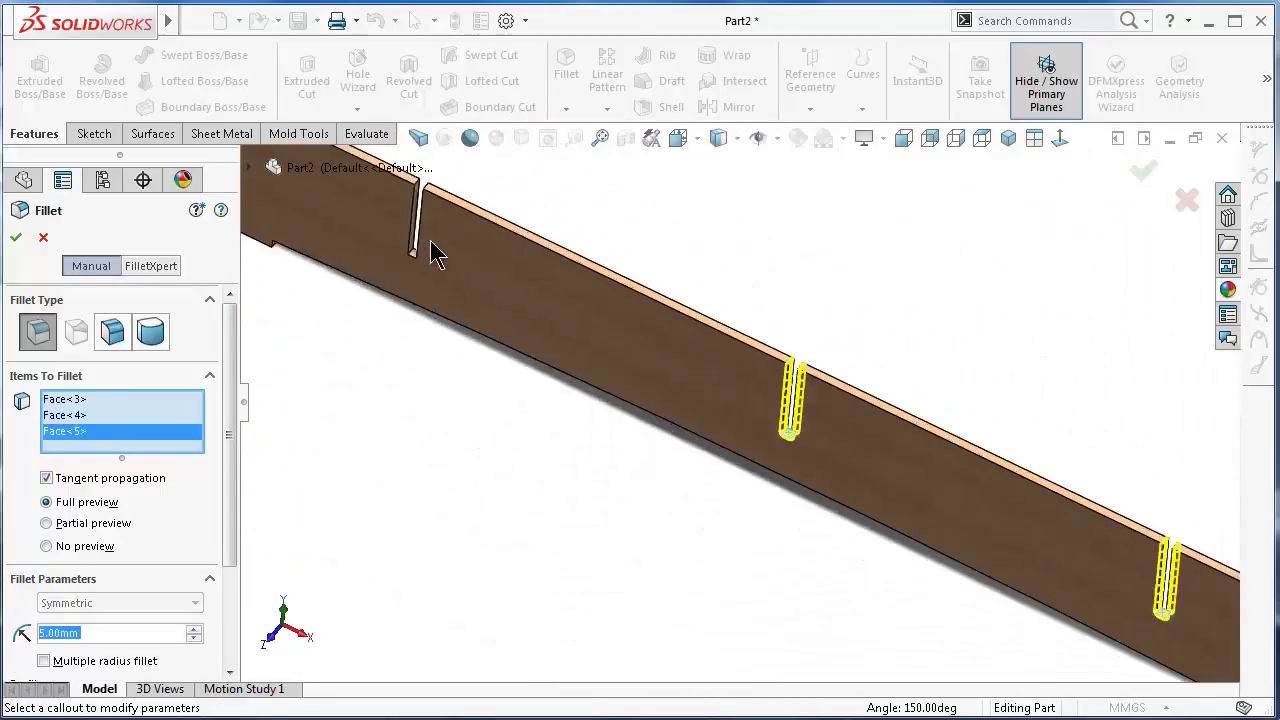
pyautogui.scroll(-5, 434, 251)
pyautogui.click(573, 395)
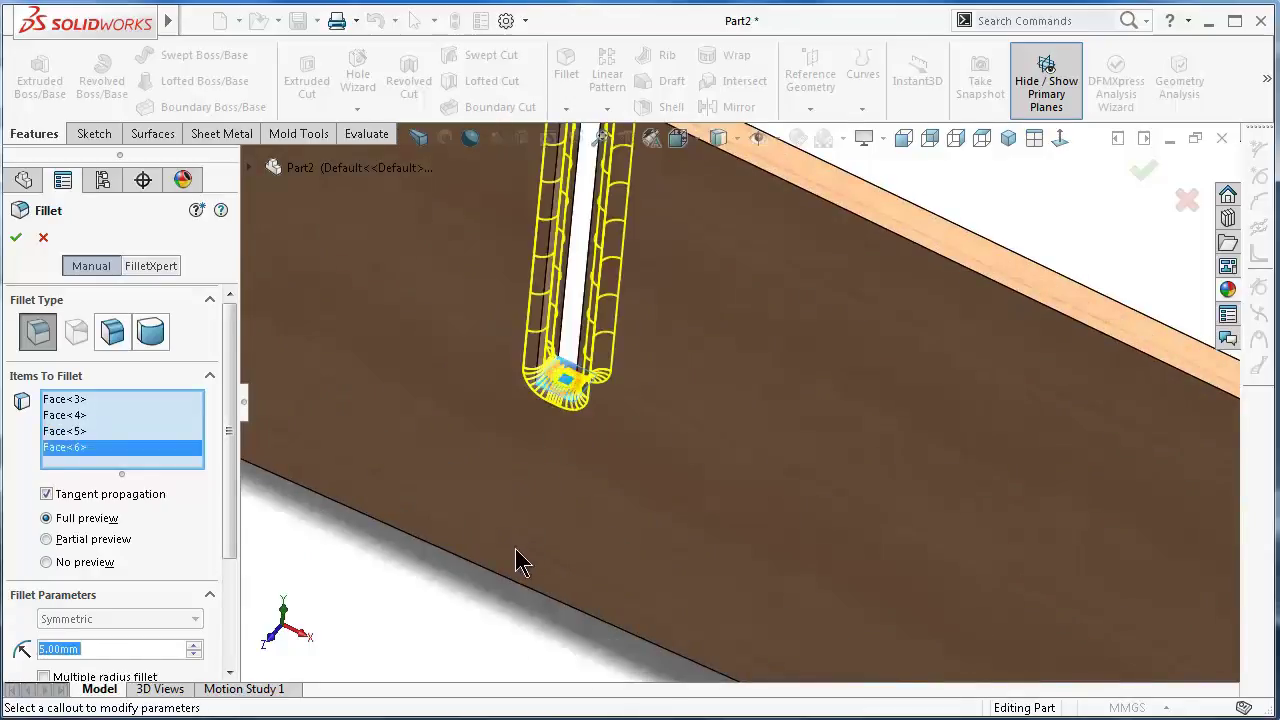
pyautogui.scroll(2, 514, 557)
pyautogui.scroll(1, 519, 569)
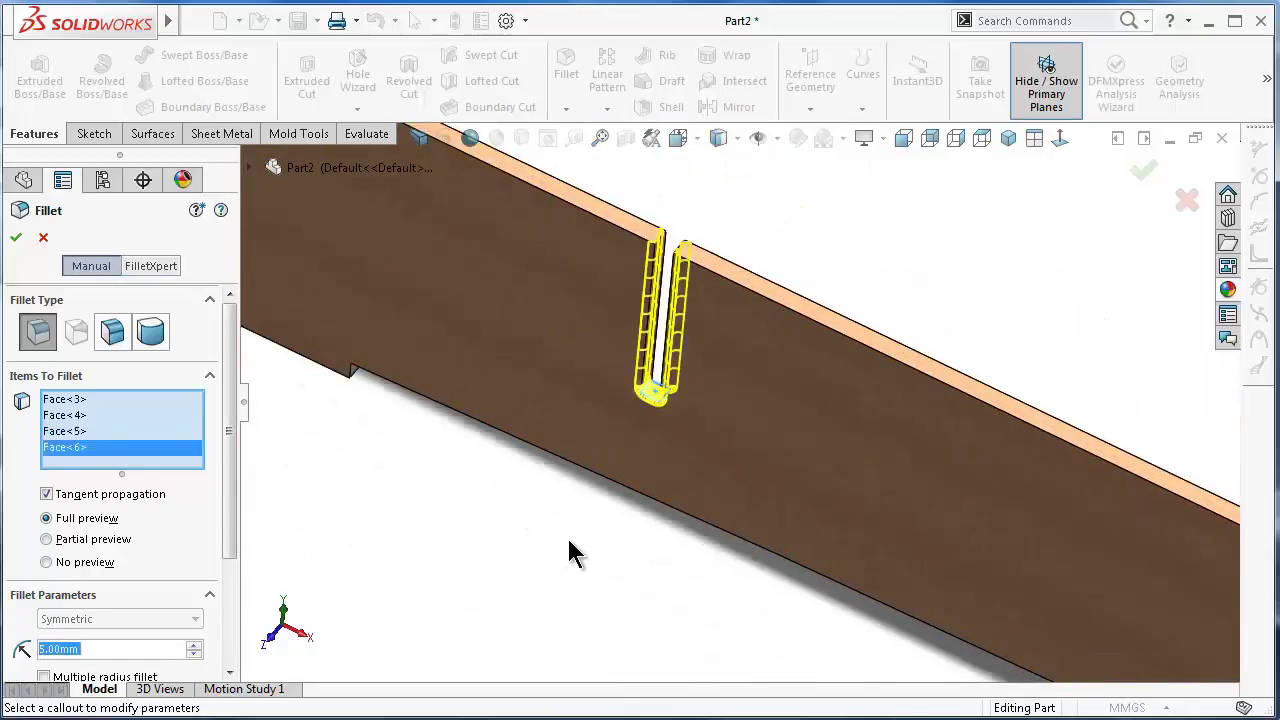
# Add the board's long front edge, left end face and other edge faces to the fillet
pyautogui.hotkey('shift', 'Down')
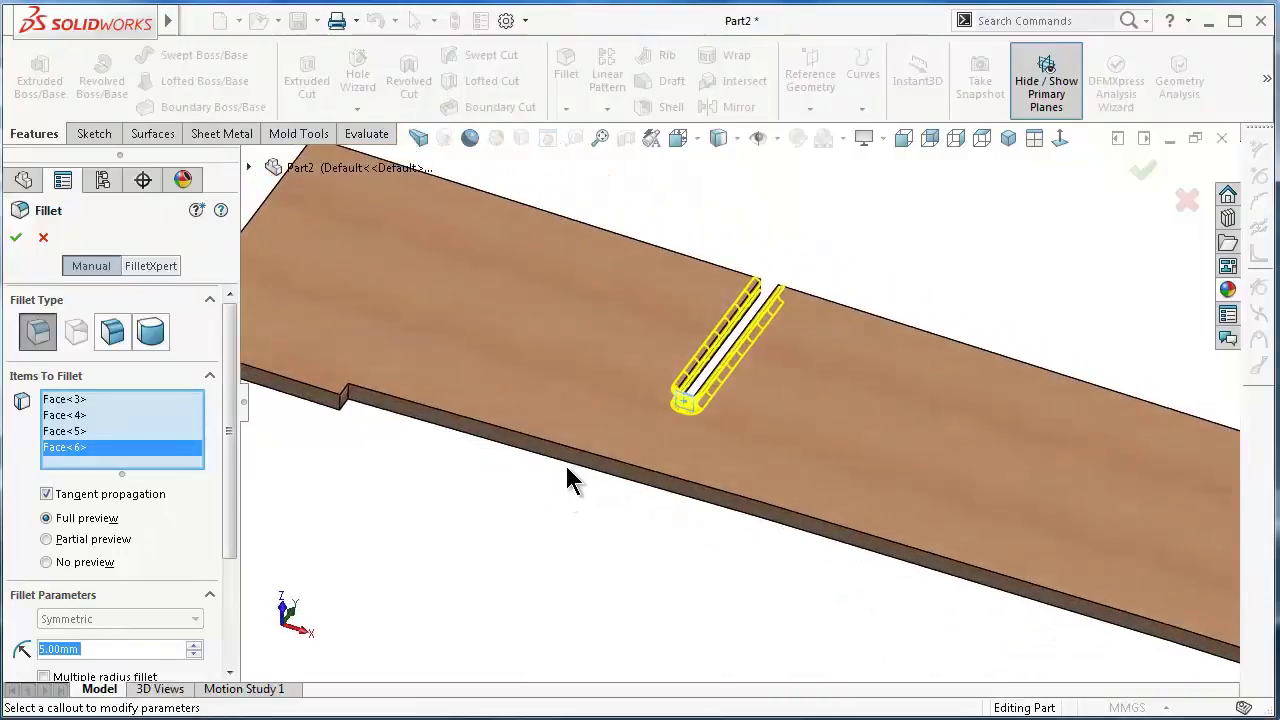
pyautogui.click(572, 453)
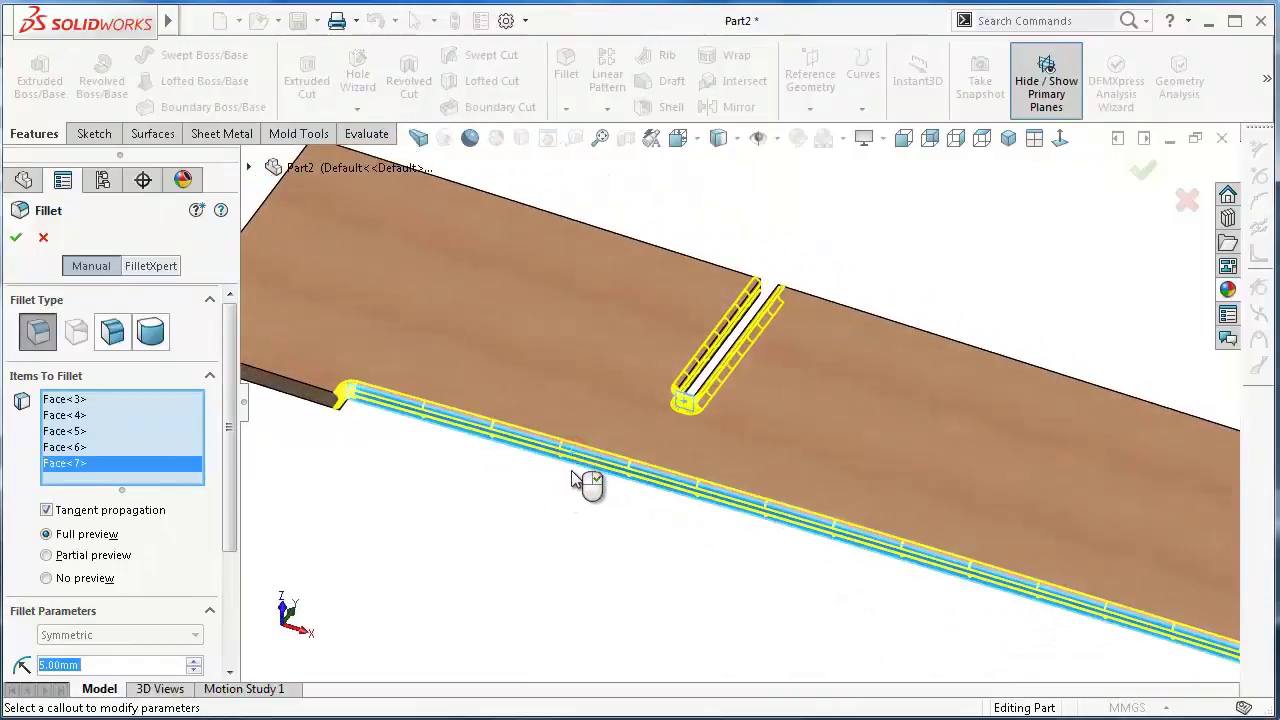
pyautogui.moveTo(571, 480)
pyautogui.keyDown('ctrl'); pyautogui.mouseDown(button='middle')
pyautogui.moveTo(596, 502)
pyautogui.moveTo(451, 506)
pyautogui.moveTo(859, 601)
pyautogui.moveTo(930, 303)
pyautogui.moveTo(585, 310)
pyautogui.mouseUp(button='middle'); pyautogui.keyUp('ctrl')
pyautogui.click(452, 509)
pyautogui.click(861, 601)
pyautogui.click(920, 326)
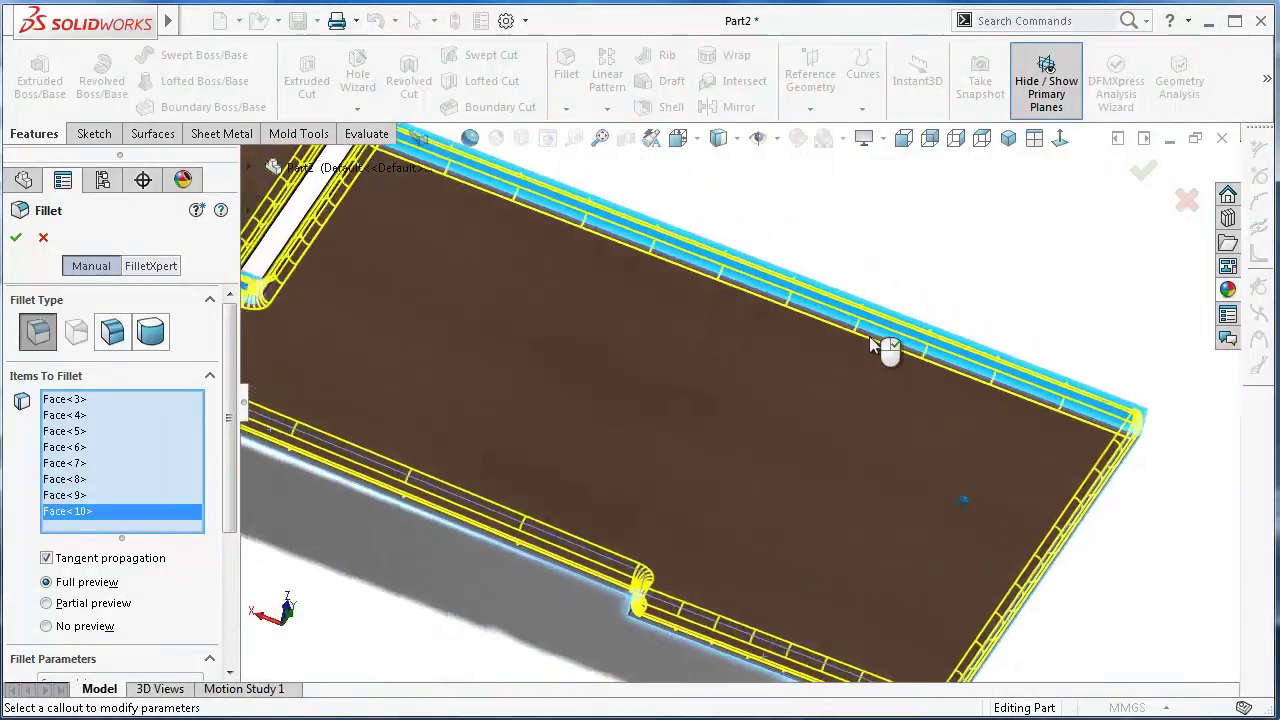
pyautogui.click(578, 300)
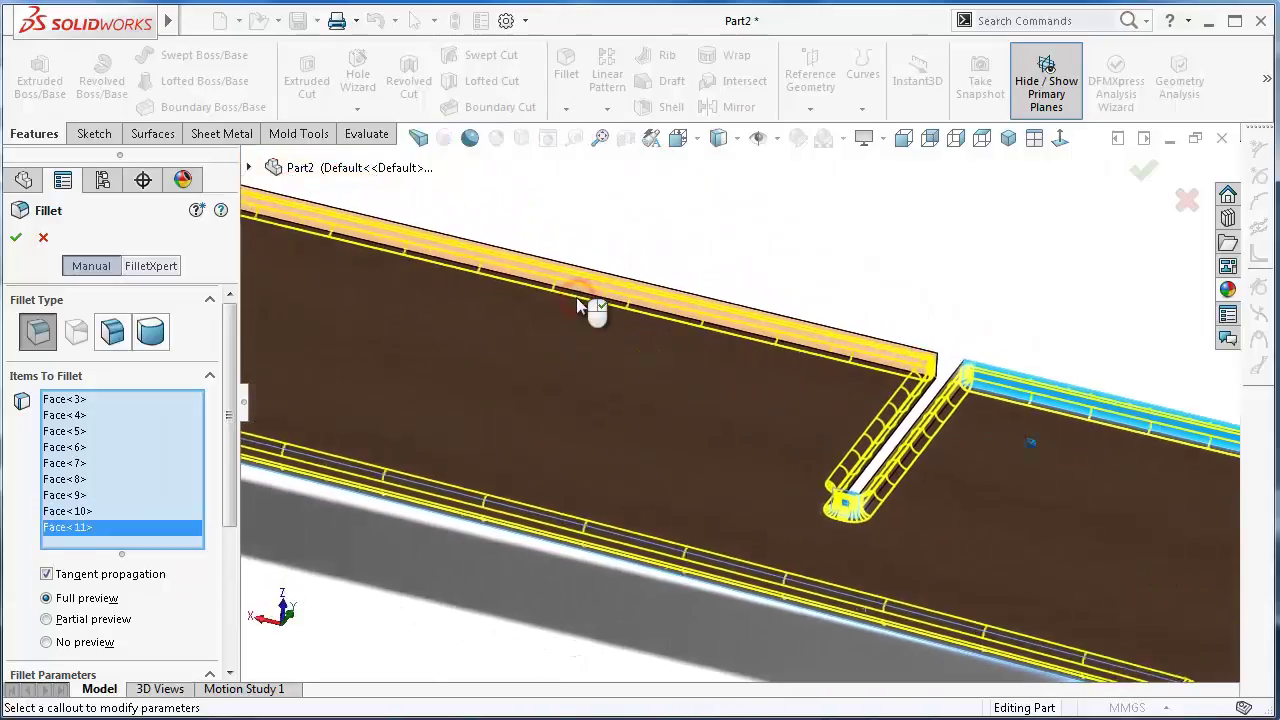
# Add the remaining slot faces and top edge faces to the fillet
pyautogui.press('Left')
pyautogui.press('Left')
pyautogui.press('Left')
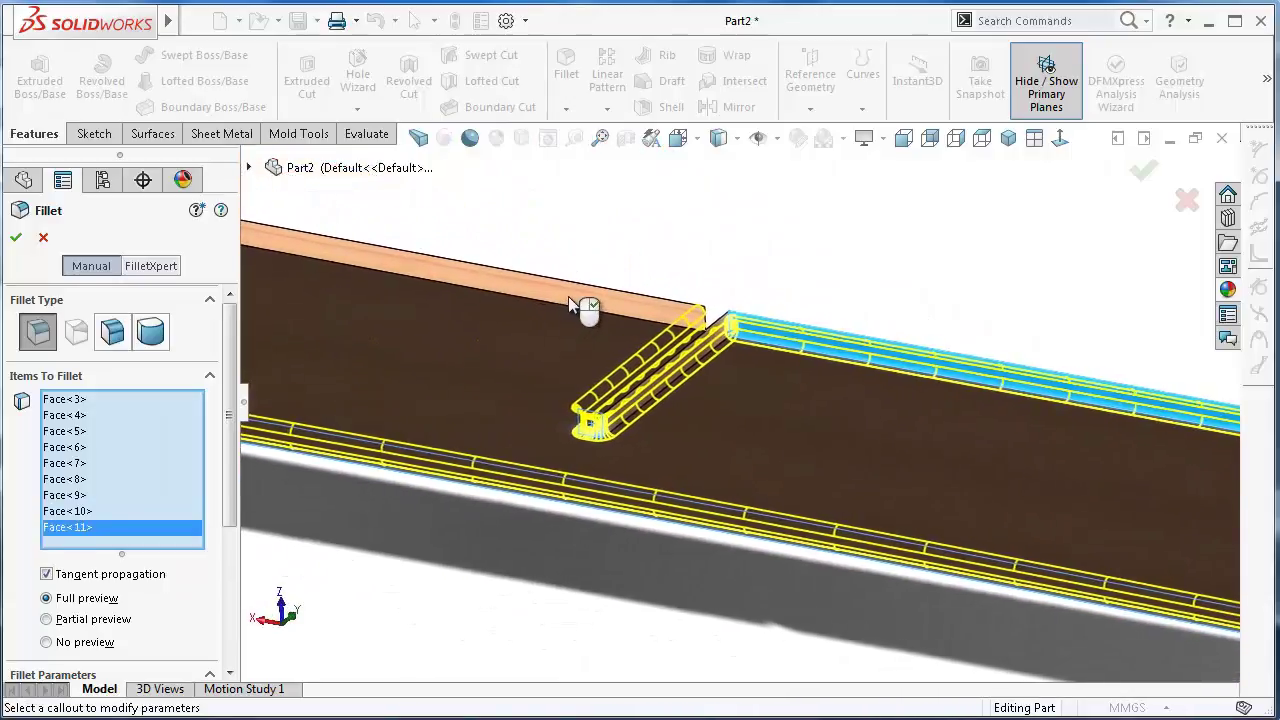
pyautogui.click(578, 300)
pyautogui.press('Left')
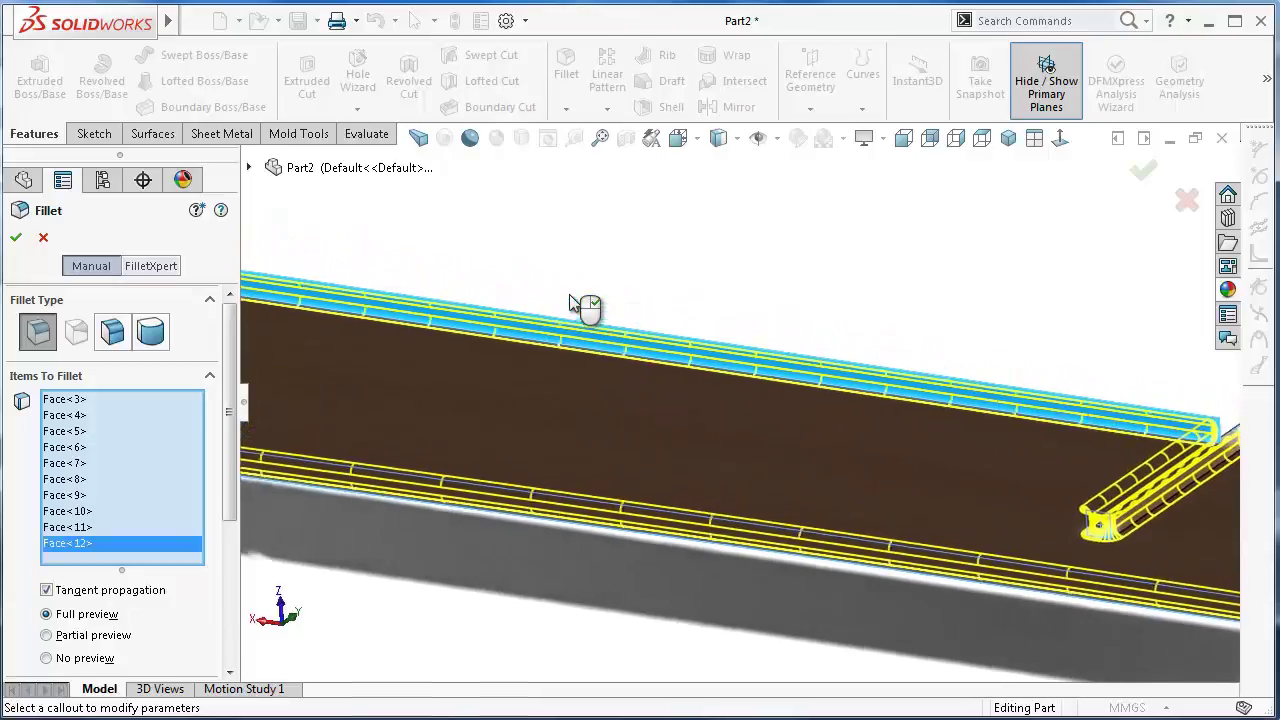
pyautogui.press('Left')
pyautogui.press('Left')
pyautogui.click(548, 350)
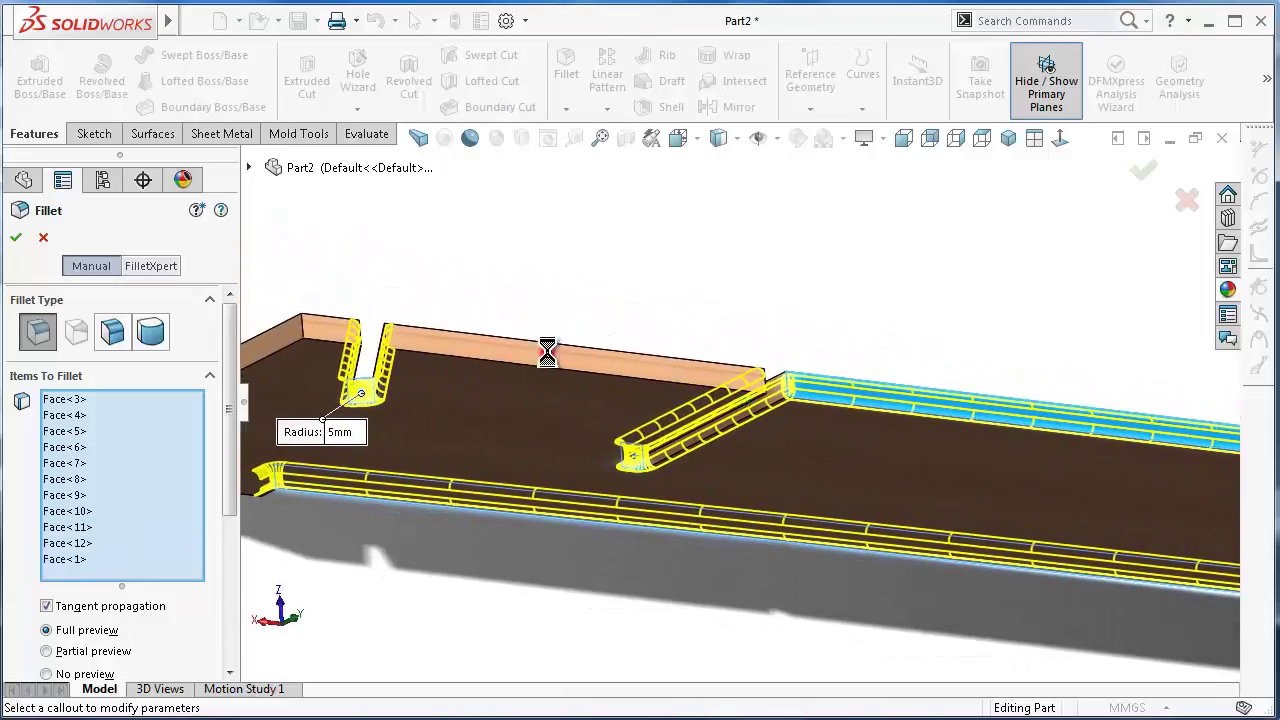
pyautogui.press('Left')
pyautogui.click(320, 343)
pyautogui.press('Left')
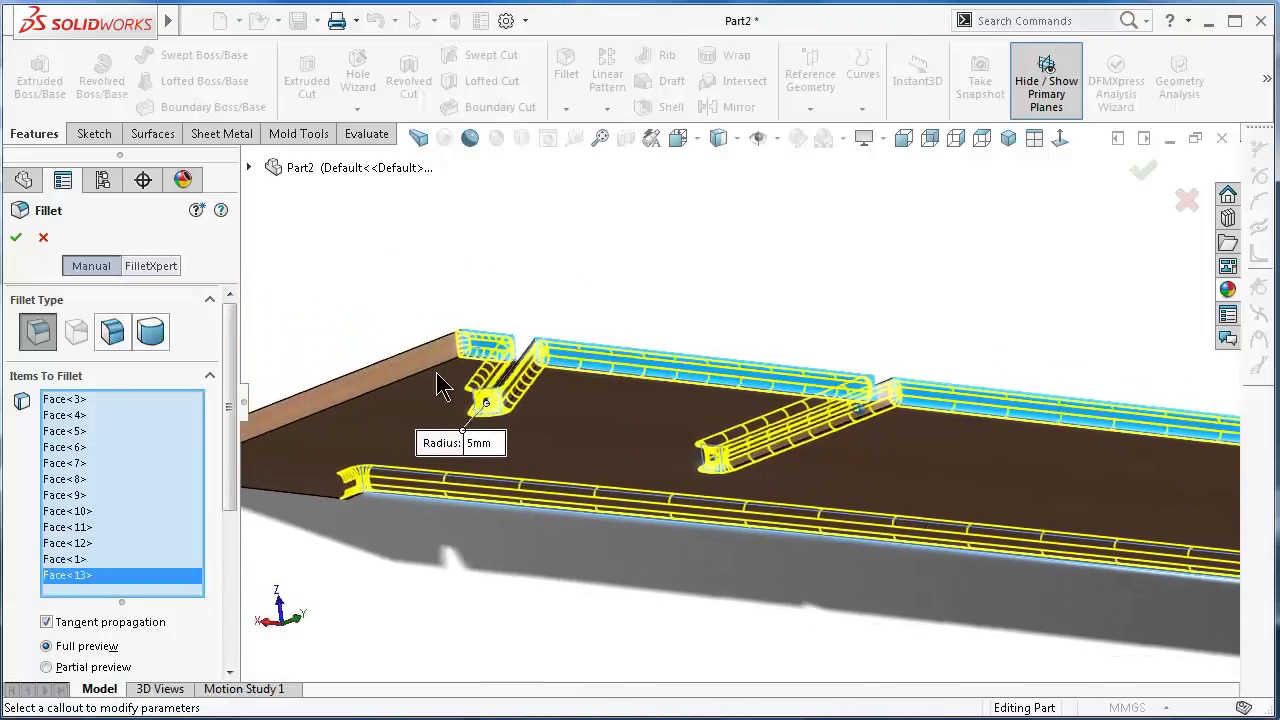
pyautogui.press('Left')
pyautogui.click(563, 410)
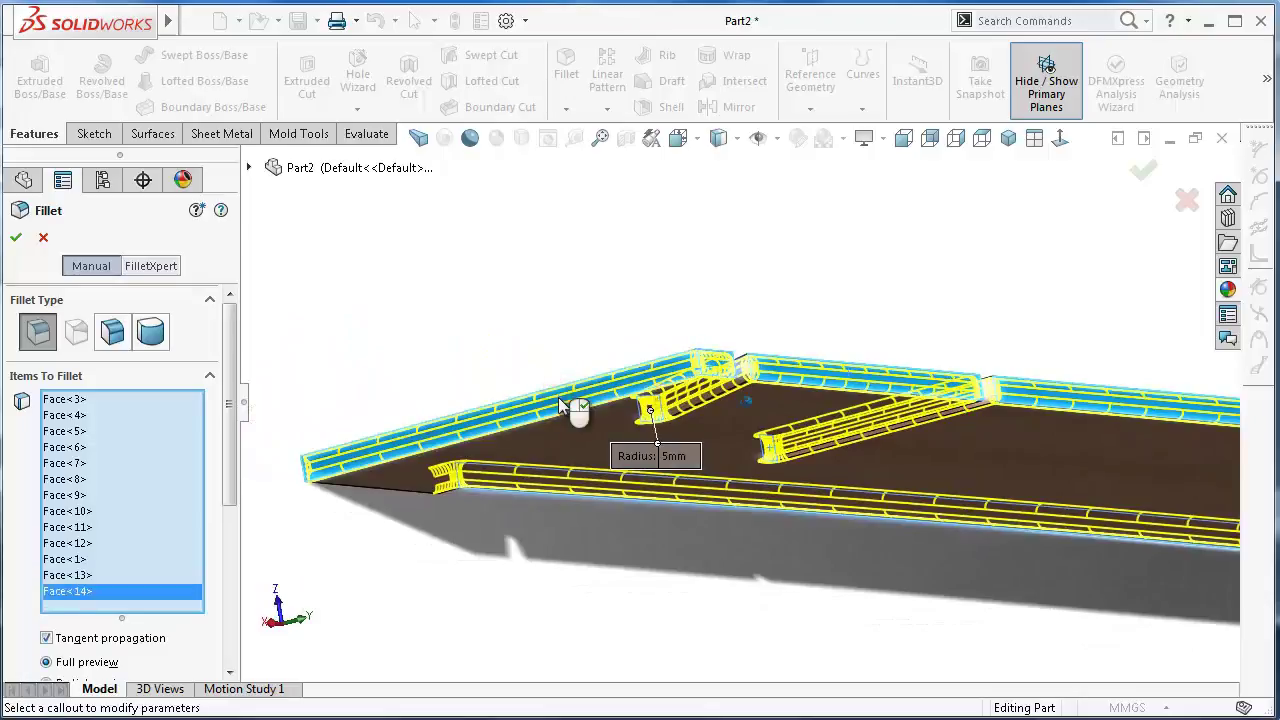
# Add the bottom edge face and confirm the 5 mm fillet as Fillet1
pyautogui.moveTo(560, 400)
pyautogui.mouseDown(button='middle')
pyautogui.moveTo(440, 580)
pyautogui.moveTo(571, 614)
pyautogui.moveTo(712, 625)
pyautogui.mouseUp(button='middle')
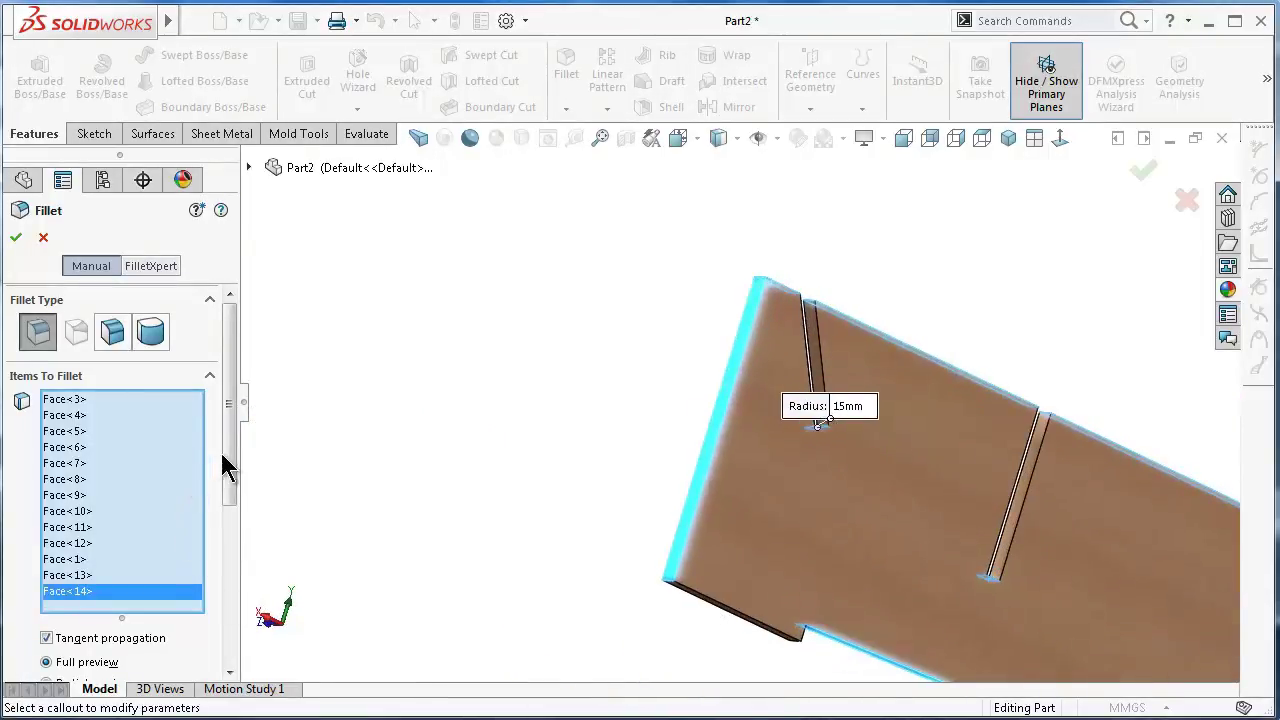
pyautogui.moveTo(224, 456); pyautogui.dragTo(237, 576)
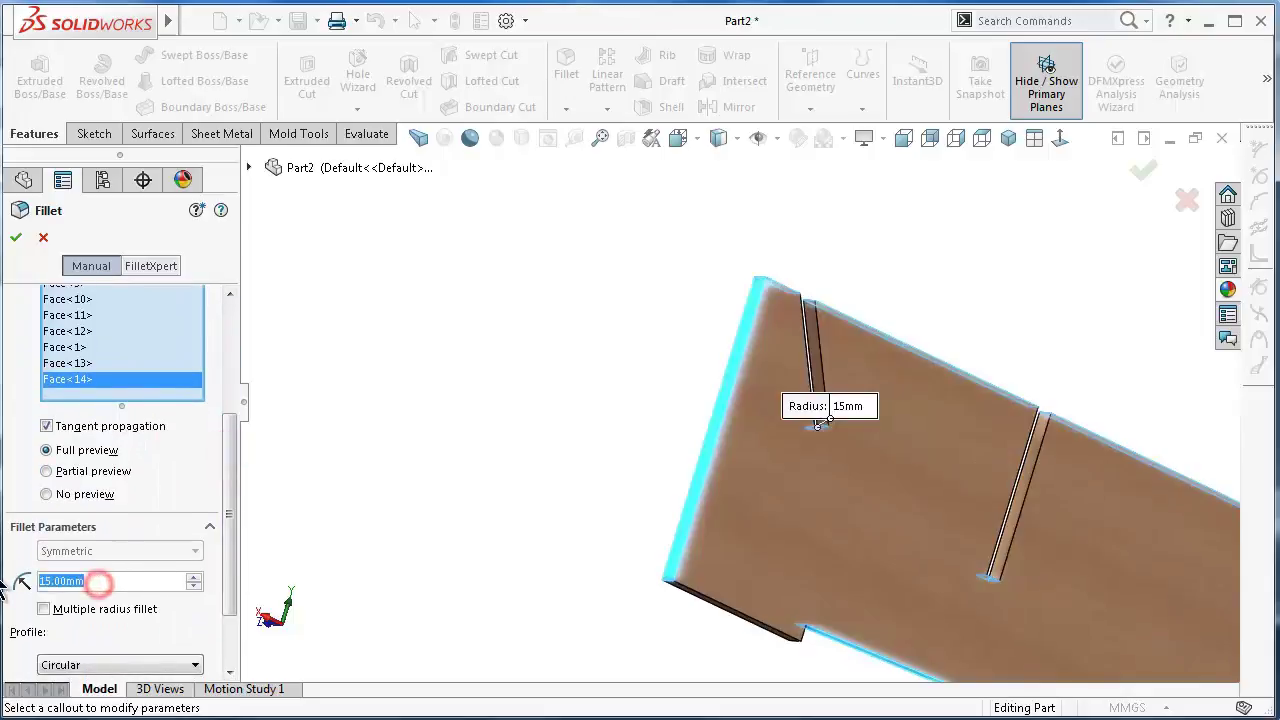
pyautogui.write('5')
pyautogui.press('Return')
pyautogui.moveTo(635, 597)
pyautogui.mouseDown(button='middle')
pyautogui.moveTo(707, 613)
pyautogui.moveTo(770, 583)
pyautogui.moveTo(757, 586)
pyautogui.mouseUp(button='middle')
pyautogui.click(780, 575)
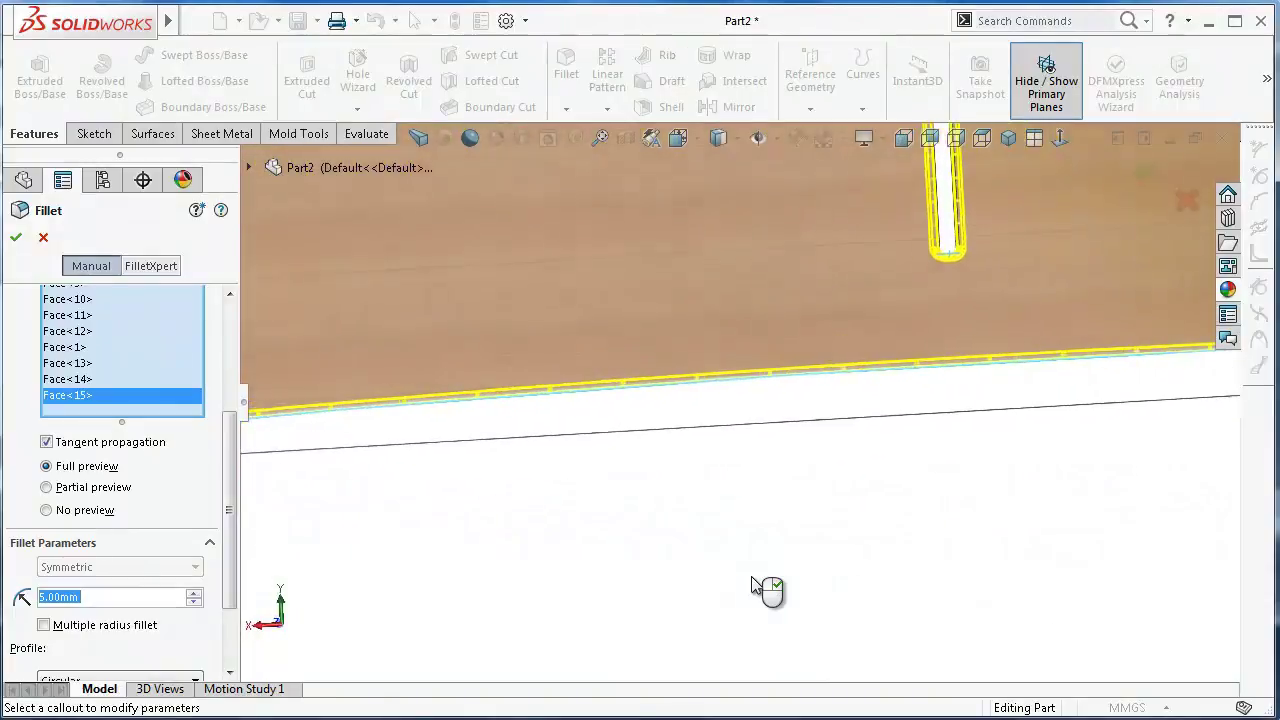
pyautogui.press('f')
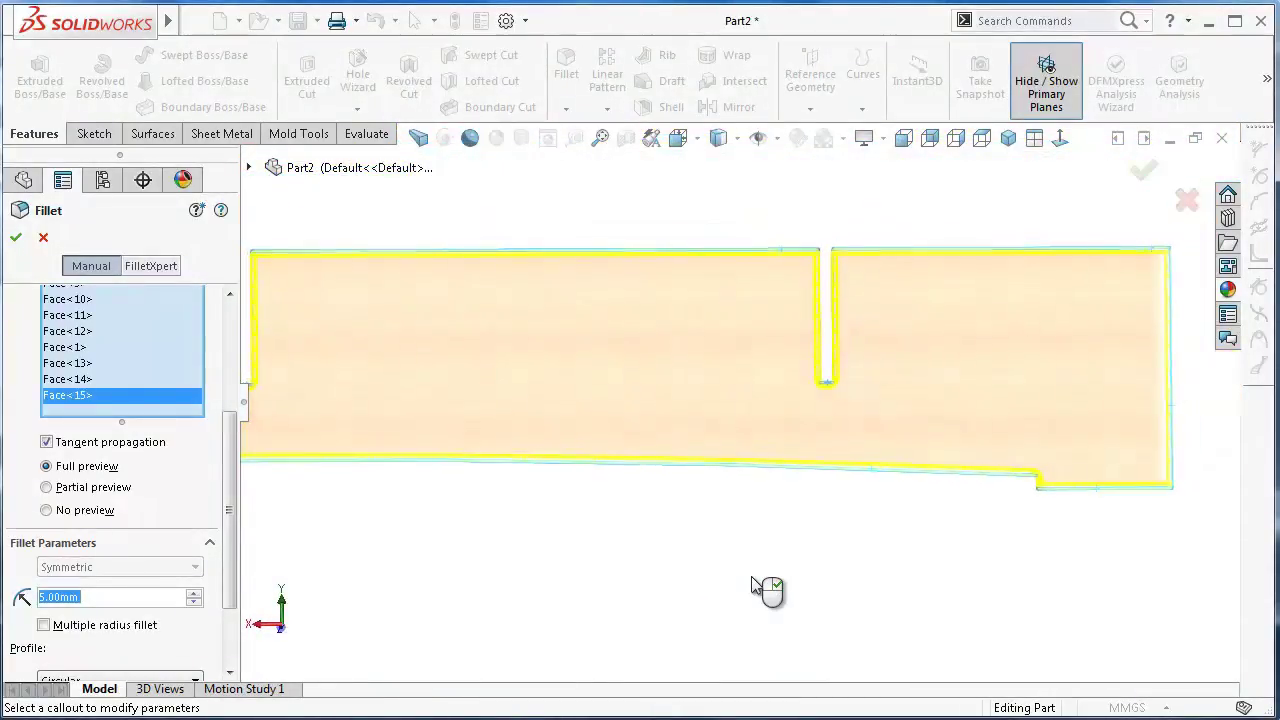
pyautogui.scroll(-2, 751, 586)
pyautogui.scroll(-2, 751, 586)
pyautogui.scroll(-2, 751, 586)
pyautogui.scroll(3, 751, 580)
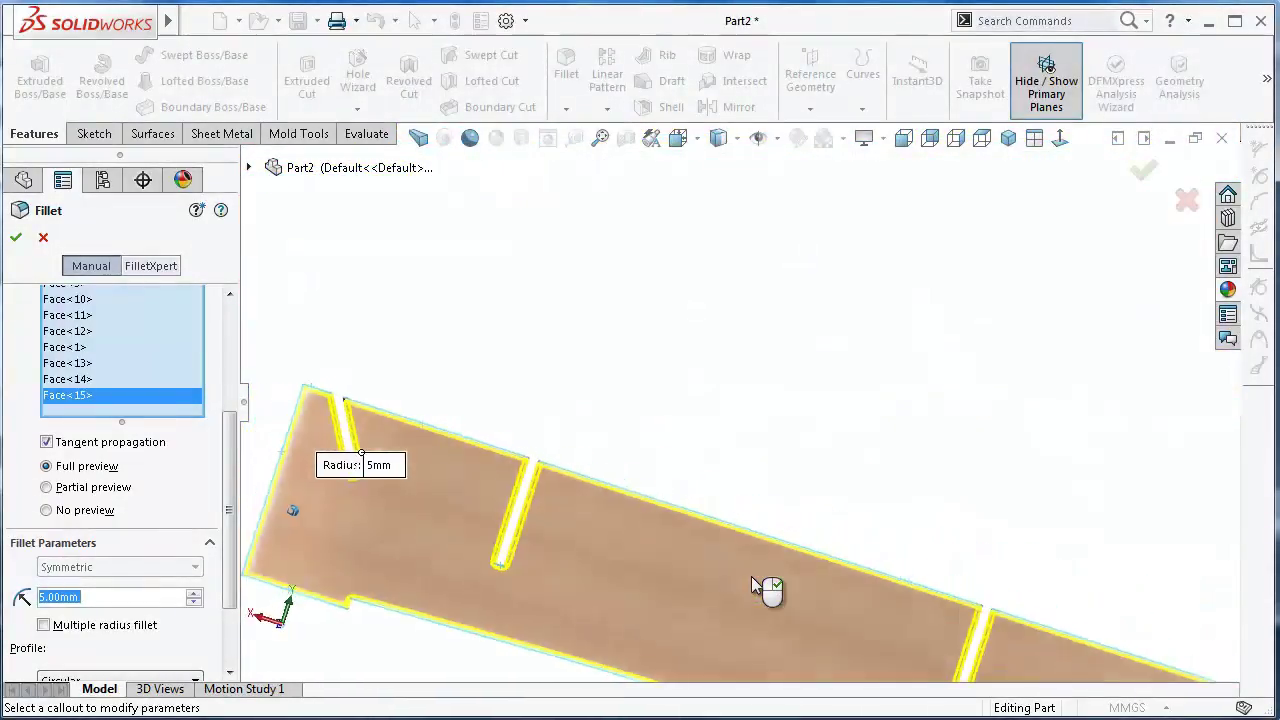
pyautogui.click(1142, 172)
# Turn the panel to the isometric view and display it in red
pyautogui.click(907, 336)
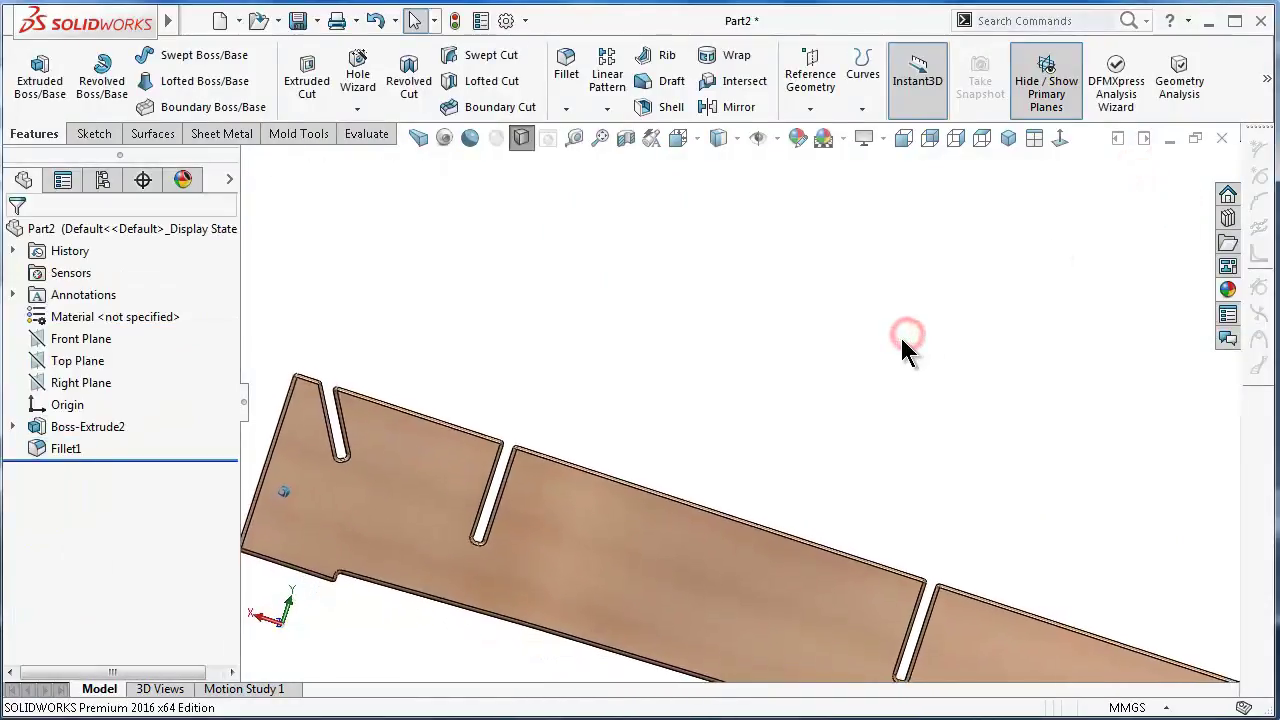
pyautogui.hotkey('ctrl', '2')
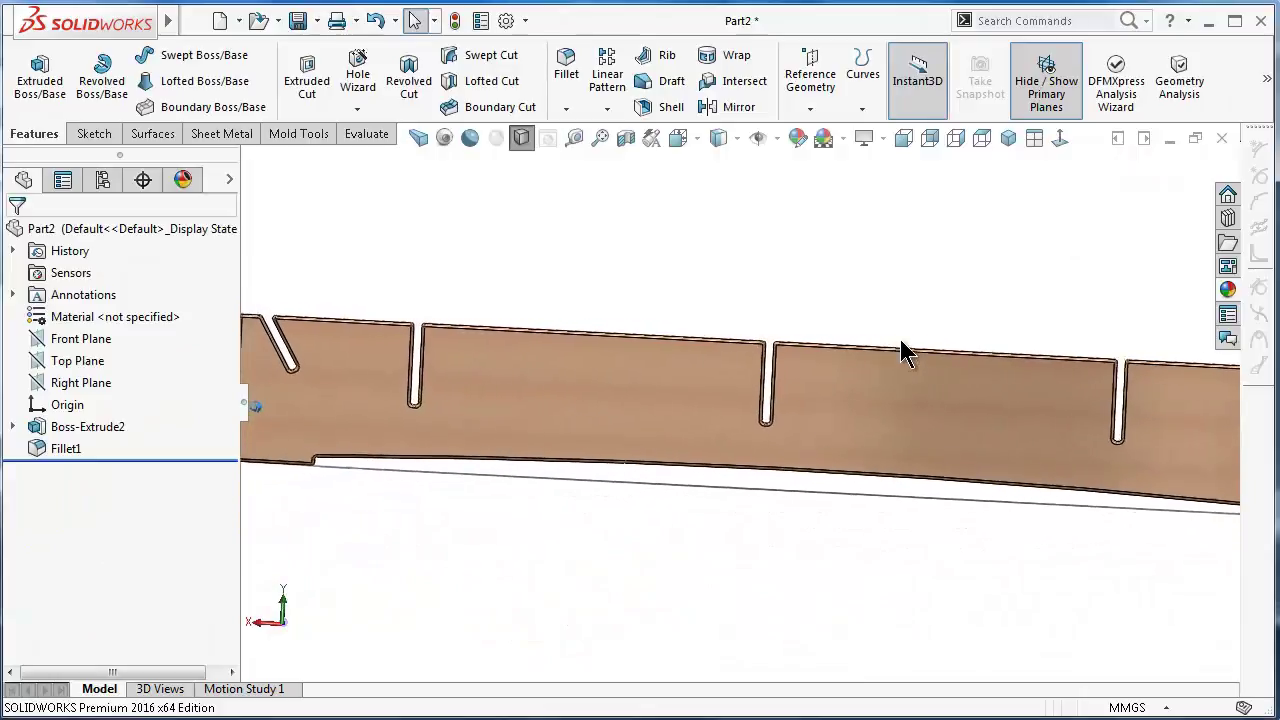
pyautogui.hotkey('ctrl', '5')
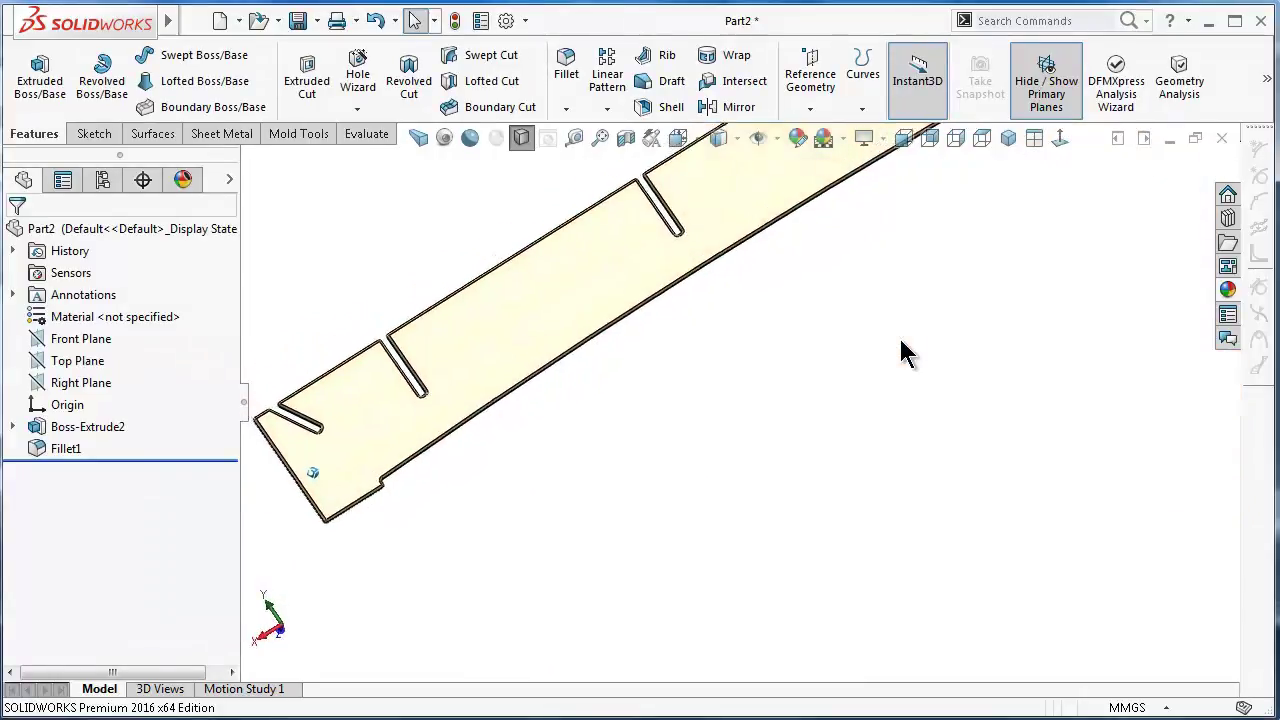
pyautogui.hotkey('ctrl', '7')
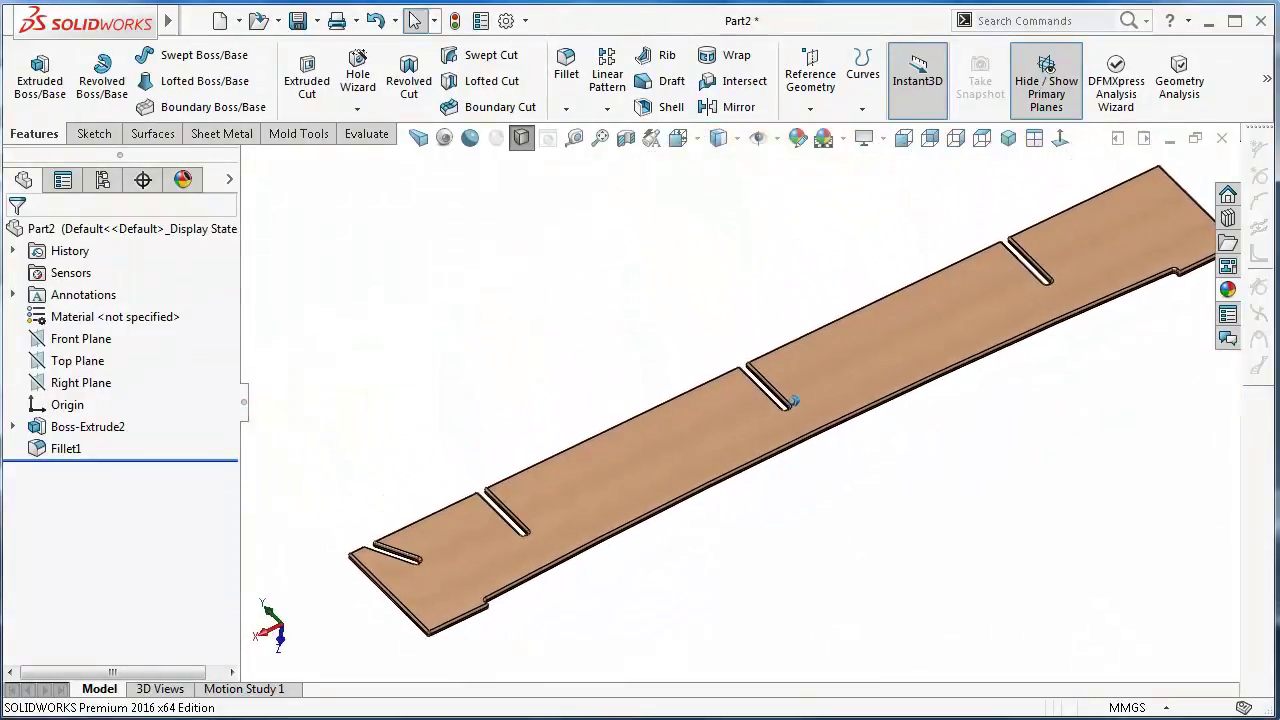
pyautogui.press('Down')
pyautogui.press('Down')
pyautogui.press('Down')
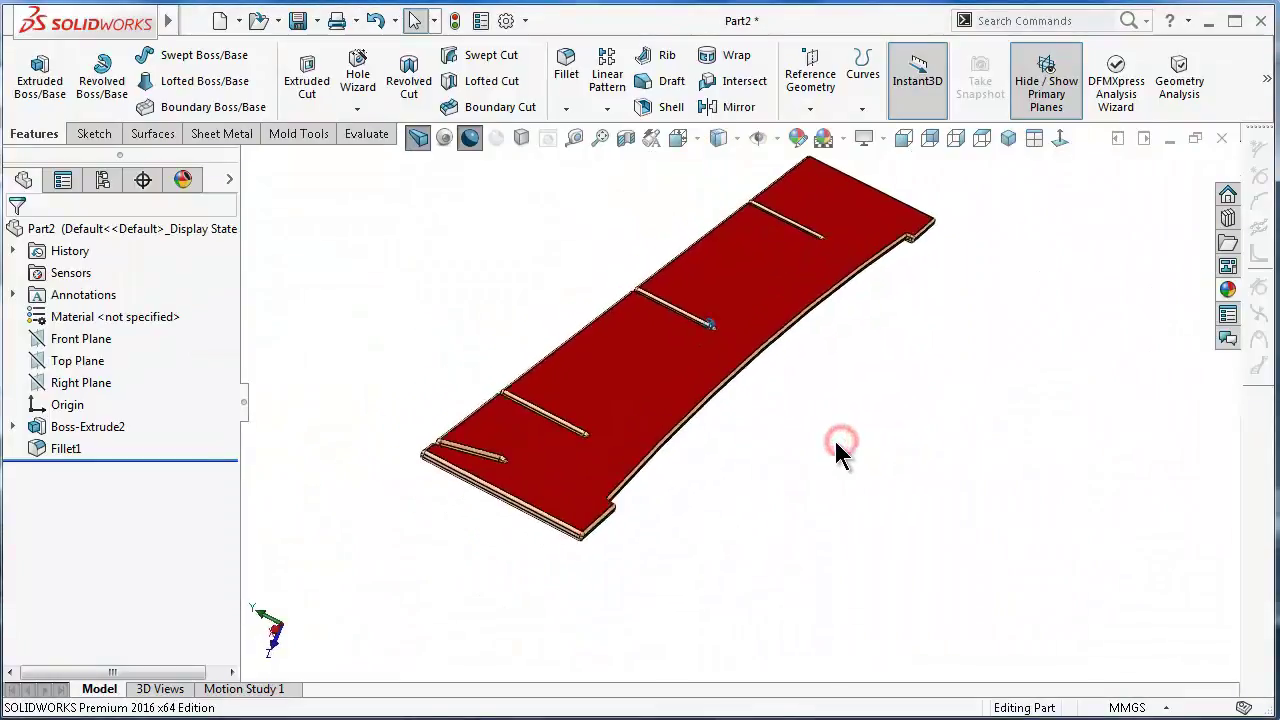
pyautogui.scroll(-5, 838, 455)
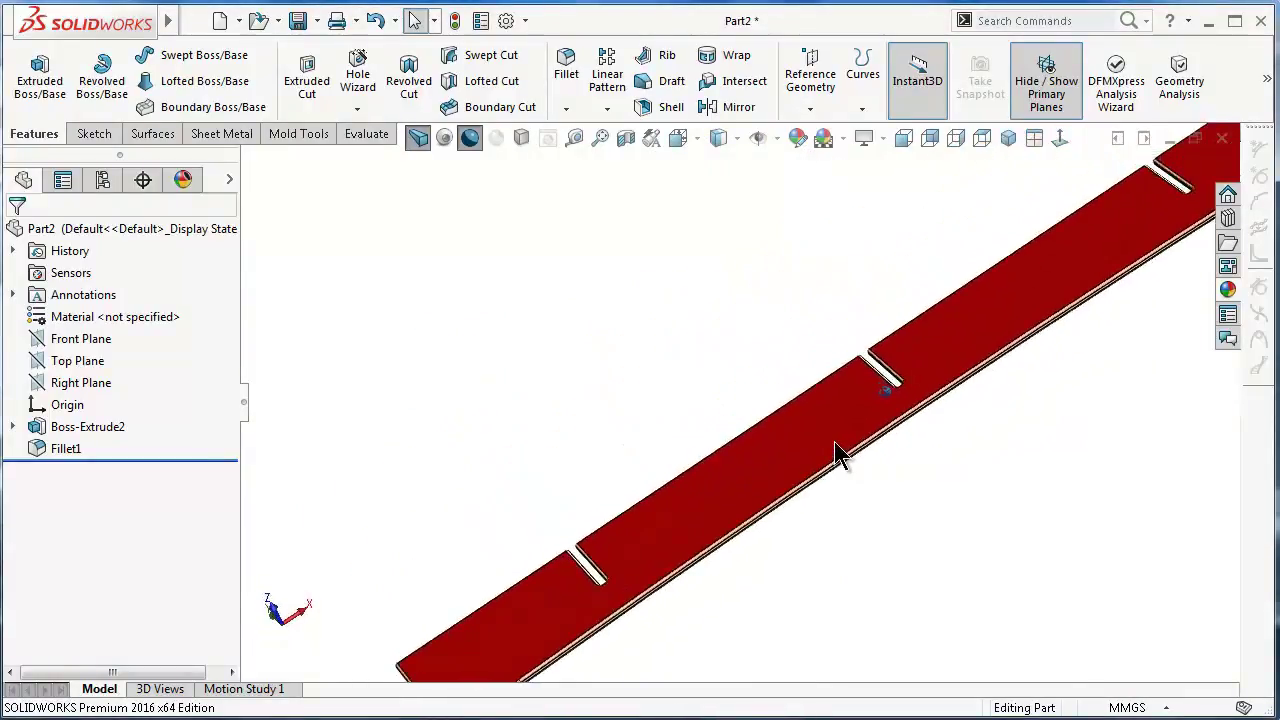
pyautogui.scroll(2, 838, 455)
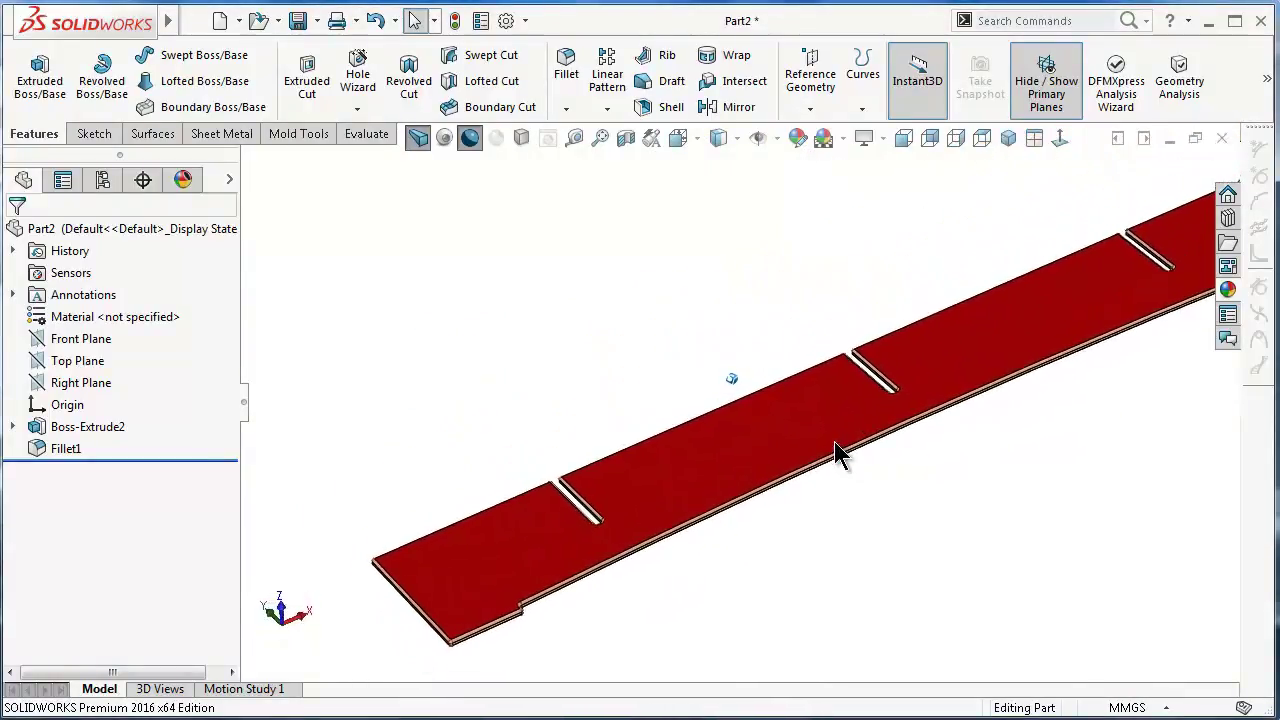
pyautogui.scroll(2, 838, 455)
pyautogui.keyDown('ctrl'); pyautogui.moveTo(838, 455); pyautogui.dragTo(797, 447, button='middle'); pyautogui.keyUp('ctrl')
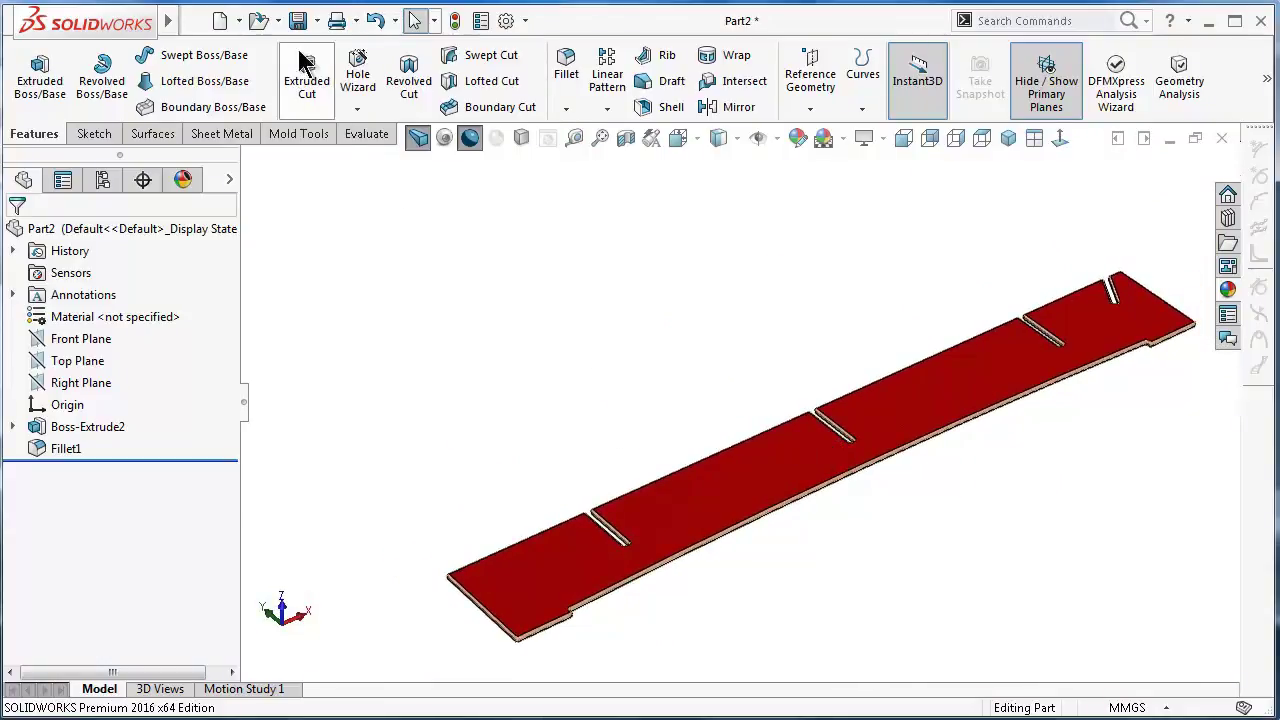
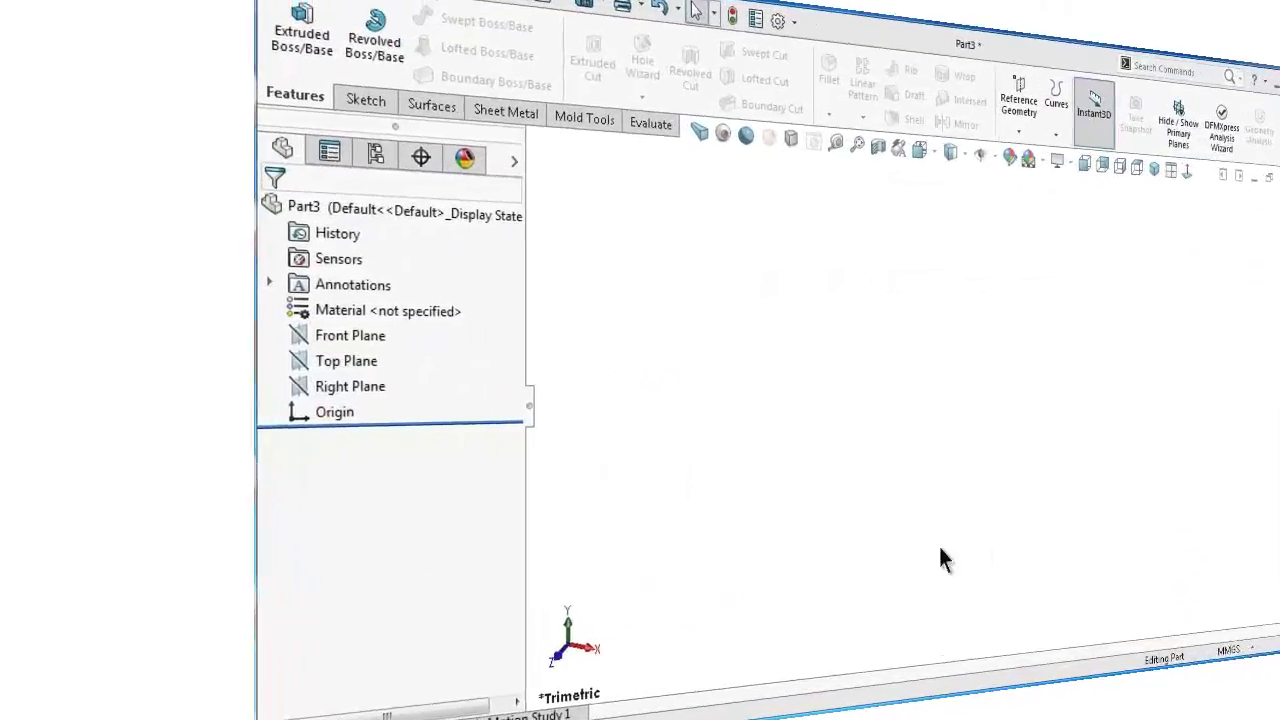
# Start a sketch on Front Plane and draw a center rectangle on the origin
pyautogui.click(57, 345)
pyautogui.click(70, 312)
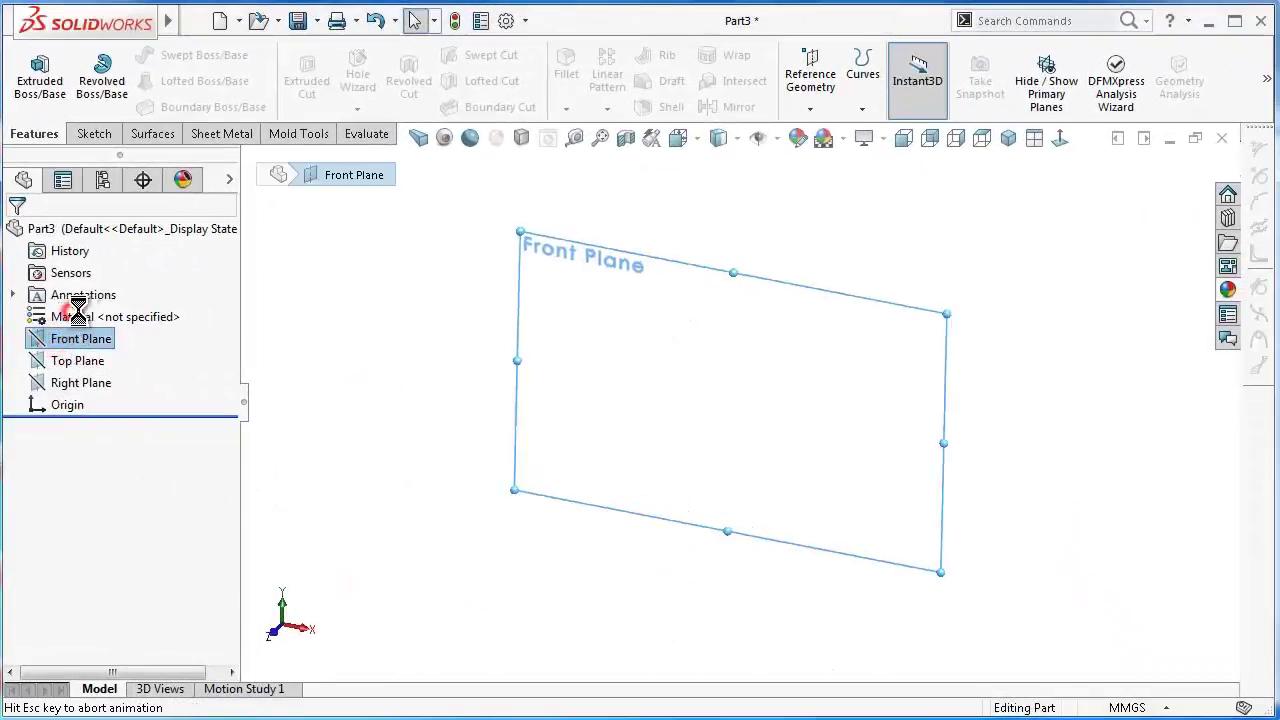
pyautogui.click(152, 82)
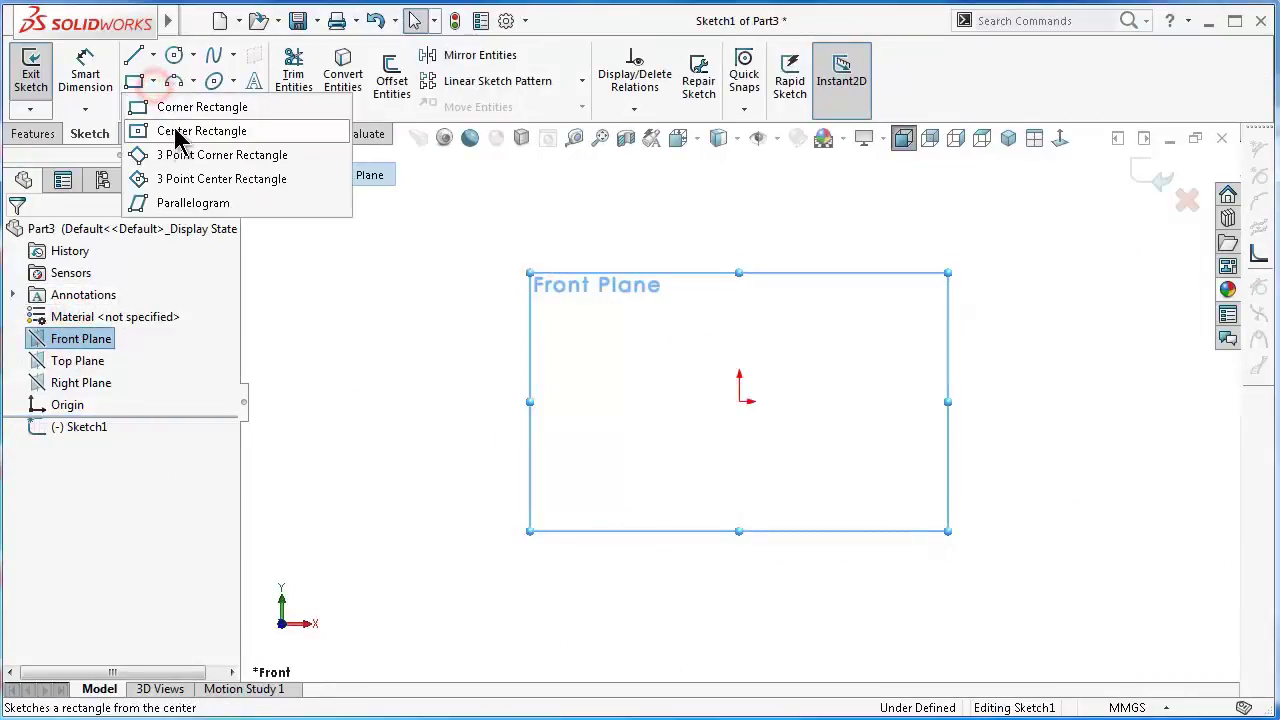
pyautogui.click(175, 129)
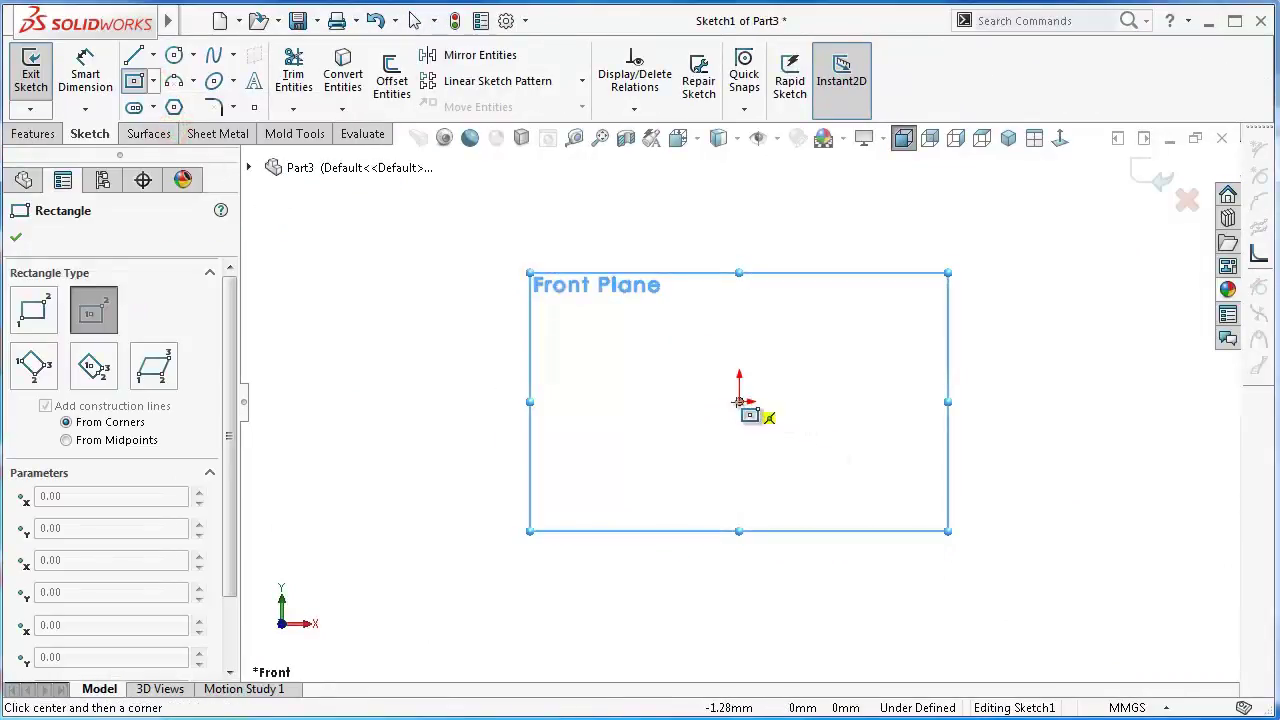
pyautogui.click(738, 401)
pyautogui.click(453, 275)
# Dimension the rectangle's height to 470 mm, correcting the initial 47 entry
pyautogui.moveTo(355, 415); pyautogui.dragTo(362, 275, button='right')
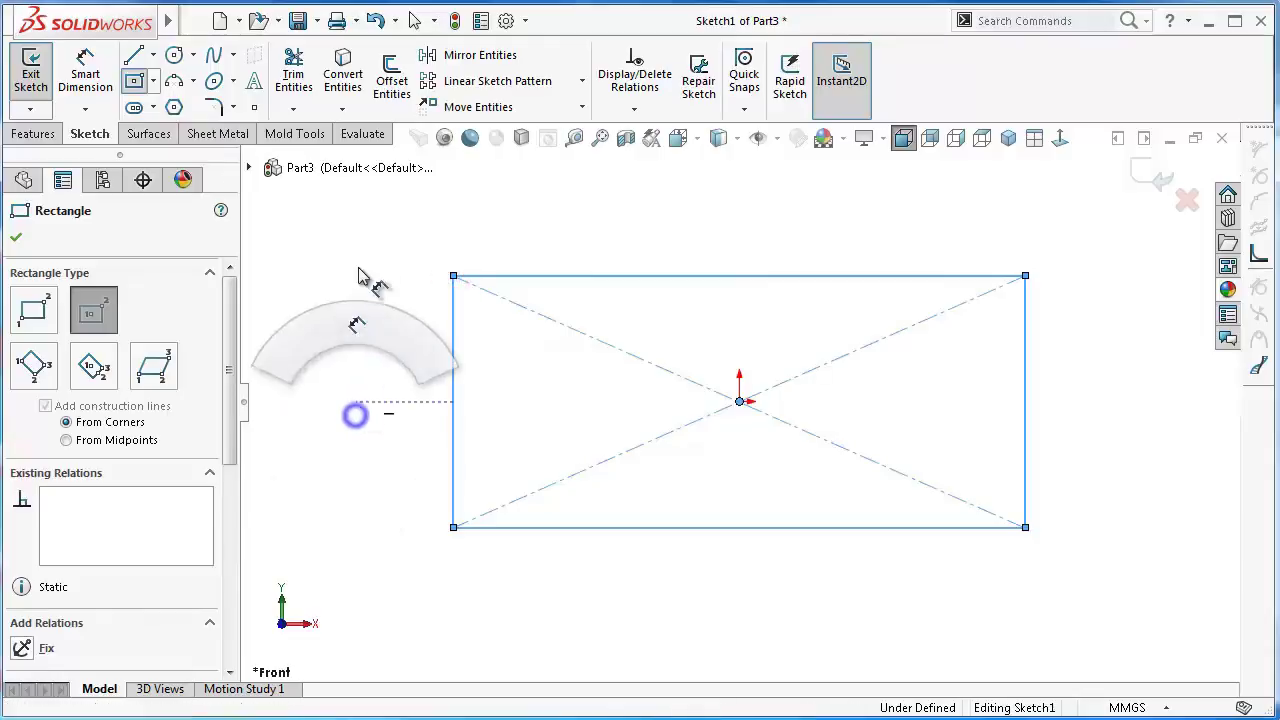
pyautogui.click(1026, 362)
pyautogui.click(1068, 362)
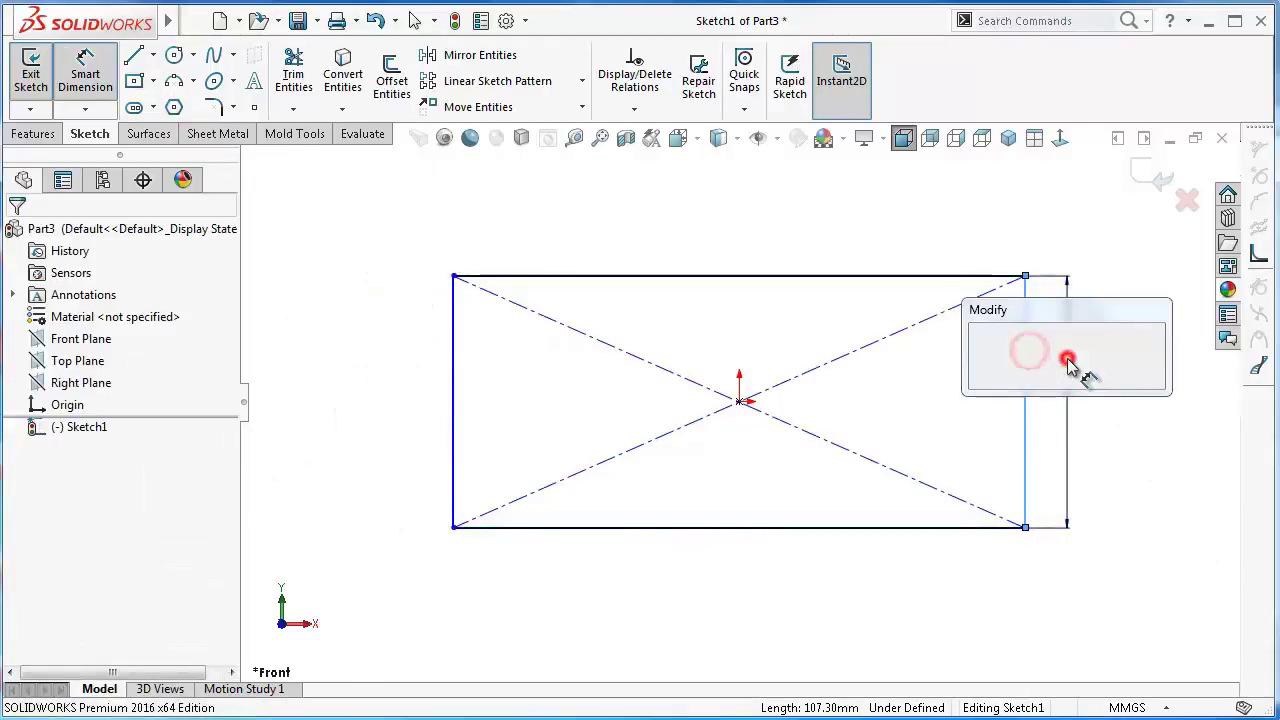
pyautogui.write('47')
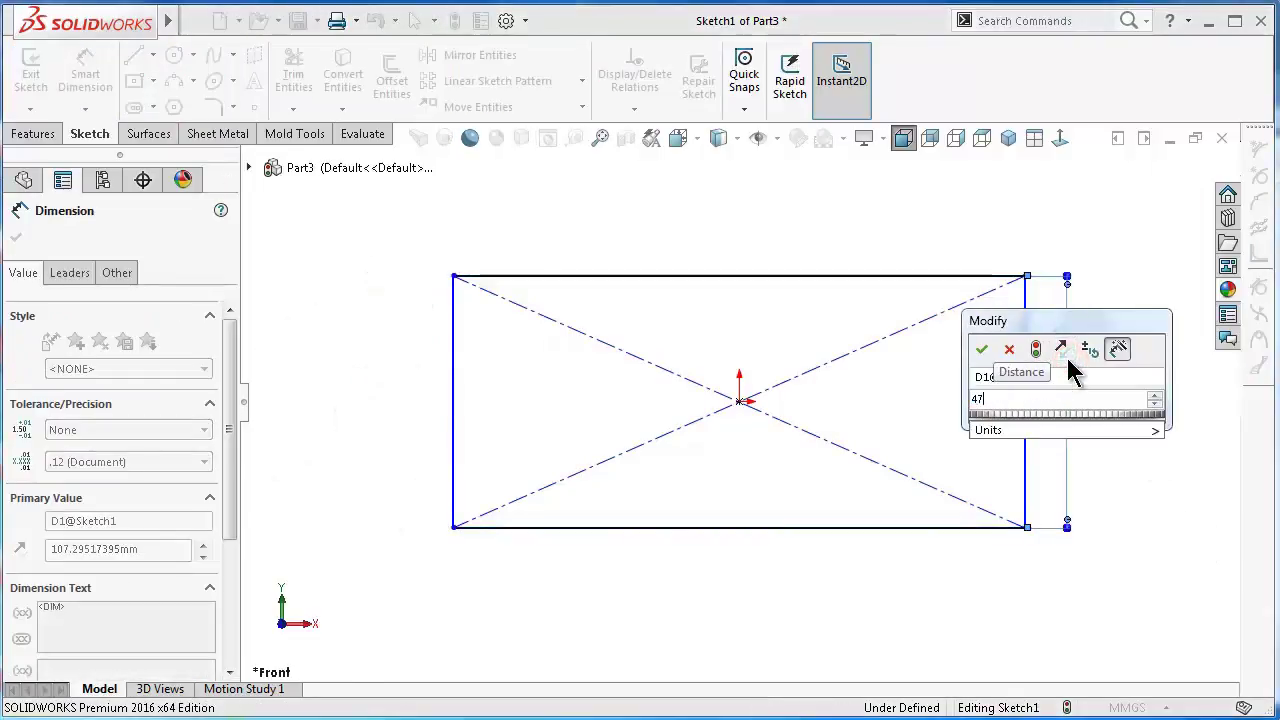
pyautogui.press('Return')
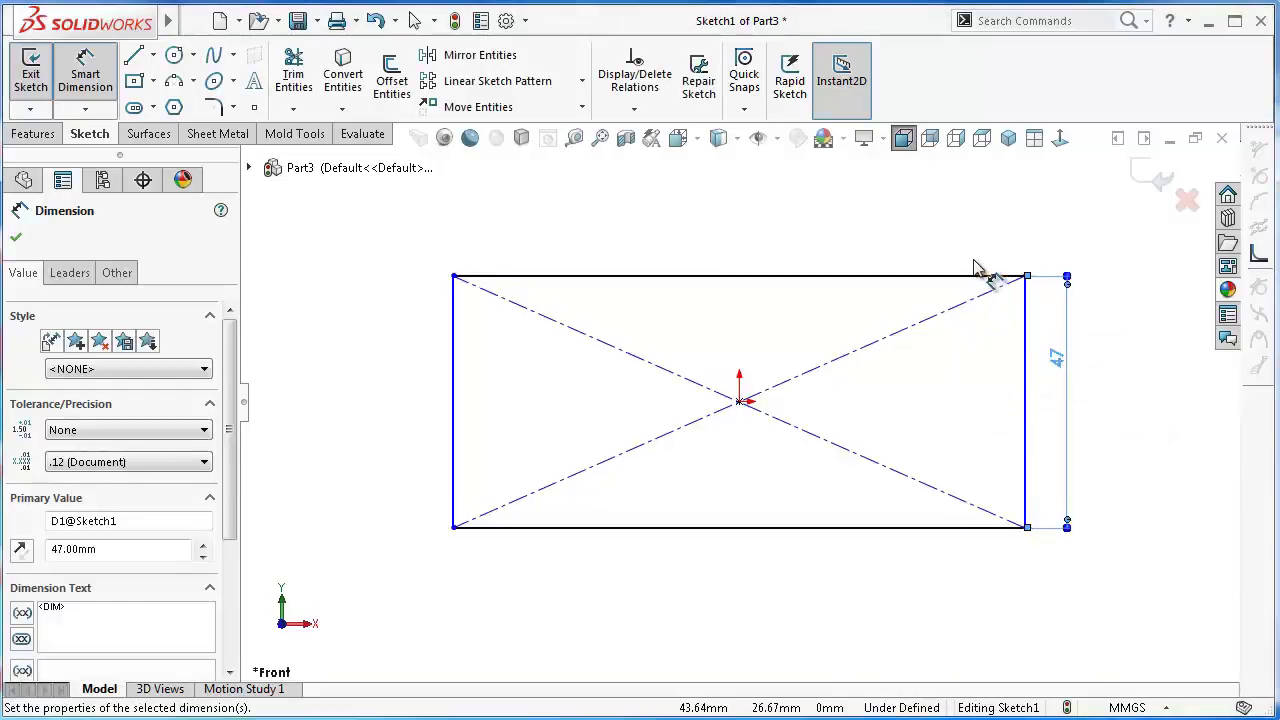
pyautogui.doubleClick(1058, 362)
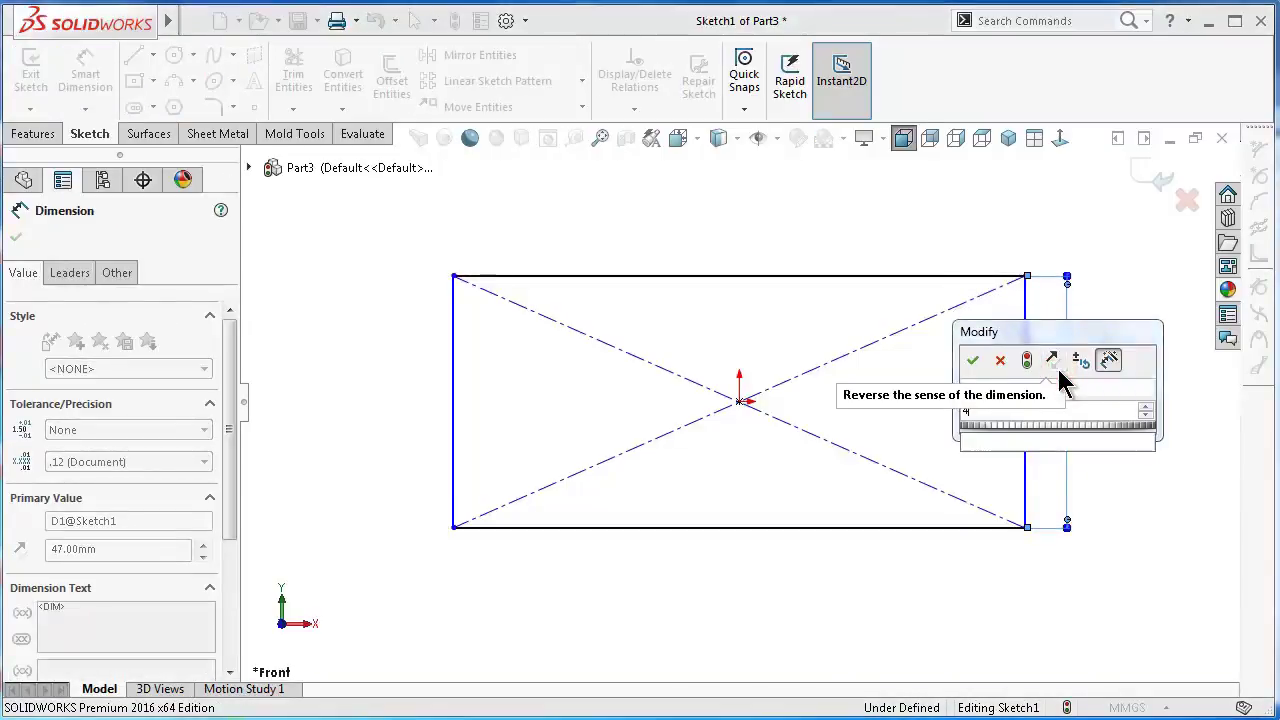
pyautogui.write('470')
pyautogui.press('Return')
# Dimension the rectangle's top edge to an 890 mm width
pyautogui.press('f')
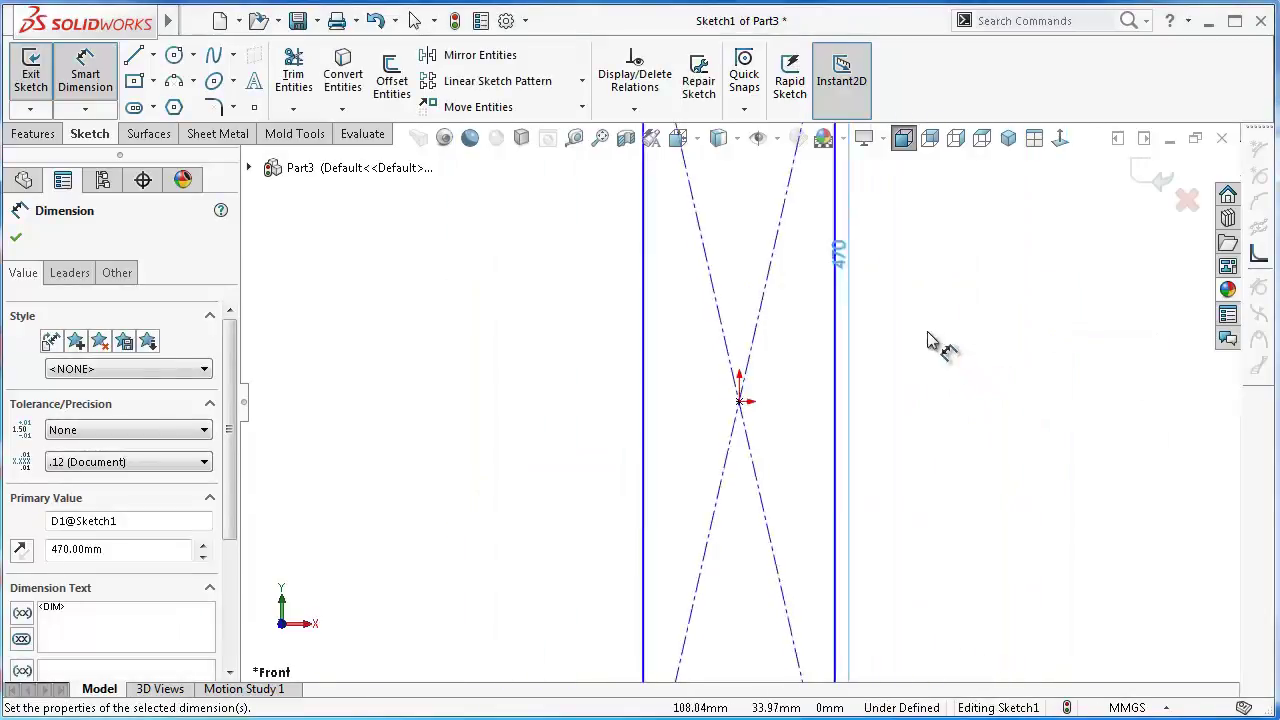
pyautogui.click(762, 199)
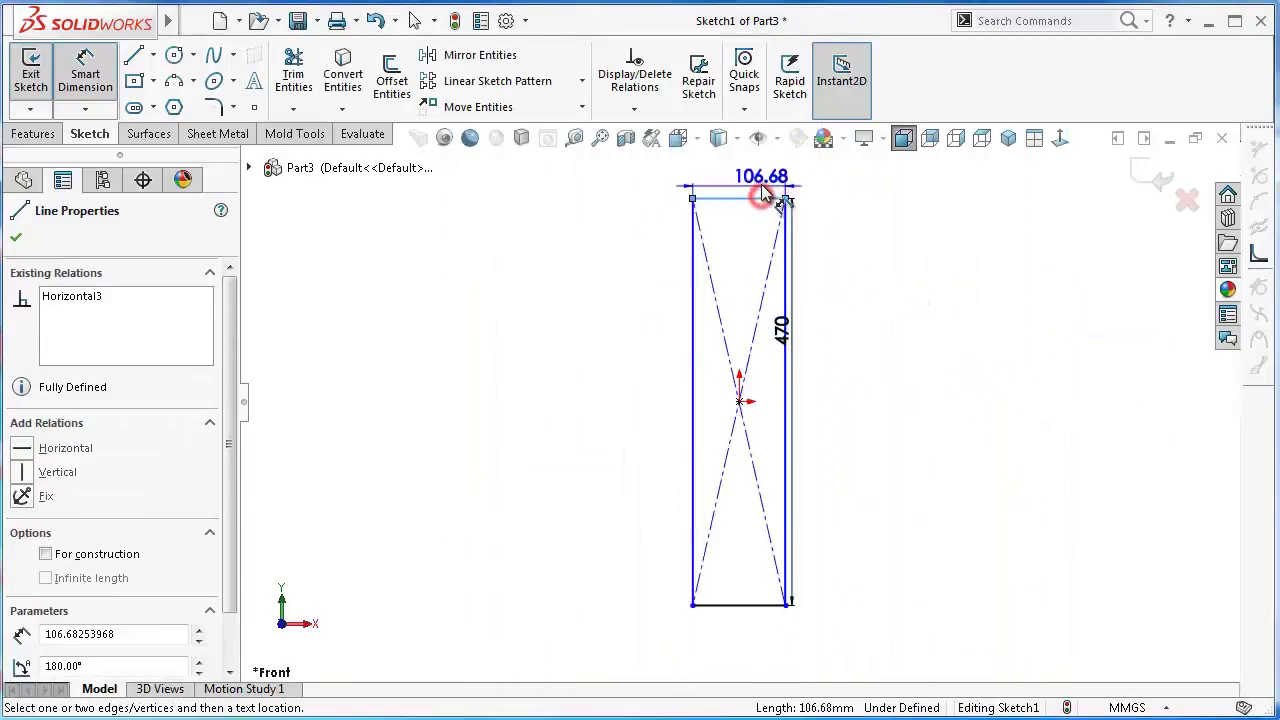
pyautogui.click(763, 188)
pyautogui.write('890')
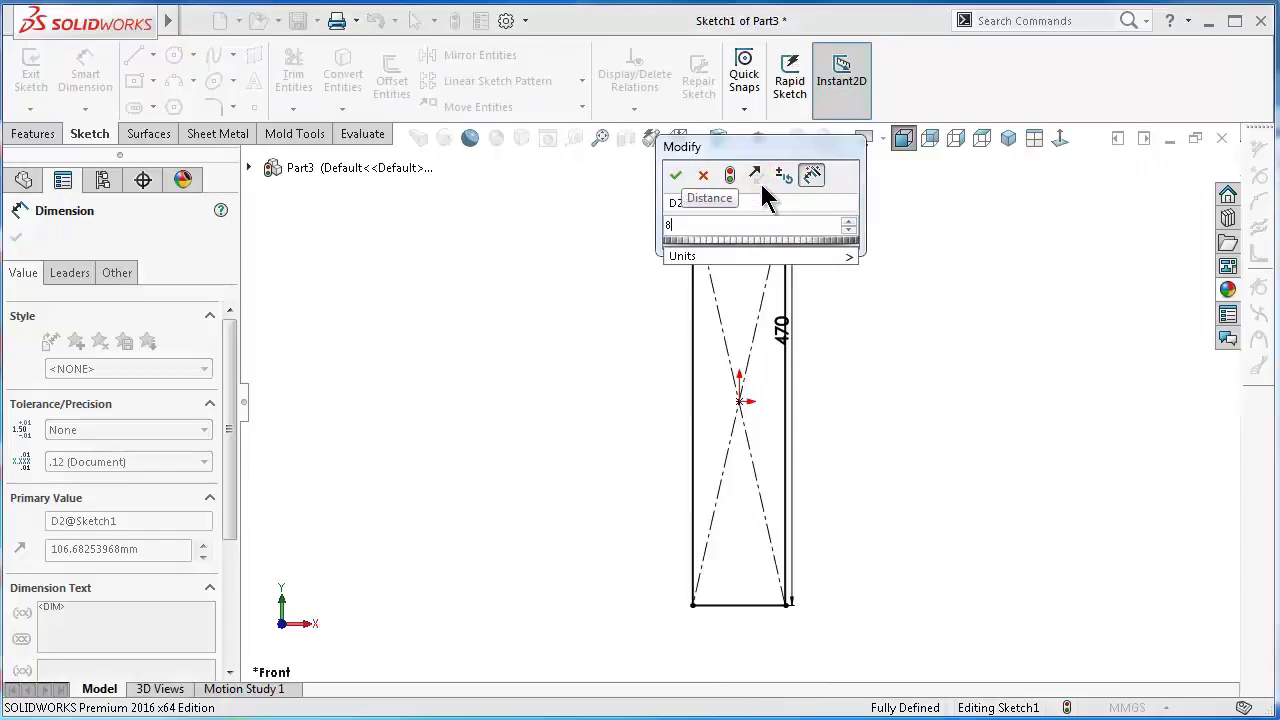
pyautogui.press('Return')
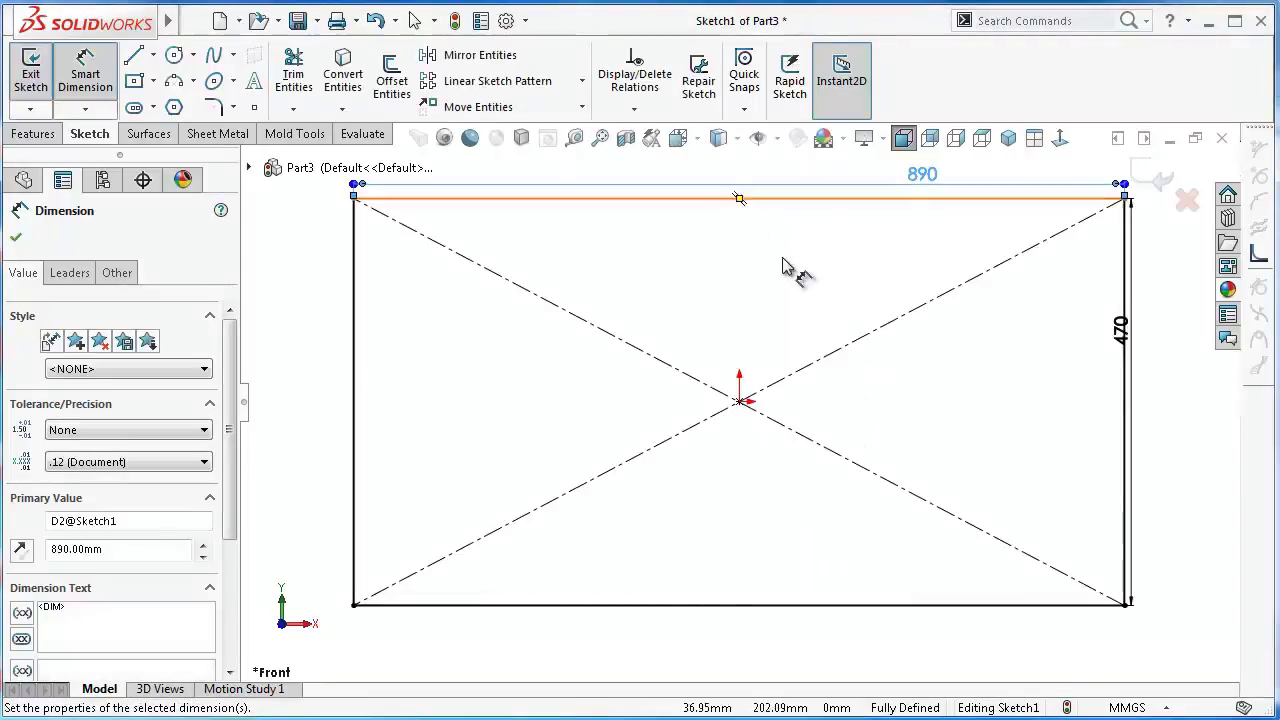
pyautogui.press('z')
pyautogui.click(153, 81)
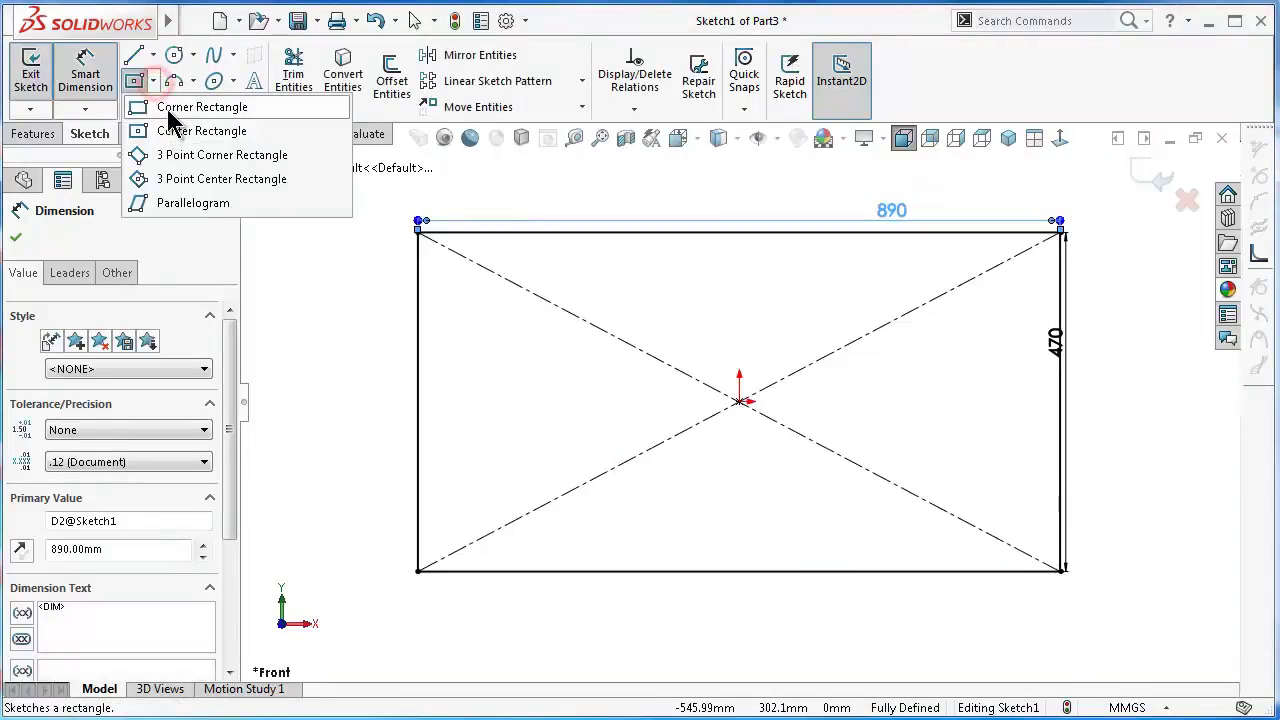
# Draw a corner-rectangle slot on the bottom edge, 30 mm from the right edge
pyautogui.click(172, 104)
pyautogui.click(981, 572)
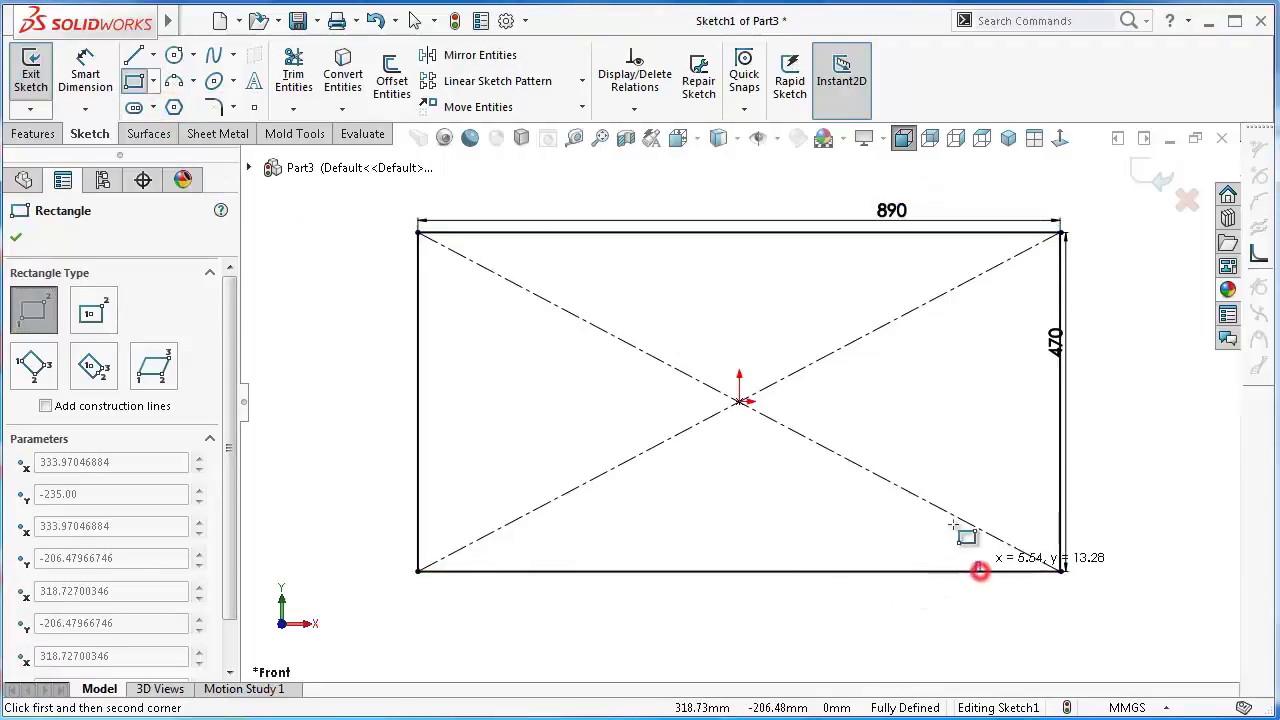
pyautogui.click(928, 438)
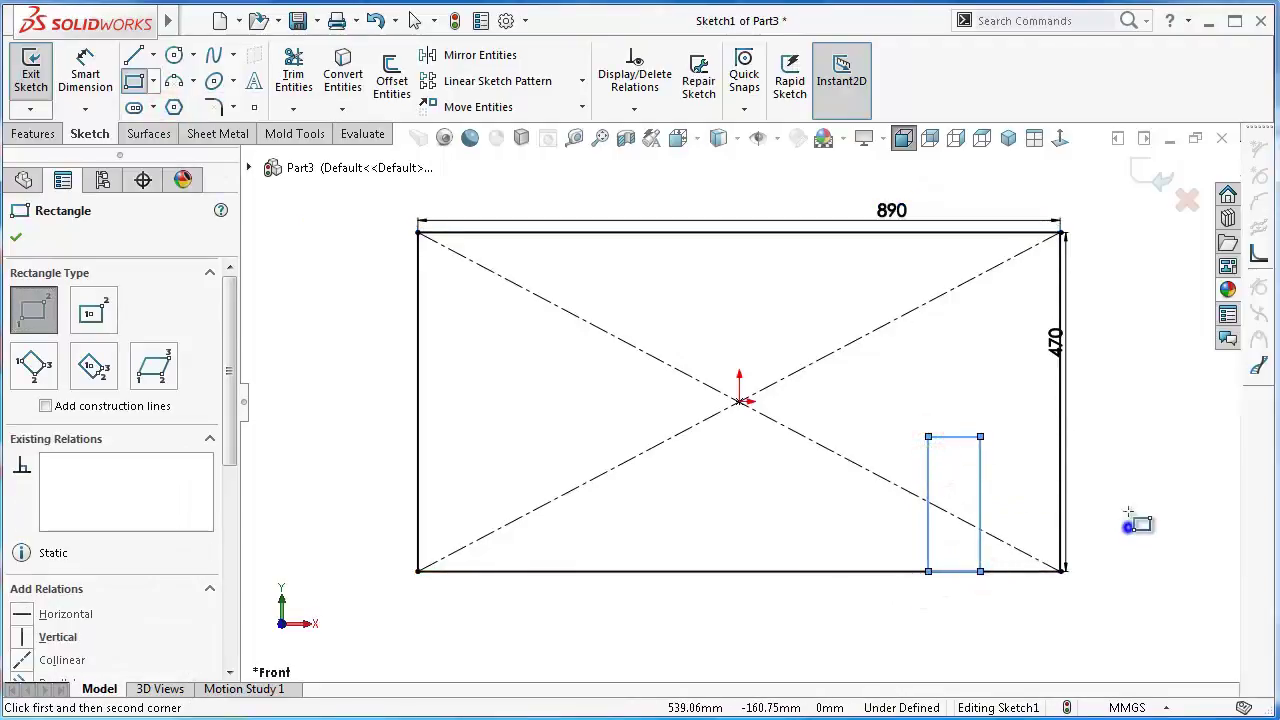
pyautogui.moveTo(1130, 525); pyautogui.dragTo(1086, 443, button='right')
pyautogui.click(980, 505)
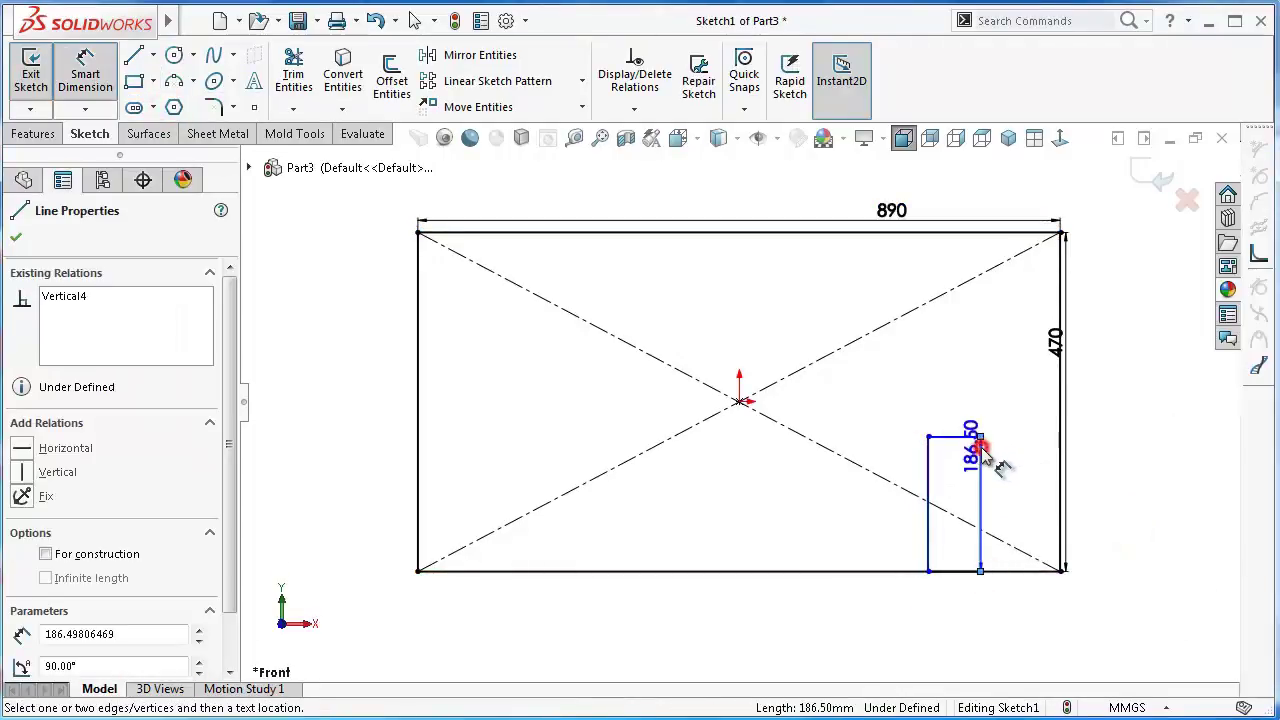
pyautogui.click(1062, 478)
pyautogui.click(1039, 484)
pyautogui.write('30')
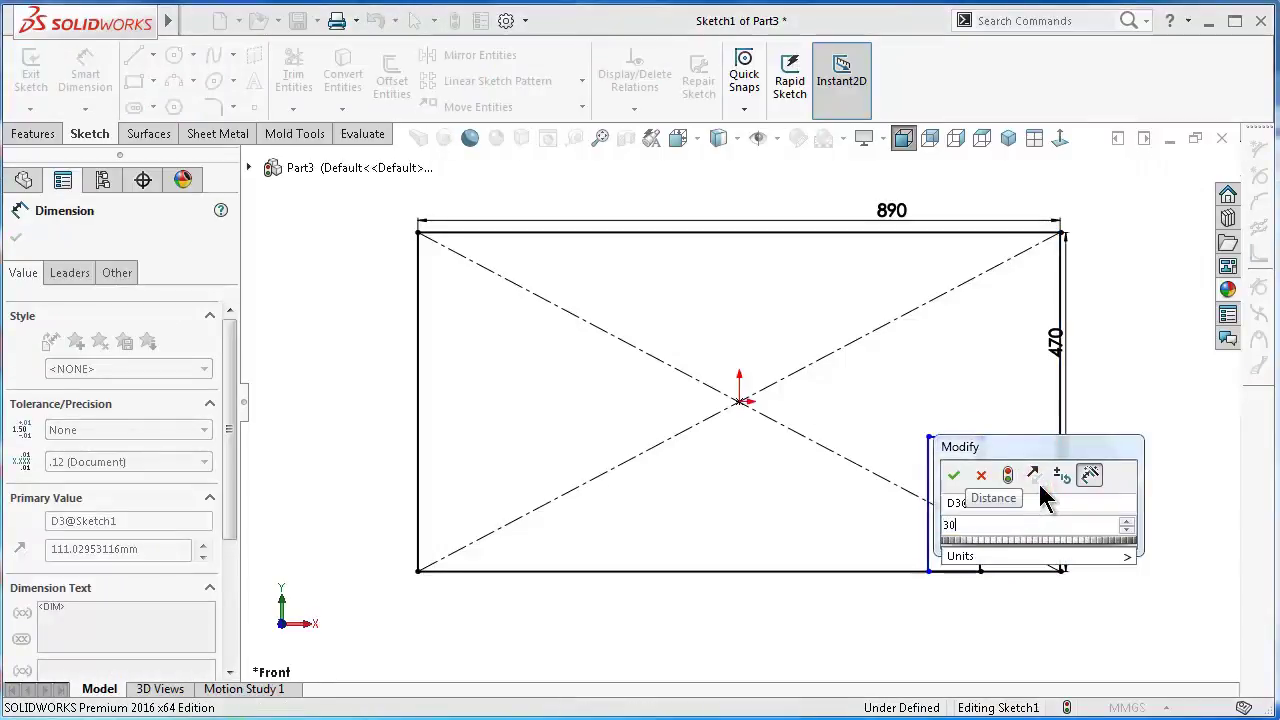
pyautogui.press('Return')
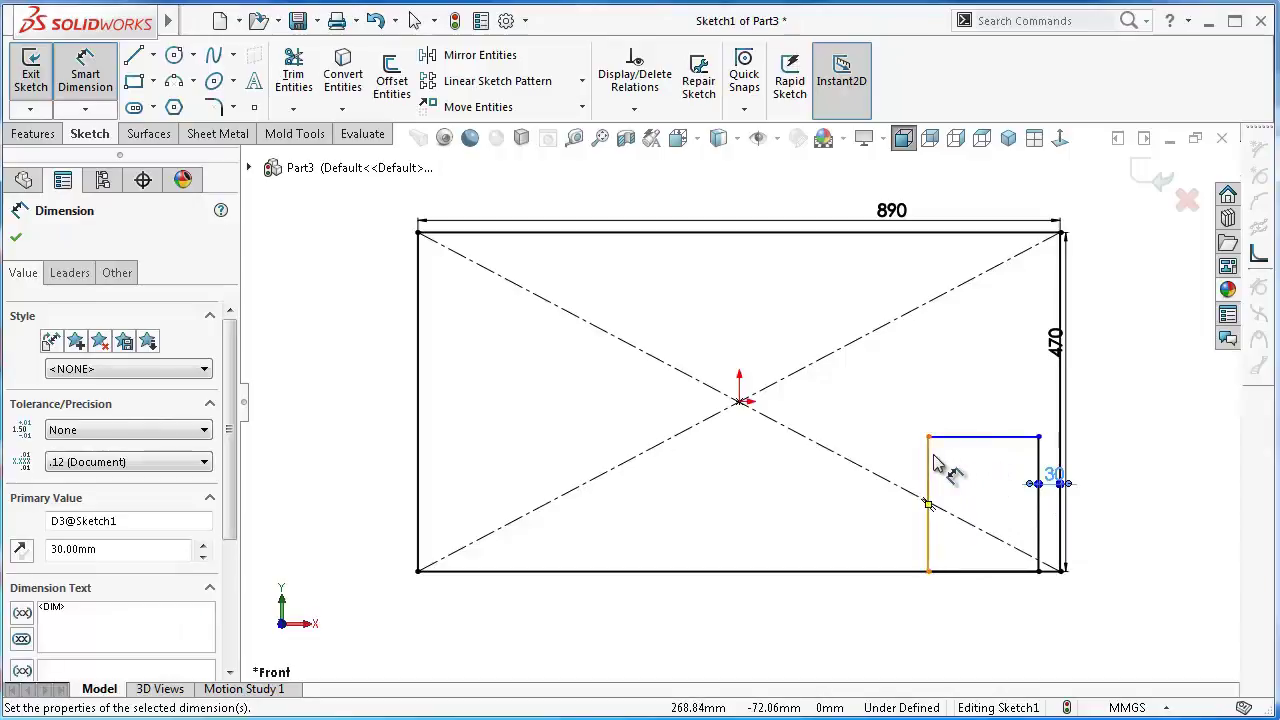
# Size the slot to 120 mm tall and 15 mm wide
pyautogui.click(930, 455)
pyautogui.click(889, 451)
pyautogui.write('120')
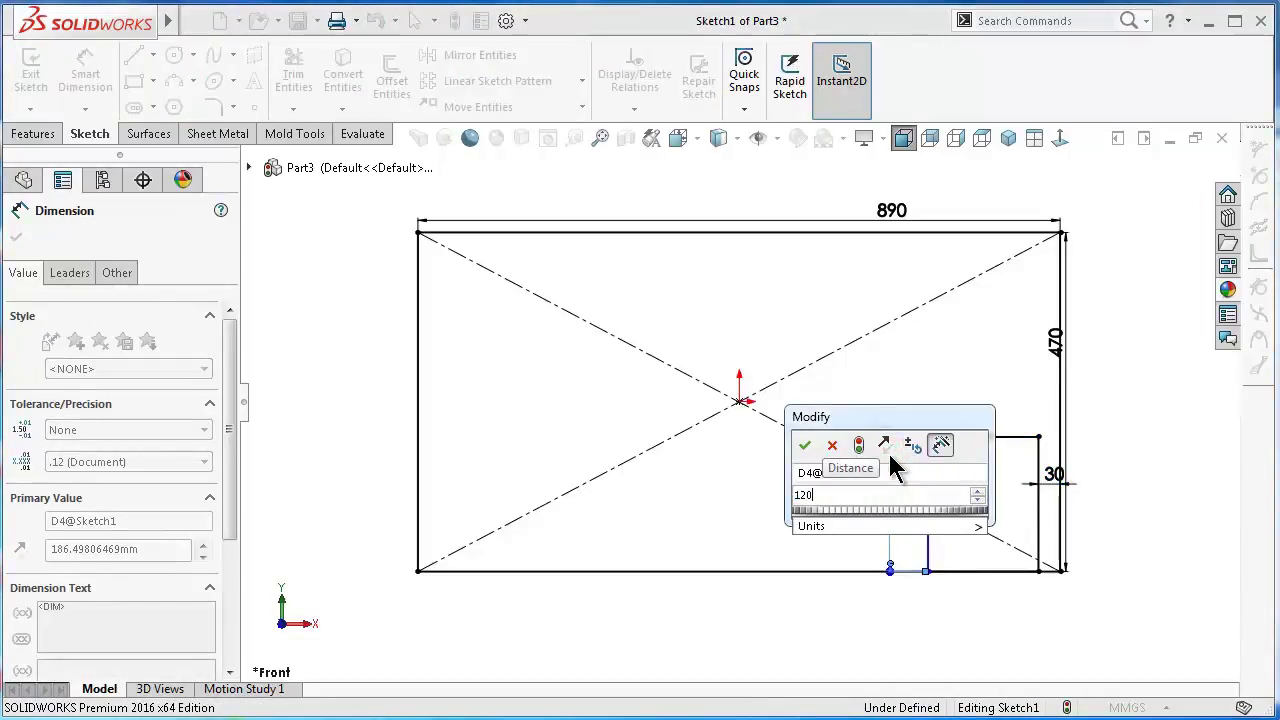
pyautogui.press('Return')
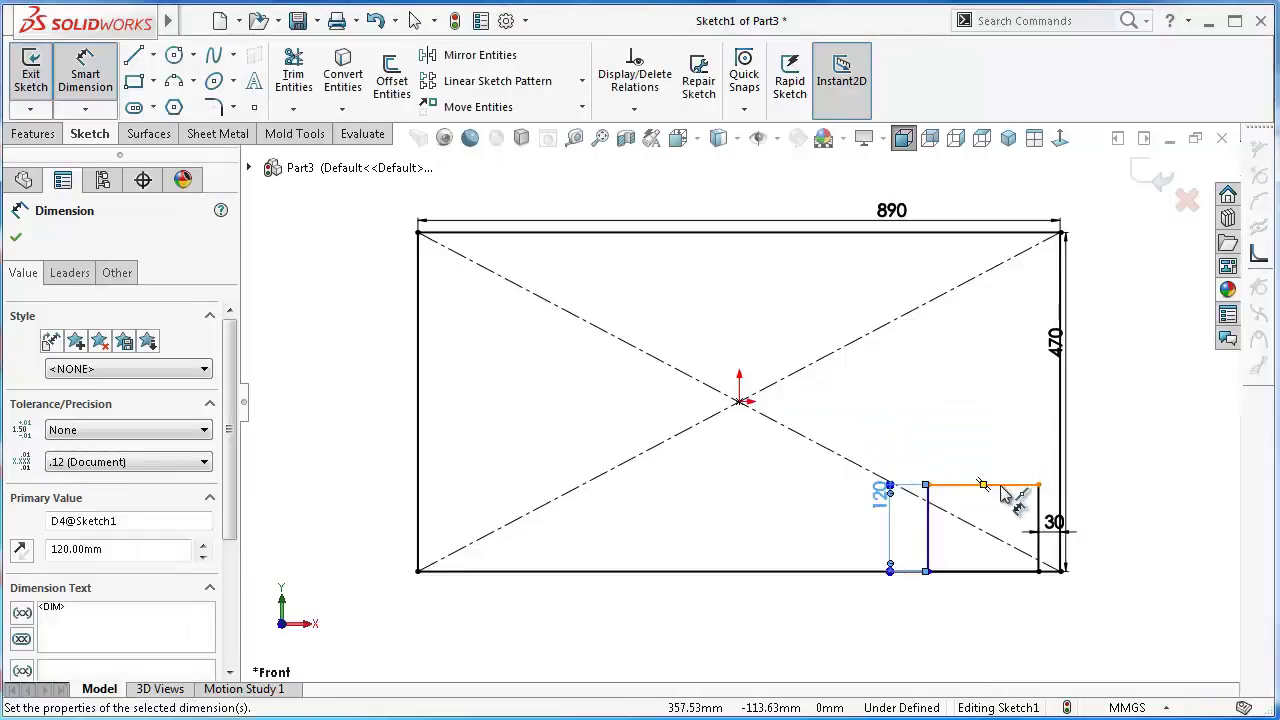
pyautogui.click(1001, 486)
pyautogui.click(1008, 468)
pyautogui.write('15')
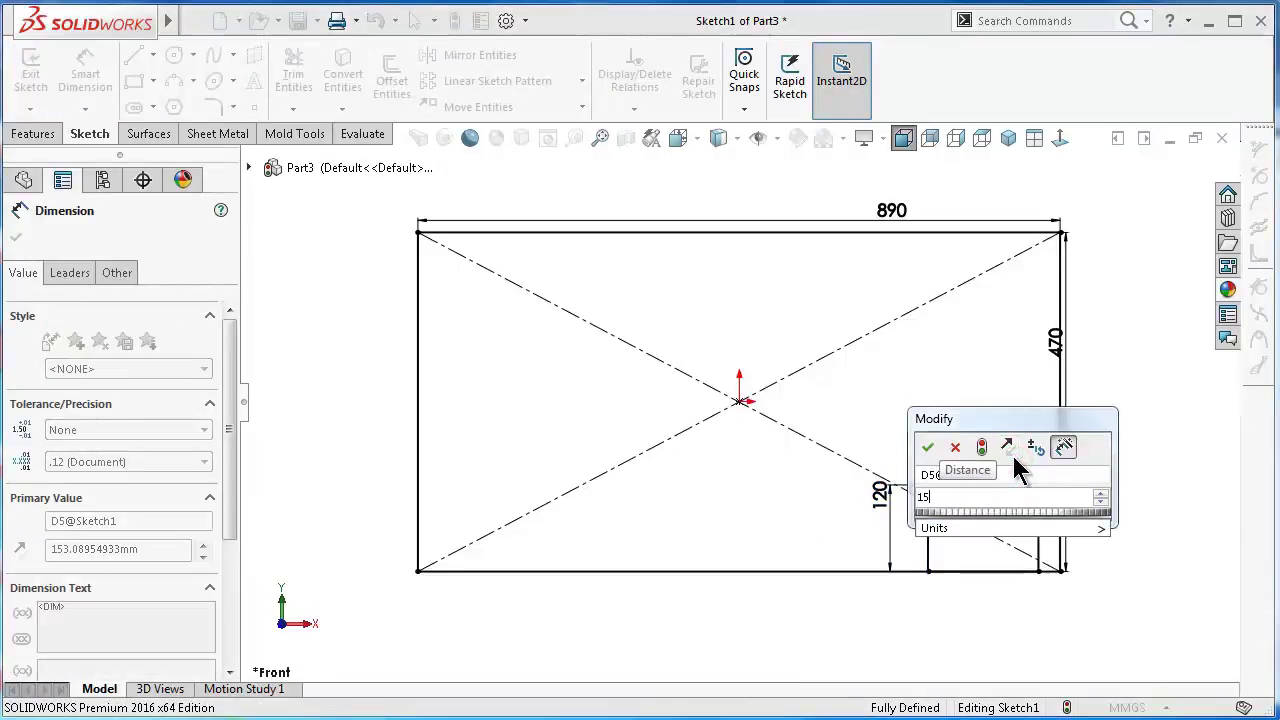
pyautogui.press('Return')
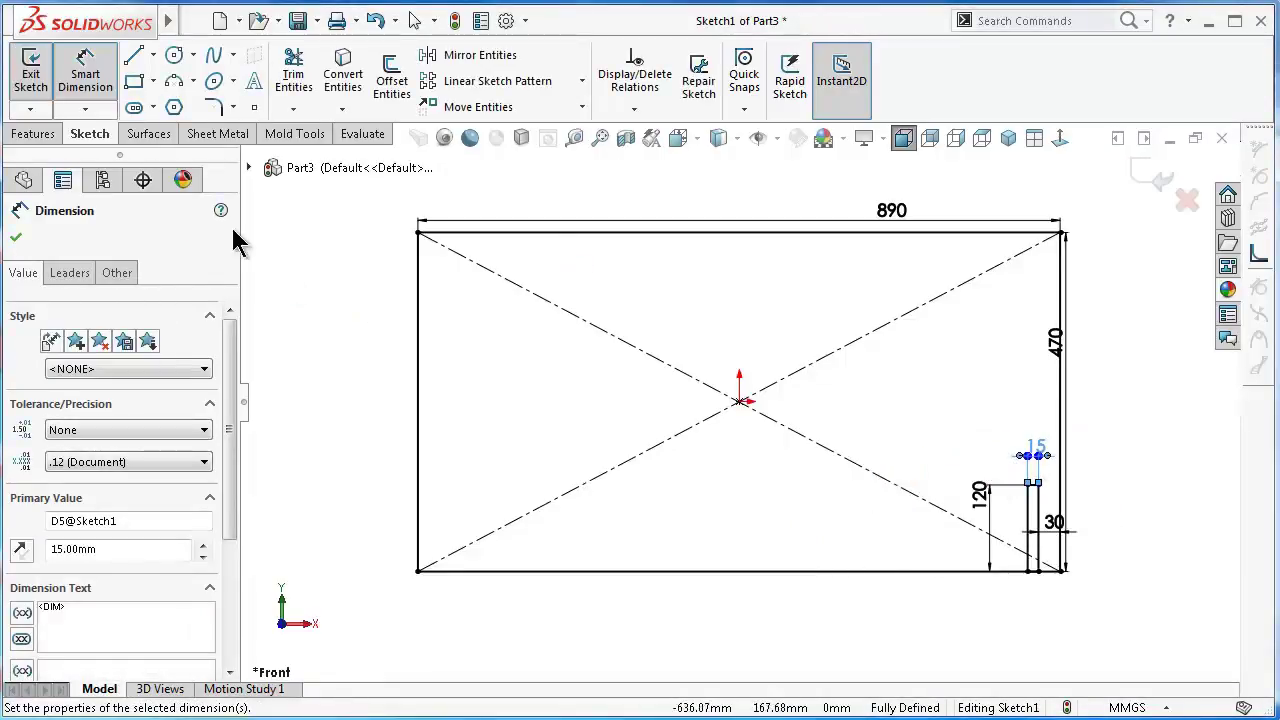
# Draw a vertical centreline from the origin down to the bottom edge
pyautogui.click(155, 56)
pyautogui.click(164, 106)
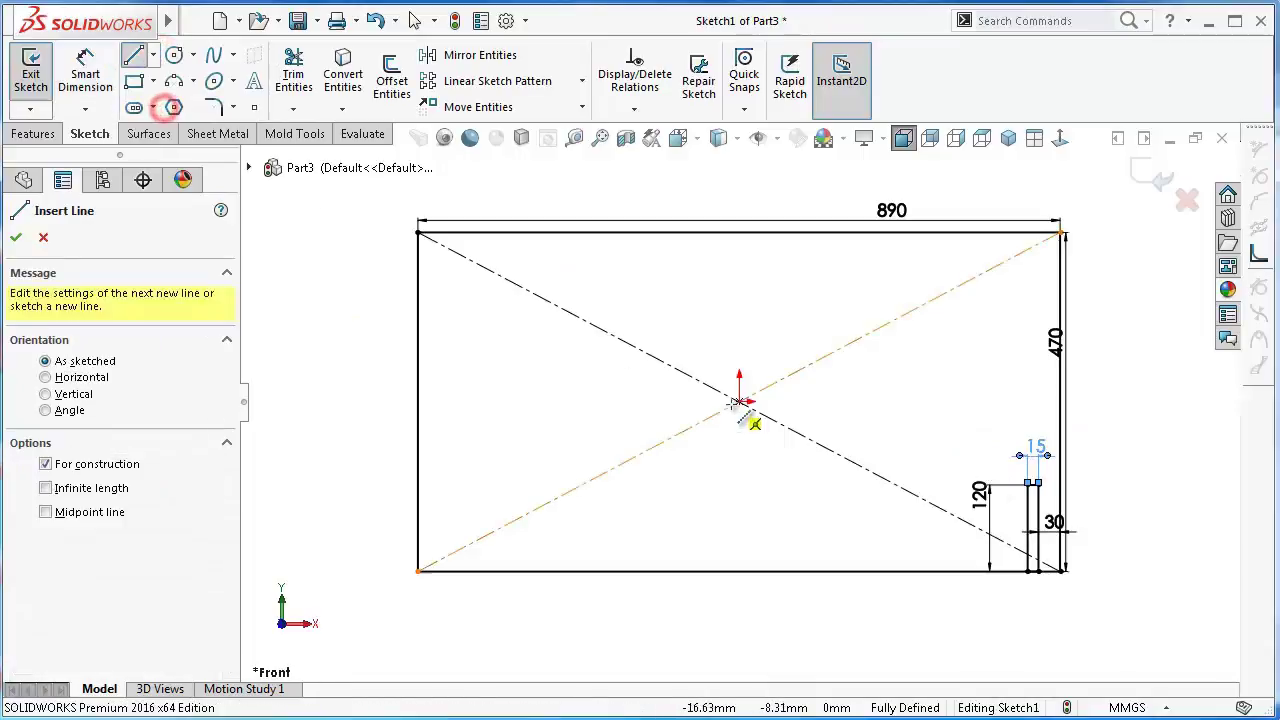
pyautogui.click(739, 401)
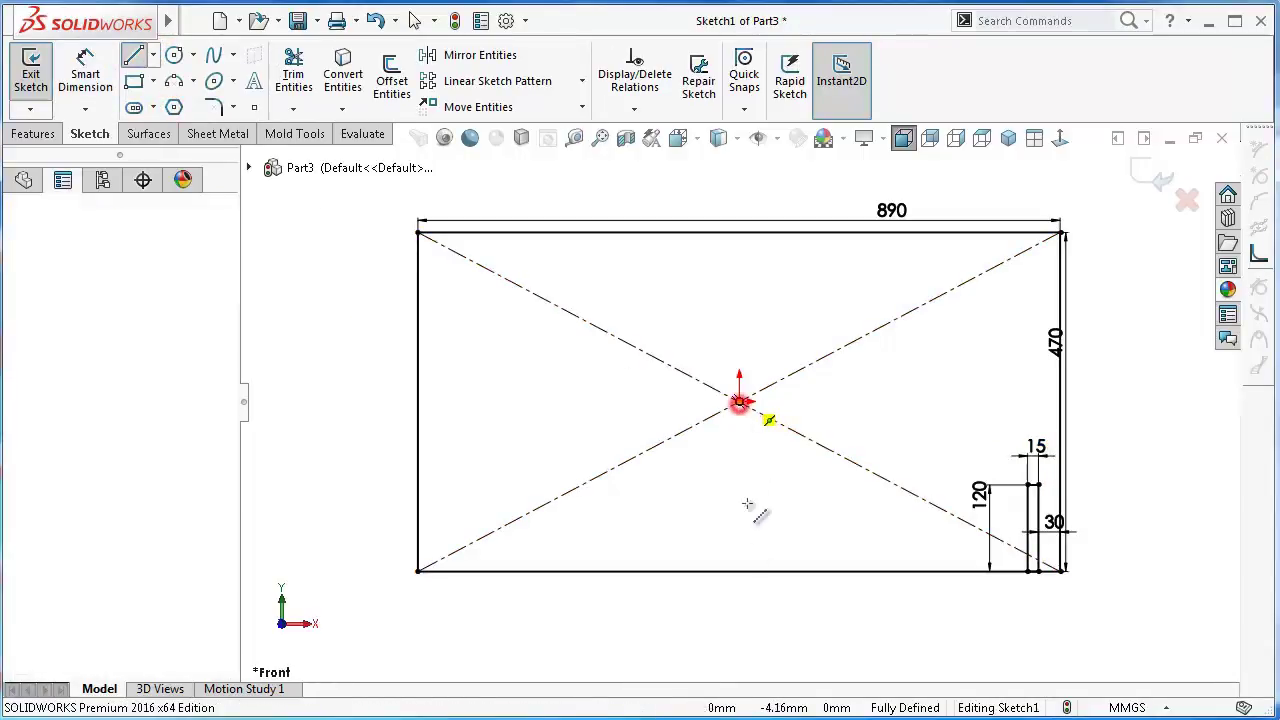
pyautogui.click(739, 571)
pyautogui.press('Escape')
pyautogui.scroll(-2, 920, 528)
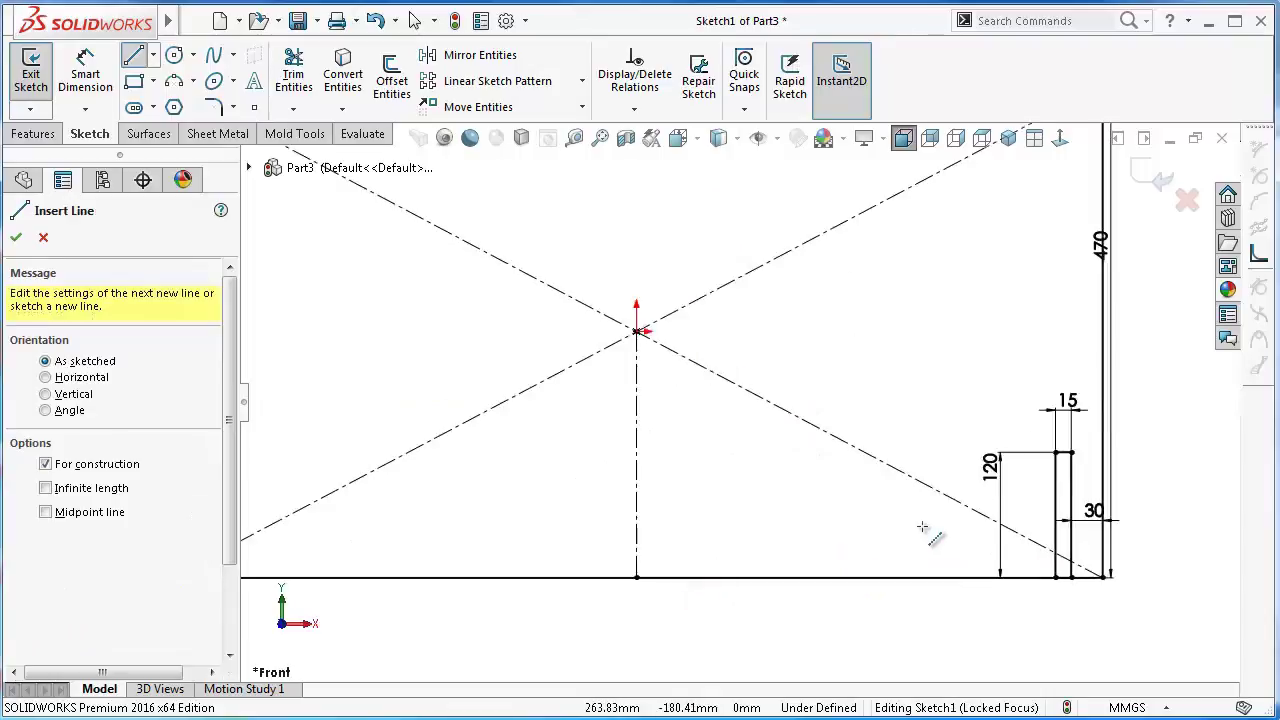
pyautogui.scroll(-3, 849, 430)
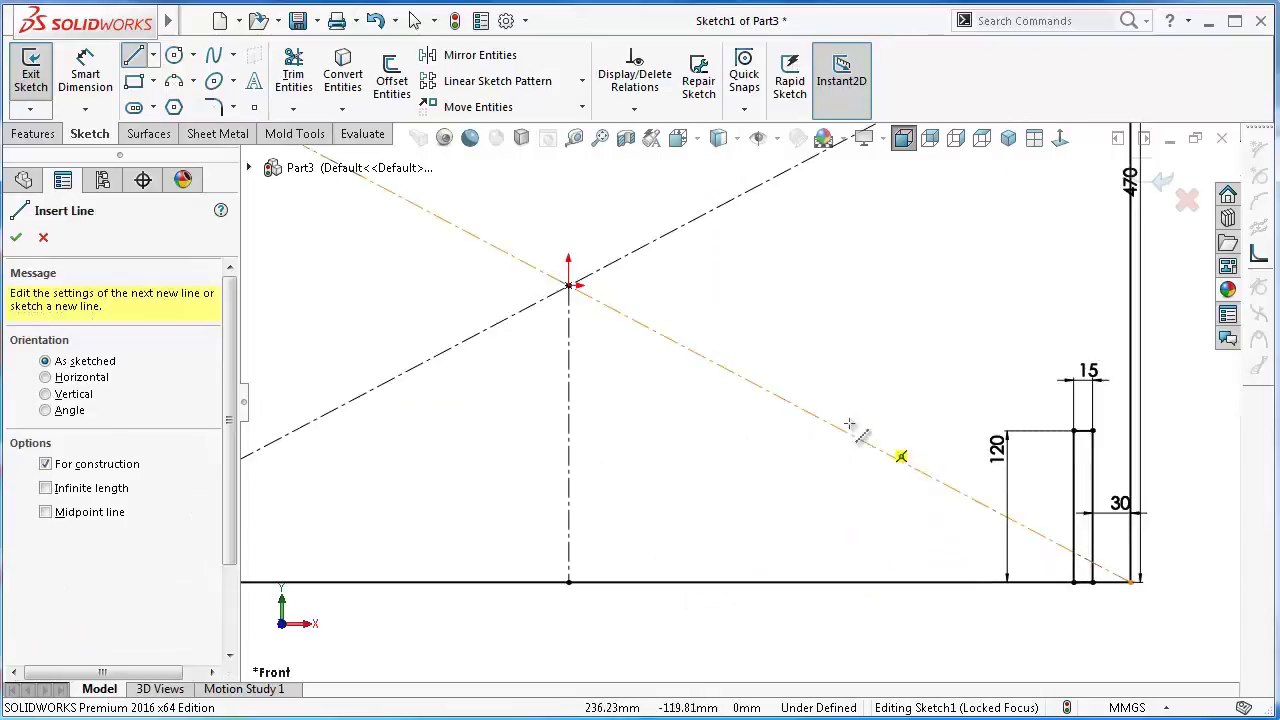
pyautogui.click(17, 238)
pyautogui.scroll(-2, 1005, 415)
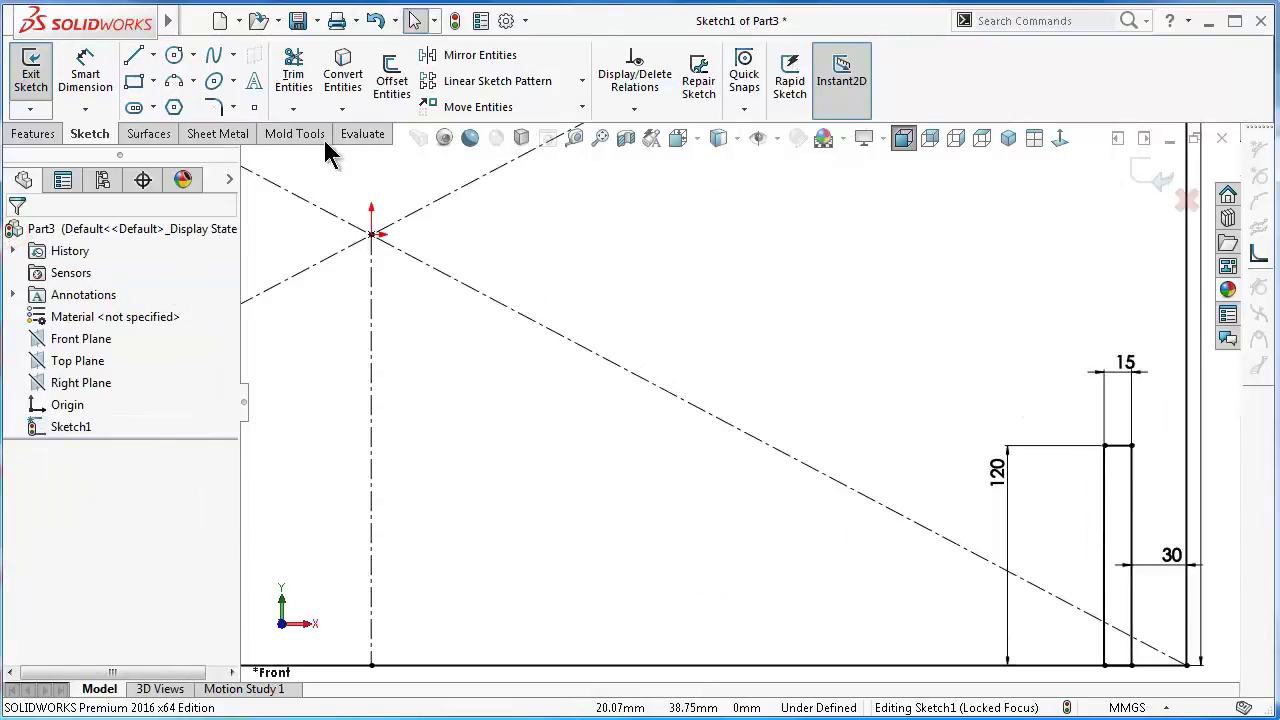
# Mirror the three slot lines to the left about the vertical centreline
pyautogui.click(480, 55)
pyautogui.moveTo(1151, 511); pyautogui.dragTo(1005, 392)
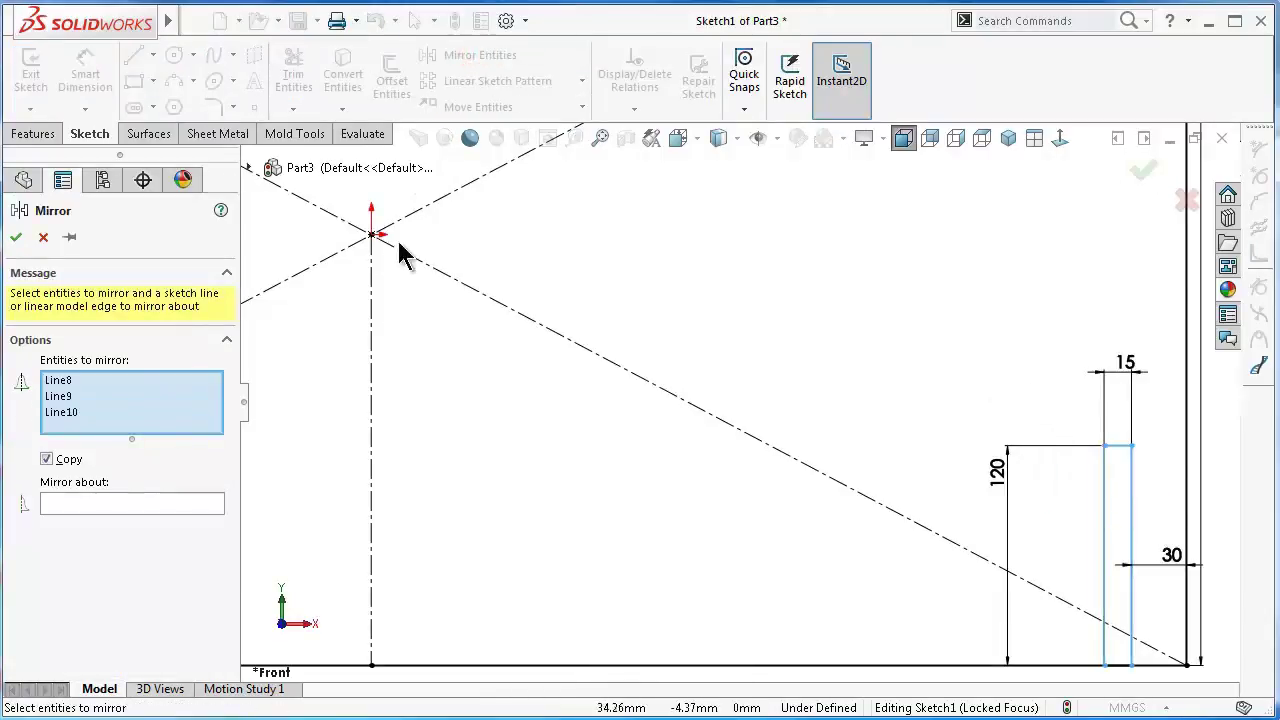
pyautogui.click(155, 505)
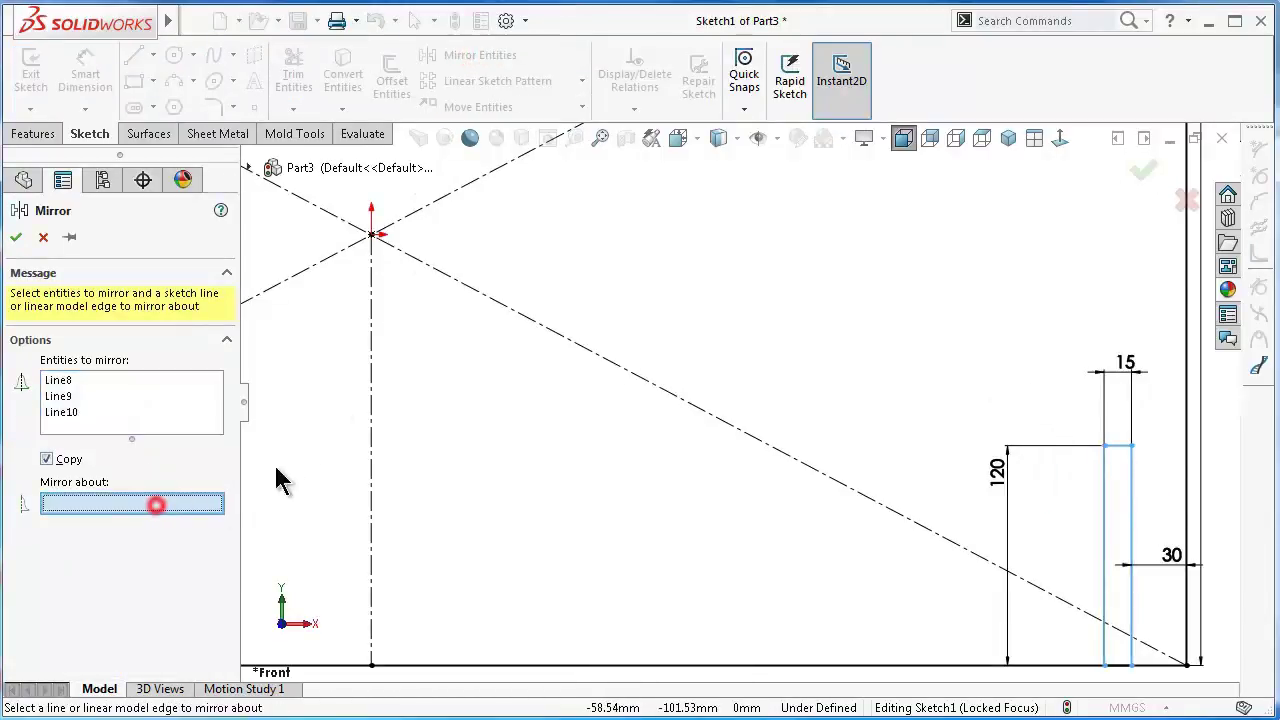
pyautogui.click(372, 440)
pyautogui.press('Return')
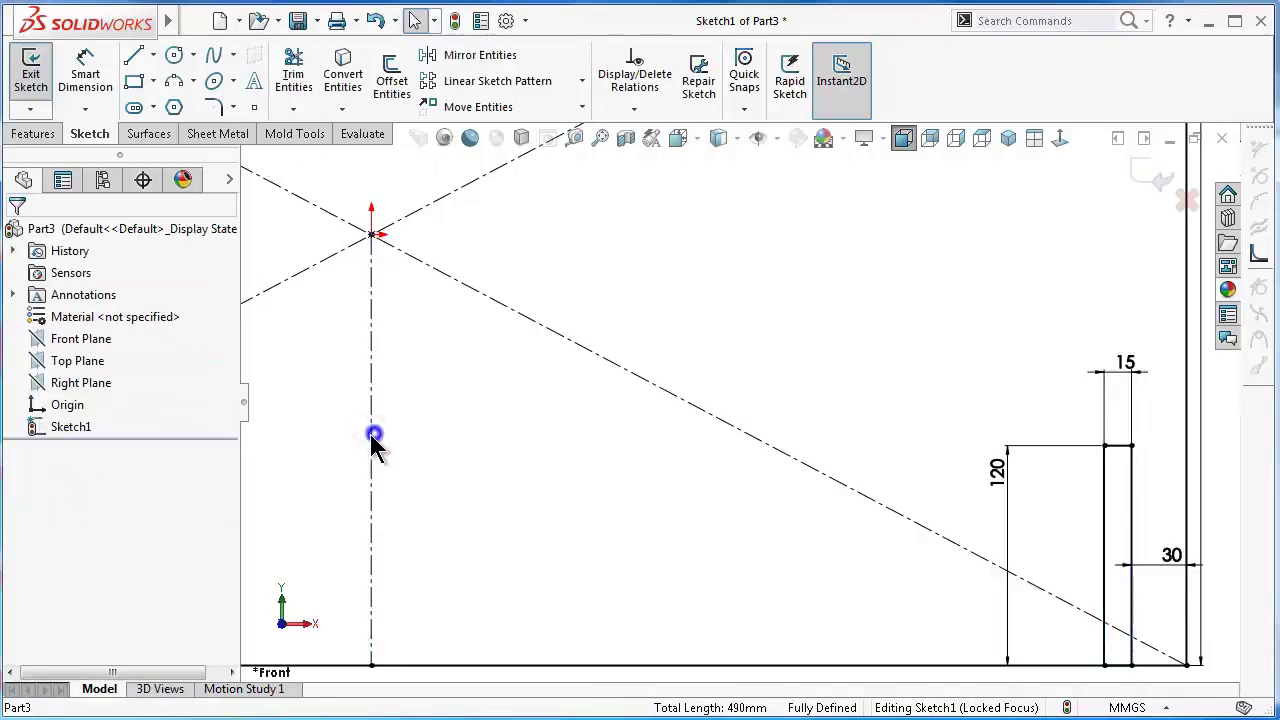
pyautogui.scroll(3, 362, 445)
pyautogui.scroll(2, 420, 410)
pyautogui.scroll(-1, 568, 355)
pyautogui.scroll(-1, 568, 352)
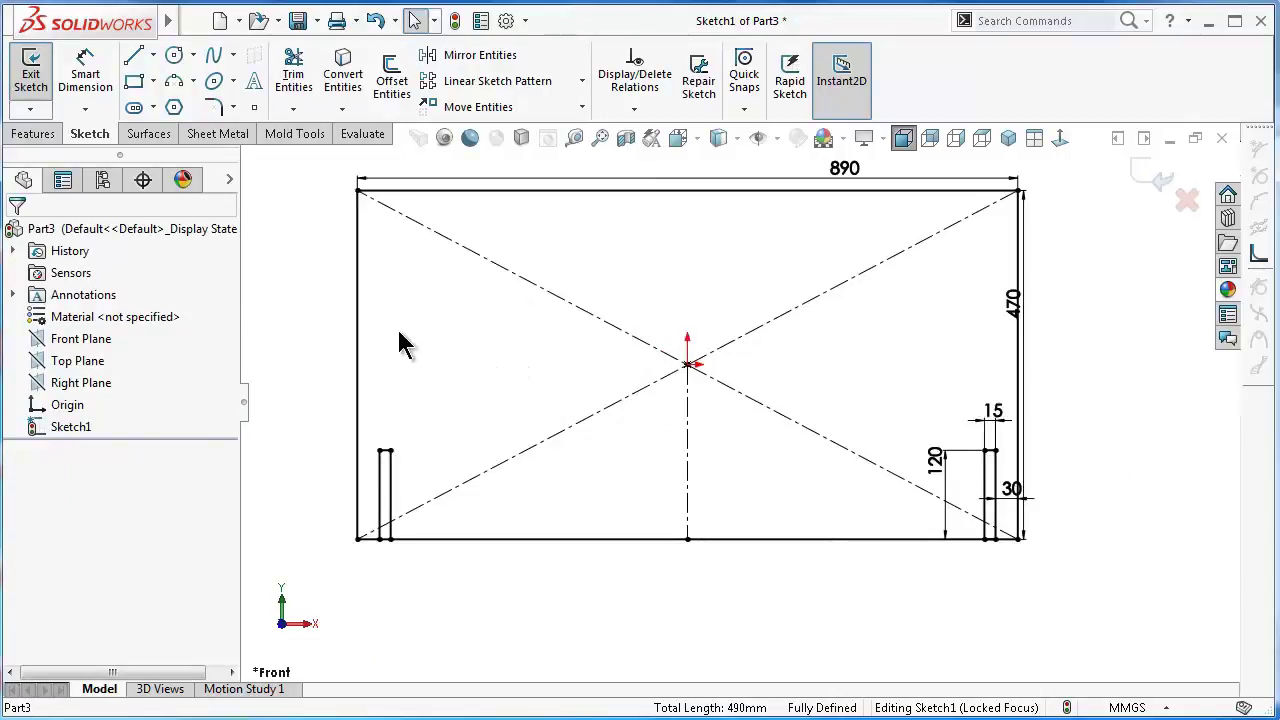
# Extrude the board region Mid Plane to a 15 mm depth
pyautogui.click(33, 134)
pyautogui.click(40, 80)
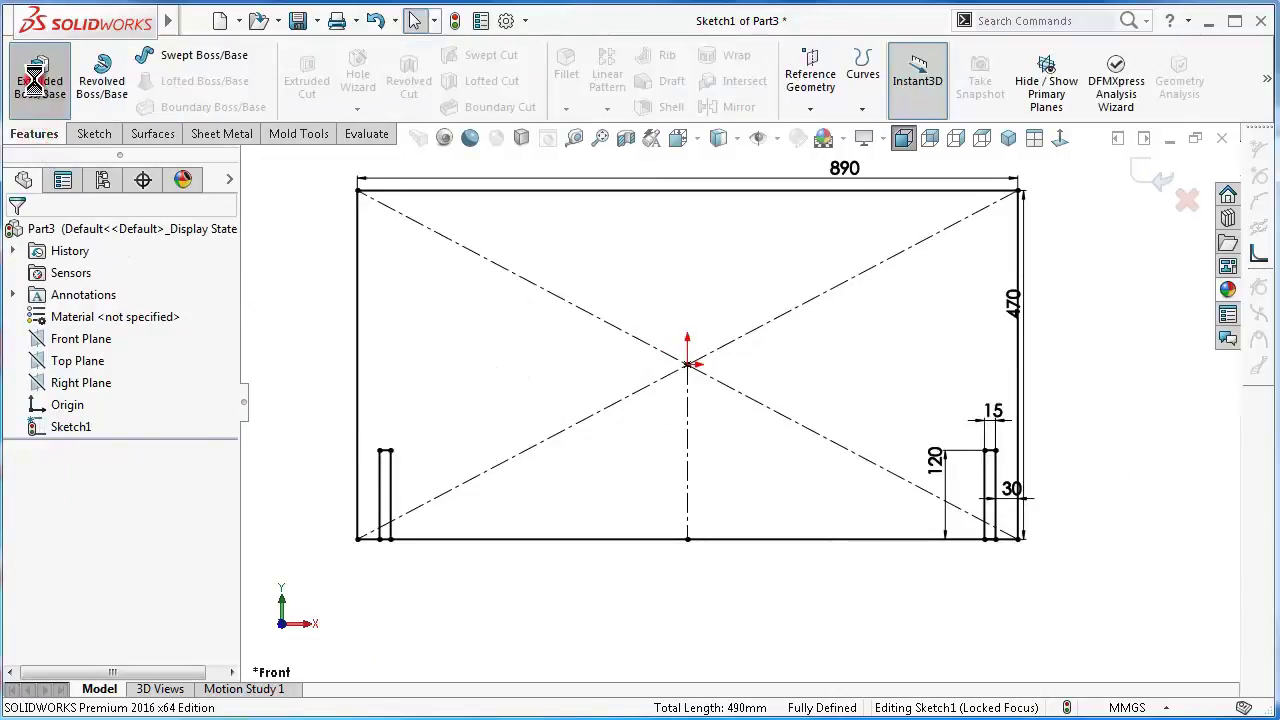
pyautogui.click(110, 360)
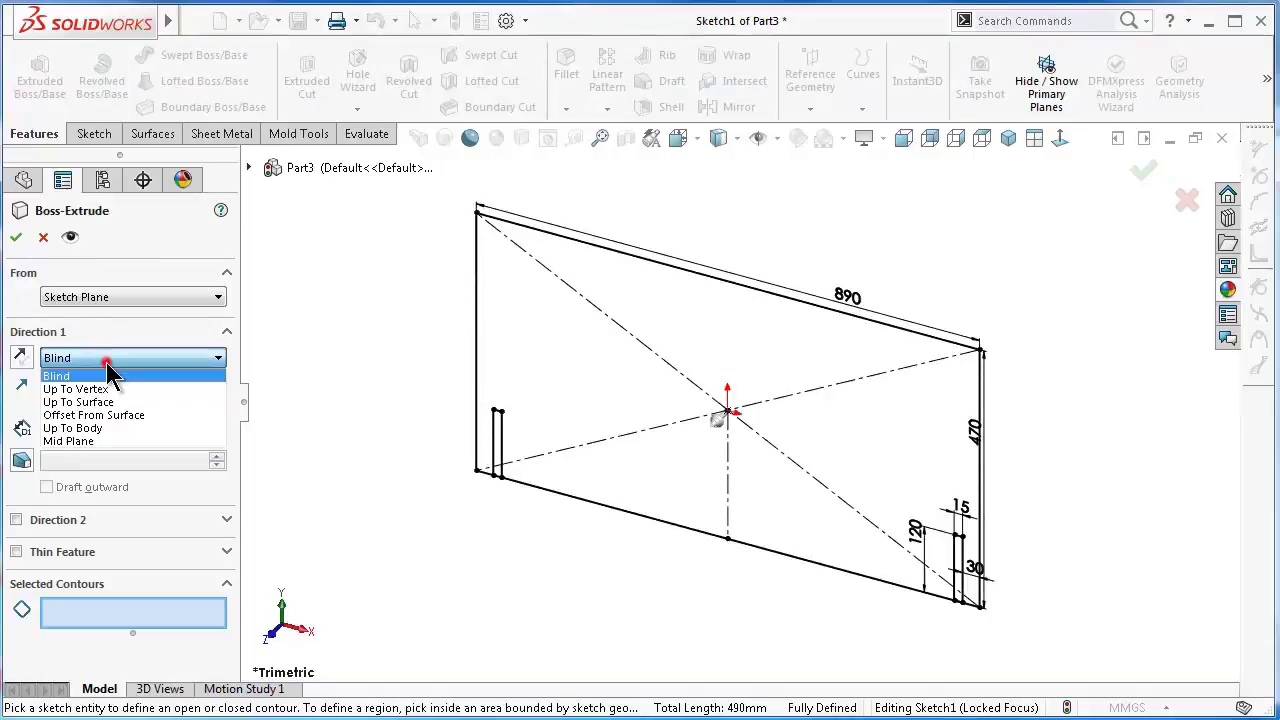
pyautogui.click(115, 440)
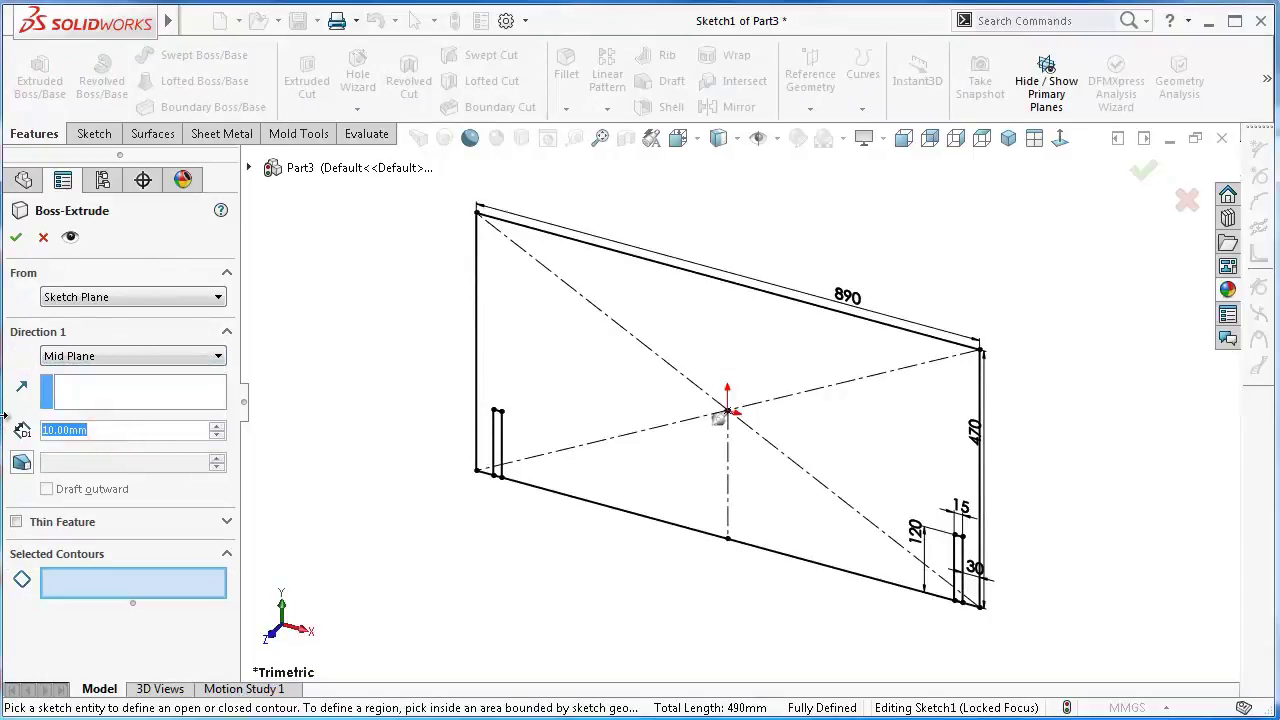
pyautogui.write('15')
pyautogui.press('Return')
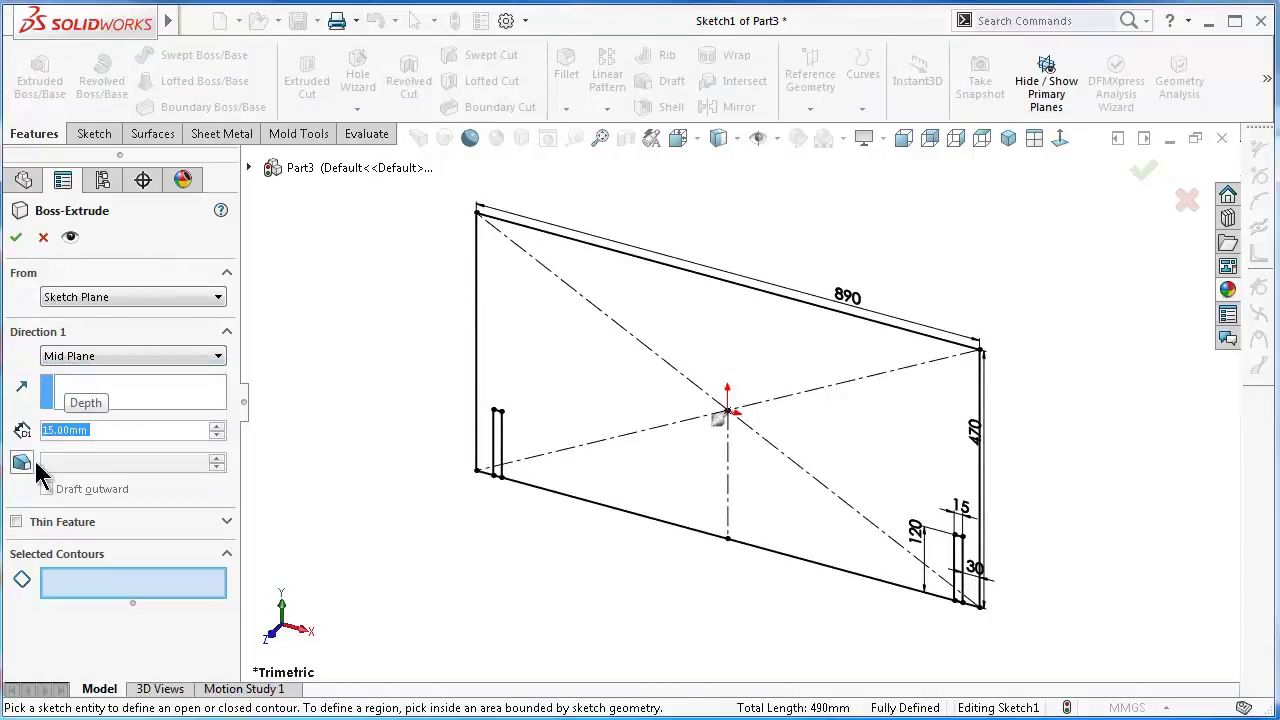
pyautogui.click(654, 468)
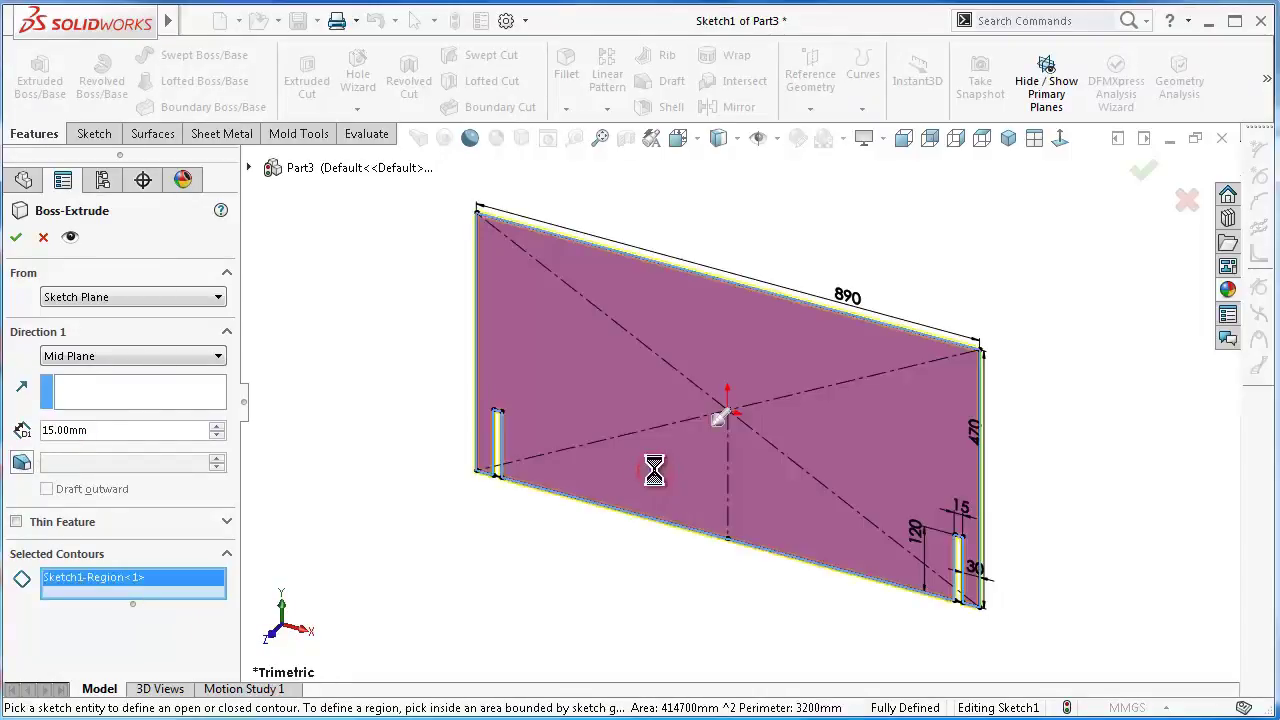
pyautogui.press('Return')
pyautogui.click(296, 371)
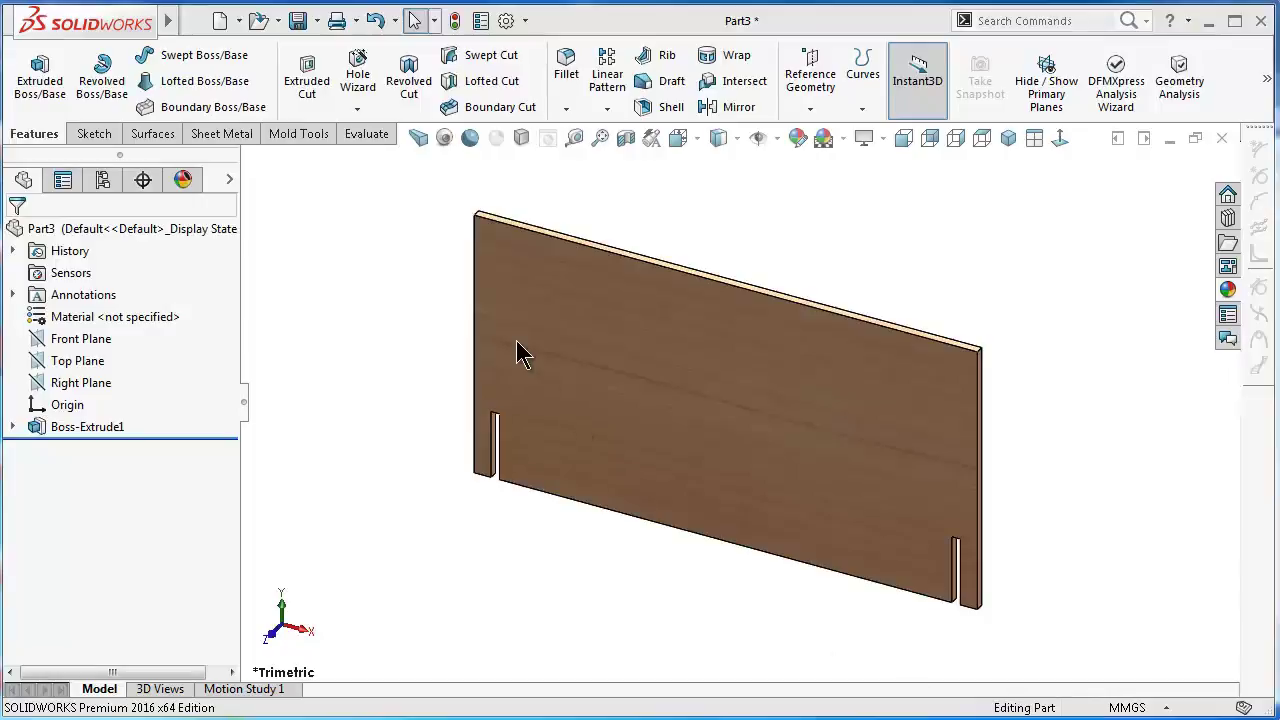
# Start a 5.5 mm fillet and select both slot end faces and nearby bottom faces
pyautogui.click(566, 64)
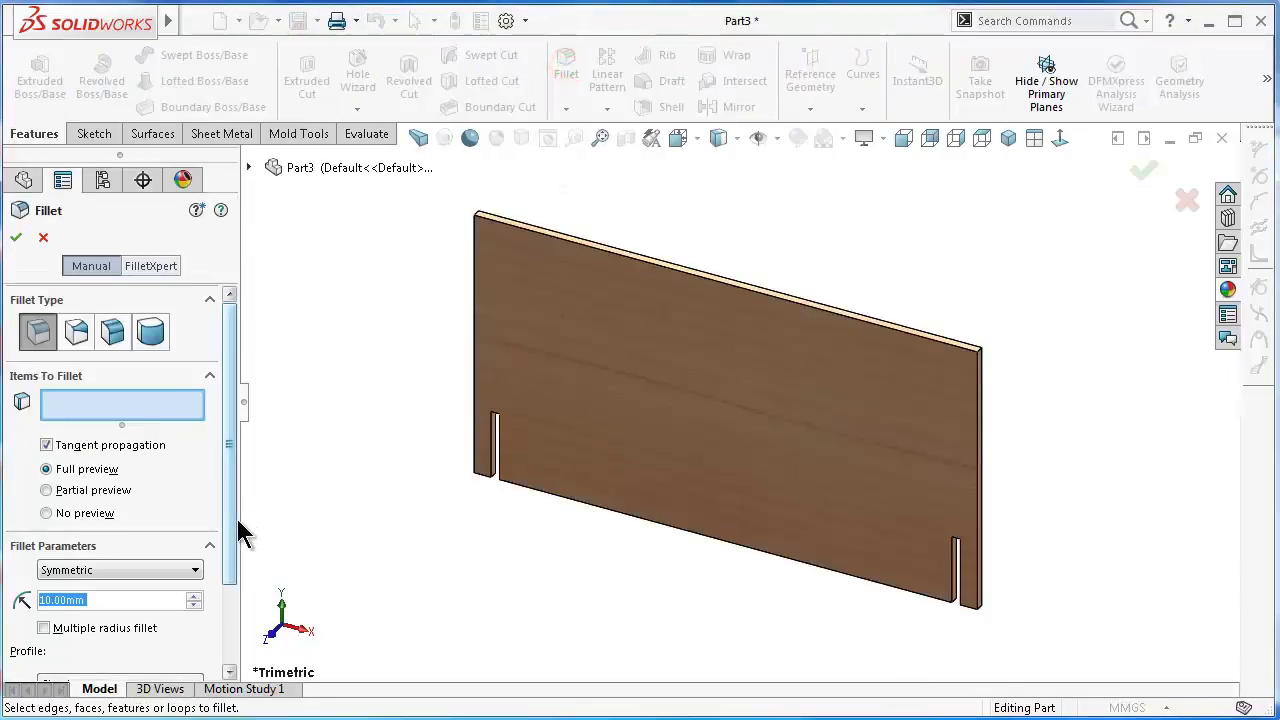
pyautogui.write('5.5')
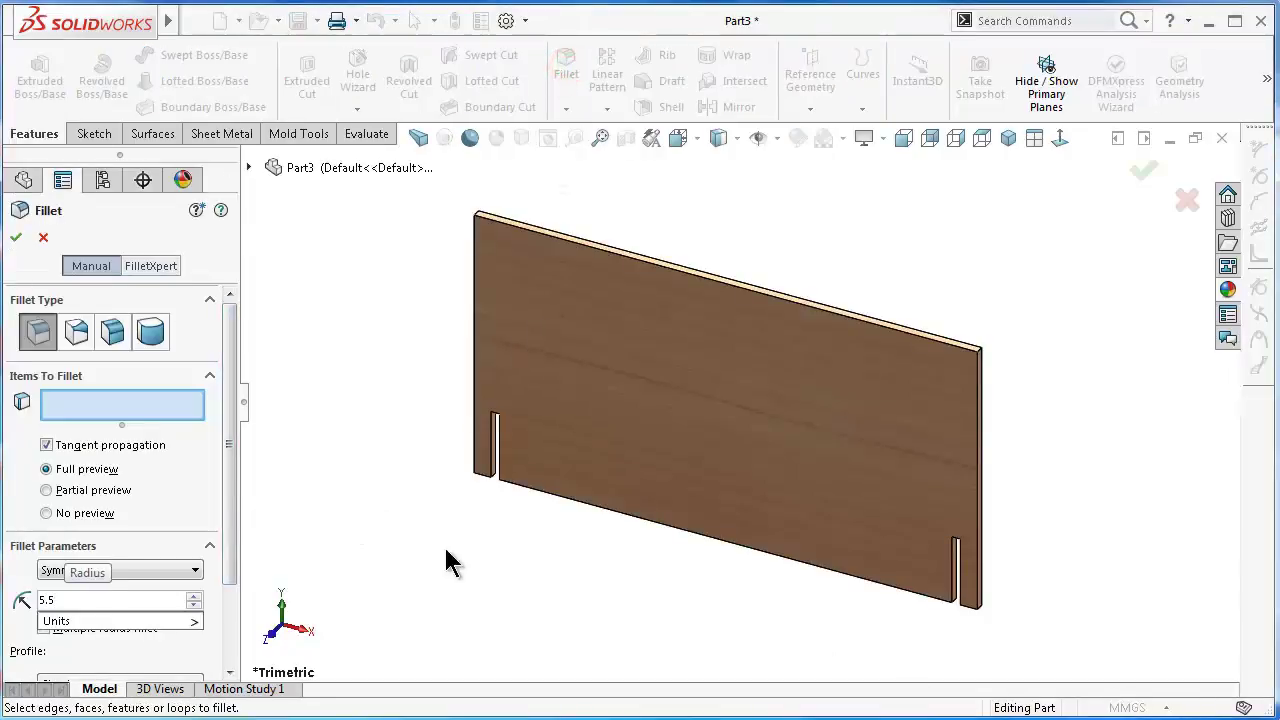
pyautogui.moveTo(511, 563); pyautogui.dragTo(637, 371, button='middle')
pyautogui.scroll(-5, 472, 357)
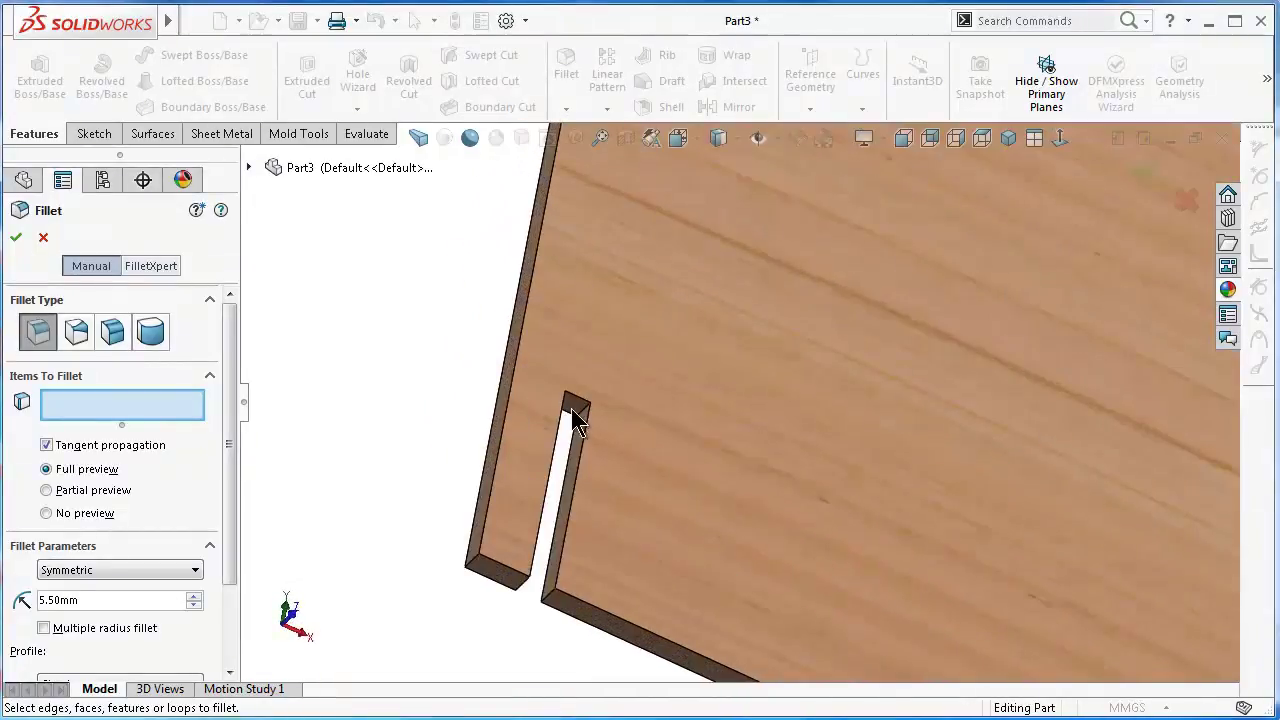
pyautogui.click(578, 418)
pyautogui.scroll(5, 1100, 677)
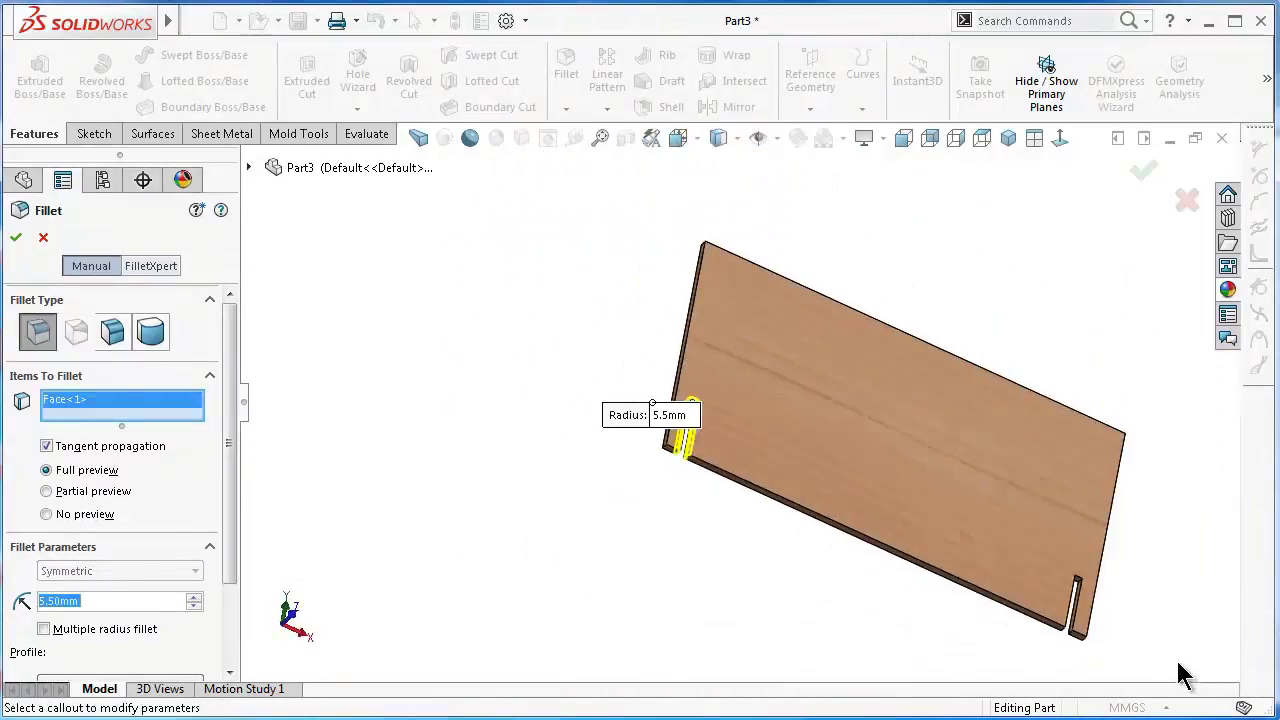
pyautogui.scroll(-2, 1043, 543)
pyautogui.scroll(-3, 1043, 543)
pyautogui.click(808, 425)
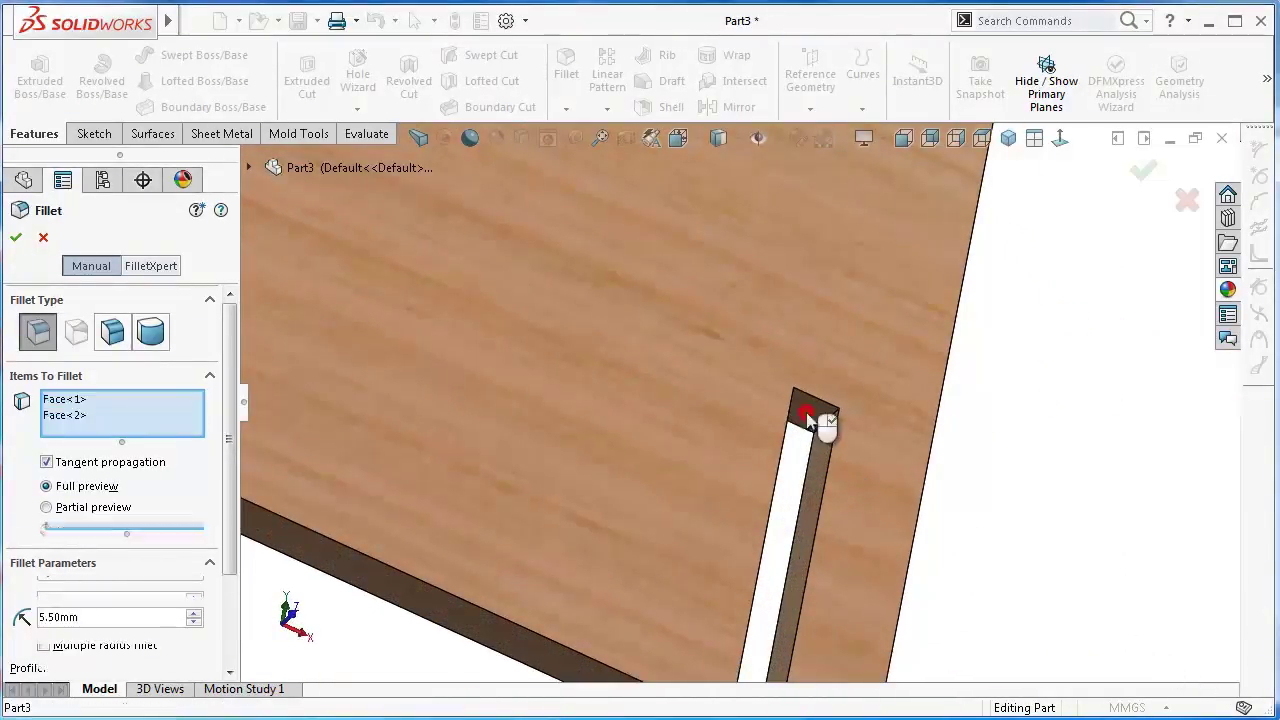
pyautogui.scroll(1, 700, 520)
pyautogui.click(618, 592)
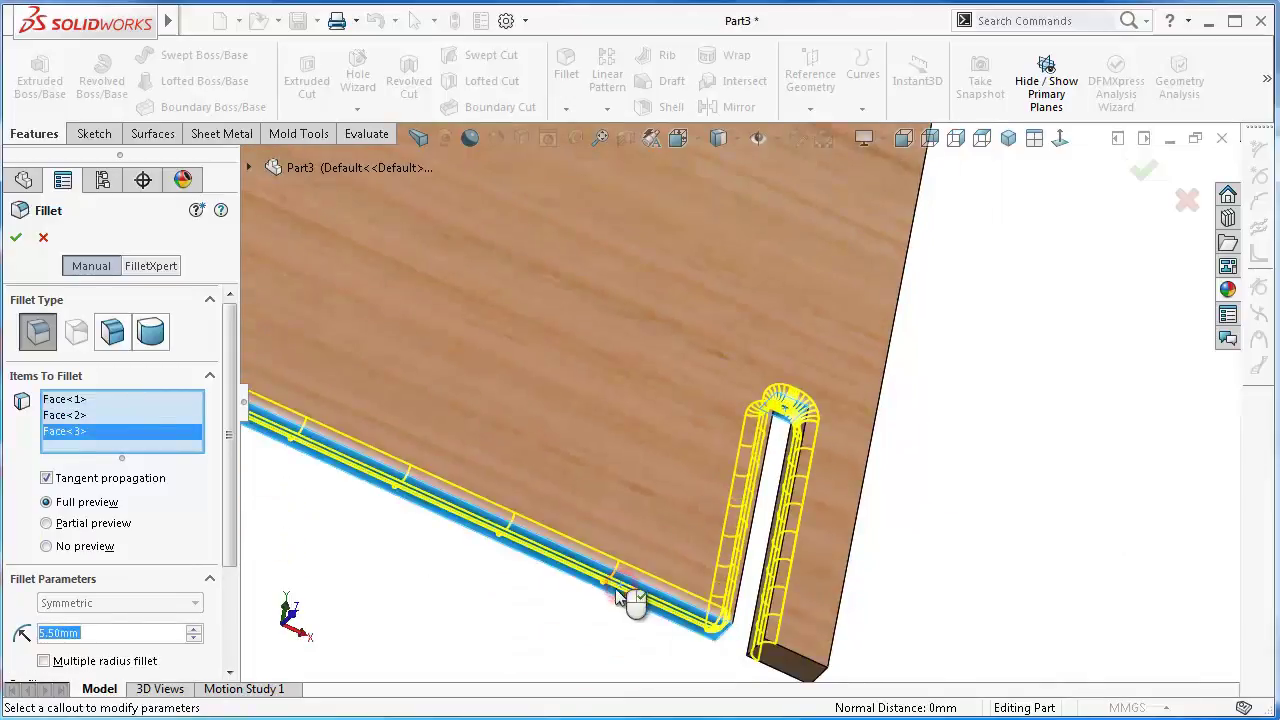
pyautogui.click(790, 668)
pyautogui.scroll(3, 422, 296)
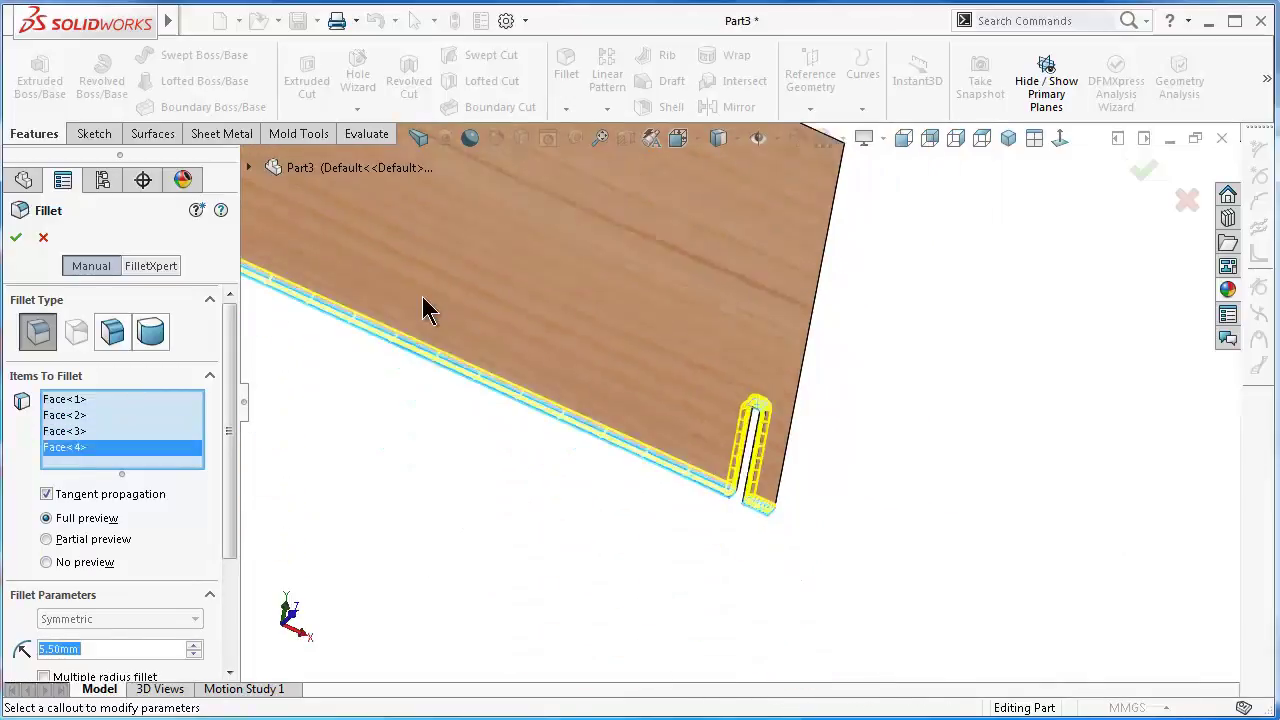
# Add the board's remaining edge faces, remove the stray edge, and apply the fillet
pyautogui.moveTo(422, 296)
pyautogui.mouseDown(button='middle')
pyautogui.moveTo(371, 268)
pyautogui.moveTo(581, 342)
pyautogui.moveTo(1107, 601)
pyautogui.mouseUp(button='middle')
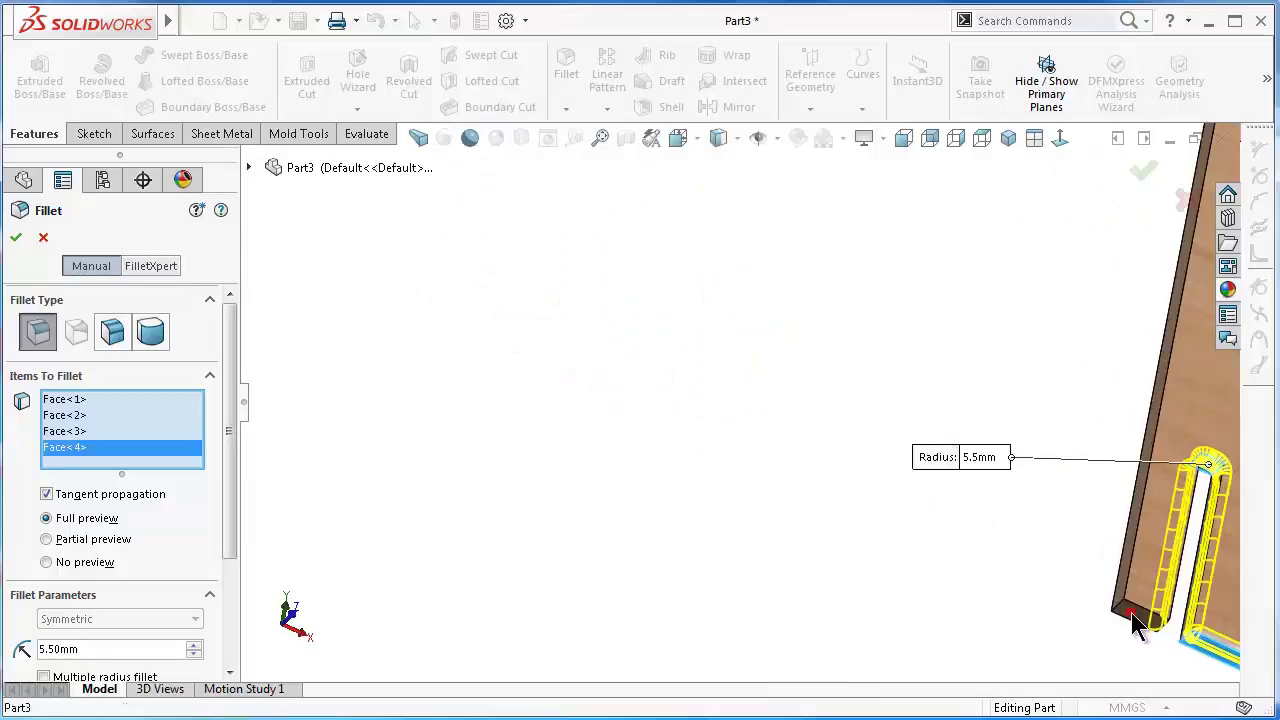
pyautogui.click(1133, 618)
pyautogui.moveTo(969, 540)
pyautogui.mouseDown(button='middle')
pyautogui.moveTo(963, 603)
pyautogui.moveTo(1005, 565)
pyautogui.mouseUp(button='middle')
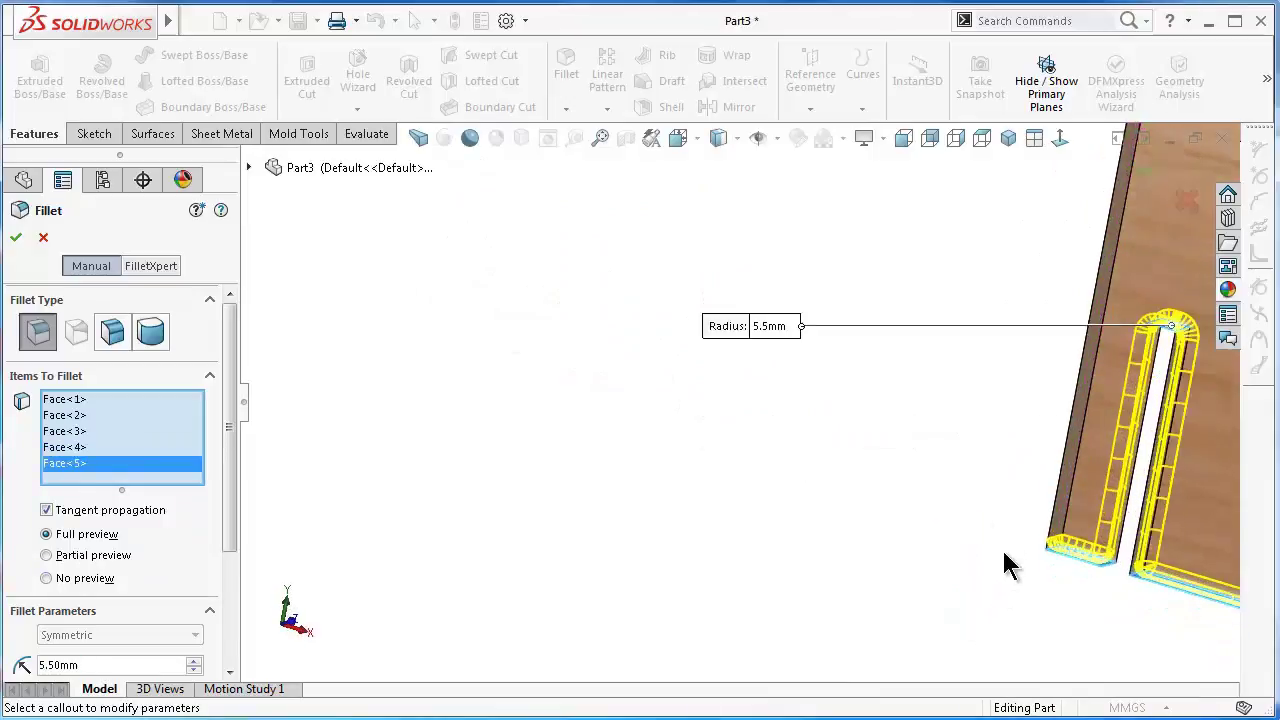
pyautogui.click(1063, 488)
pyautogui.scroll(2, 1063, 488)
pyautogui.moveTo(1063, 488)
pyautogui.mouseDown(button='middle')
pyautogui.moveTo(1088, 450)
pyautogui.moveTo(971, 509)
pyautogui.moveTo(1045, 400)
pyautogui.mouseUp(button='middle')
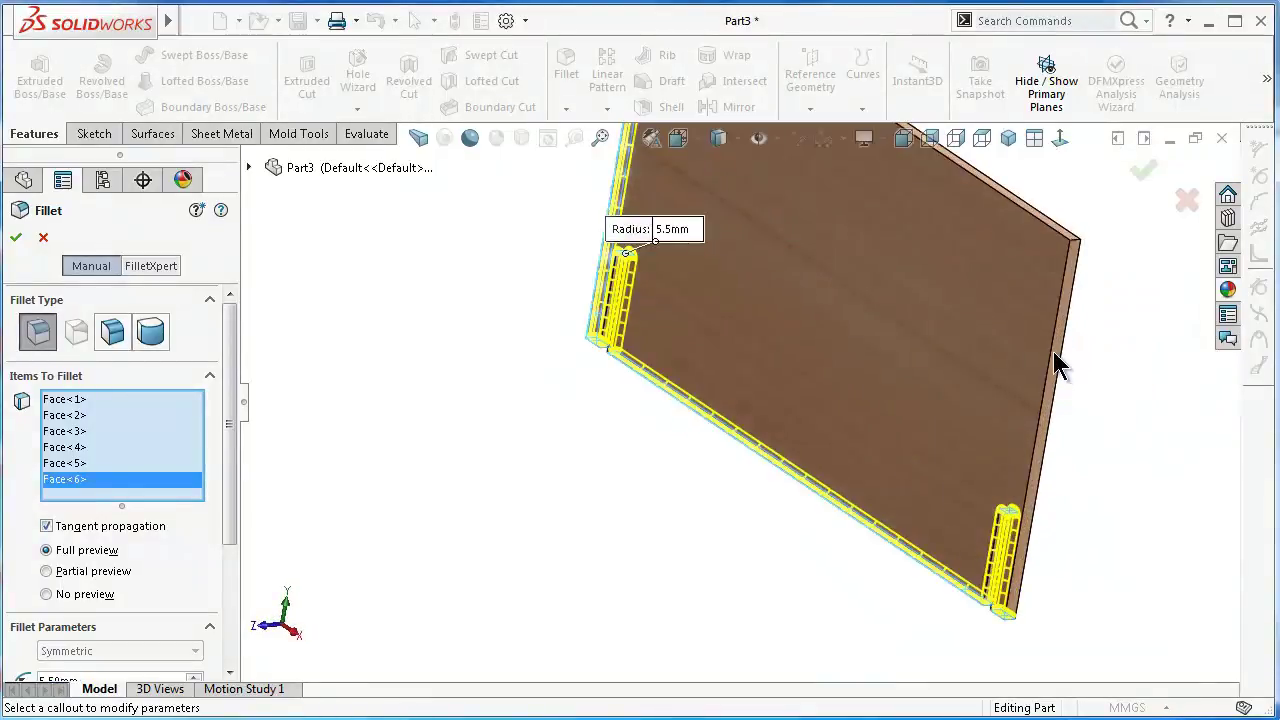
pyautogui.click(1055, 352)
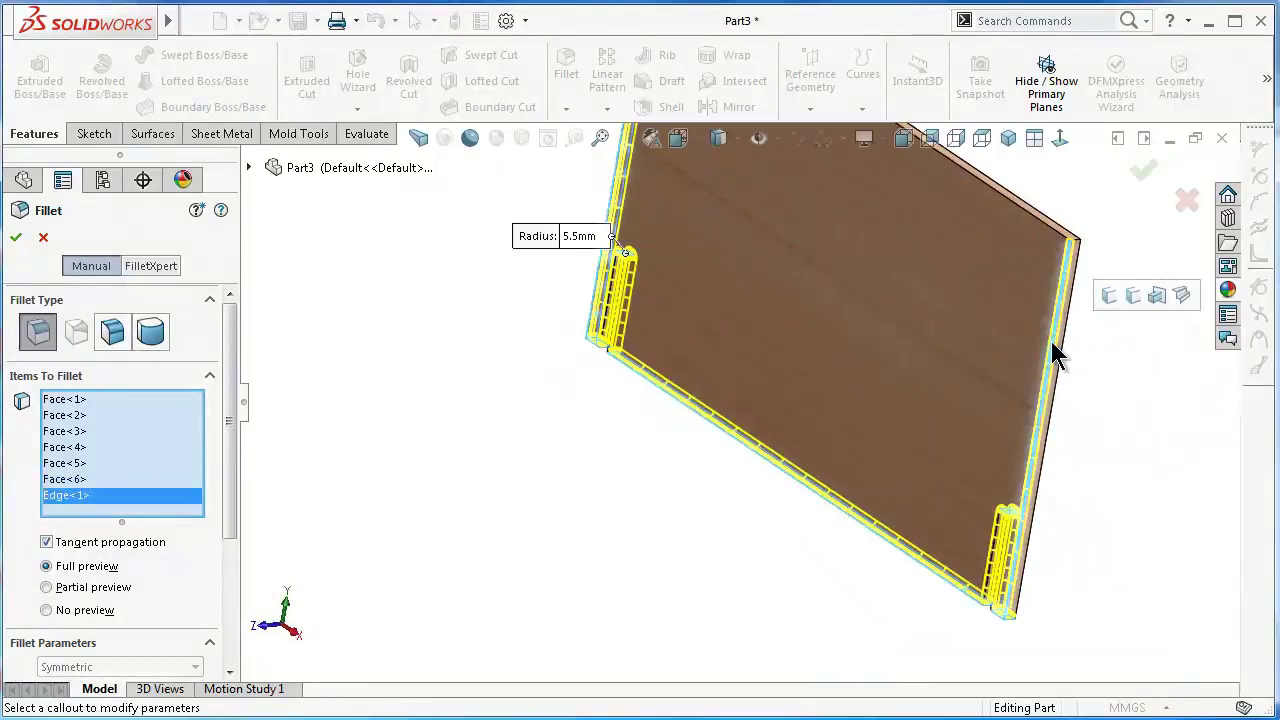
pyautogui.rightClick(165, 497)
pyautogui.click(211, 528)
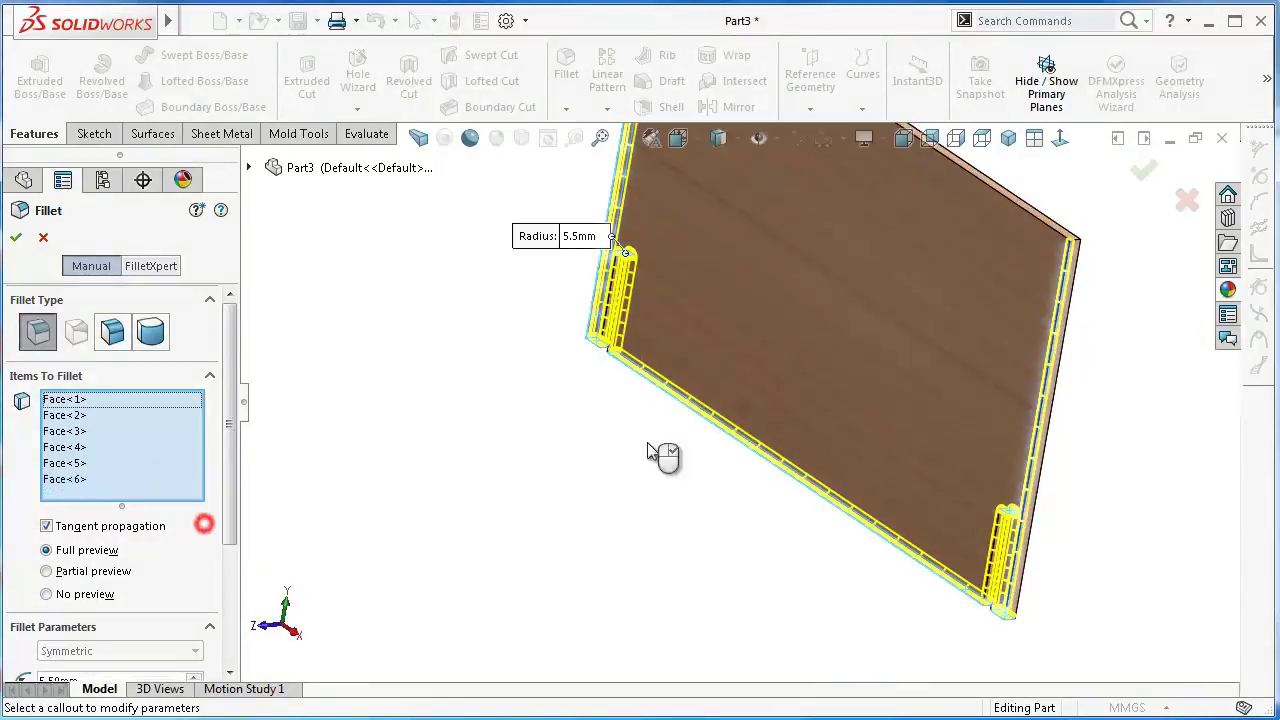
pyautogui.scroll(-3, 1033, 408)
pyautogui.click(1182, 450)
pyautogui.scroll(3, 1182, 440)
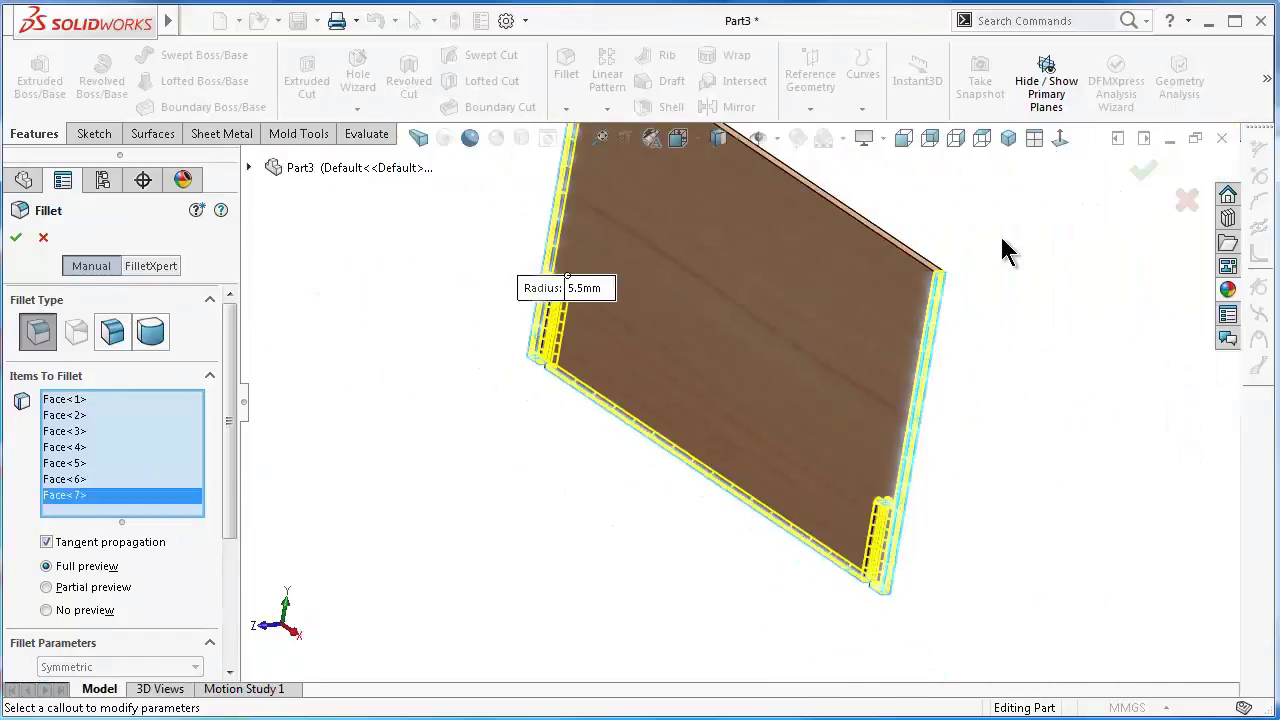
pyautogui.scroll(-4, 1001, 248)
pyautogui.click(793, 415)
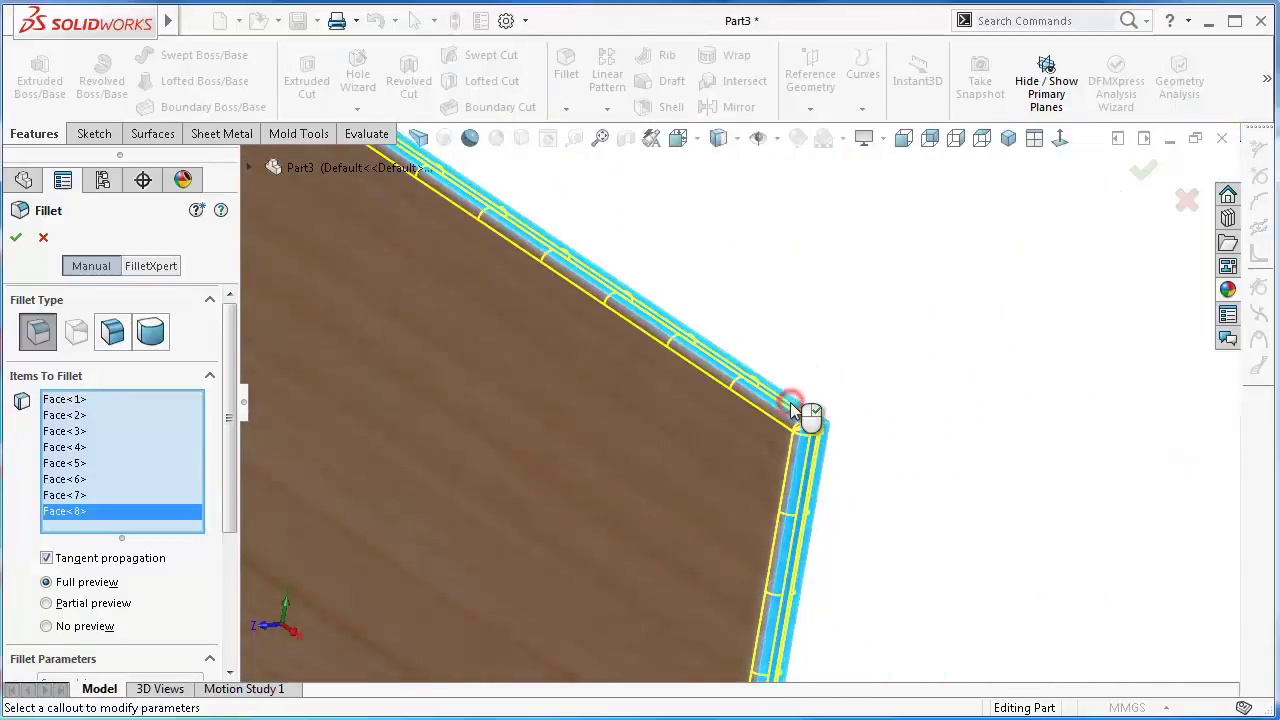
pyautogui.click(1144, 175)
# Switch to front view and give the board a red spray paint appearance
pyautogui.scroll(3, 900, 380)
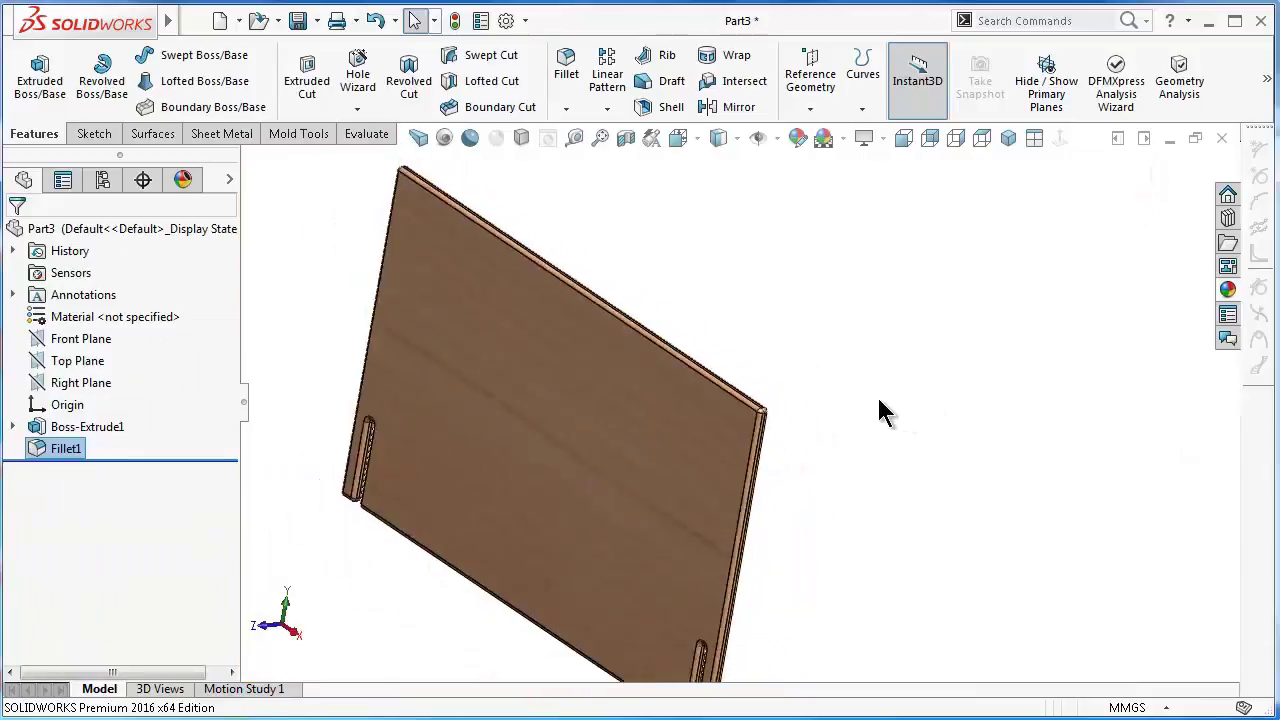
pyautogui.scroll(2, 800, 420)
pyautogui.moveTo(786, 440)
pyautogui.mouseDown(button='middle')
pyautogui.moveTo(829, 294)
pyautogui.moveTo(1166, 297)
pyautogui.moveTo(904, 237)
pyautogui.mouseUp(button='middle')
pyautogui.hotkey('ctrl', '1')
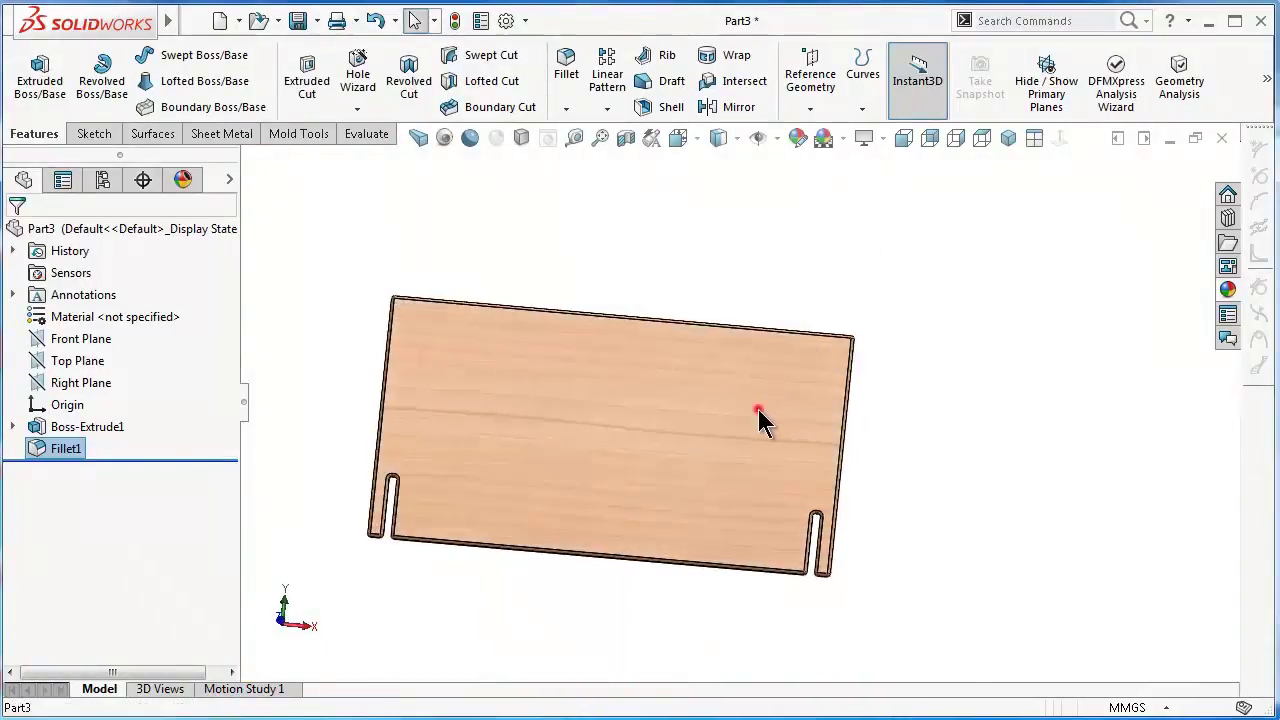
pyautogui.click(758, 408)
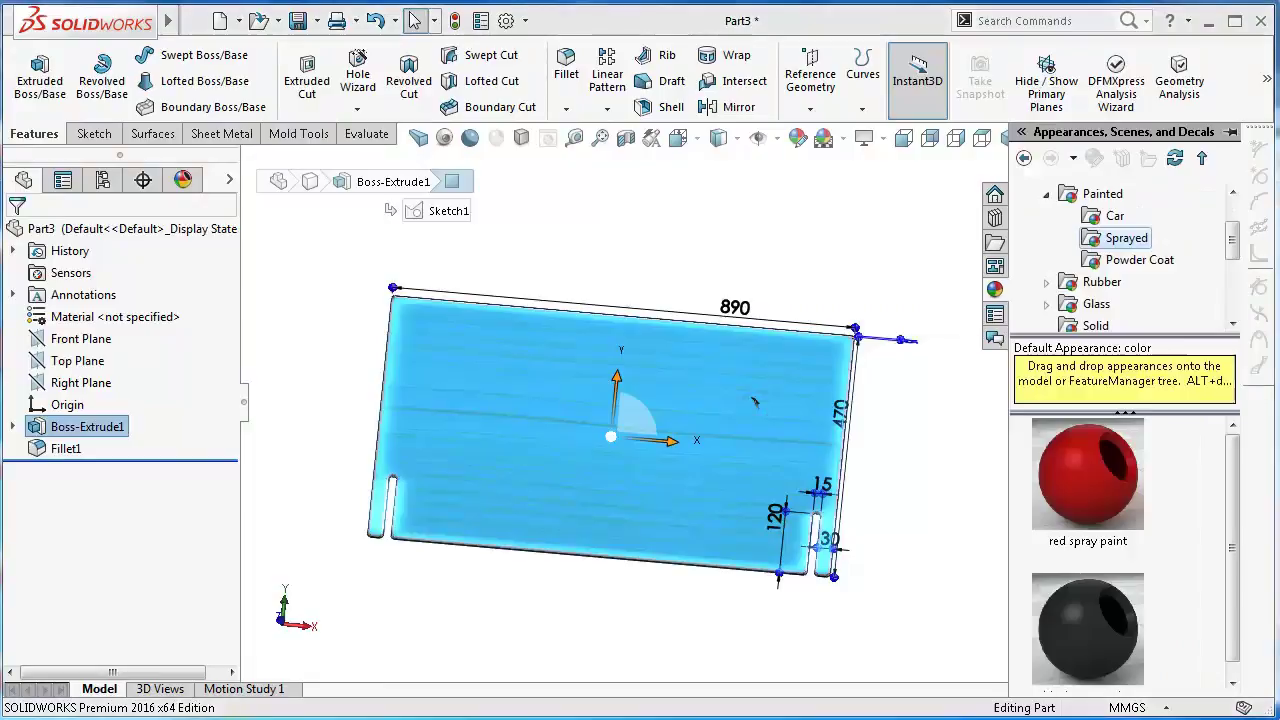
pyautogui.moveTo(1113, 505); pyautogui.dragTo(854, 466)
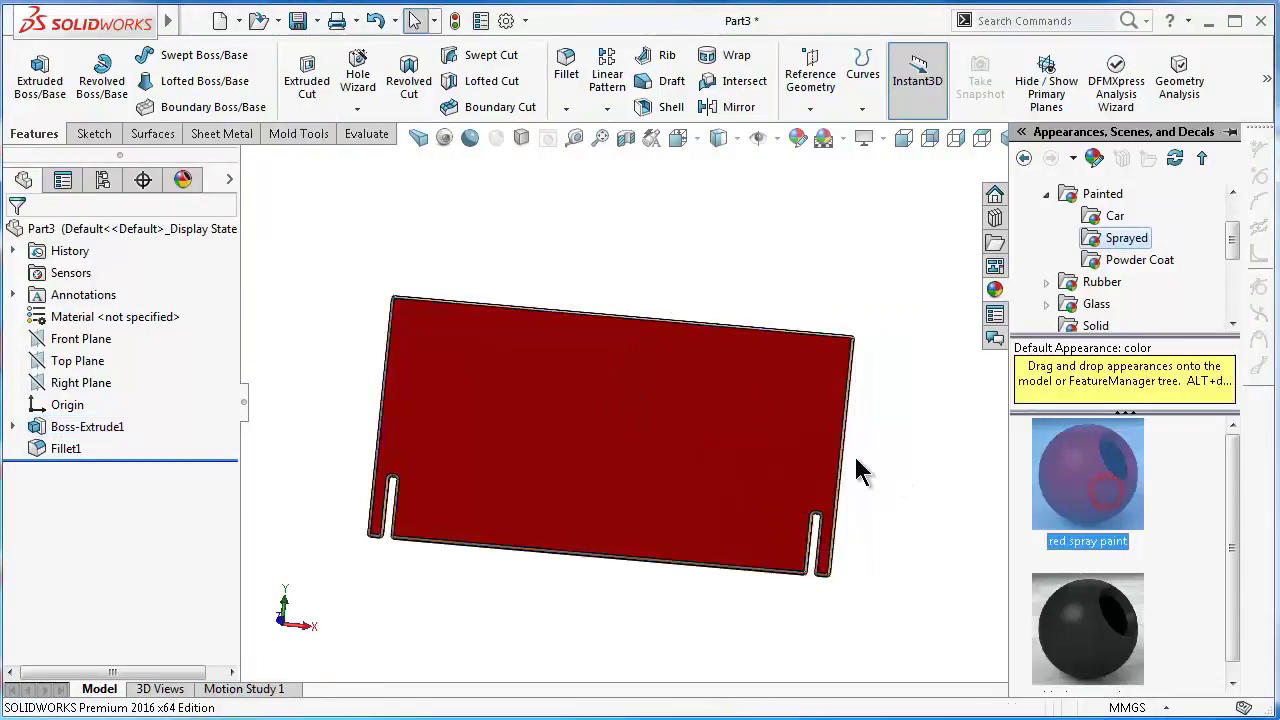
pyautogui.moveTo(854, 466); pyautogui.dragTo(657, 437, button='middle')
pyautogui.click(655, 436)
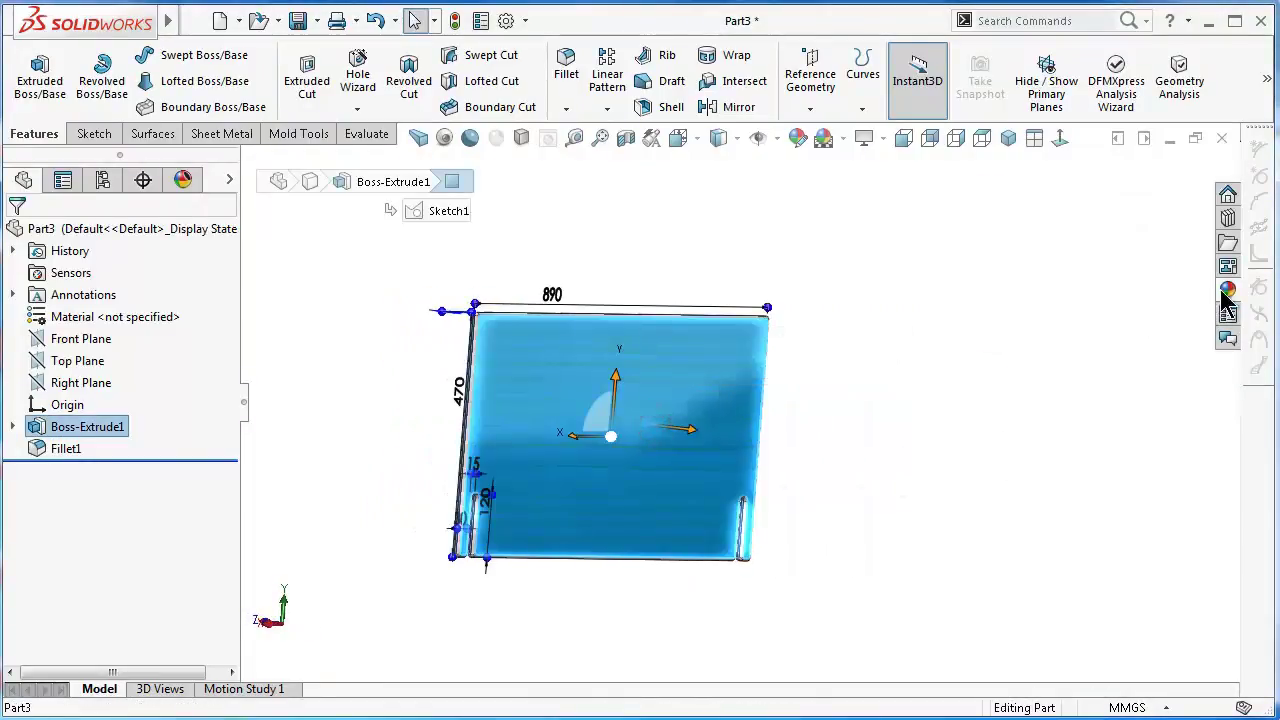
pyautogui.click(1228, 291)
pyautogui.click(1104, 484)
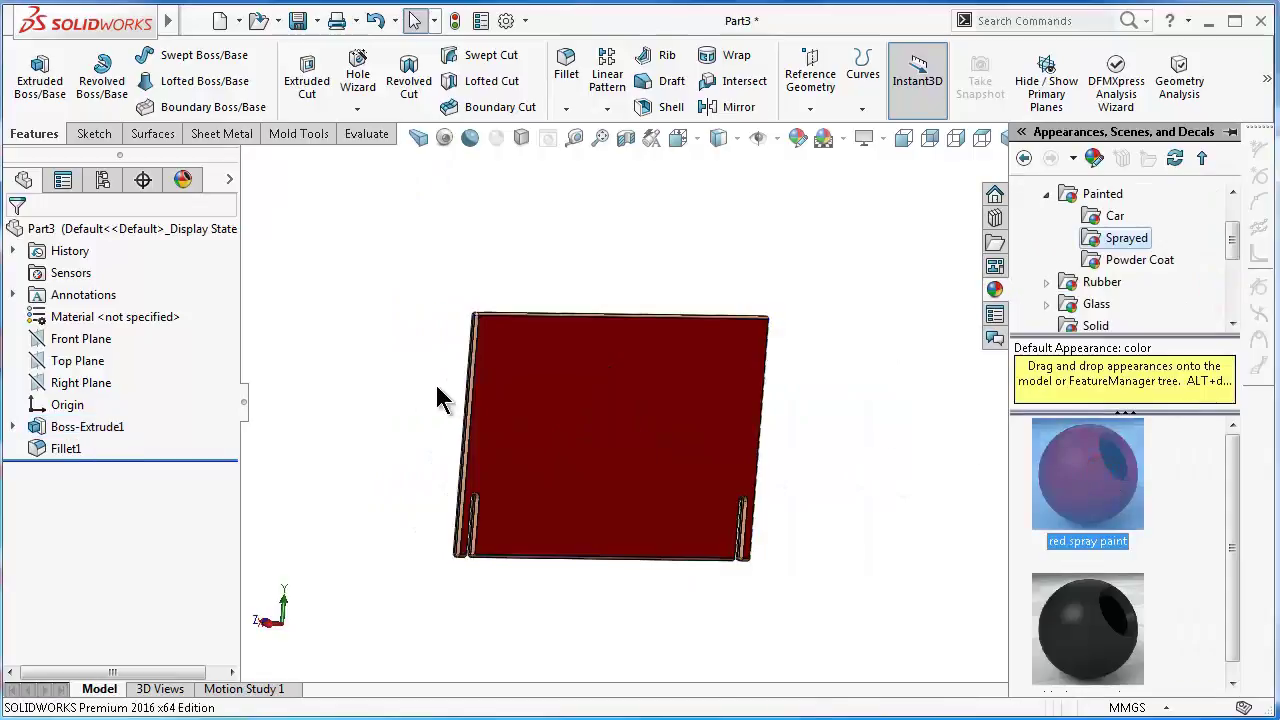
pyautogui.moveTo(437, 398)
pyautogui.mouseDown(button='middle')
pyautogui.moveTo(745, 453)
pyautogui.moveTo(586, 452)
pyautogui.mouseUp(button='middle')
pyautogui.scroll(-3, 580, 455)
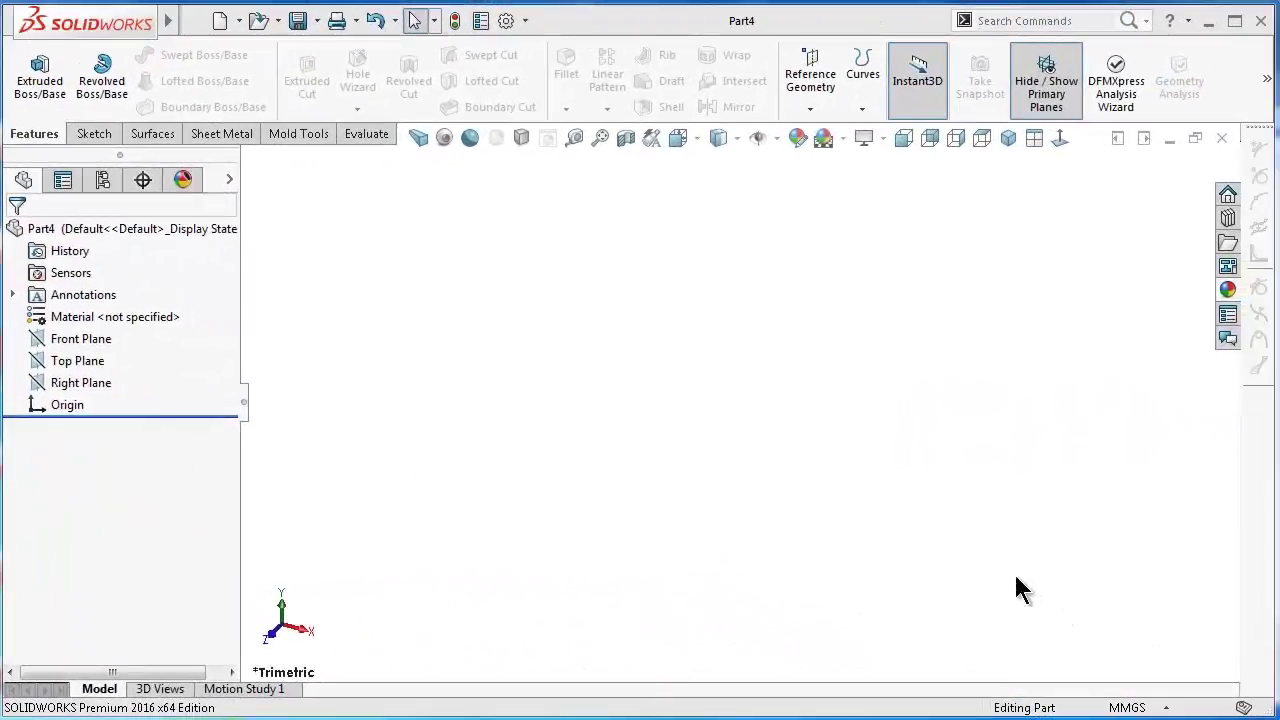
# Start a Front Plane sketch in Part4 and draw a center rectangle on the origin
pyautogui.click(88, 339)
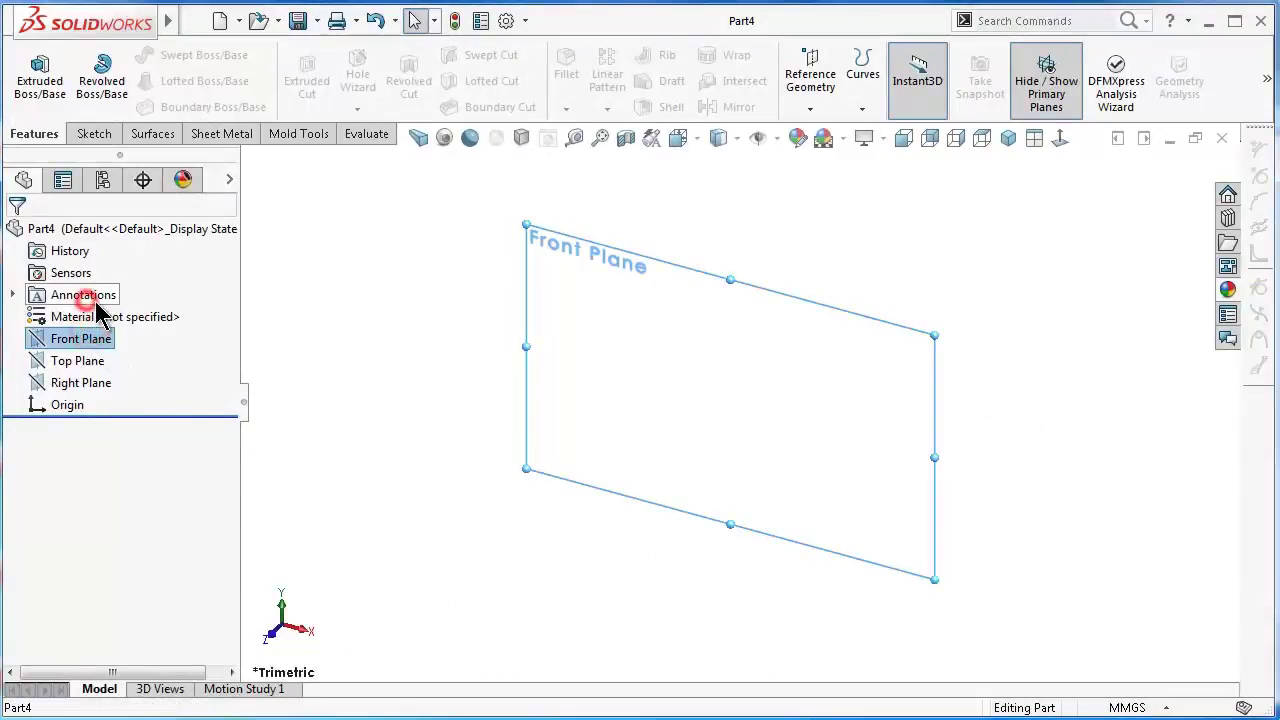
pyautogui.click(150, 298)
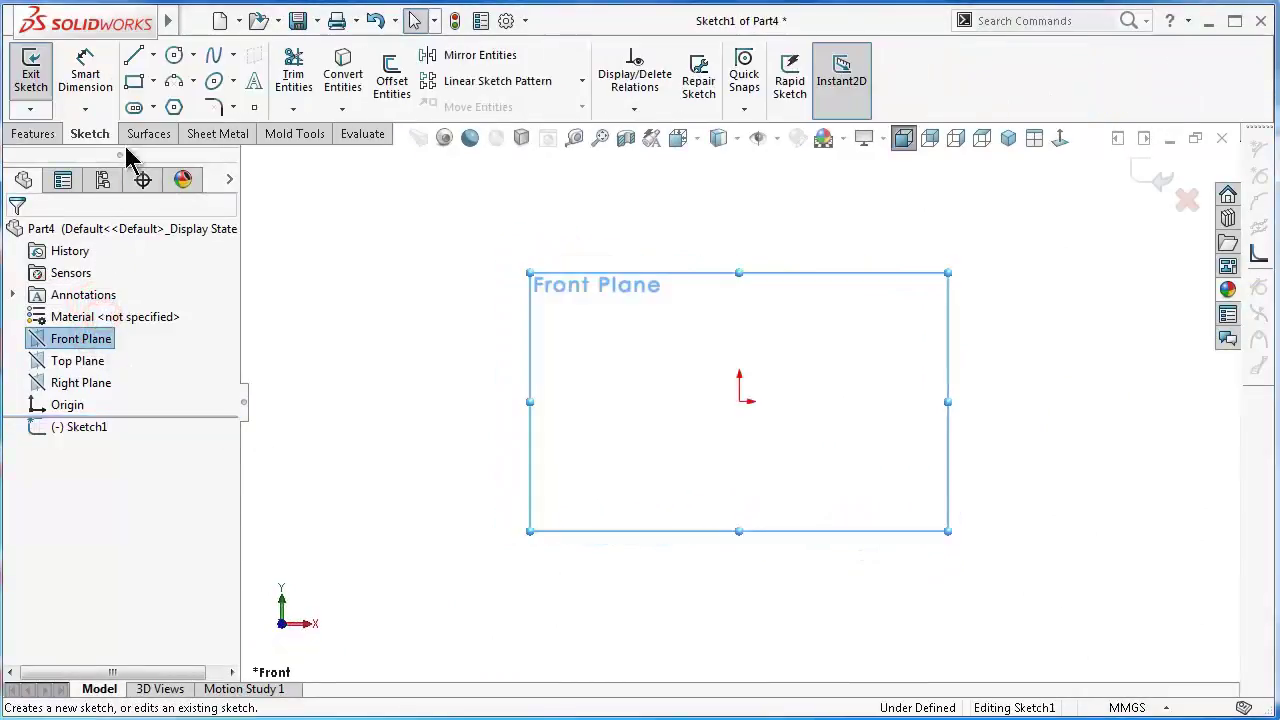
pyautogui.click(153, 82)
pyautogui.click(160, 129)
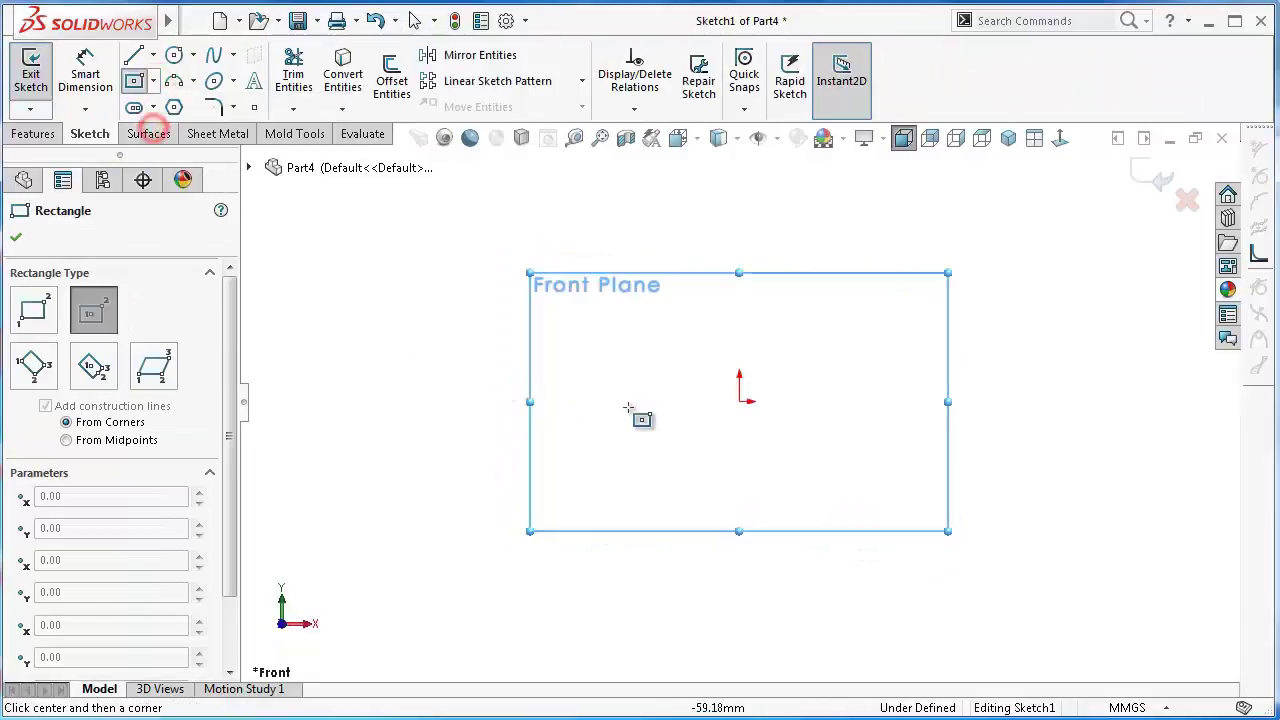
pyautogui.click(738, 401)
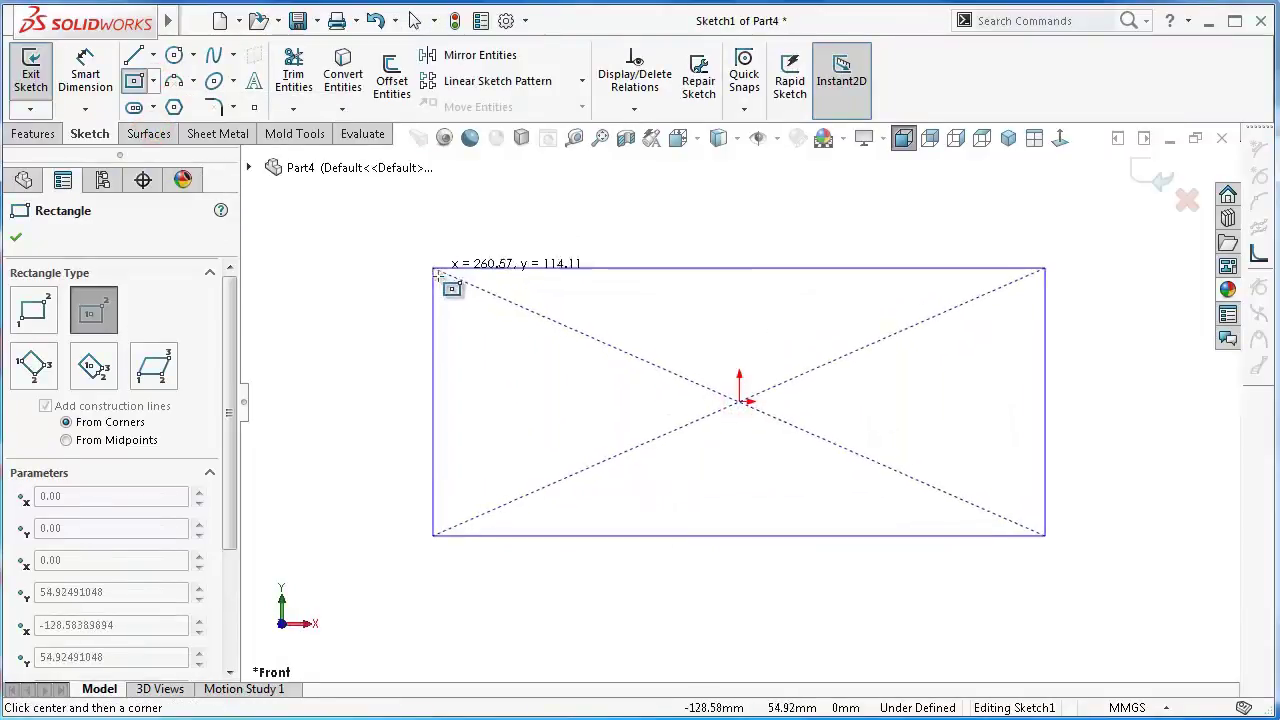
pyautogui.click(440, 278)
# Dimension the rectangle's left edge to 180 mm and bottom edge to 890 mm
pyautogui.moveTo(397, 456); pyautogui.dragTo(410, 340, button='right')
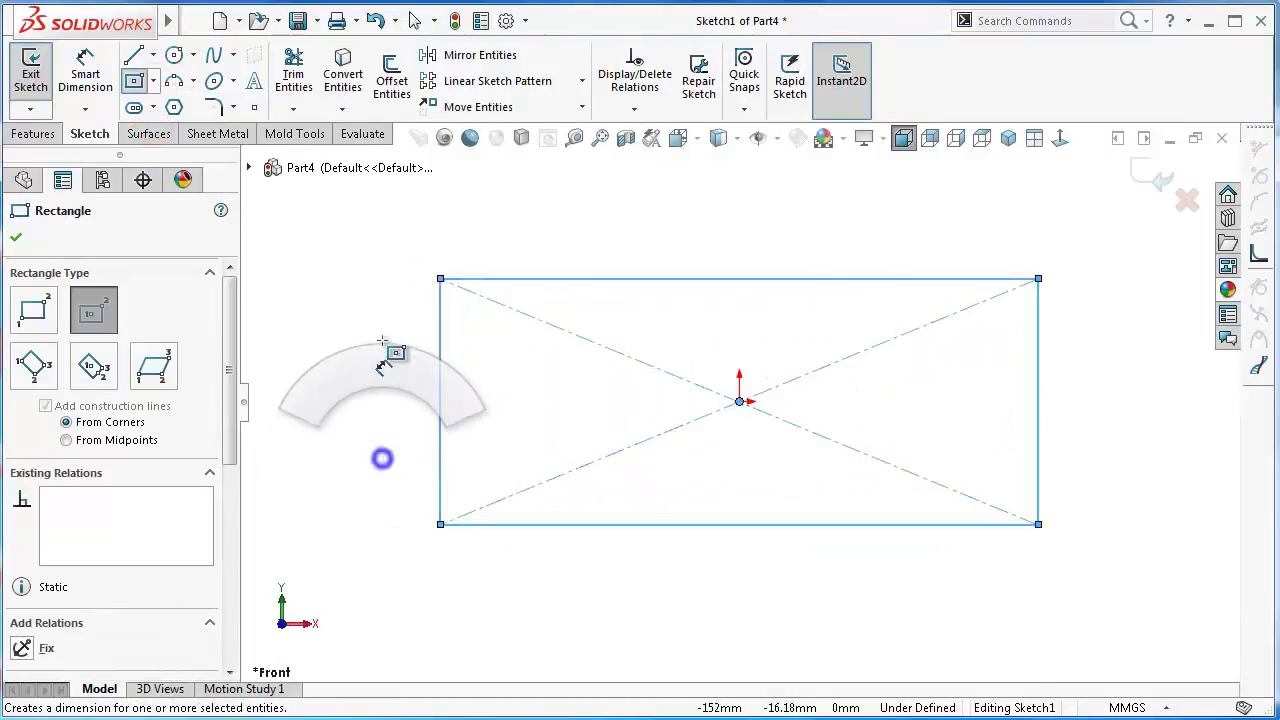
pyautogui.click(440, 308)
pyautogui.click(376, 308)
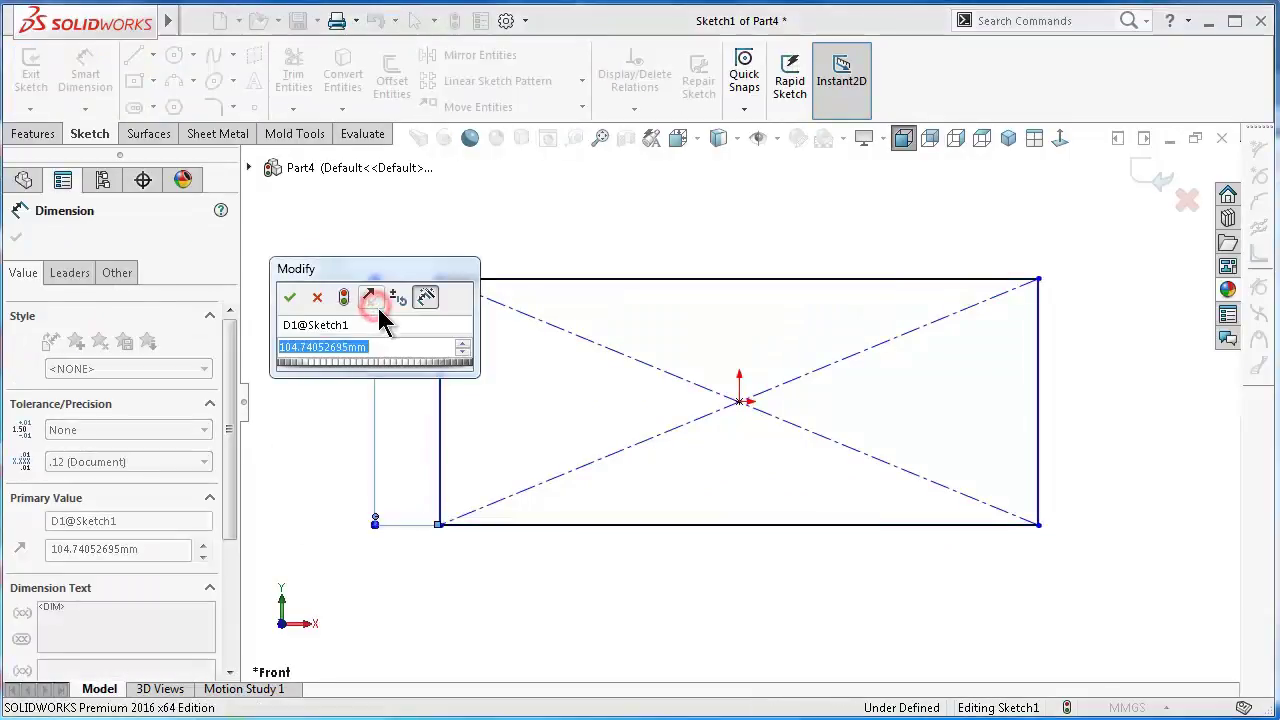
pyautogui.write('180')
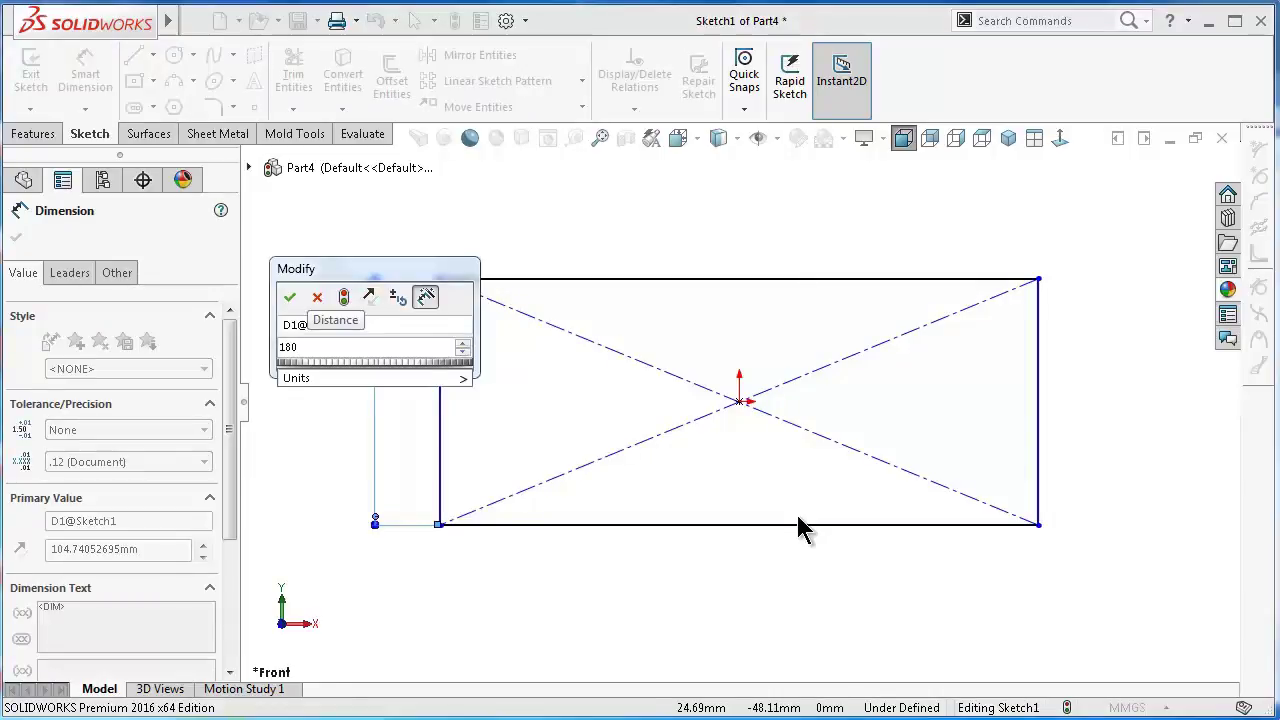
pyautogui.press('Return')
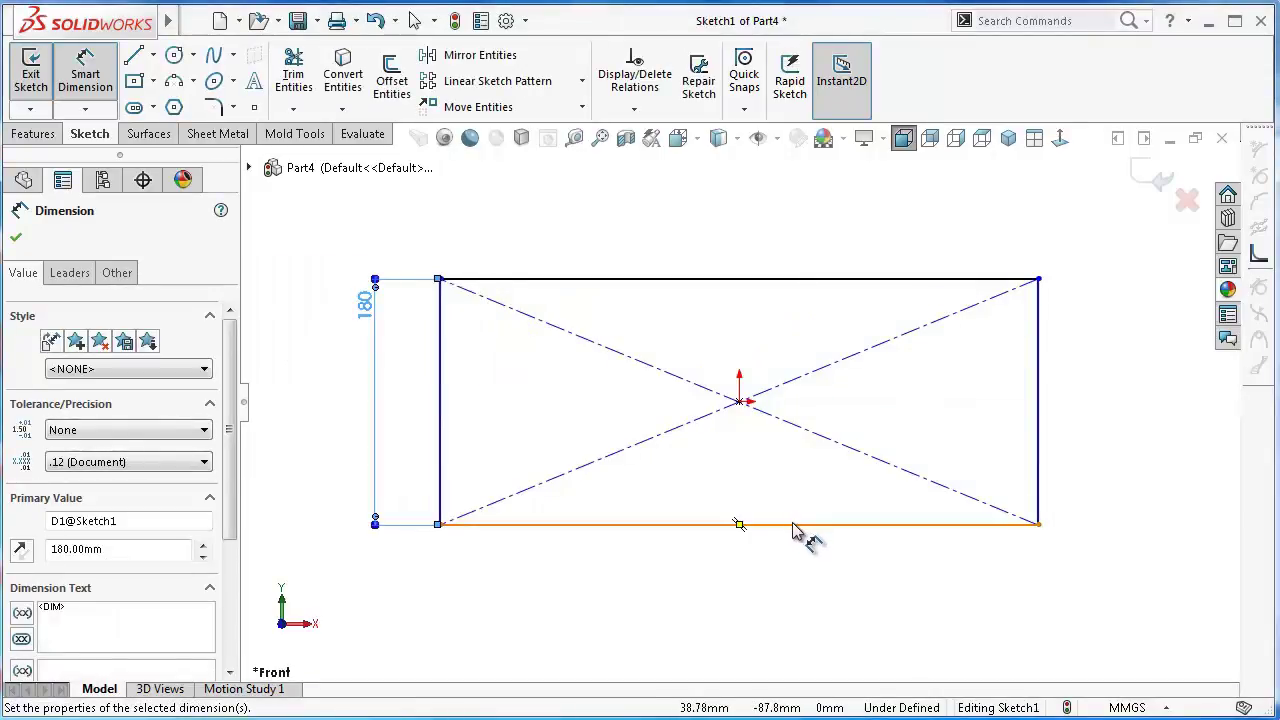
pyautogui.click(793, 527)
pyautogui.click(783, 582)
pyautogui.write('890')
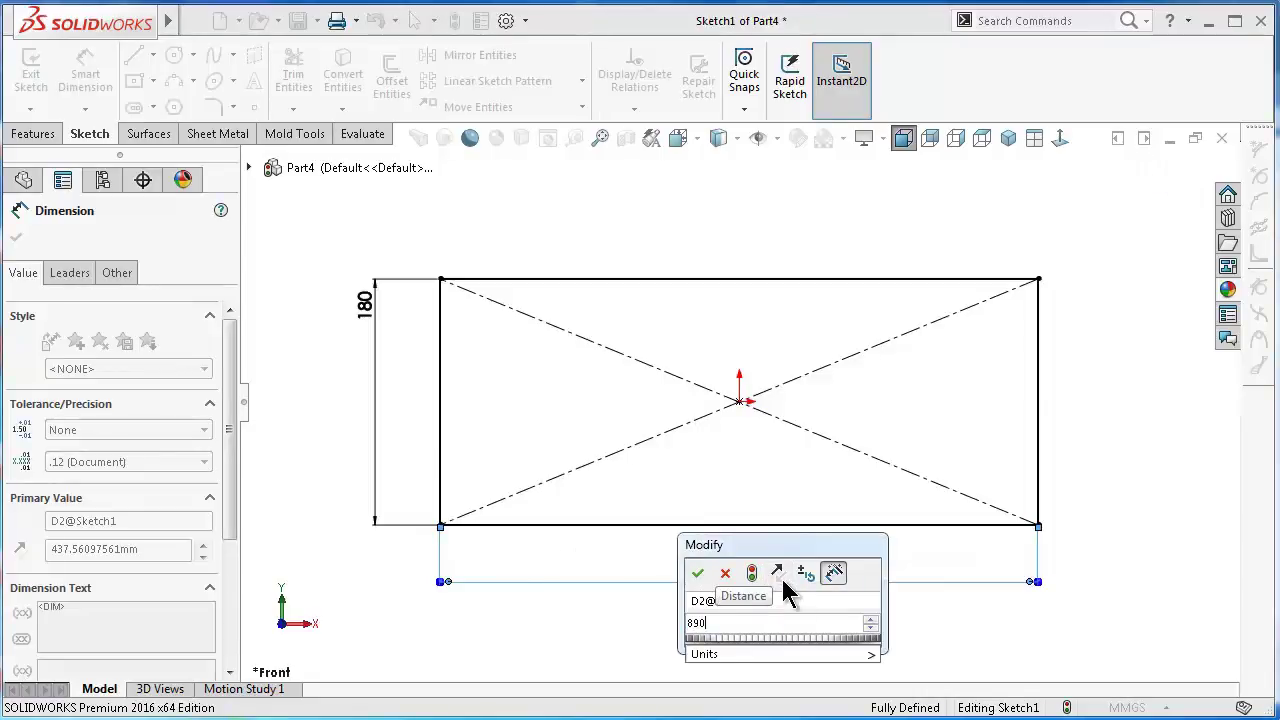
pyautogui.press('Return')
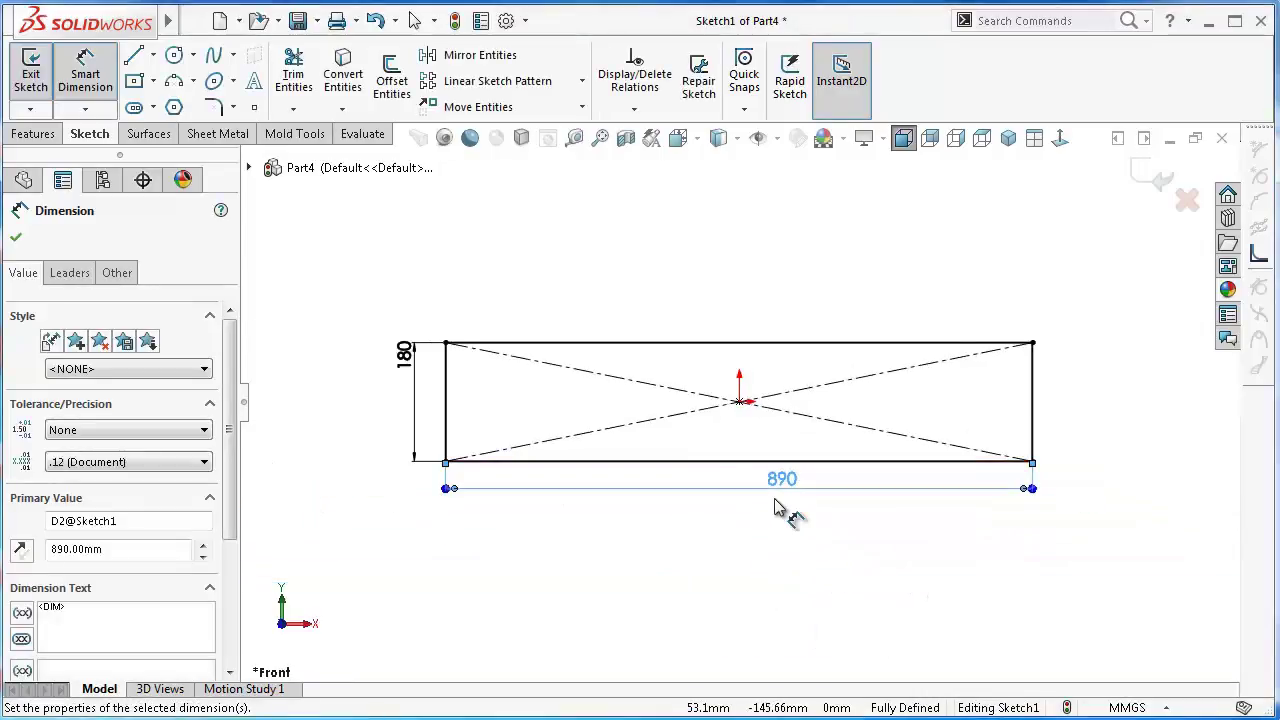
pyautogui.click(152, 81)
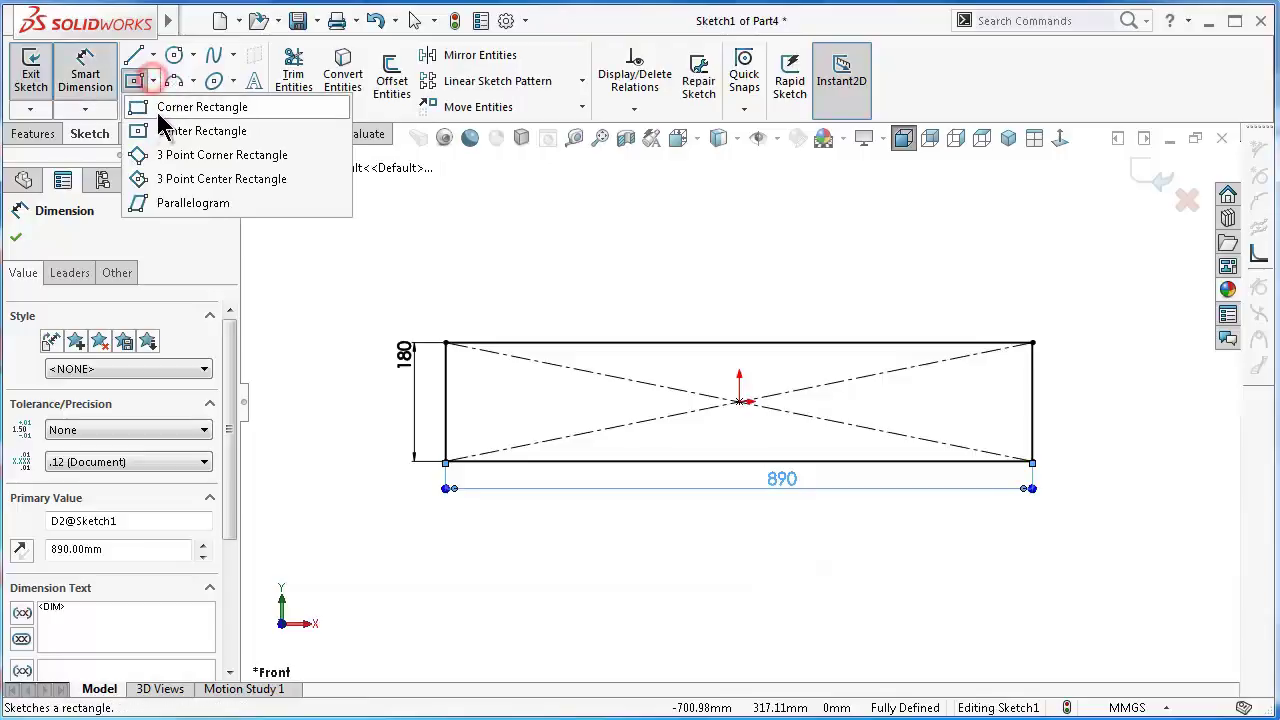
# Draw a corner rectangle on the bottom edge and dimension it 34 mm from the right end
pyautogui.click(175, 103)
pyautogui.scroll(-3, 920, 462)
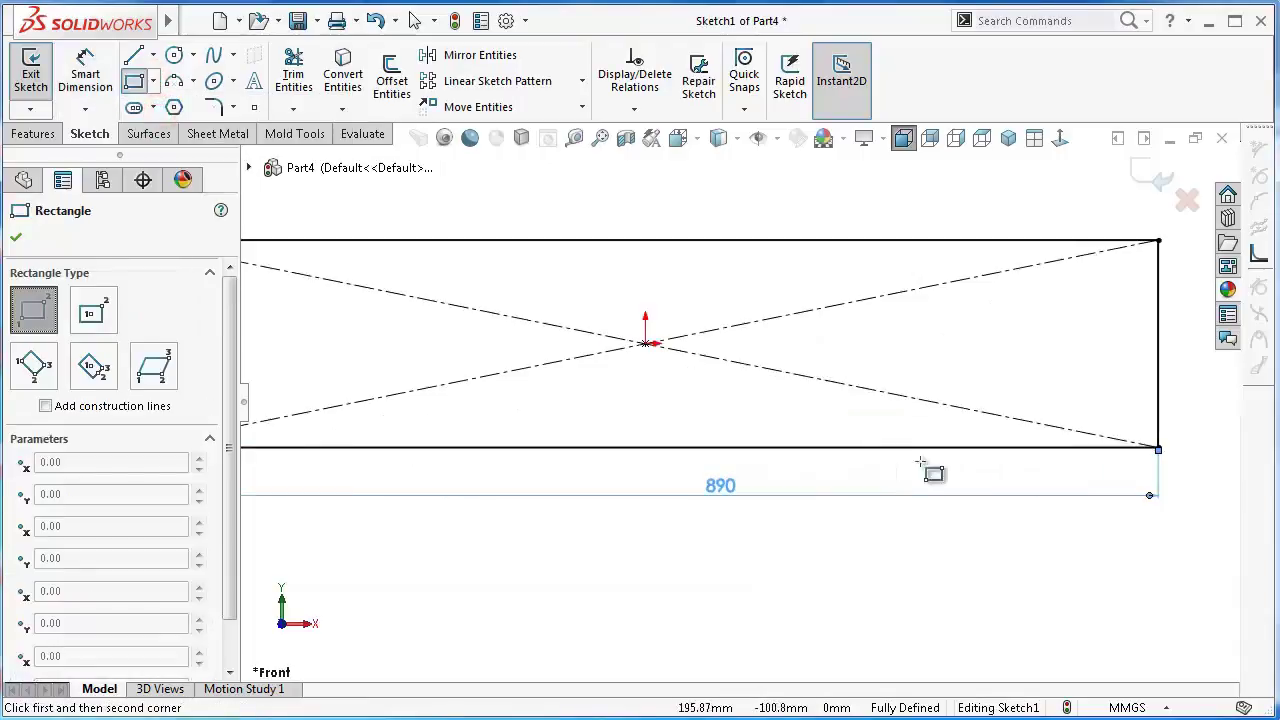
pyautogui.click(1098, 447)
pyautogui.click(1060, 344)
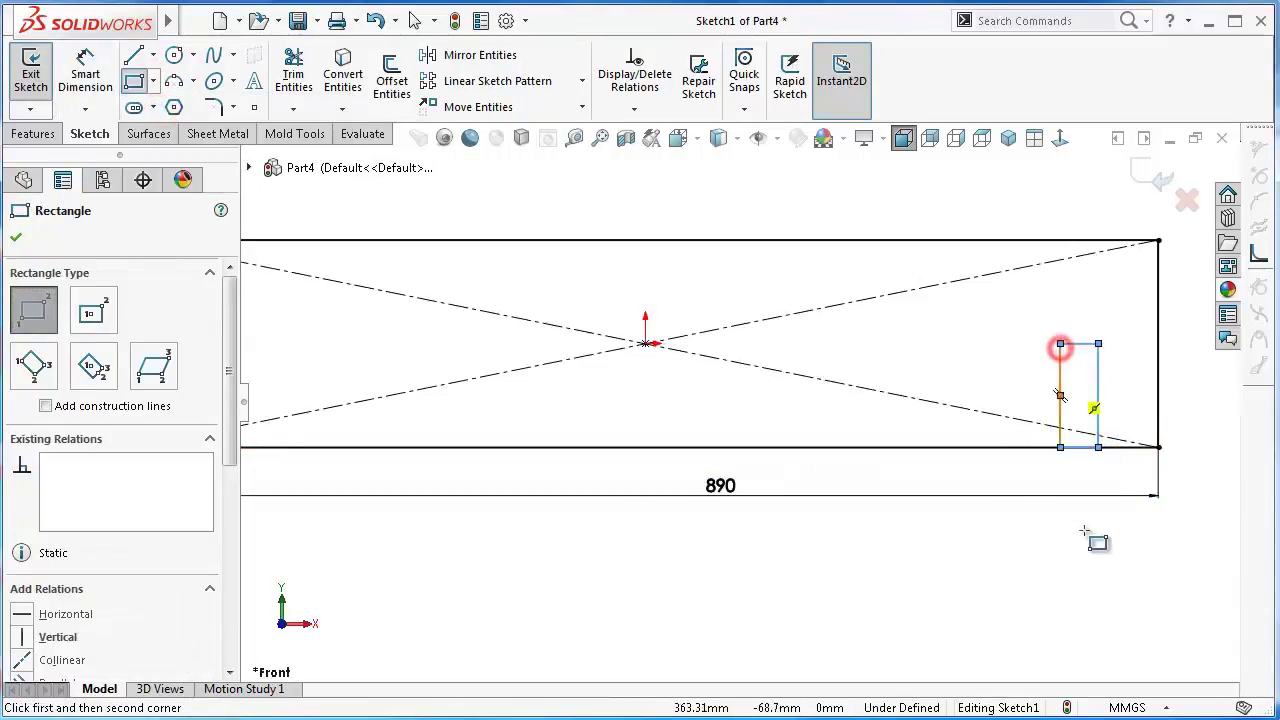
pyautogui.moveTo(1160, 614); pyautogui.dragTo(1160, 560, button='right')
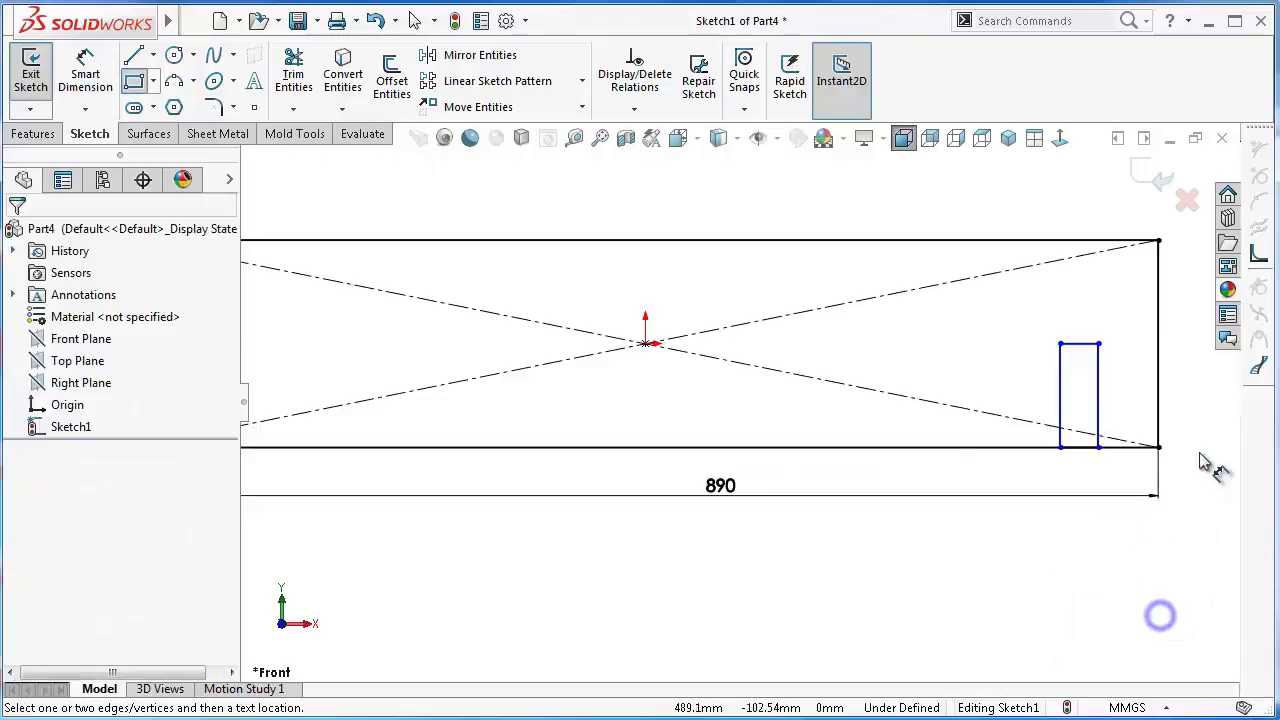
pyautogui.click(1099, 366)
pyautogui.click(1159, 374)
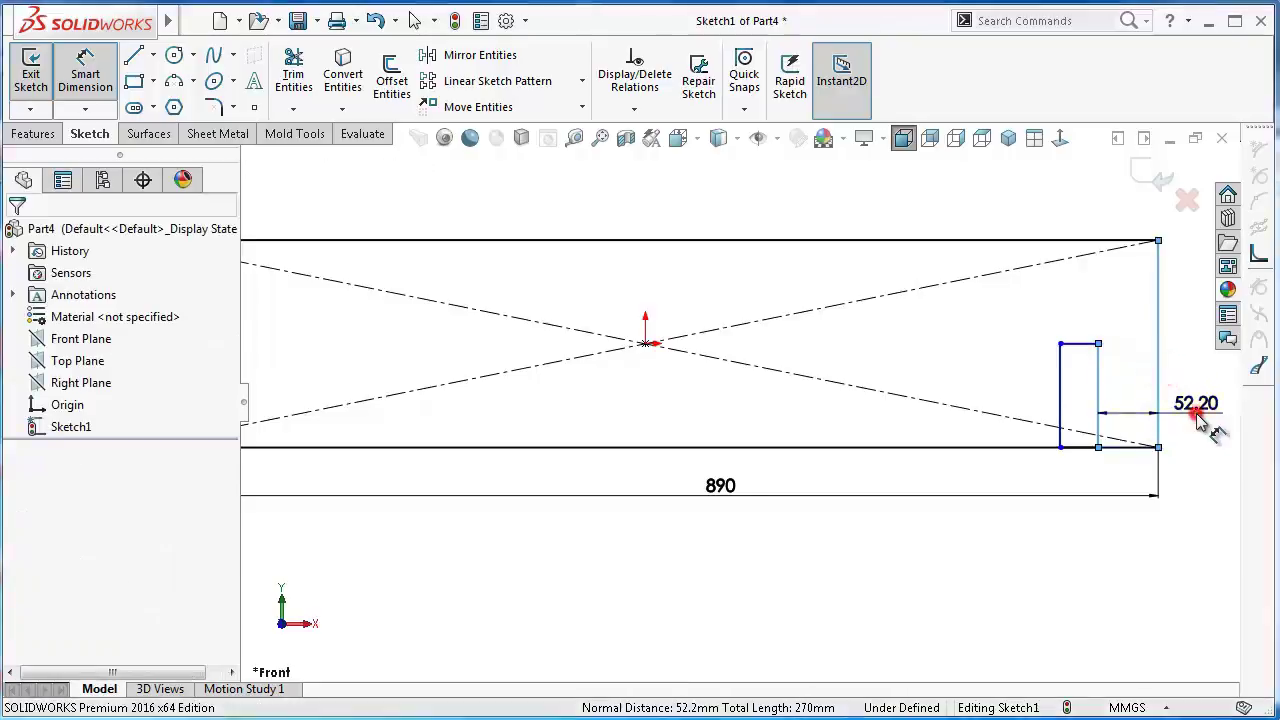
pyautogui.click(1197, 414)
pyautogui.write('34')
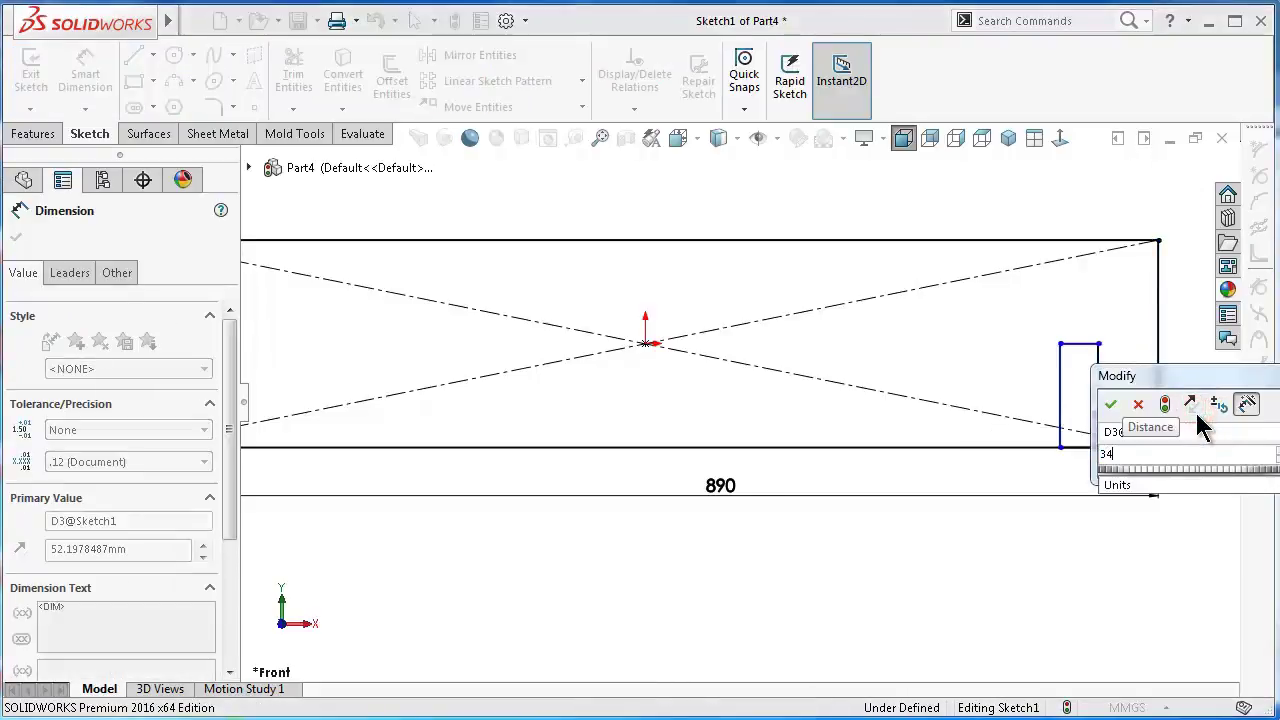
pyautogui.press('Return')
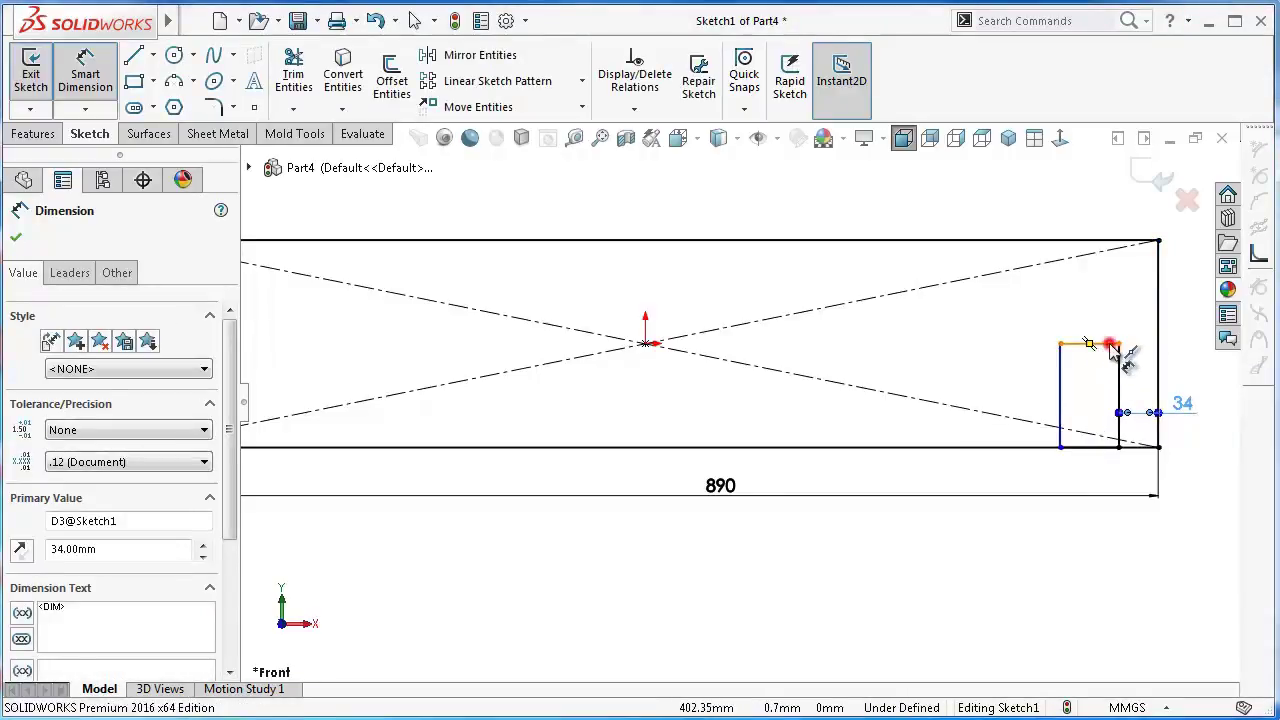
# Dimension the slot rectangle 15 mm wide and 95 mm tall
pyautogui.click(1111, 345)
pyautogui.click(1113, 337)
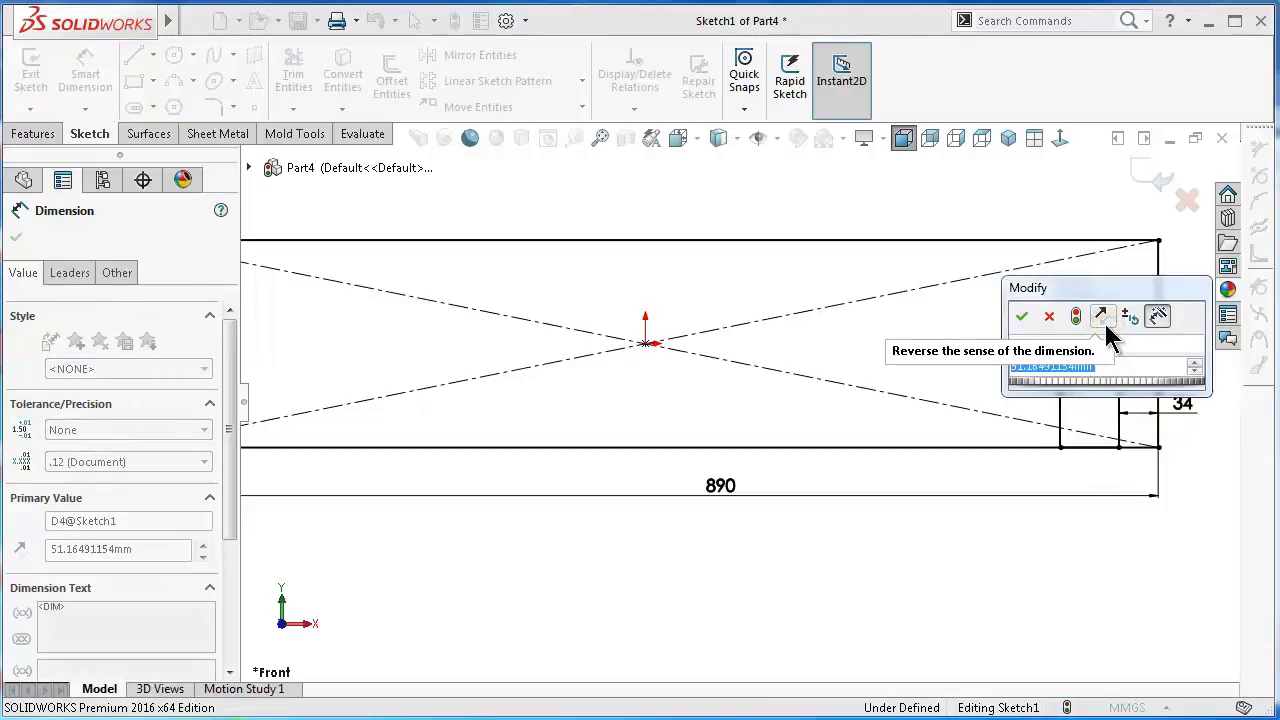
pyautogui.write('15')
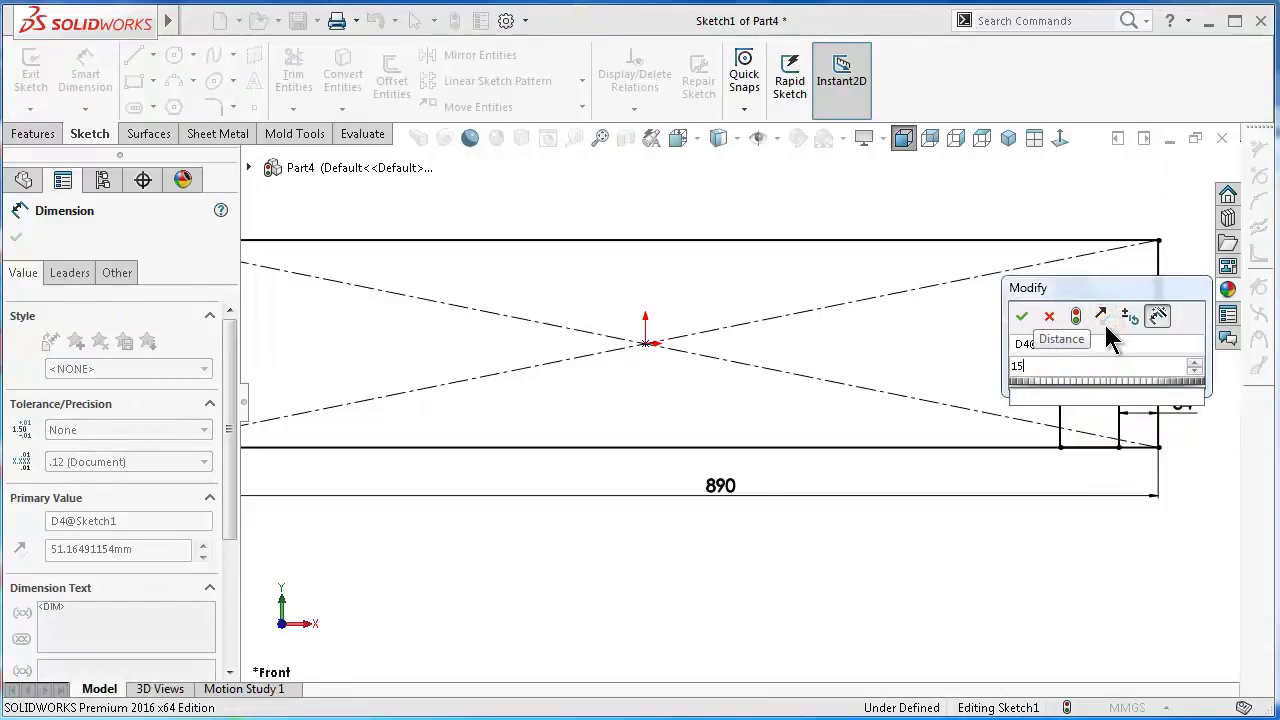
pyautogui.press('Return')
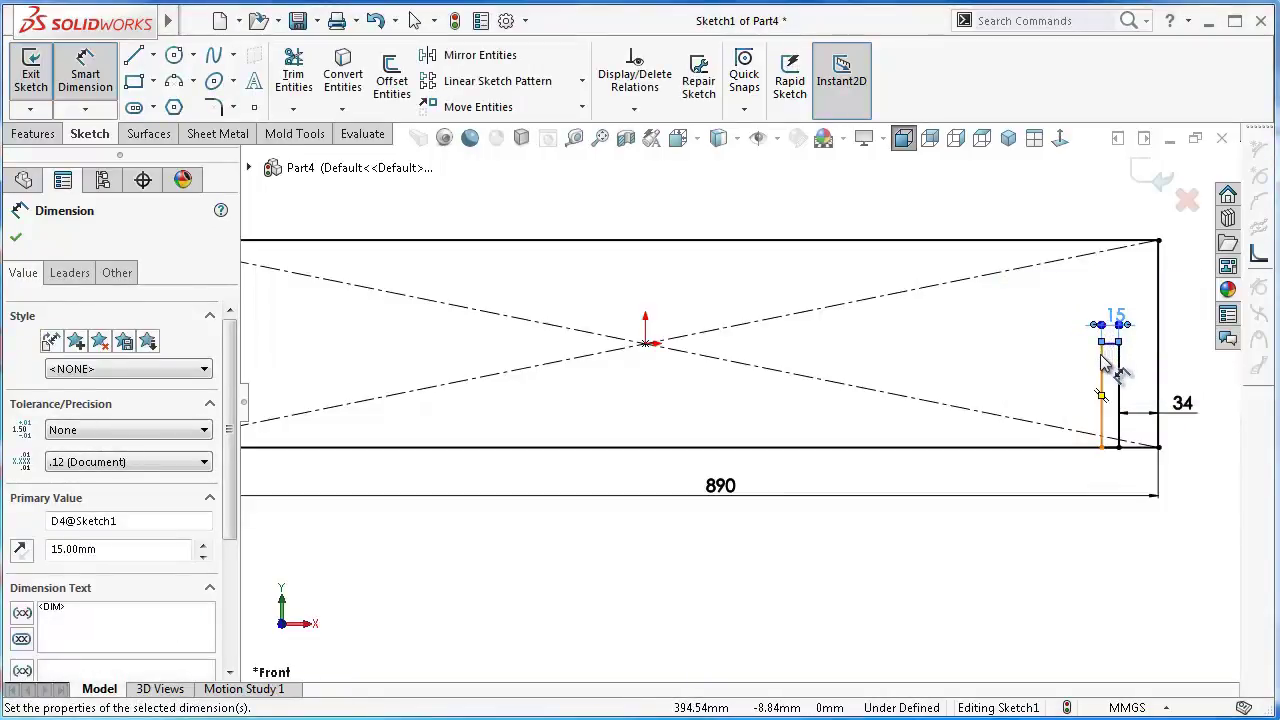
pyautogui.click(1101, 370)
pyautogui.click(1058, 360)
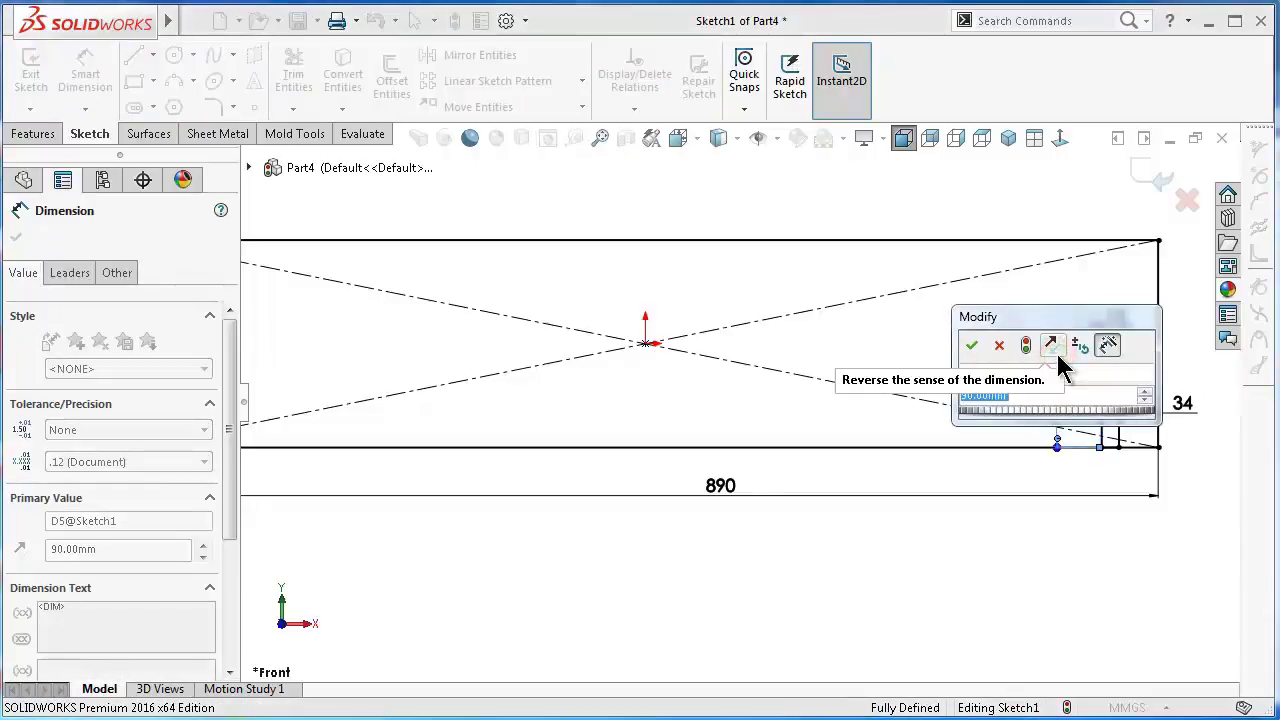
pyautogui.write('95')
pyautogui.press('Return')
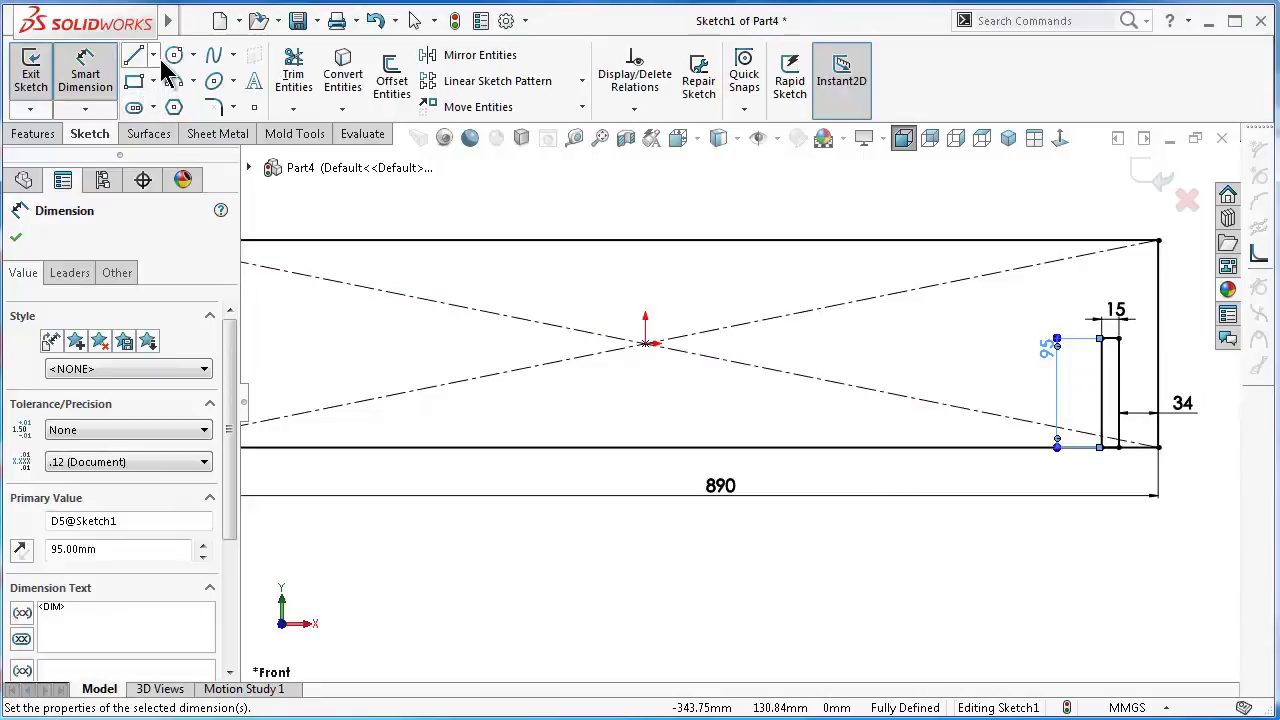
pyautogui.click(157, 57)
pyautogui.click(166, 105)
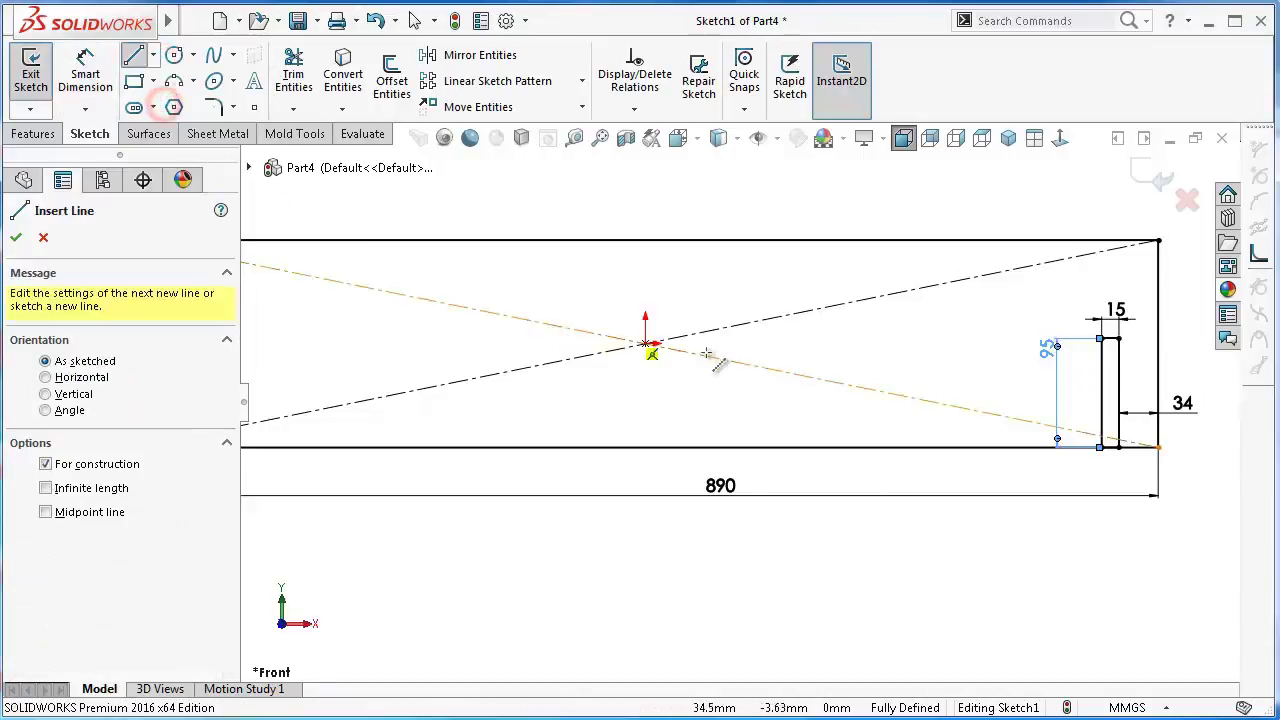
# Draw a vertical centerline from the origin down to the bottom edge
pyautogui.click(645, 343)
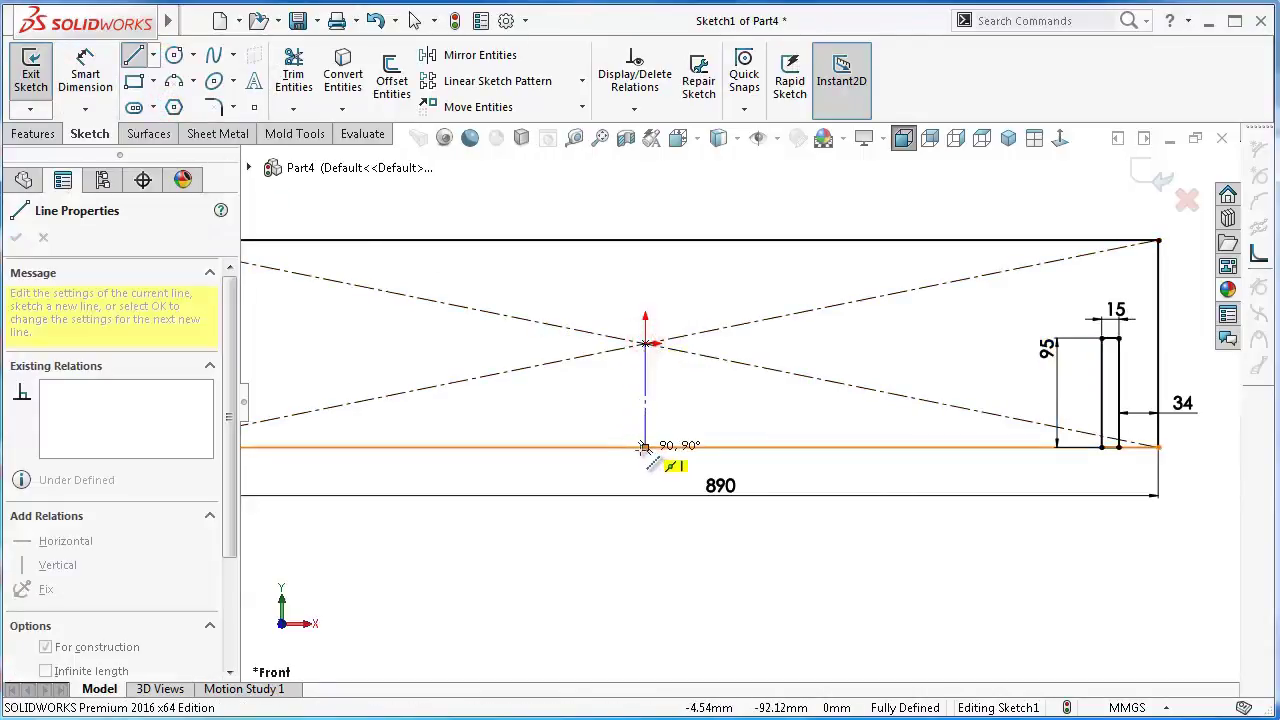
pyautogui.click(645, 447)
pyautogui.doubleClick(571, 551)
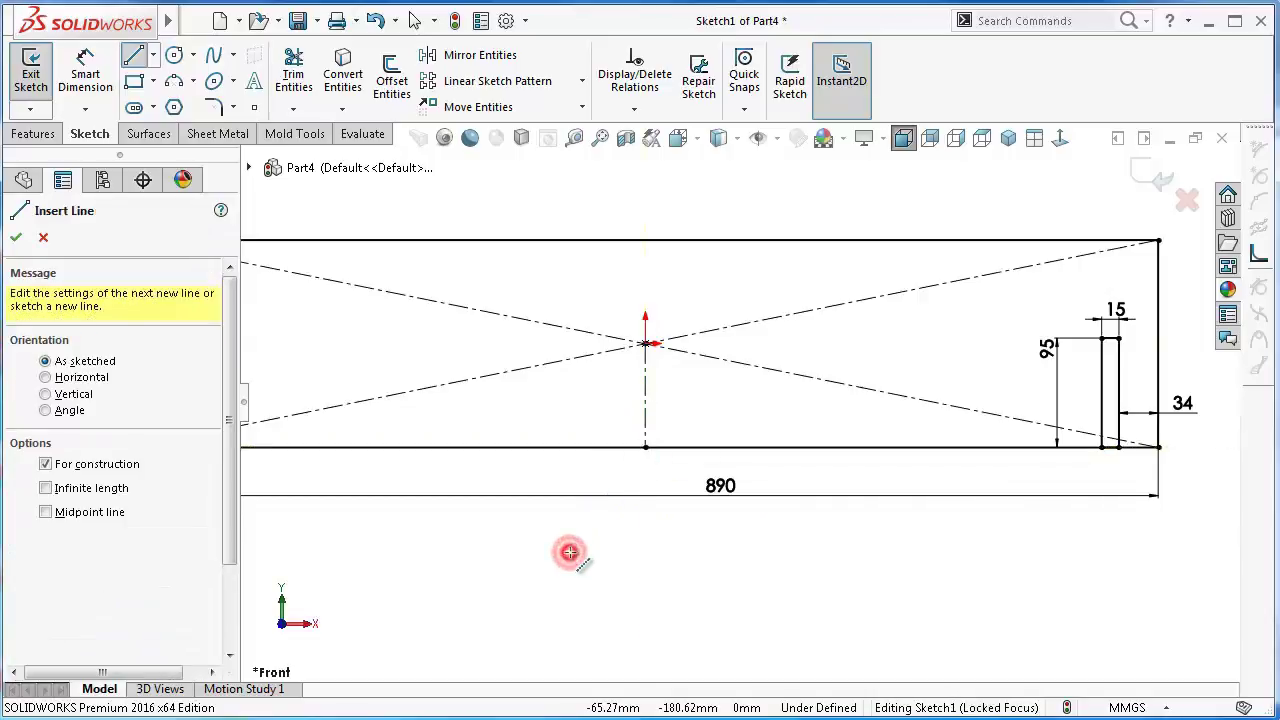
pyautogui.scroll(-2, 960, 440)
pyautogui.scroll(1, 1068, 341)
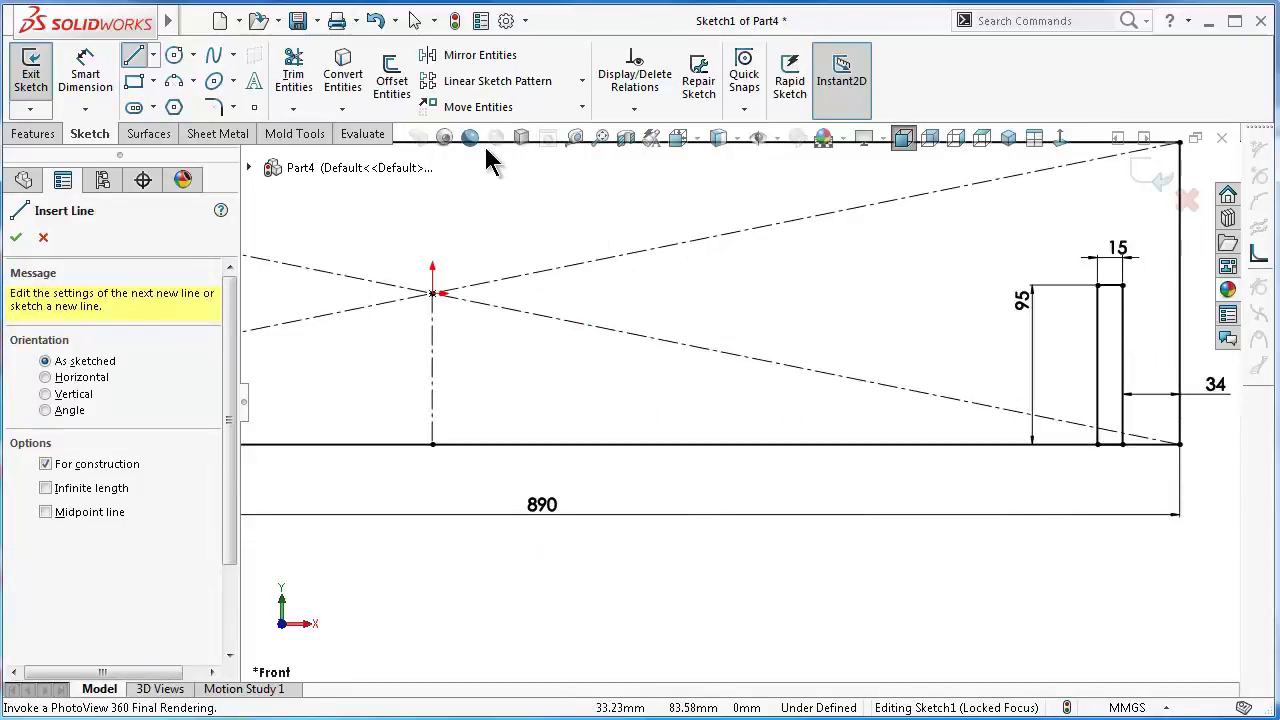
# Mirror the slot's three lines about the centerline to the board's left end
pyautogui.click(480, 54)
pyautogui.scroll(1, 940, 226)
pyautogui.scroll(-1, 1107, 447)
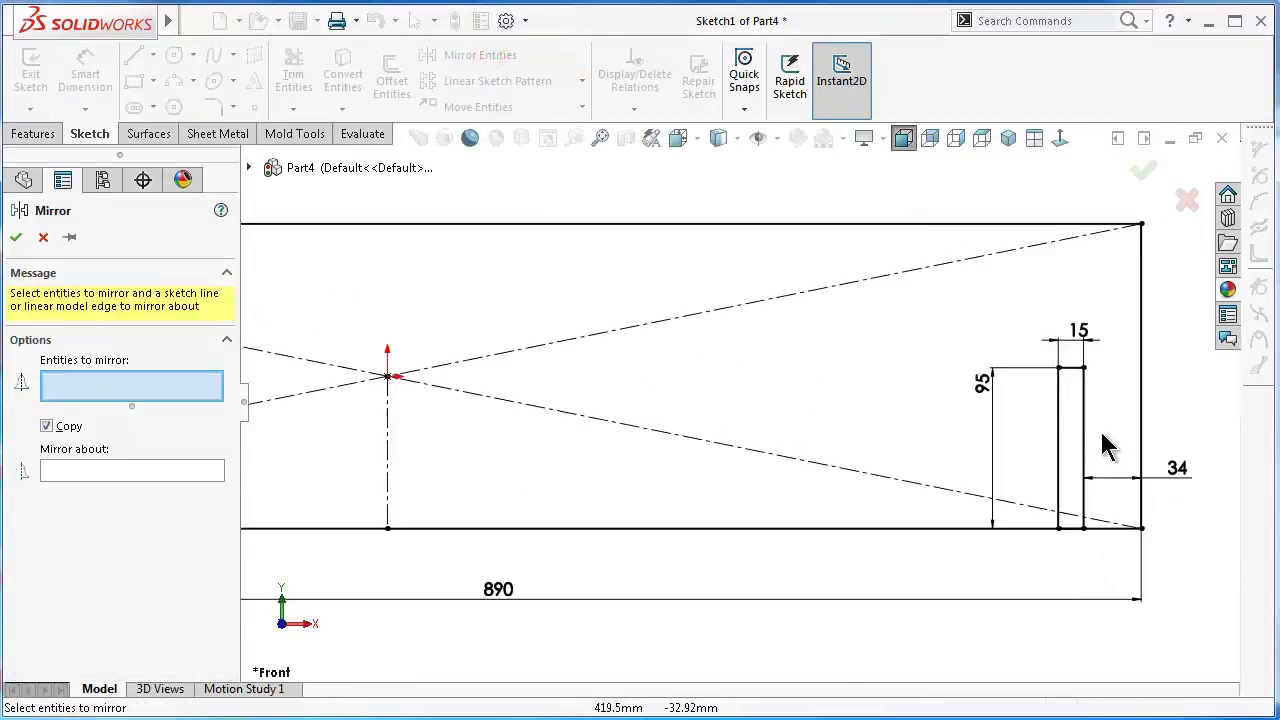
pyautogui.moveTo(1043, 374); pyautogui.dragTo(1018, 334)
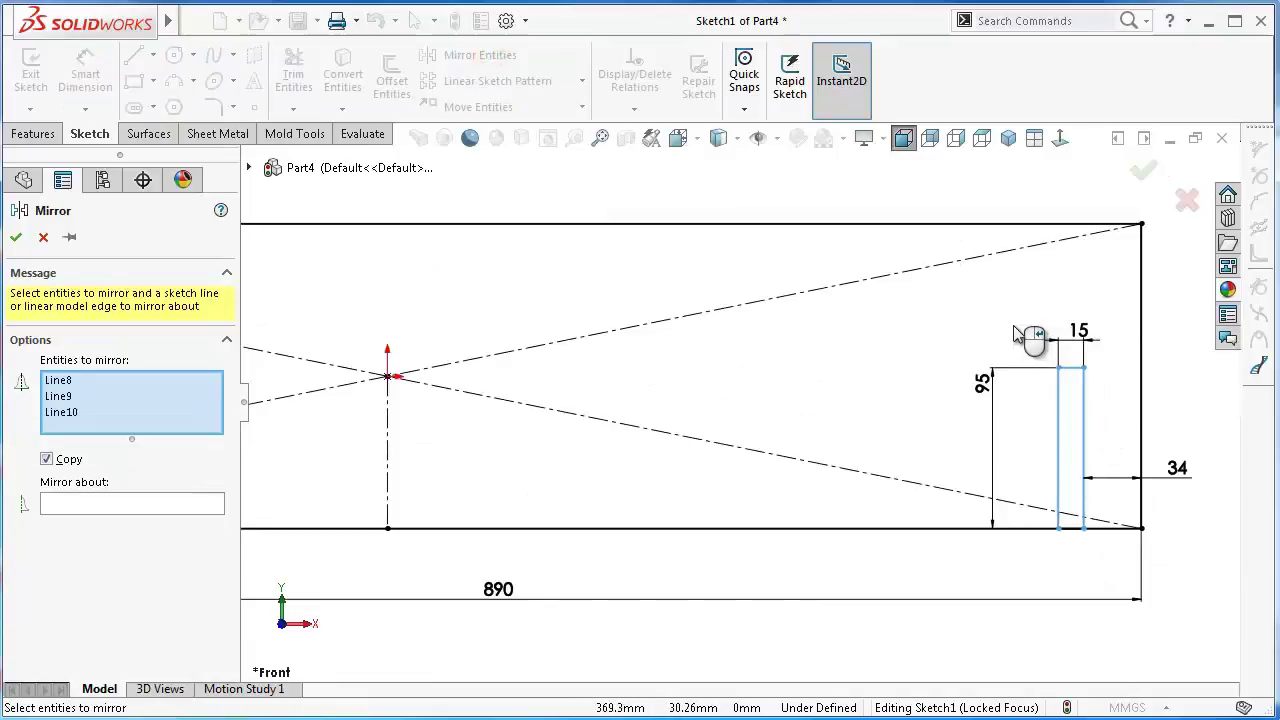
pyautogui.rightClick(1015, 330)
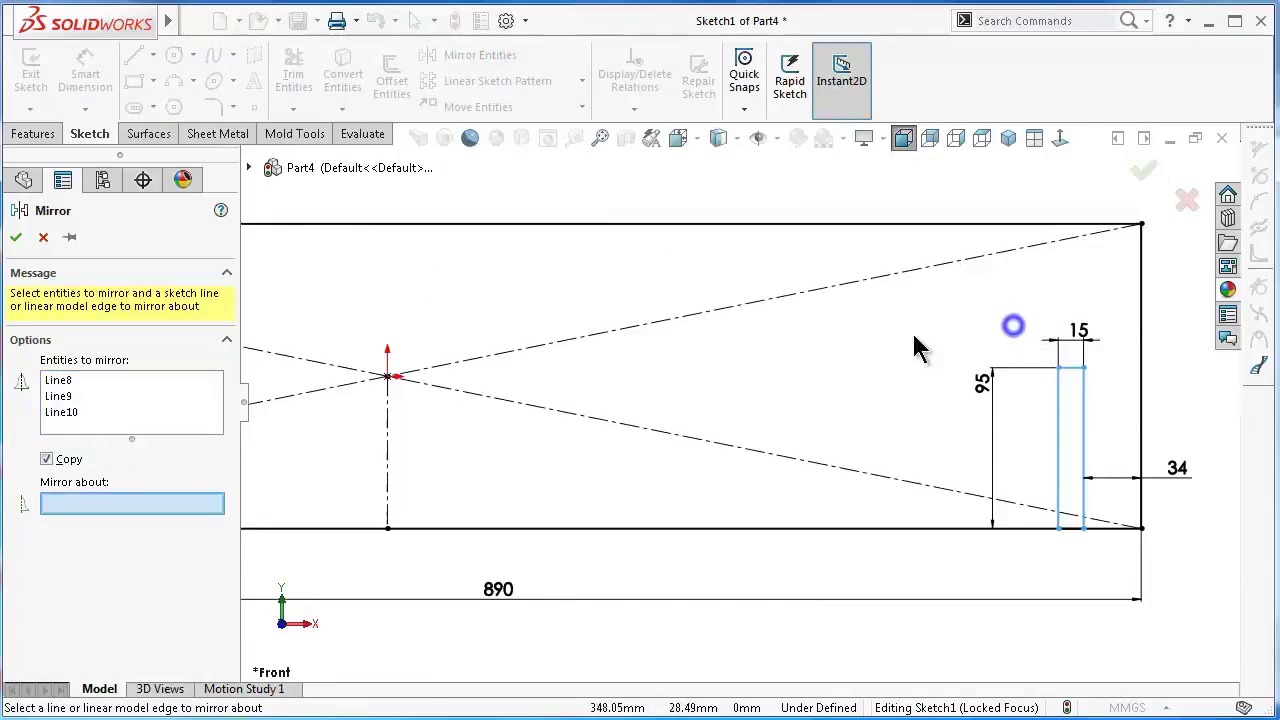
pyautogui.click(386, 460)
pyautogui.scroll(2, 360, 435)
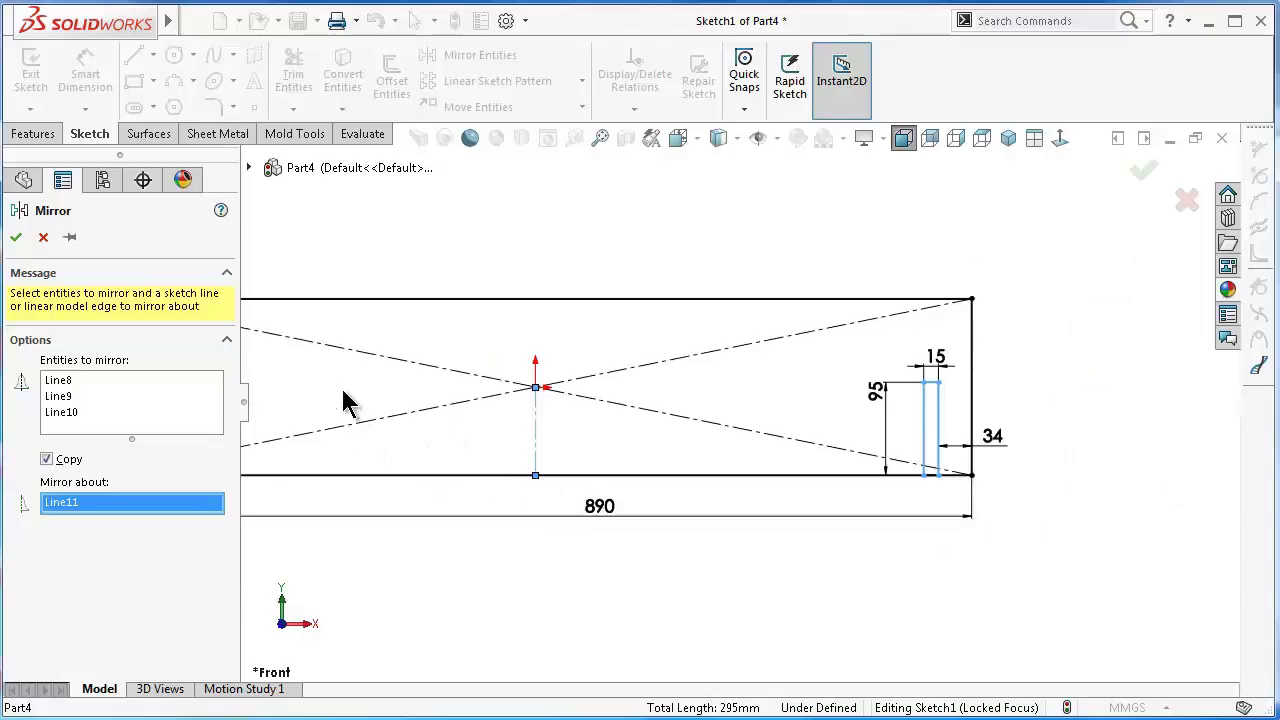
pyautogui.scroll(1, 333, 393)
pyautogui.scroll(2, 325, 392)
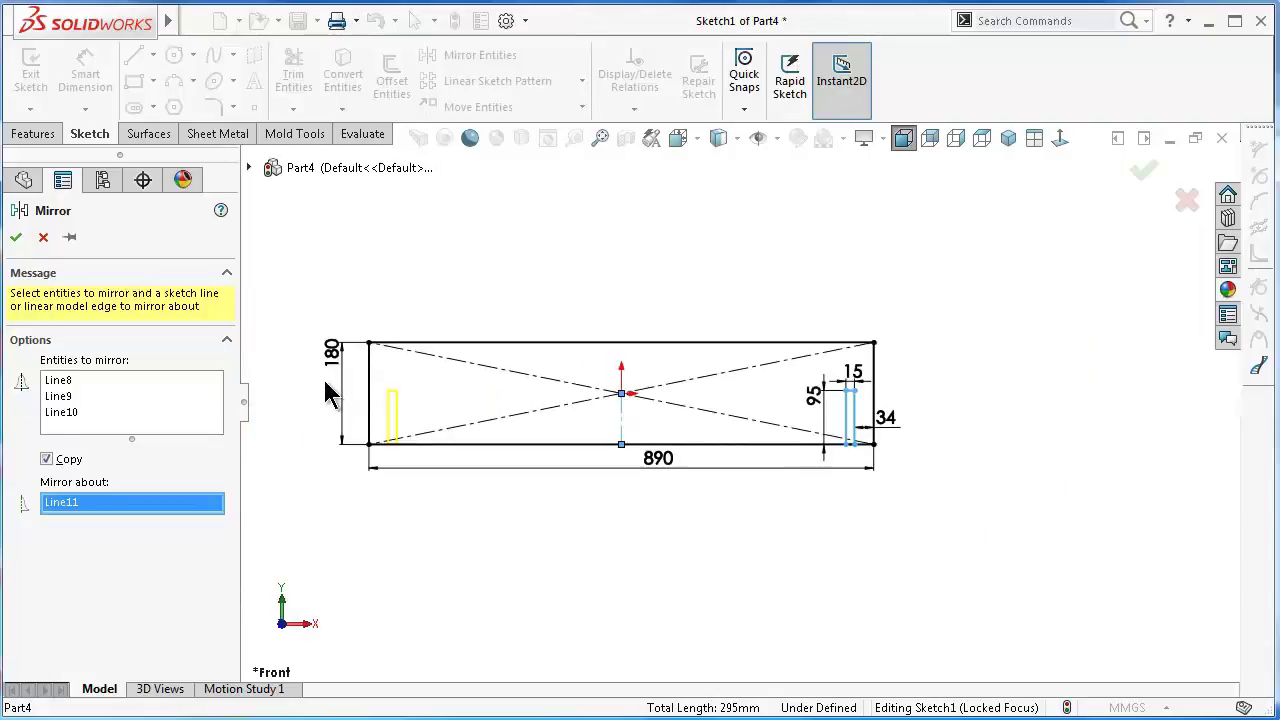
pyautogui.rightClick(428, 400)
pyautogui.click(446, 556)
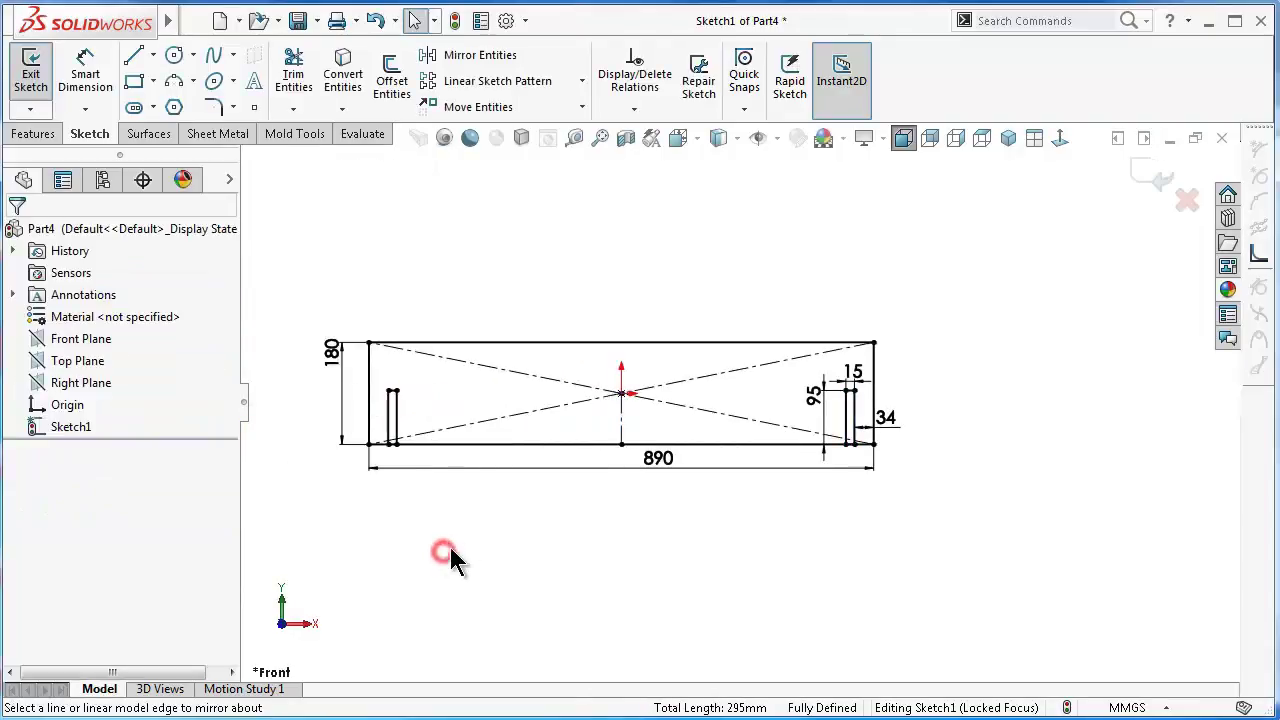
pyautogui.scroll(-1, 697, 418)
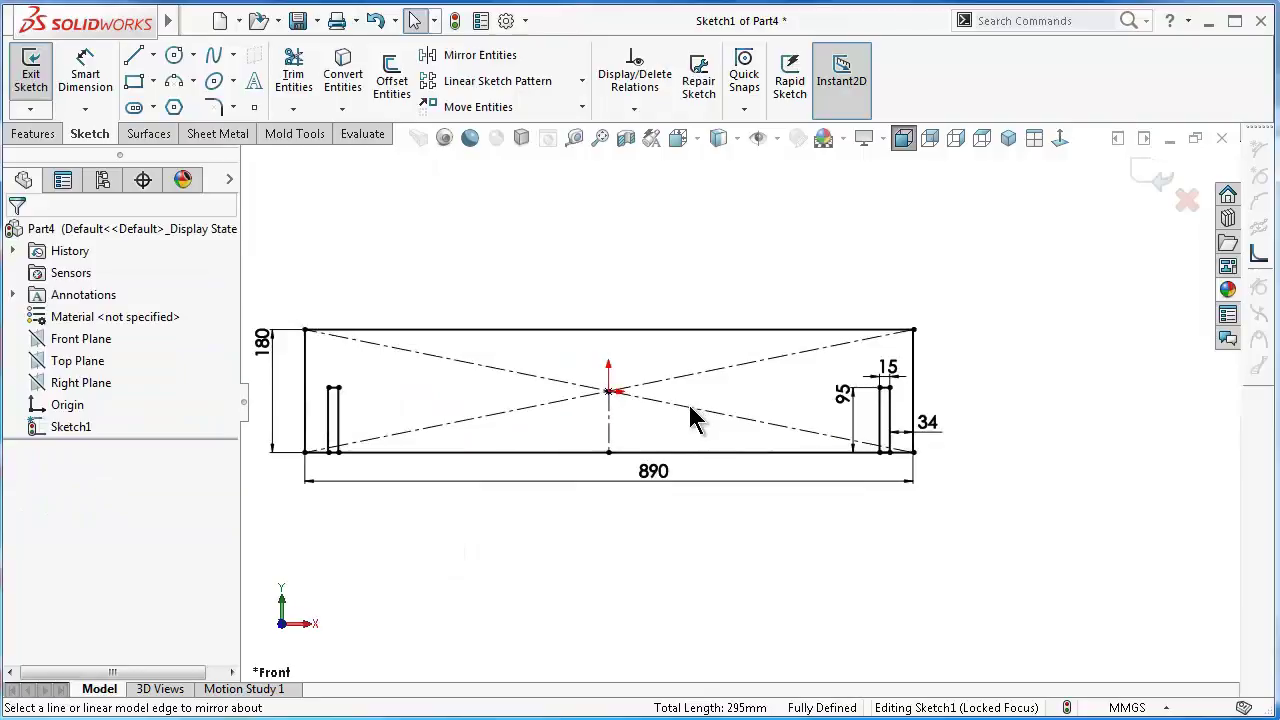
pyautogui.scroll(-1, 697, 418)
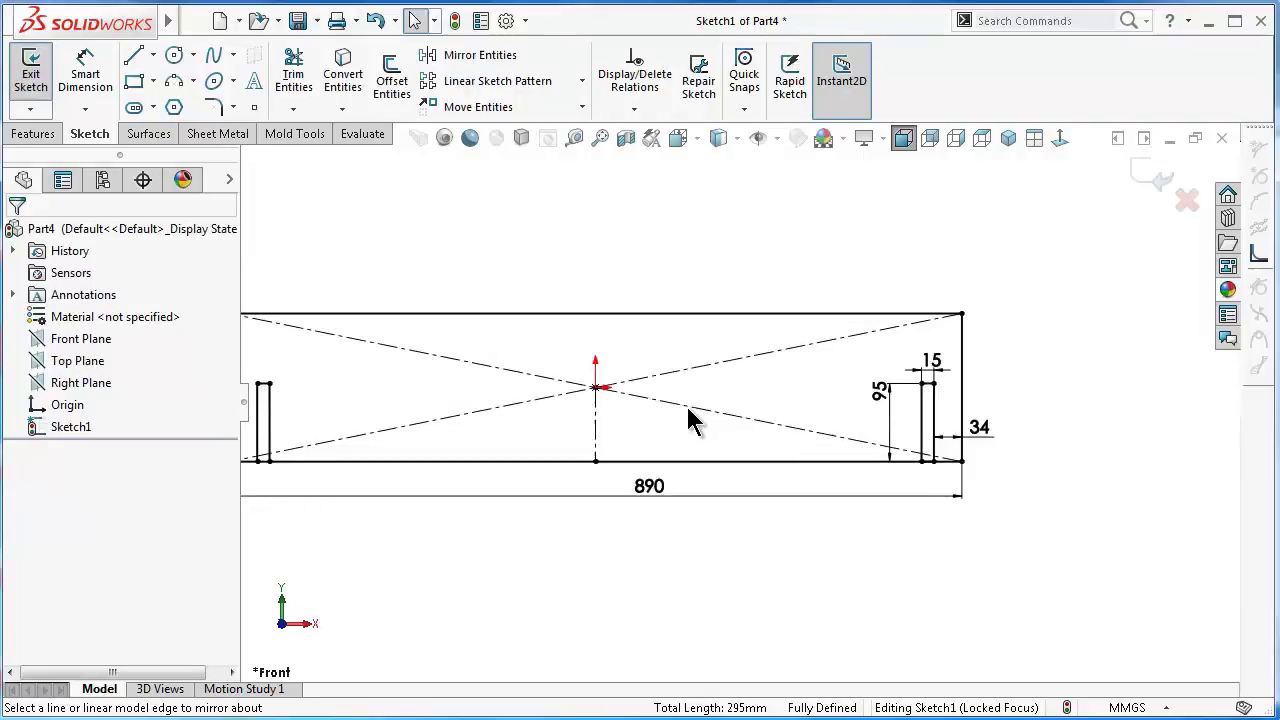
# Extrude the slotted sketch 15 mm Mid Plane into Boss-Extrude1
pyautogui.click(45, 135)
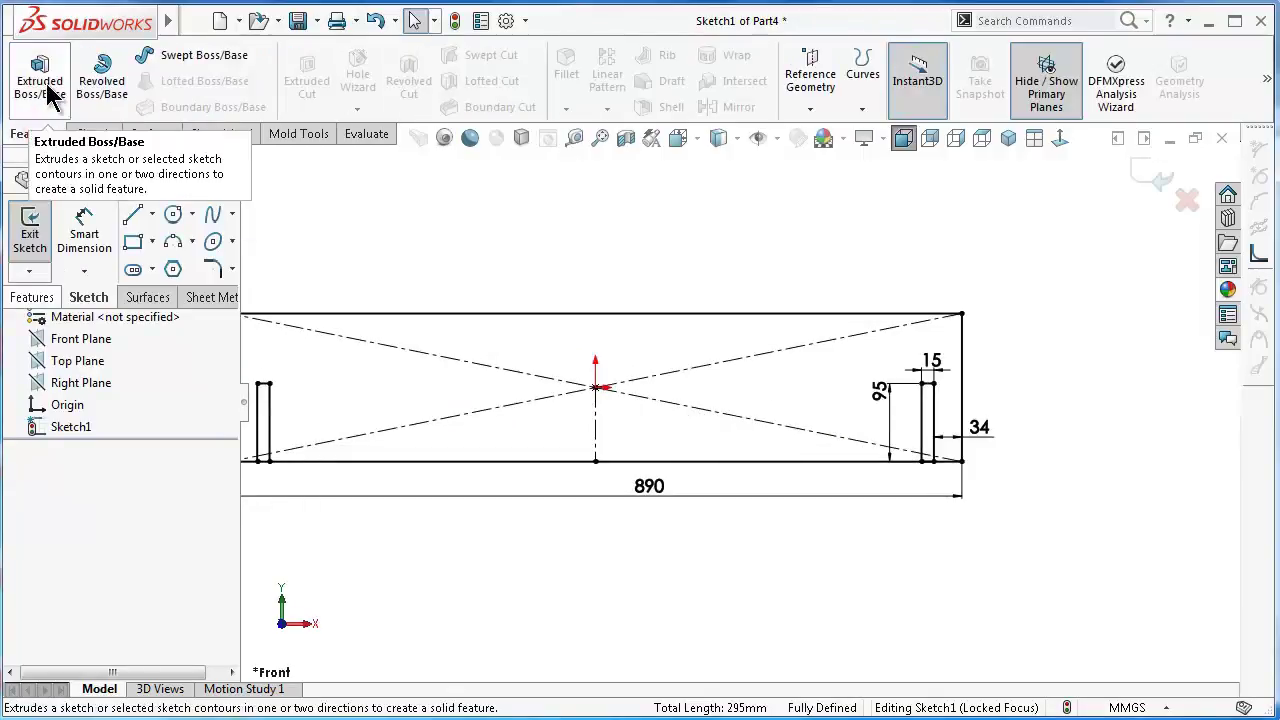
pyautogui.click(48, 93)
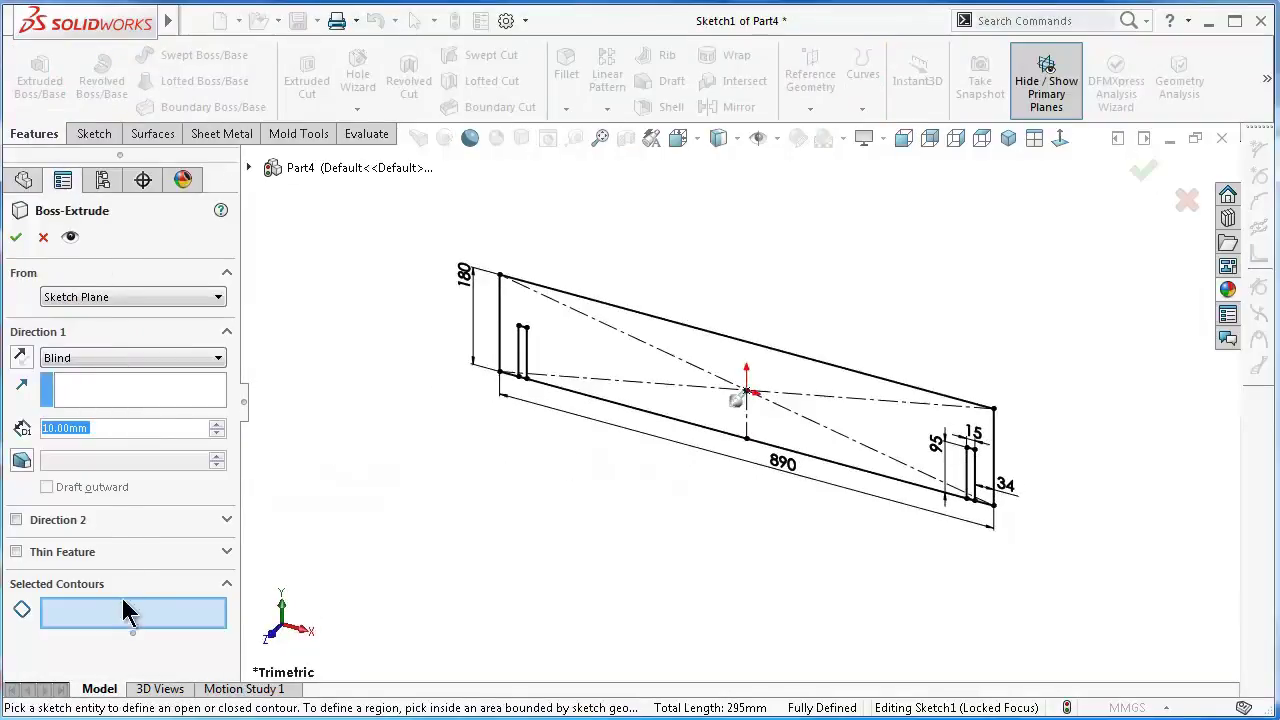
pyautogui.write('15')
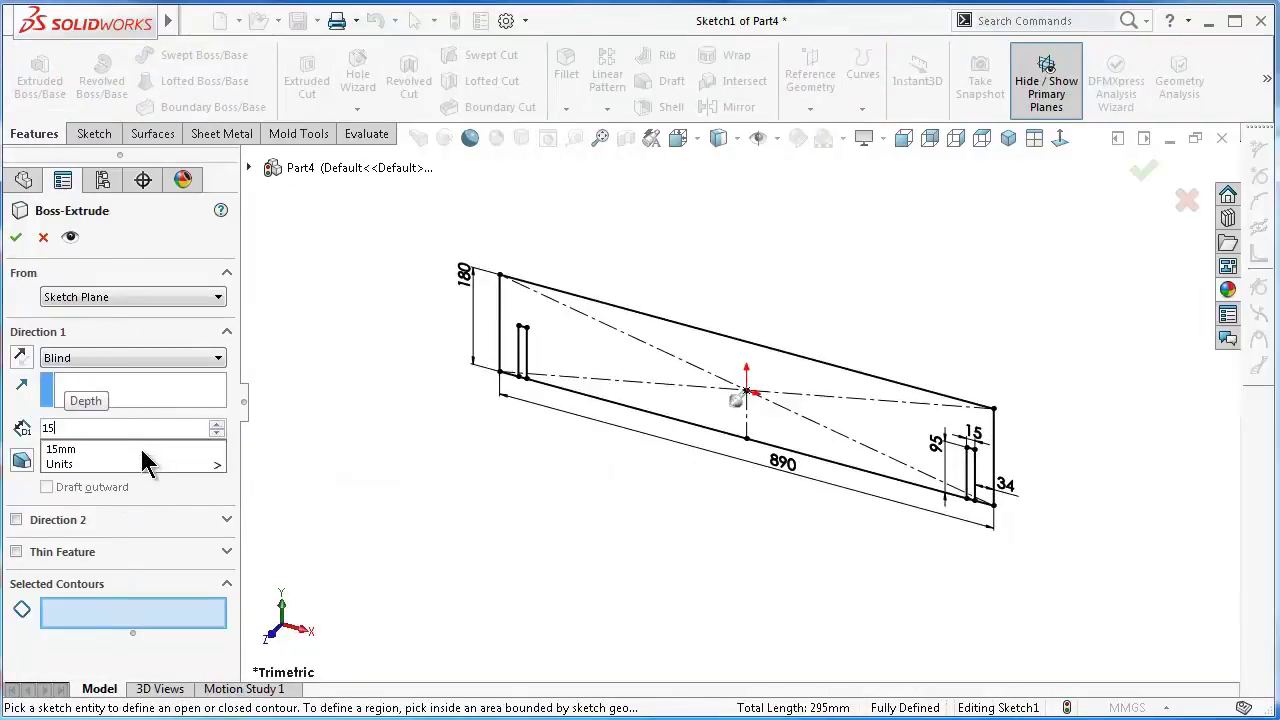
pyautogui.click(564, 519)
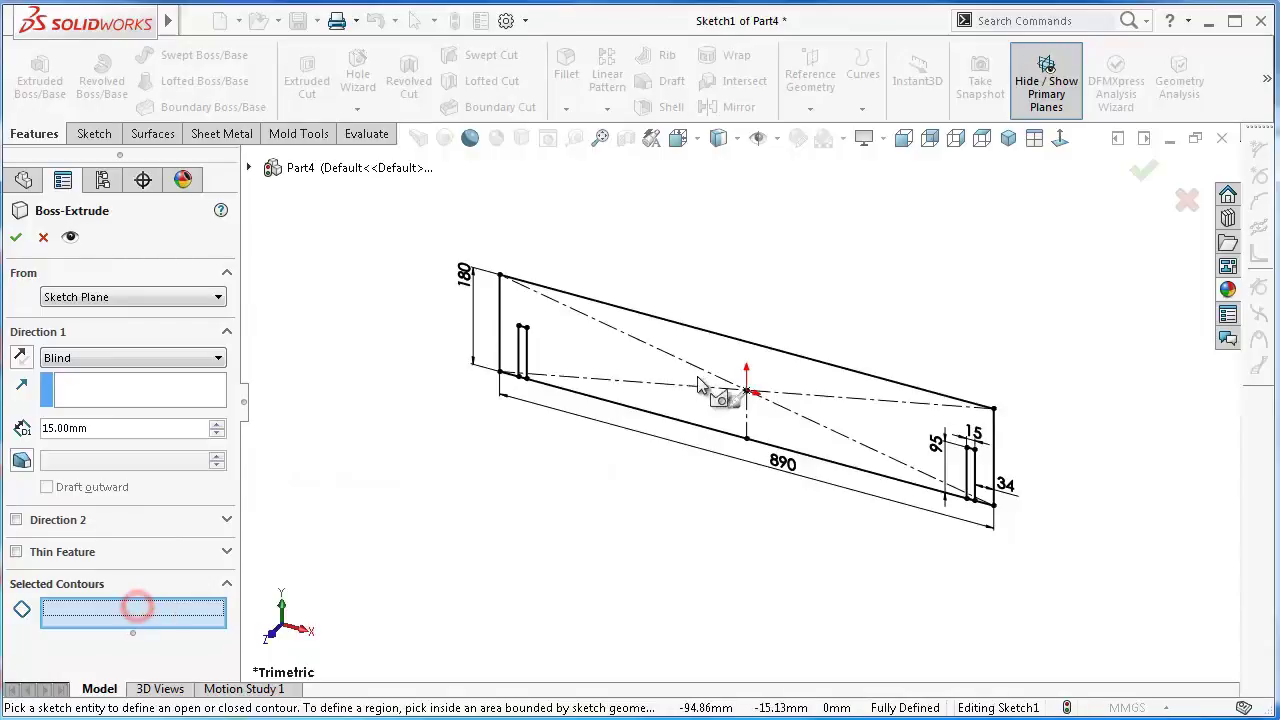
pyautogui.click(663, 366)
pyautogui.click(84, 358)
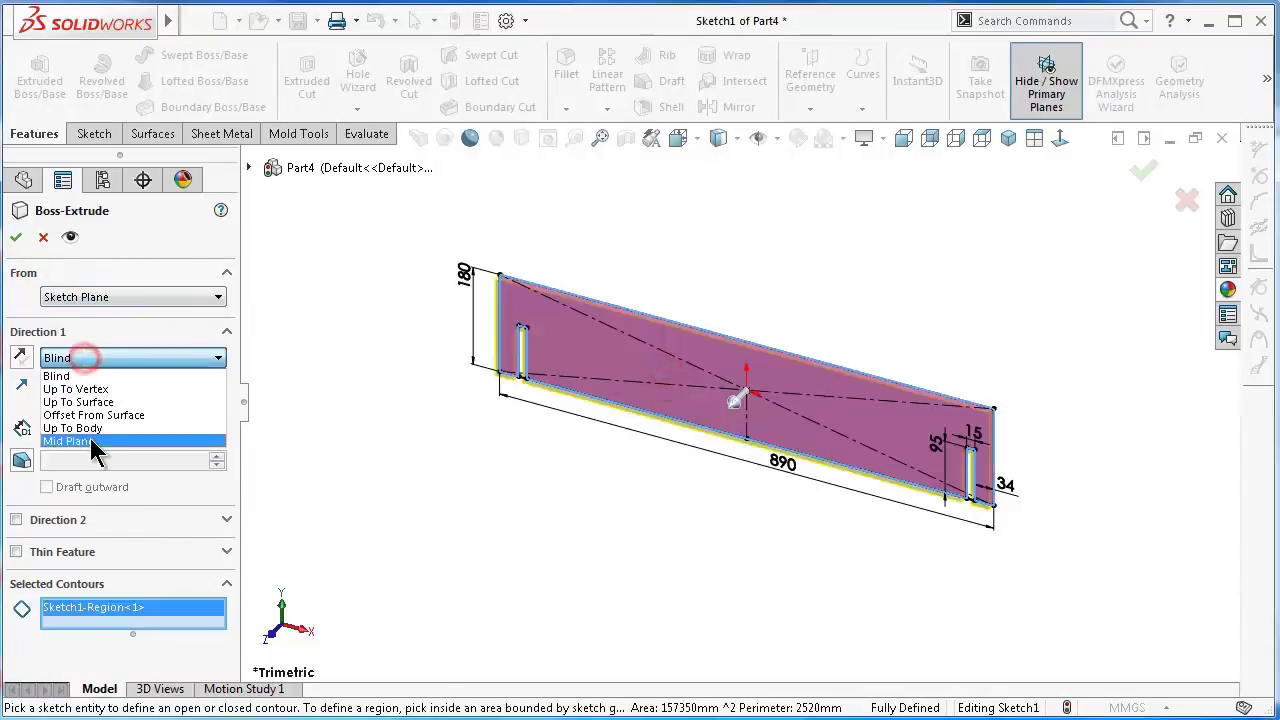
pyautogui.click(90, 438)
pyautogui.click(18, 238)
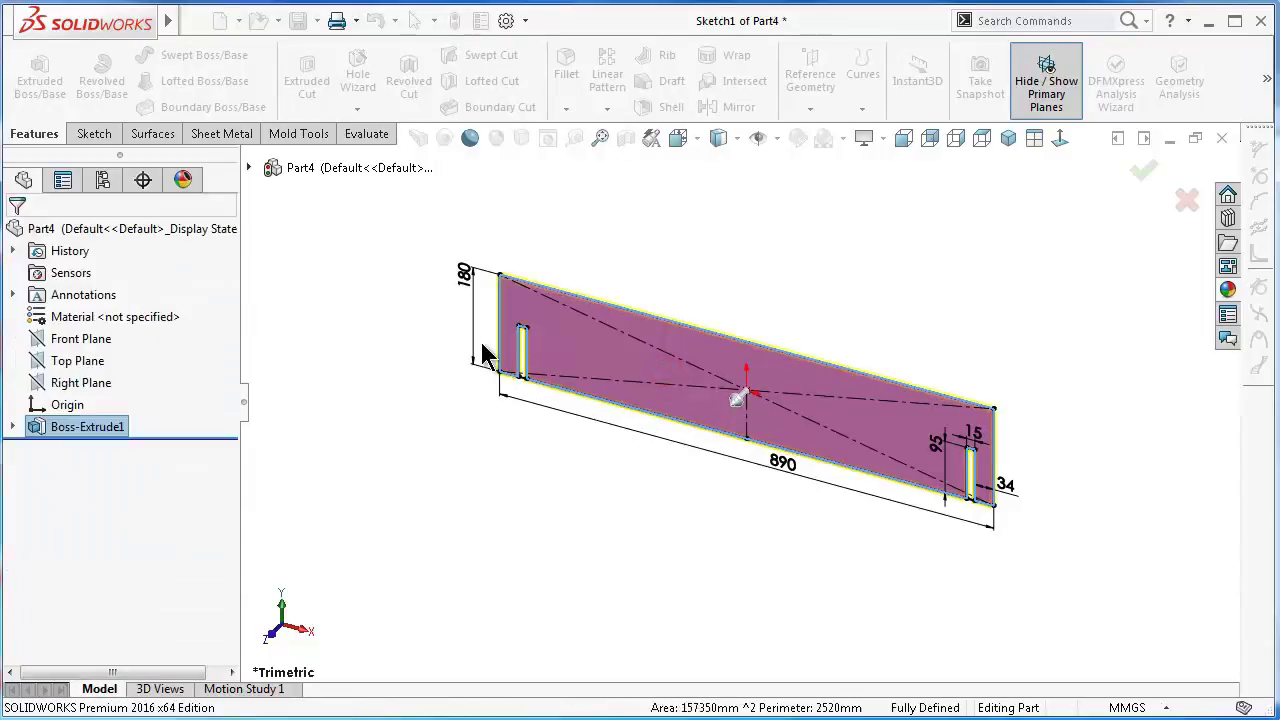
pyautogui.click(633, 558)
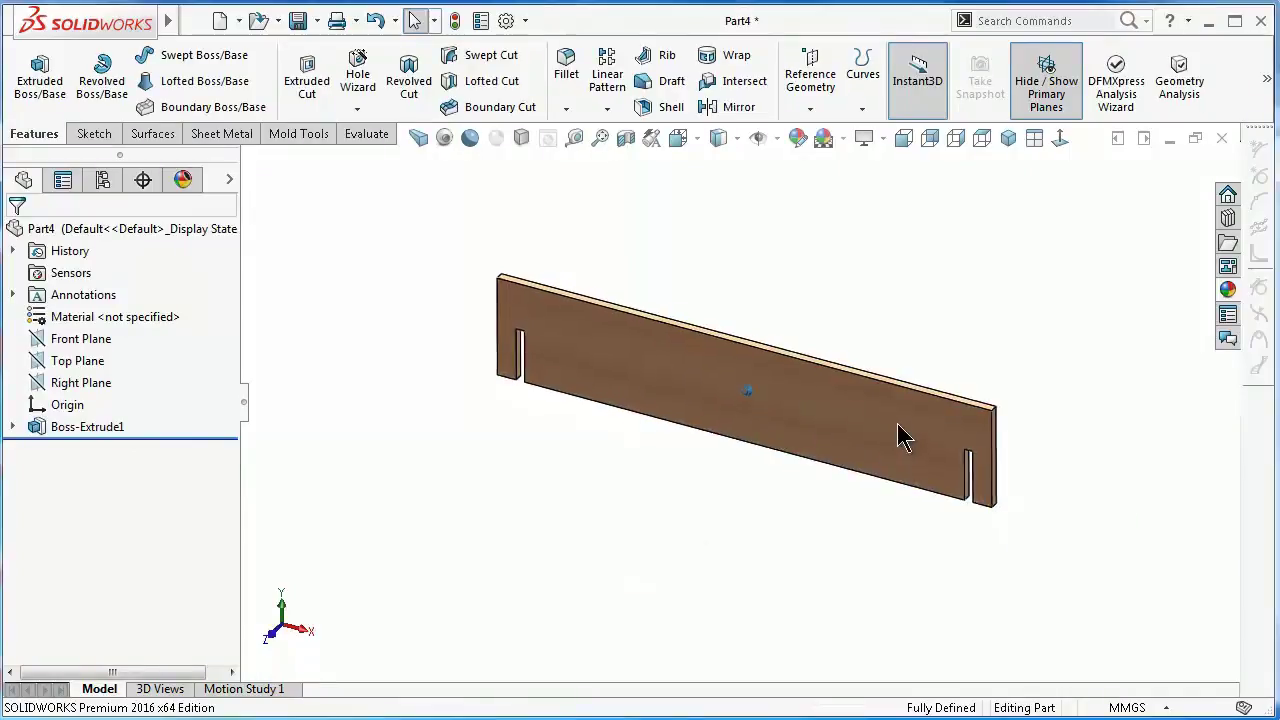
# Orbit the view around the new board to inspect its notch
pyautogui.hotkey('shift', 'Up')
pyautogui.hotkey('shift', 'Down')
pyautogui.hotkey('shift', 'Right')
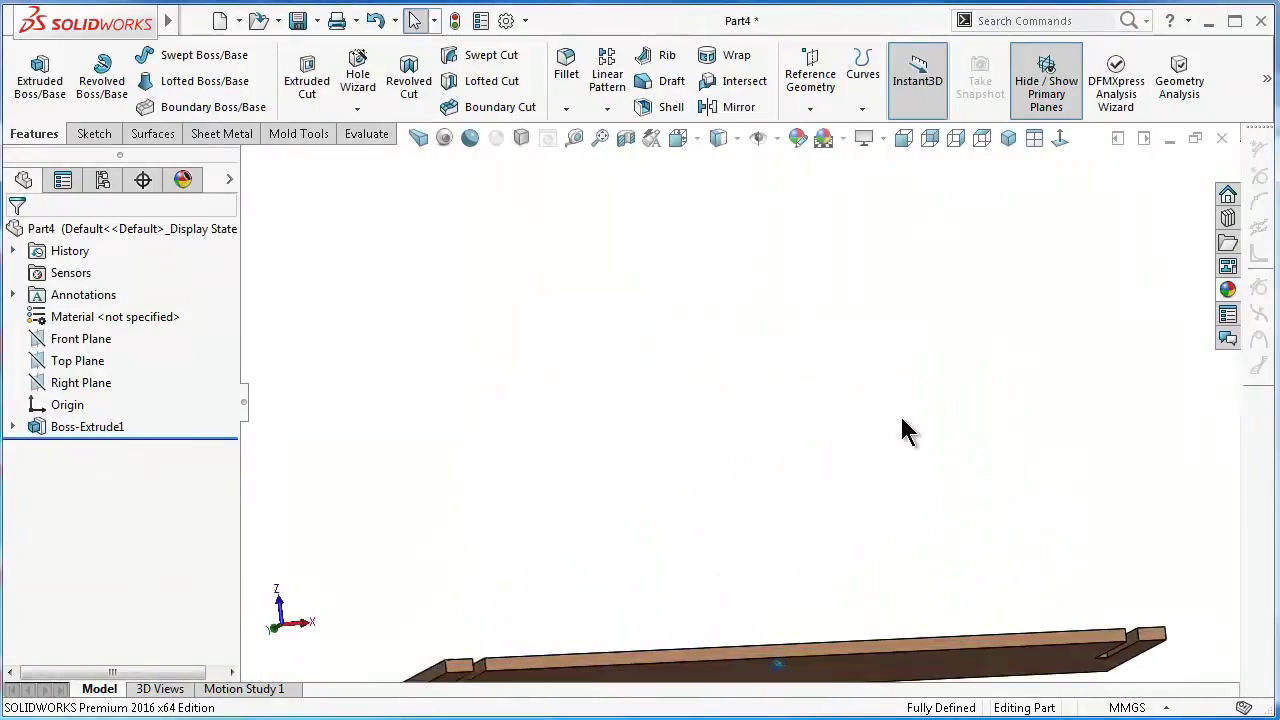
pyautogui.hotkey('shift', 'Up')
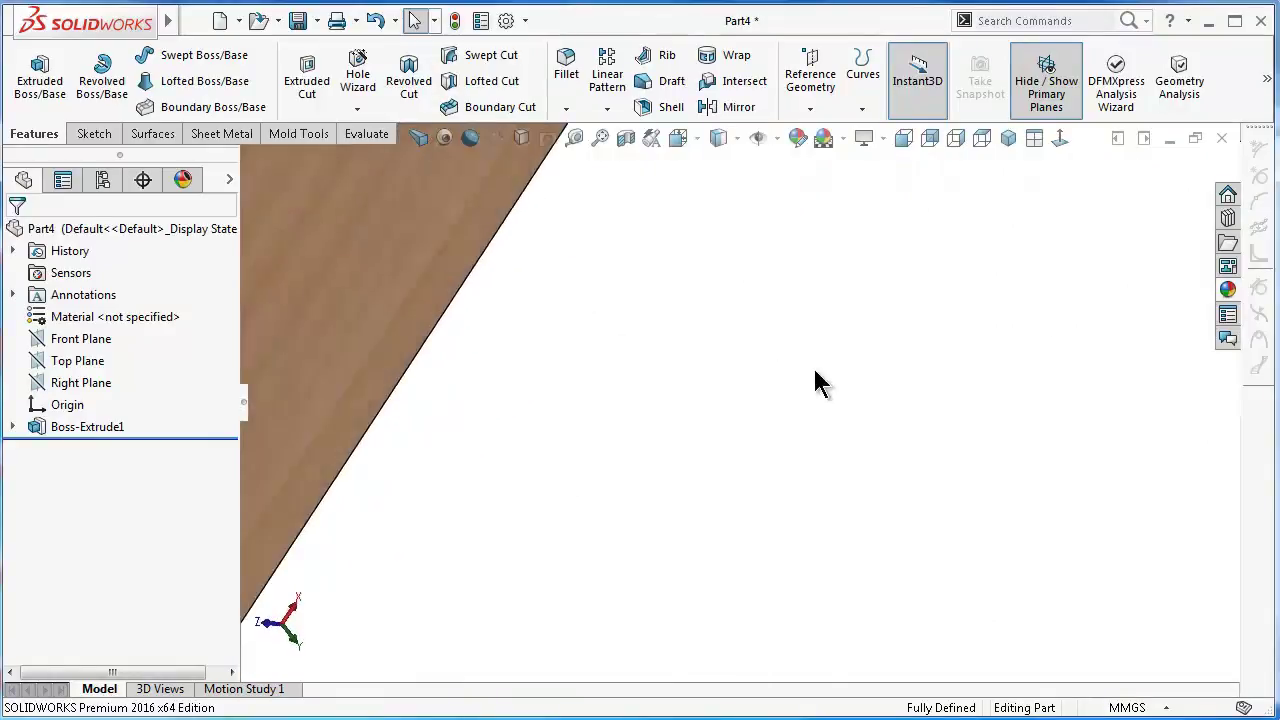
pyautogui.moveTo(815, 383)
pyautogui.mouseDown(button='middle')
pyautogui.moveTo(780, 314)
pyautogui.moveTo(814, 323)
pyautogui.moveTo(737, 206)
pyautogui.moveTo(740, 225)
pyautogui.mouseUp(button='middle')
pyautogui.press('Left')
pyautogui.press('Left')
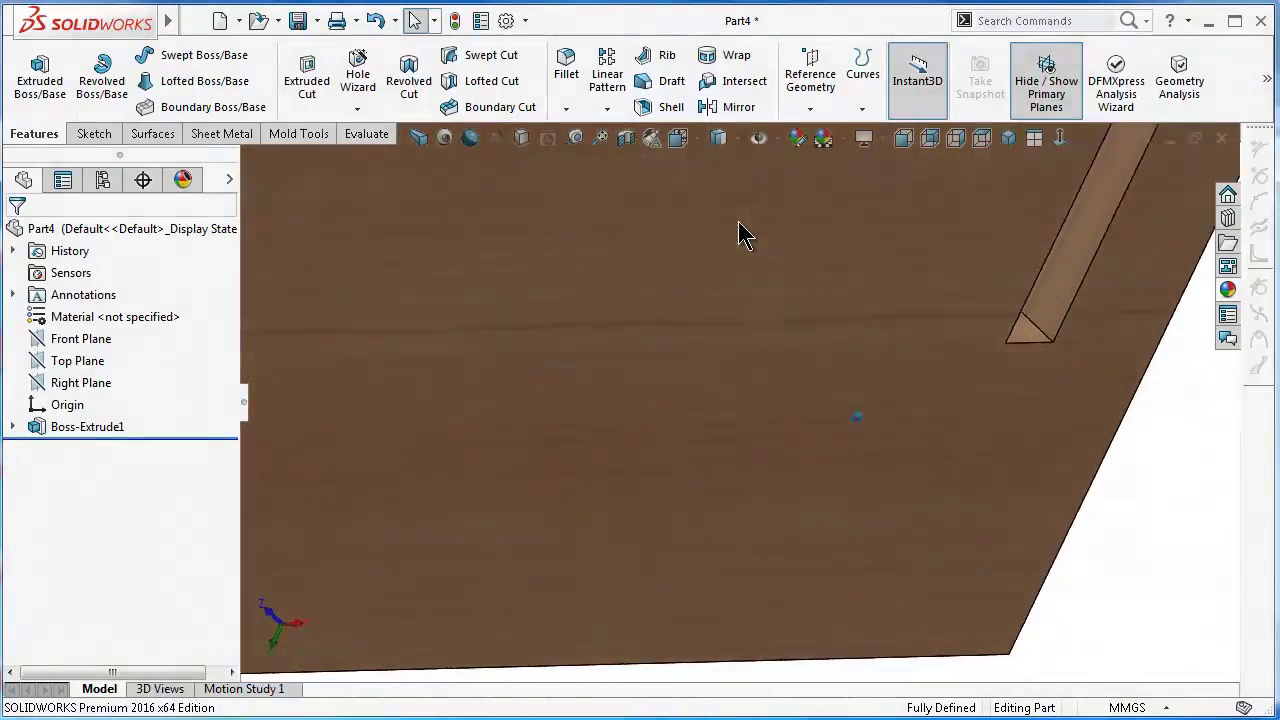
pyautogui.press('Left')
pyautogui.press('Left')
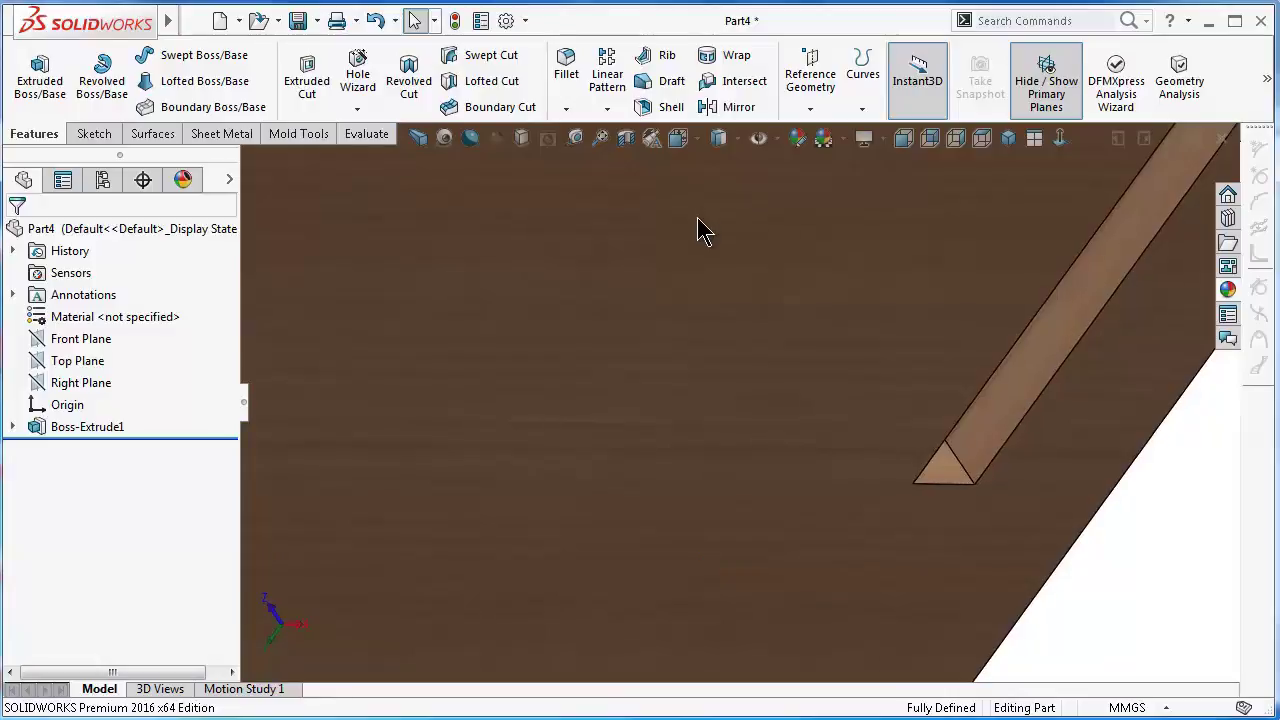
pyautogui.press('Left')
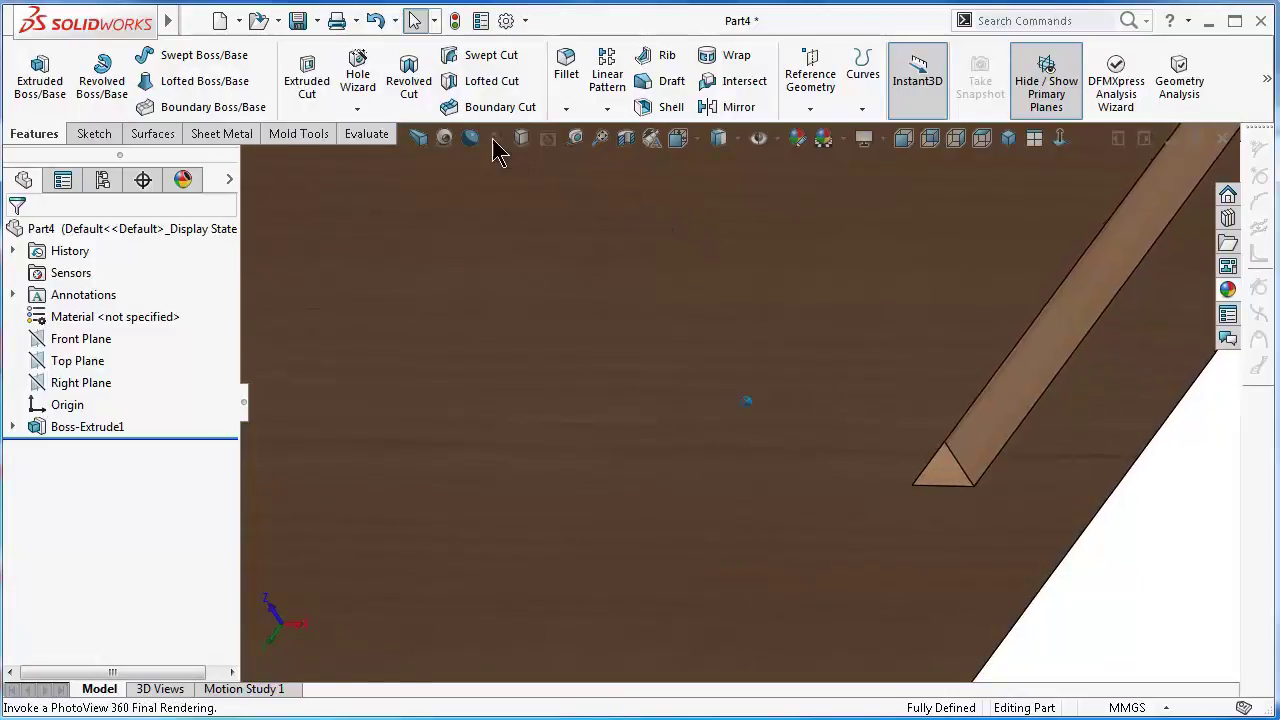
pyautogui.click(565, 68)
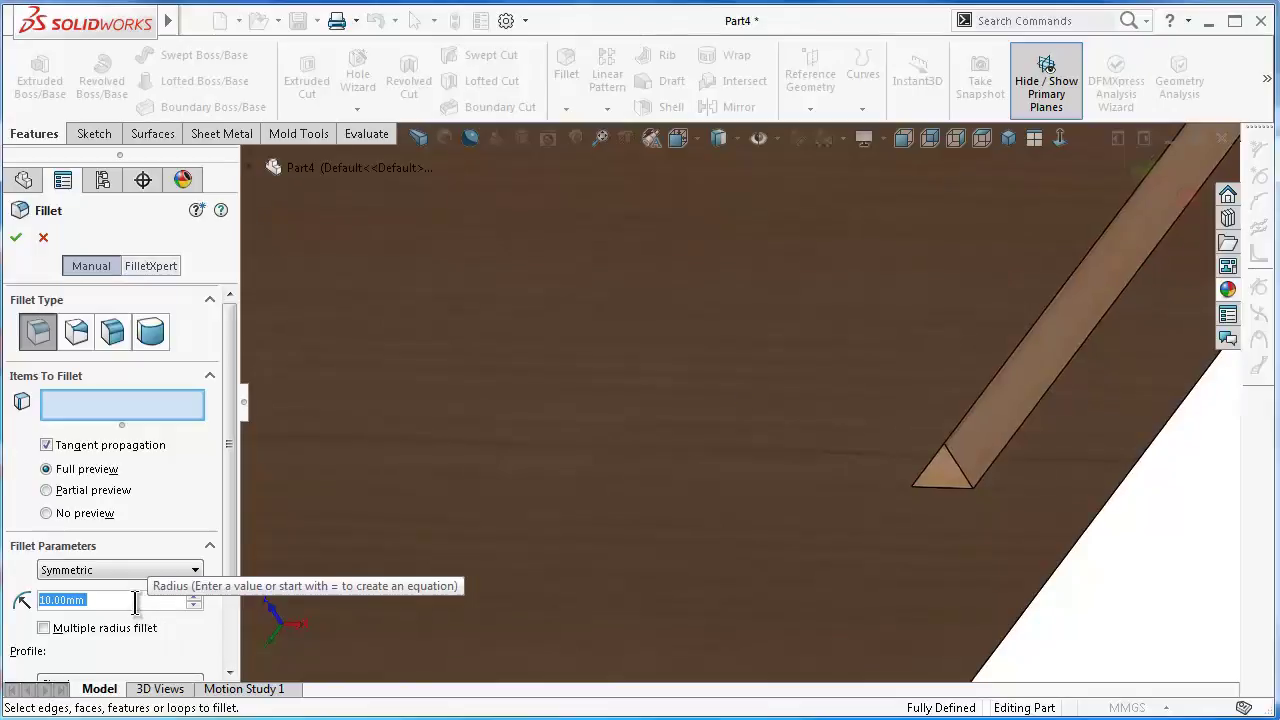
# Set a 5.5 mm fillet radius and select the faces of the first slot
pyautogui.write('5.5')
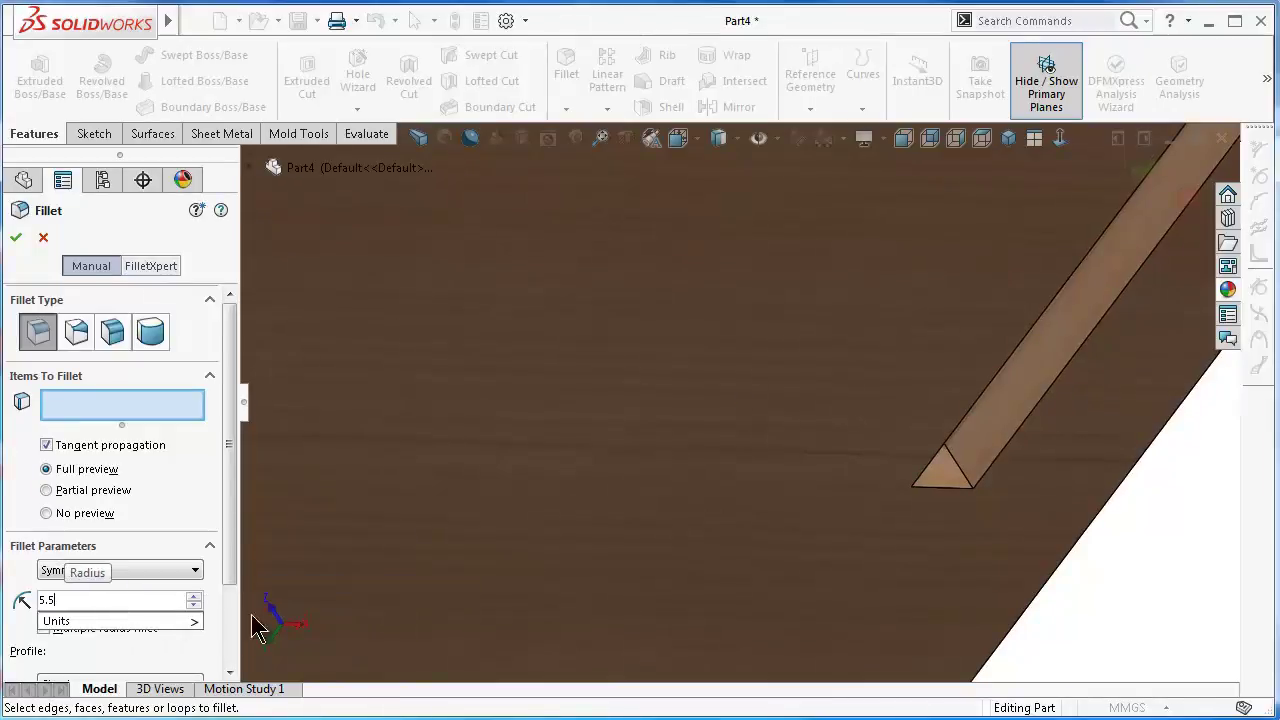
pyautogui.click(953, 481)
pyautogui.scroll(3, 586, 466)
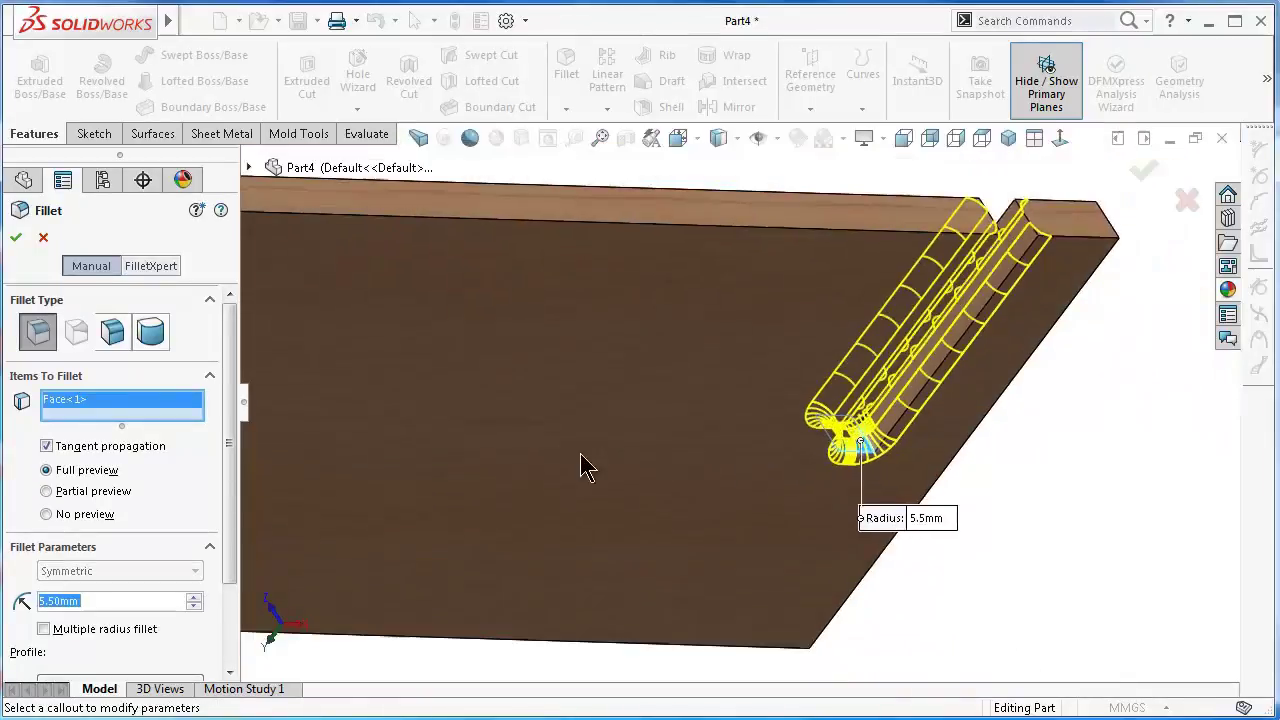
pyautogui.scroll(2, 500, 450)
pyautogui.scroll(1, 490, 450)
pyautogui.scroll(2, 480, 450)
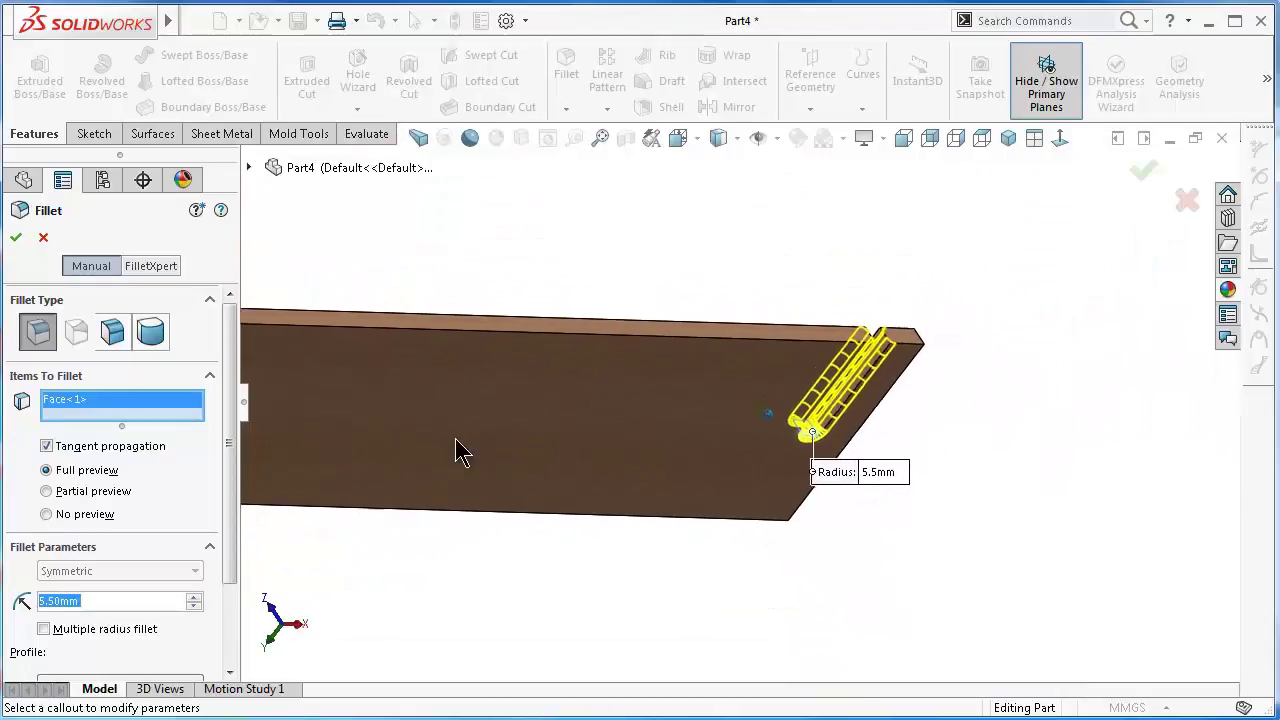
pyautogui.scroll(3, 460, 450)
pyautogui.scroll(-1, 557, 463)
pyautogui.scroll(-2, 580, 466)
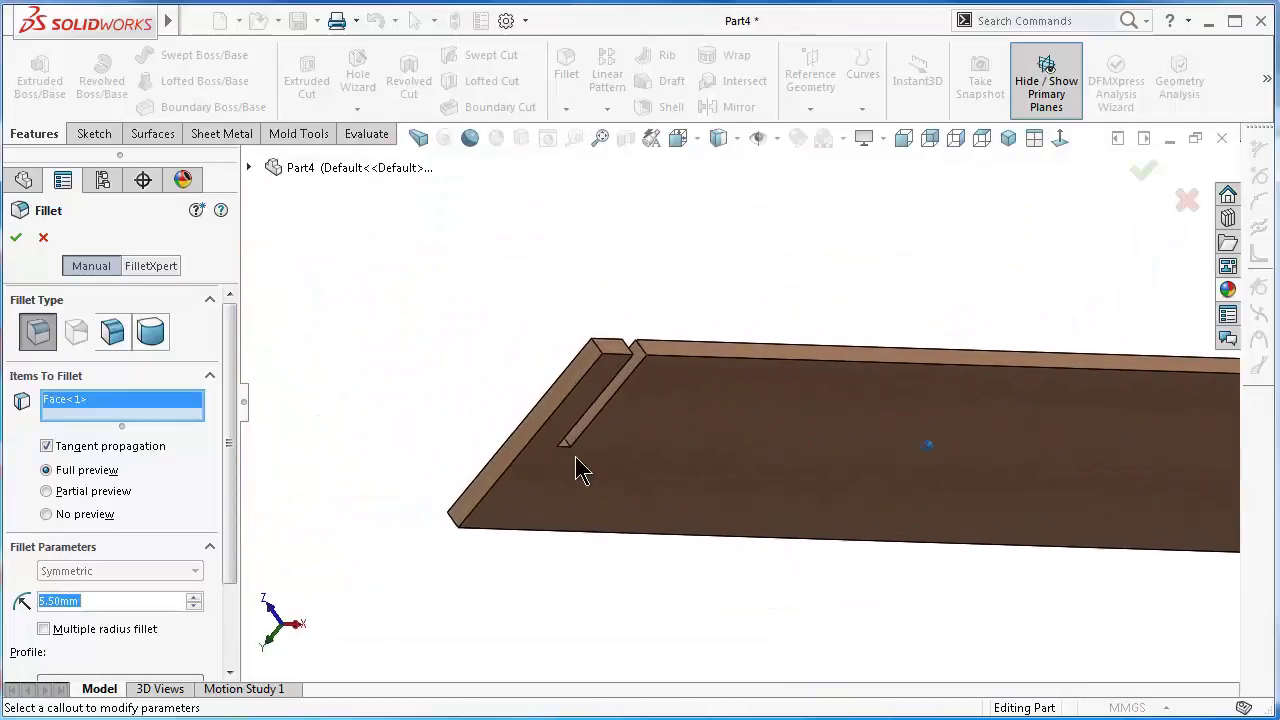
pyautogui.scroll(-2, 677, 480)
pyautogui.scroll(-3, 843, 540)
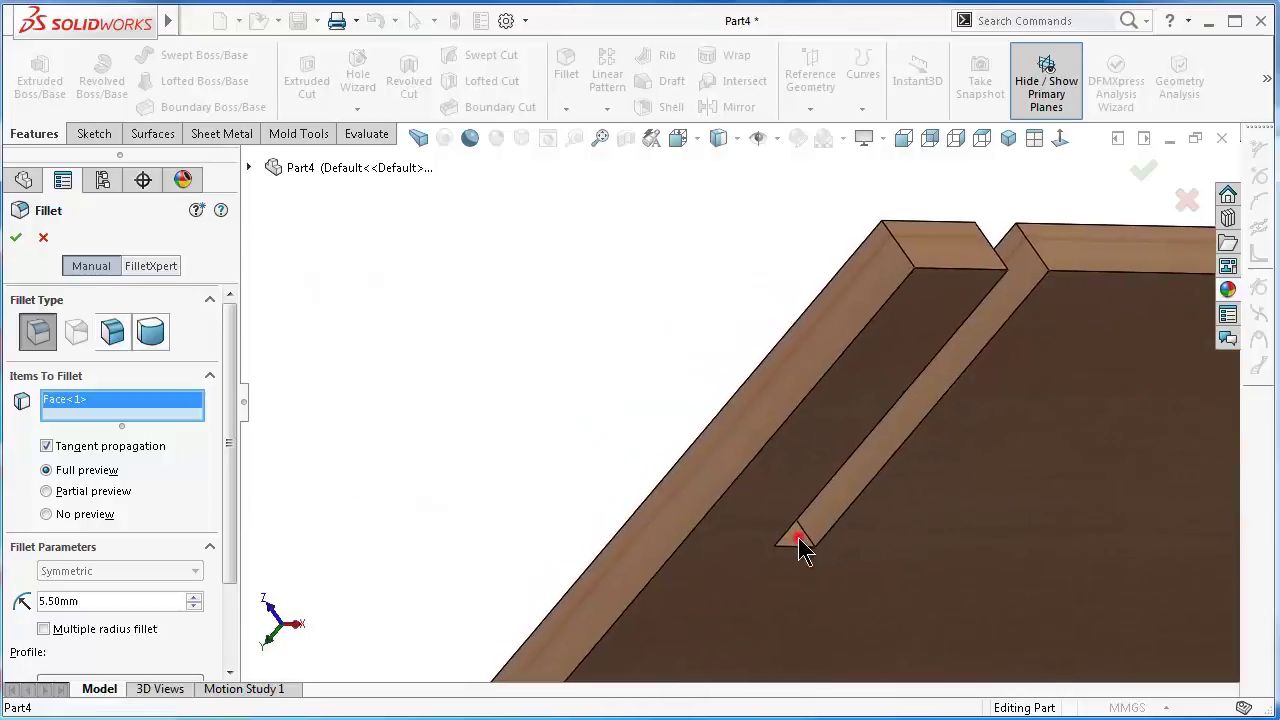
pyautogui.click(798, 537)
pyautogui.click(922, 240)
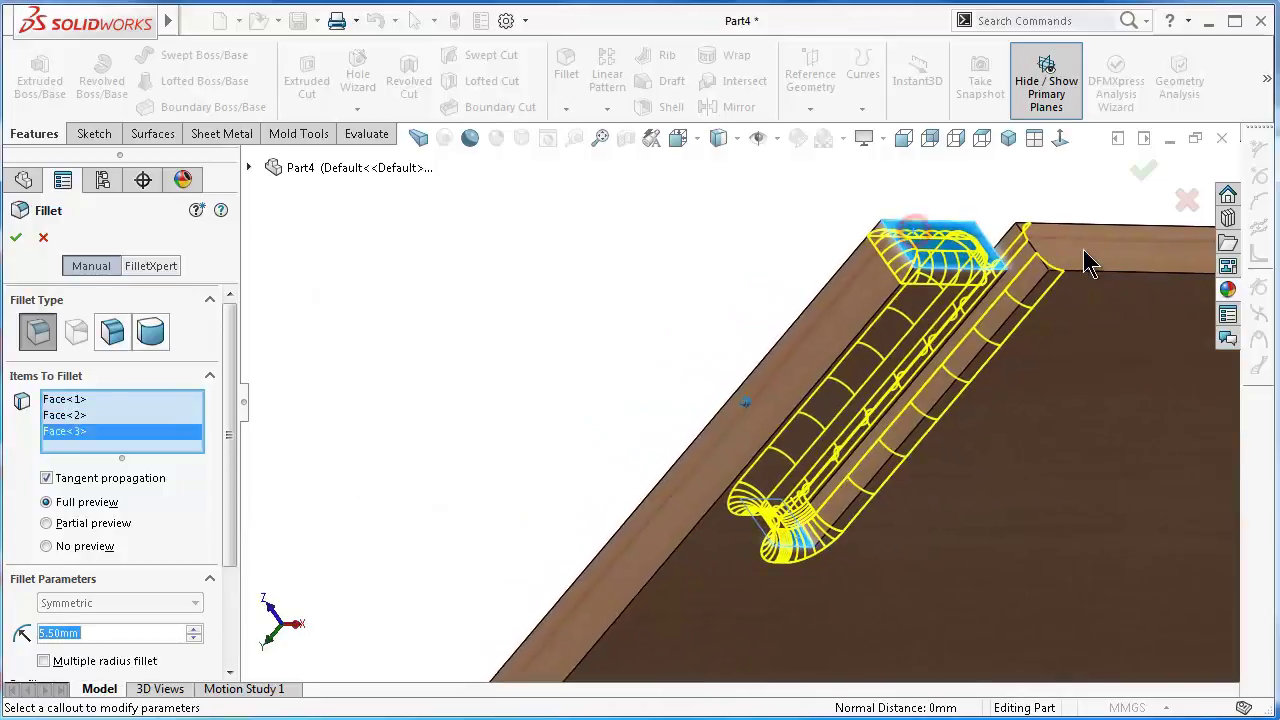
pyautogui.click(1084, 262)
pyautogui.click(650, 345)
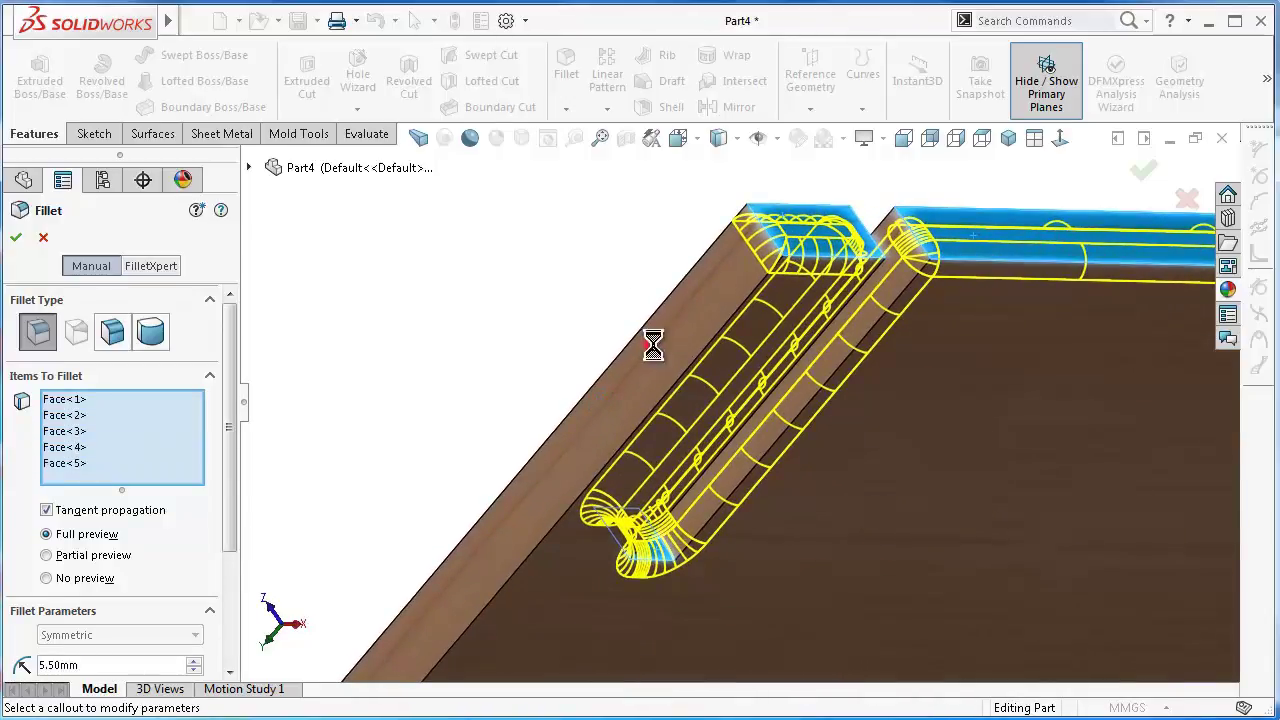
# Add the faces around the other slot and finish the 5.5 mm fillet
pyautogui.hotkey('ctrl', '8')
pyautogui.hotkey('ctrl', 'shift', 'z')
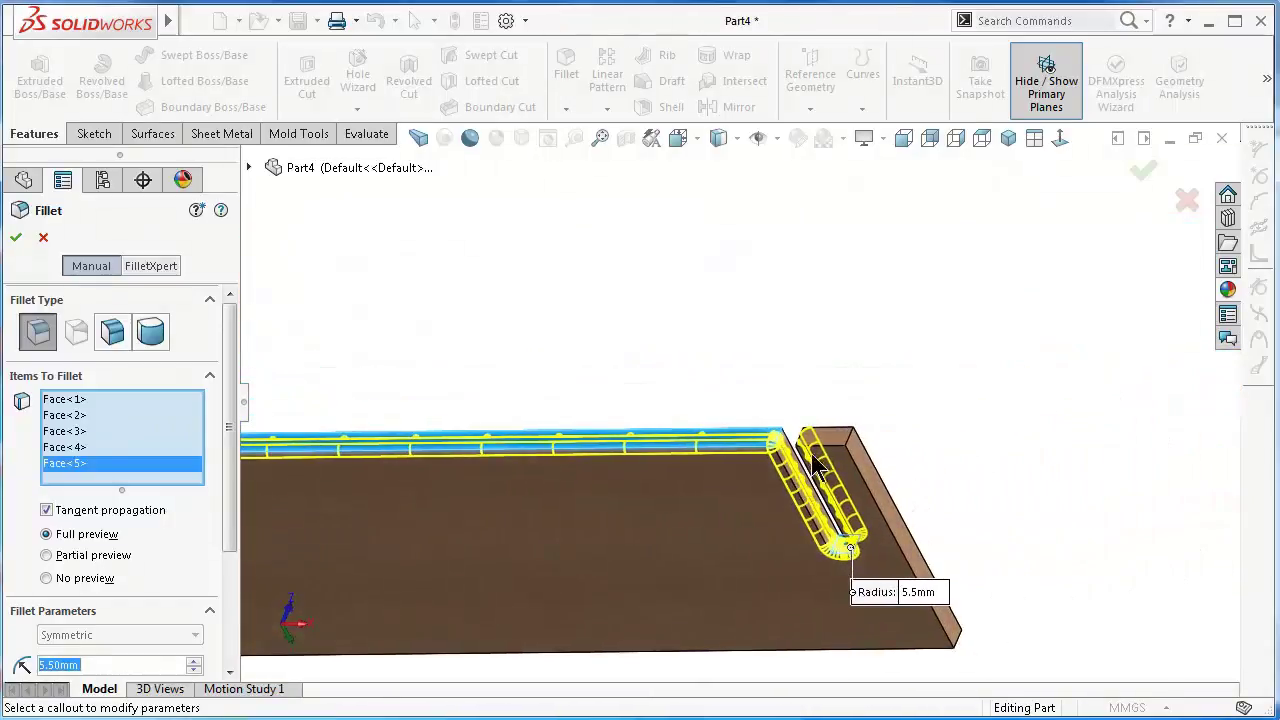
pyautogui.click(844, 436)
pyautogui.click(863, 465)
pyautogui.moveTo(863, 466)
pyautogui.mouseDown(button='middle')
pyautogui.moveTo(864, 481)
pyautogui.moveTo(838, 490)
pyautogui.mouseUp(button='middle')
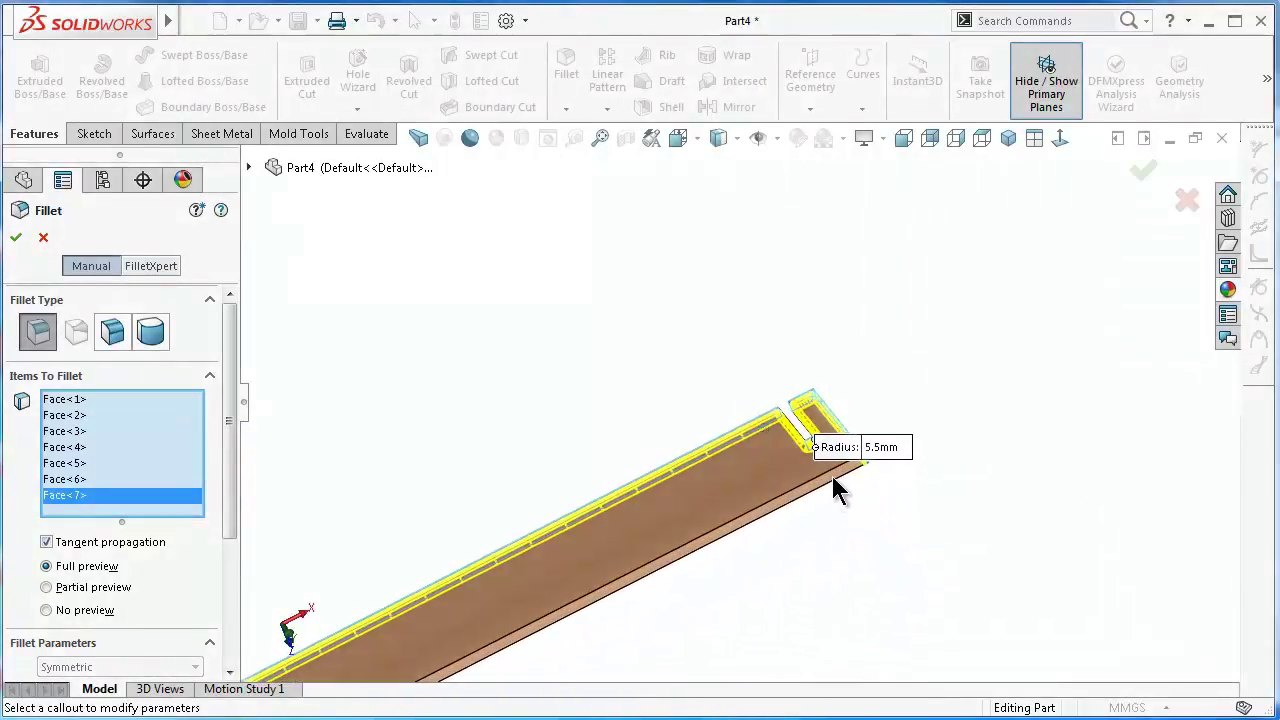
pyautogui.click(834, 479)
pyautogui.rightClick(873, 512)
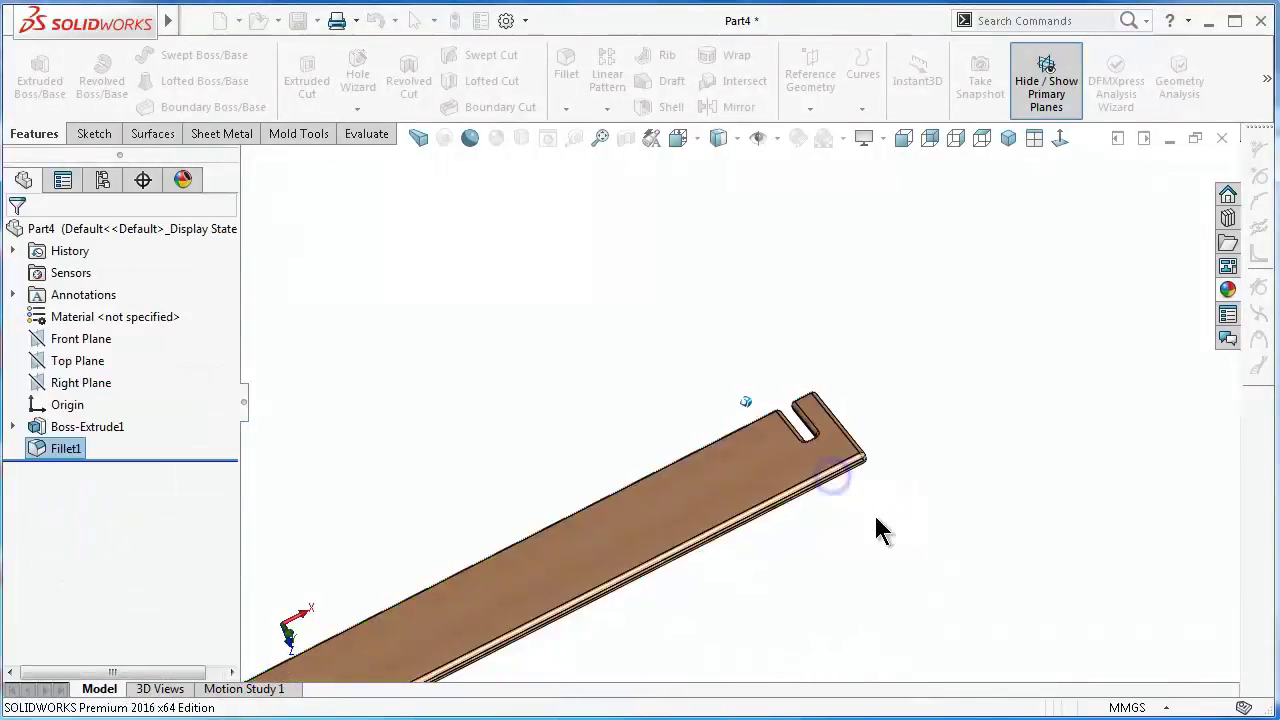
# Browse the appearances library to the Painted > Sprayed swatches
pyautogui.press('f')
pyautogui.moveTo(870, 532)
pyautogui.mouseDown(button='middle')
pyautogui.moveTo(740, 465)
pyautogui.moveTo(723, 486)
pyautogui.moveTo(1067, 385)
pyautogui.mouseUp(button='middle')
pyautogui.click(1226, 290)
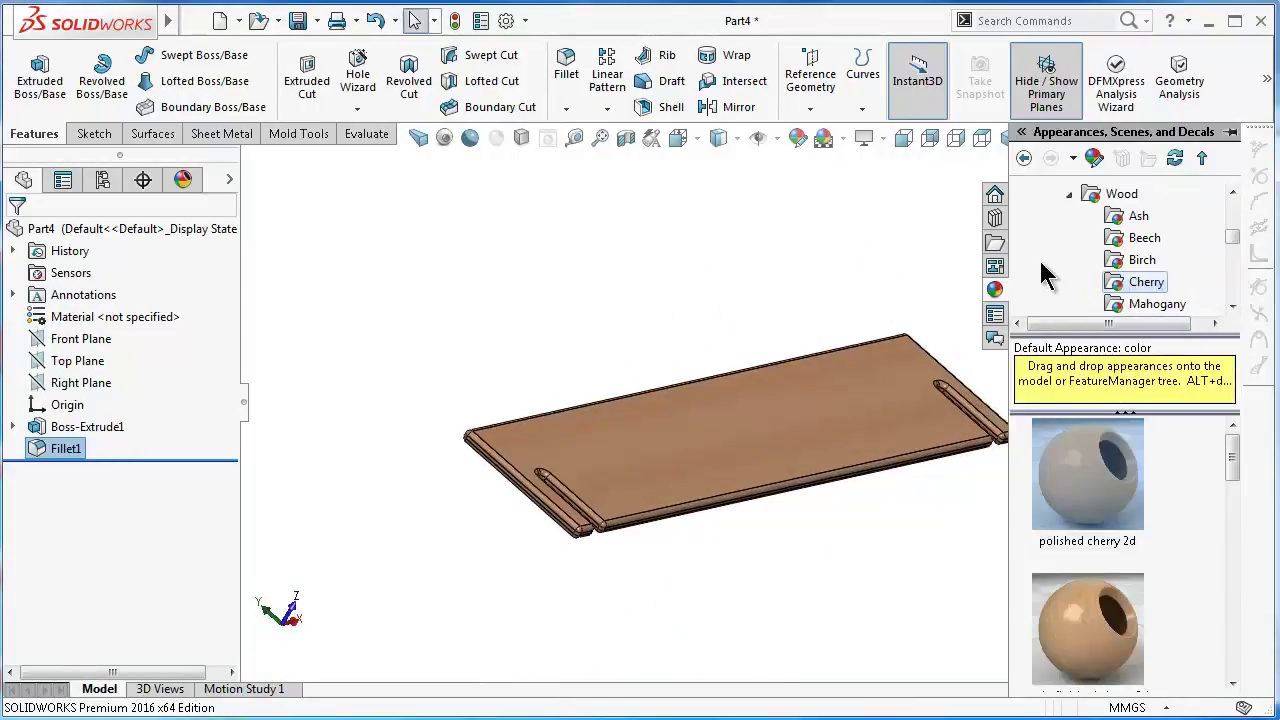
pyautogui.click(1064, 195)
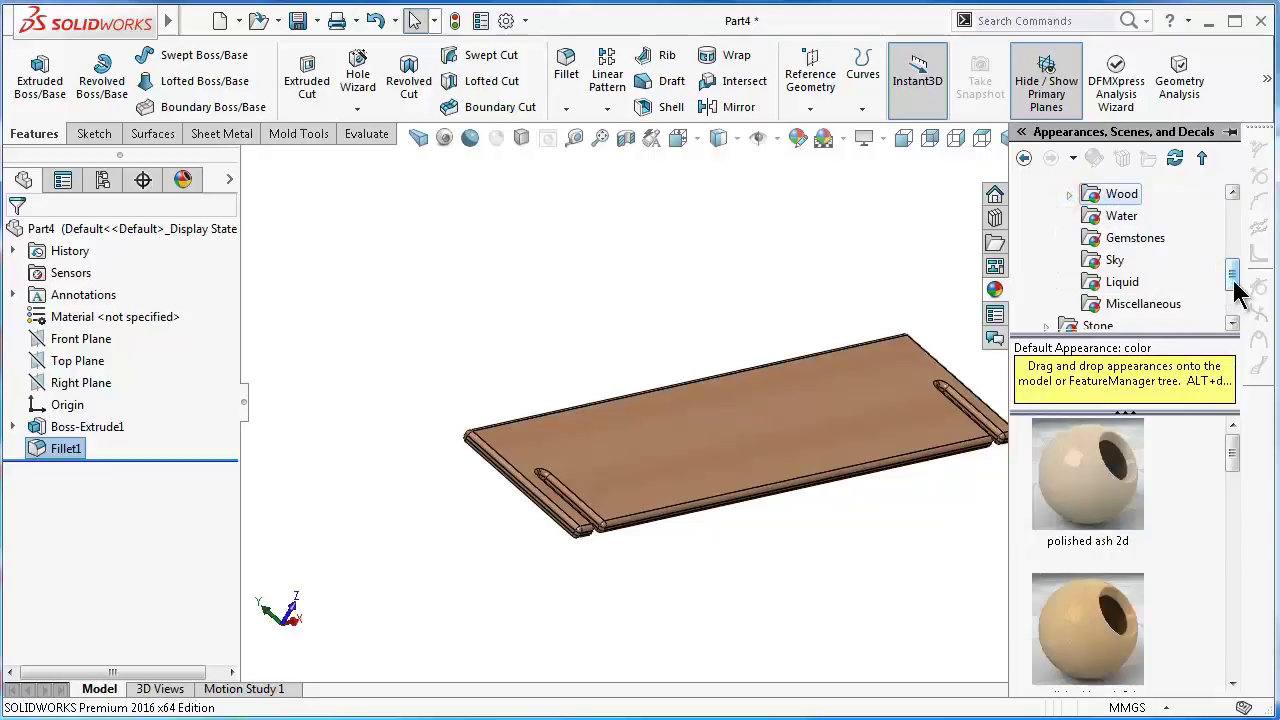
pyautogui.moveTo(1235, 283); pyautogui.dragTo(1236, 262)
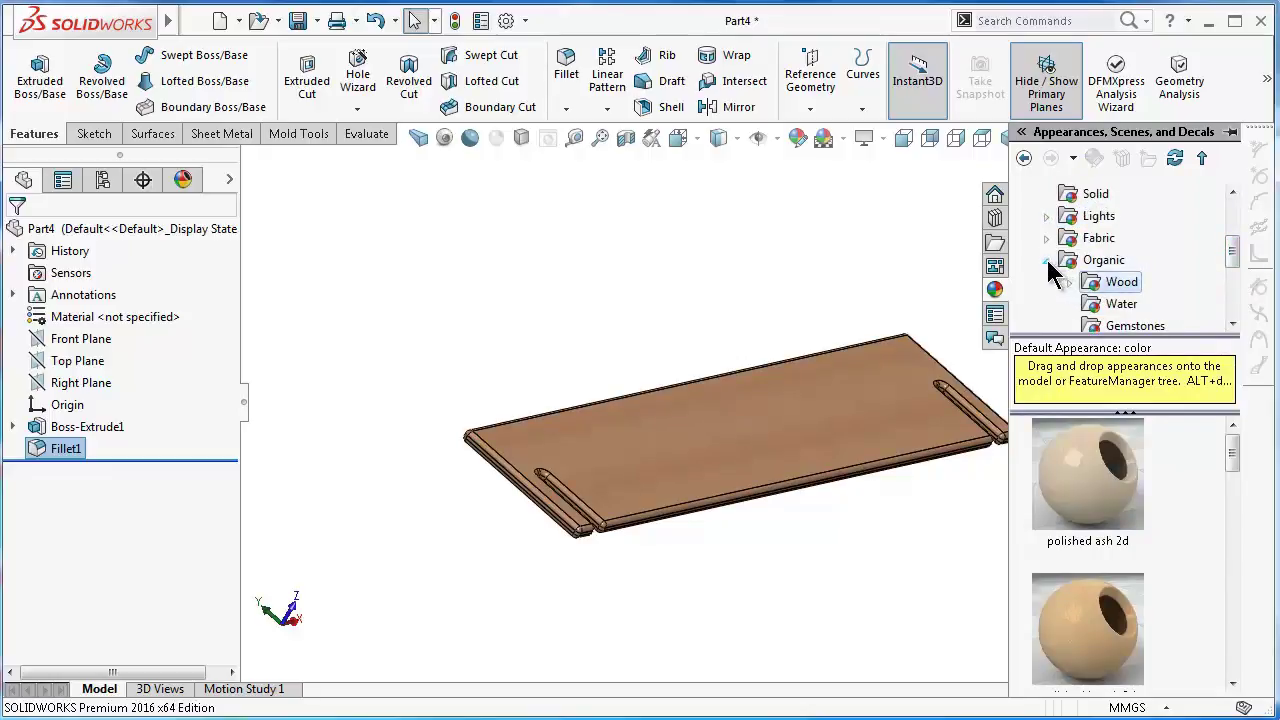
pyautogui.click(1046, 261)
pyautogui.moveTo(1230, 268); pyautogui.dragTo(1236, 232)
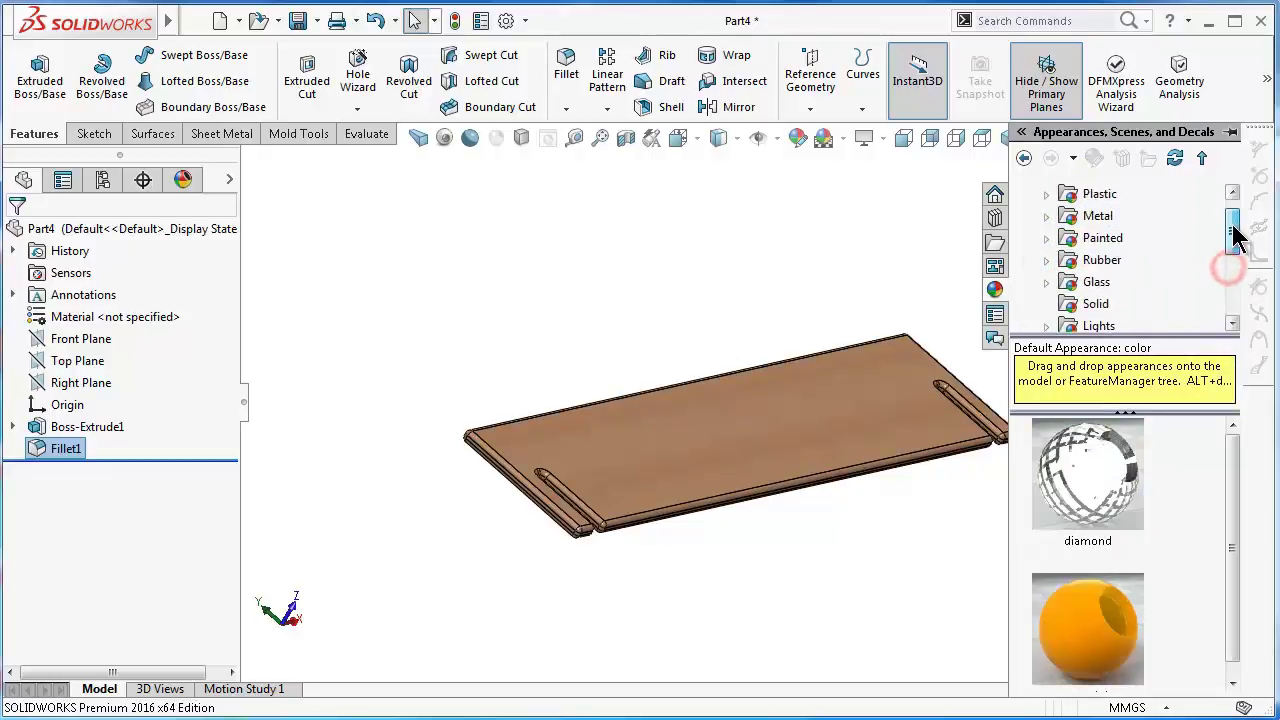
pyautogui.click(1046, 238)
pyautogui.click(1110, 284)
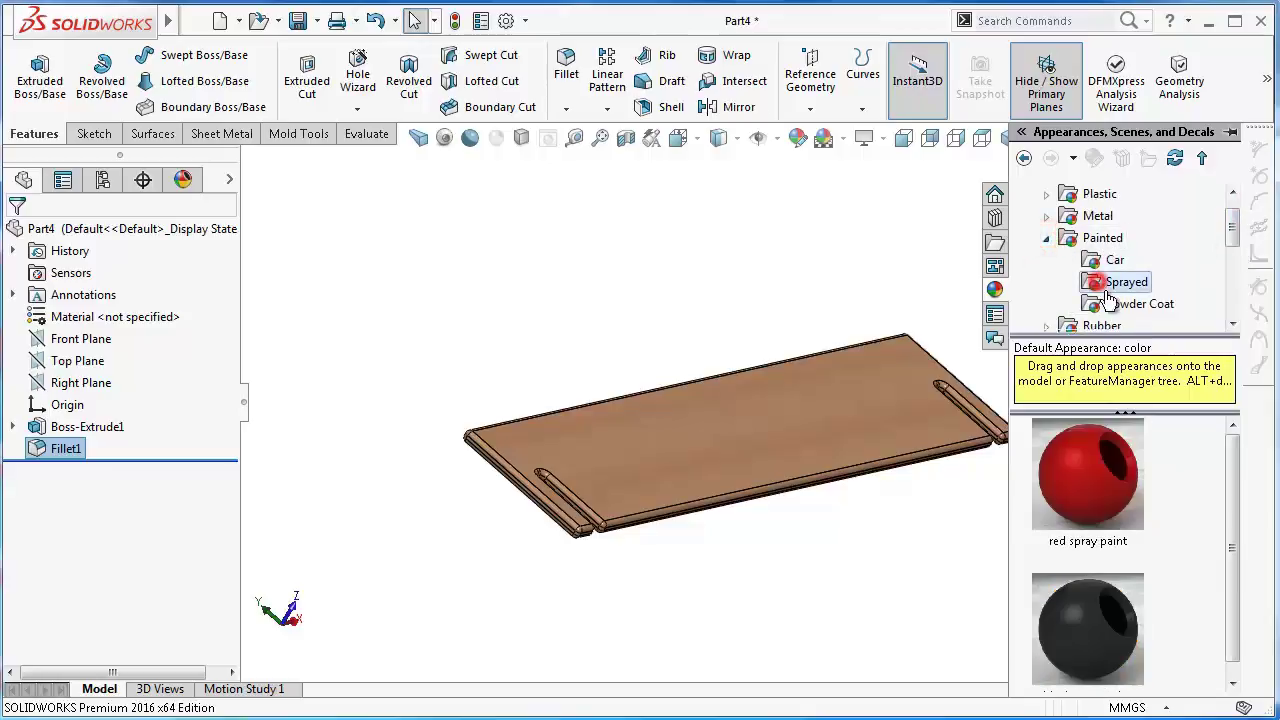
# Apply the red spray paint appearance to the board
pyautogui.click(905, 430)
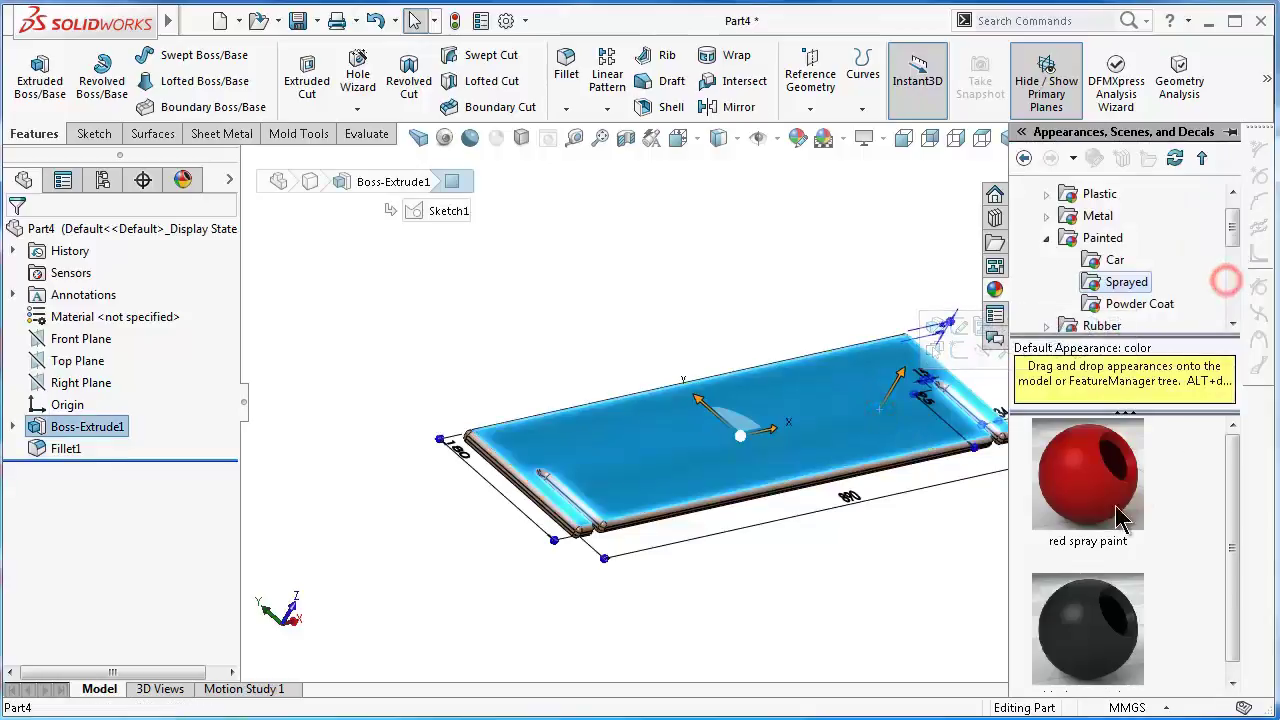
pyautogui.click(1105, 490)
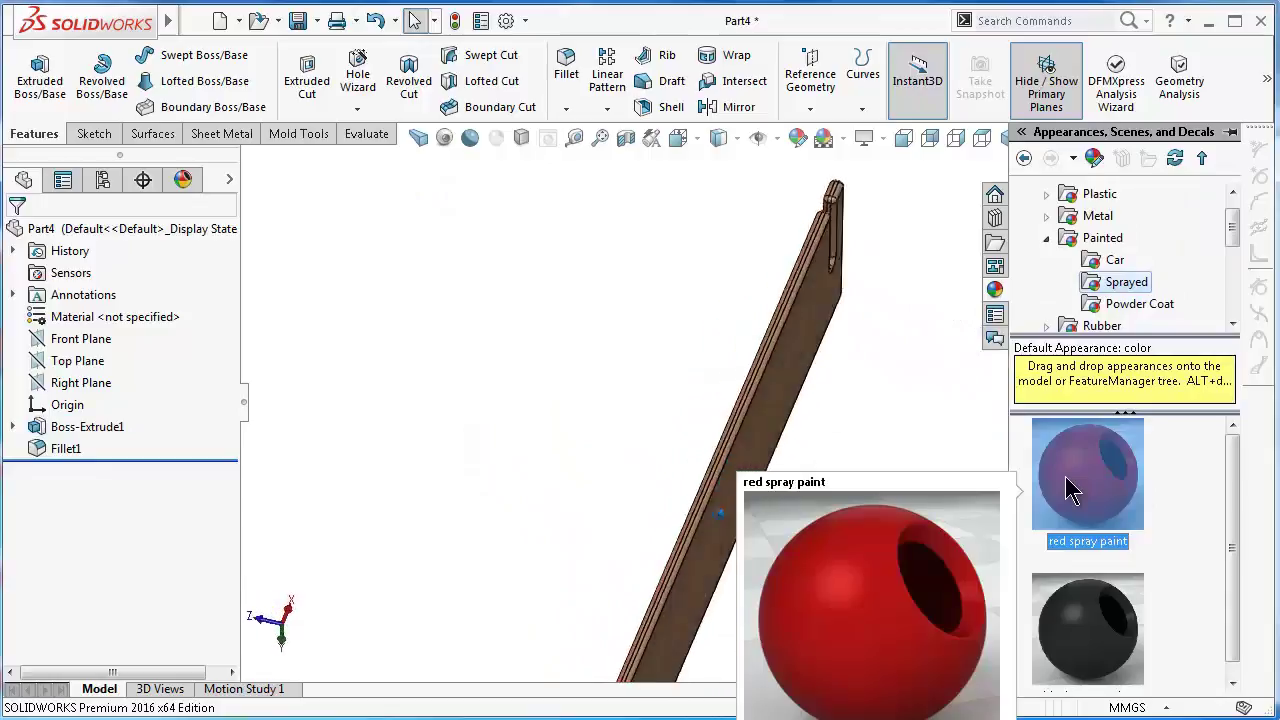
pyautogui.click(846, 349)
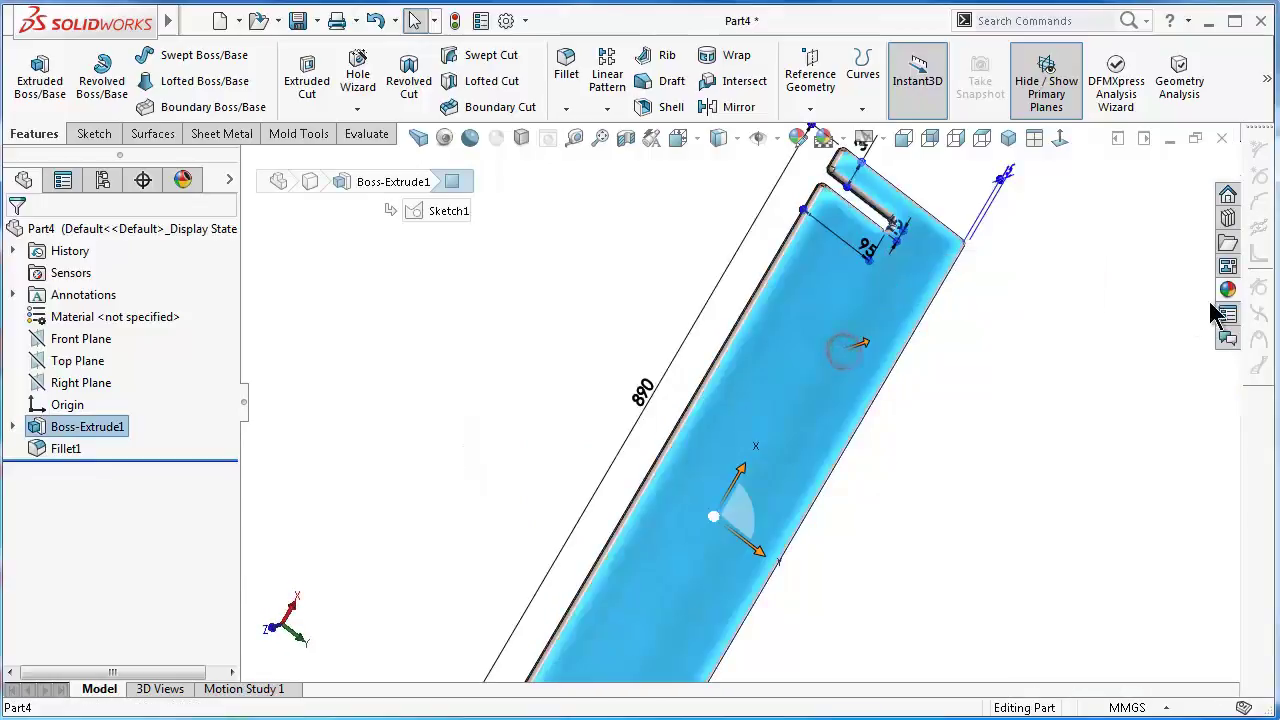
pyautogui.click(1088, 492)
pyautogui.click(558, 297)
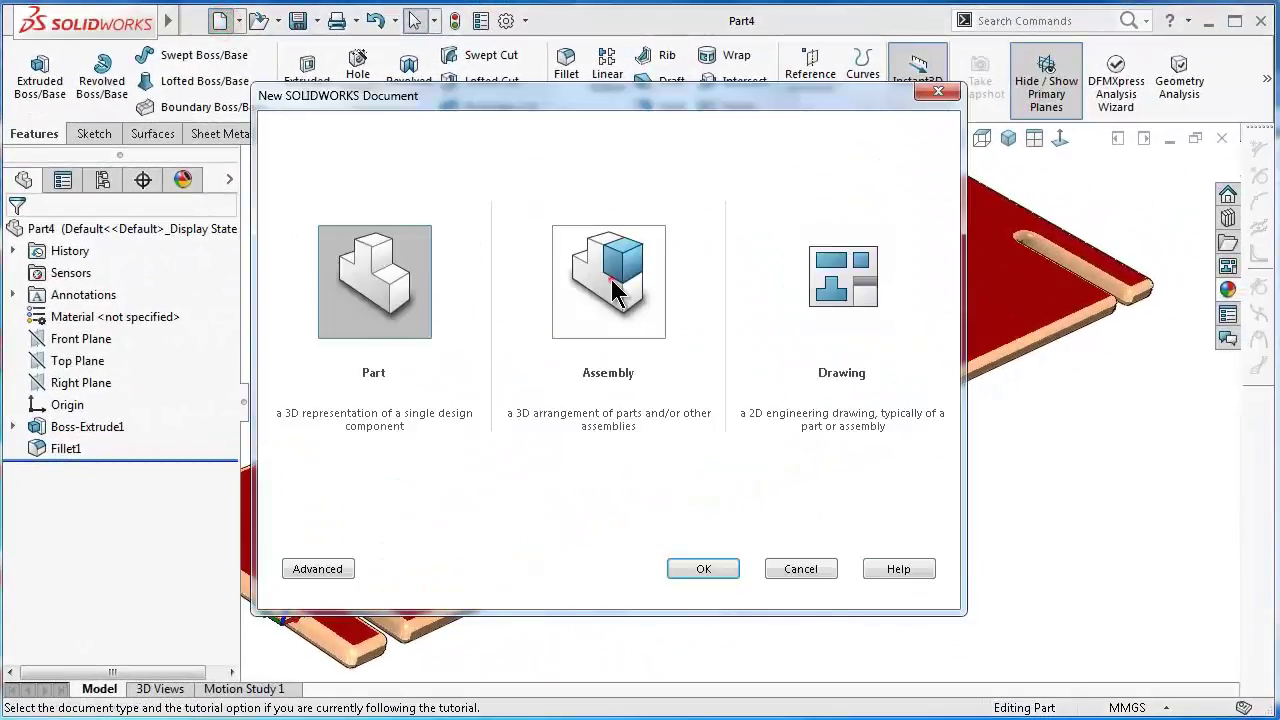
# Create a new assembly and place Part2 at its origin
pyautogui.click(612, 287)
pyautogui.click(706, 576)
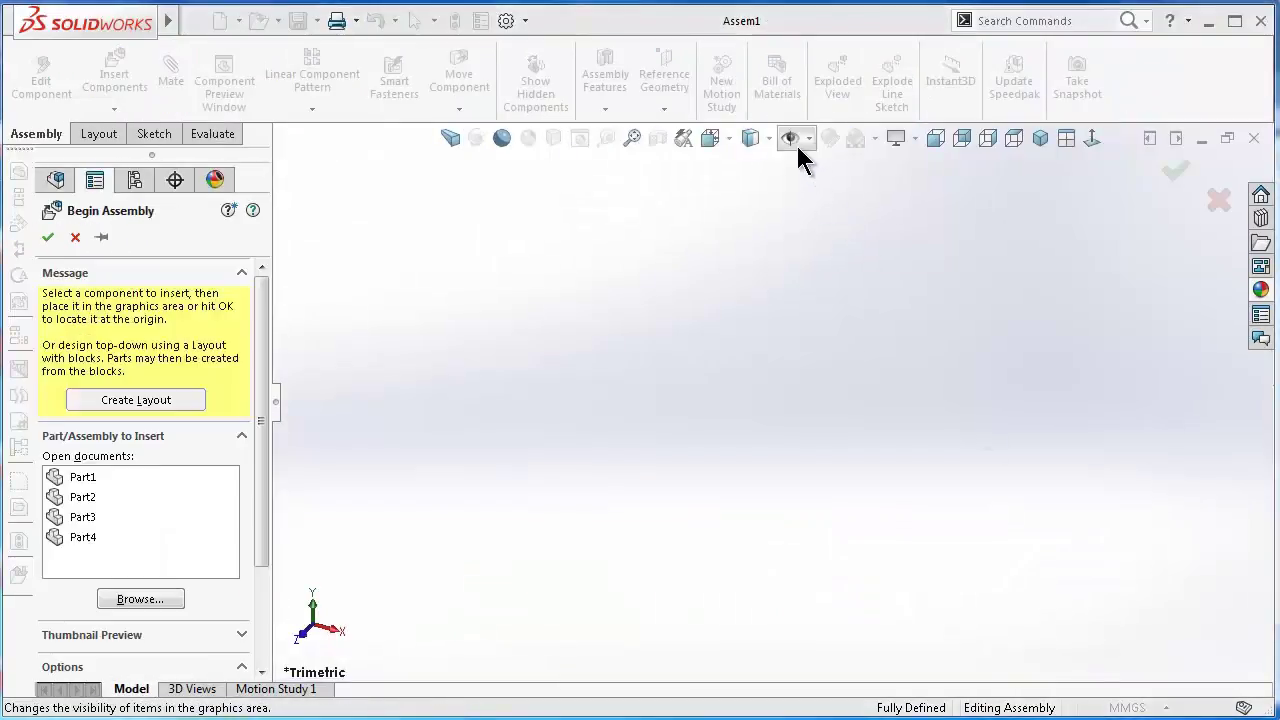
pyautogui.click(798, 145)
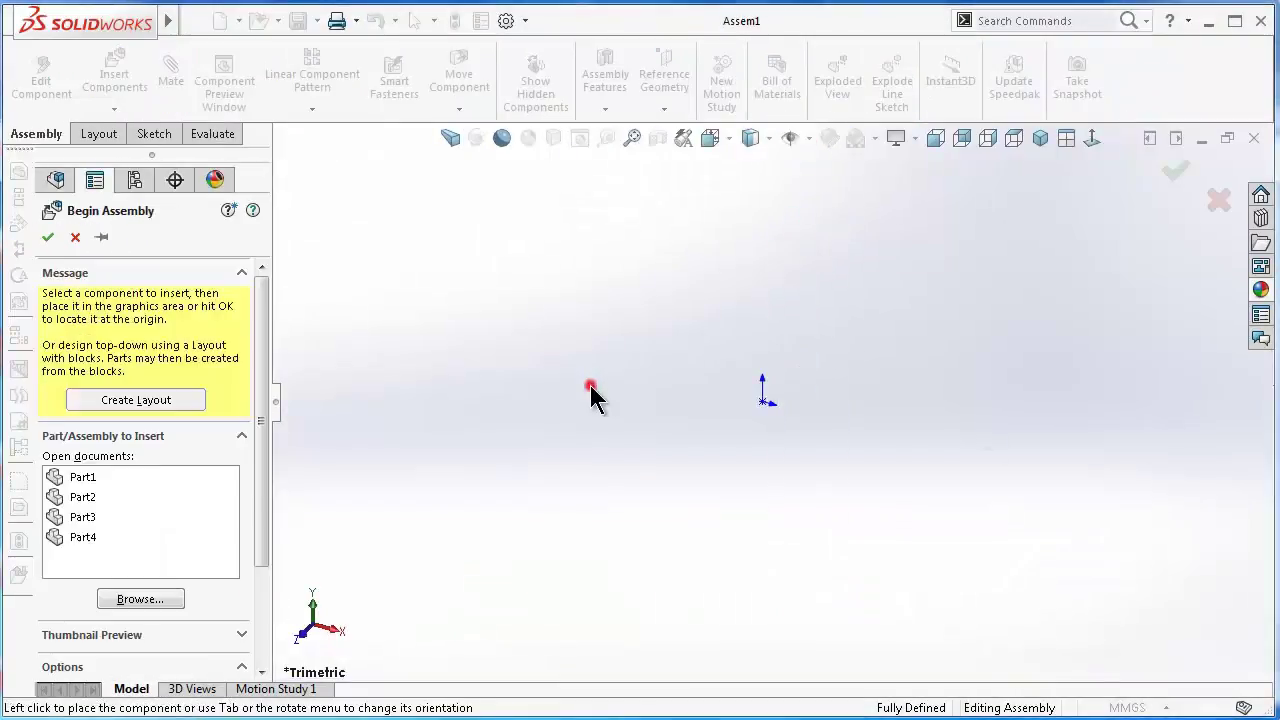
pyautogui.click(84, 499)
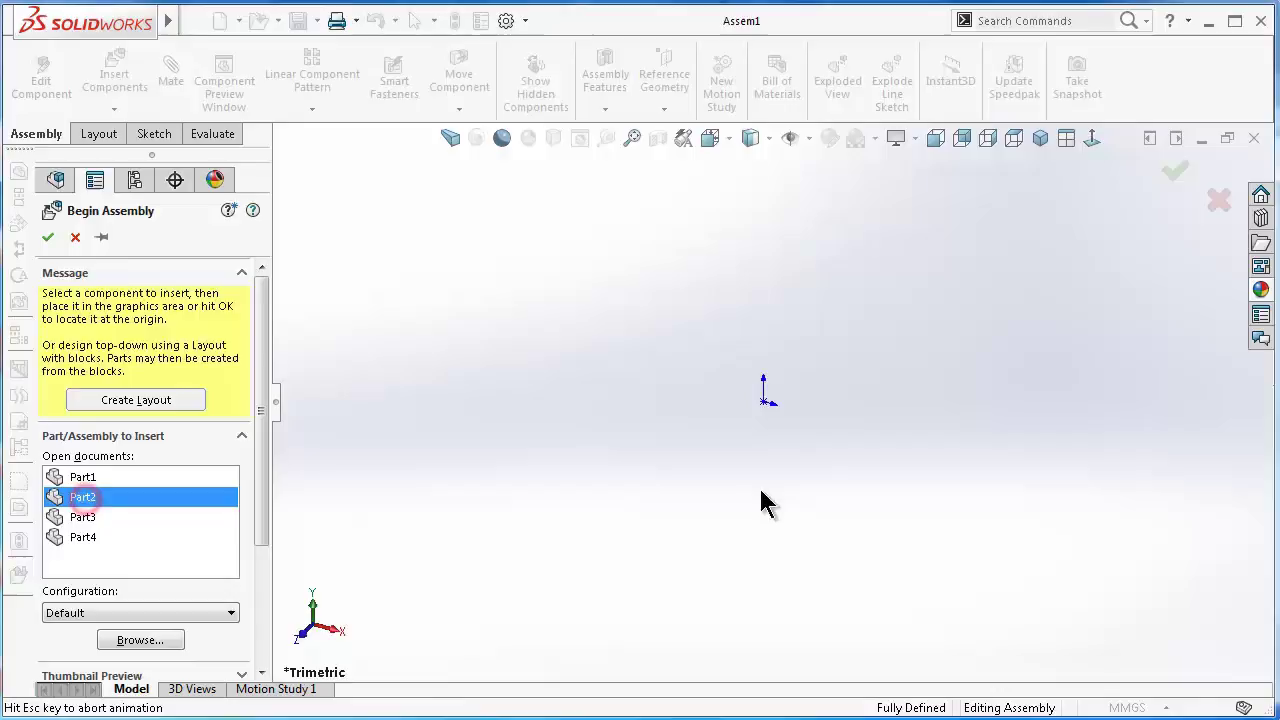
pyautogui.click(775, 408)
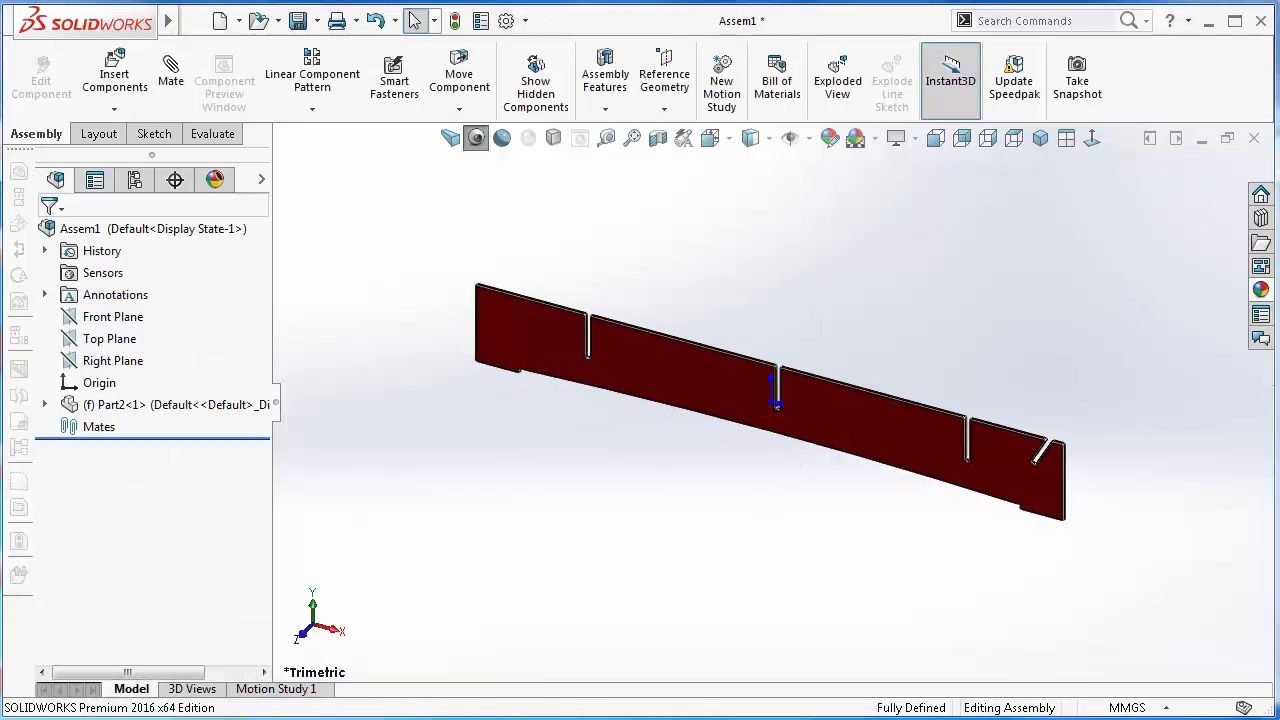
pyautogui.click(789, 145)
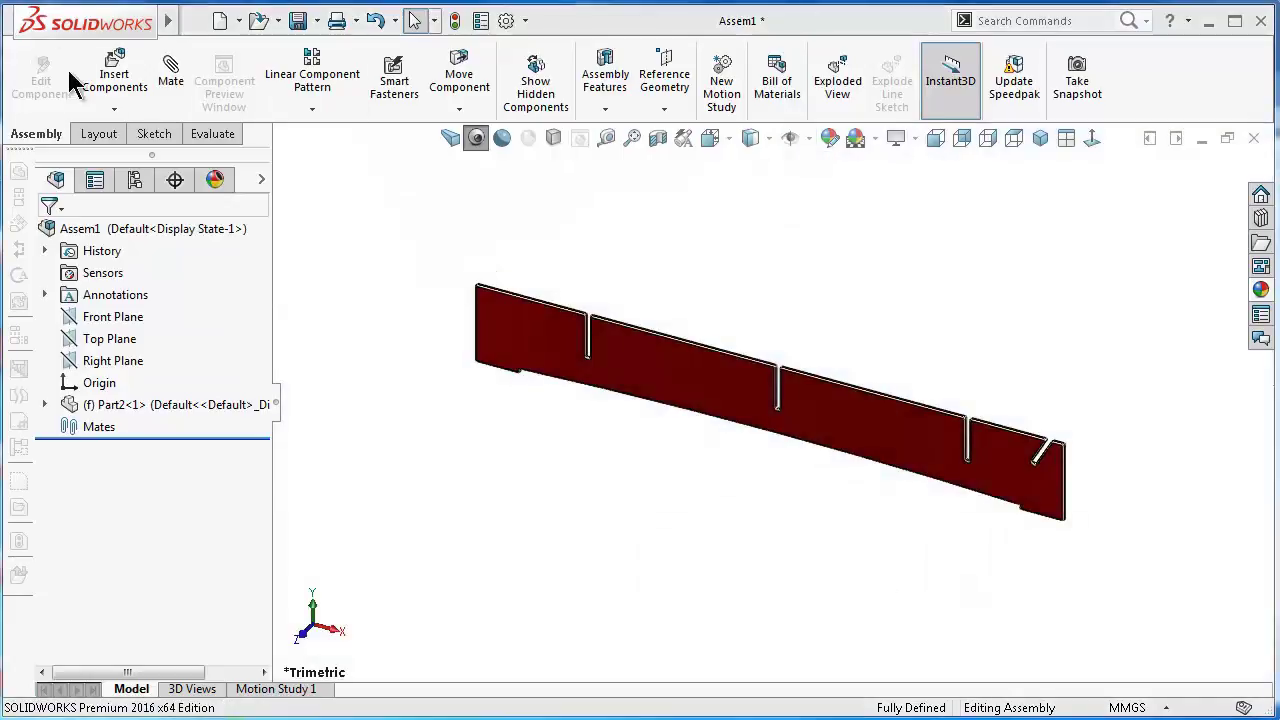
# Insert a second copy of Part2 beside the first board
pyautogui.click(99, 84)
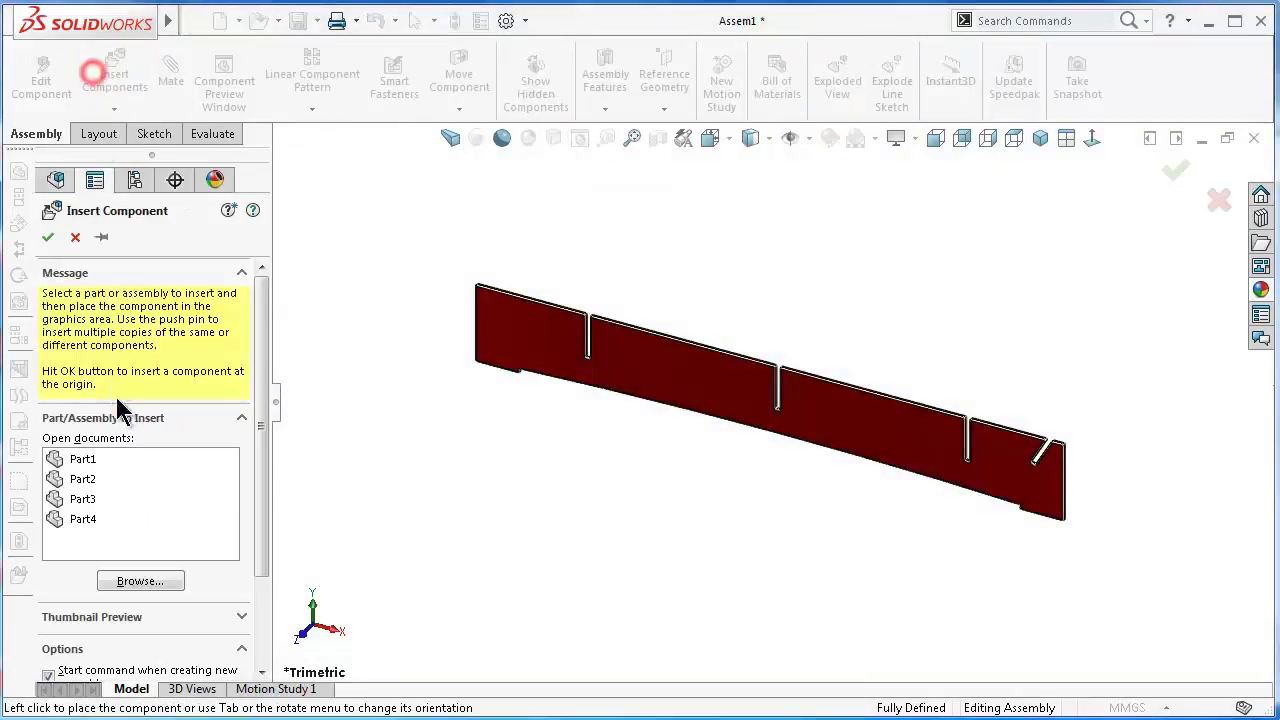
pyautogui.click(84, 479)
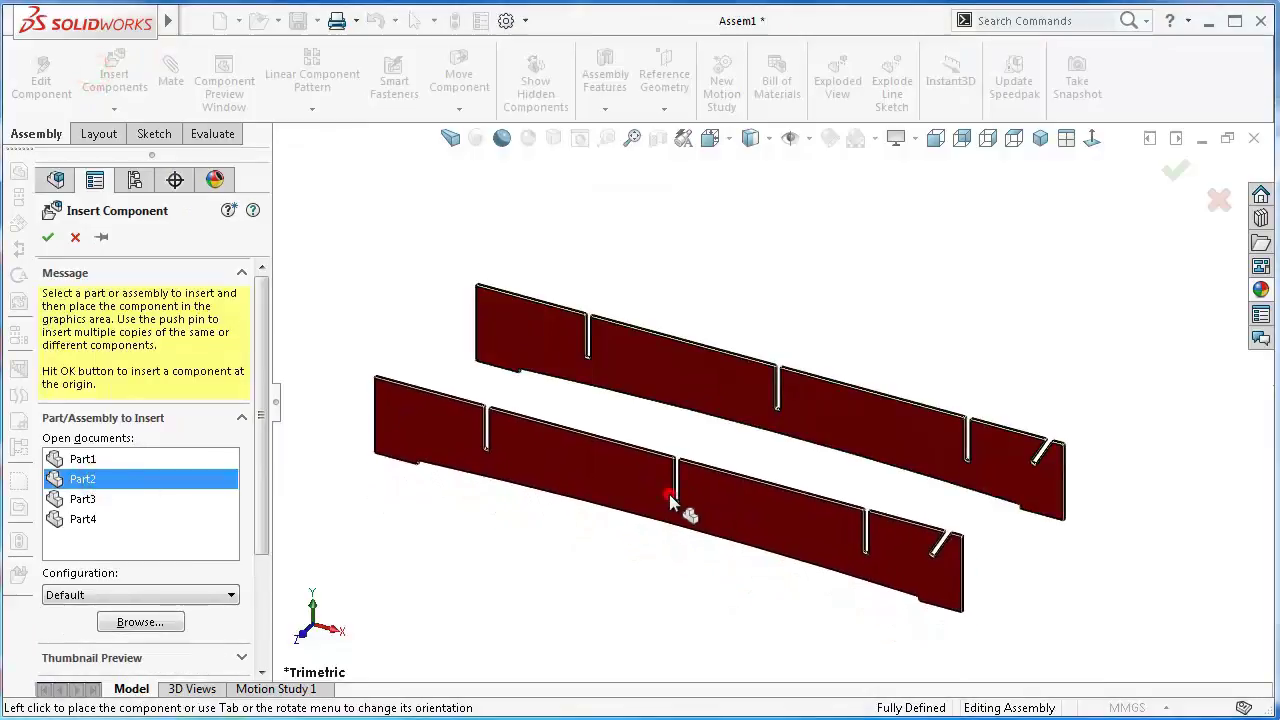
pyautogui.click(565, 437)
pyautogui.moveTo(563, 434)
pyautogui.mouseDown(button='middle')
pyautogui.moveTo(671, 371)
pyautogui.moveTo(739, 469)
pyautogui.moveTo(654, 414)
pyautogui.moveTo(634, 366)
pyautogui.moveTo(571, 371)
pyautogui.mouseUp(button='middle')
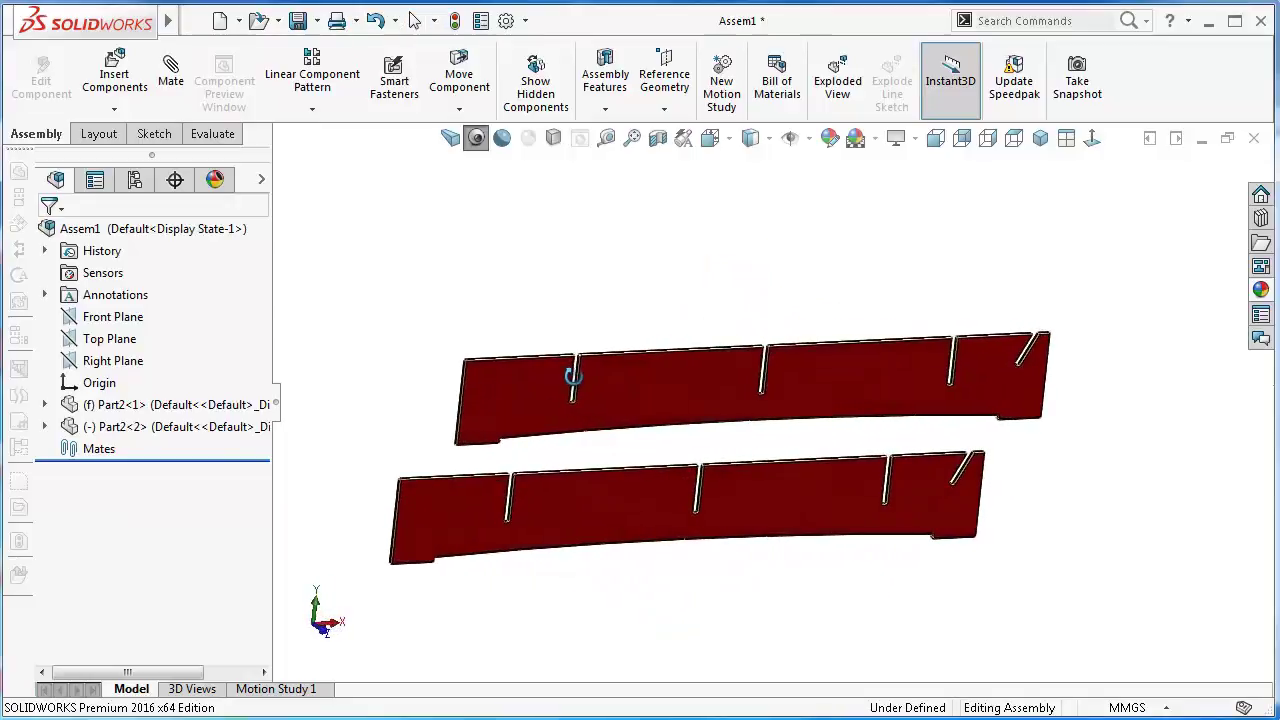
# Mate the top edge face of Part2<2> coincident with the matching face on Part2<1>
pyautogui.click(236, 404)
pyautogui.scroll(-2, 965, 457)
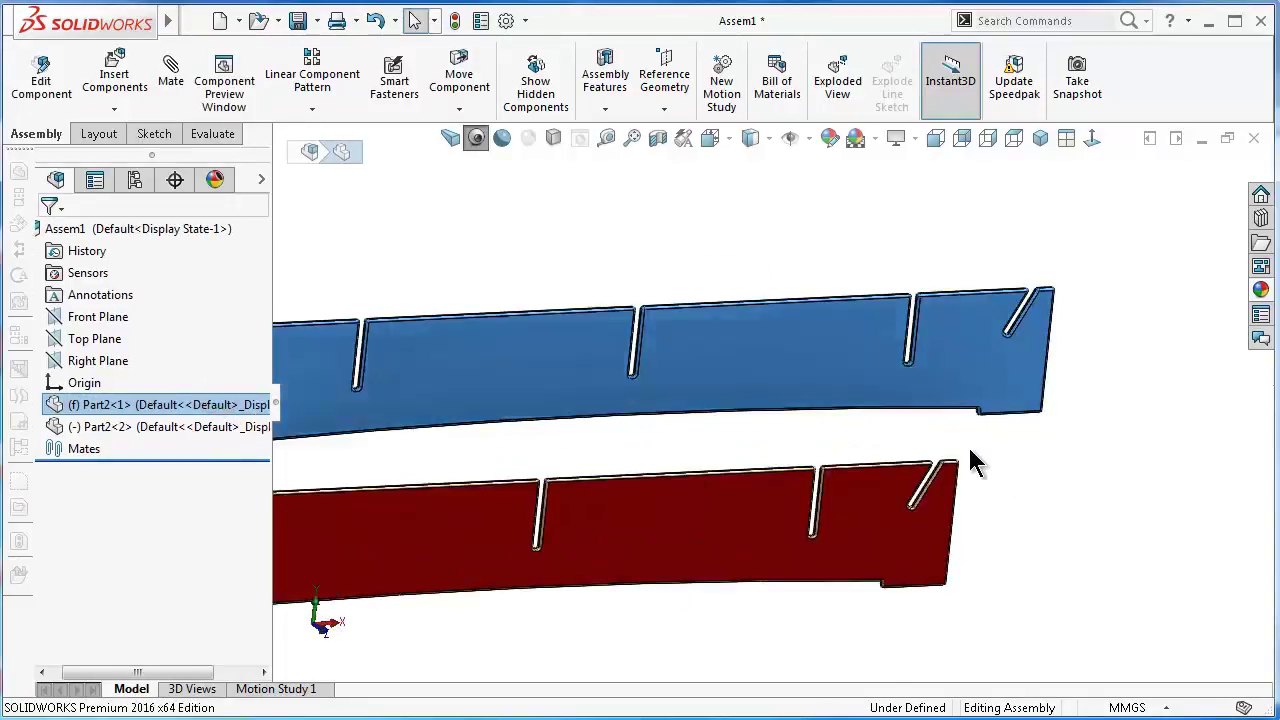
pyautogui.scroll(-3, 908, 470)
pyautogui.scroll(-3, 827, 392)
pyautogui.scroll(-2, 790, 440)
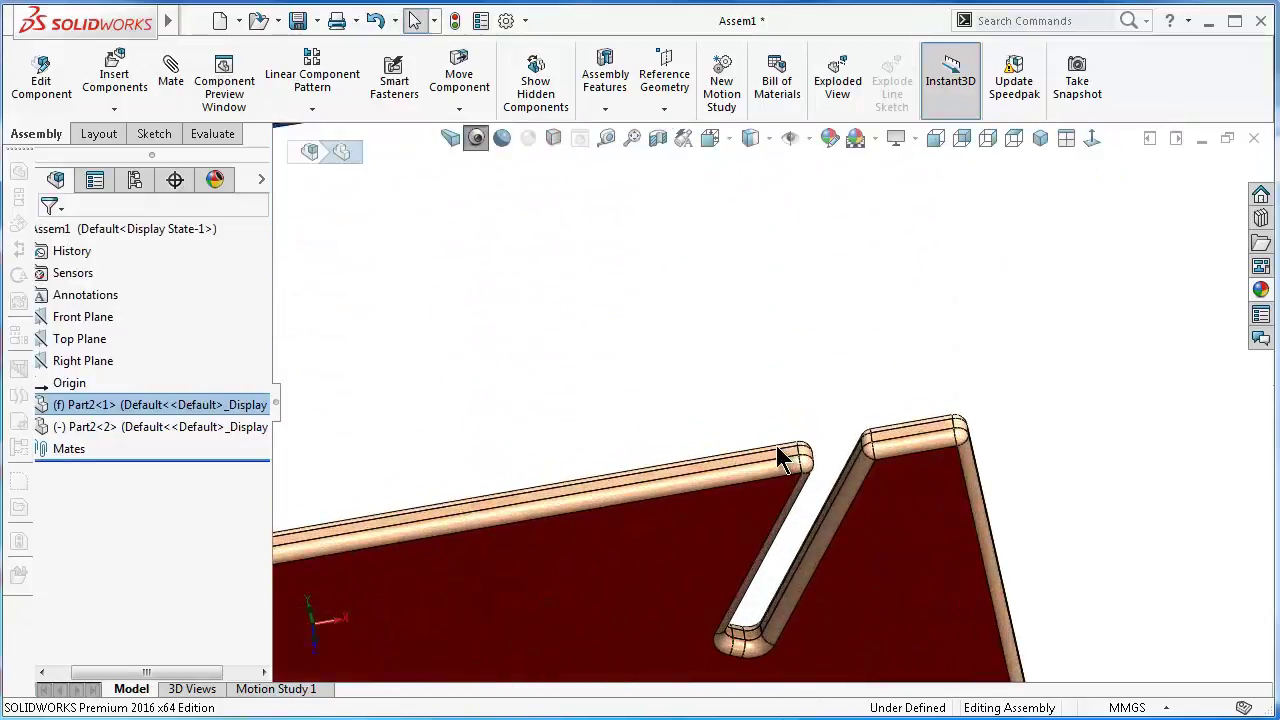
pyautogui.click(776, 451)
pyautogui.click(770, 434)
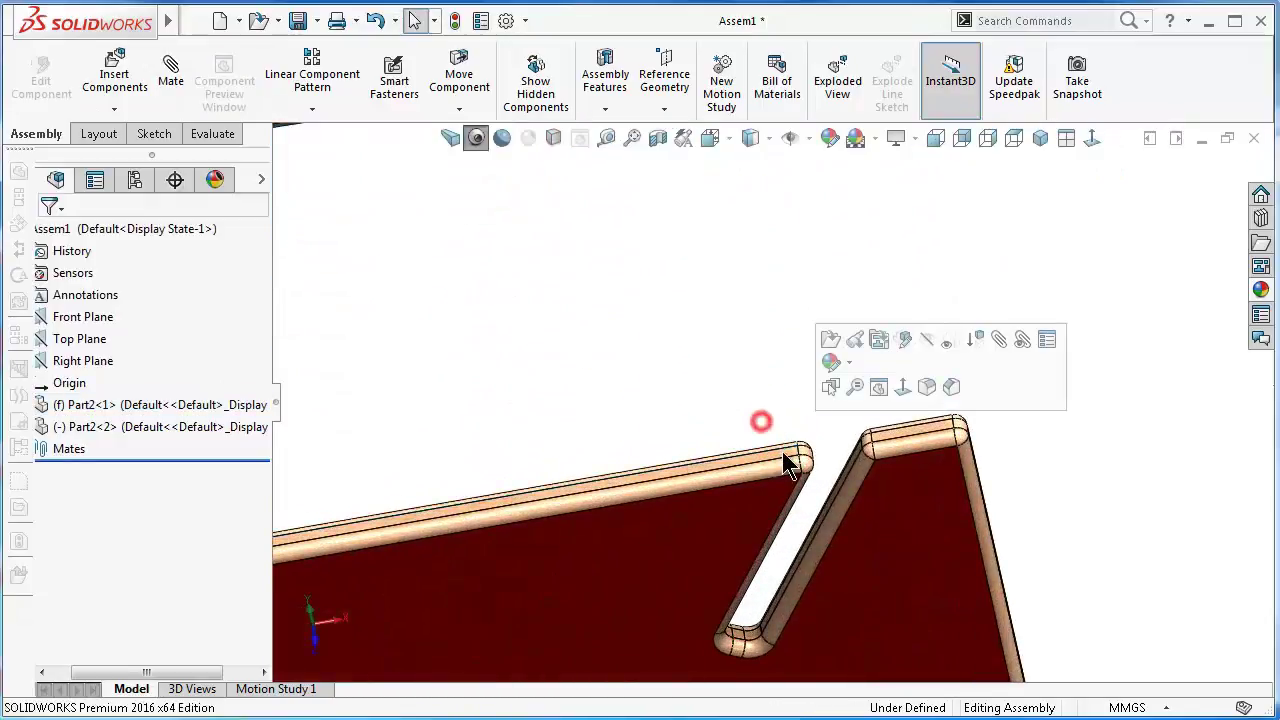
pyautogui.scroll(-2, 785, 448)
pyautogui.click(787, 455)
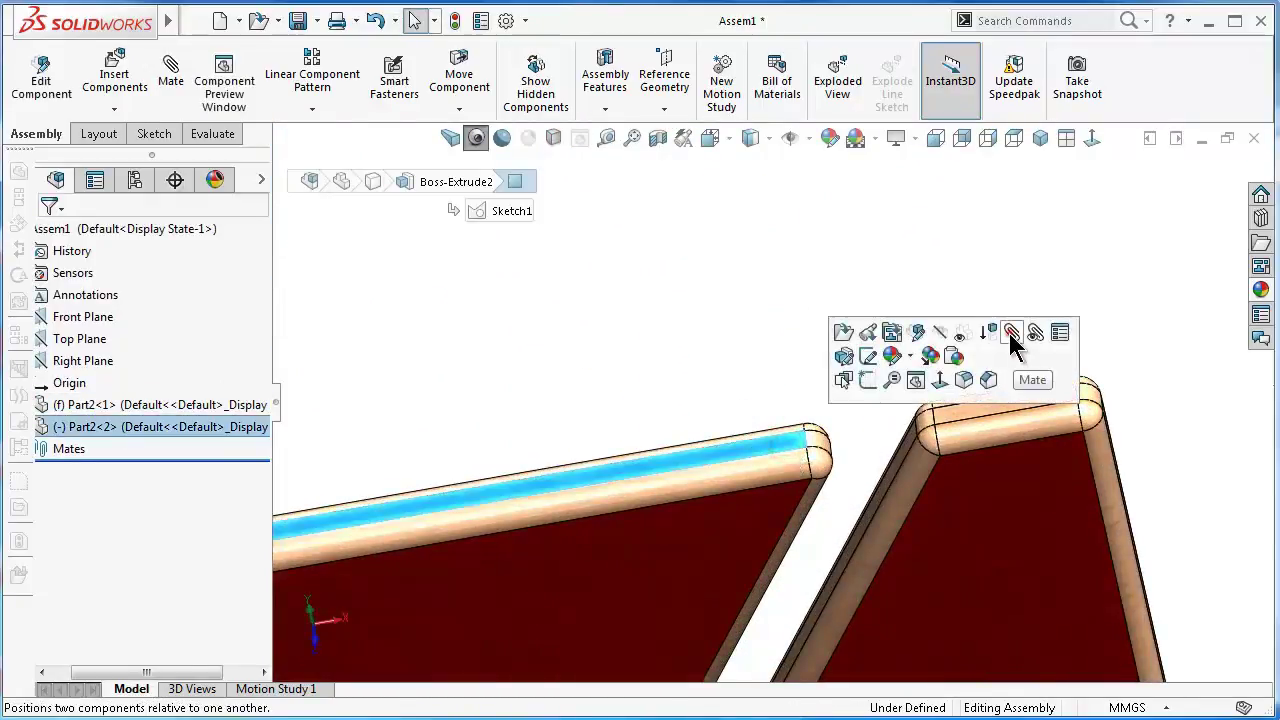
pyautogui.click(1013, 340)
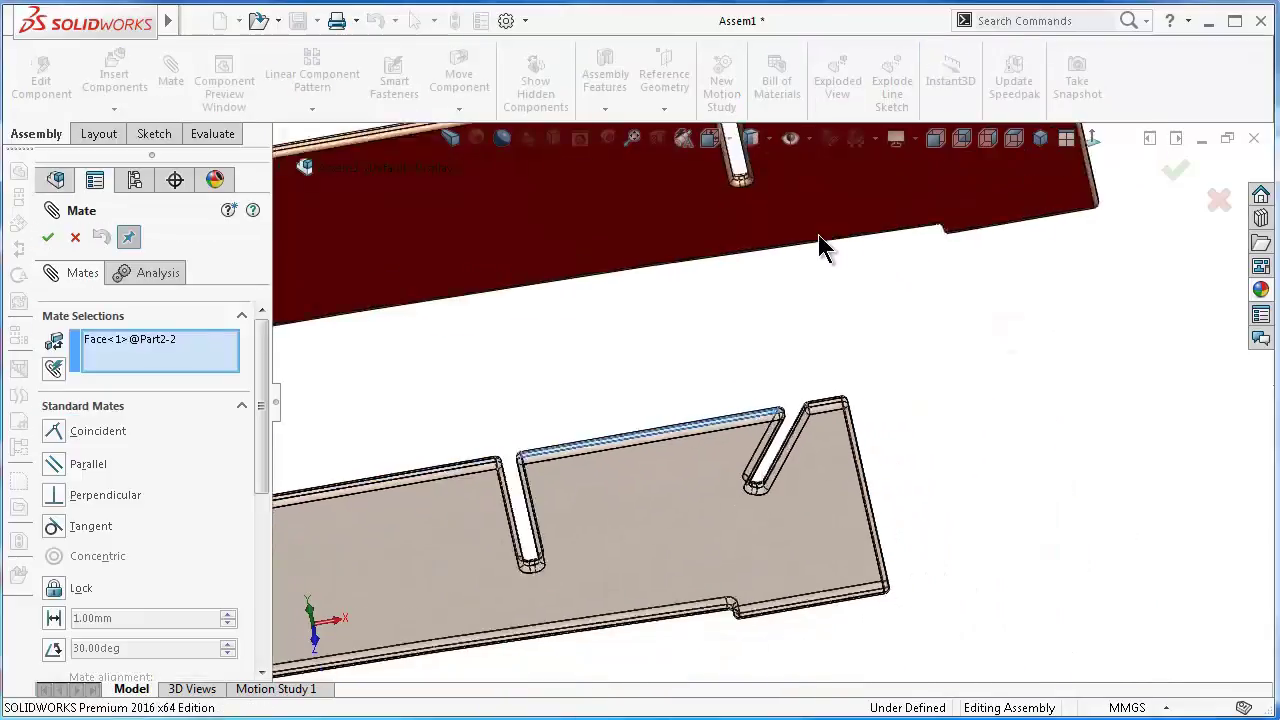
pyautogui.scroll(-3, 841, 274)
pyautogui.scroll(-2, 978, 359)
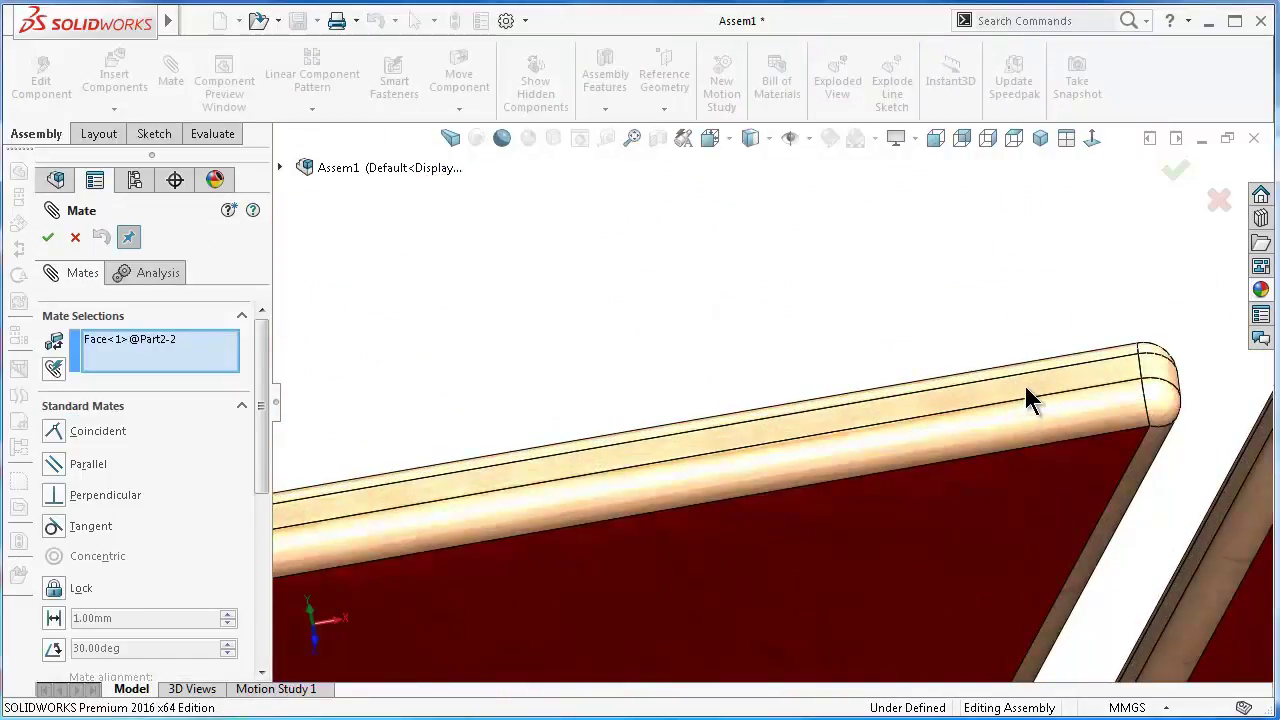
pyautogui.click(1026, 389)
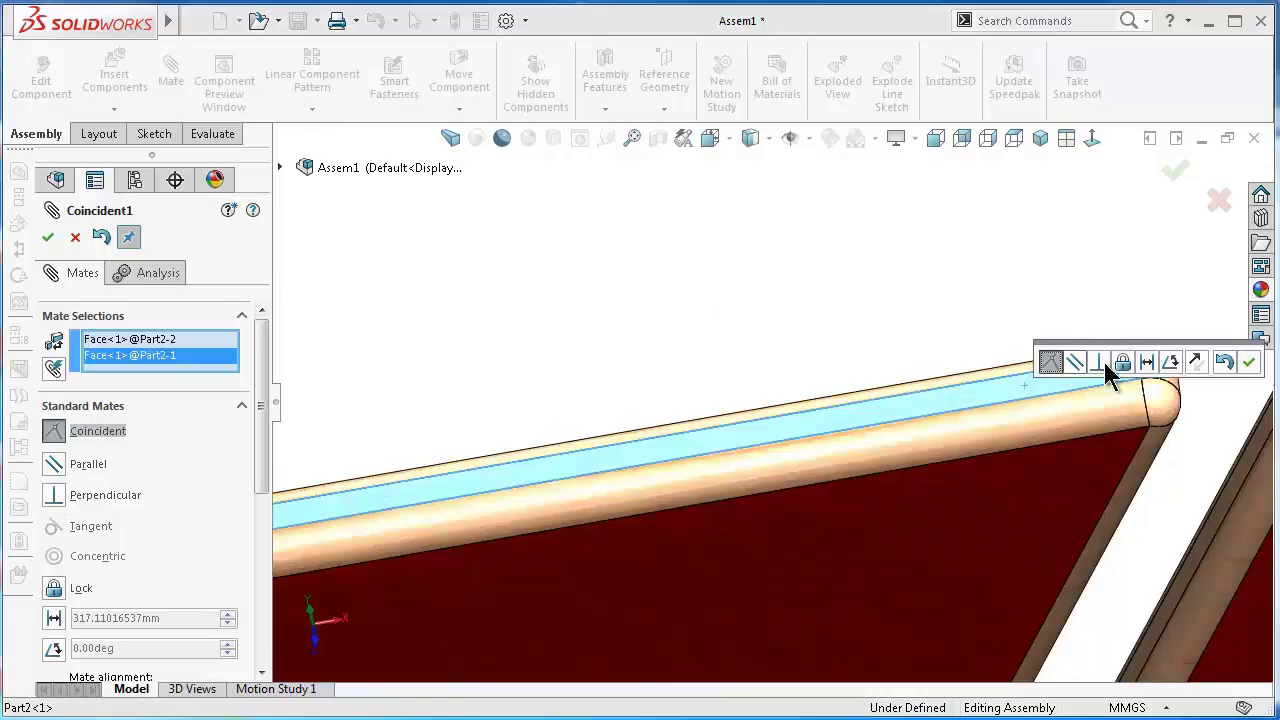
pyautogui.click(1248, 362)
# Add a second coincident mate between another pair of edge faces and finish mating
pyautogui.scroll(3, 1134, 384)
pyautogui.scroll(2, 1110, 388)
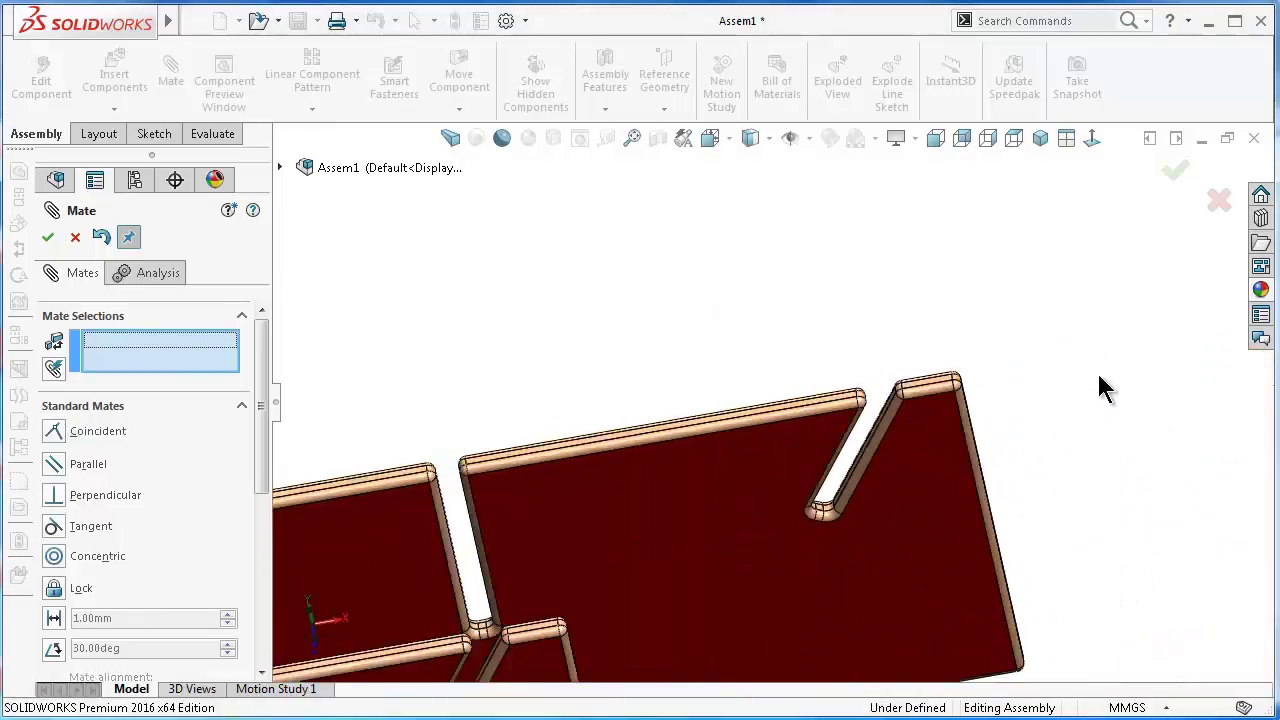
pyautogui.scroll(-3, 1050, 390)
pyautogui.moveTo(986, 391); pyautogui.dragTo(930, 487, button='middle')
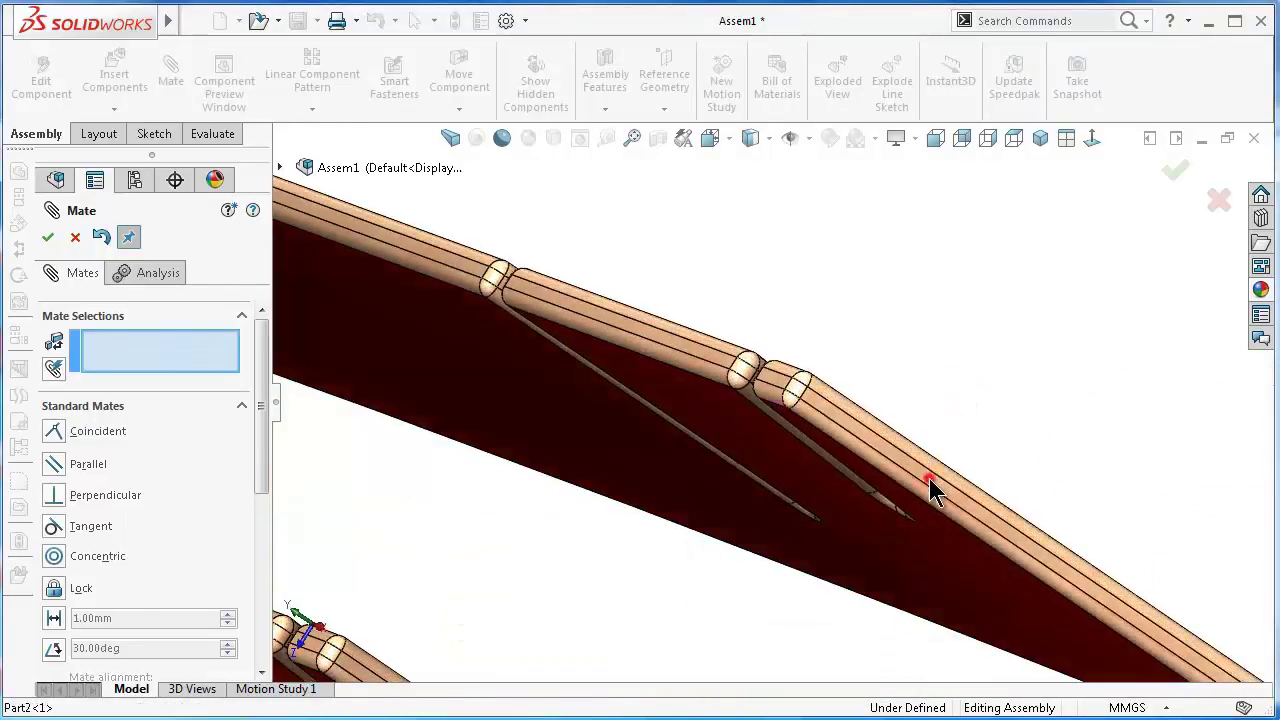
pyautogui.click(930, 490)
pyautogui.keyDown('ctrl'); pyautogui.moveTo(797, 509); pyautogui.dragTo(534, 600, button='middle'); pyautogui.keyUp('ctrl')
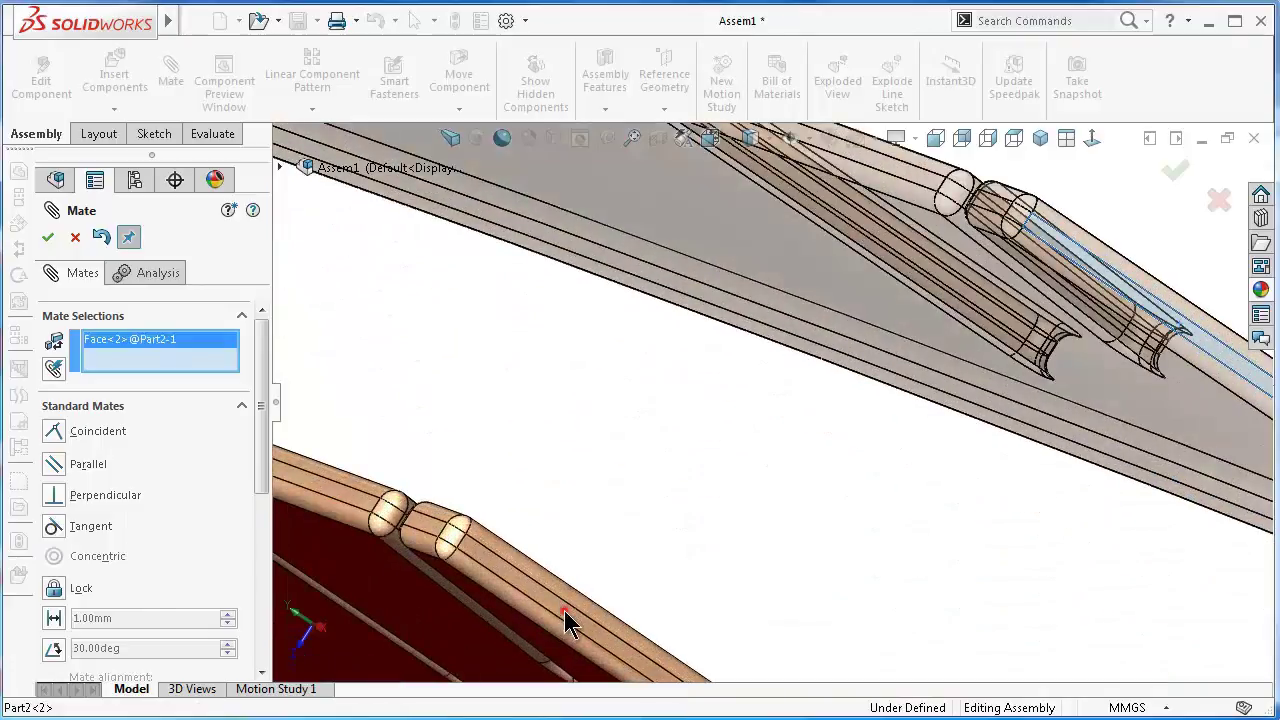
pyautogui.click(565, 620)
pyautogui.click(540, 648)
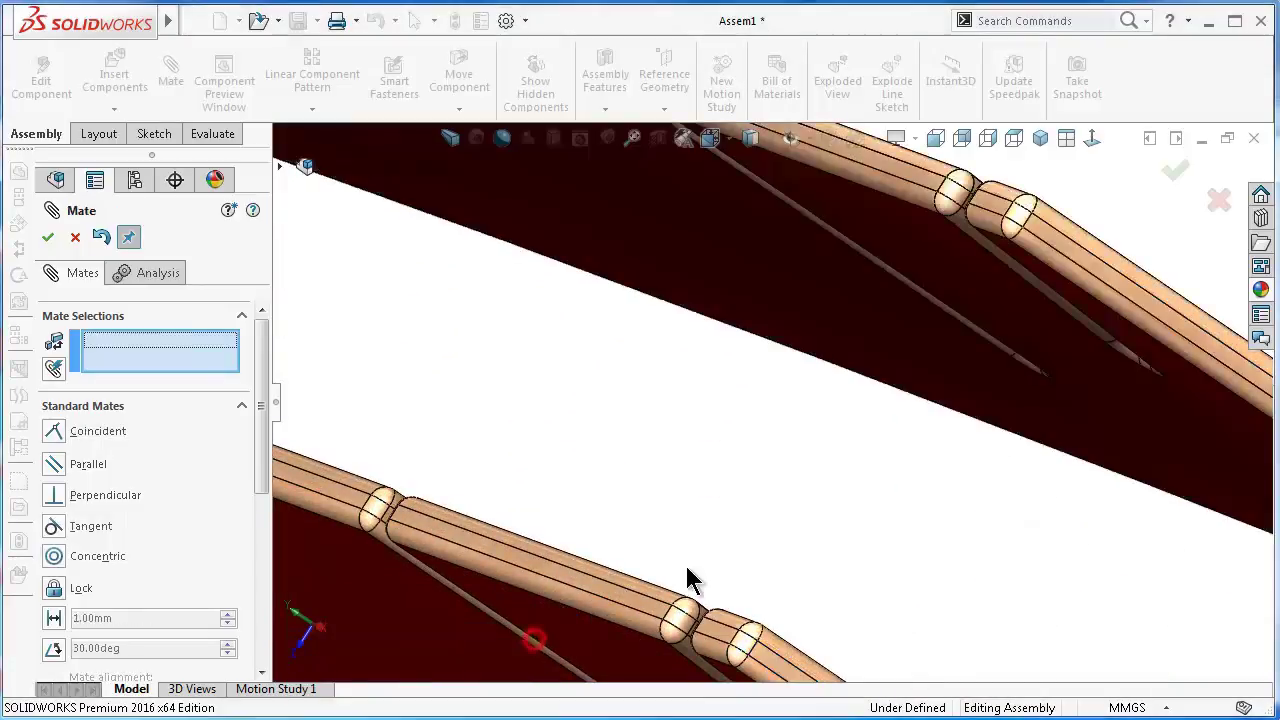
pyautogui.moveTo(684, 565)
pyautogui.mouseDown(button='middle')
pyautogui.moveTo(800, 468)
pyautogui.moveTo(880, 362)
pyautogui.moveTo(783, 380)
pyautogui.moveTo(571, 509)
pyautogui.moveTo(569, 529)
pyautogui.moveTo(614, 480)
pyautogui.moveTo(366, 509)
pyautogui.mouseUp(button='middle')
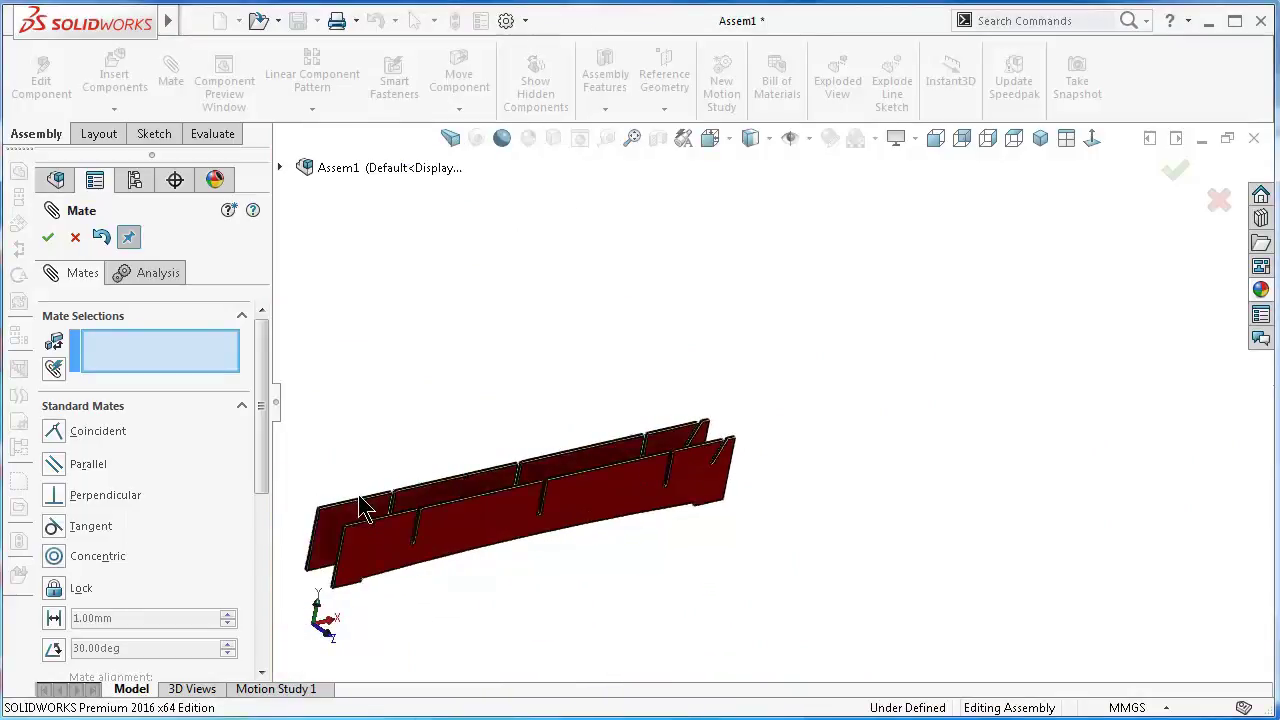
pyautogui.click(47, 238)
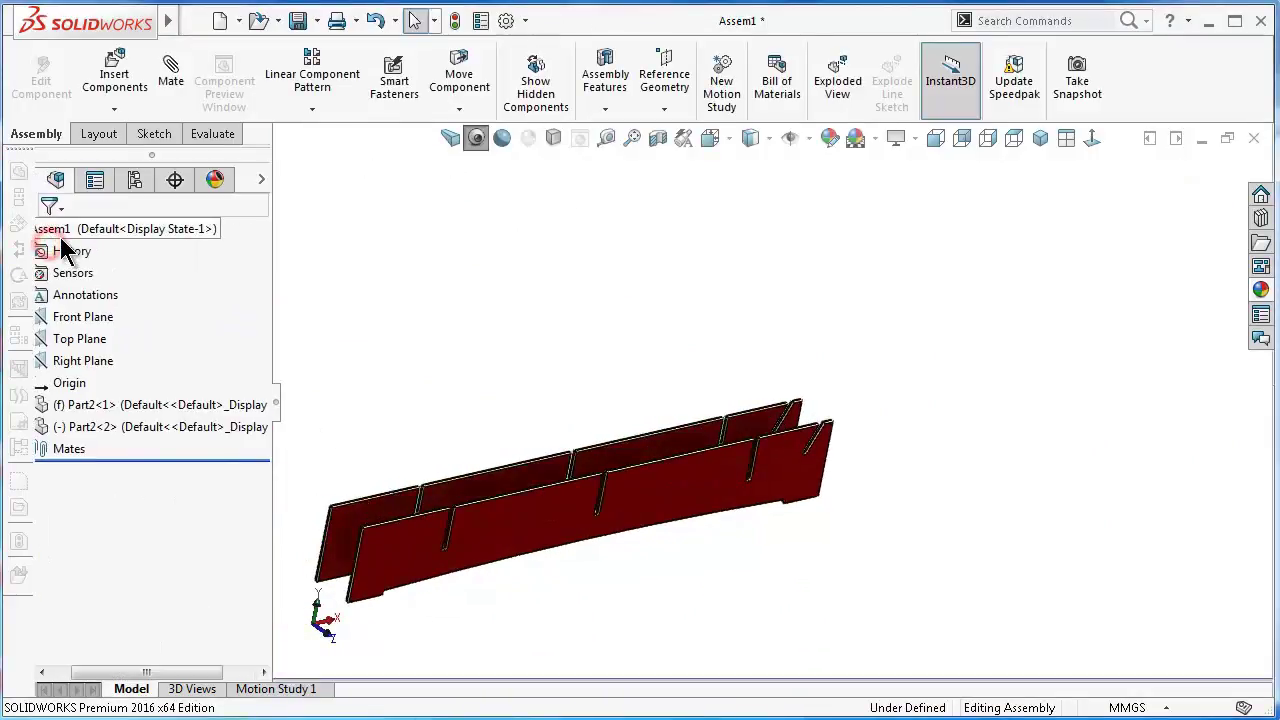
# Insert Part4 above the two Part2 boards and fit the assembly in view
pyautogui.click(124, 86)
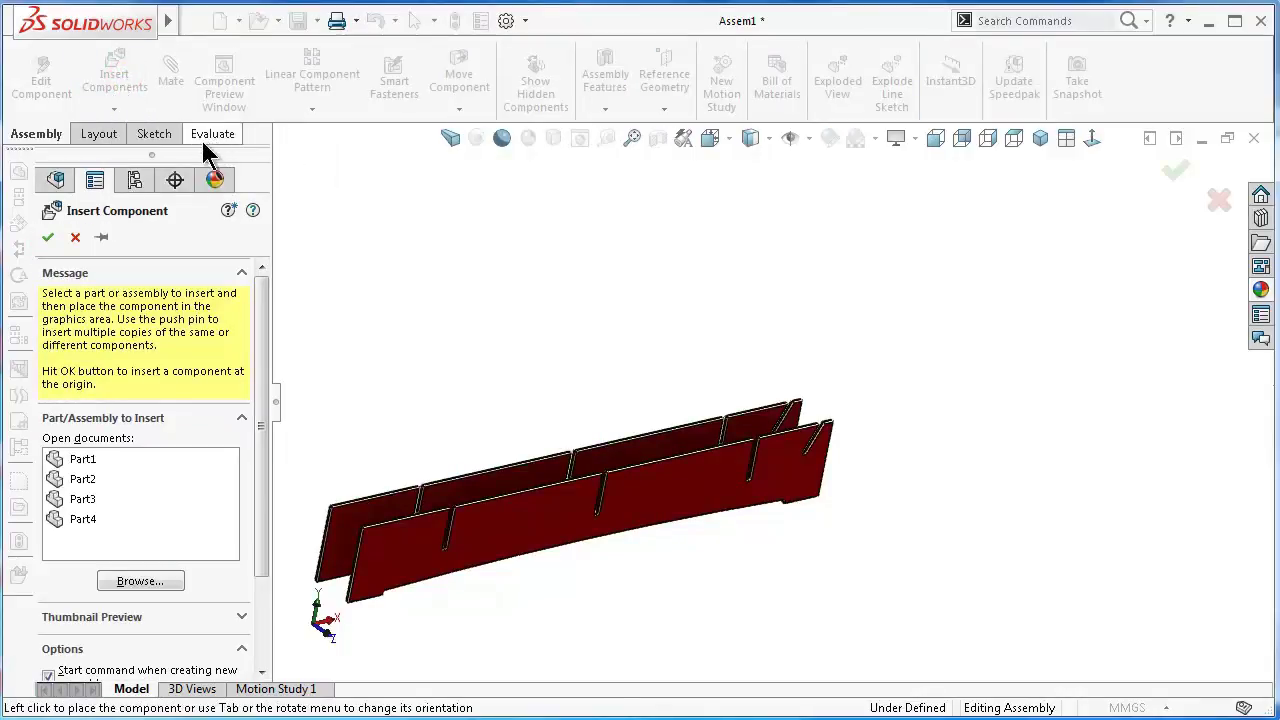
pyautogui.click(78, 519)
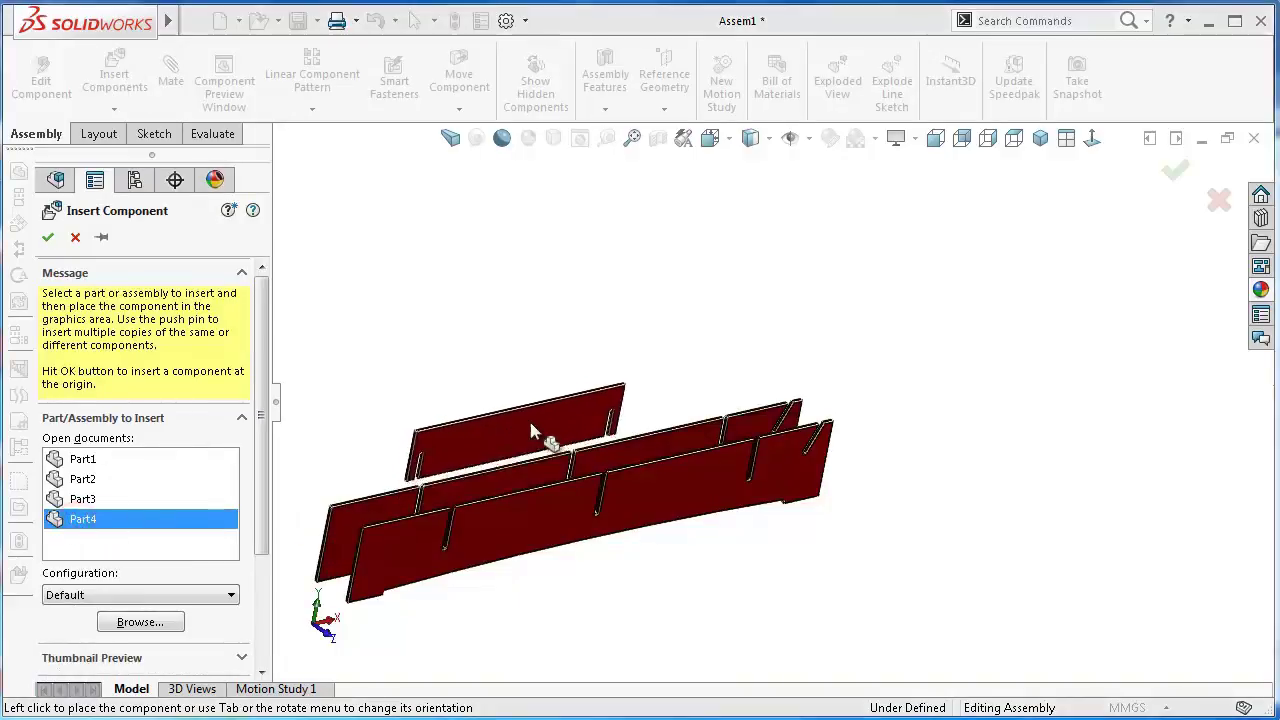
pyautogui.click(533, 426)
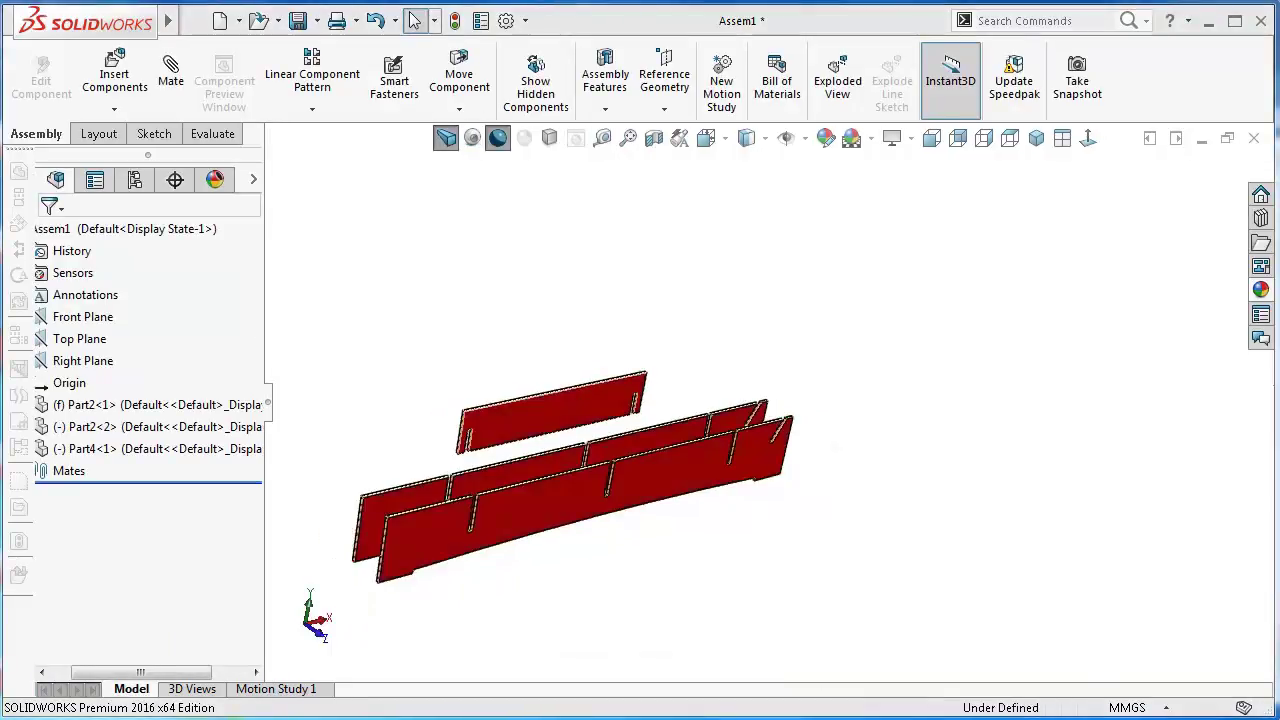
pyautogui.press('f')
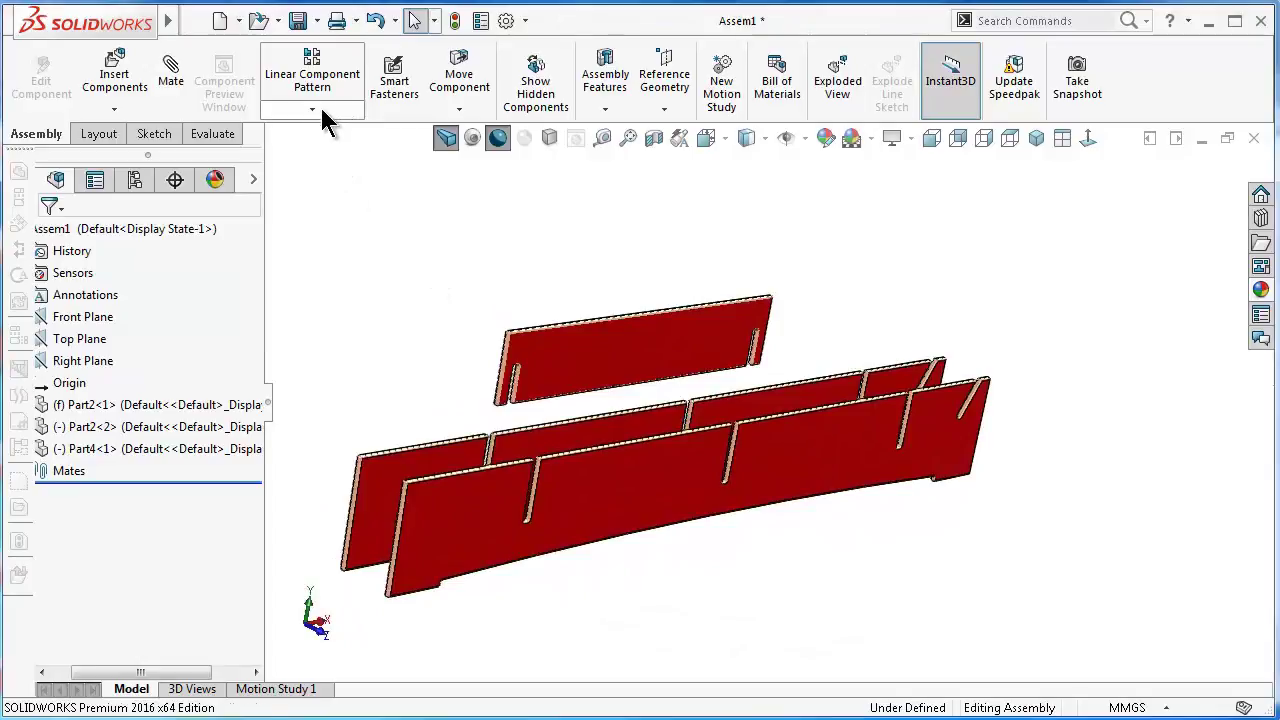
# Rotate Part4 to tilt it toward the slots and show edges as dark outlines
pyautogui.click(459, 110)
pyautogui.click(455, 157)
pyautogui.moveTo(657, 340); pyautogui.dragTo(540, 410)
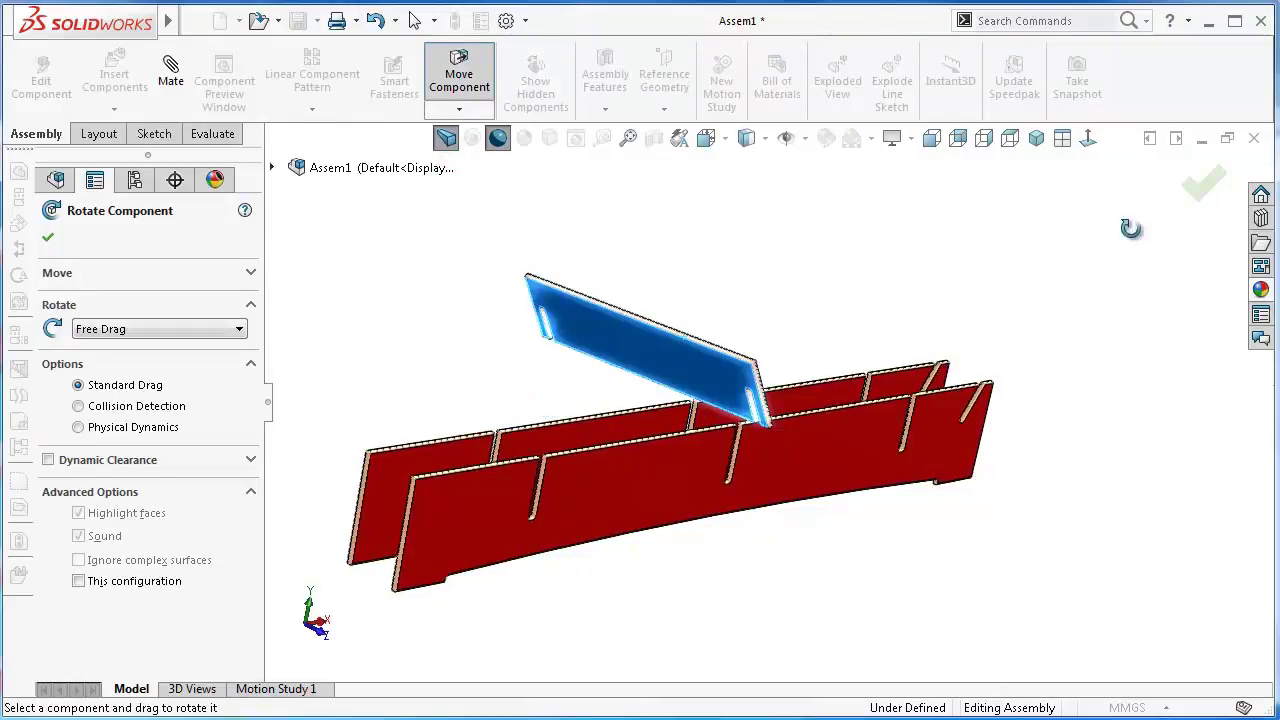
pyautogui.click(1203, 185)
pyautogui.scroll(-3, 886, 311)
pyautogui.scroll(-3, 717, 429)
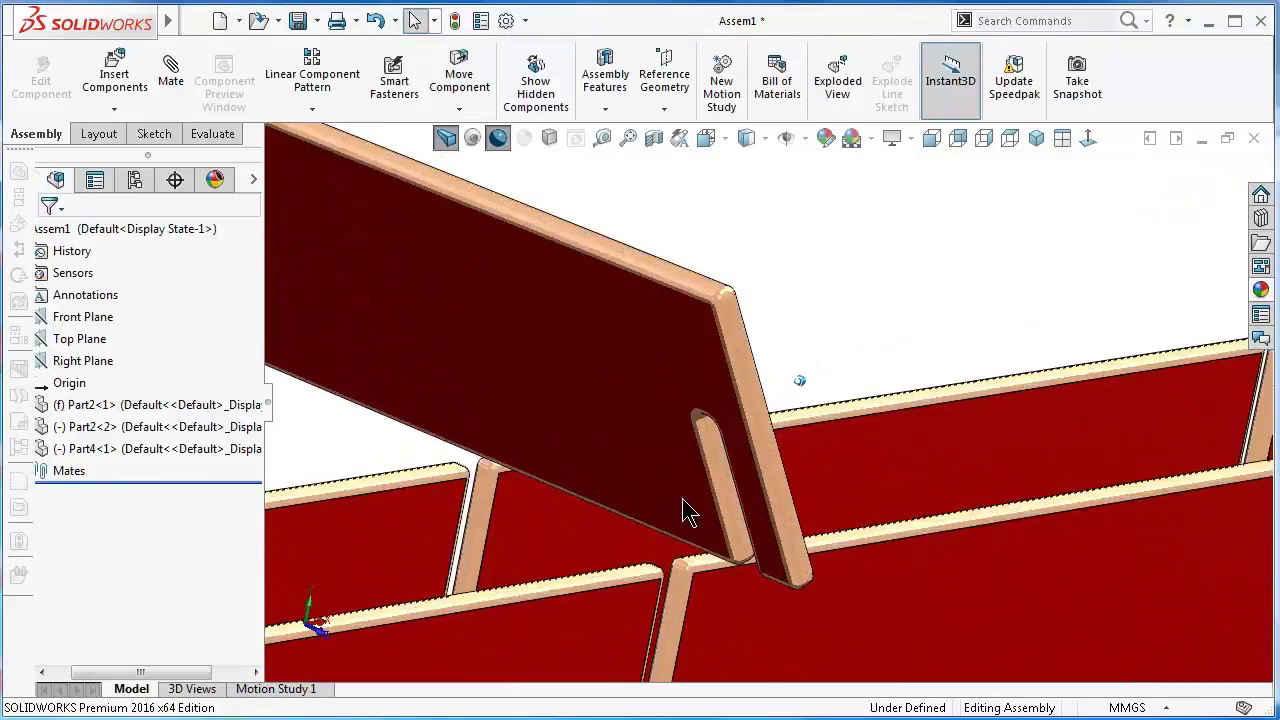
pyautogui.scroll(-3, 739, 489)
pyautogui.click(500, 143)
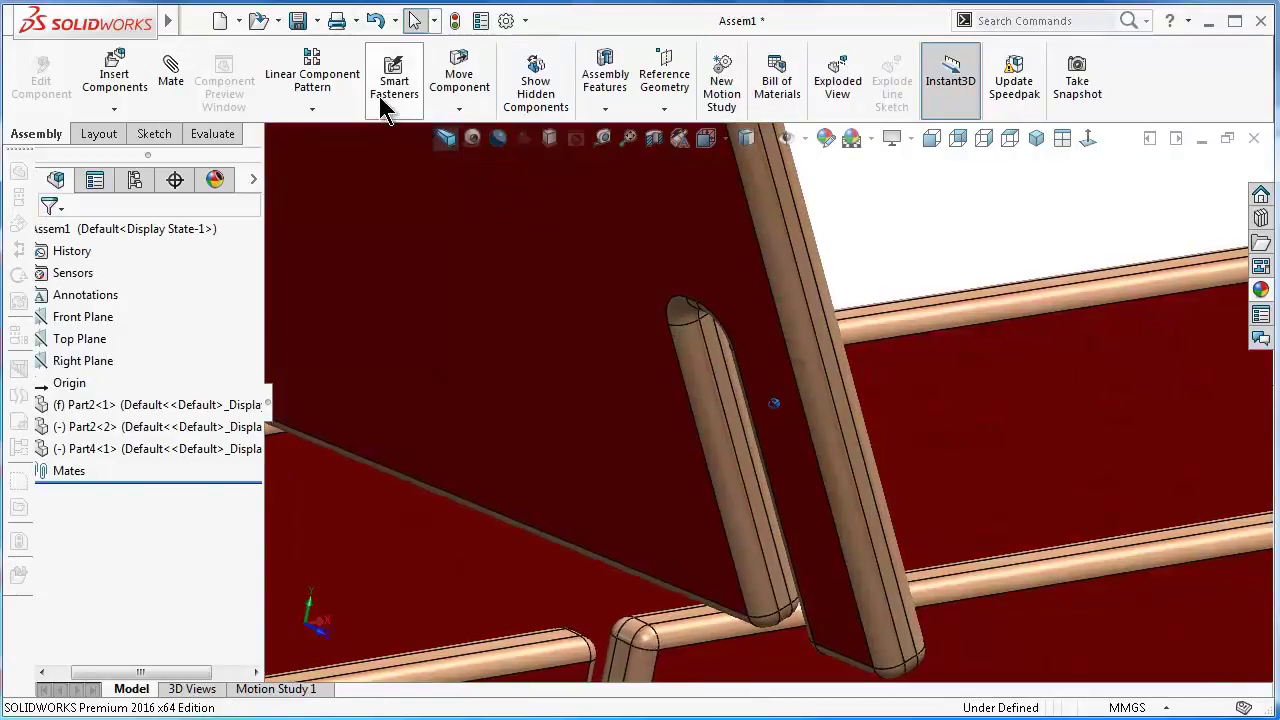
# Mate a Part4 board face parallel to a face on the second Part2 board
pyautogui.click(167, 86)
pyautogui.moveTo(253, 378); pyautogui.dragTo(245, 427)
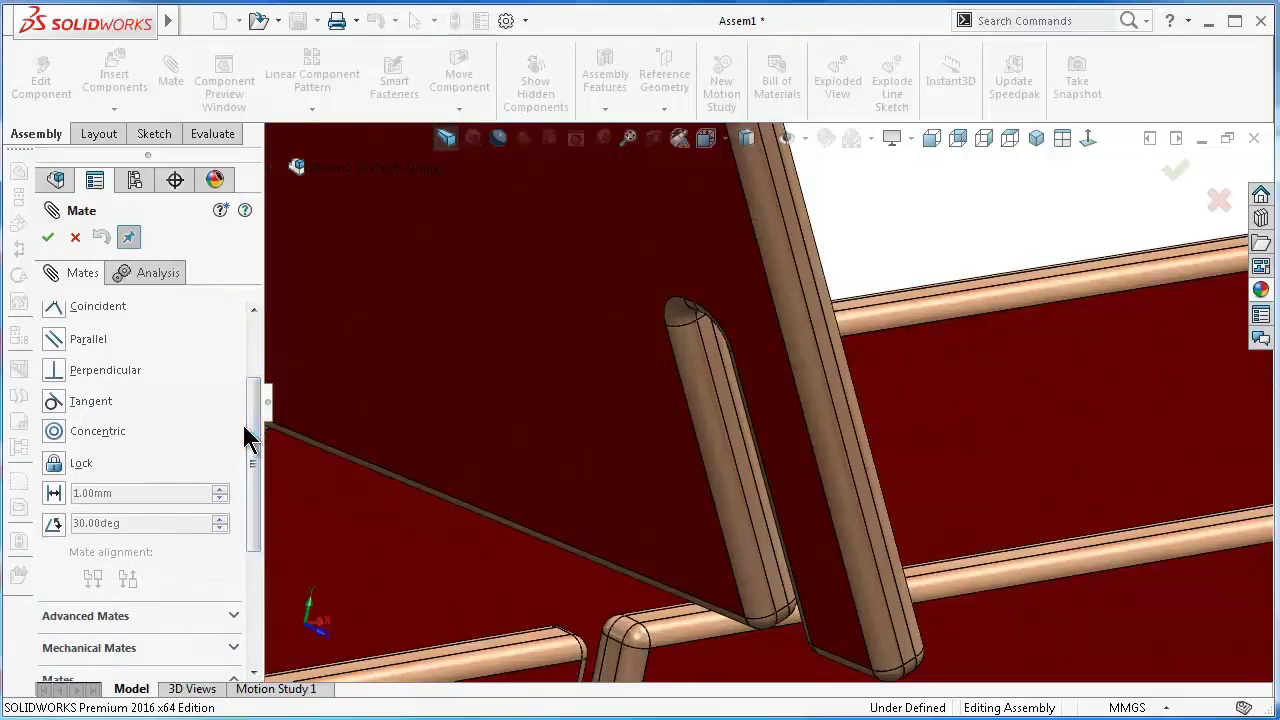
pyautogui.click(433, 356)
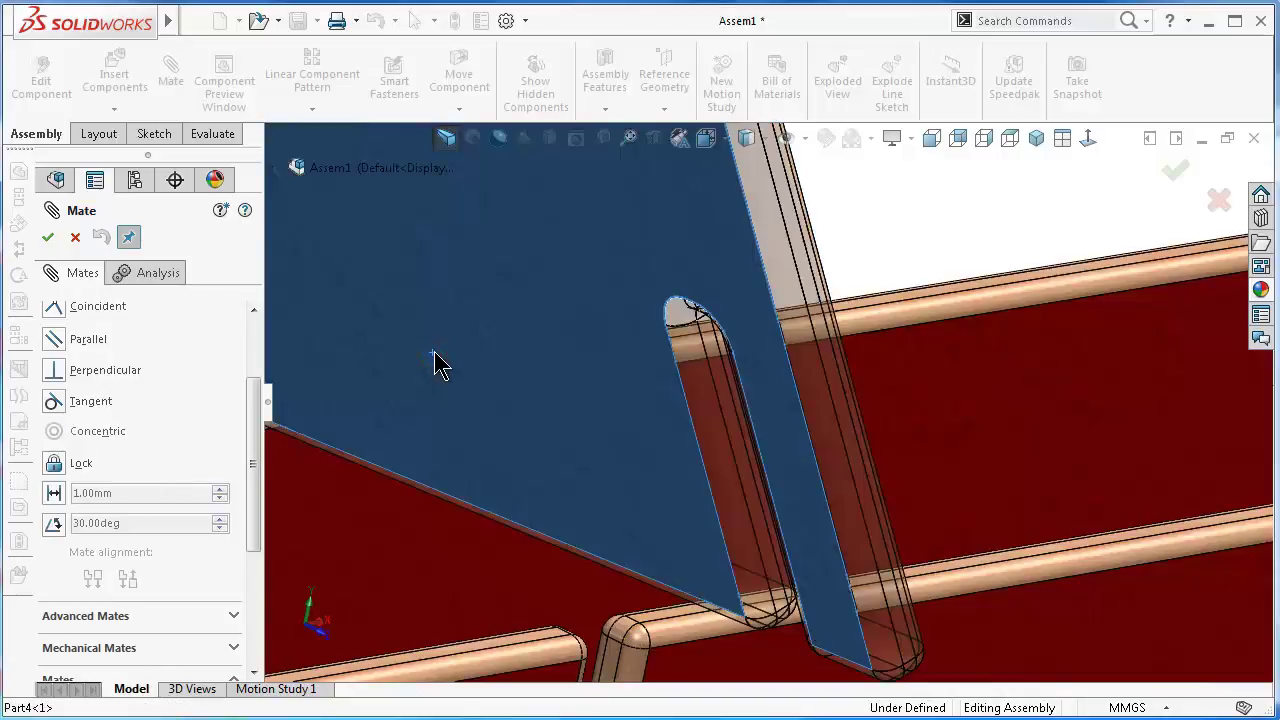
pyautogui.click(611, 662)
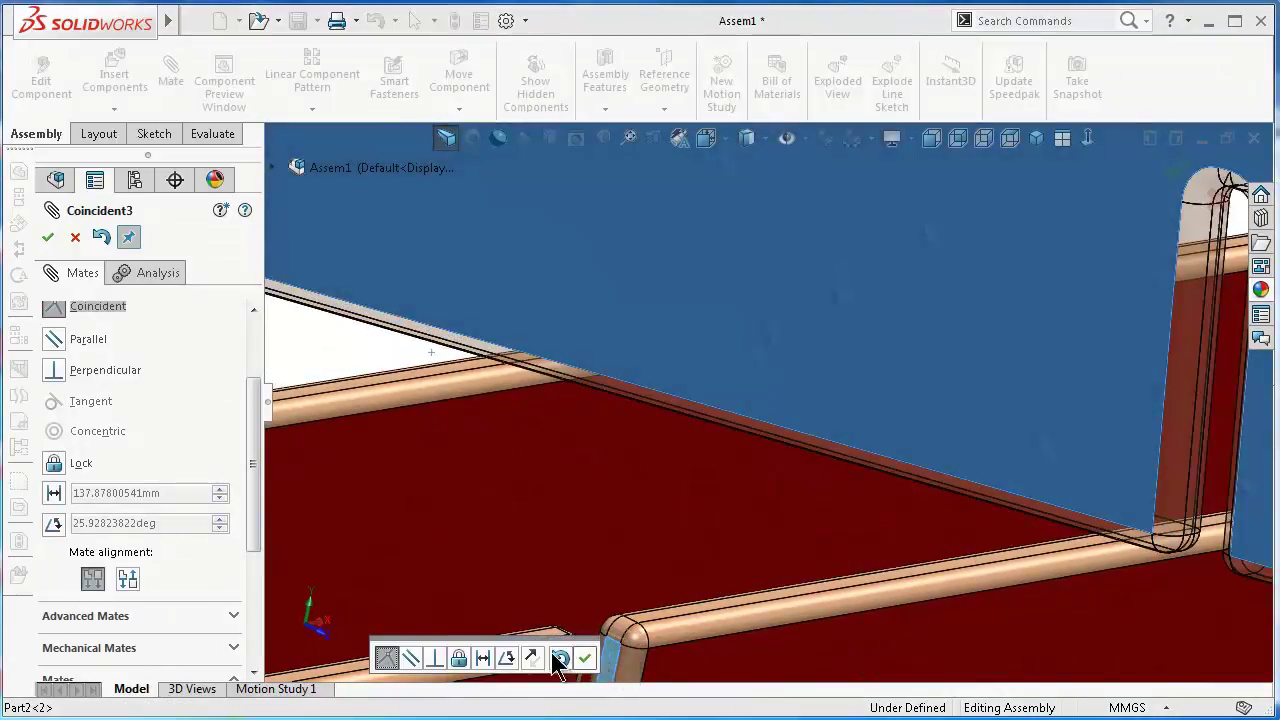
pyautogui.click(418, 662)
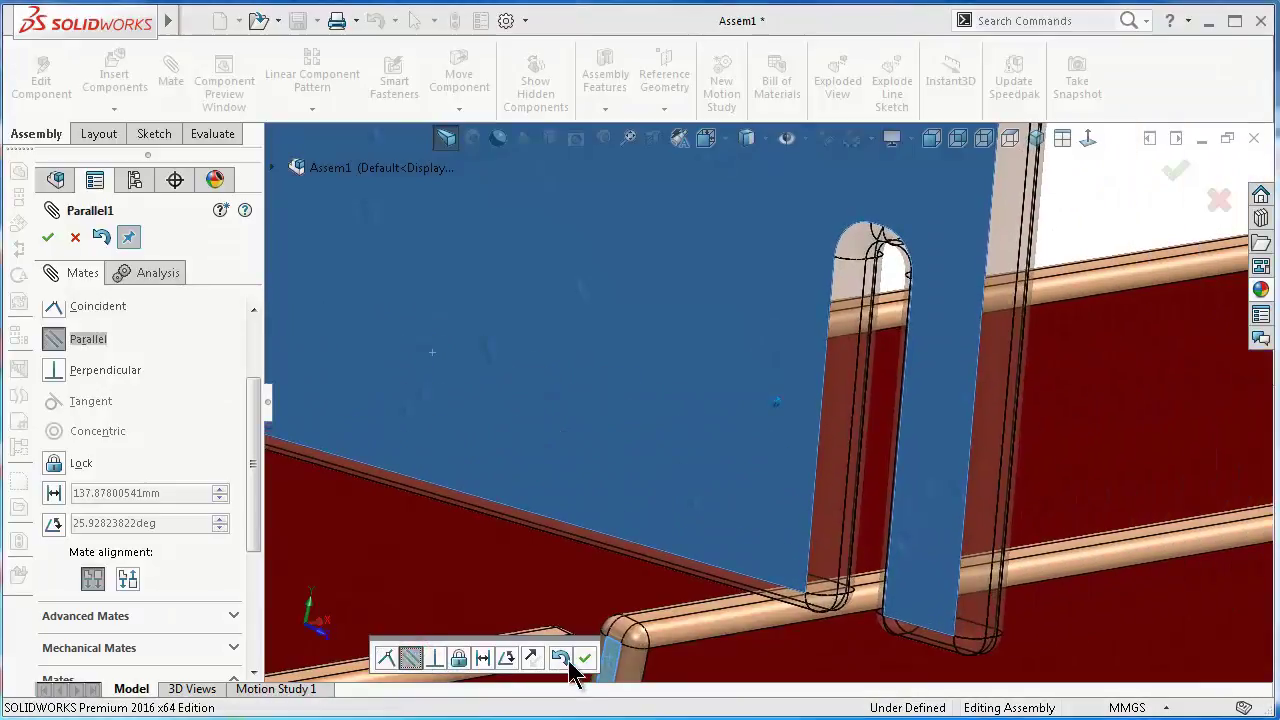
pyautogui.click(585, 658)
# Start a Centered Width advanced mate and pick the first Part4 slot face
pyautogui.scroll(-2, 251, 545)
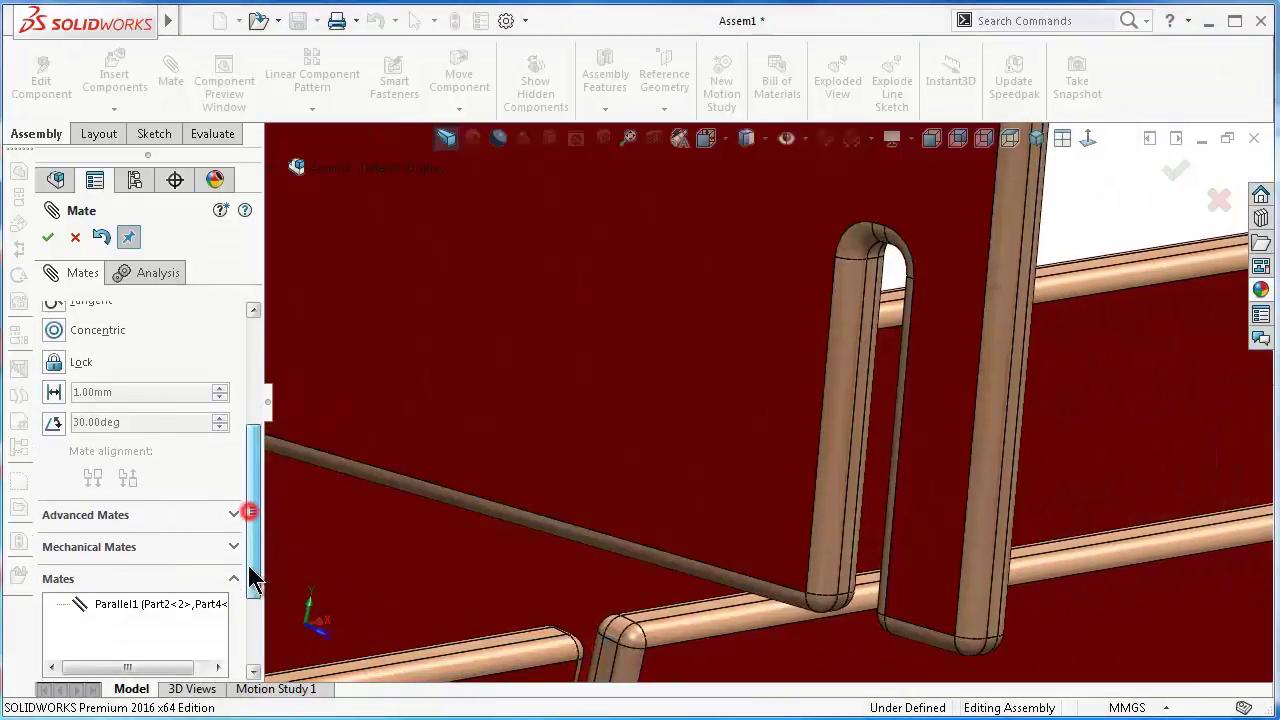
pyautogui.scroll(-3, 235, 495)
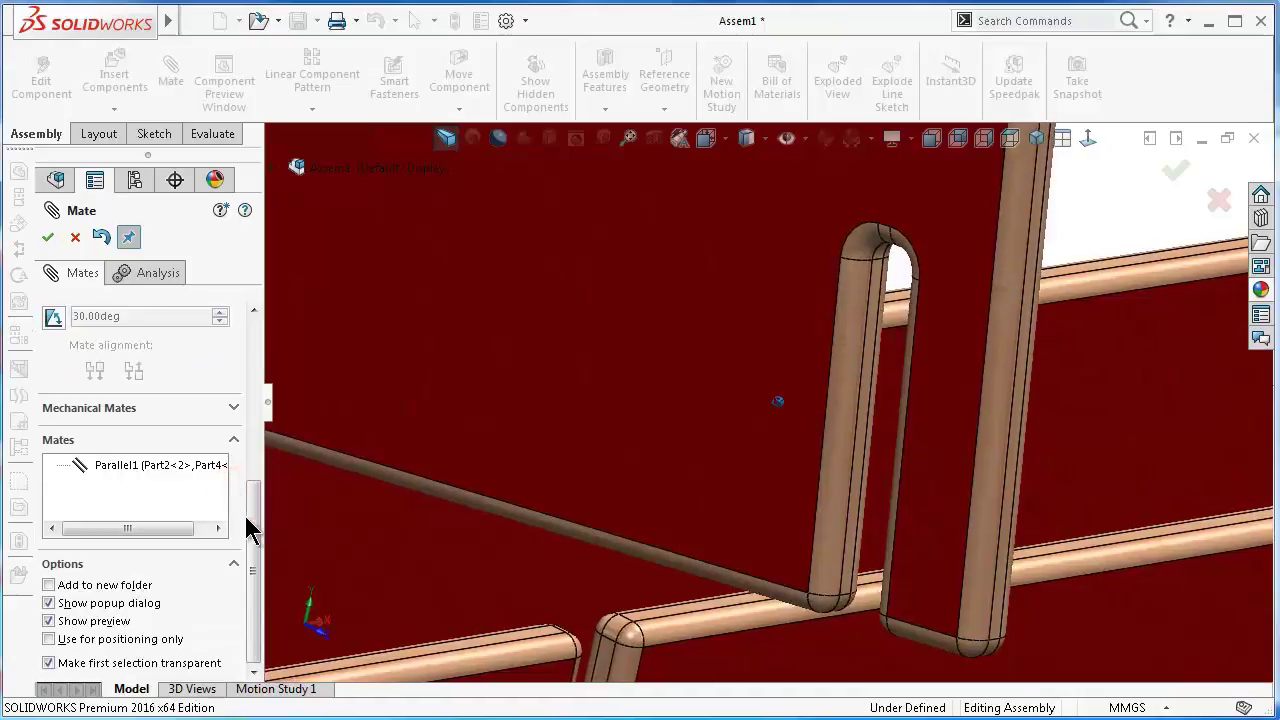
pyautogui.moveTo(253, 555); pyautogui.dragTo(251, 423)
pyautogui.click(88, 422)
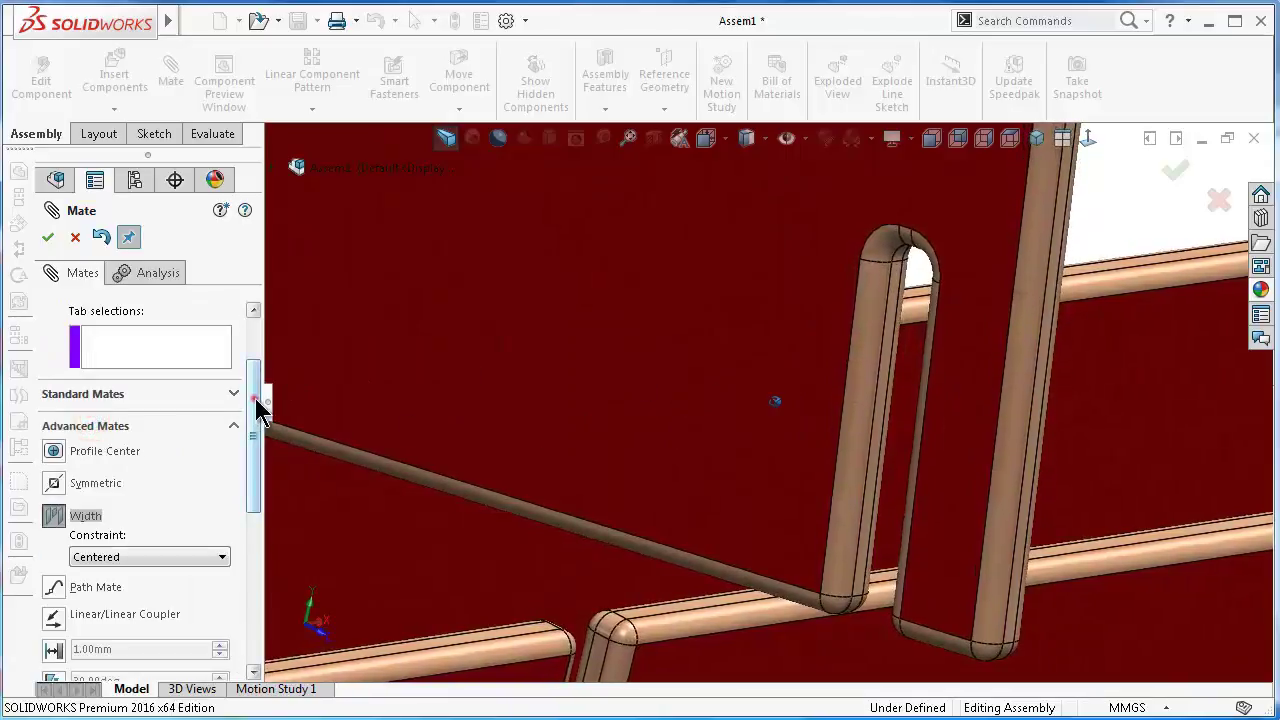
pyautogui.moveTo(258, 405); pyautogui.dragTo(254, 394)
pyautogui.moveTo(997, 466)
pyautogui.mouseDown(button='middle')
pyautogui.moveTo(880, 395)
pyautogui.moveTo(928, 408)
pyautogui.moveTo(910, 370)
pyautogui.mouseUp(button='middle')
# Centre the Part2<2> tab between both Part4 slot walls using its two side faces
pyautogui.click(872, 390)
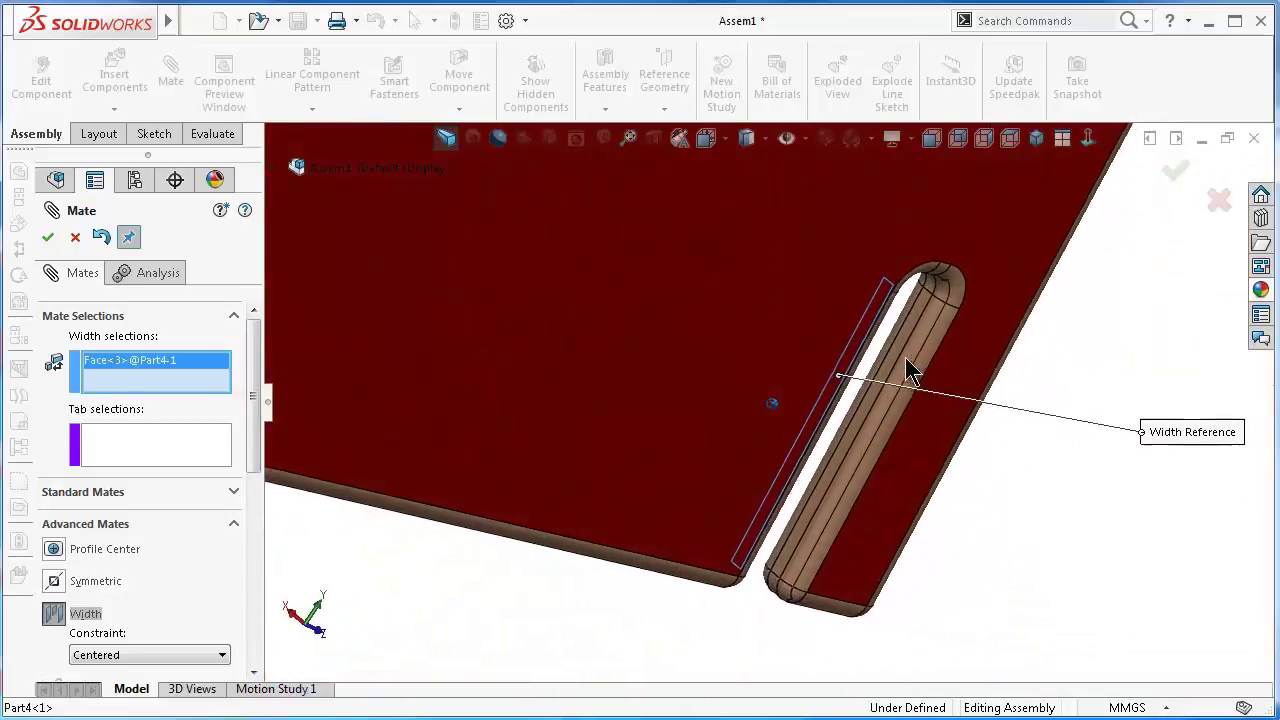
pyautogui.click(897, 332)
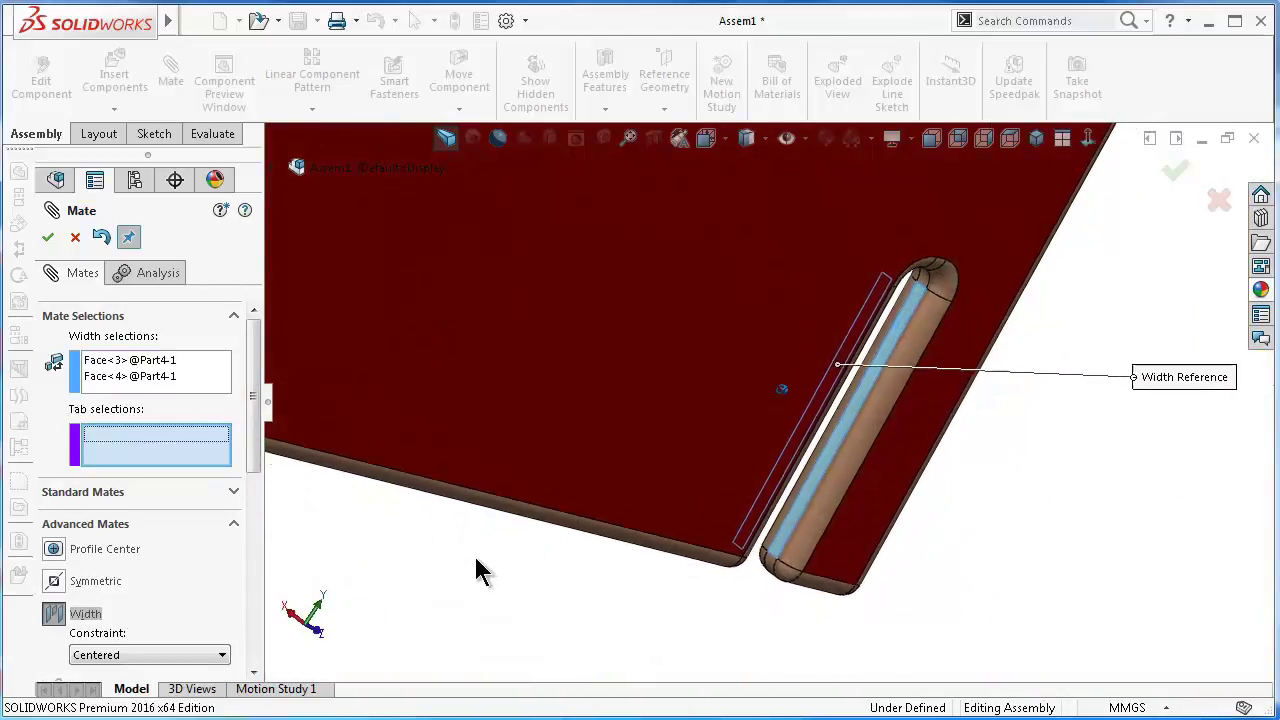
pyautogui.press('Up')
pyautogui.press('Up')
pyautogui.press('Up')
pyautogui.press('Up')
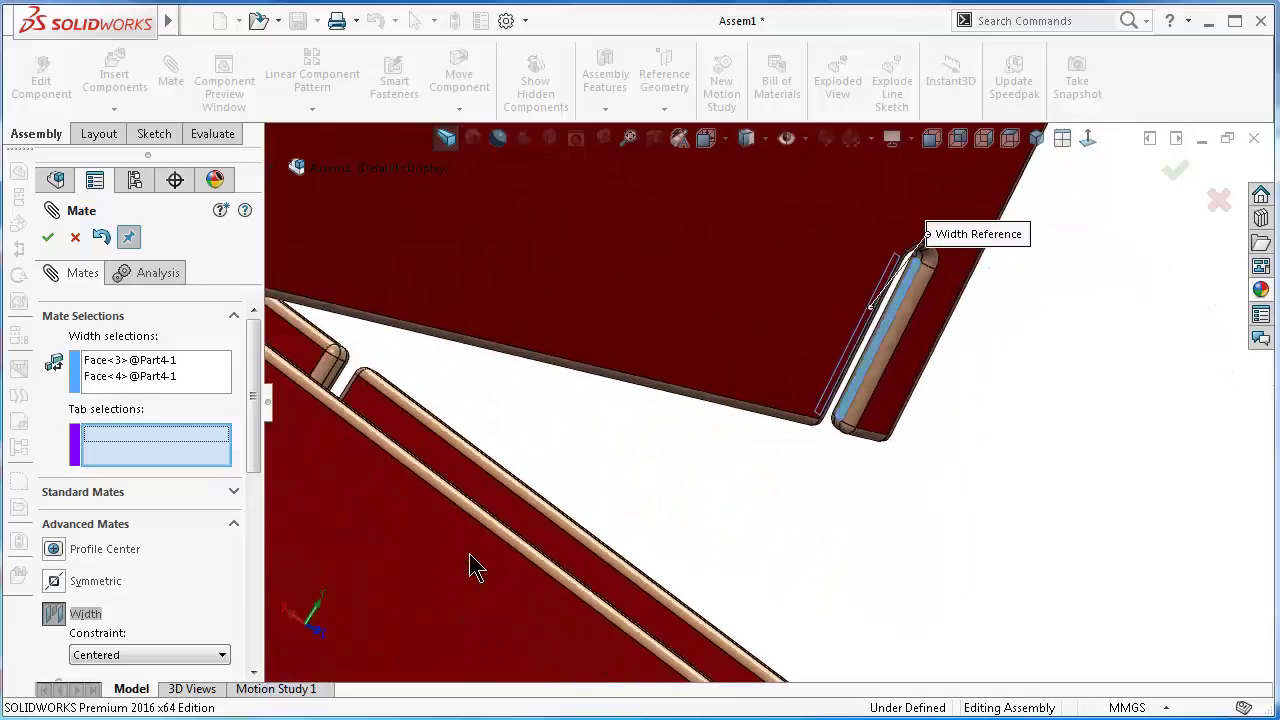
pyautogui.press('Up')
pyautogui.press('Up')
pyautogui.click(383, 530)
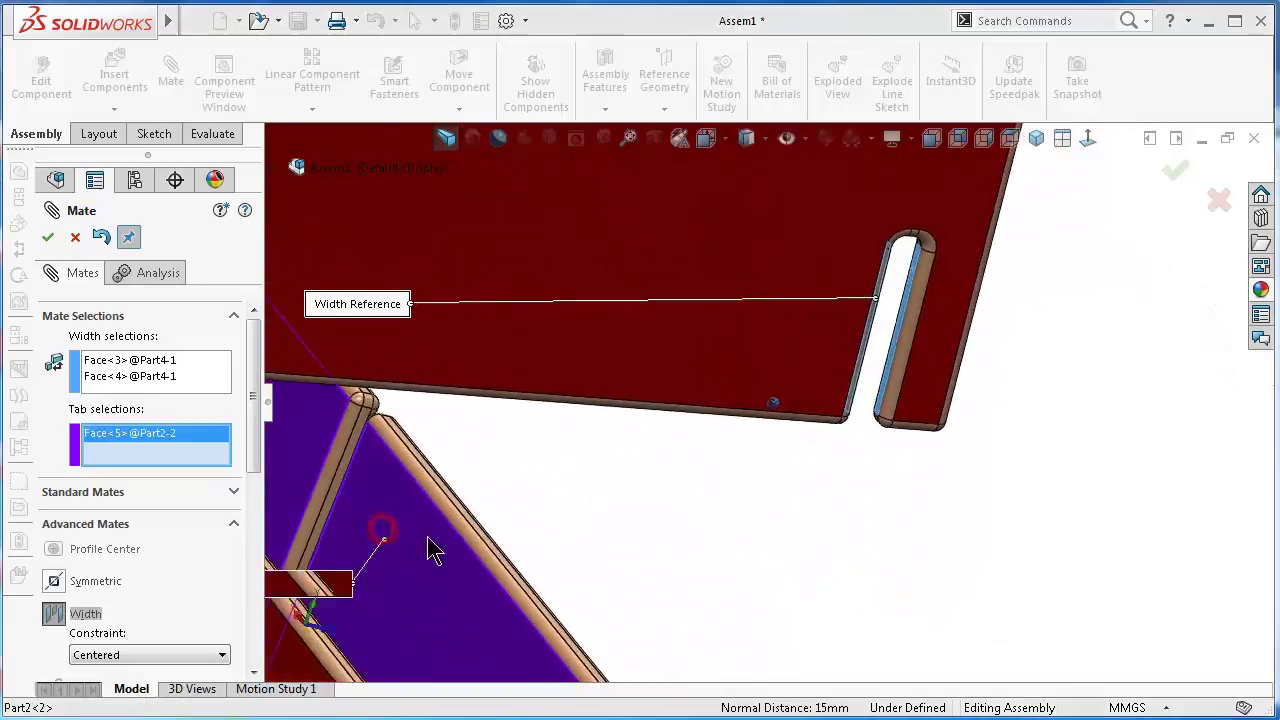
pyautogui.press('Up')
pyautogui.press('Up')
pyautogui.click(629, 573)
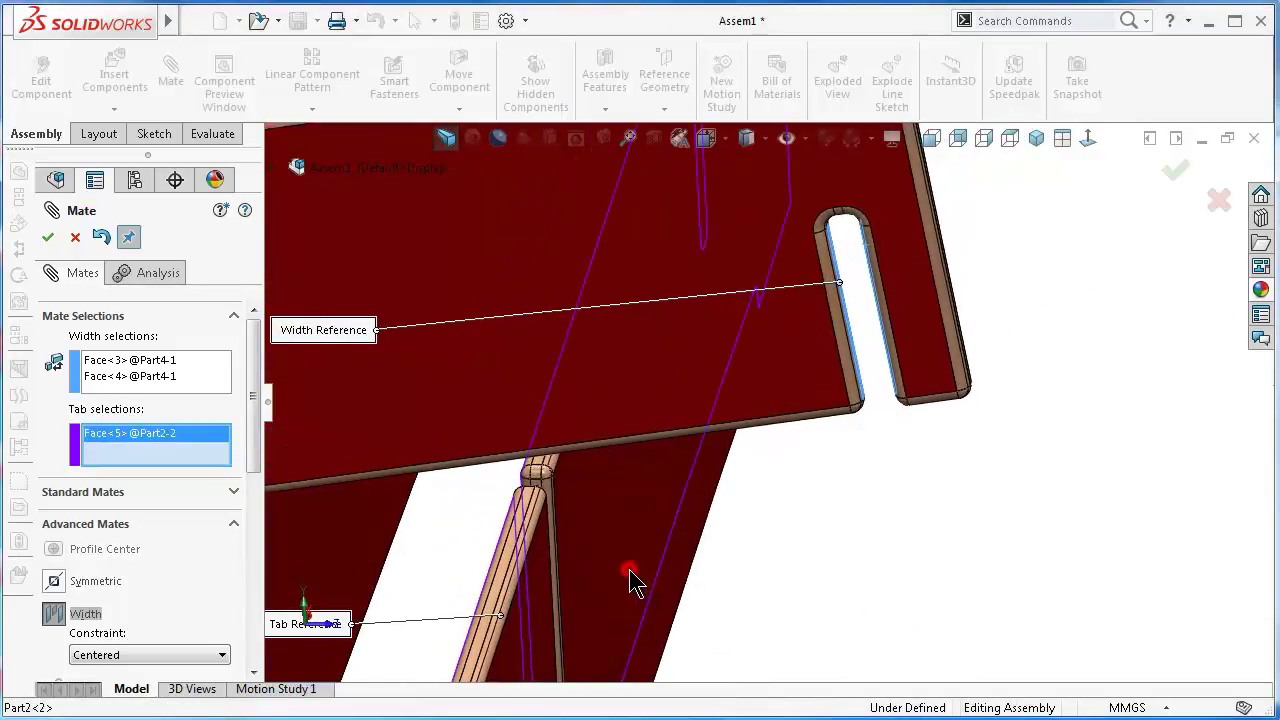
pyautogui.click(630, 578)
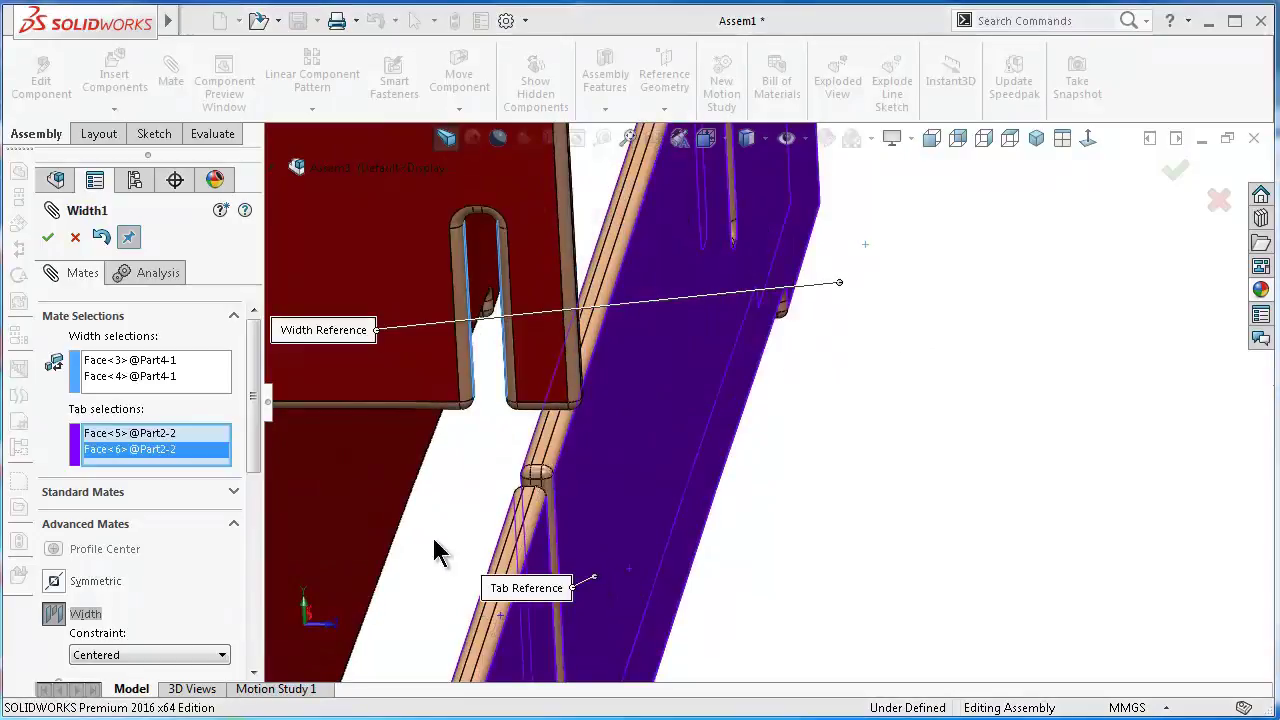
pyautogui.click(48, 237)
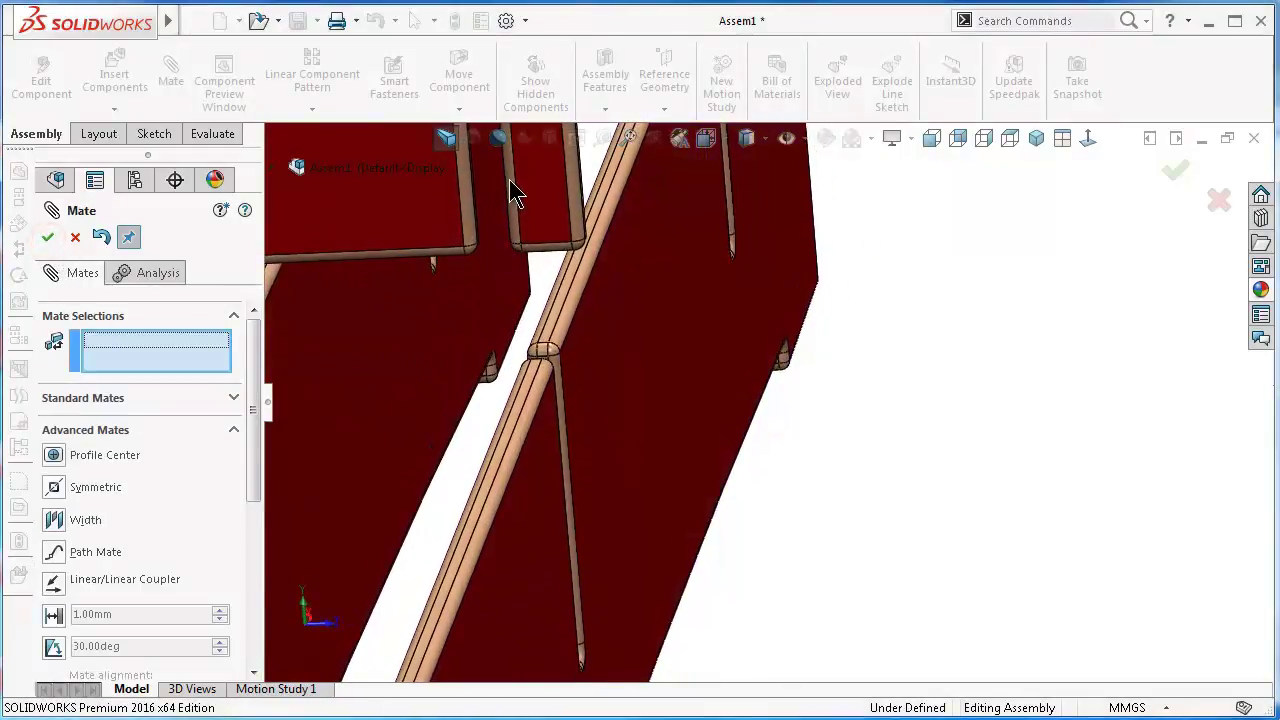
# Pick the rounded slot end face on Part4 and the end face of the Part2<2> rail
pyautogui.scroll(-5, 794, 391)
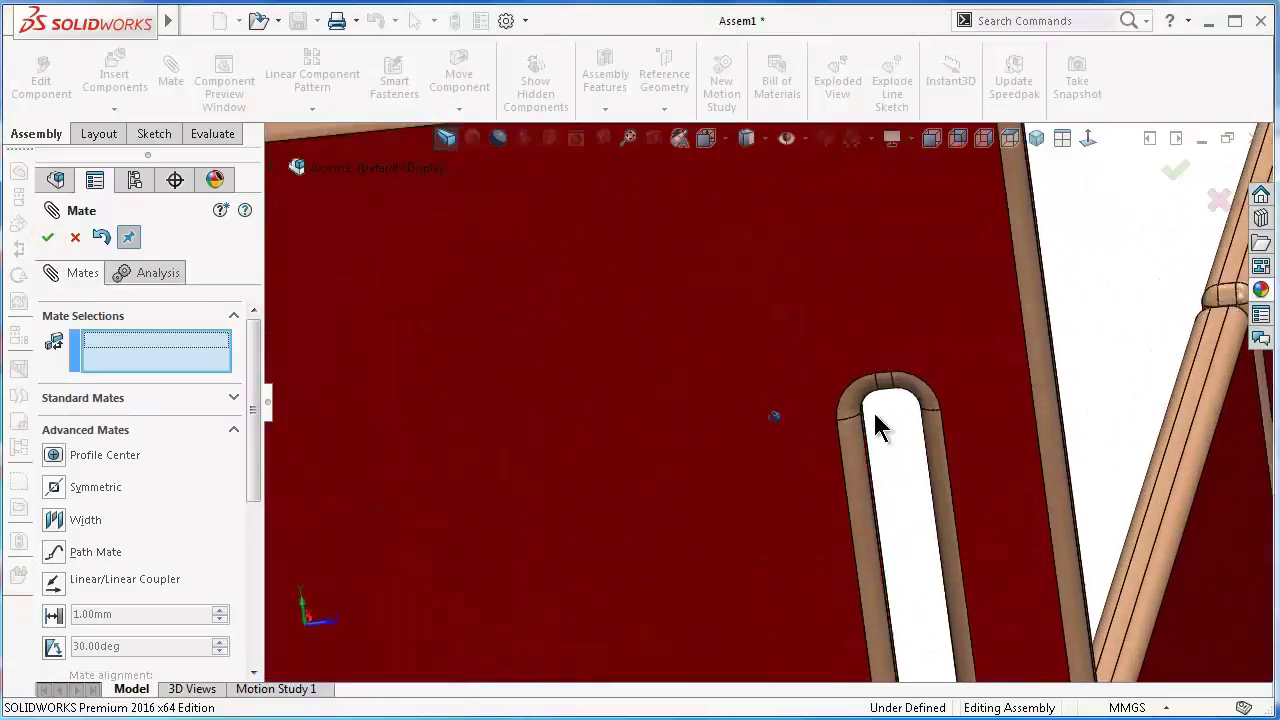
pyautogui.scroll(-3, 883, 425)
pyautogui.scroll(-2, 882, 424)
pyautogui.scroll(-2, 878, 421)
pyautogui.scroll(-3, 865, 418)
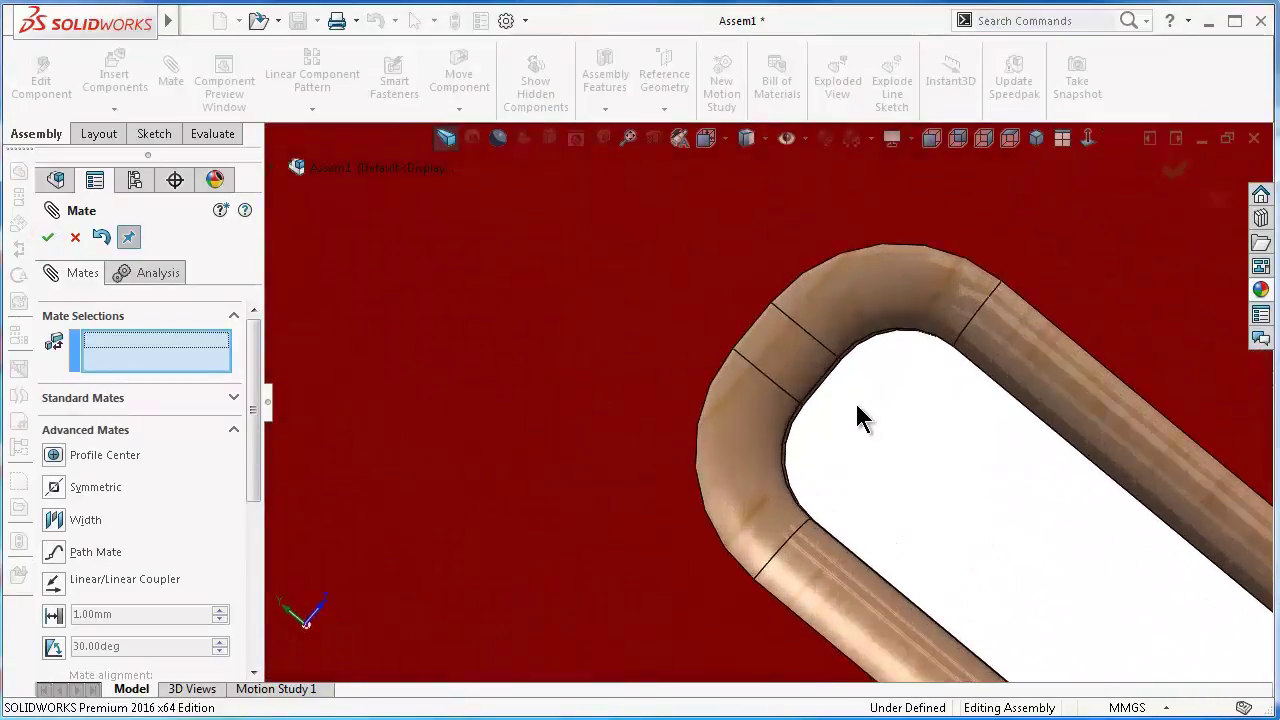
pyautogui.scroll(-2, 820, 405)
pyautogui.scroll(1, 790, 398)
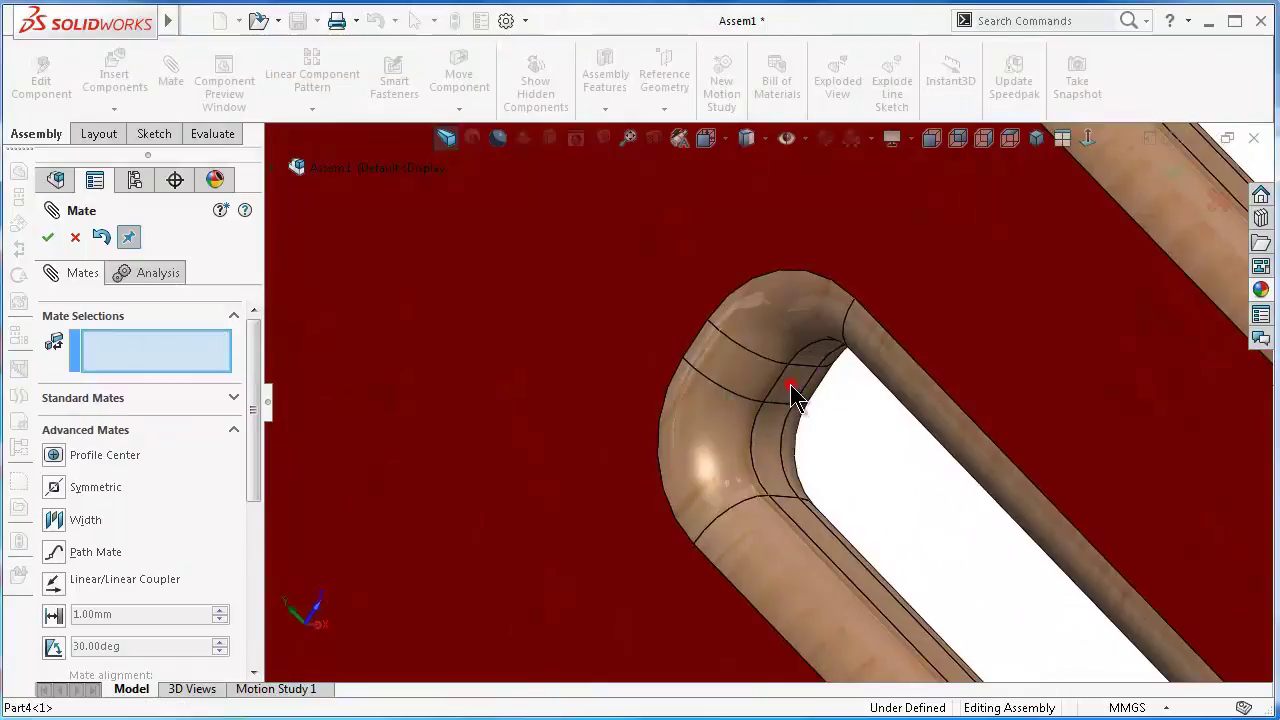
pyautogui.click(791, 386)
pyautogui.scroll(3, 806, 423)
pyautogui.scroll(2, 806, 428)
pyautogui.moveTo(897, 610)
pyautogui.mouseDown(button='middle')
pyautogui.moveTo(900, 666)
pyautogui.moveTo(563, 600)
pyautogui.moveTo(520, 608)
pyautogui.moveTo(363, 309)
pyautogui.moveTo(406, 491)
pyautogui.moveTo(368, 565)
pyautogui.moveTo(380, 586)
pyautogui.moveTo(606, 603)
pyautogui.moveTo(586, 606)
pyautogui.moveTo(600, 628)
pyautogui.mouseUp(button='middle')
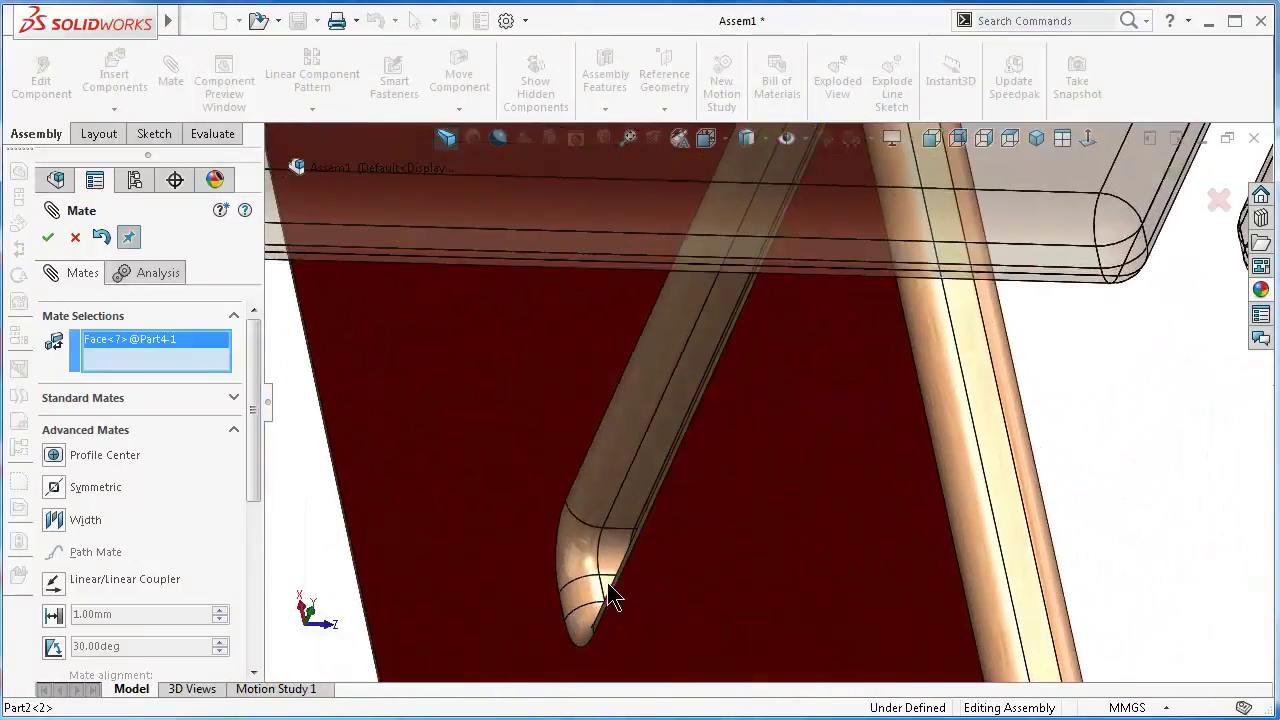
pyautogui.click(610, 585)
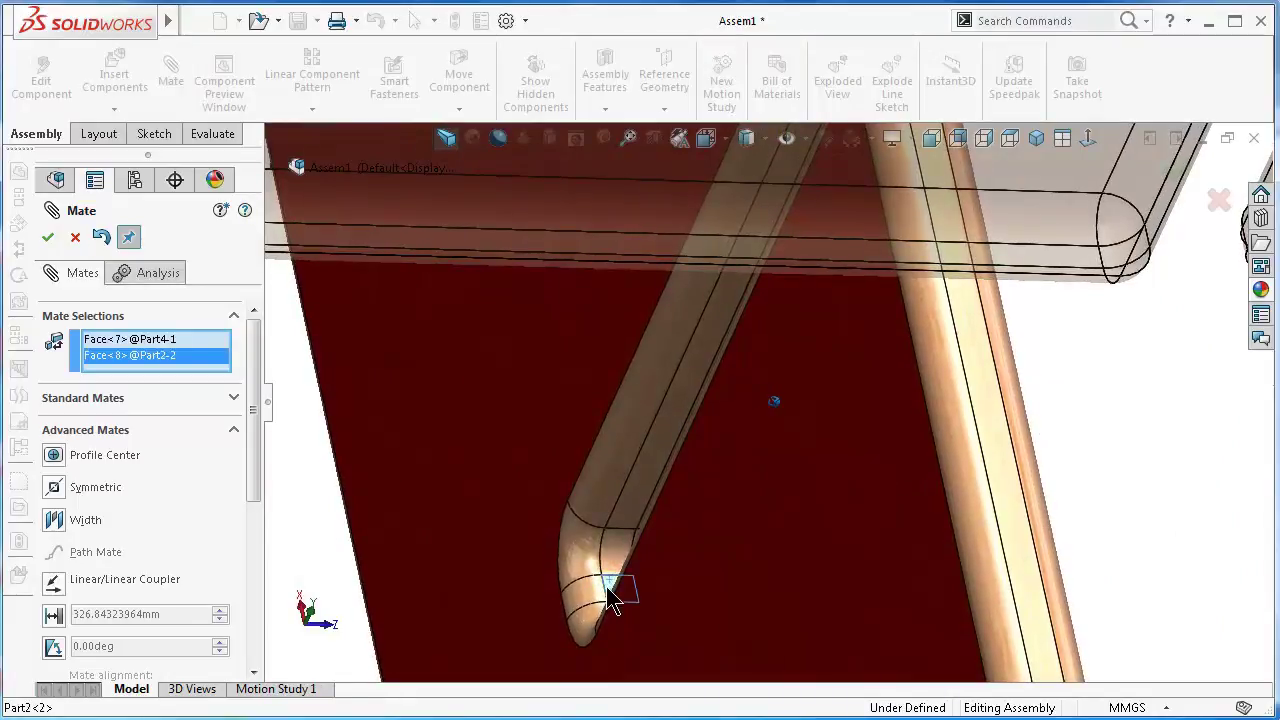
pyautogui.moveTo(610, 590)
pyautogui.mouseDown(button='middle')
pyautogui.moveTo(623, 597)
pyautogui.moveTo(677, 517)
pyautogui.moveTo(420, 480)
pyautogui.mouseUp(button='middle')
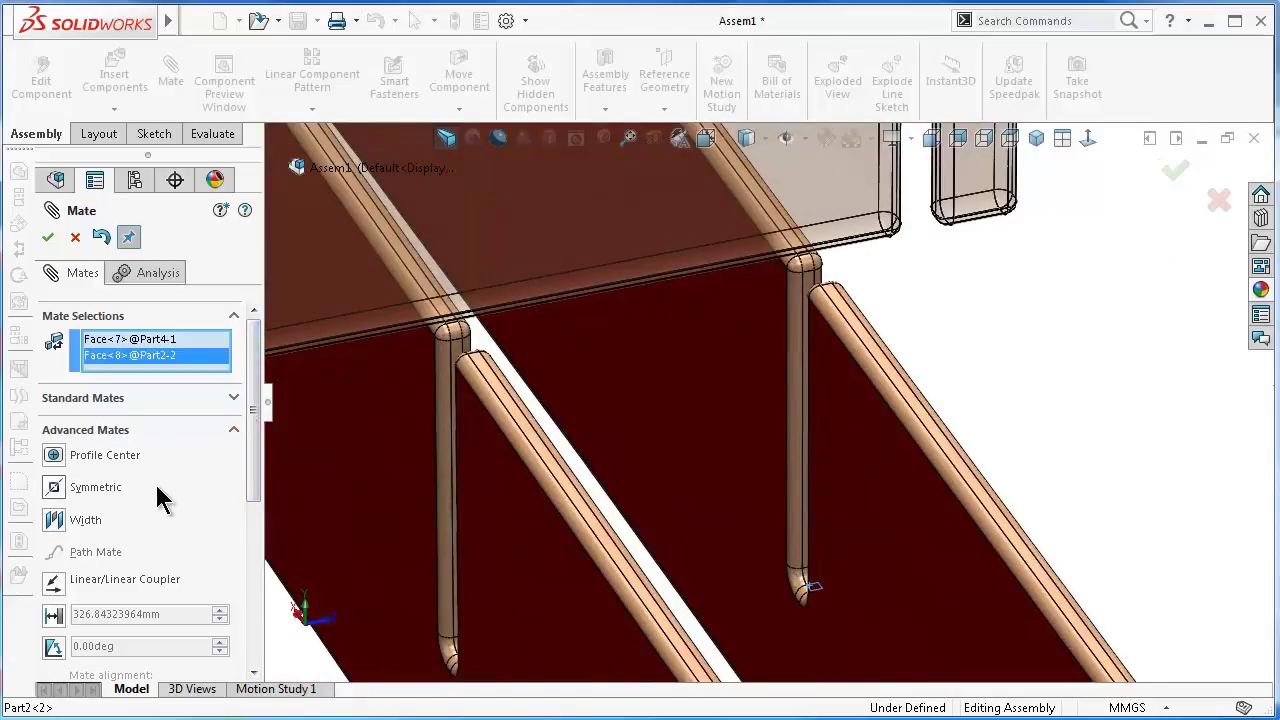
# Make the two picked faces Coincident and confirm the mate
pyautogui.click(233, 397)
pyautogui.click(70, 341)
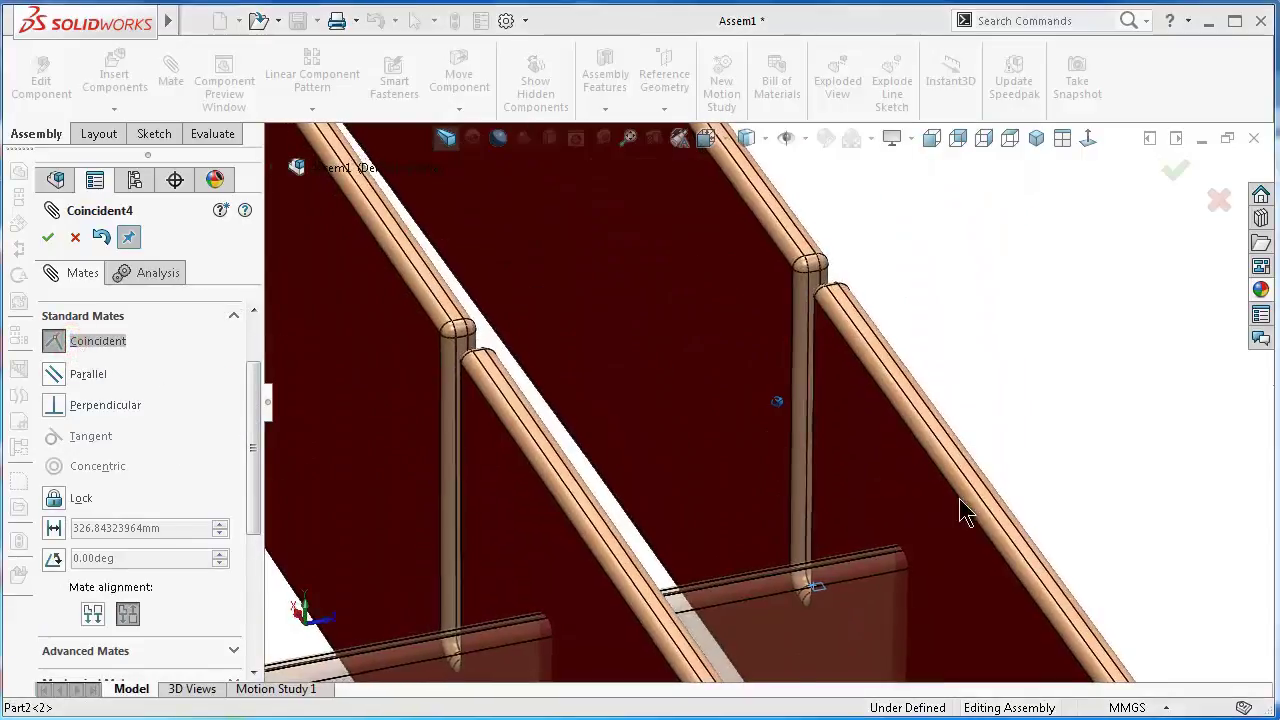
pyautogui.moveTo(965, 514); pyautogui.dragTo(914, 529, button='middle')
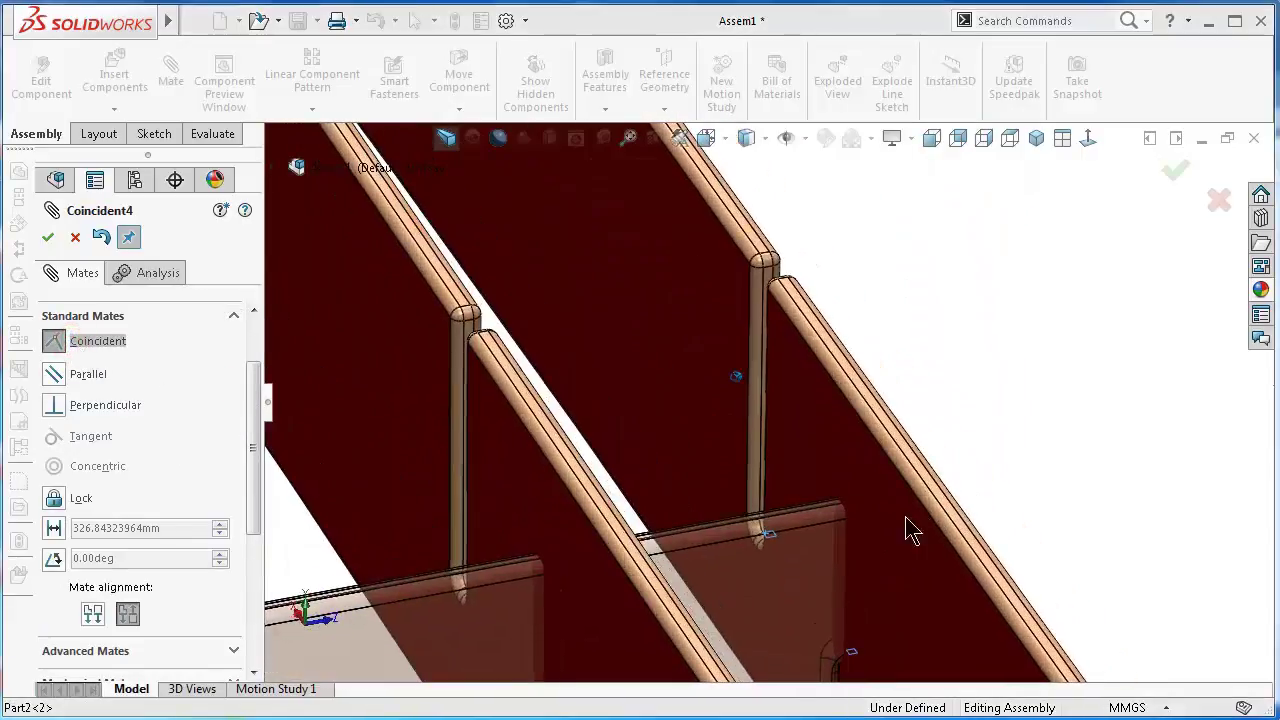
pyautogui.click(75, 237)
pyautogui.moveTo(878, 598)
pyautogui.mouseDown(button='middle')
pyautogui.moveTo(806, 600)
pyautogui.moveTo(252, 425)
pyautogui.mouseUp(button='middle')
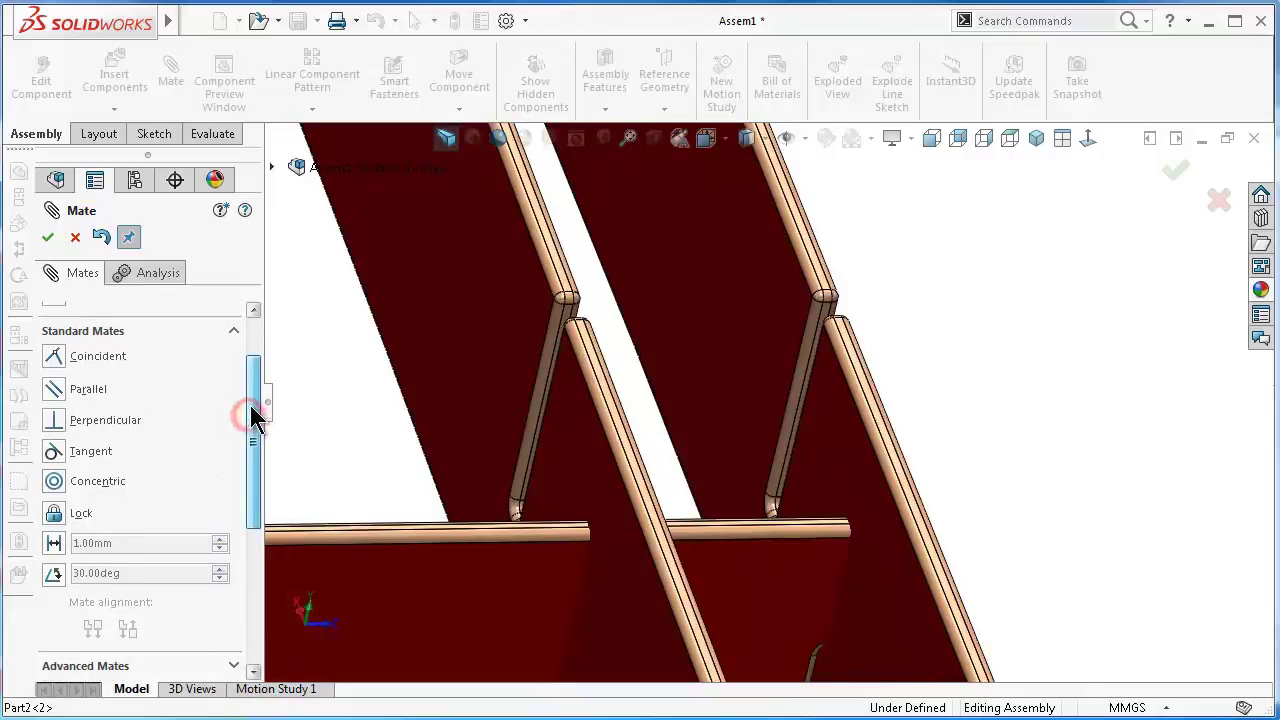
# Mate a lower-board face coincident with its matching rail face
pyautogui.moveTo(252, 425); pyautogui.dragTo(252, 403)
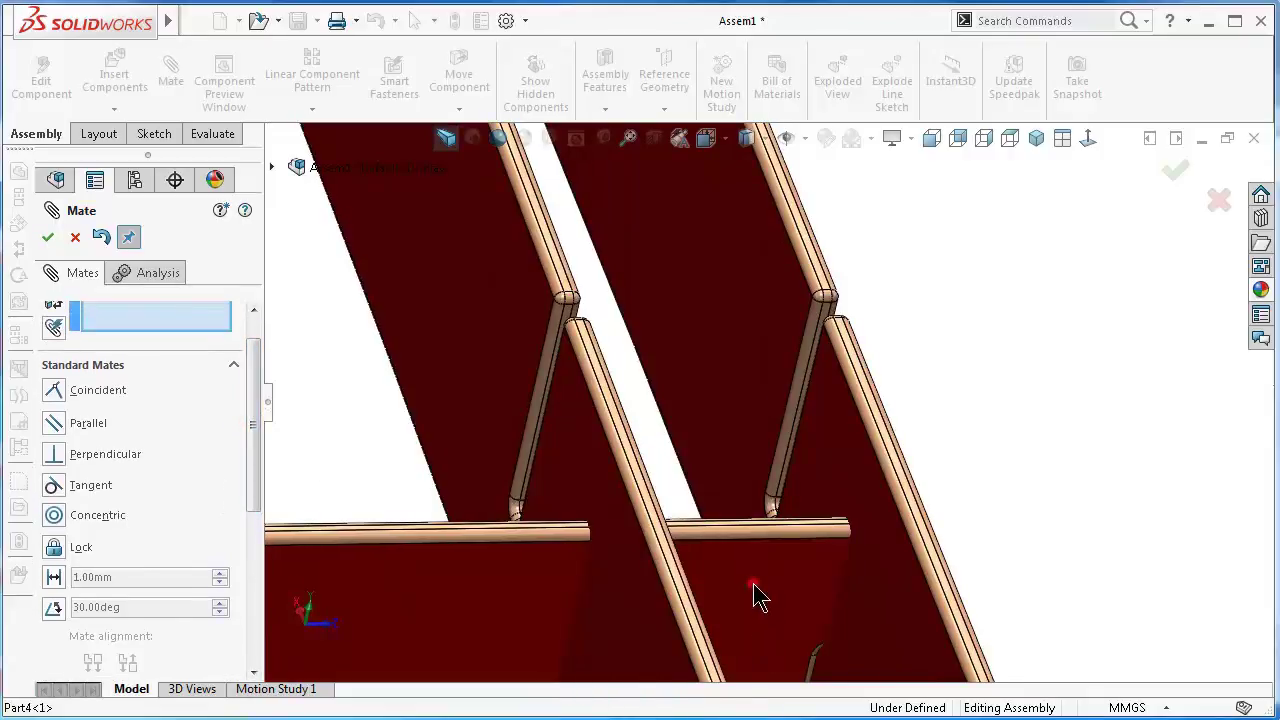
pyautogui.click(757, 595)
pyautogui.moveTo(760, 592); pyautogui.dragTo(846, 518, button='middle')
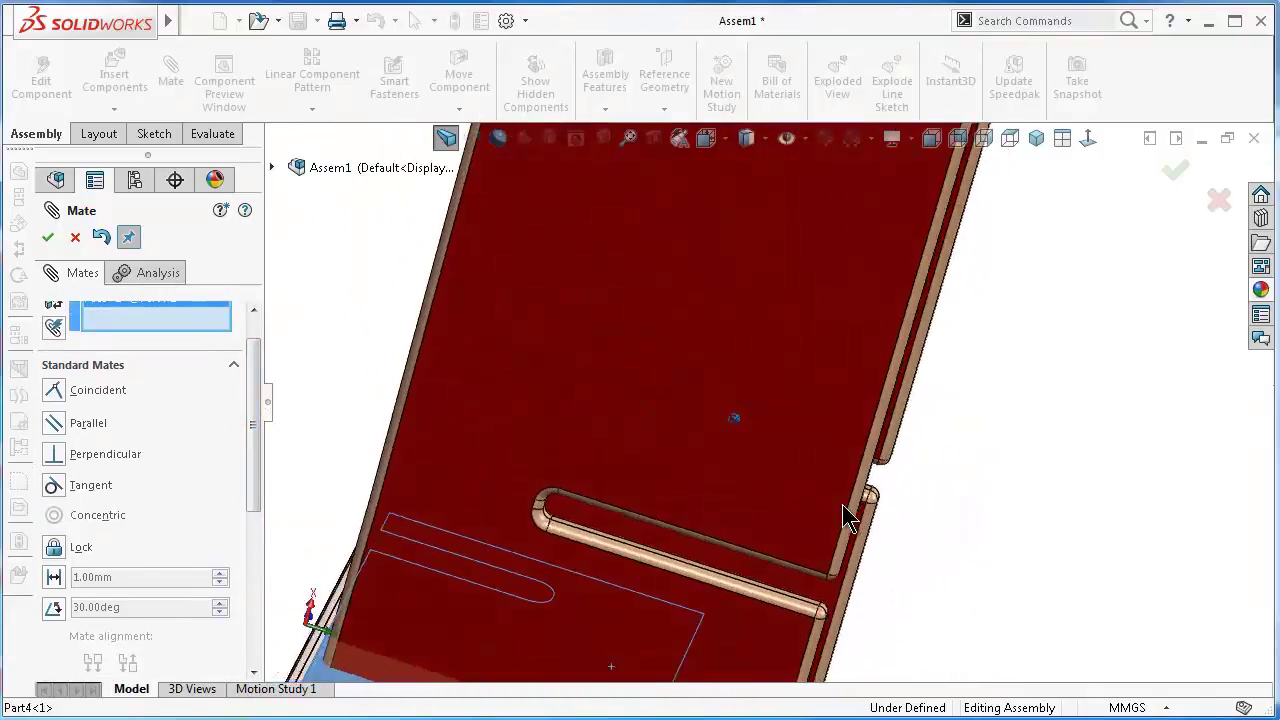
pyautogui.scroll(-2, 842, 504)
pyautogui.scroll(-2, 848, 483)
pyautogui.scroll(-3, 859, 476)
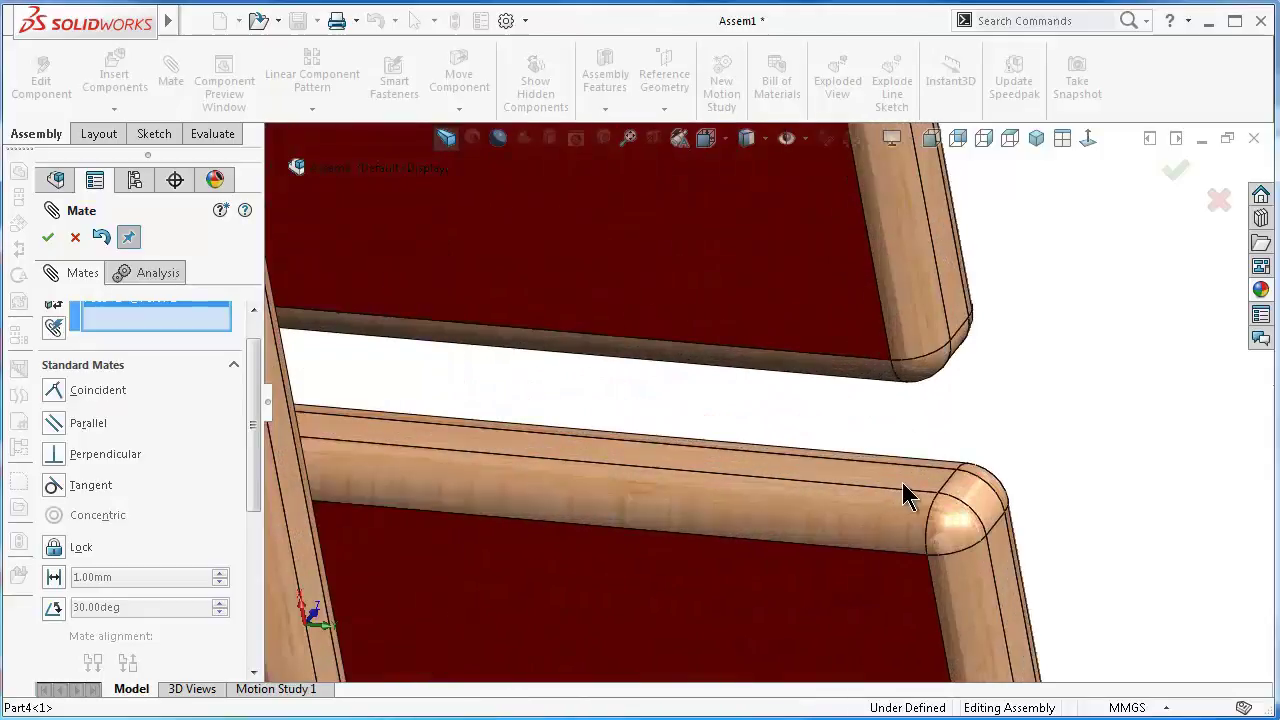
pyautogui.click(913, 488)
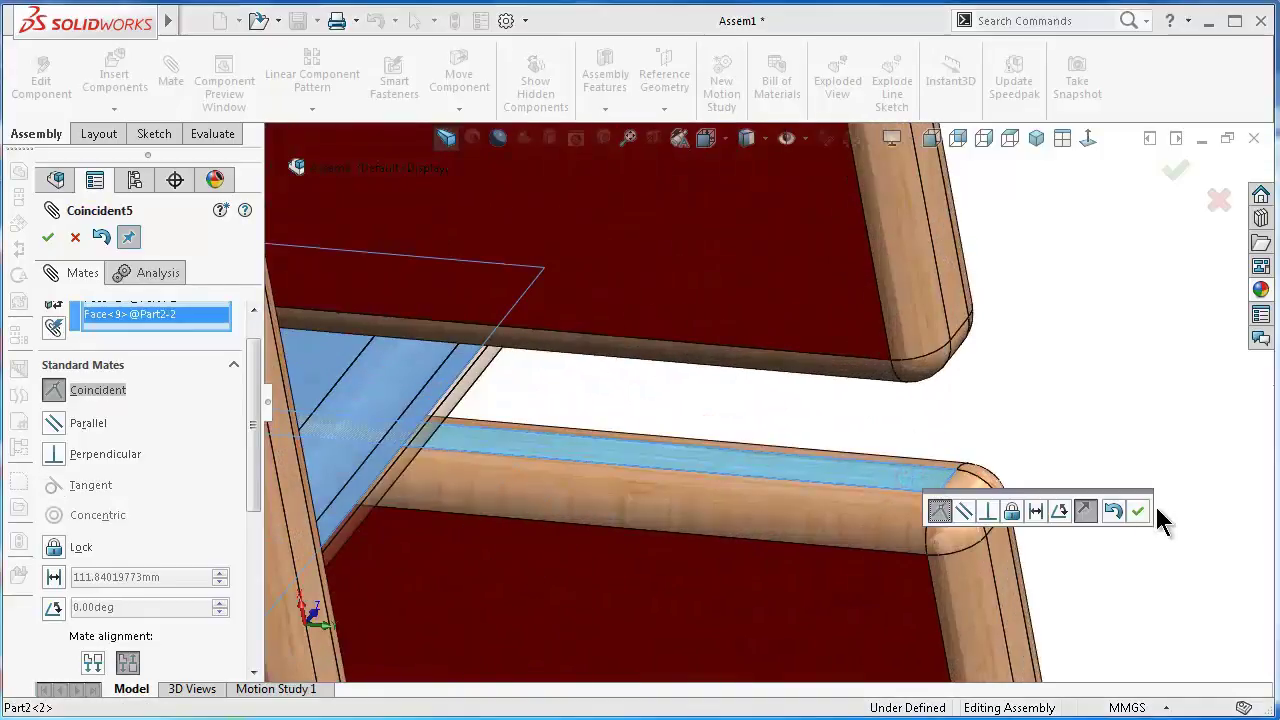
pyautogui.click(1138, 511)
pyautogui.moveTo(963, 509)
pyautogui.mouseDown(button='middle')
pyautogui.moveTo(686, 529)
pyautogui.moveTo(812, 541)
pyautogui.moveTo(809, 528)
pyautogui.moveTo(812, 541)
pyautogui.mouseUp(button='middle')
# Mate the side board's face coincident with the red board's slot face
pyautogui.press('f')
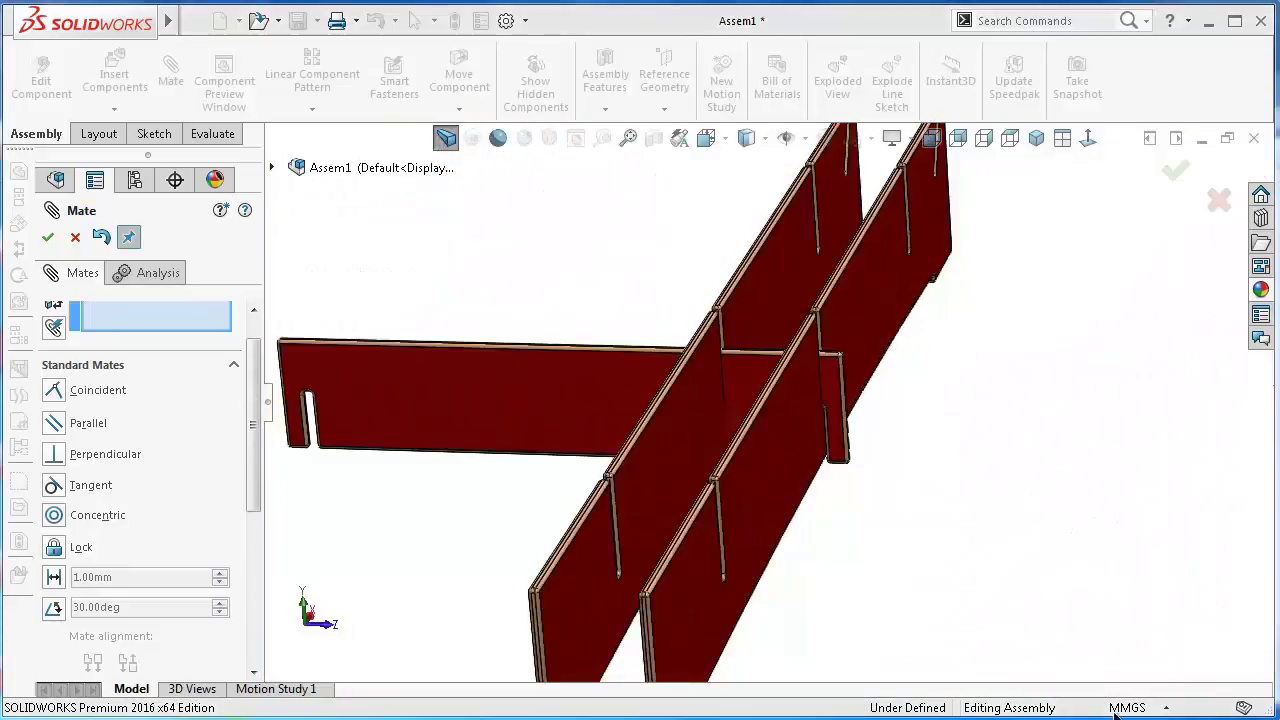
pyautogui.click(698, 418)
pyautogui.moveTo(680, 434); pyautogui.dragTo(497, 490, button='middle')
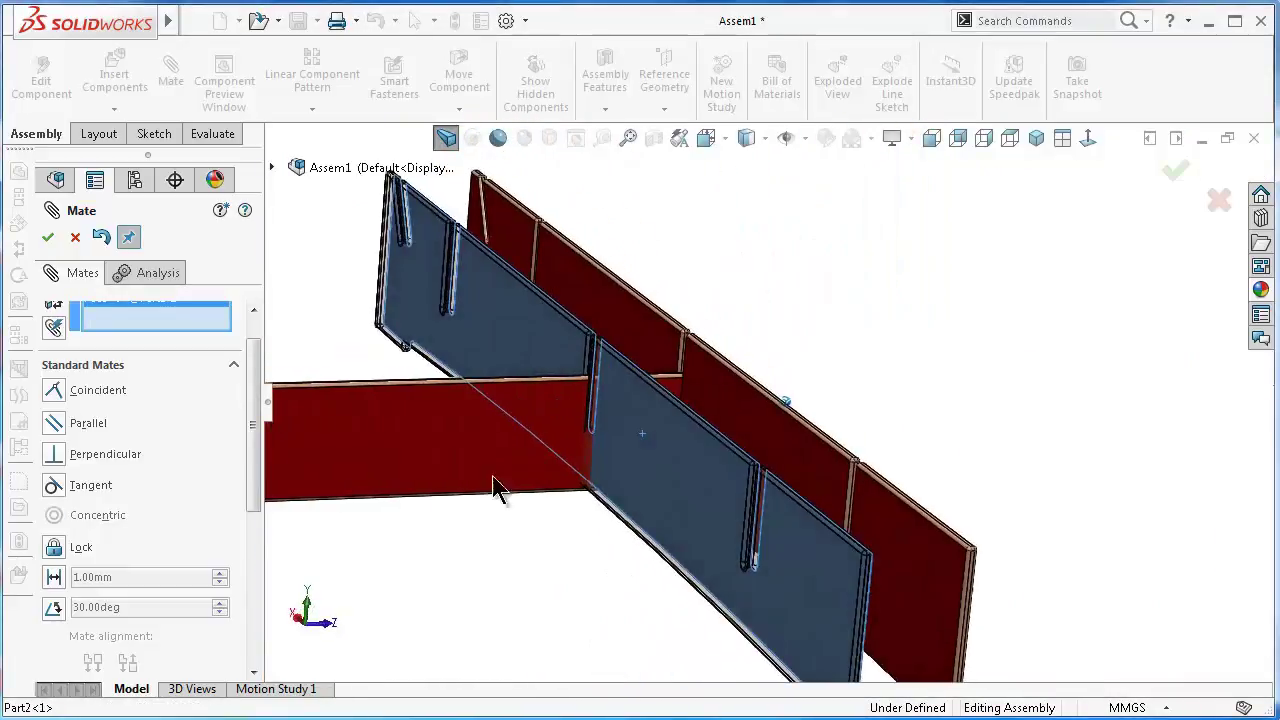
pyautogui.moveTo(262, 470); pyautogui.dragTo(471, 517, button='middle')
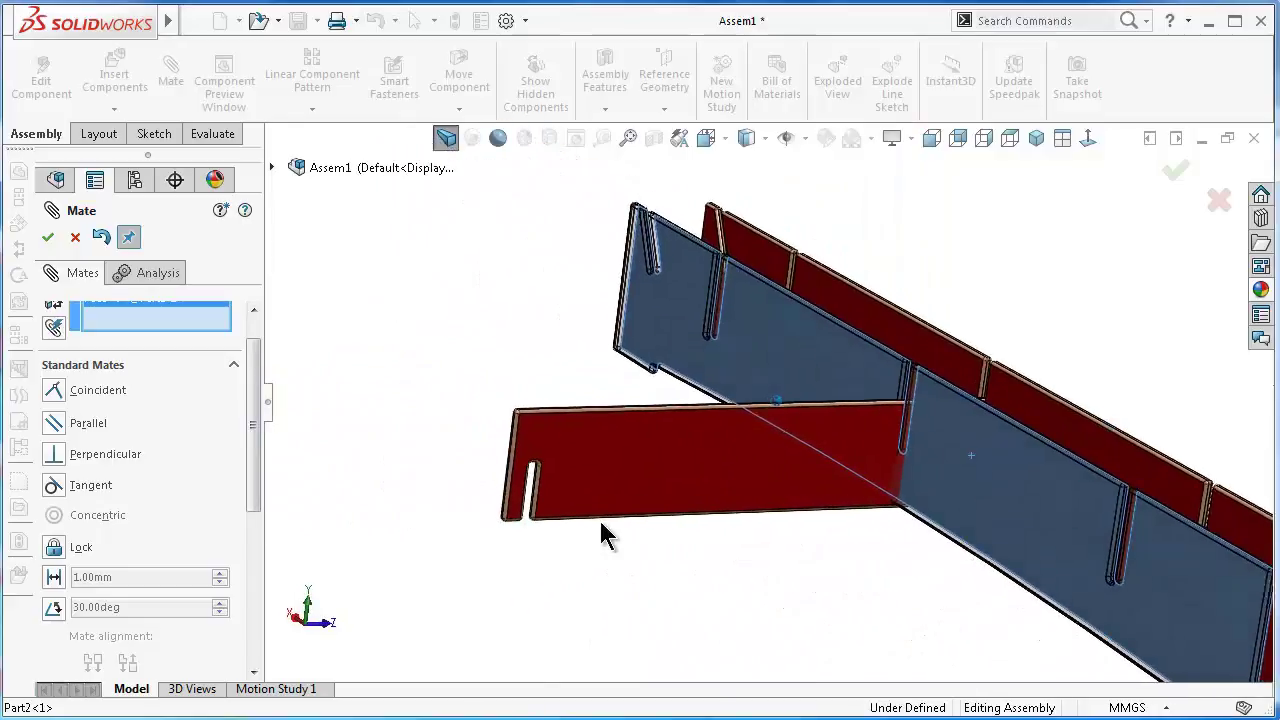
pyautogui.scroll(-2, 597, 512)
pyautogui.scroll(-2, 594, 505)
pyautogui.scroll(-2, 540, 530)
pyautogui.scroll(-3, 495, 580)
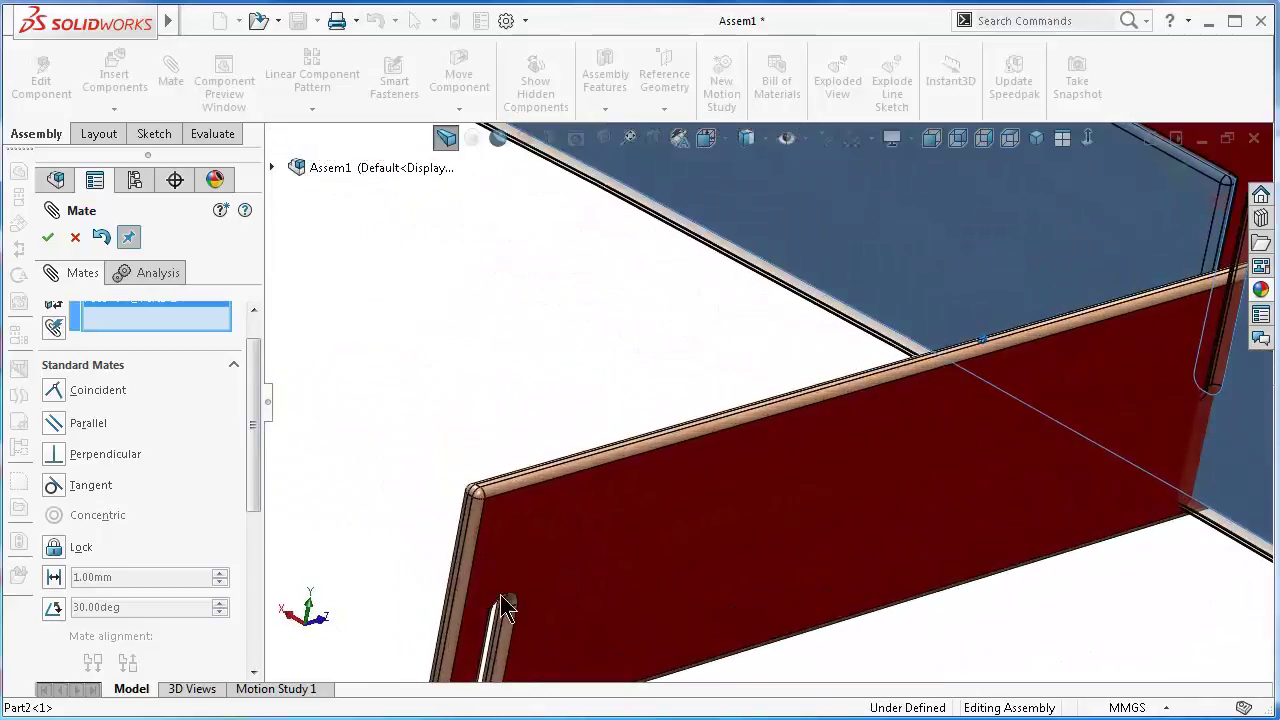
pyautogui.scroll(-2, 520, 600)
pyautogui.click(527, 593)
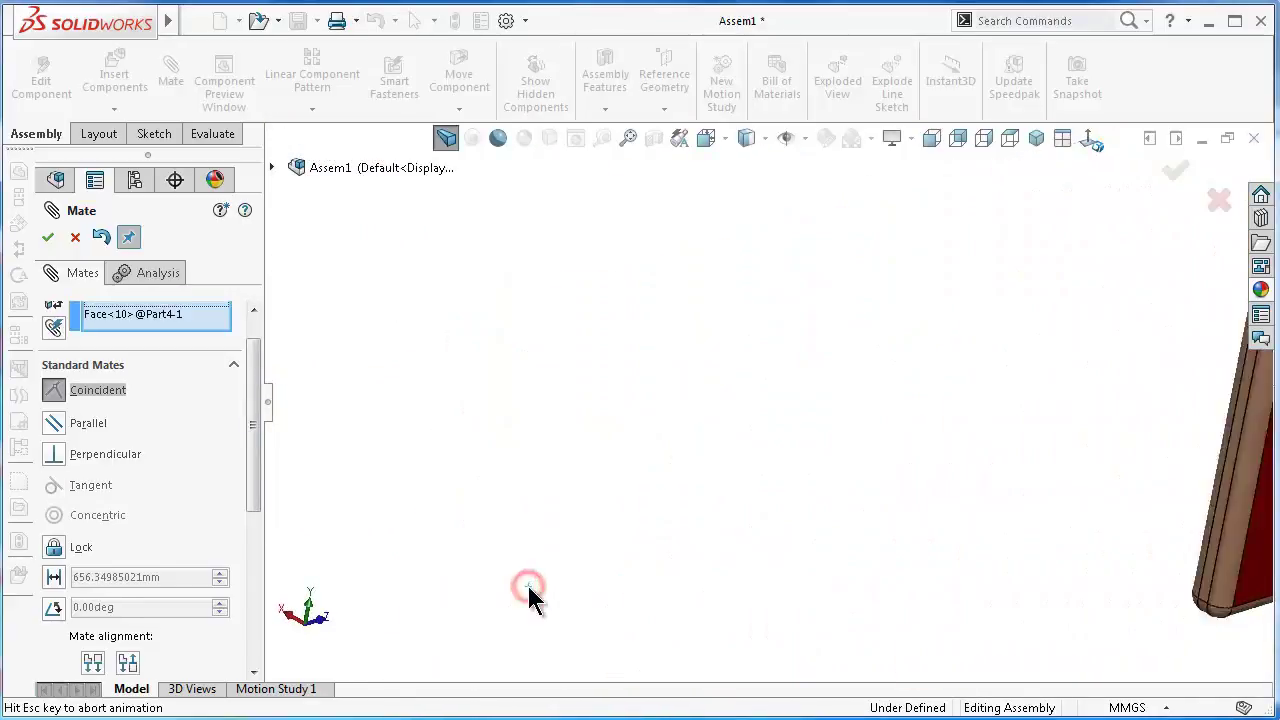
pyautogui.scroll(2, 800, 594)
pyautogui.scroll(2, 889, 557)
pyautogui.scroll(1, 894, 554)
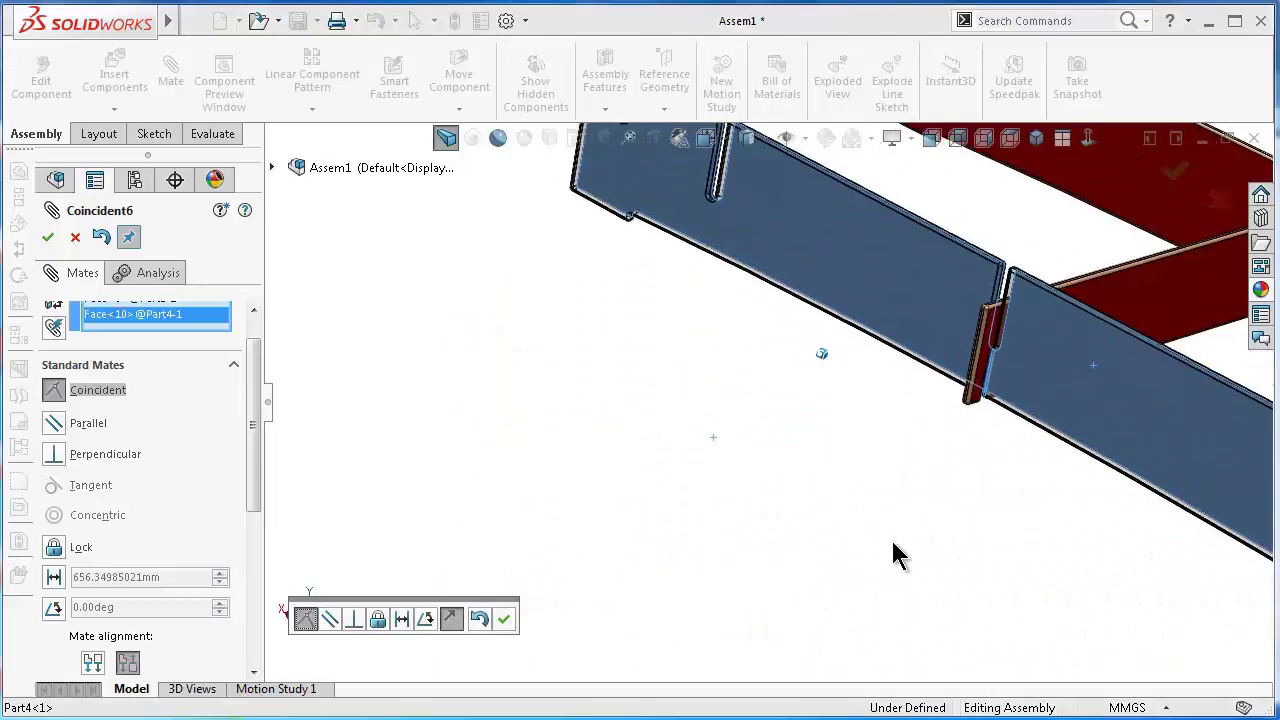
pyautogui.scroll(1, 815, 560)
pyautogui.click(503, 619)
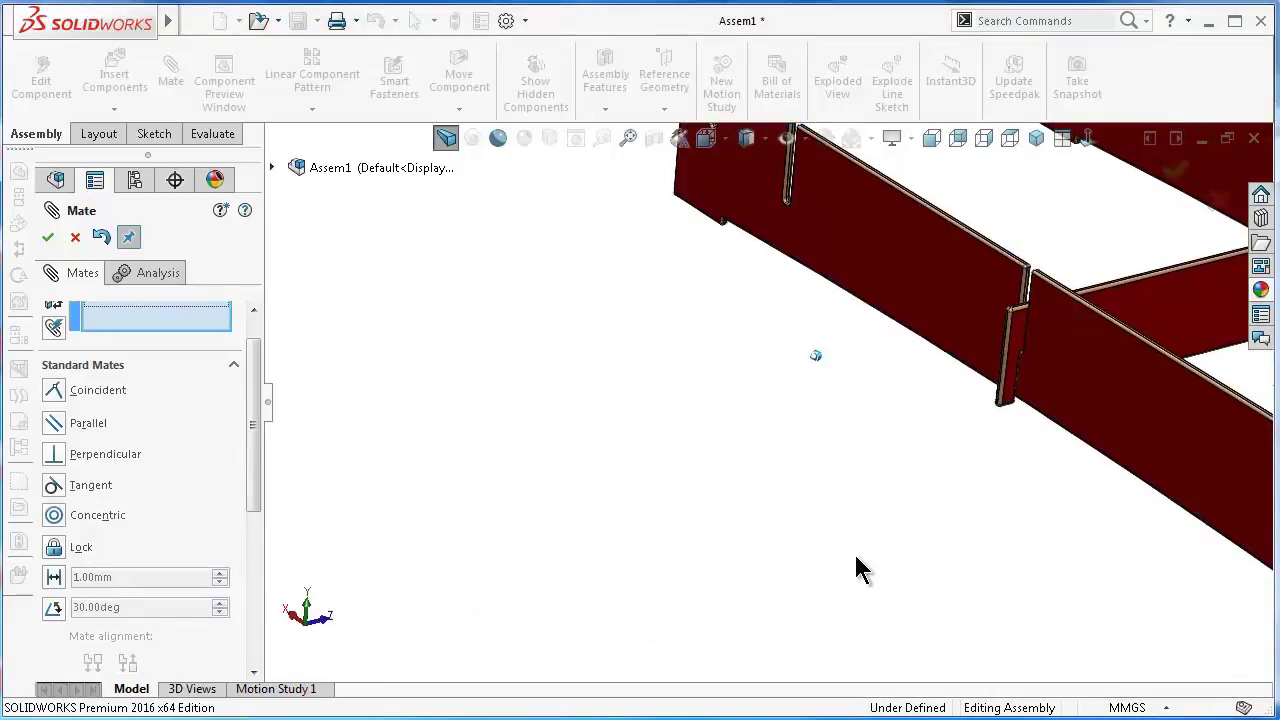
# Exit the Mate command and inspect the finished frame
pyautogui.moveTo(856, 560); pyautogui.dragTo(1052, 572, button='middle')
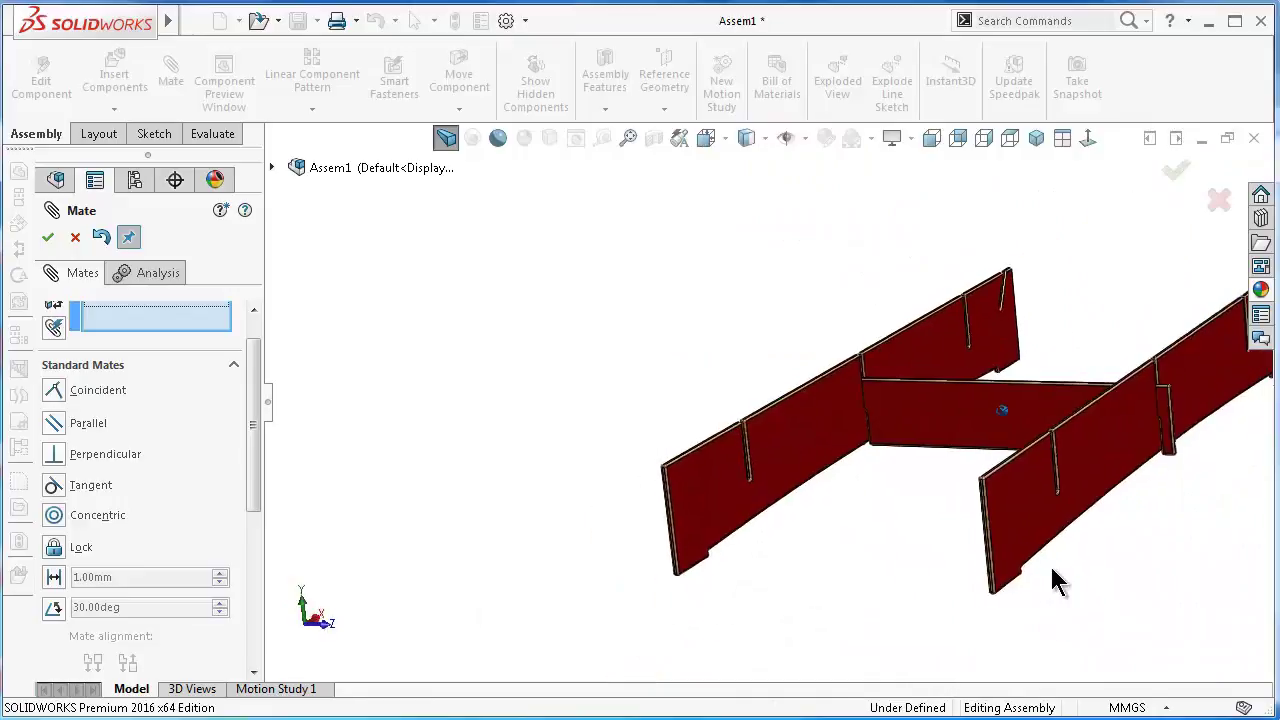
pyautogui.press('Left')
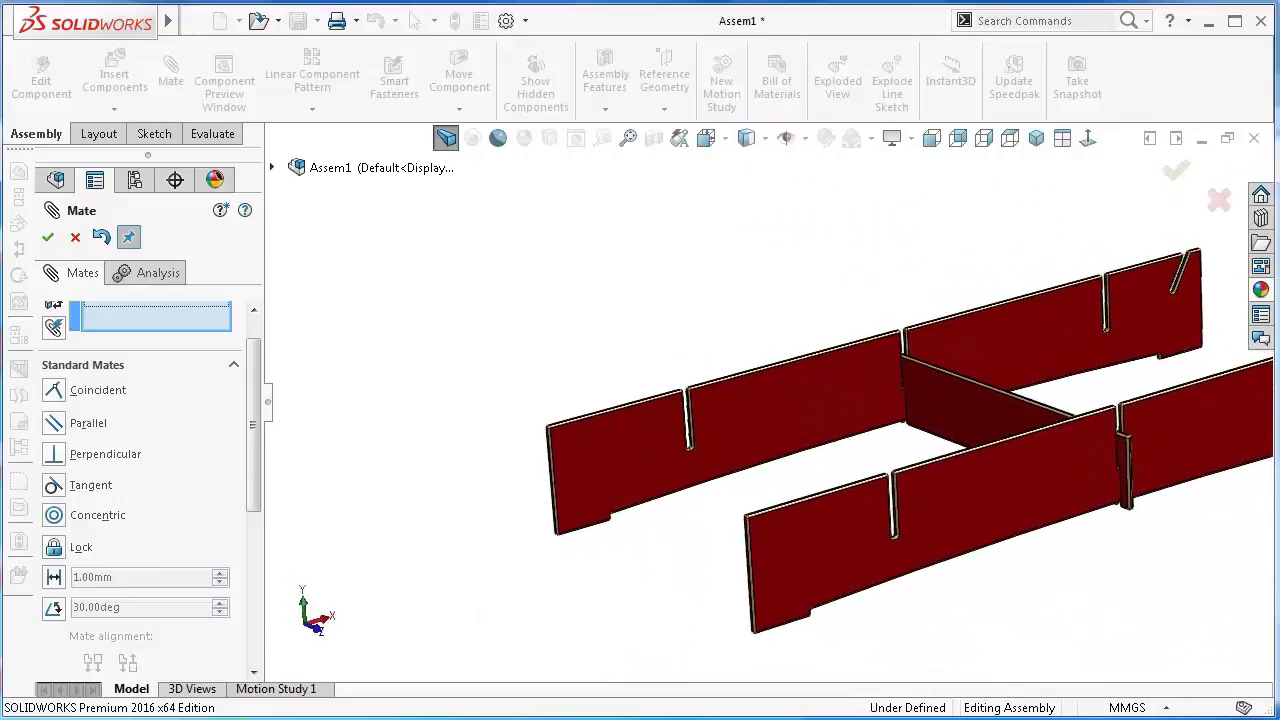
pyautogui.press('Escape')
pyautogui.moveTo(1080, 643)
pyautogui.mouseDown(button='middle')
pyautogui.moveTo(1074, 469)
pyautogui.moveTo(1078, 510)
pyautogui.mouseUp(button='middle')
# Edit the Part2<2> board in context, saving the assembly first
pyautogui.click(1078, 512)
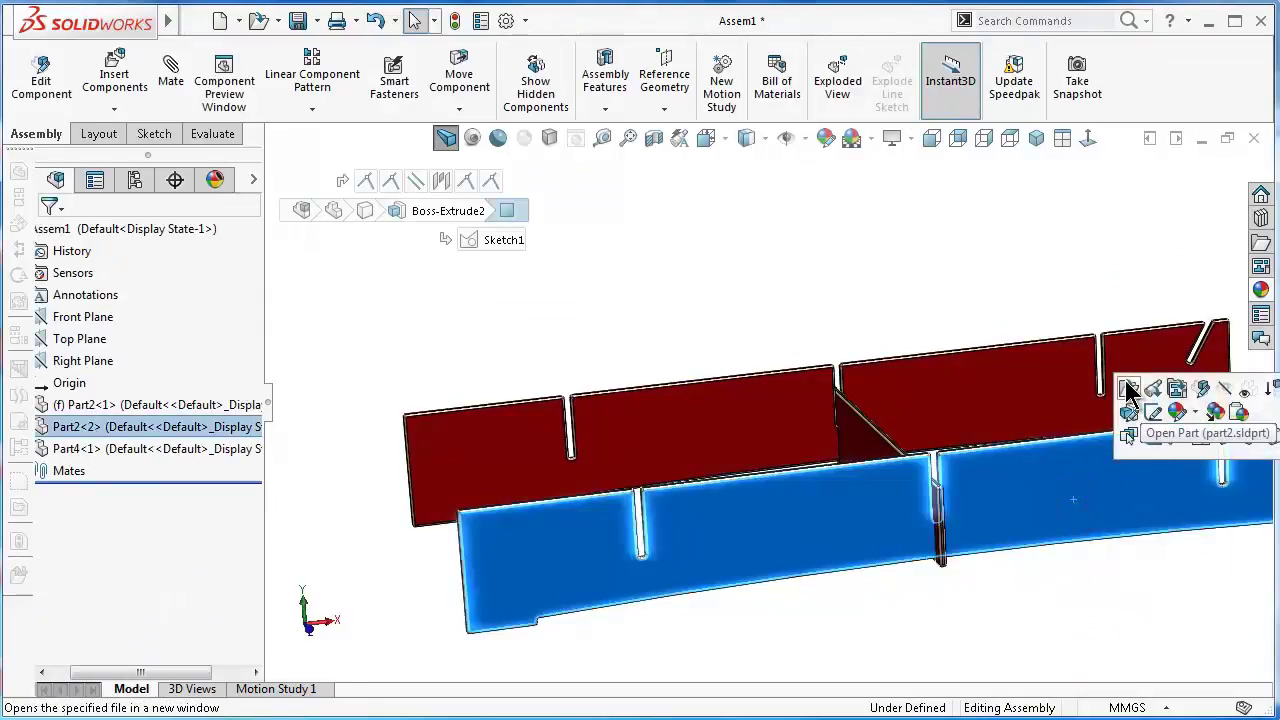
pyautogui.click(1203, 390)
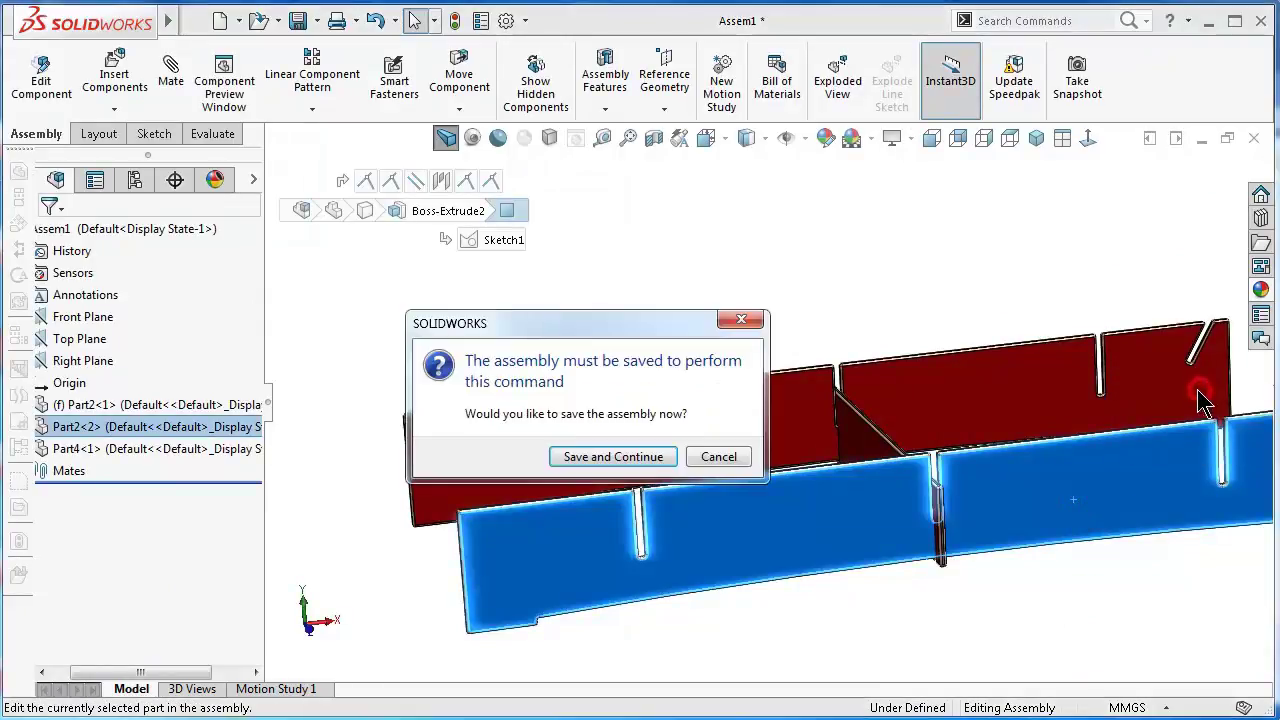
pyautogui.click(662, 457)
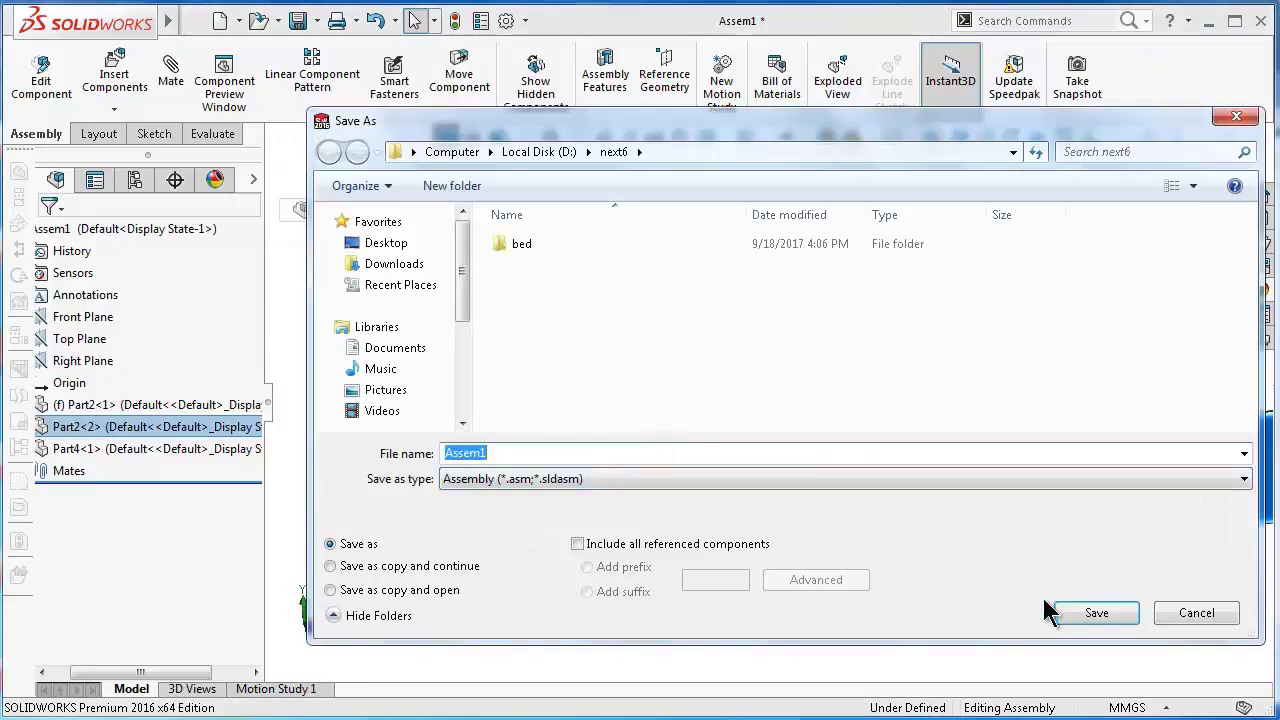
pyautogui.click(1097, 614)
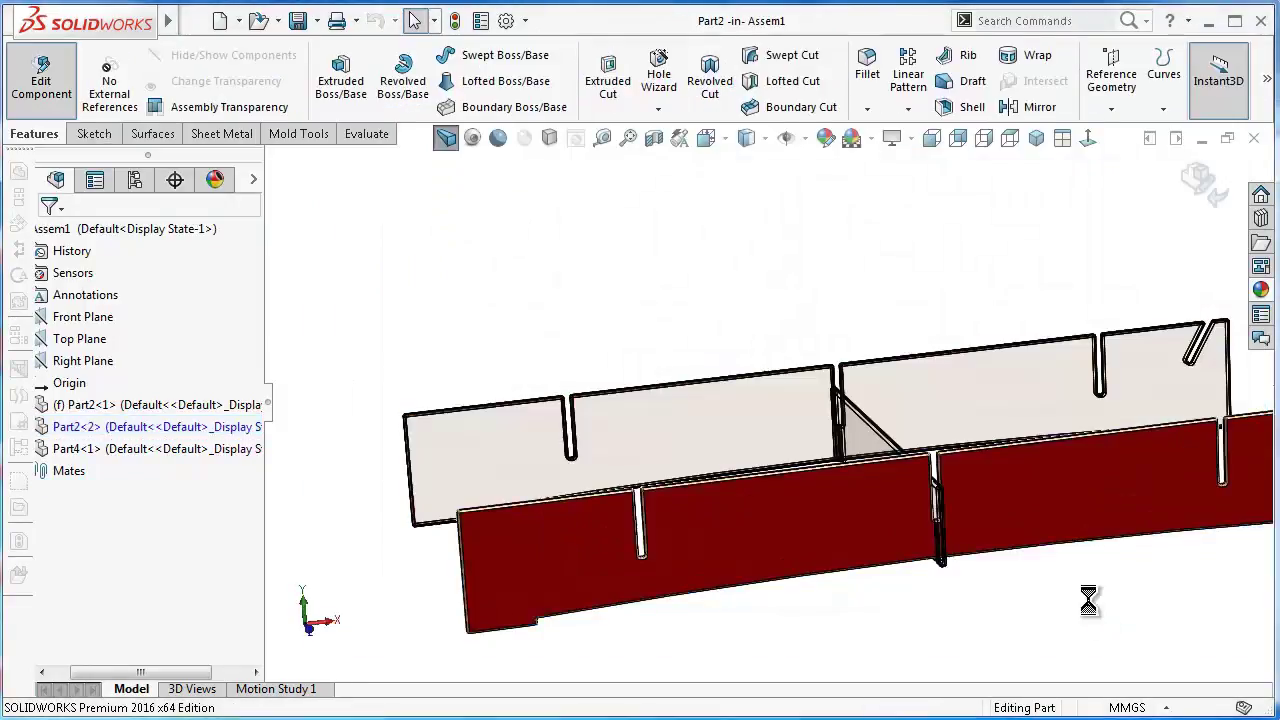
# Expand Part2<2> and Boss-Extrude2 in the tree and select Sketch1
pyautogui.moveTo(995, 590)
pyautogui.mouseDown(button='middle')
pyautogui.moveTo(780, 500)
pyautogui.moveTo(803, 386)
pyautogui.moveTo(900, 491)
pyautogui.moveTo(895, 580)
pyautogui.moveTo(890, 565)
pyautogui.moveTo(197, 560)
pyautogui.mouseUp(button='middle')
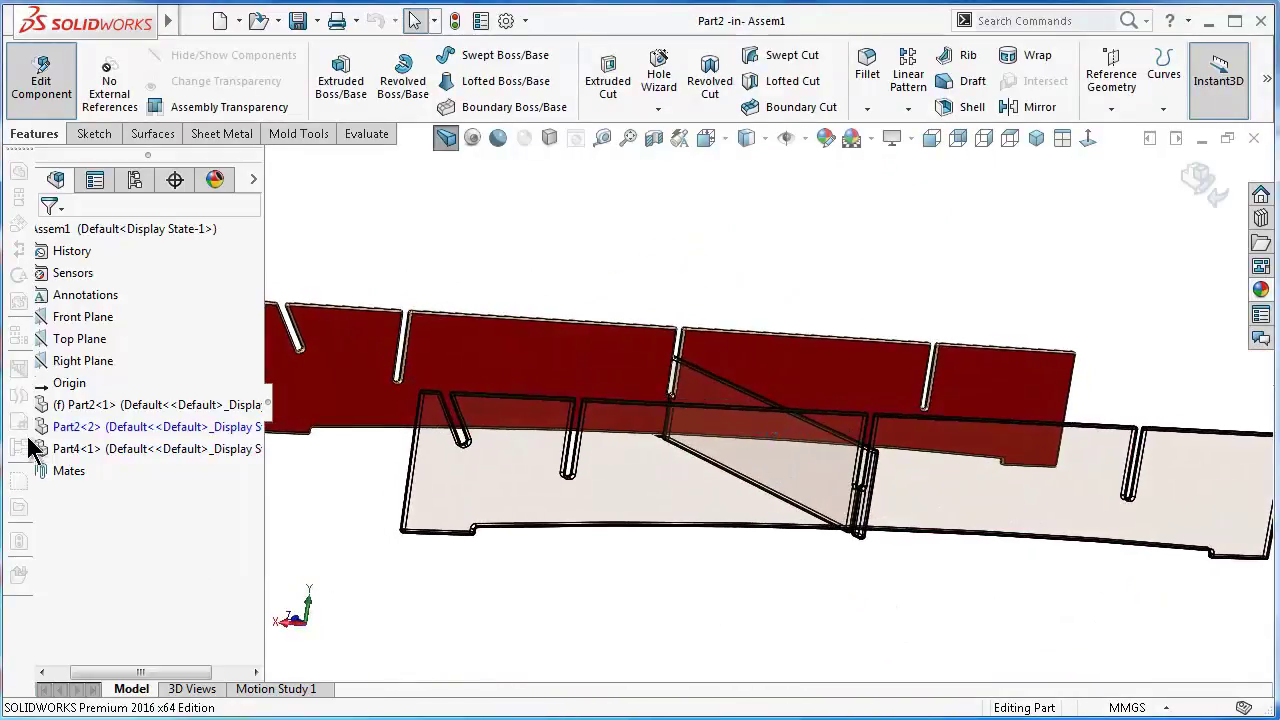
pyautogui.moveTo(83, 673); pyautogui.dragTo(53, 674)
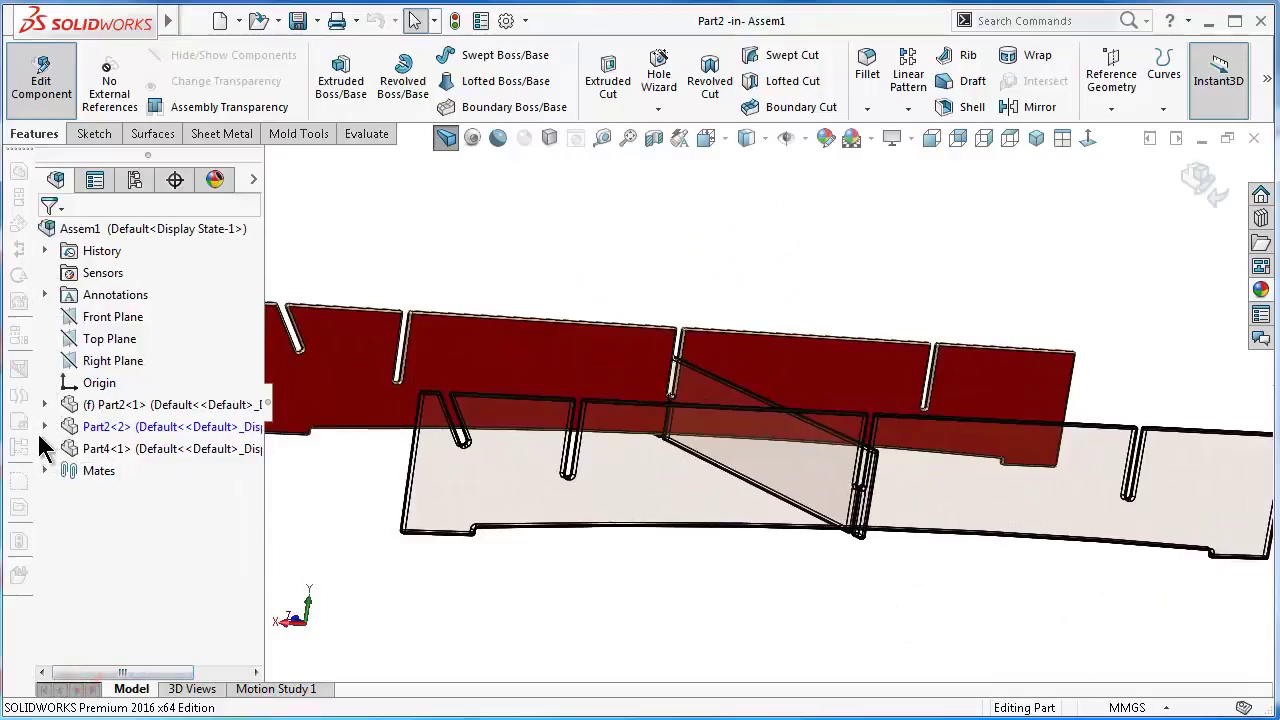
pyautogui.click(44, 426)
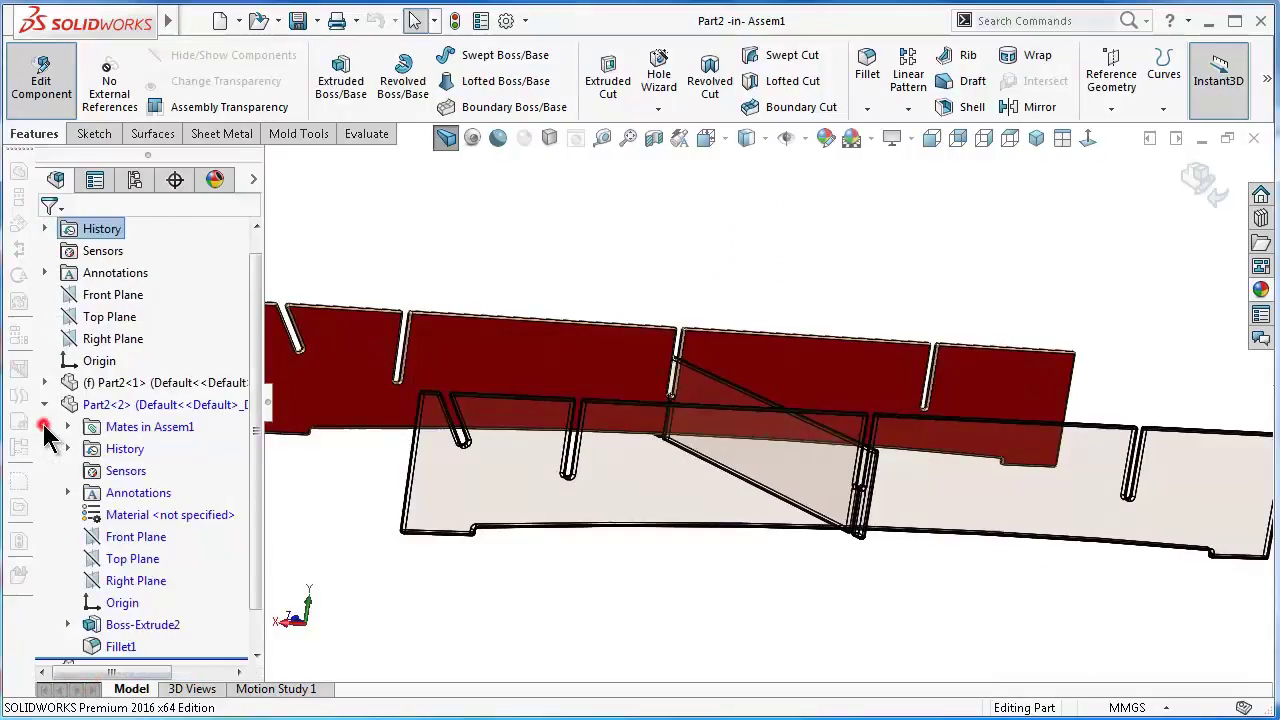
pyautogui.click(68, 625)
pyautogui.click(130, 646)
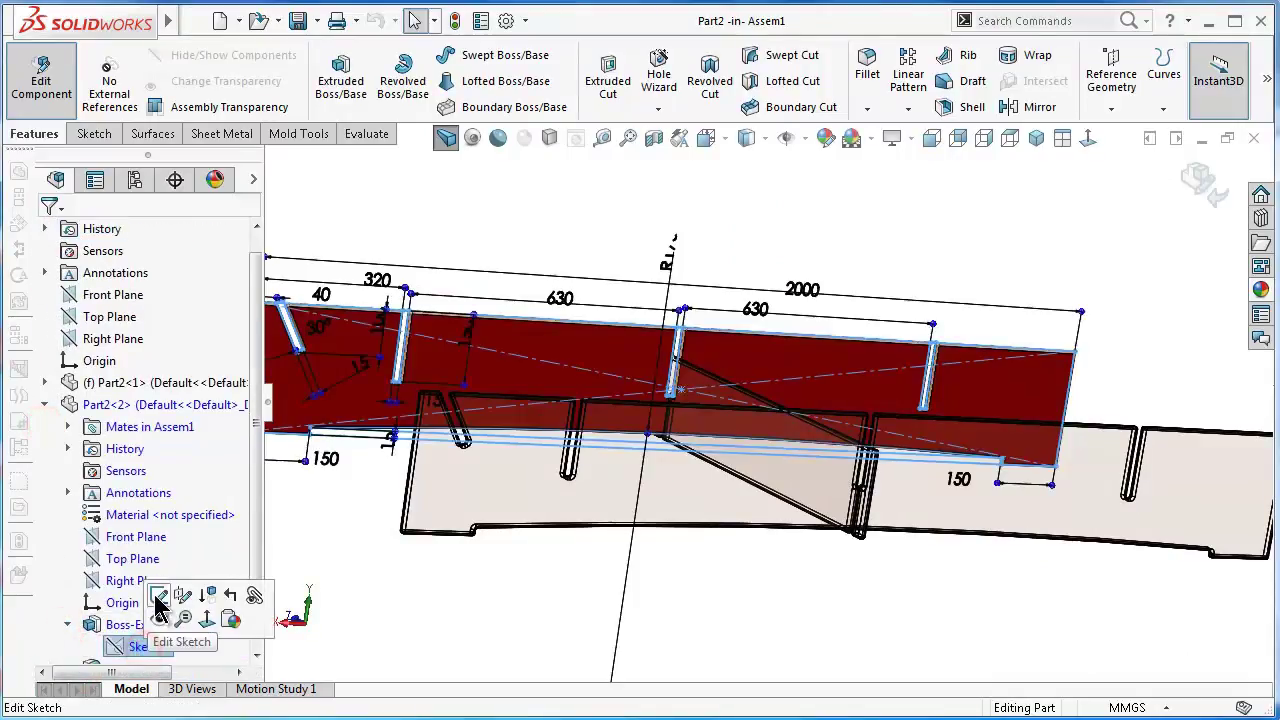
# Edit Sketch1 face-on and make the bottom horizontal line construction geometry
pyautogui.click(160, 597)
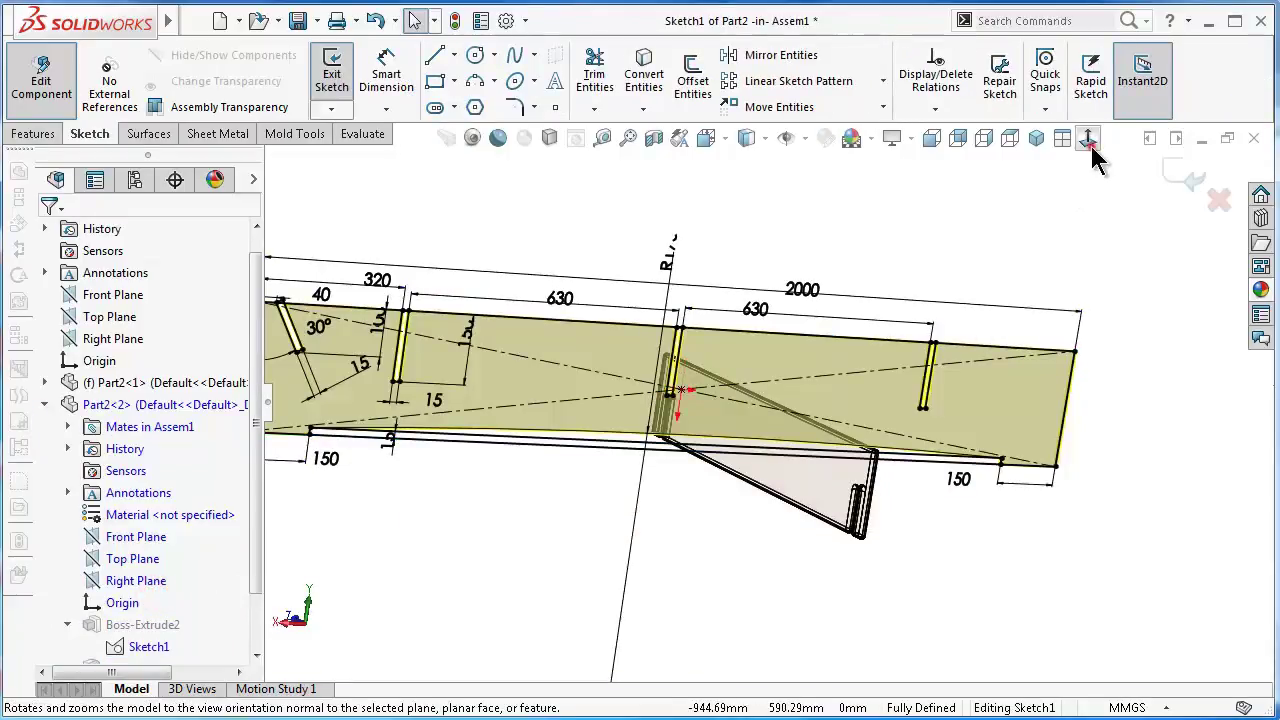
pyautogui.click(1088, 138)
pyautogui.scroll(-2, 794, 511)
pyautogui.scroll(-2, 820, 470)
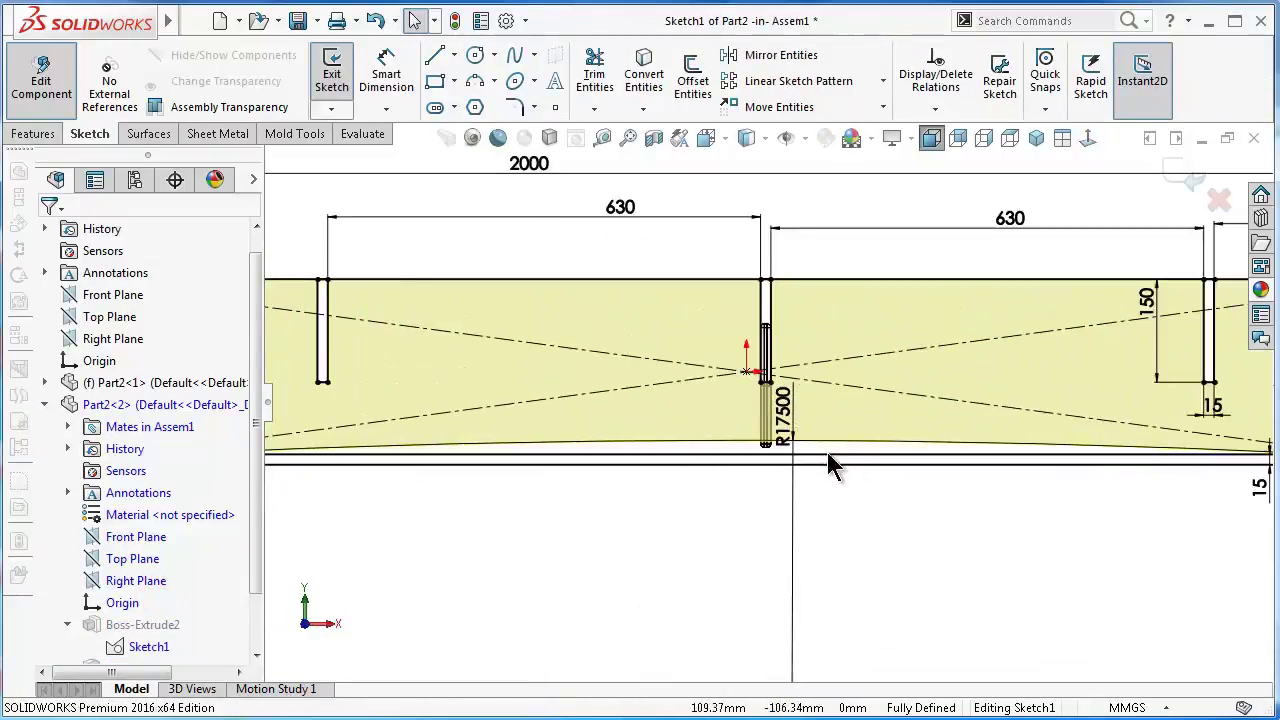
pyautogui.scroll(-1, 875, 476)
pyautogui.click(874, 446)
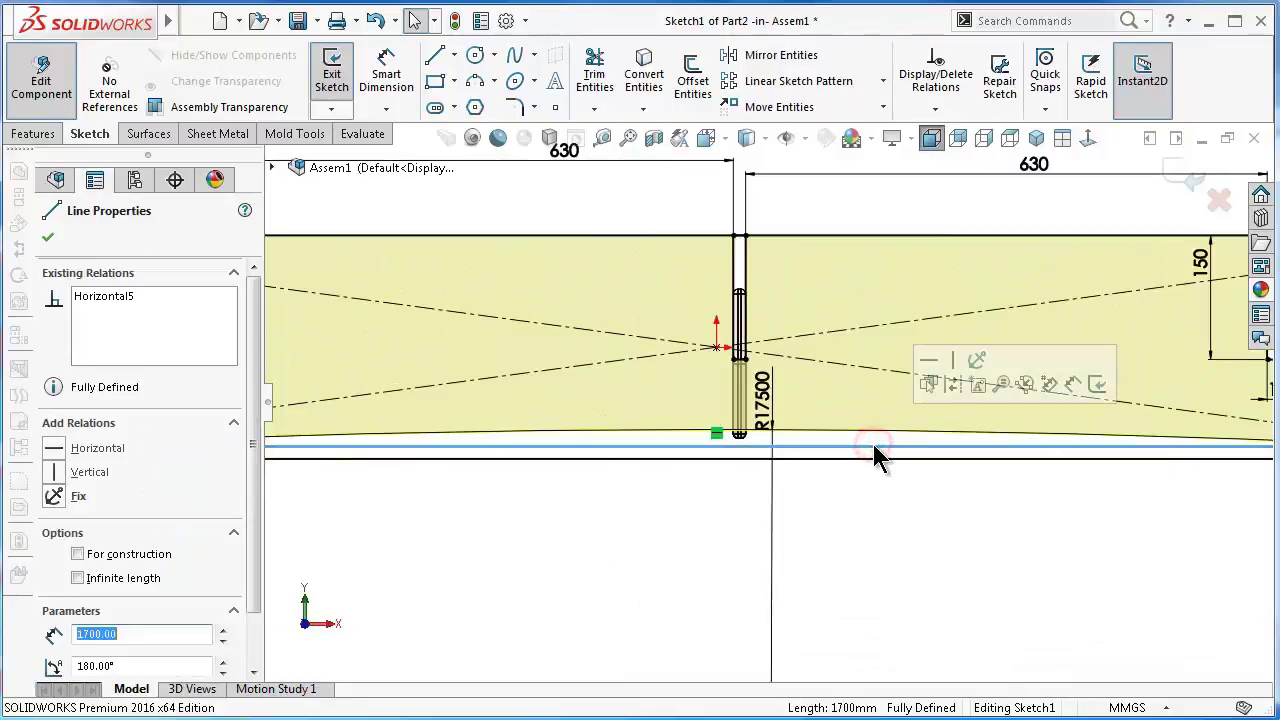
pyautogui.click(929, 385)
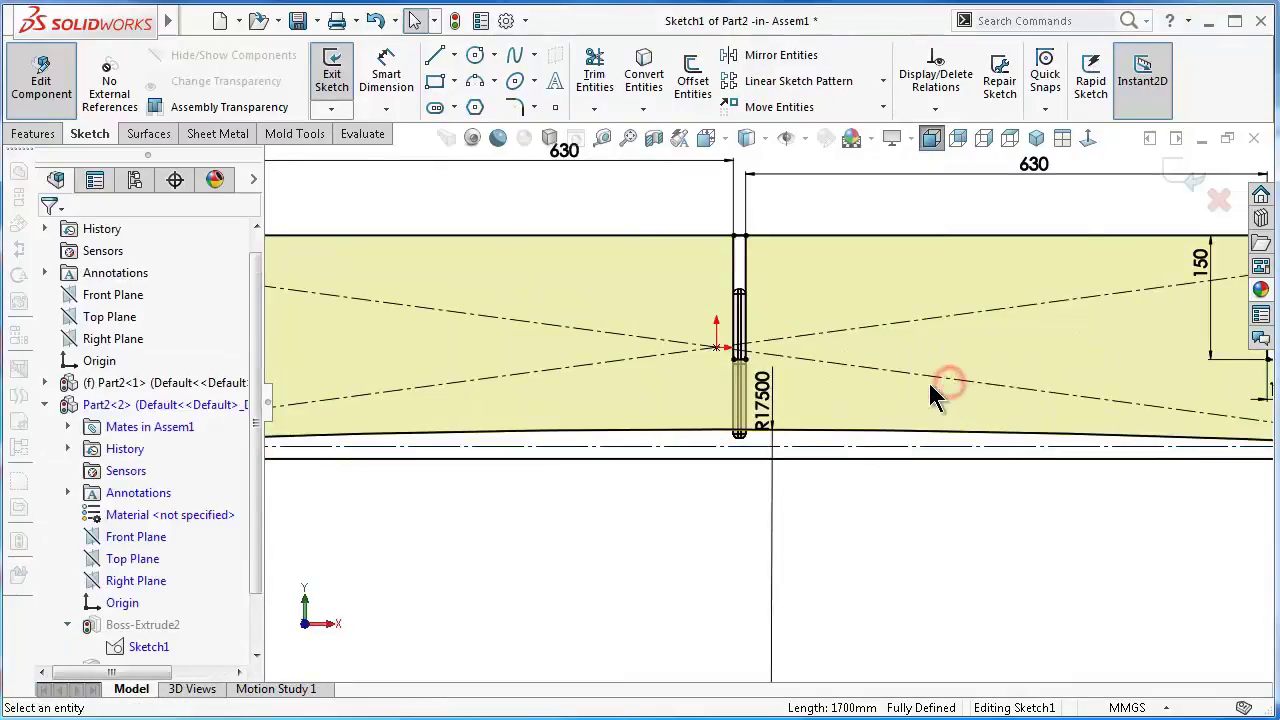
# Convert the R17500 bottom arc to construction geometry and exit the sketch
pyautogui.scroll(1, 527, 457)
pyautogui.scroll(1, 531, 461)
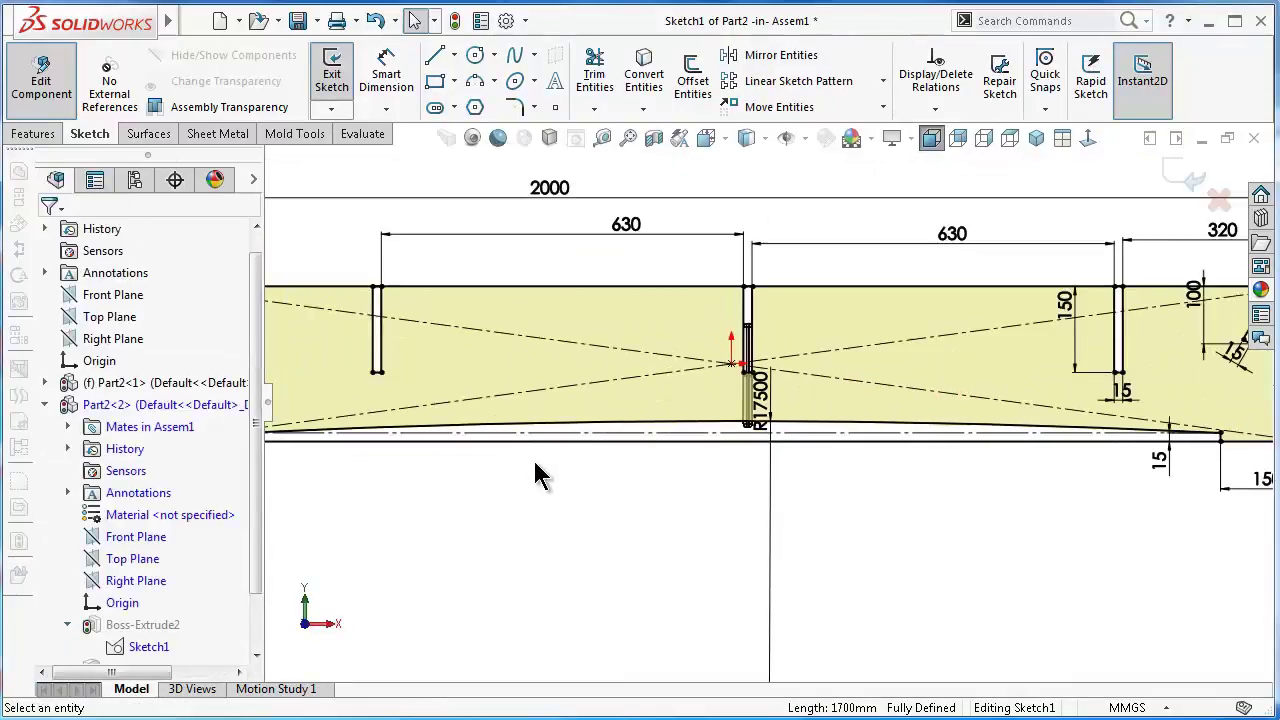
pyautogui.scroll(1, 545, 443)
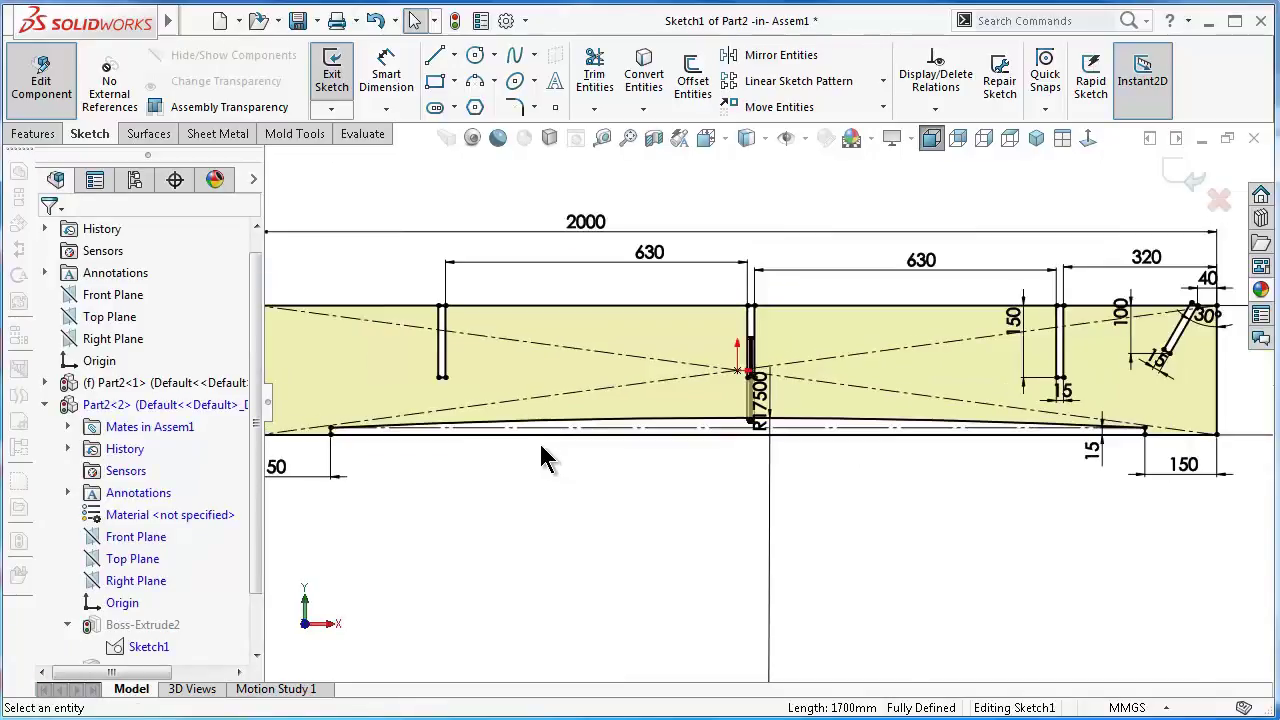
pyautogui.scroll(-1, 450, 436)
pyautogui.scroll(-1, 441, 426)
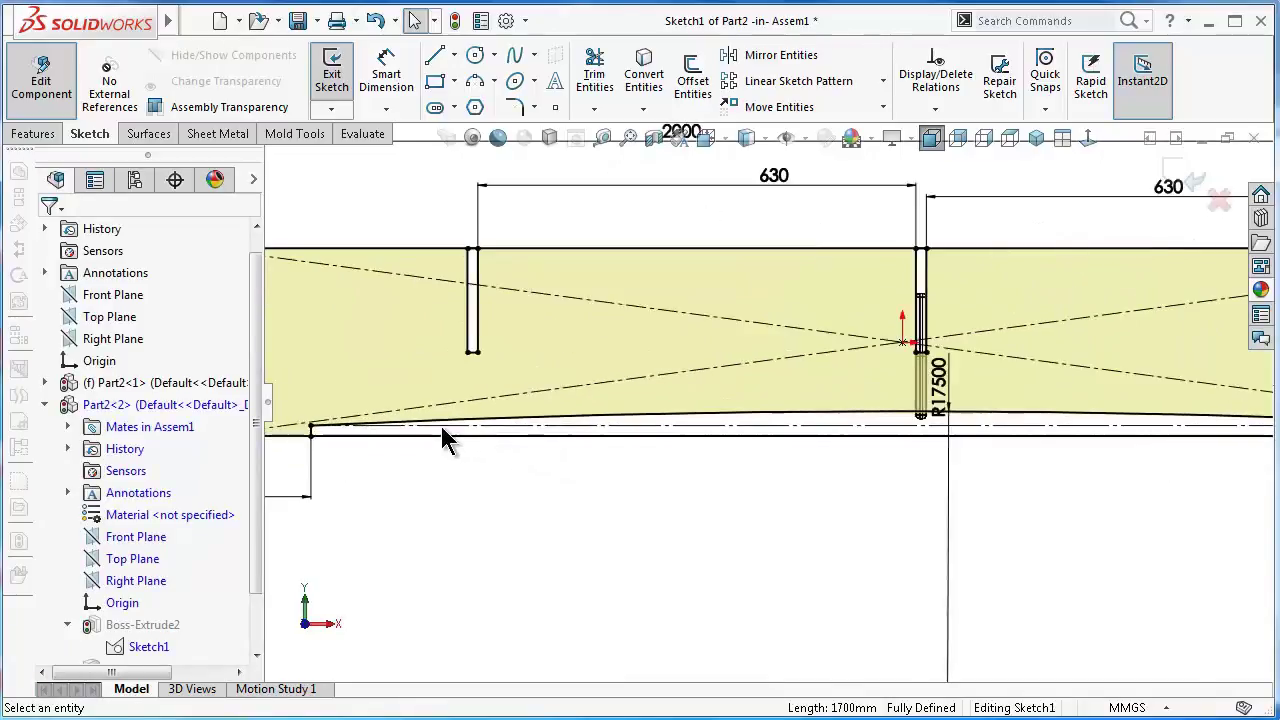
pyautogui.click(794, 427)
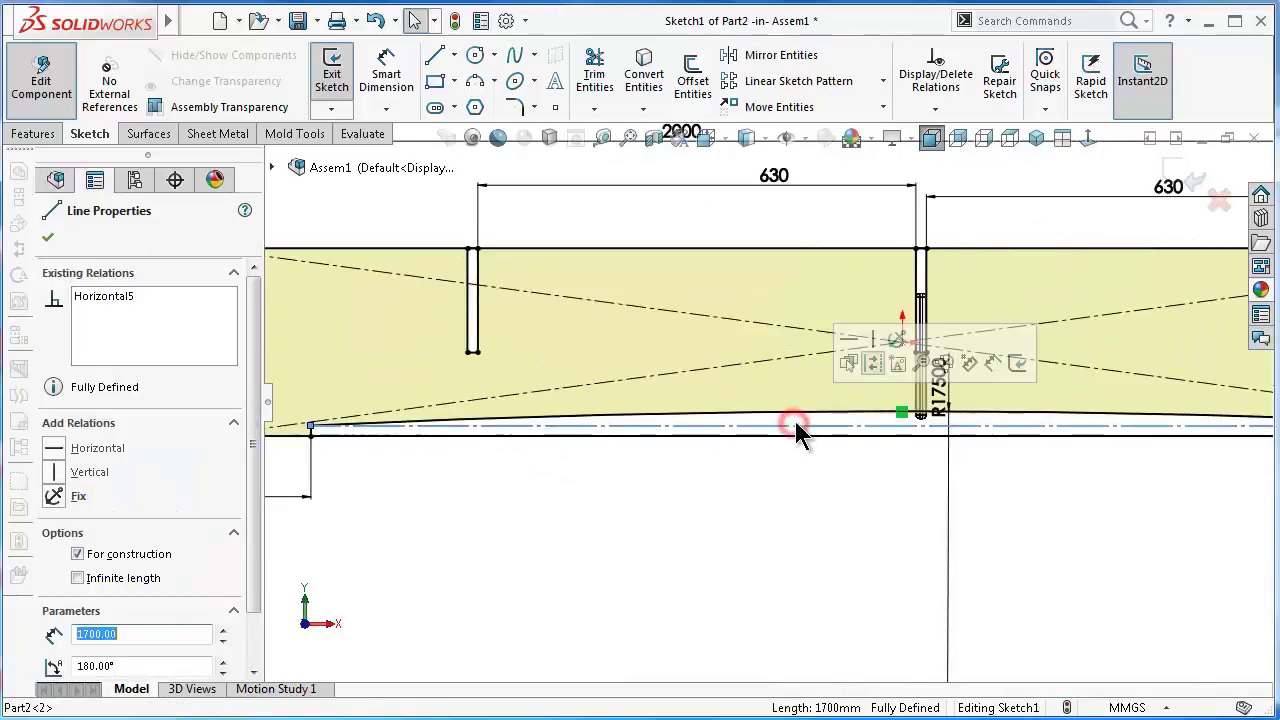
pyautogui.click(862, 366)
pyautogui.click(858, 410)
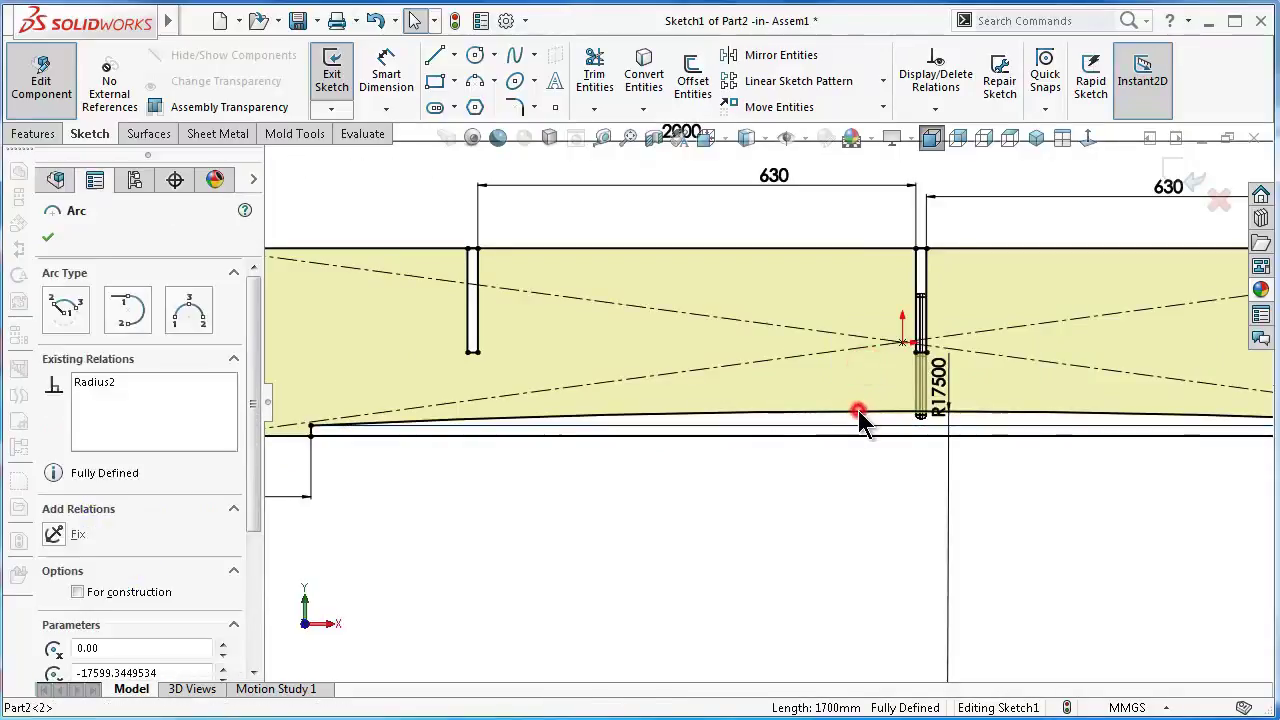
pyautogui.click(938, 350)
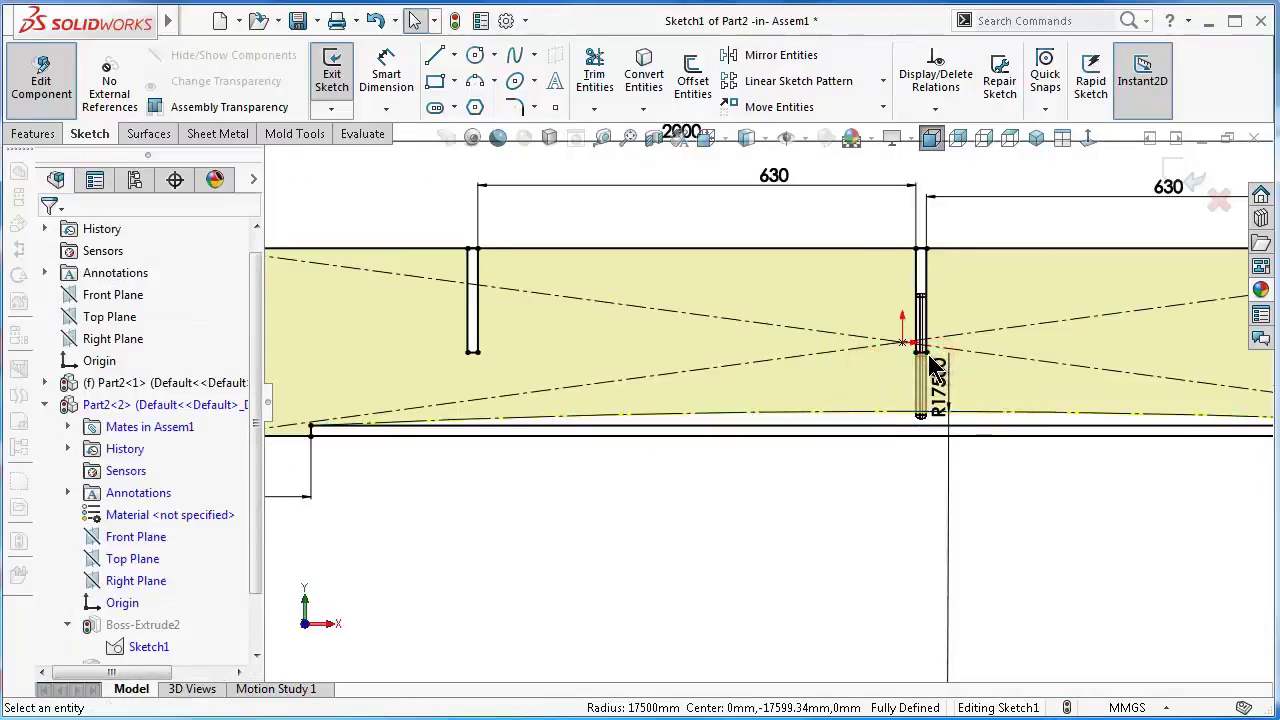
pyautogui.click(1182, 176)
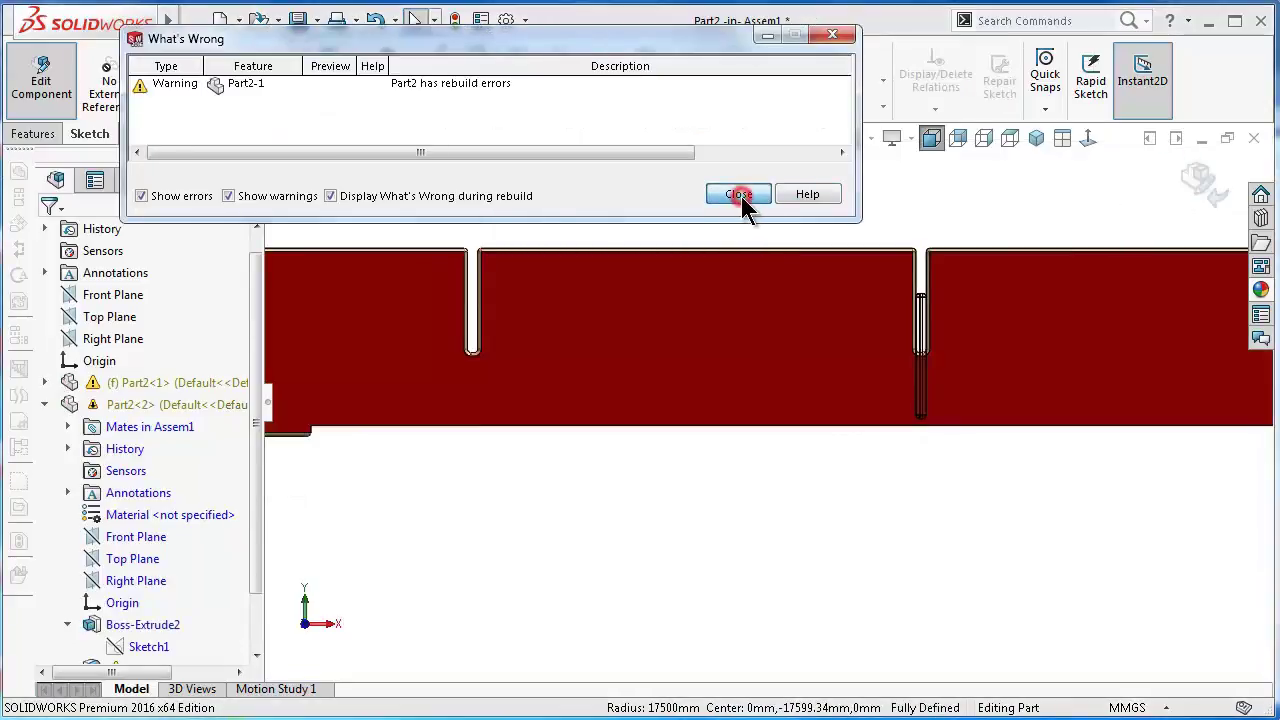
# Dismiss the rebuild warning and delete Fillet1's missing face reference
pyautogui.click(738, 194)
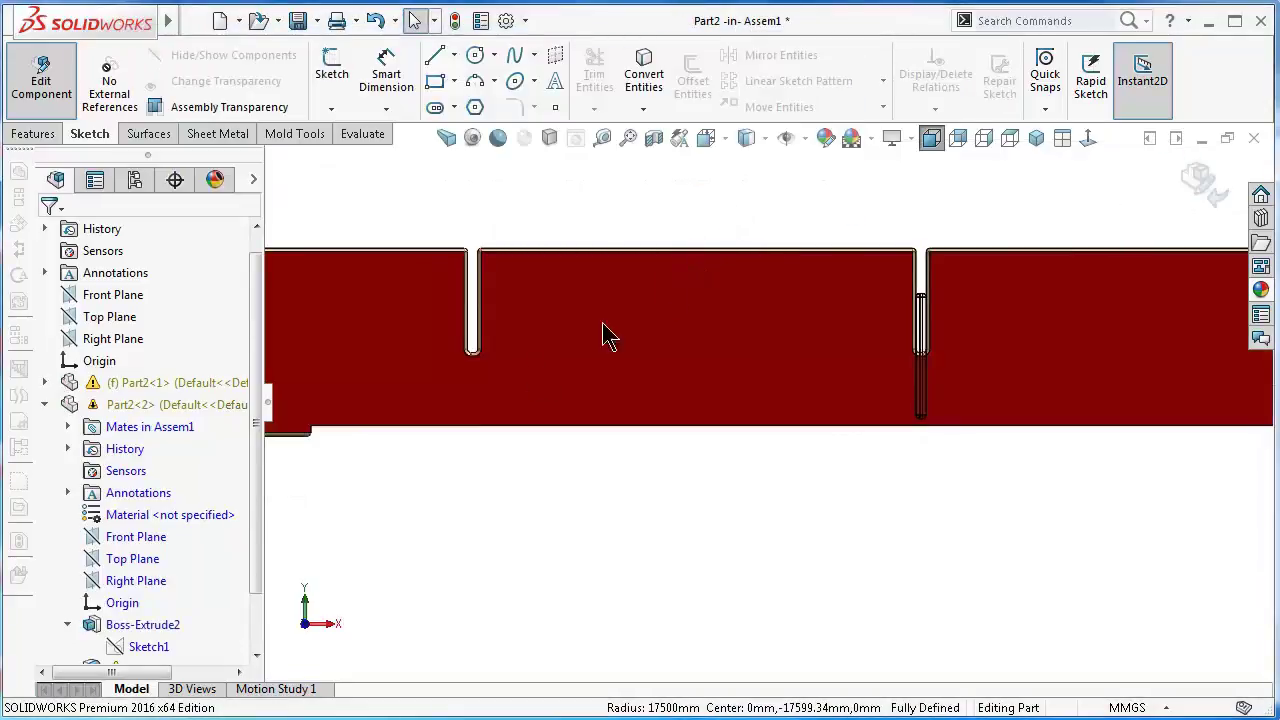
pyautogui.moveTo(251, 507)
pyautogui.mouseDown()
pyautogui.moveTo(251, 535)
pyautogui.moveTo(135, 610)
pyautogui.mouseUp()
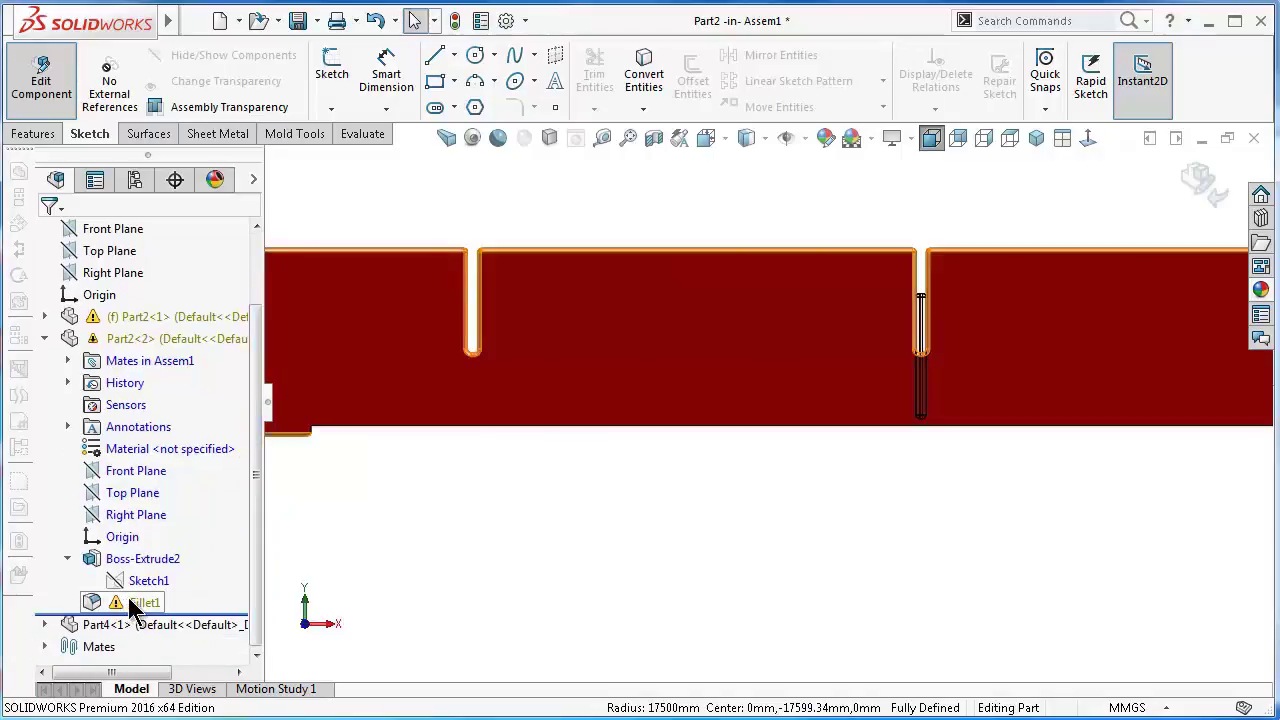
pyautogui.click(136, 603)
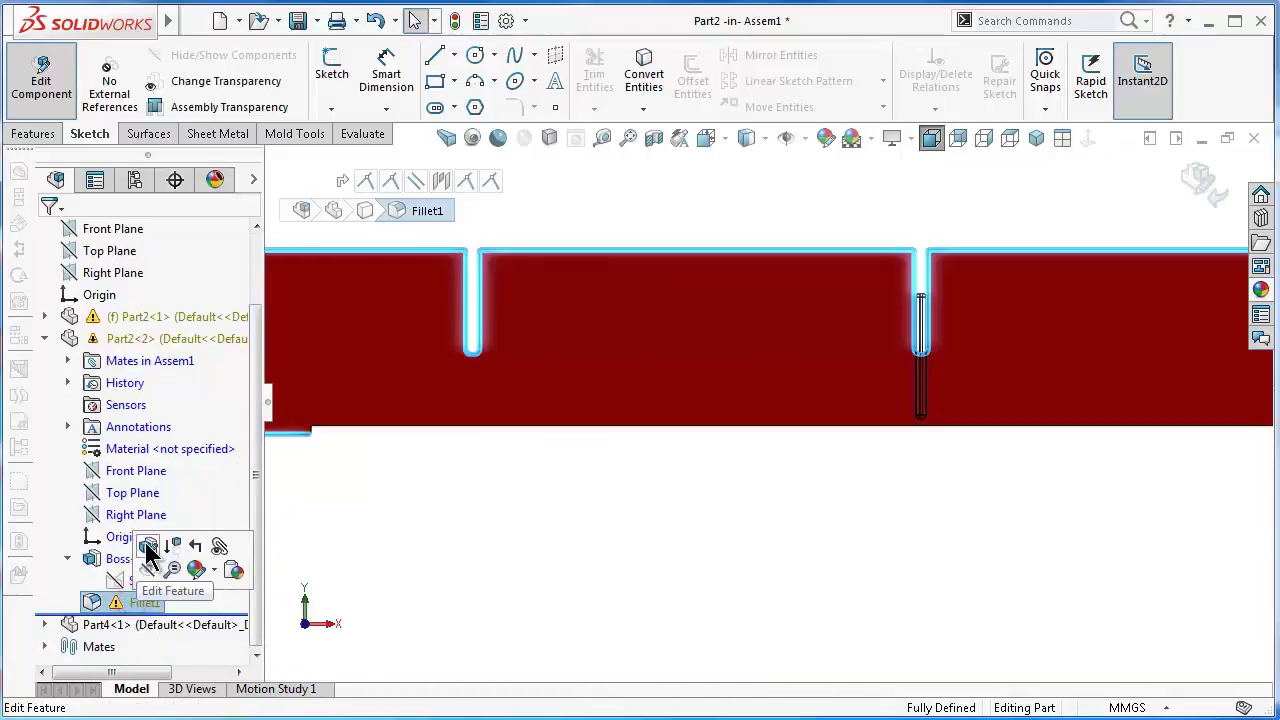
pyautogui.click(146, 556)
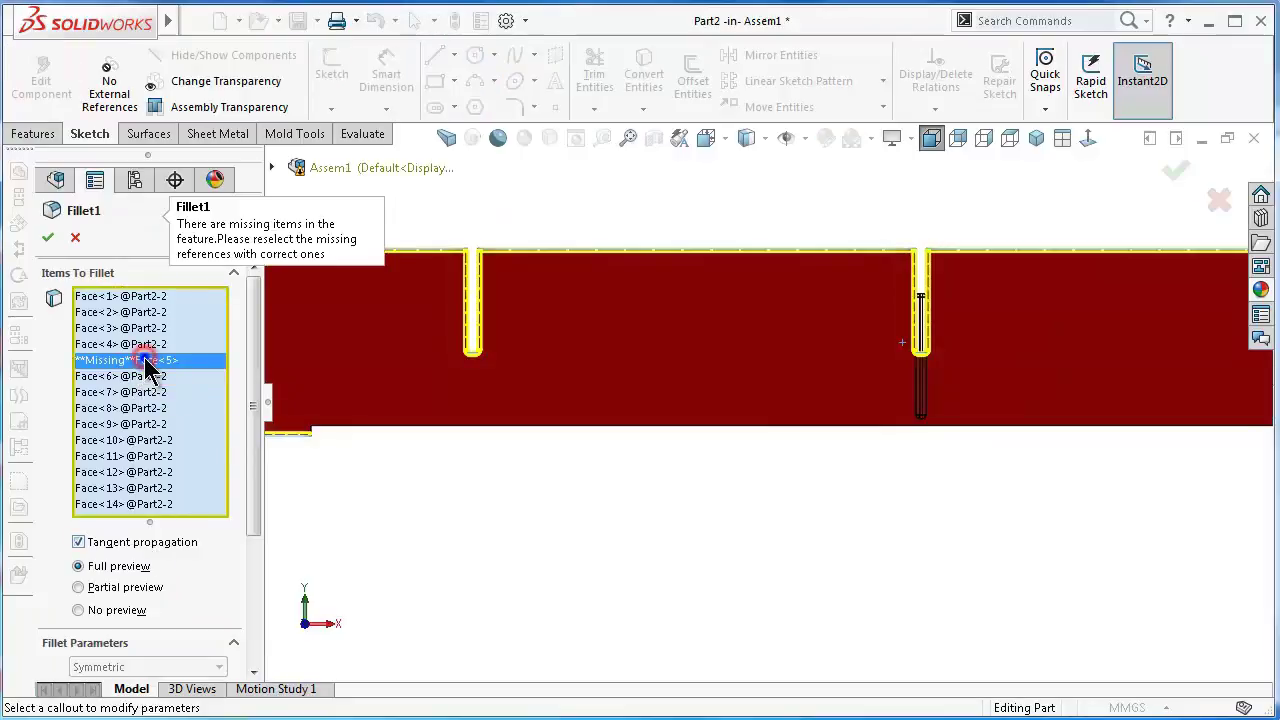
pyautogui.rightClick(147, 366)
pyautogui.click(186, 397)
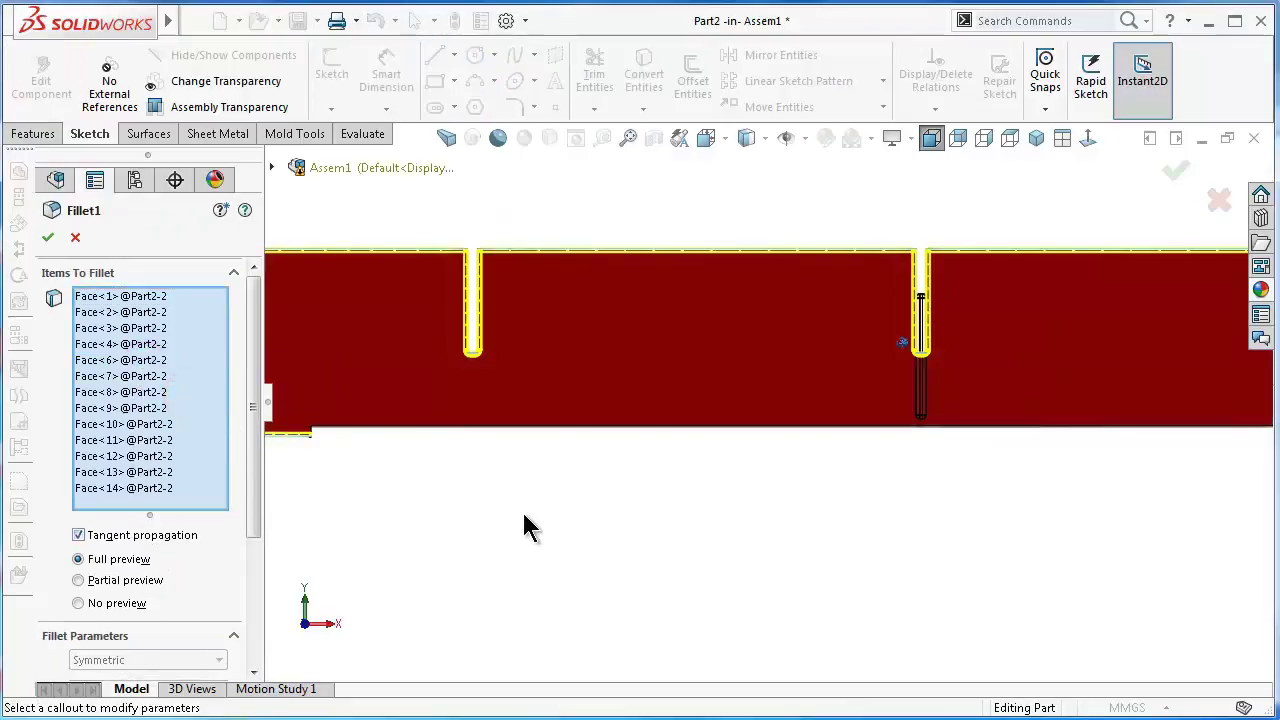
# Add the board's bottom edge face to Fillet1 with a 5.5 mm radius
pyautogui.moveTo(530, 530)
pyautogui.mouseDown(button='middle')
pyautogui.moveTo(517, 523)
pyautogui.moveTo(543, 500)
pyautogui.moveTo(614, 606)
pyautogui.moveTo(601, 588)
pyautogui.mouseUp(button='middle')
pyautogui.click(619, 603)
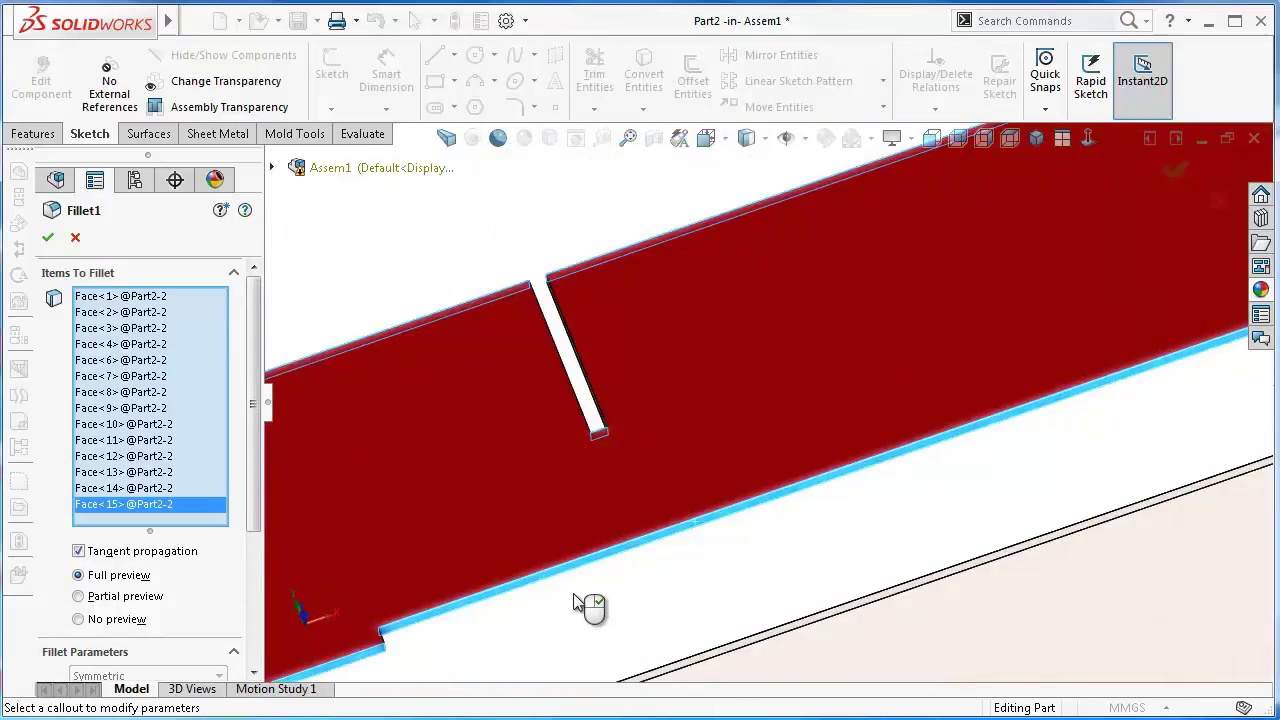
pyautogui.scroll(-3, 259, 527)
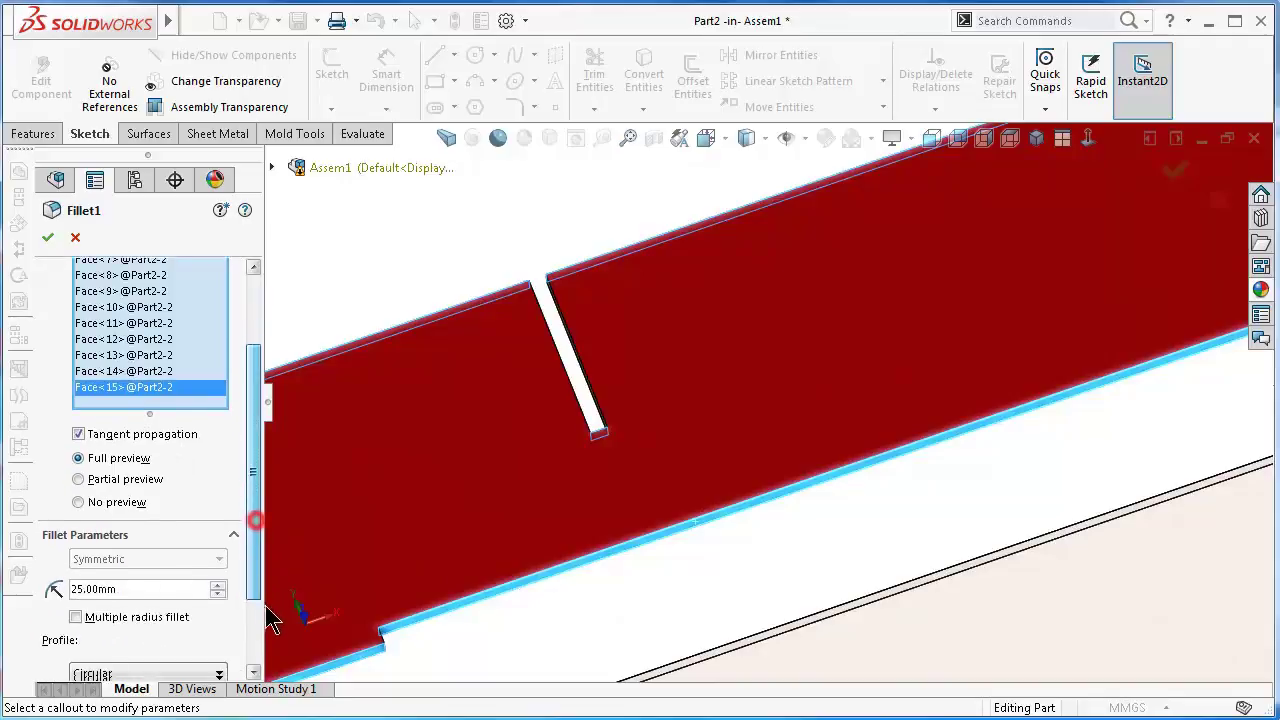
pyautogui.scroll(-1, 264, 605)
pyautogui.moveTo(117, 553); pyautogui.dragTo(57, 550)
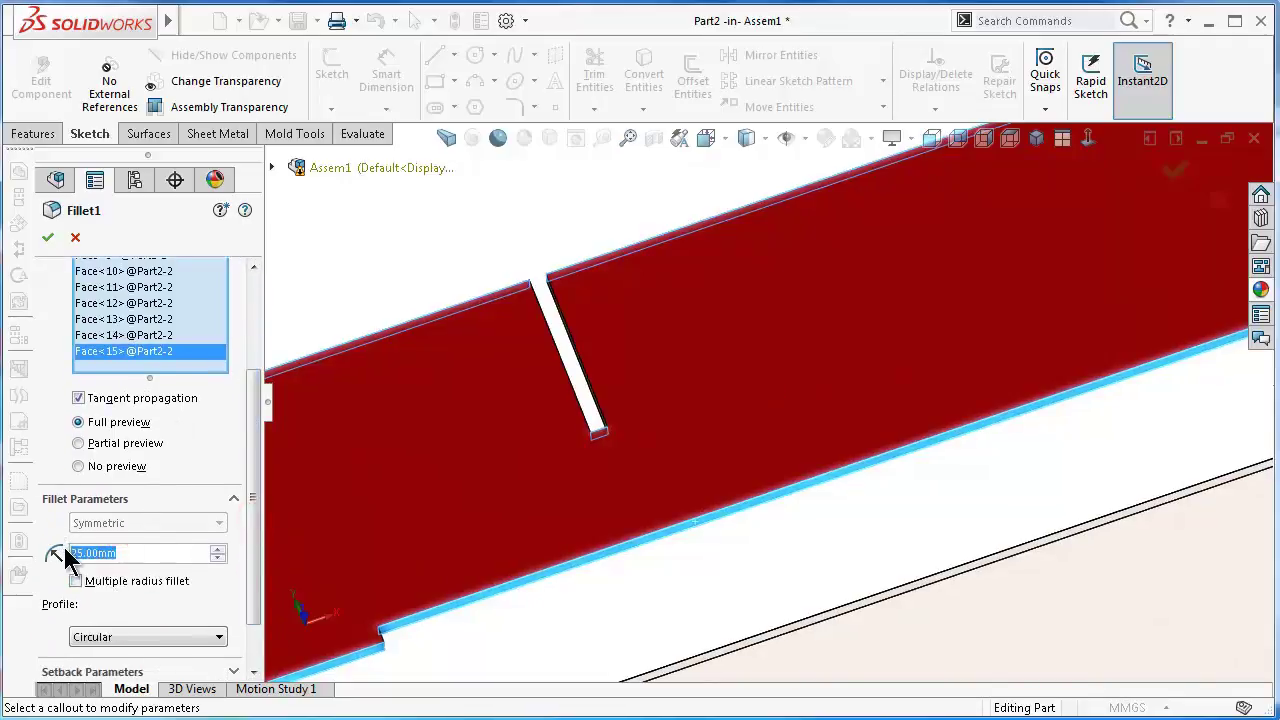
pyautogui.write('5.5')
pyautogui.press('Return')
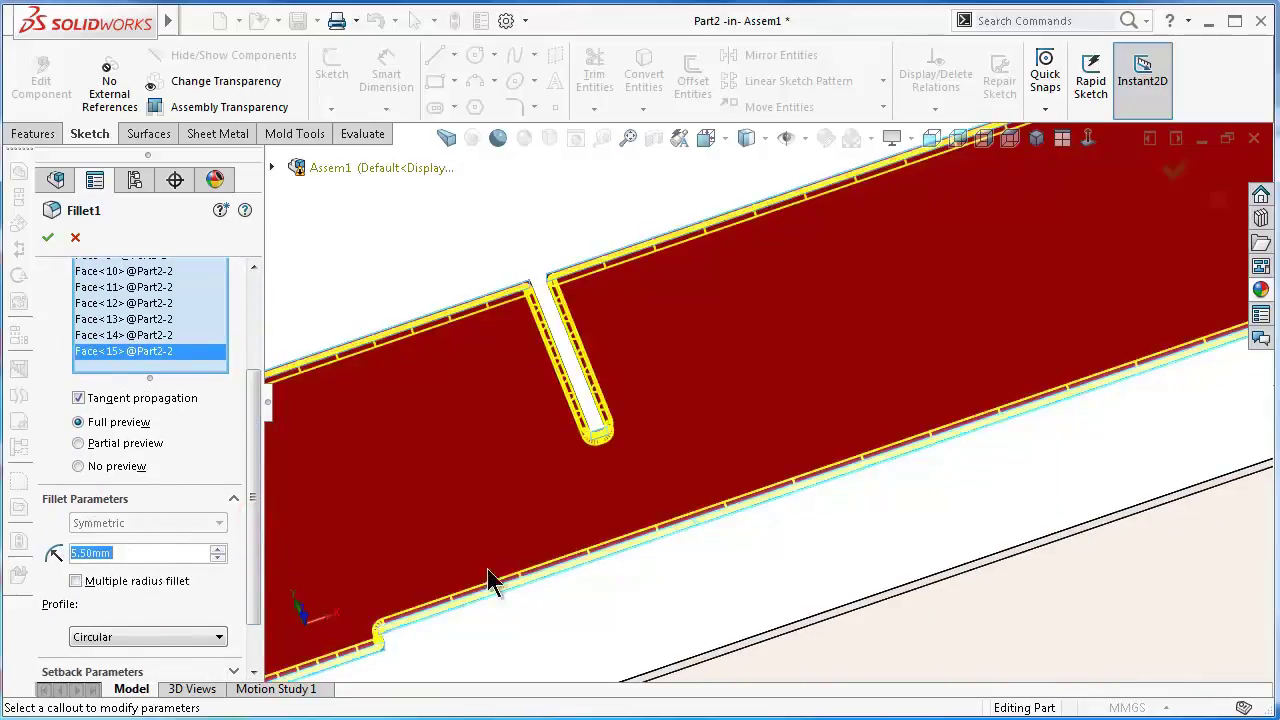
pyautogui.scroll(2, 674, 563)
pyautogui.moveTo(674, 563); pyautogui.dragTo(1036, 333, button='middle')
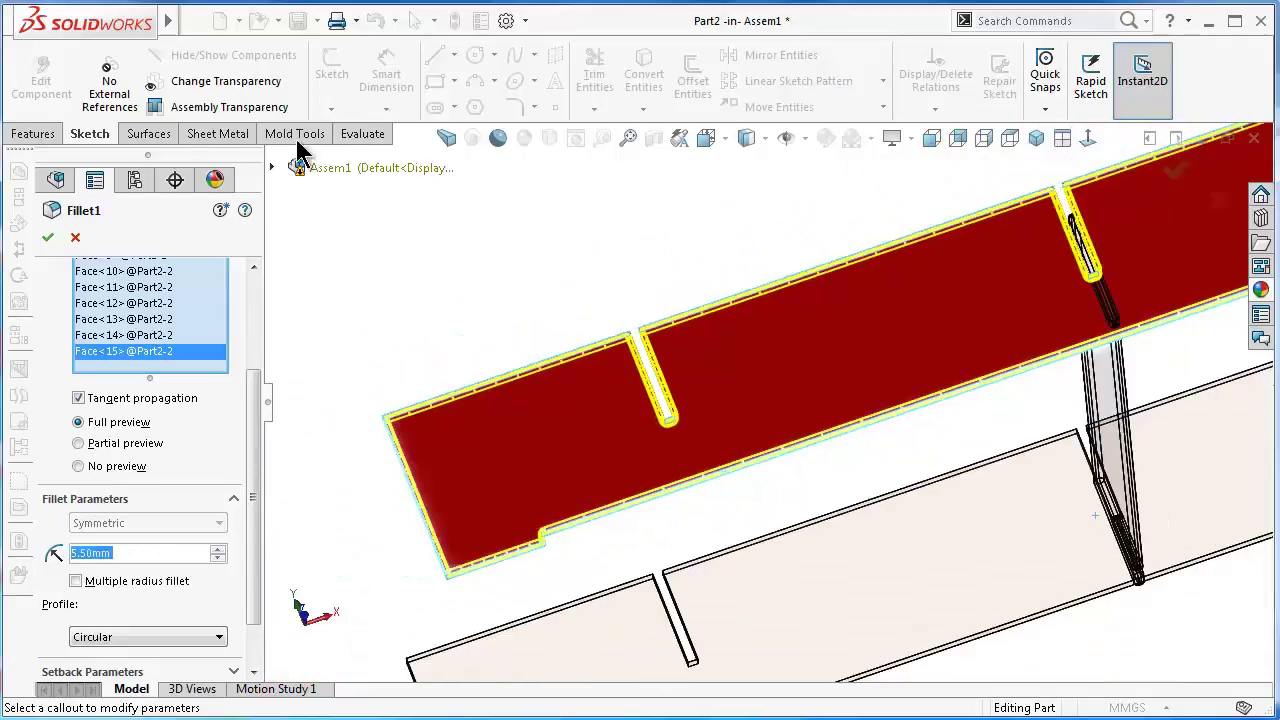
pyautogui.click(50, 238)
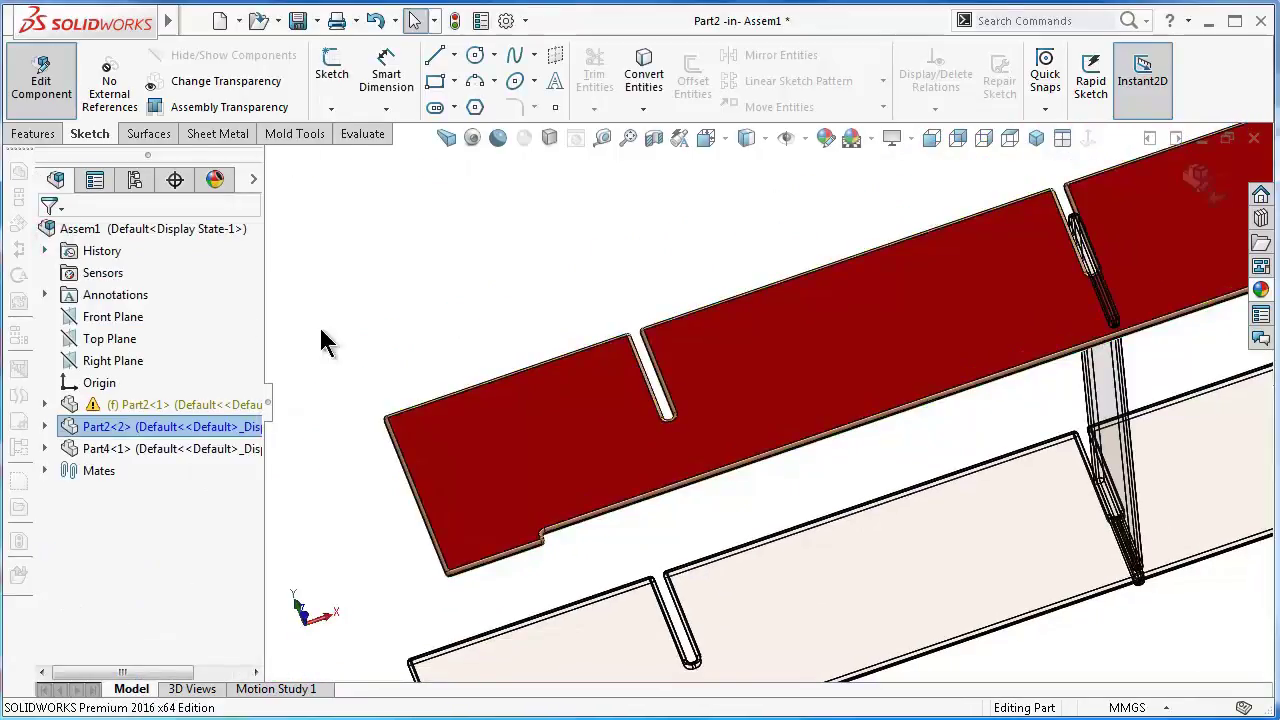
# Return to the assembly from Part2, Save All documents, and rebuild without warnings
pyautogui.scroll(2, 760, 357)
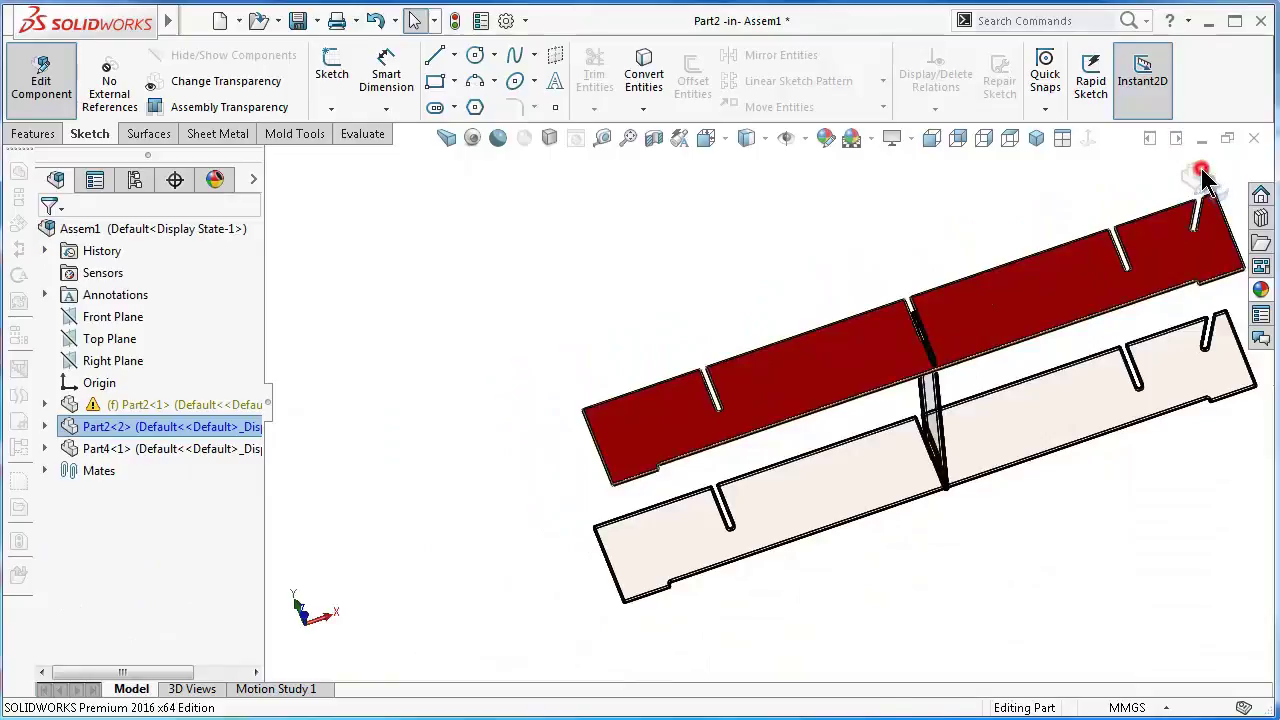
pyautogui.click(1201, 172)
pyautogui.click(297, 22)
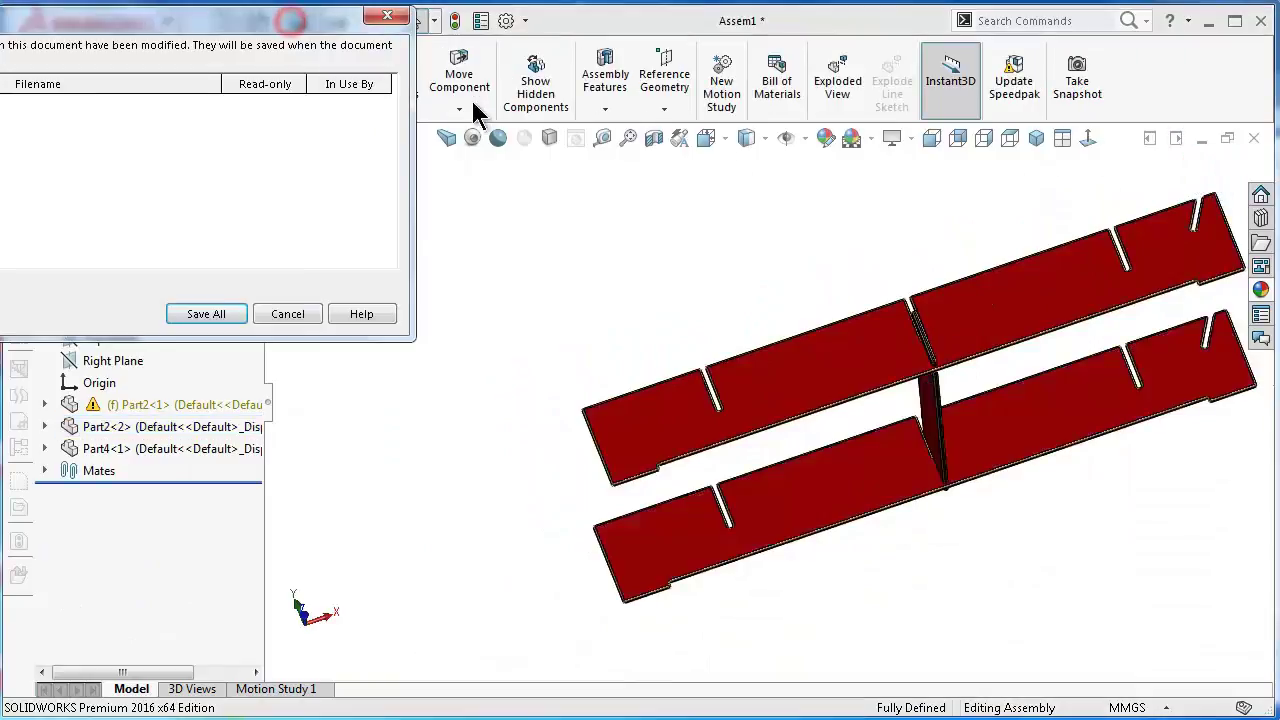
pyautogui.click(206, 314)
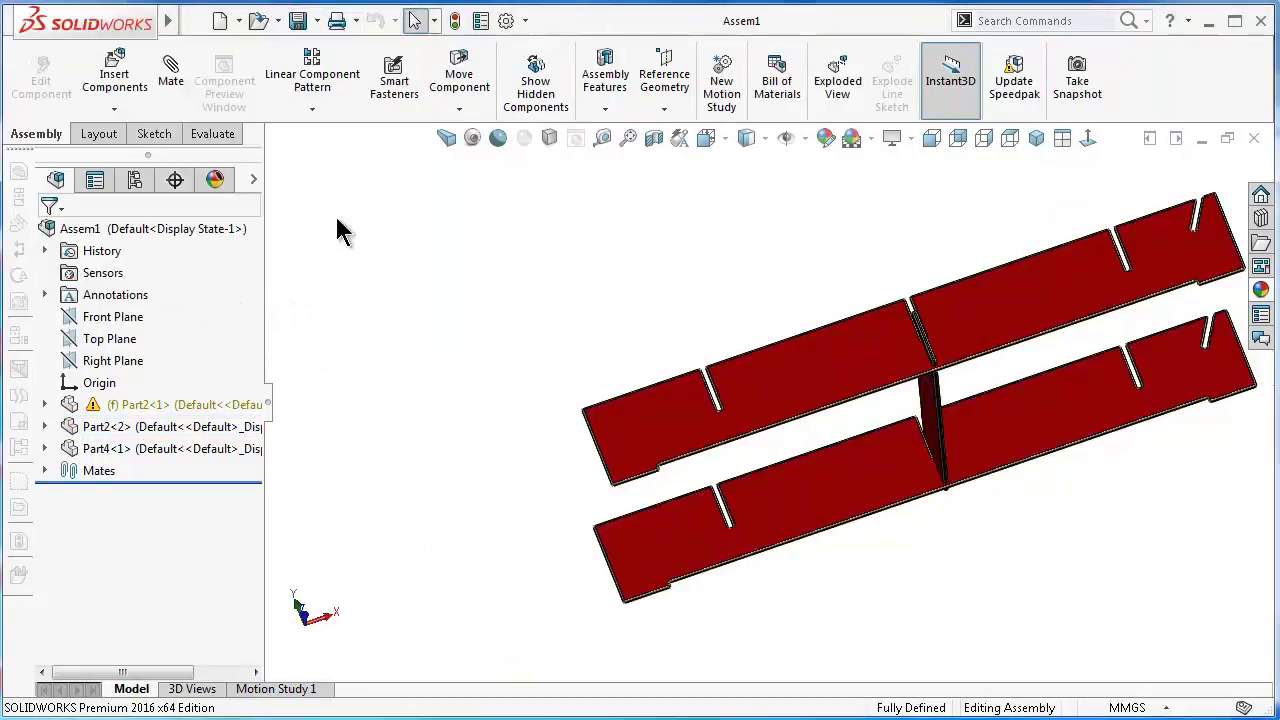
pyautogui.click(458, 22)
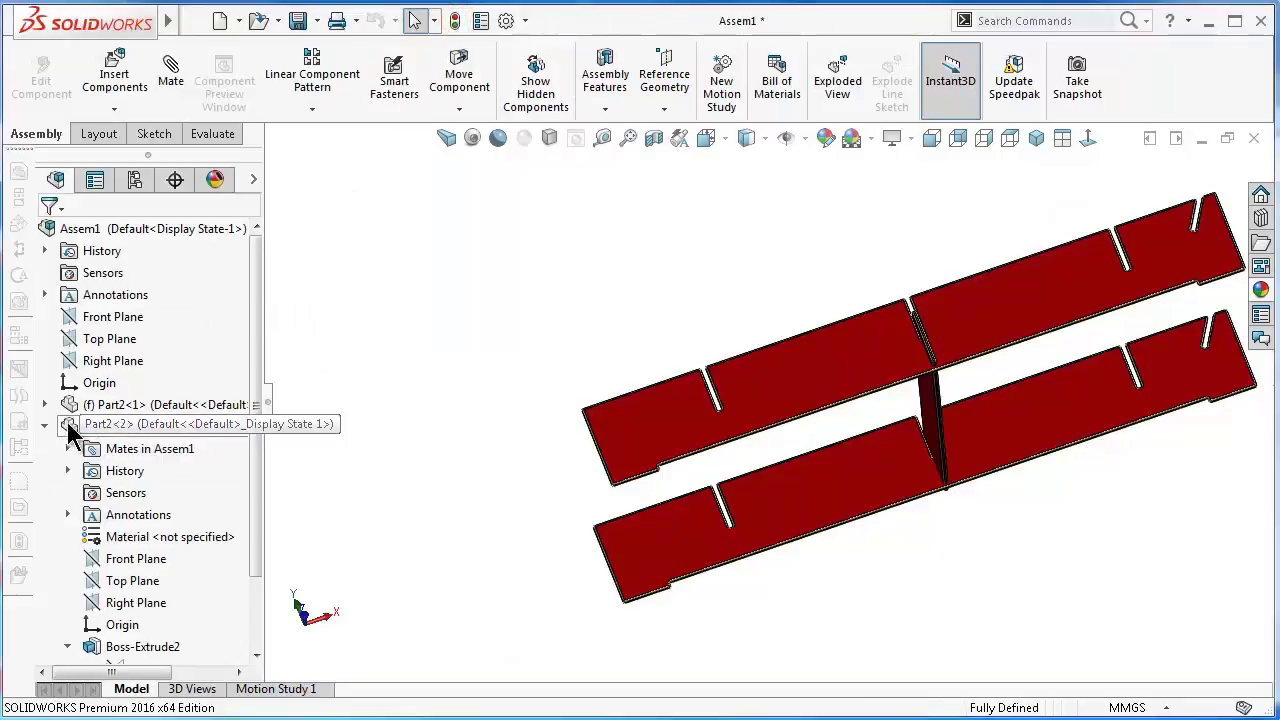
pyautogui.click(44, 426)
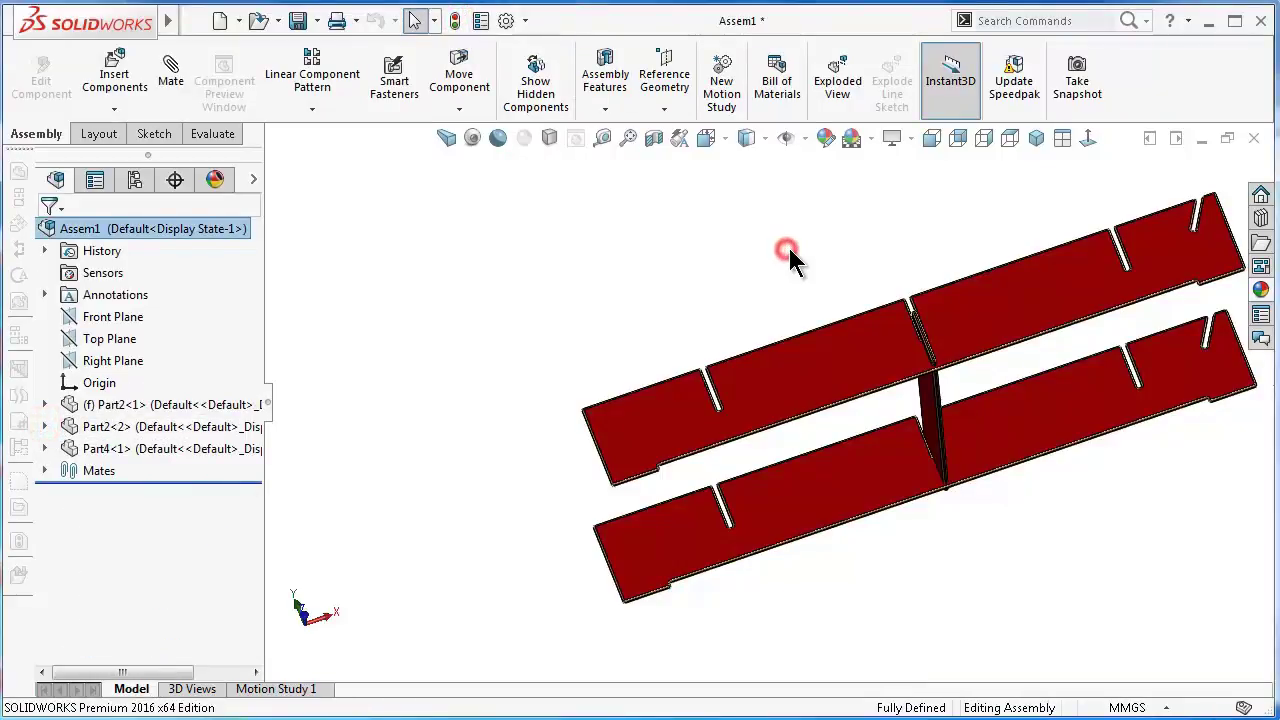
pyautogui.moveTo(912, 425)
pyautogui.mouseDown(button='middle')
pyautogui.moveTo(966, 437)
pyautogui.moveTo(968, 457)
pyautogui.moveTo(1022, 478)
pyautogui.moveTo(934, 368)
pyautogui.mouseUp(button='middle')
# Copy the Part4 panel with mates, picking a Part2-2 board face for Parallel1
pyautogui.rightClick(898, 380)
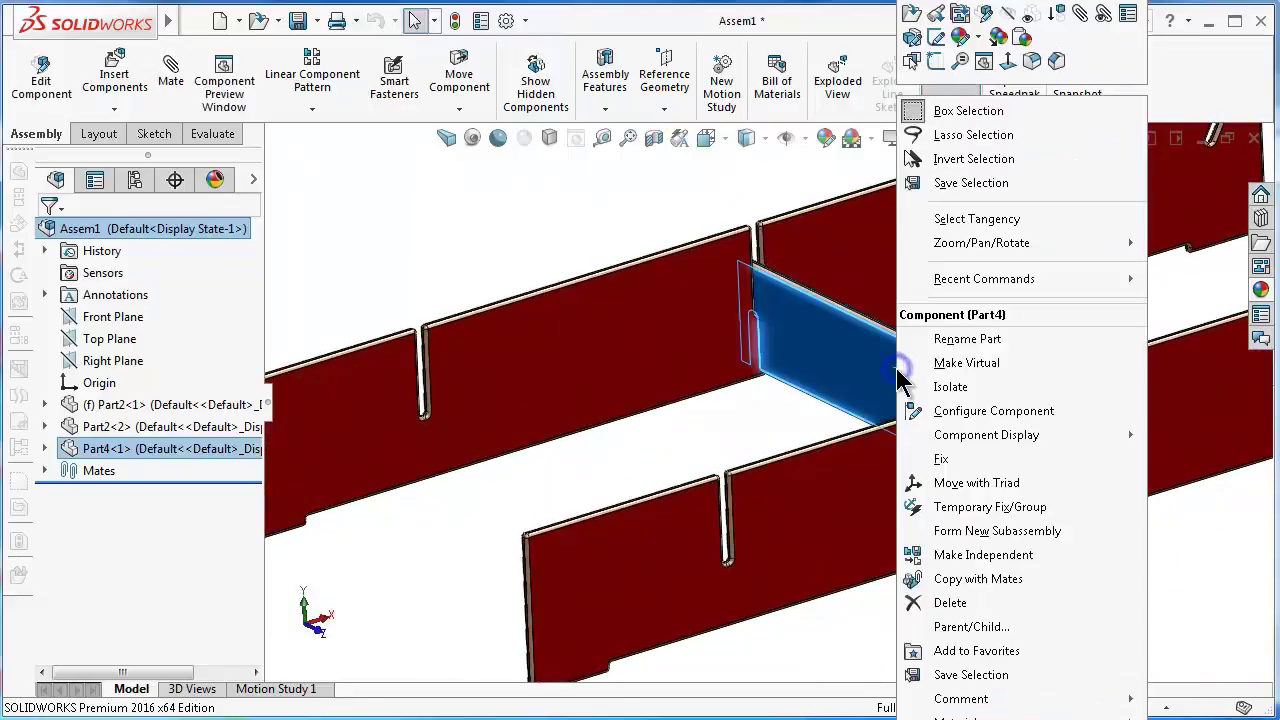
pyautogui.click(950, 580)
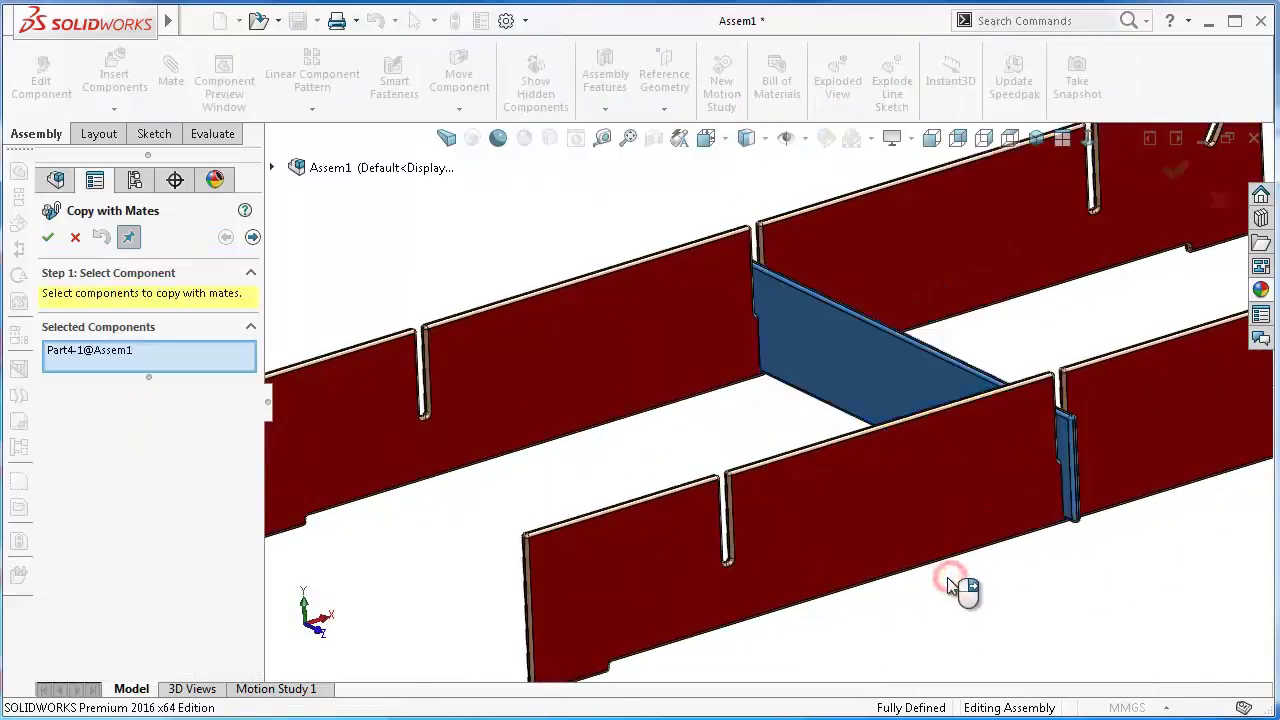
pyautogui.click(252, 238)
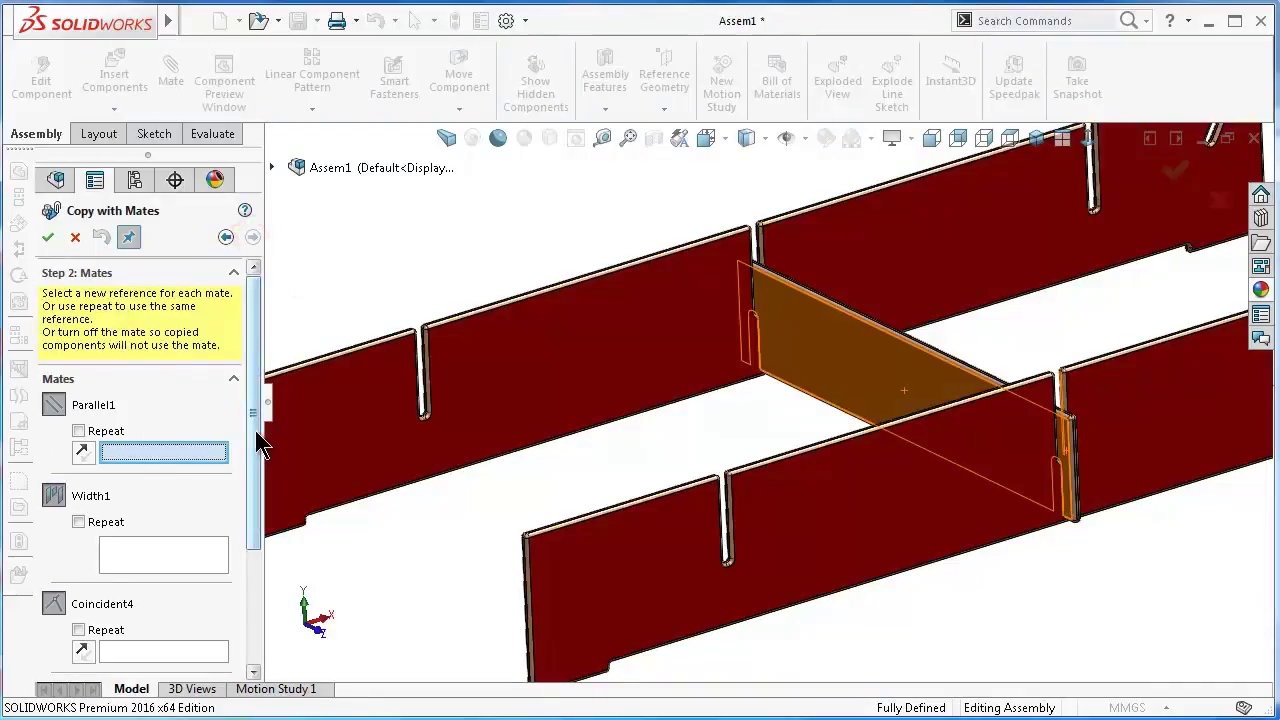
pyautogui.moveTo(257, 445); pyautogui.dragTo(257, 507)
pyautogui.scroll(-1, 400, 571)
pyautogui.scroll(-2, 857, 657)
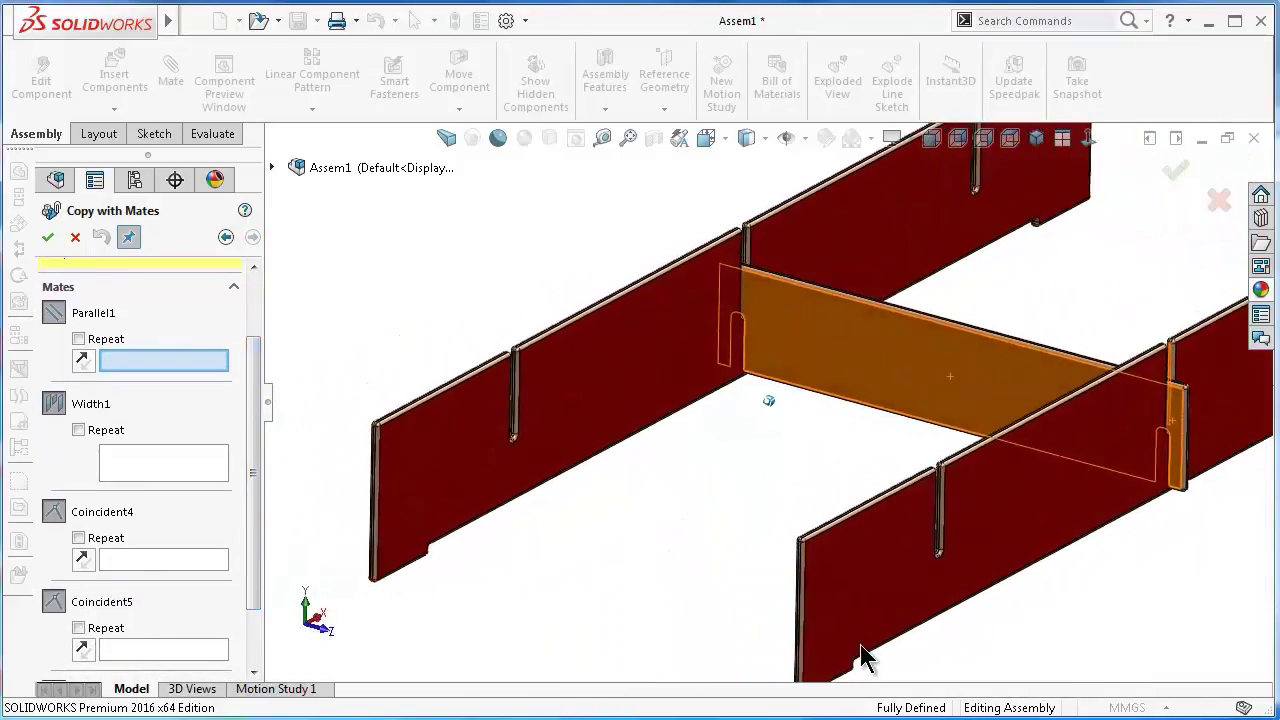
pyautogui.scroll(-3, 857, 643)
pyautogui.scroll(-2, 766, 543)
pyautogui.scroll(-2, 766, 543)
pyautogui.scroll(-2, 710, 480)
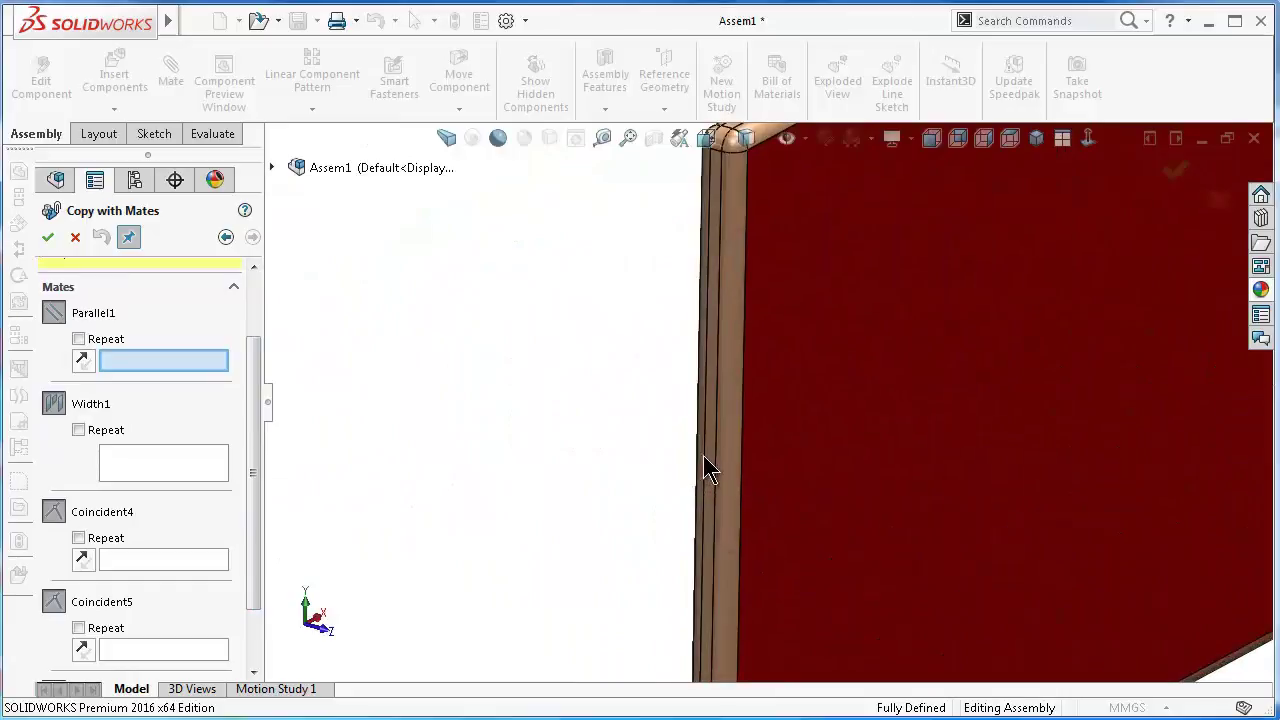
pyautogui.scroll(-1, 703, 466)
pyautogui.click(720, 437)
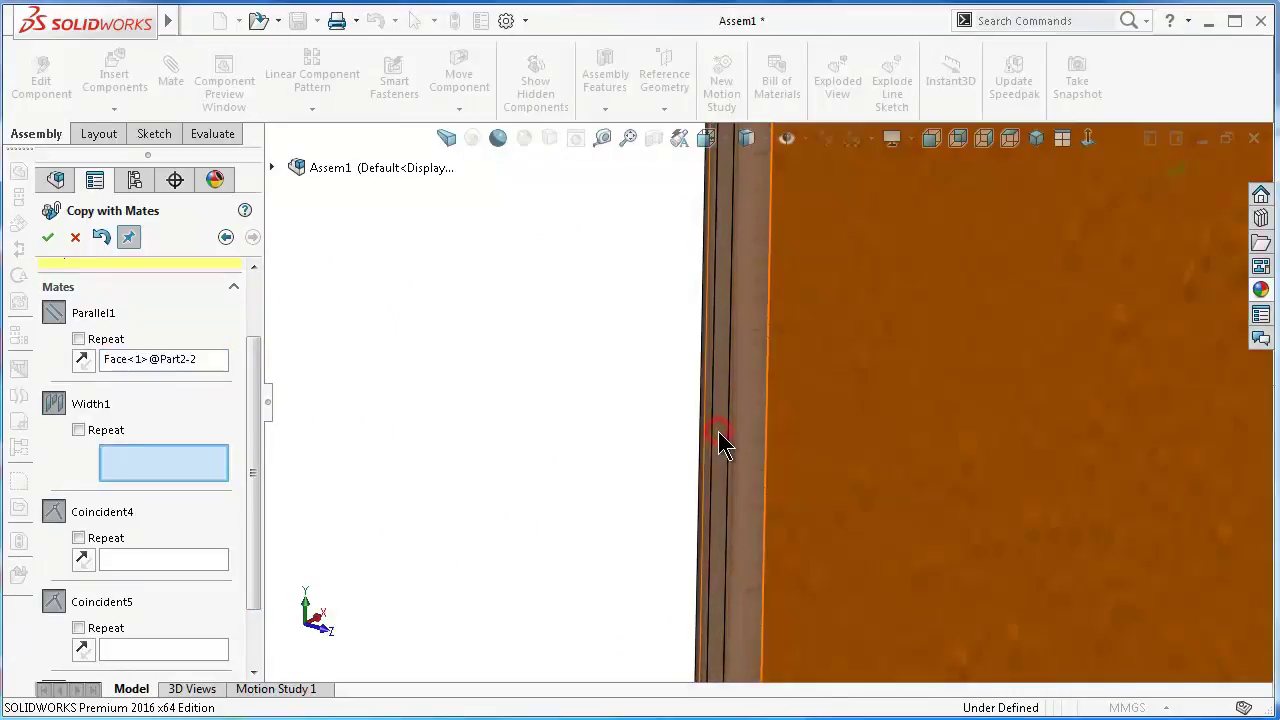
# Pick the second slot face for Width1 and place the Part4 copy
pyautogui.scroll(2, 640, 414)
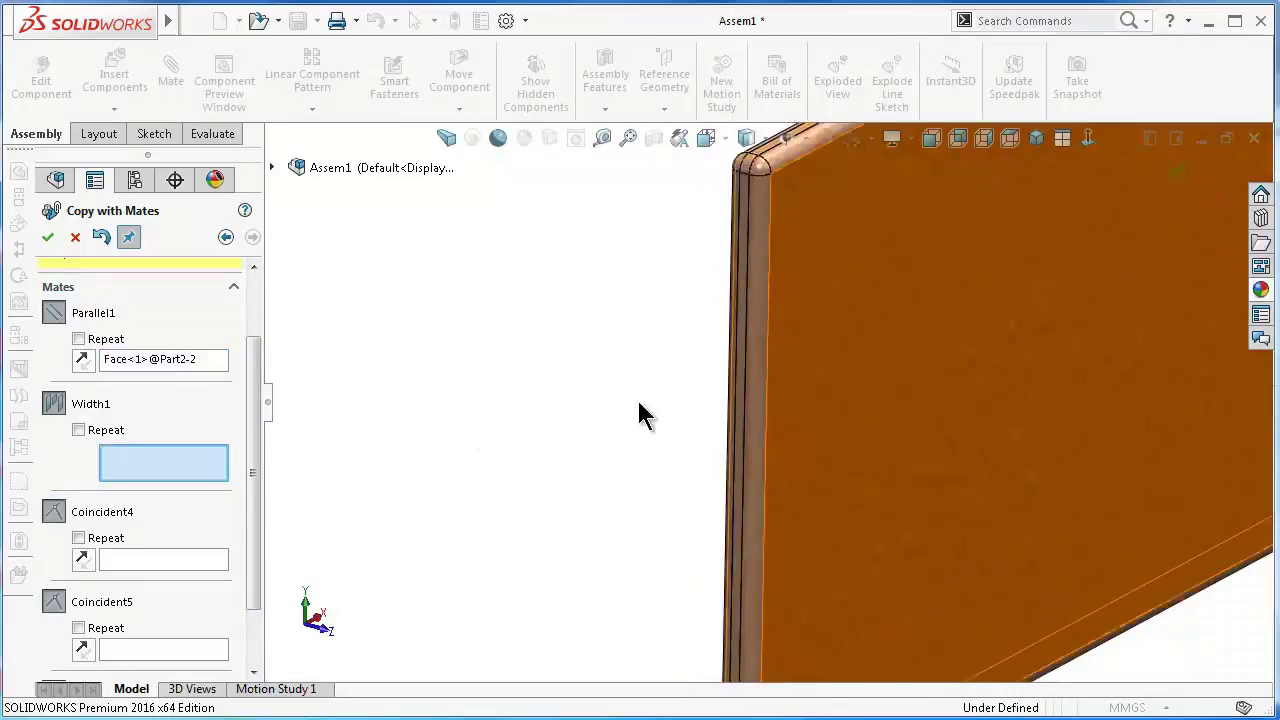
pyautogui.scroll(2, 814, 408)
pyautogui.scroll(3, 1082, 272)
pyautogui.scroll(-1, 1040, 285)
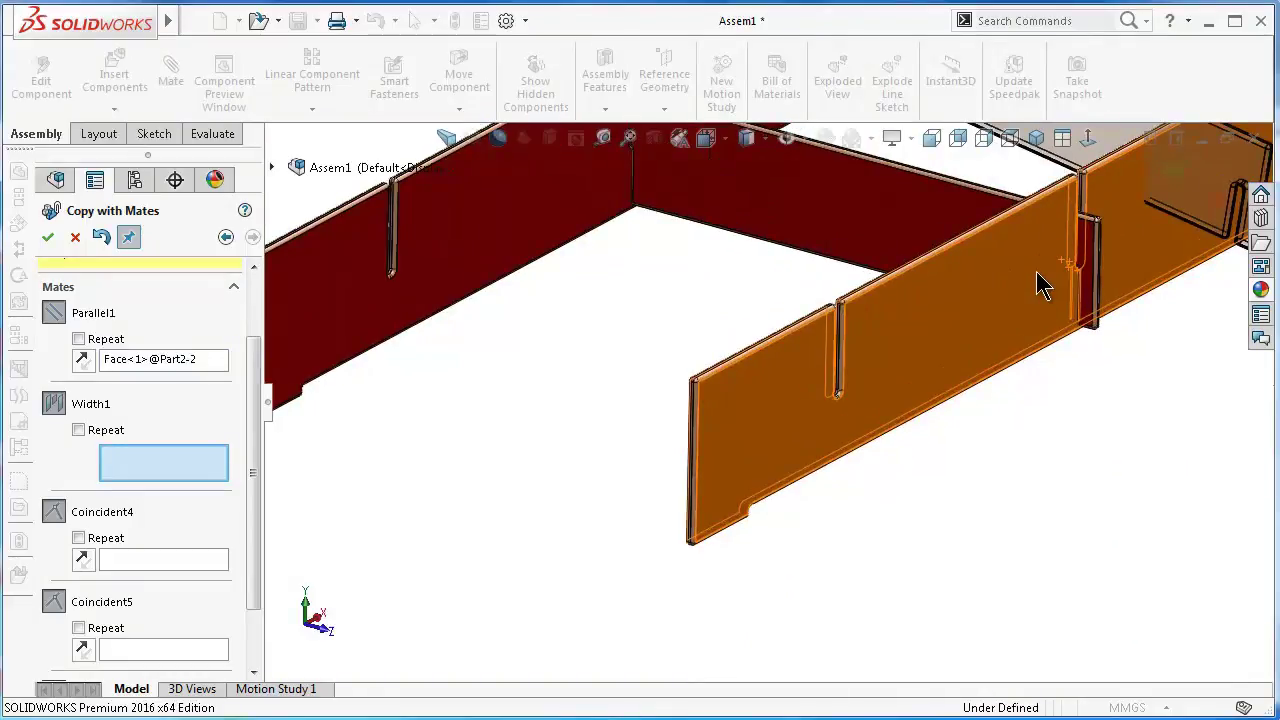
pyautogui.moveTo(1036, 290)
pyautogui.mouseDown(button='middle')
pyautogui.moveTo(1036, 306)
pyautogui.moveTo(1004, 322)
pyautogui.moveTo(1000, 309)
pyautogui.moveTo(745, 275)
pyautogui.mouseUp(button='middle')
pyautogui.click(751, 285)
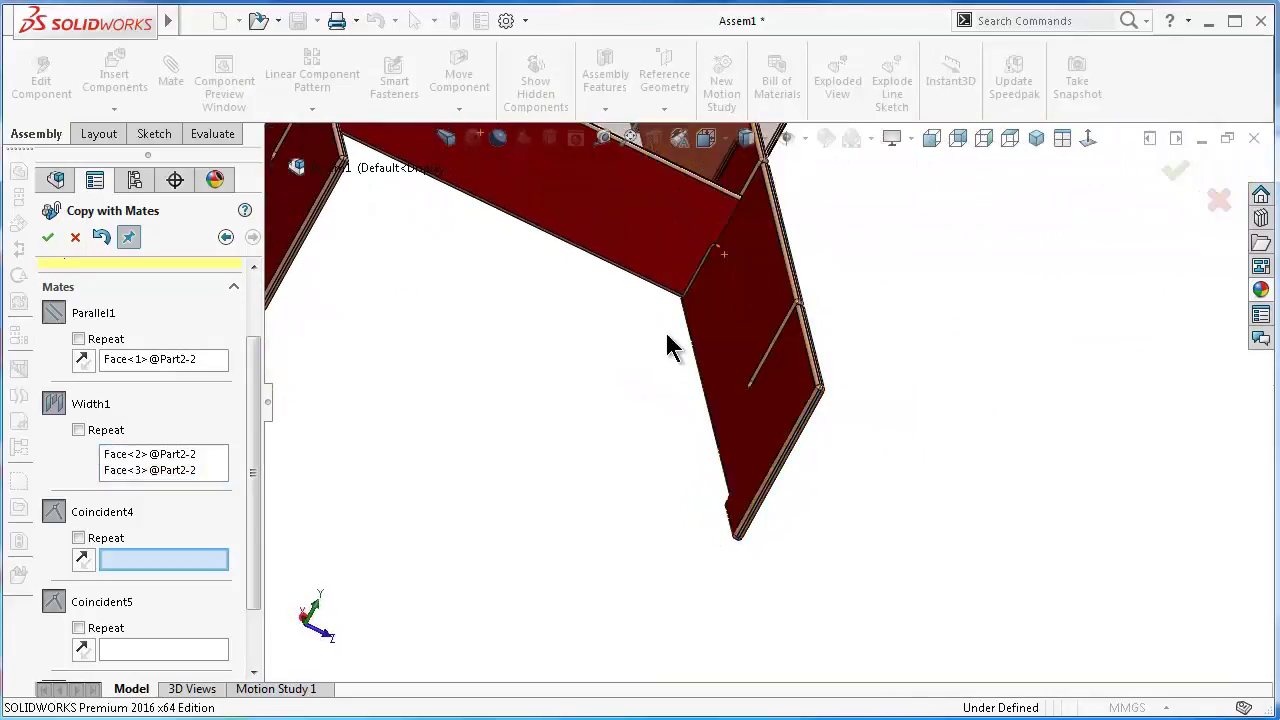
pyautogui.press('Left')
pyautogui.press('Left')
pyautogui.press('Left')
pyautogui.press('Left')
pyautogui.press('Left')
pyautogui.press('Left')
pyautogui.press('Left')
pyautogui.press('Left')
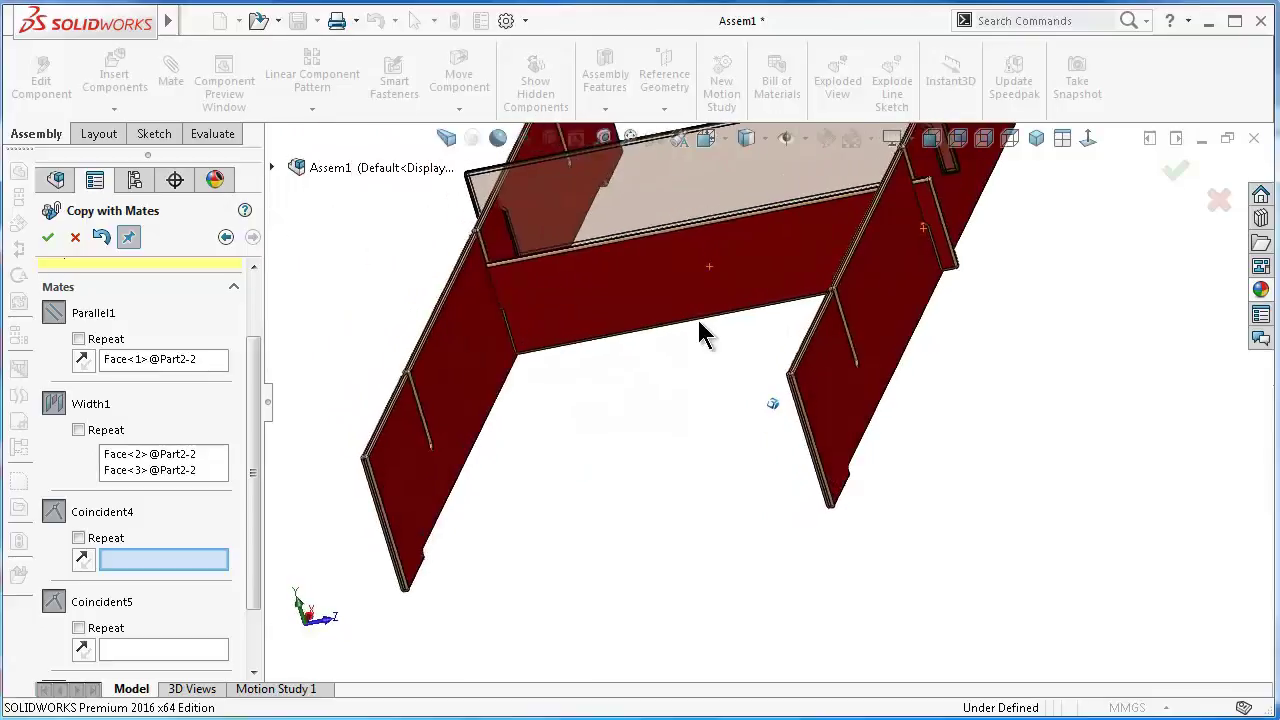
pyautogui.press('Left')
pyautogui.press('Left')
pyautogui.press('Left')
pyautogui.press('Left')
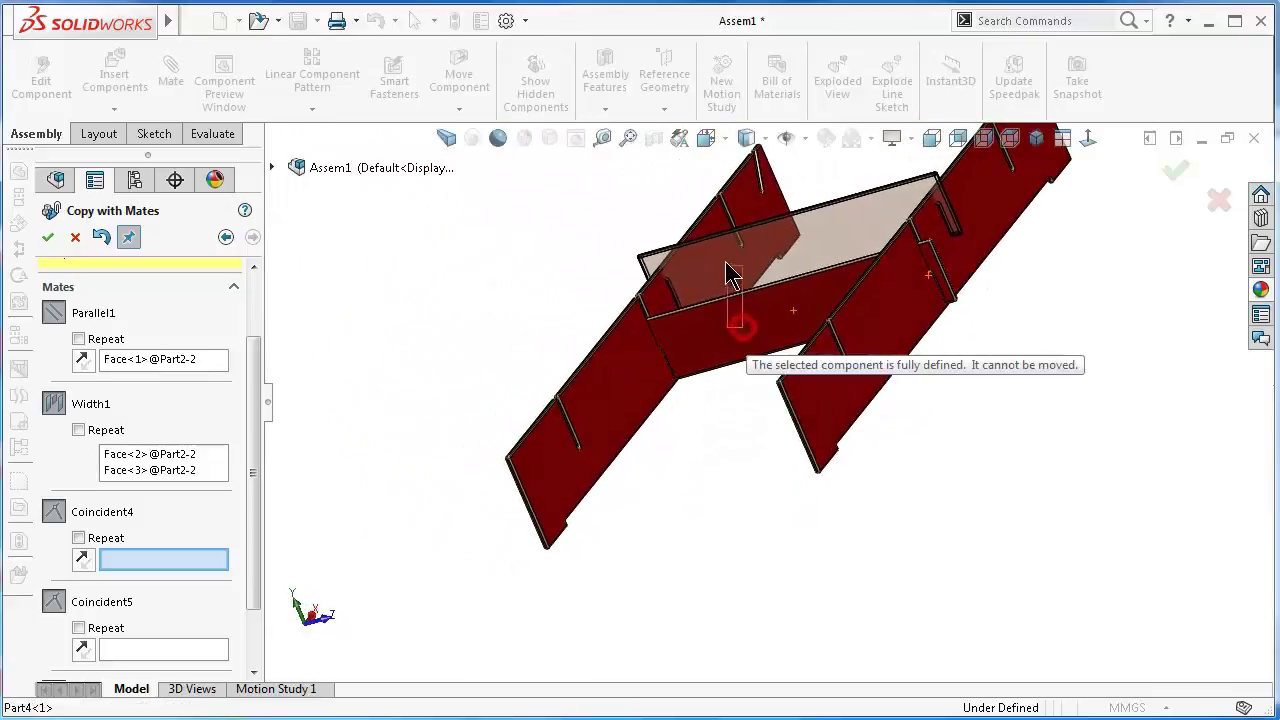
pyautogui.keyDown('ctrl'); pyautogui.moveTo(851, 320); pyautogui.dragTo(1066, 295); pyautogui.keyUp('ctrl')
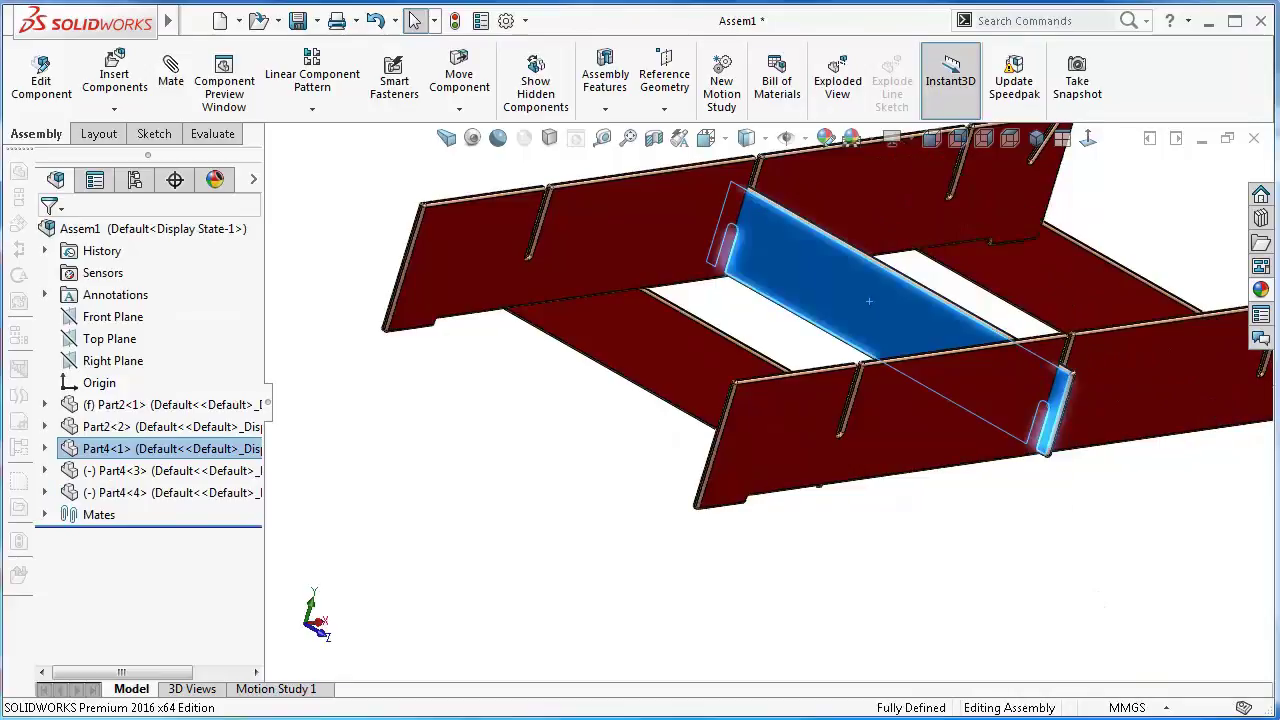
# Mate a face of the upper copied panel Part4<3> coincident to a Part2 board's slot face
pyautogui.scroll(-10, 869, 301)
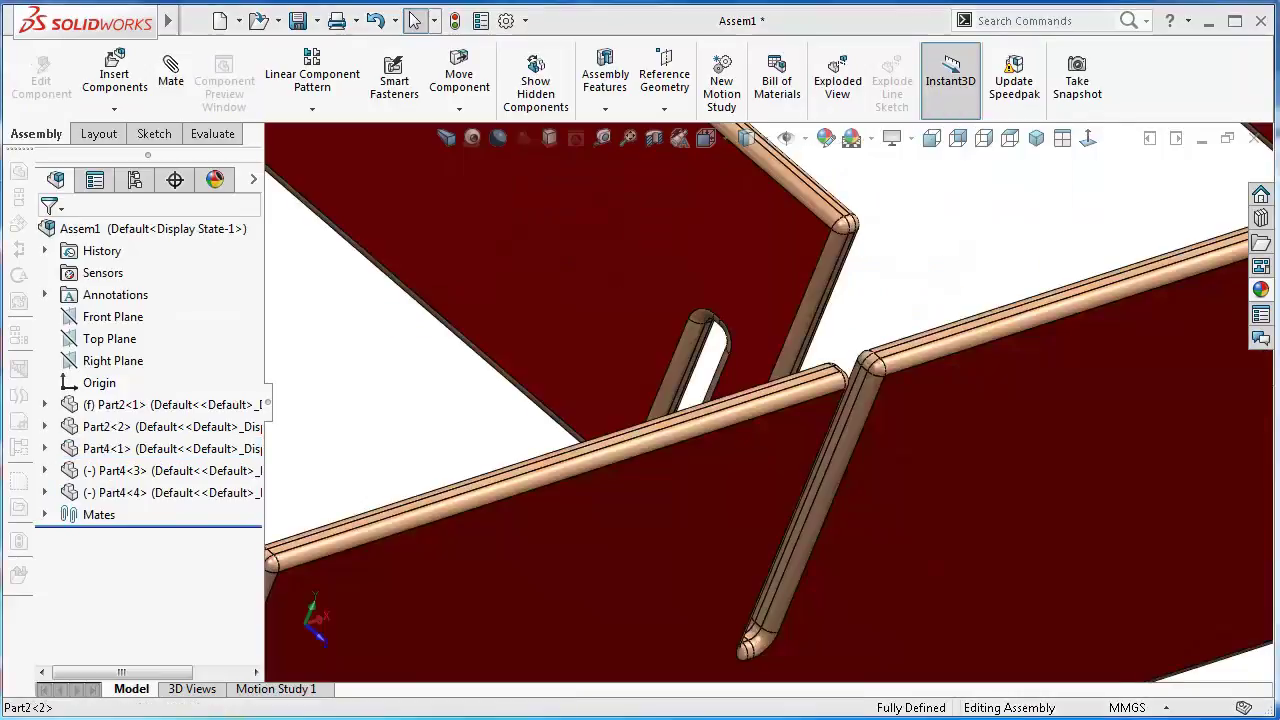
pyautogui.click(672, 286)
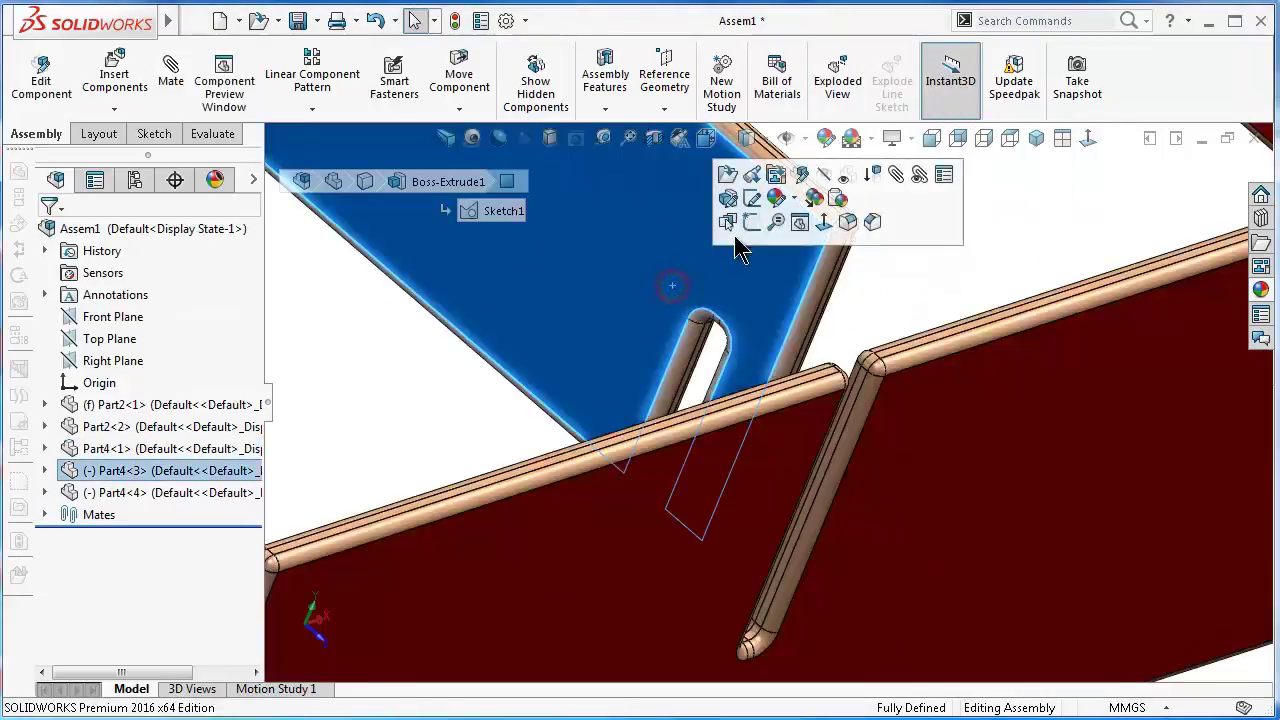
pyautogui.click(898, 180)
pyautogui.moveTo(857, 243); pyautogui.dragTo(490, 395, button='middle')
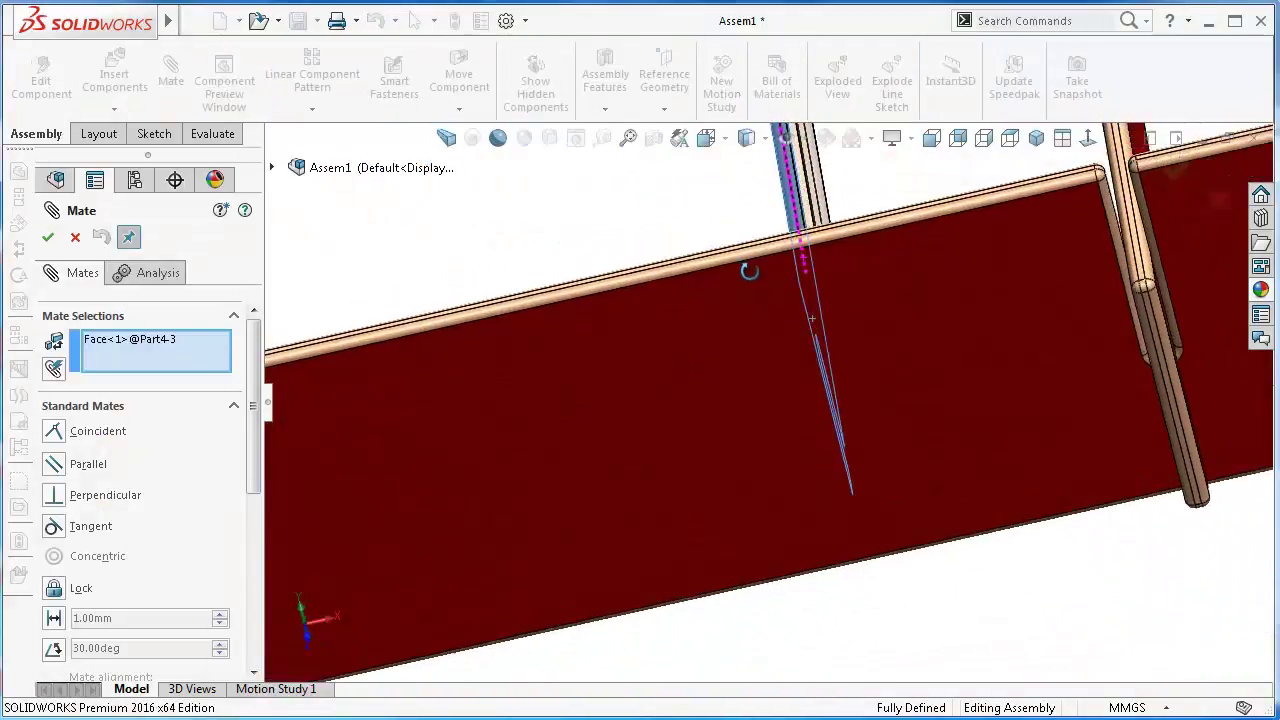
pyautogui.scroll(-3, 391, 457)
pyautogui.moveTo(391, 457)
pyautogui.mouseDown(button='middle')
pyautogui.moveTo(349, 500)
pyautogui.moveTo(490, 440)
pyautogui.mouseUp(button='middle')
pyautogui.scroll(-2, 490, 440)
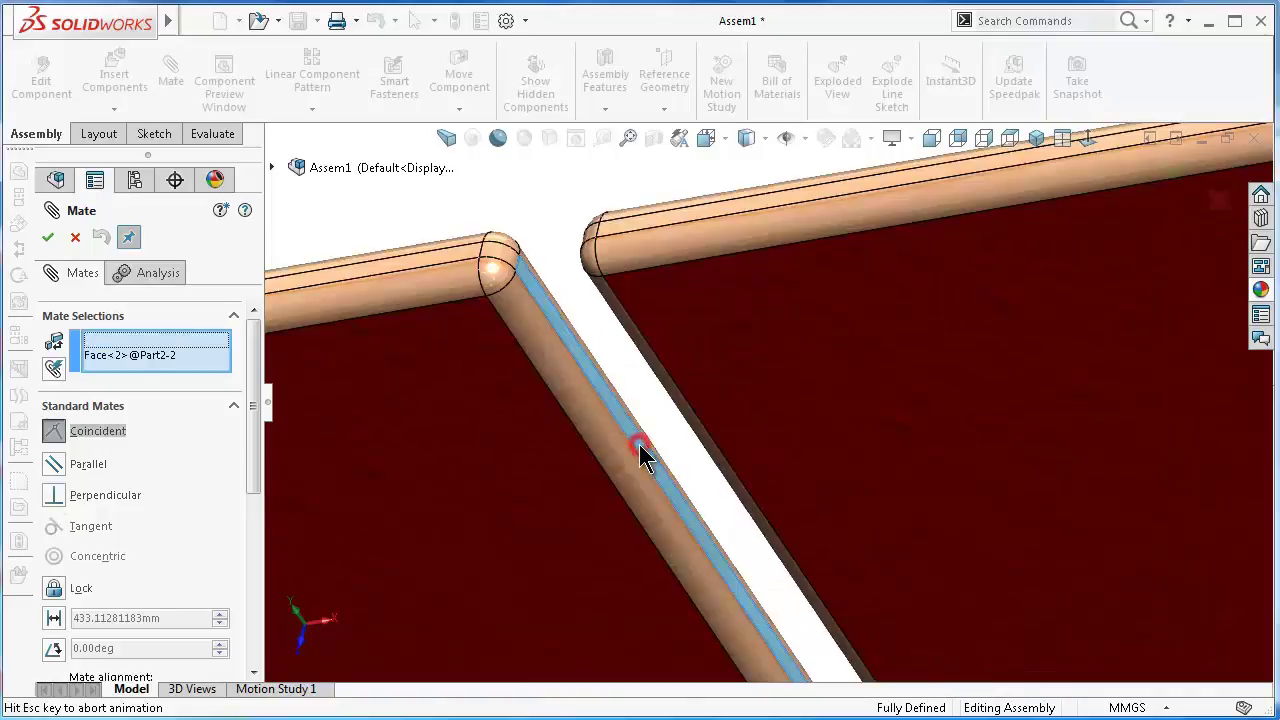
pyautogui.click(640, 448)
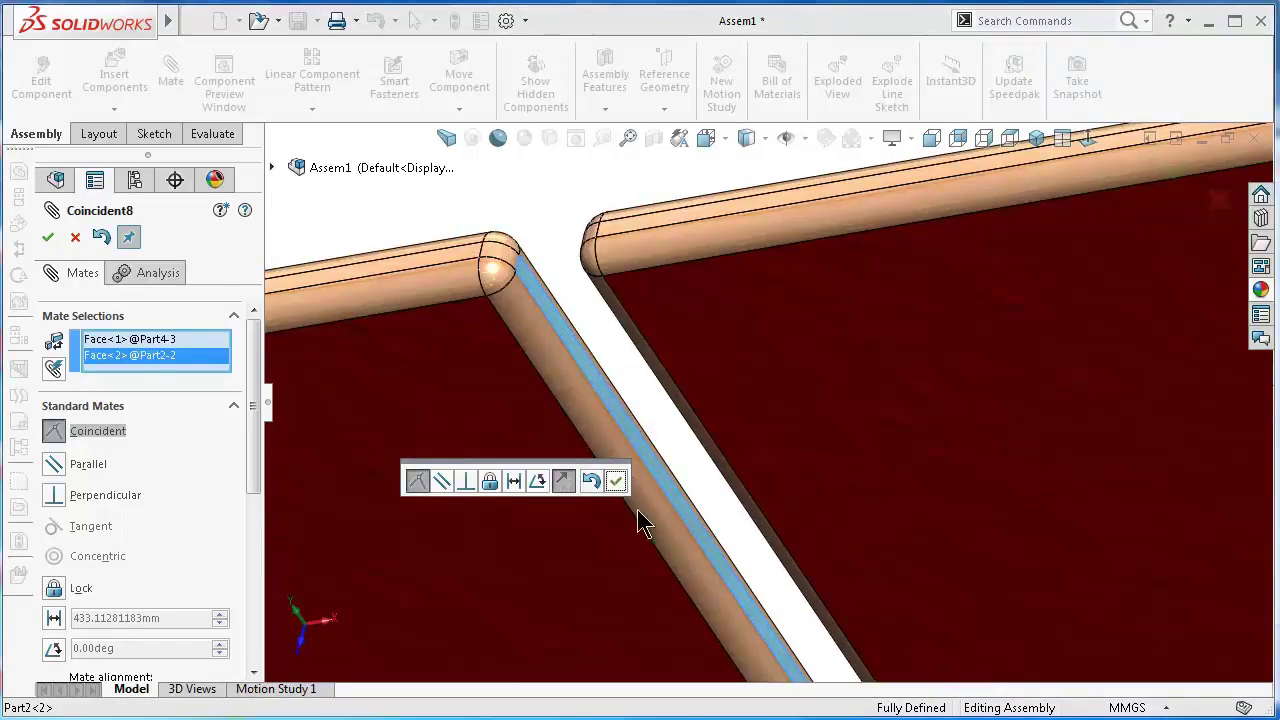
pyautogui.click(617, 481)
# Add a coincident mate between a slot-end face of Part4<4> and the board's matching slot-end face
pyautogui.scroll(2, 623, 486)
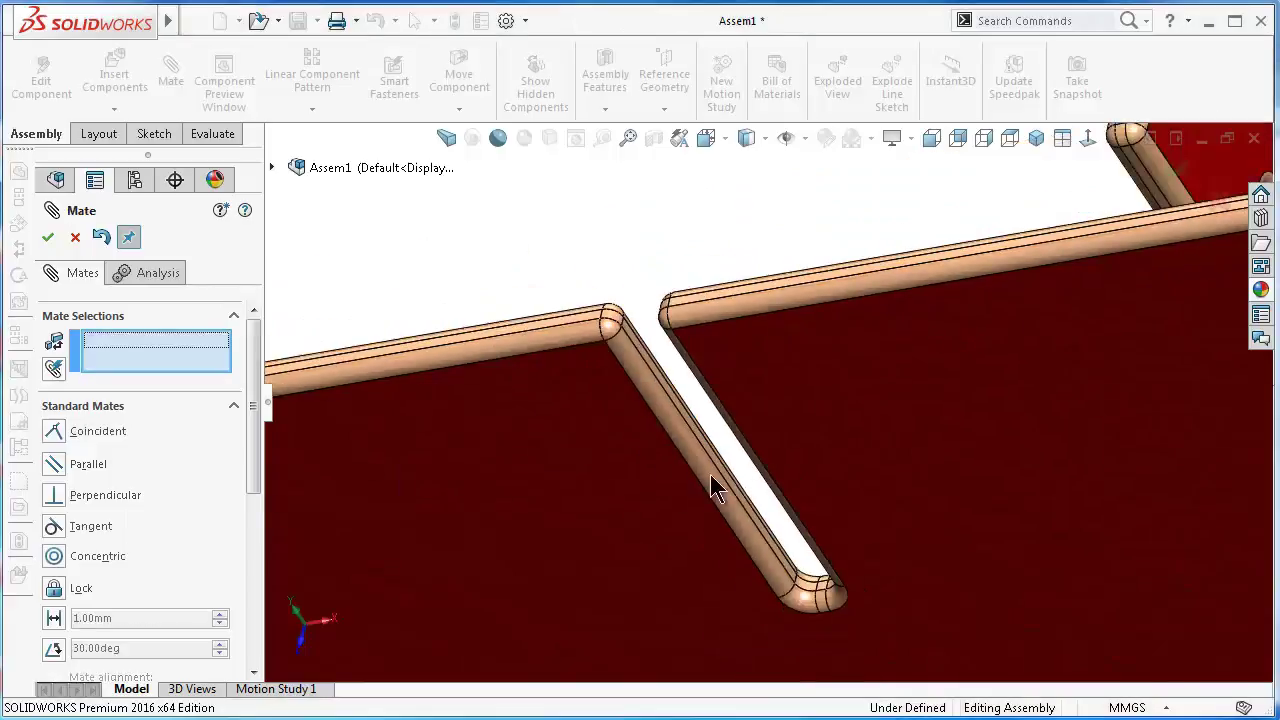
pyautogui.moveTo(709, 486)
pyautogui.mouseDown(button='middle')
pyautogui.moveTo(920, 471)
pyautogui.moveTo(862, 500)
pyautogui.moveTo(1034, 294)
pyautogui.moveTo(1086, 374)
pyautogui.moveTo(1006, 343)
pyautogui.moveTo(899, 337)
pyautogui.moveTo(929, 366)
pyautogui.moveTo(855, 370)
pyautogui.moveTo(922, 357)
pyautogui.mouseUp(button='middle')
pyautogui.scroll(2, 886, 266)
pyautogui.moveTo(886, 266)
pyautogui.mouseDown(button='middle')
pyautogui.moveTo(817, 380)
pyautogui.moveTo(817, 423)
pyautogui.moveTo(783, 328)
pyautogui.moveTo(486, 400)
pyautogui.mouseUp(button='middle')
pyautogui.scroll(-3, 737, 414)
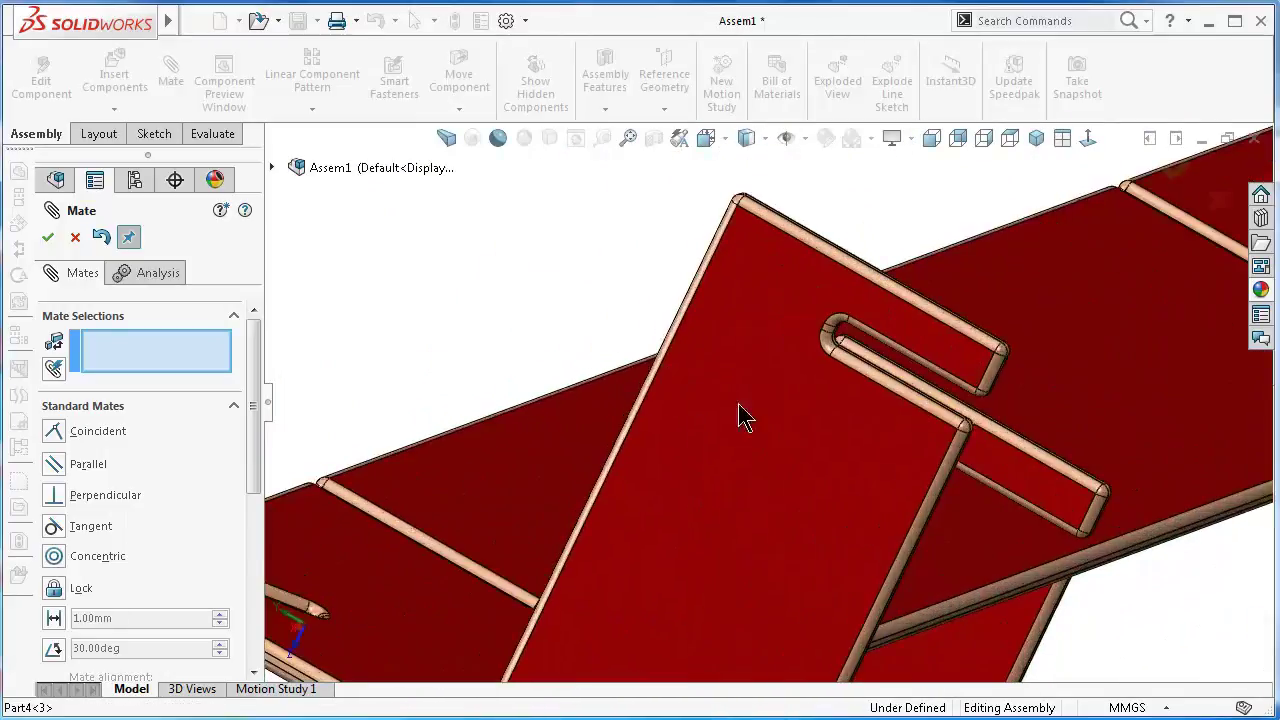
pyautogui.scroll(-3, 823, 277)
pyautogui.scroll(-2, 752, 275)
pyautogui.scroll(-2, 746, 262)
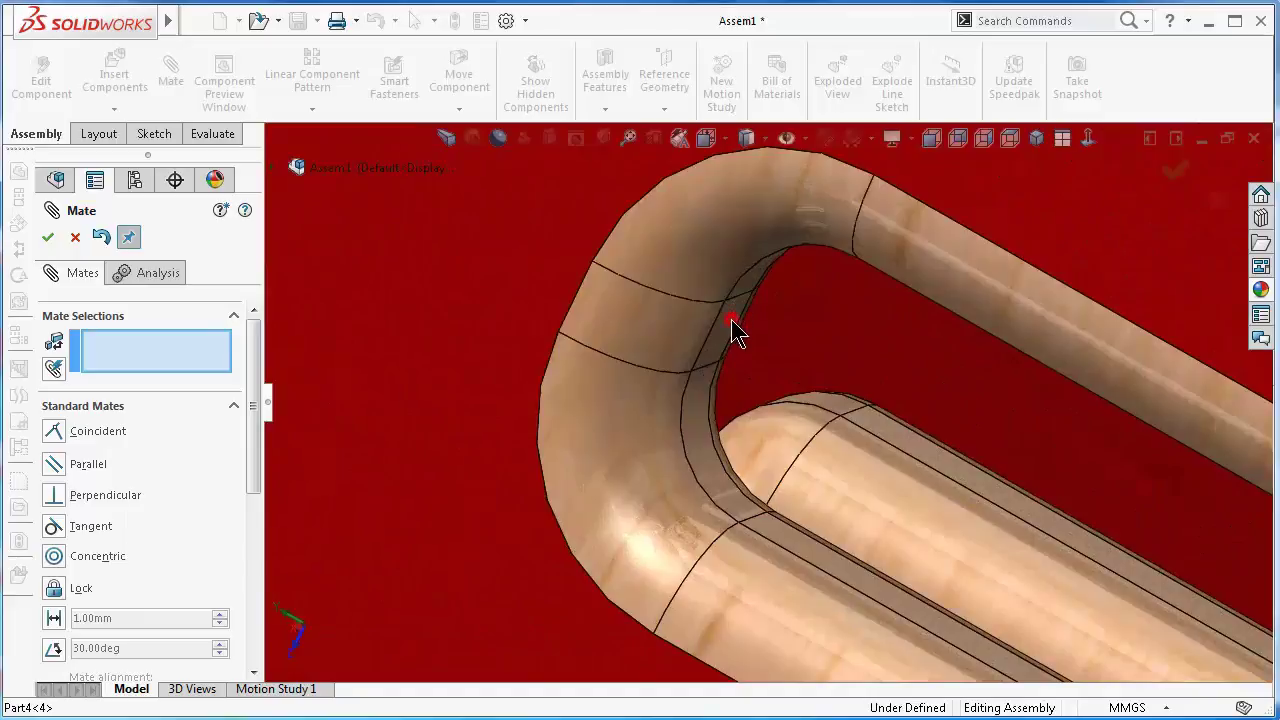
pyautogui.click(731, 319)
pyautogui.scroll(2, 731, 319)
pyautogui.scroll(3, 506, 489)
pyautogui.scroll(3, 551, 494)
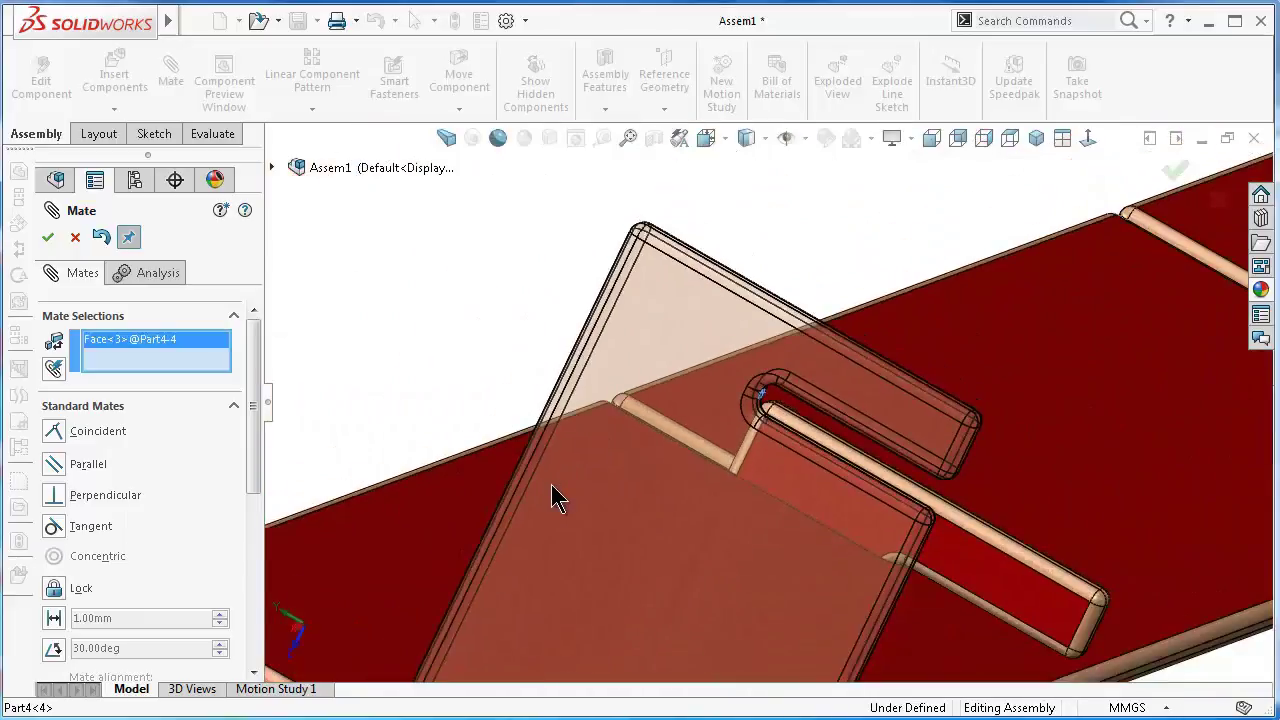
pyautogui.moveTo(551, 494)
pyautogui.mouseDown(button='middle')
pyautogui.moveTo(563, 517)
pyautogui.moveTo(657, 537)
pyautogui.moveTo(686, 529)
pyautogui.moveTo(623, 551)
pyautogui.mouseUp(button='middle')
pyautogui.scroll(-2, 590, 530)
pyautogui.scroll(-2, 640, 500)
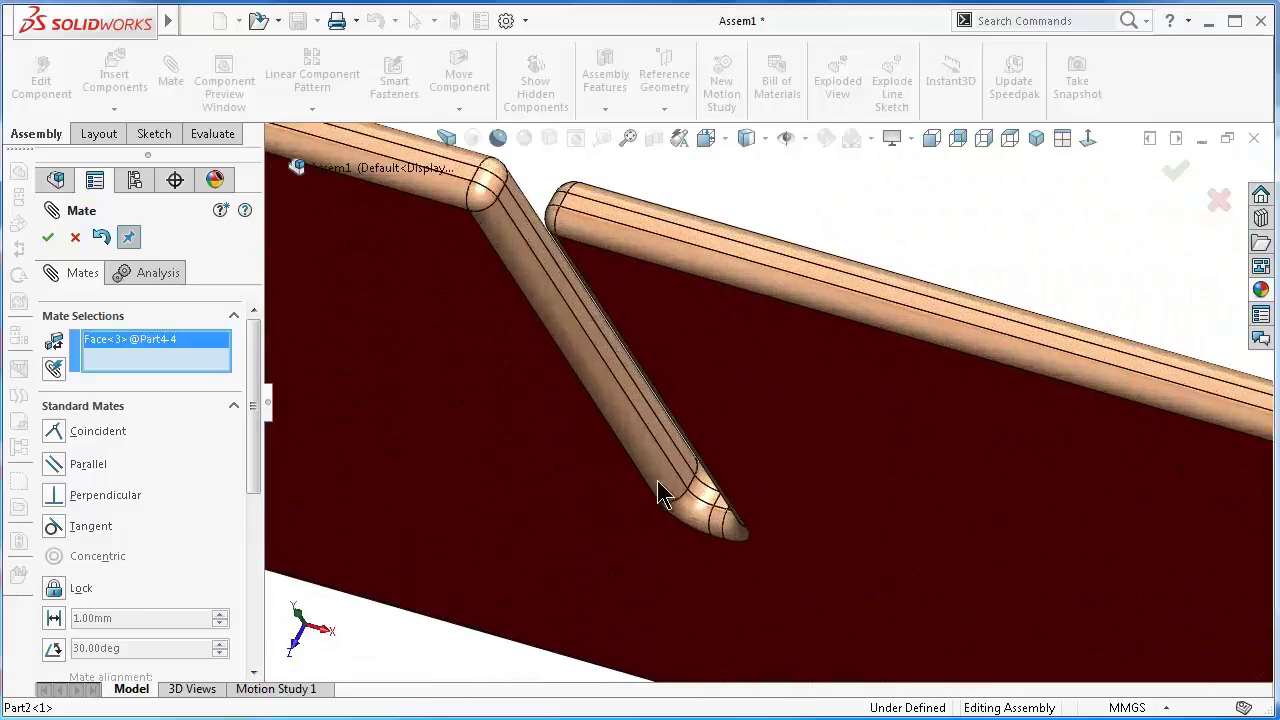
pyautogui.scroll(-2, 700, 500)
pyautogui.scroll(-2, 750, 502)
pyautogui.click(755, 498)
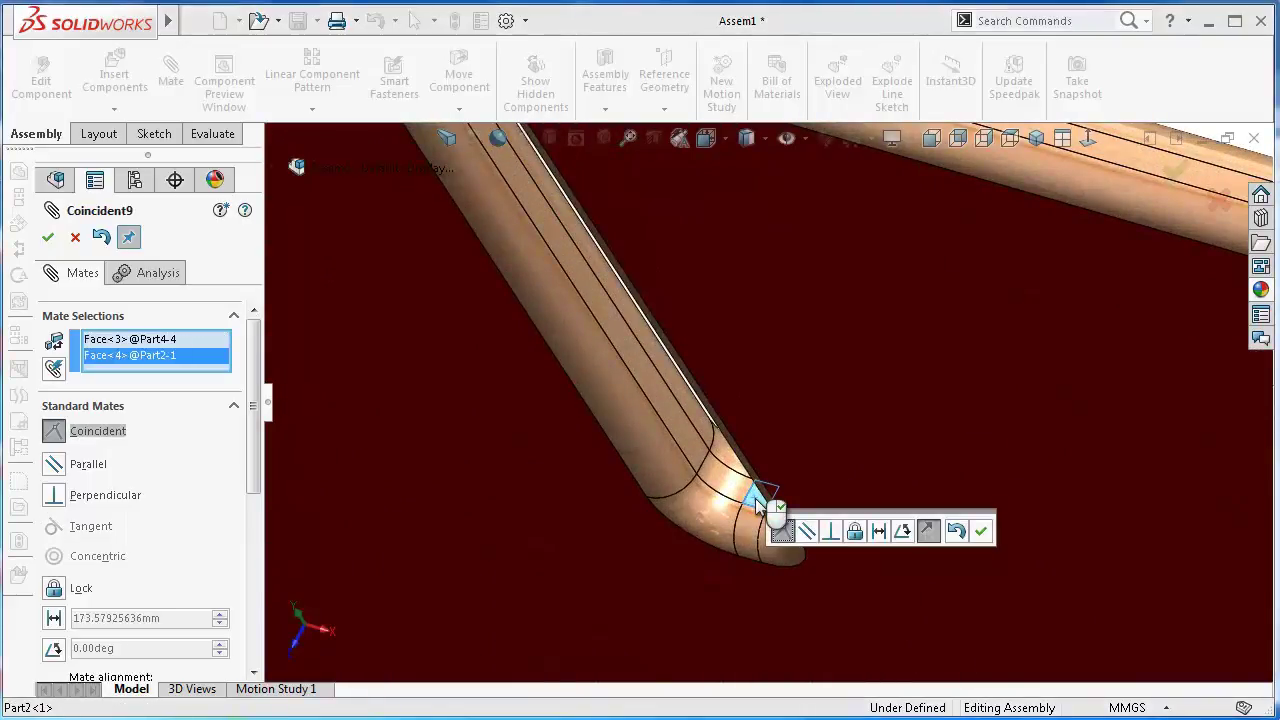
pyautogui.click(980, 531)
# Mate the upright face of Part4<4> coincident with the matching board face
pyautogui.scroll(2, 977, 537)
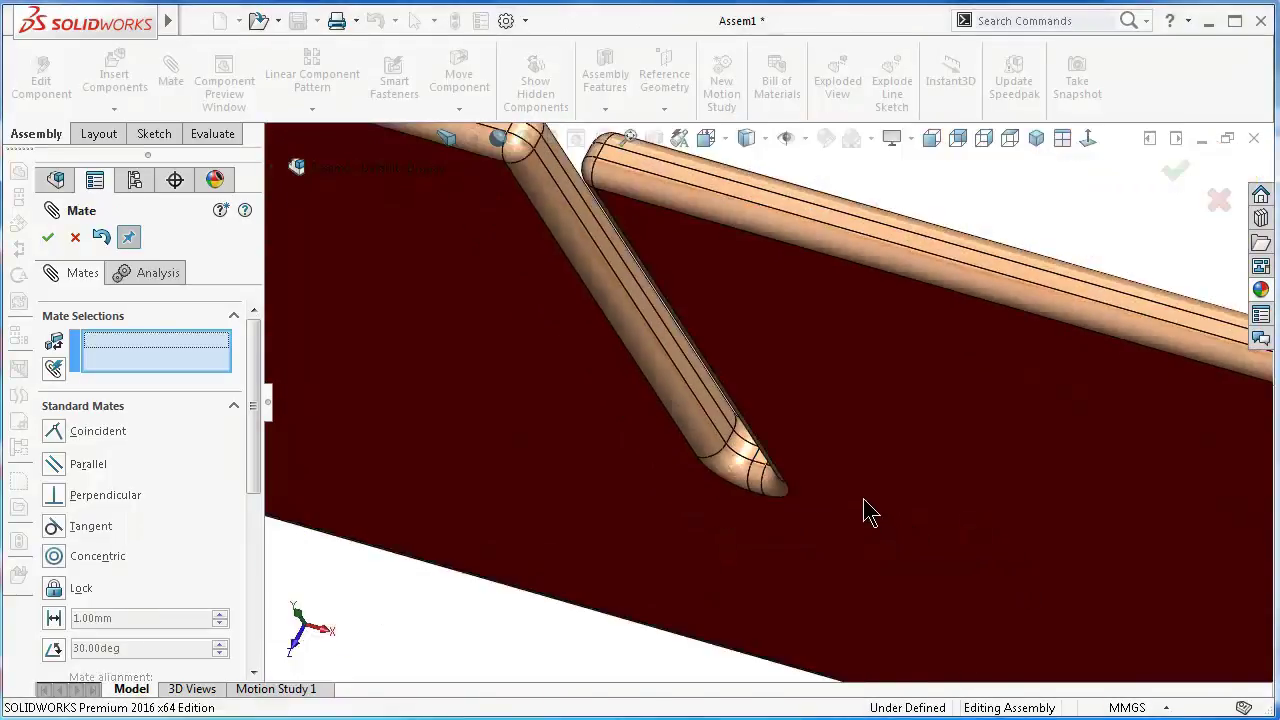
pyautogui.scroll(2, 866, 514)
pyautogui.scroll(2, 843, 491)
pyautogui.scroll(2, 845, 495)
pyautogui.moveTo(851, 500)
pyautogui.mouseDown(button='middle')
pyautogui.moveTo(883, 506)
pyautogui.moveTo(766, 480)
pyautogui.moveTo(863, 517)
pyautogui.moveTo(880, 557)
pyautogui.moveTo(976, 592)
pyautogui.moveTo(830, 538)
pyautogui.mouseUp(button='middle')
pyautogui.click(986, 410)
pyautogui.moveTo(806, 380); pyautogui.dragTo(760, 392, button='middle')
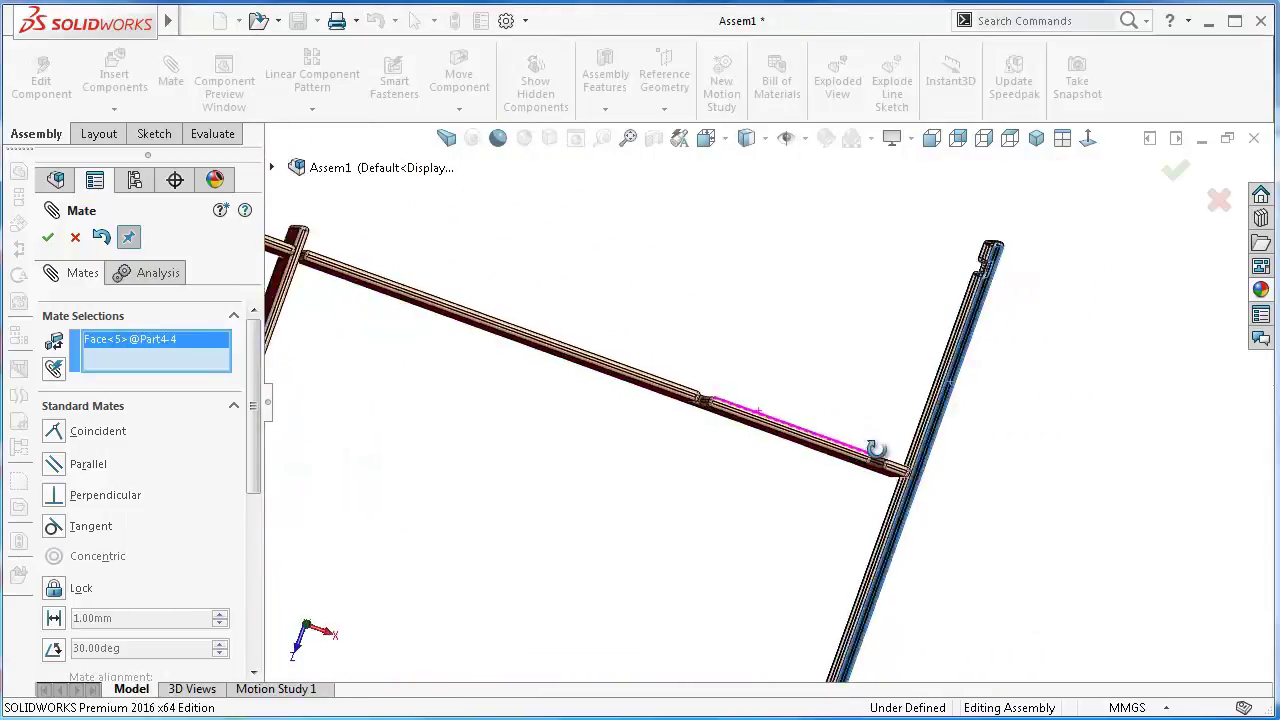
pyautogui.scroll(-2, 700, 400)
pyautogui.scroll(-2, 669, 387)
pyautogui.scroll(-2, 660, 387)
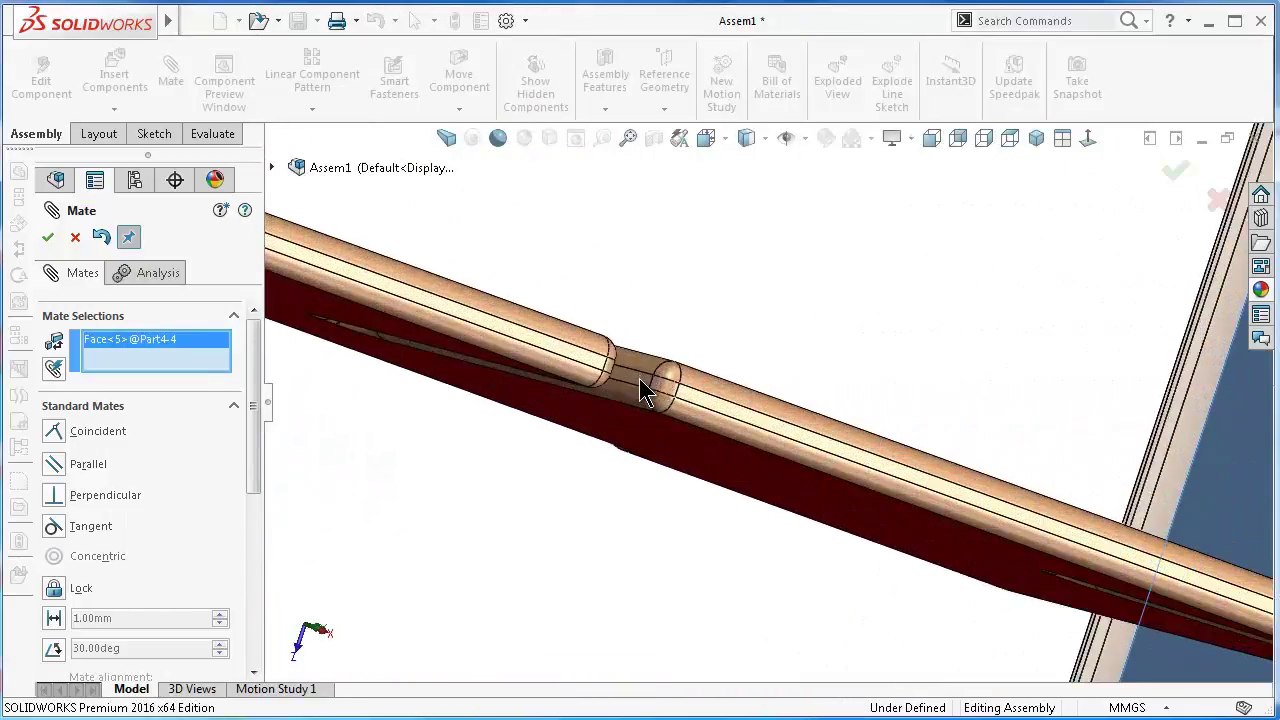
pyautogui.click(643, 388)
pyautogui.click(615, 354)
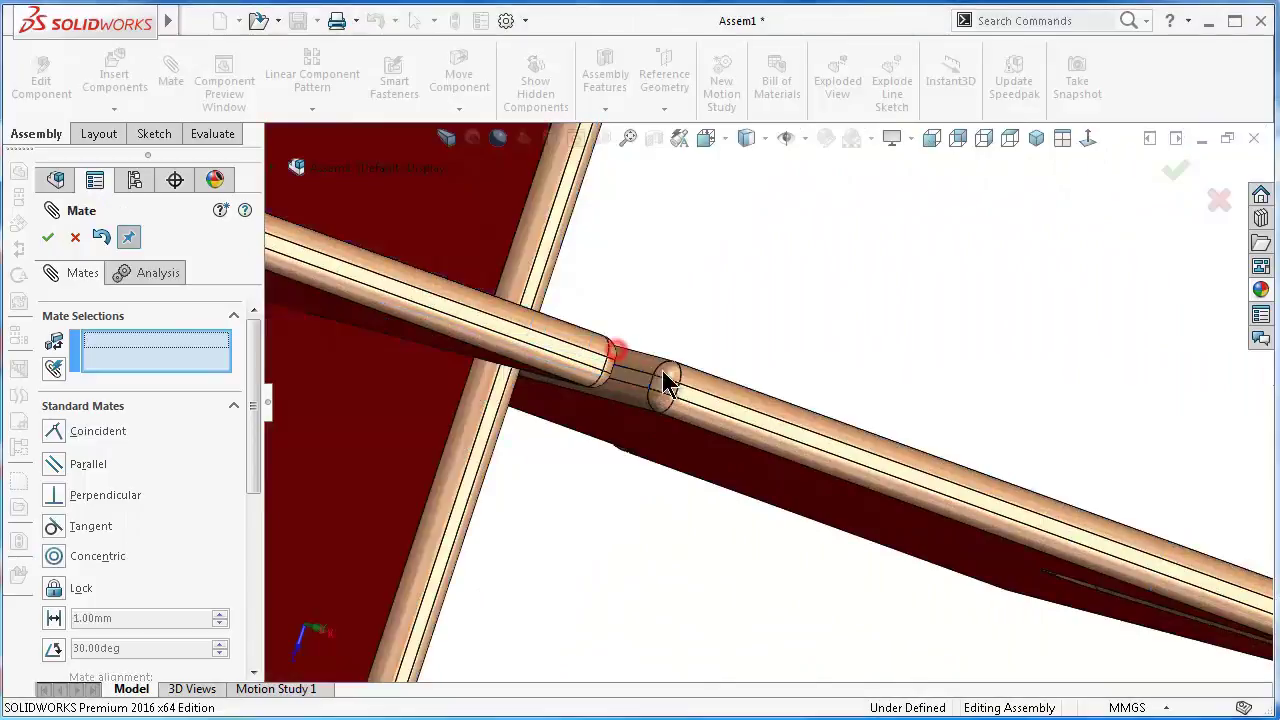
# Begin another coincident mate using the long slot face on Part4<4>
pyautogui.scroll(3, 610, 350)
pyautogui.scroll(-3, 600, 335)
pyautogui.scroll(3, 863, 329)
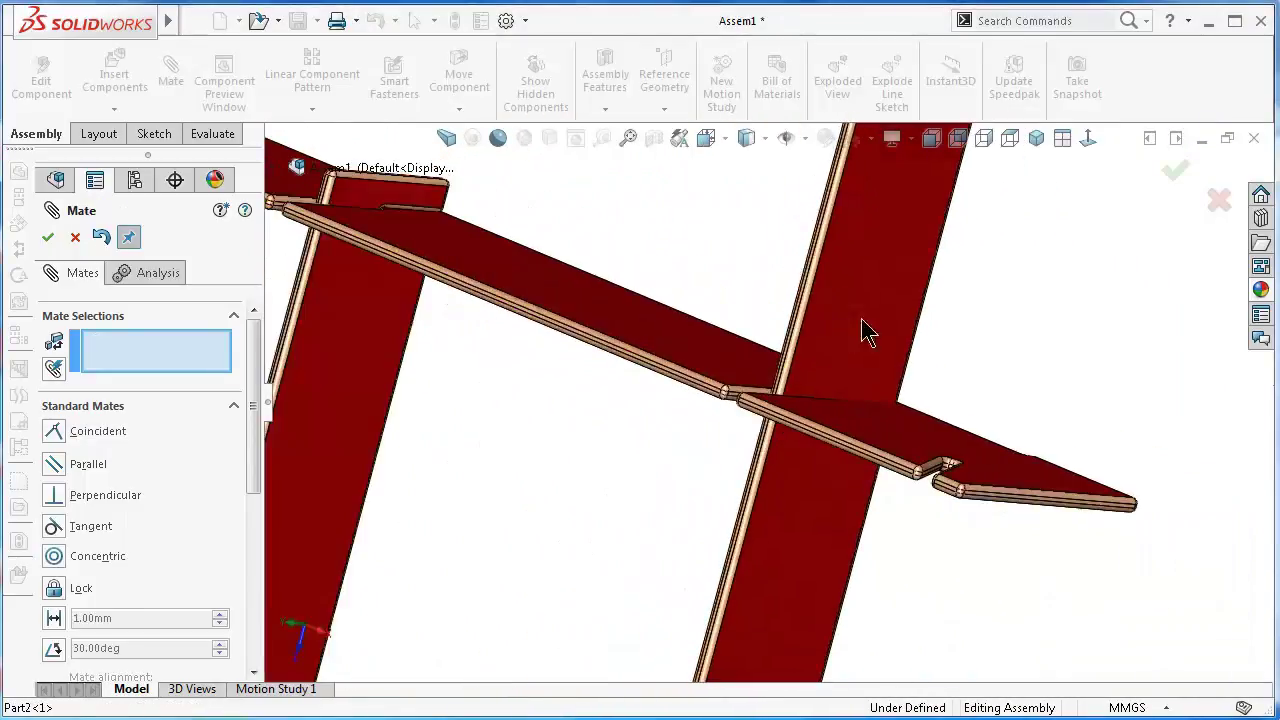
pyautogui.scroll(-3, 926, 234)
pyautogui.scroll(-3, 794, 251)
pyautogui.scroll(-2, 765, 320)
pyautogui.moveTo(765, 320)
pyautogui.mouseDown(button='middle')
pyautogui.moveTo(785, 266)
pyautogui.moveTo(743, 323)
pyautogui.moveTo(808, 398)
pyautogui.mouseUp(button='middle')
pyautogui.click(864, 398)
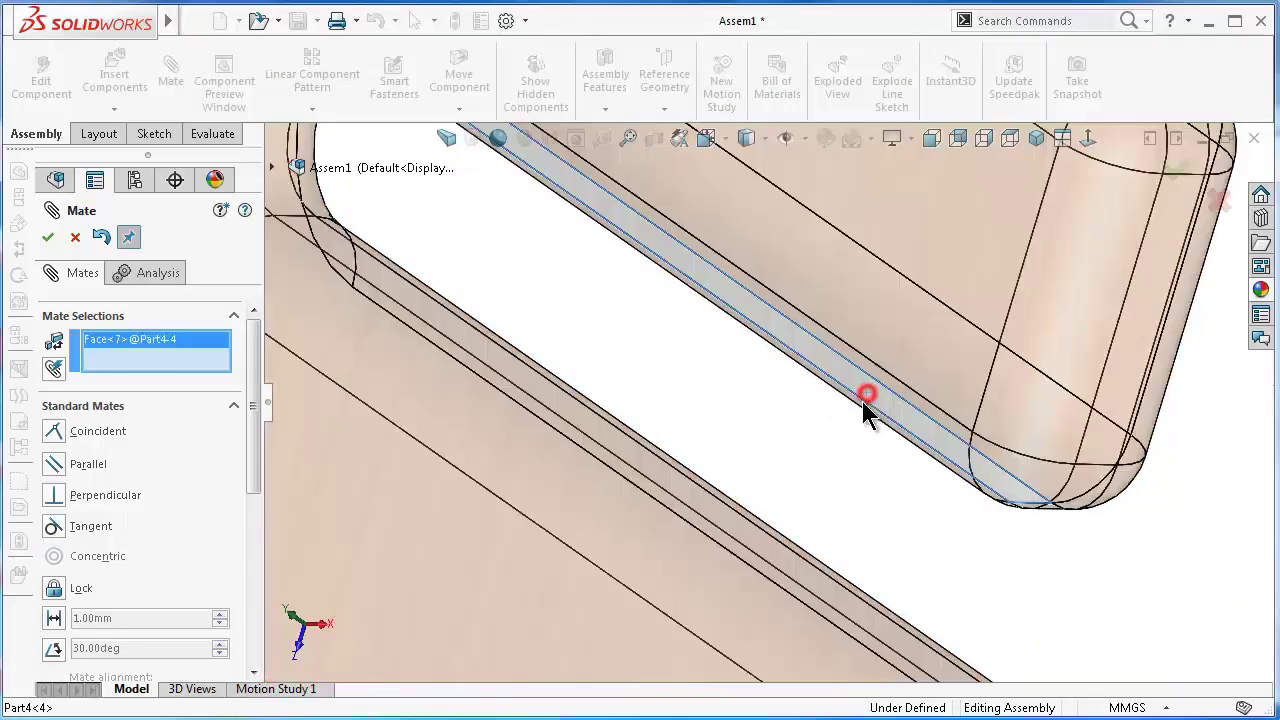
pyautogui.scroll(3, 840, 412)
pyautogui.moveTo(735, 400)
pyautogui.mouseDown(button='middle')
pyautogui.moveTo(746, 309)
pyautogui.moveTo(726, 277)
pyautogui.moveTo(697, 477)
pyautogui.mouseUp(button='middle')
pyautogui.scroll(3, 697, 477)
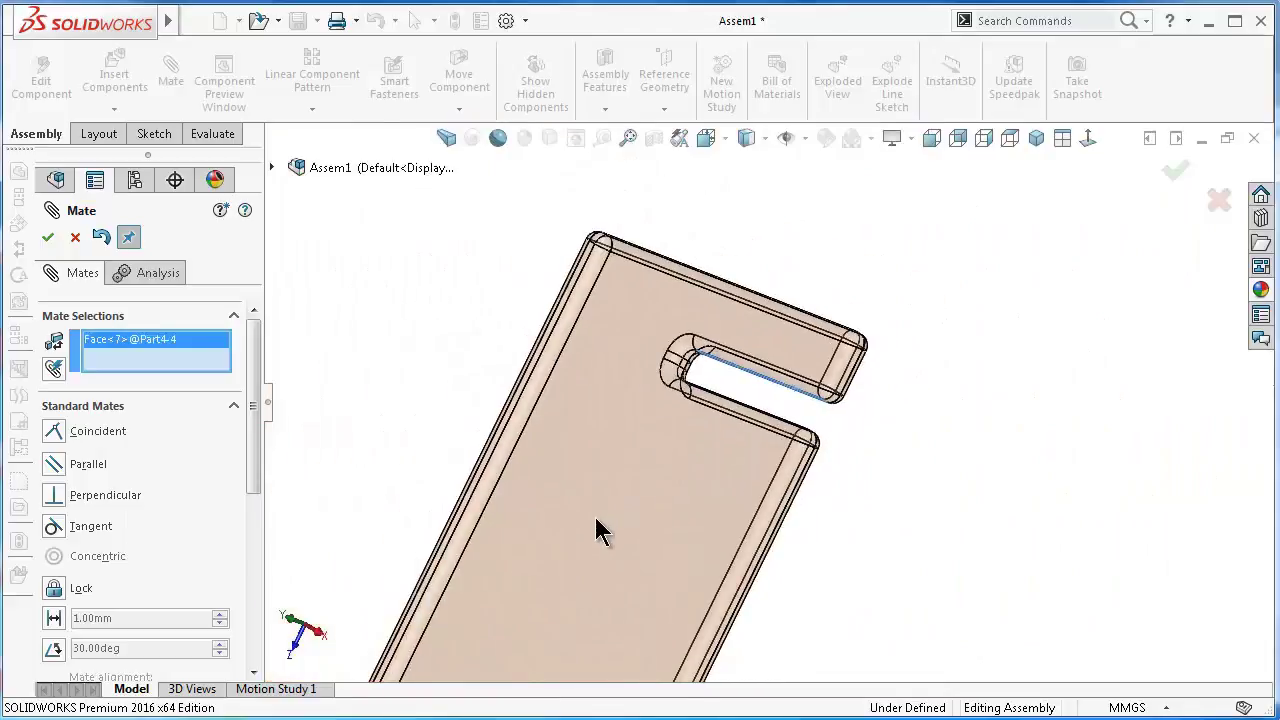
pyautogui.moveTo(597, 529)
pyautogui.mouseDown(button='middle')
pyautogui.moveTo(657, 609)
pyautogui.moveTo(752, 618)
pyautogui.mouseUp(button='middle')
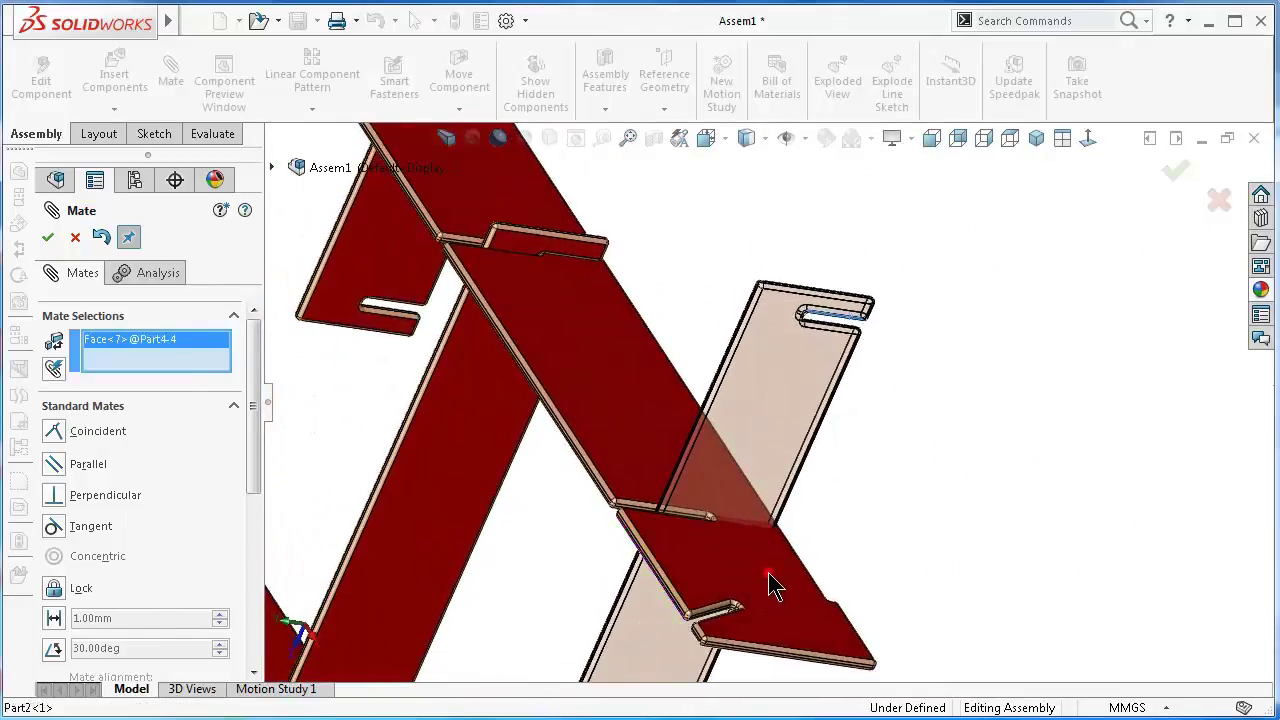
# Seat Part4<4>'s slot face on the board face, then mate the crossing board's inner face coincident
pyautogui.click(771, 586)
pyautogui.click(993, 604)
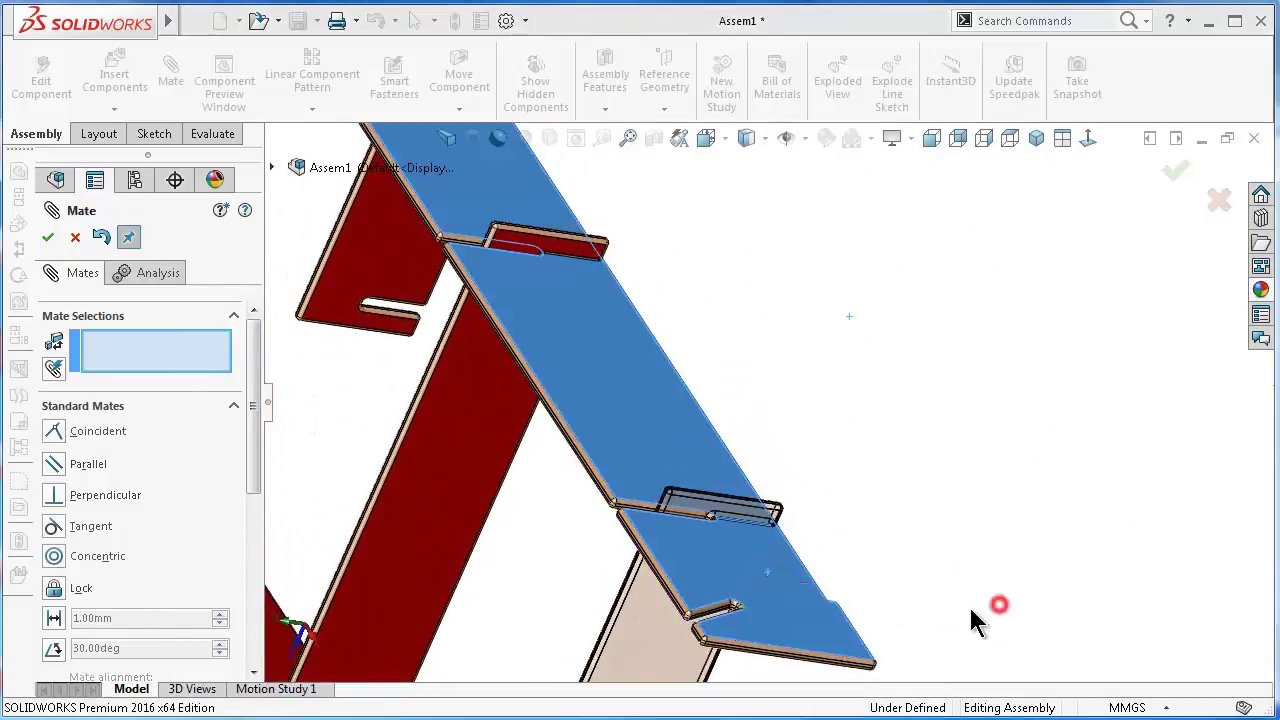
pyautogui.moveTo(971, 614)
pyautogui.mouseDown(button='middle')
pyautogui.moveTo(838, 567)
pyautogui.moveTo(766, 571)
pyautogui.moveTo(730, 597)
pyautogui.moveTo(809, 451)
pyautogui.moveTo(806, 366)
pyautogui.moveTo(874, 351)
pyautogui.moveTo(395, 530)
pyautogui.mouseUp(button='middle')
pyautogui.scroll(-5, 395, 530)
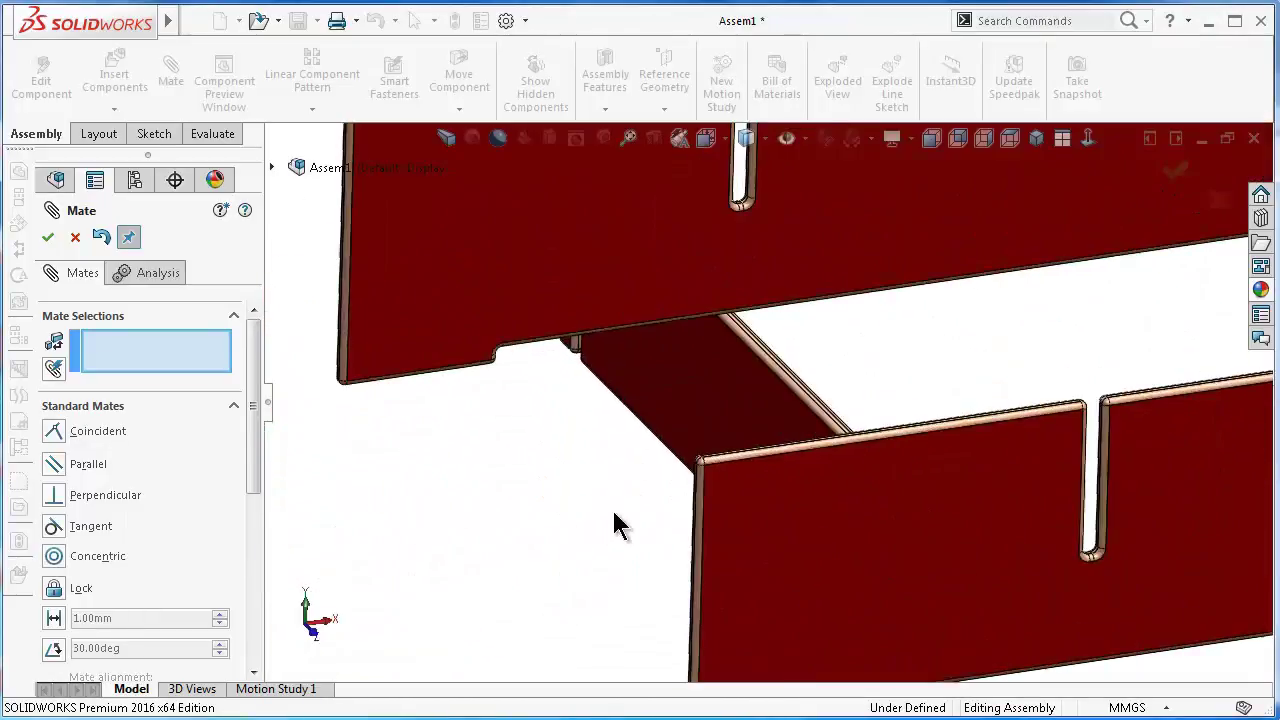
pyautogui.click(713, 410)
pyautogui.moveTo(932, 470); pyautogui.dragTo(934, 480, button='middle')
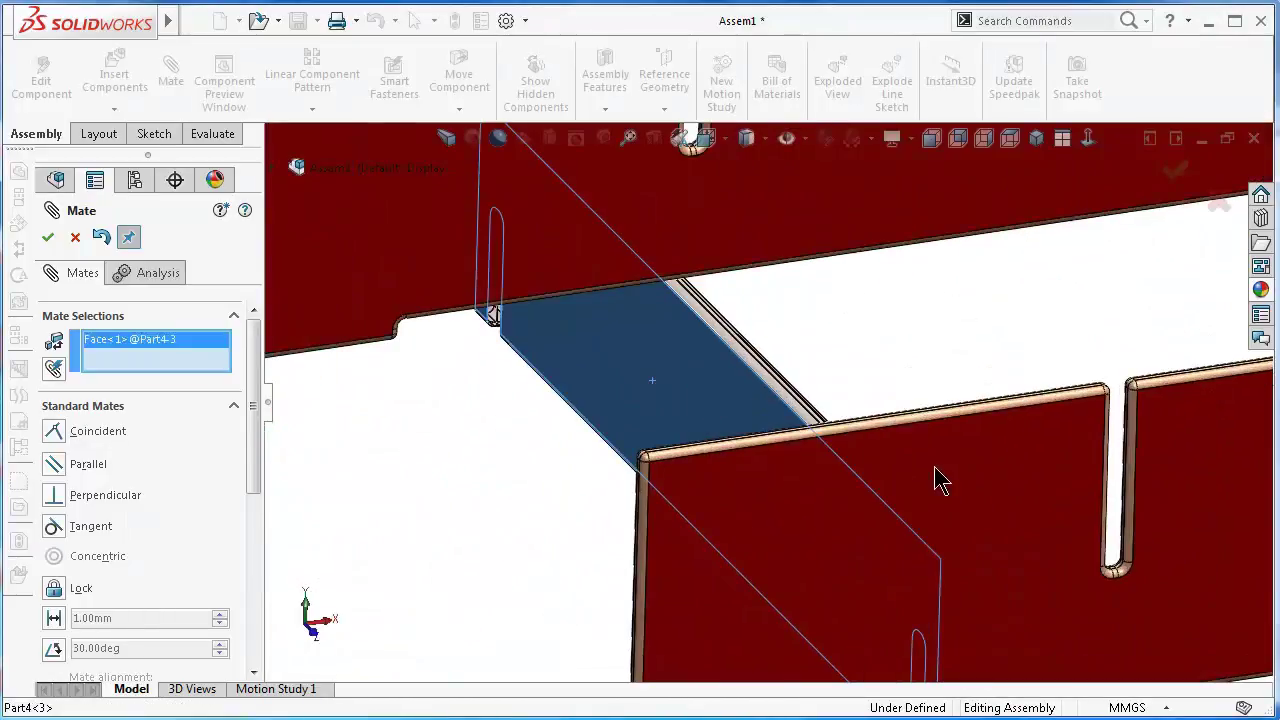
pyautogui.scroll(-5, 886, 471)
pyautogui.scroll(-3, 1030, 500)
pyautogui.scroll(-3, 1108, 528)
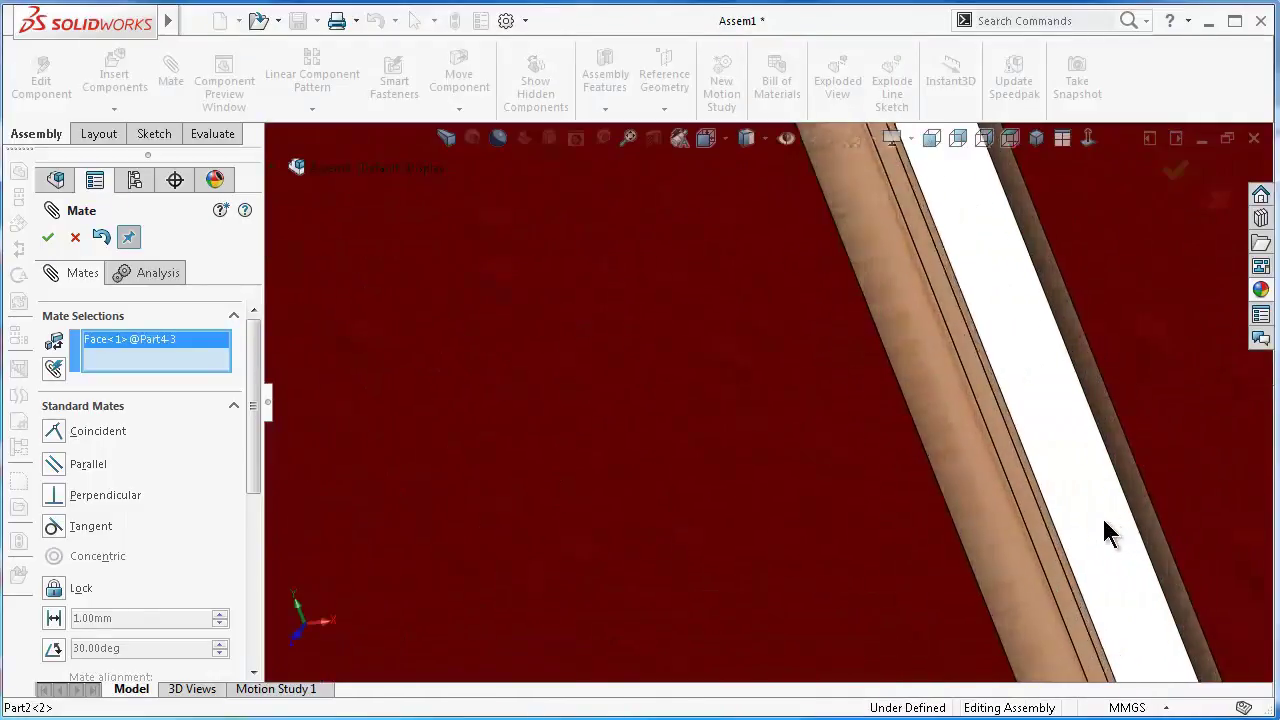
pyautogui.scroll(-2, 1008, 605)
pyautogui.moveTo(955, 540); pyautogui.dragTo(942, 535, button='middle')
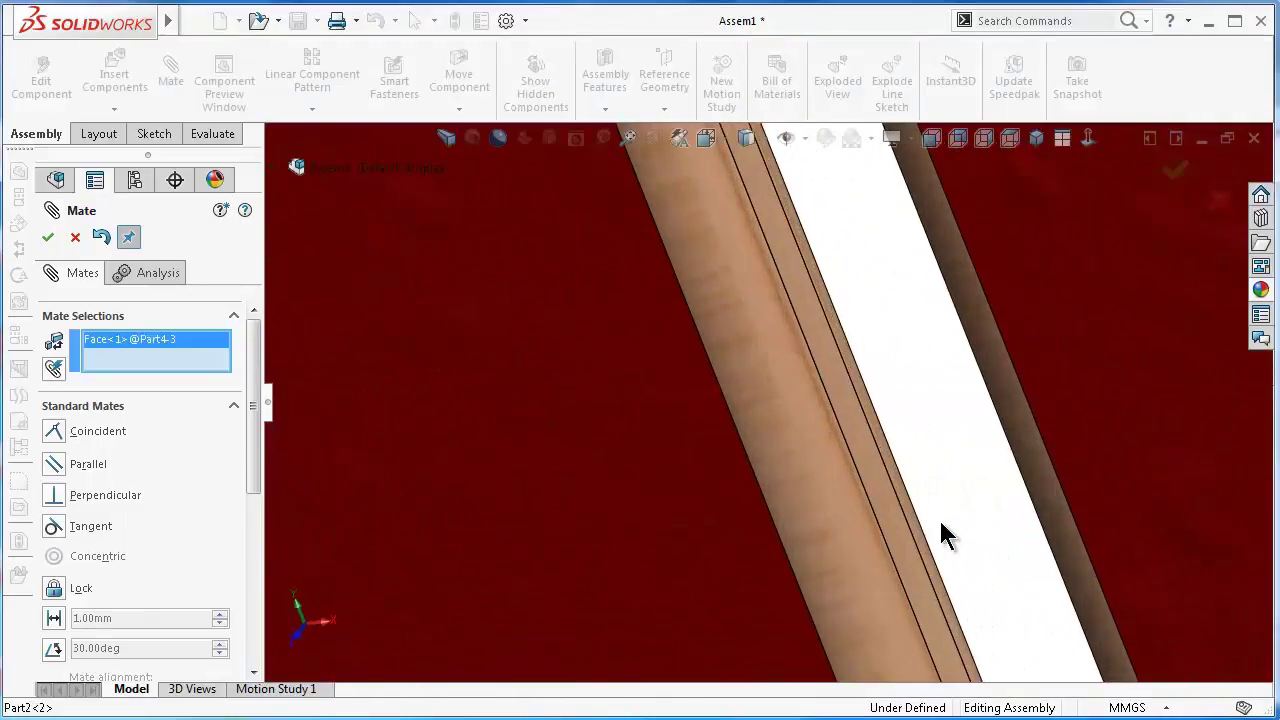
pyautogui.click(910, 565)
pyautogui.click(1134, 588)
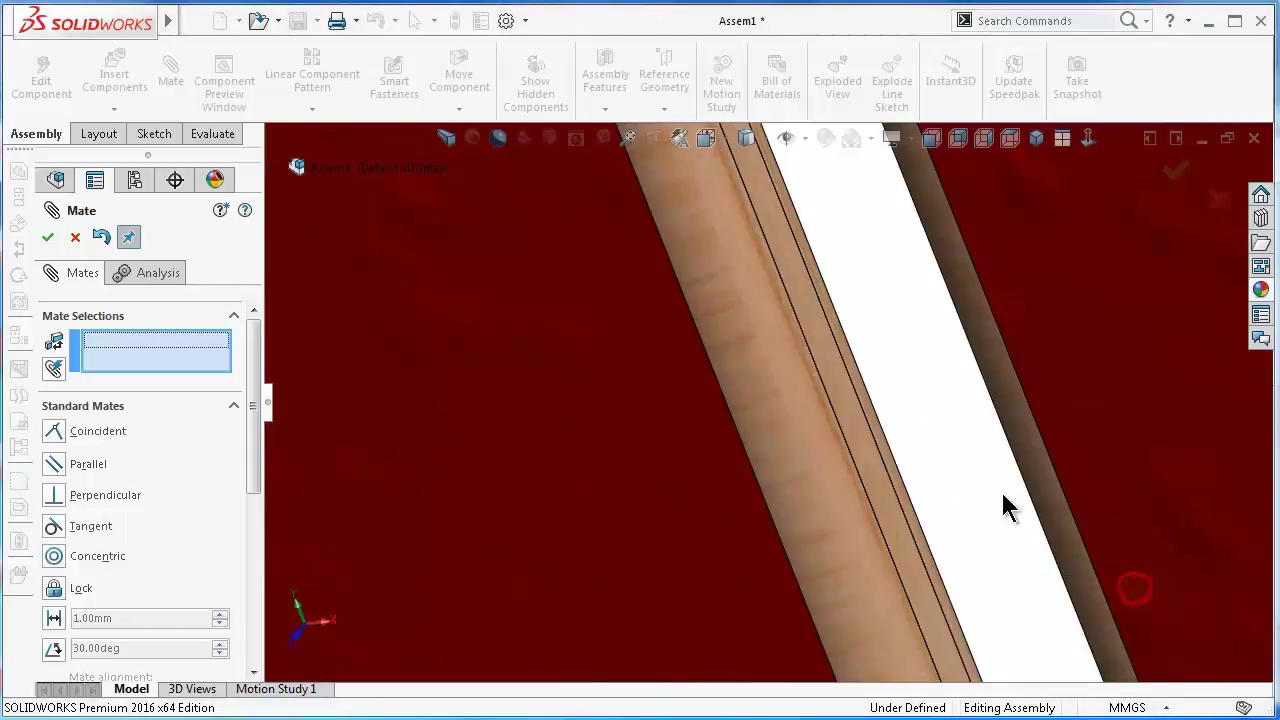
# Mate the crossing board's slot face coincident with the slot end edge of the Part2 board
pyautogui.scroll(4, 1005, 507)
pyautogui.scroll(2, 951, 491)
pyautogui.scroll(2, 886, 463)
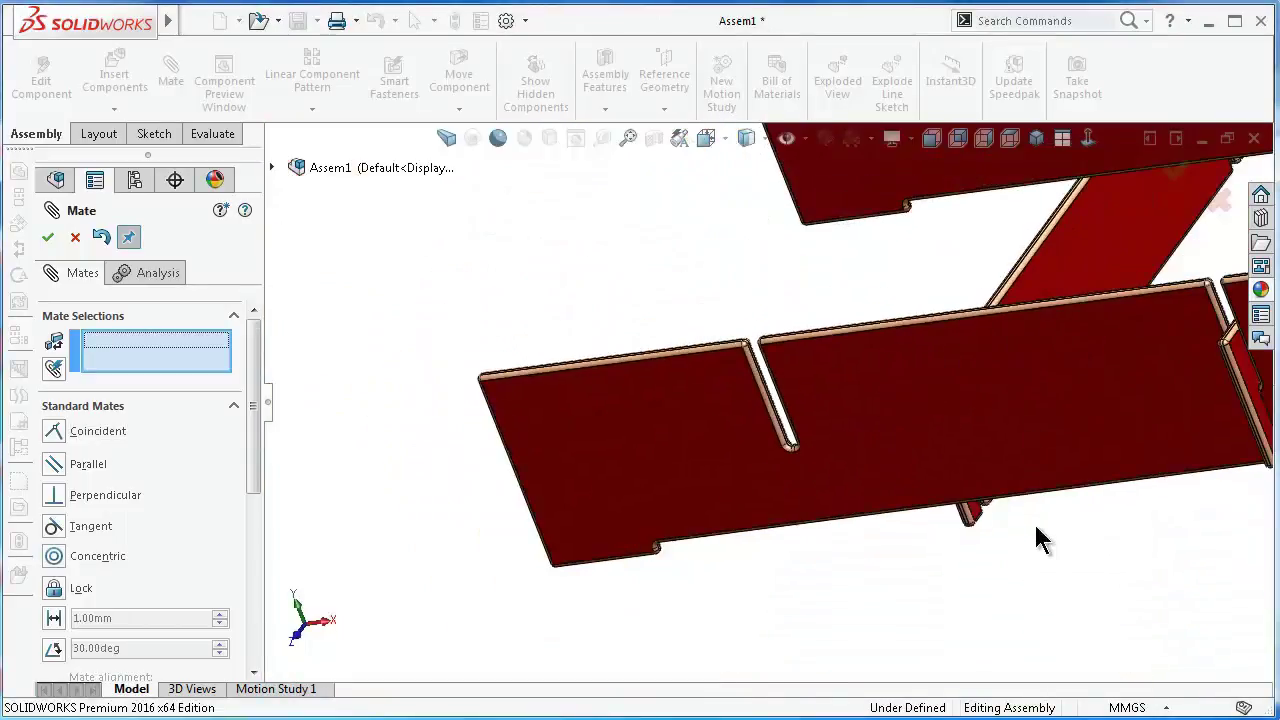
pyautogui.moveTo(1037, 530)
pyautogui.mouseDown(button='middle')
pyautogui.moveTo(986, 449)
pyautogui.moveTo(1074, 566)
pyautogui.moveTo(986, 586)
pyautogui.mouseUp(button='middle')
pyautogui.scroll(-4, 900, 500)
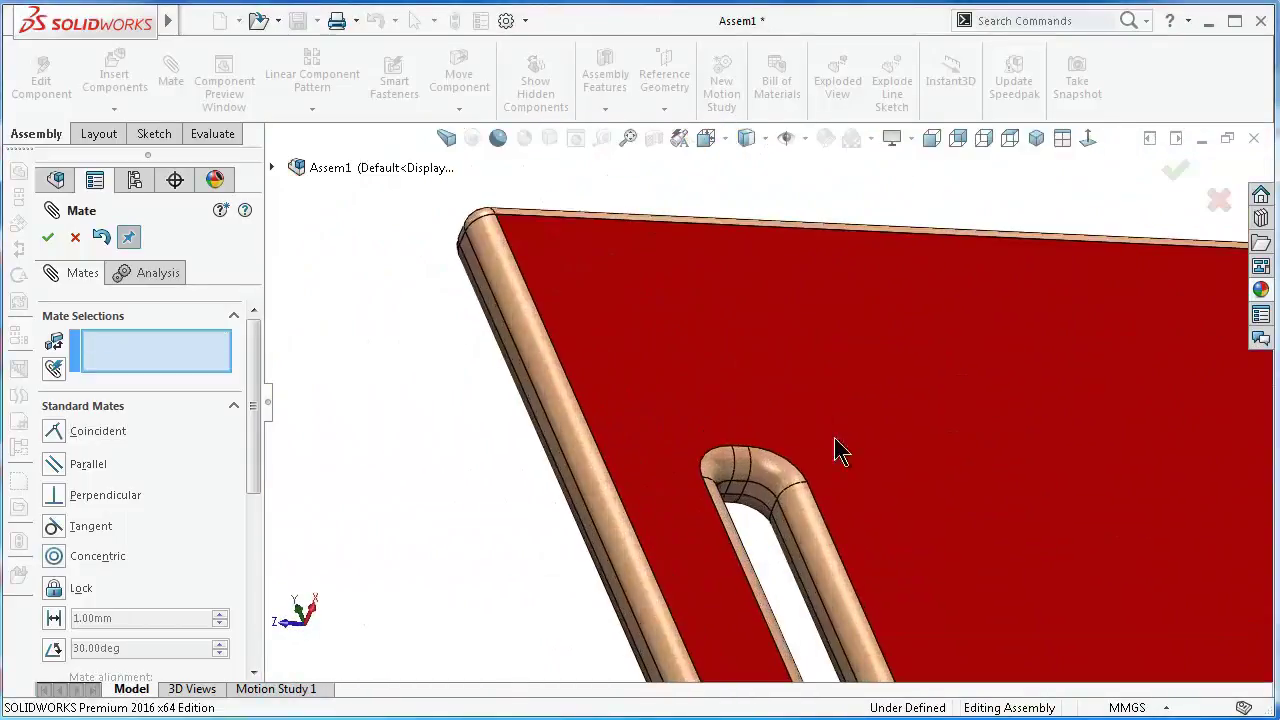
pyautogui.scroll(-2, 838, 450)
pyautogui.click(720, 491)
pyautogui.scroll(2, 480, 430)
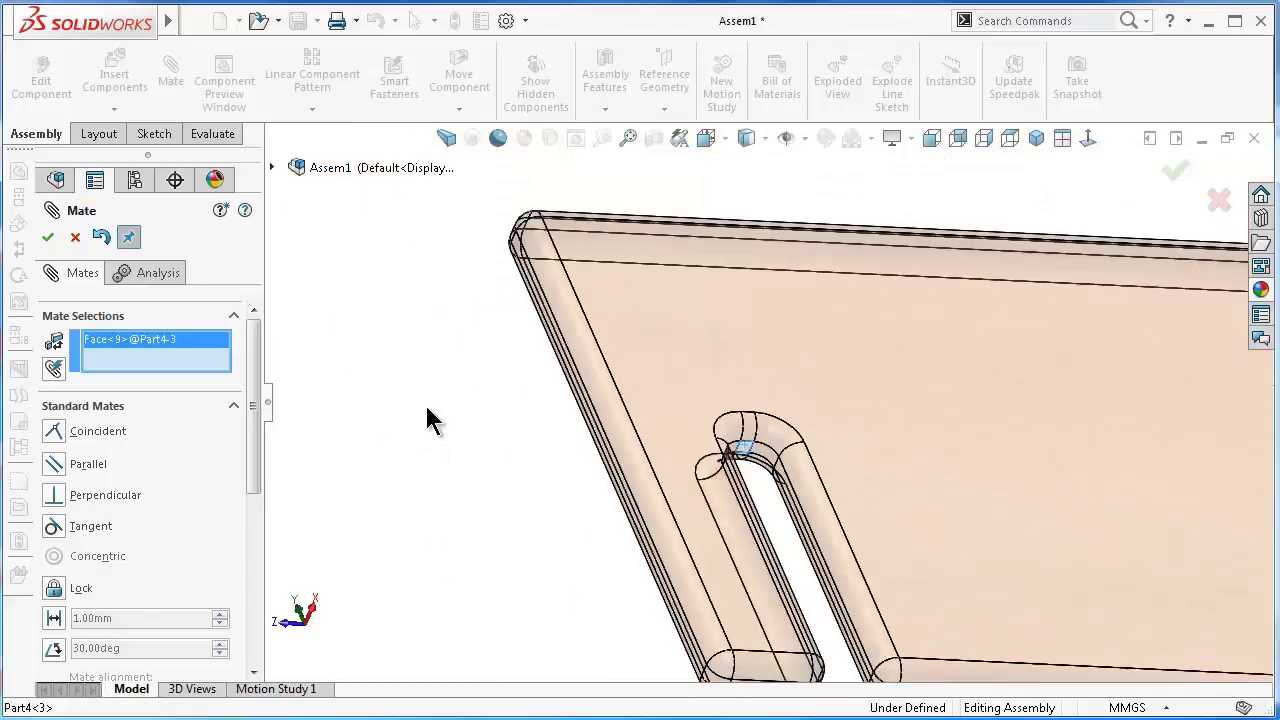
pyautogui.scroll(2, 416, 396)
pyautogui.scroll(2, 485, 400)
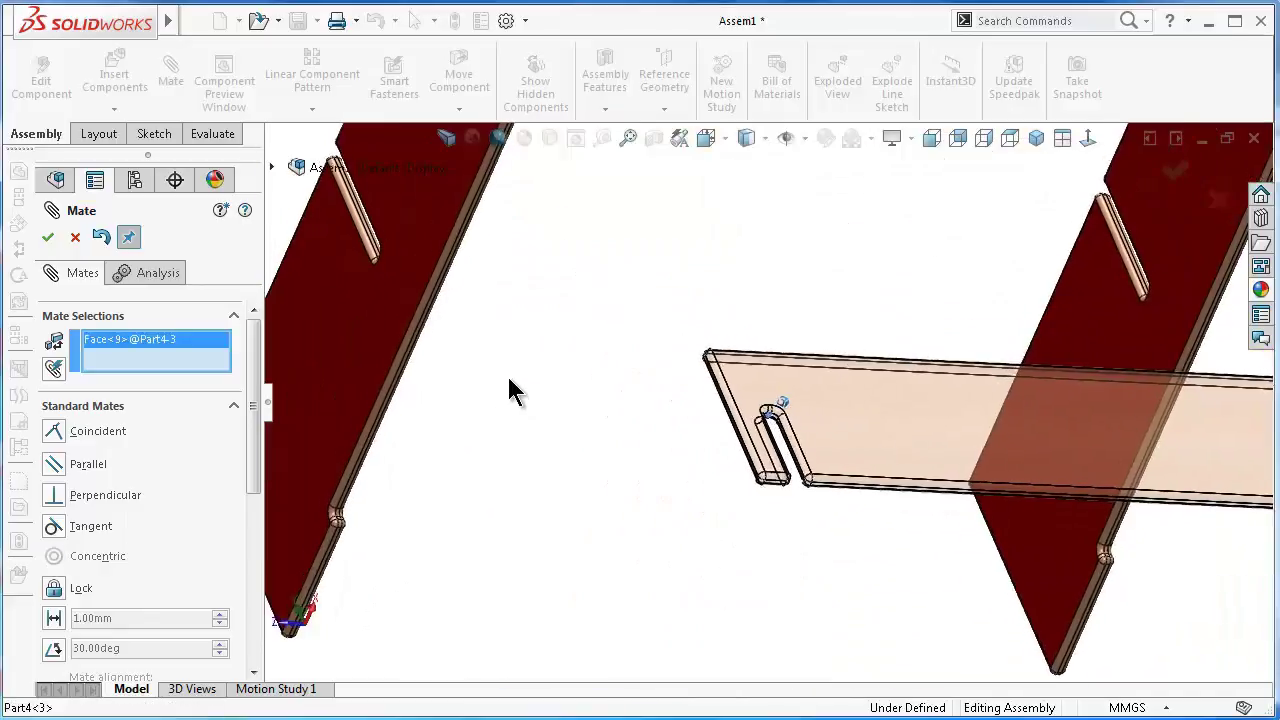
pyautogui.hotkey('ctrl', '1')
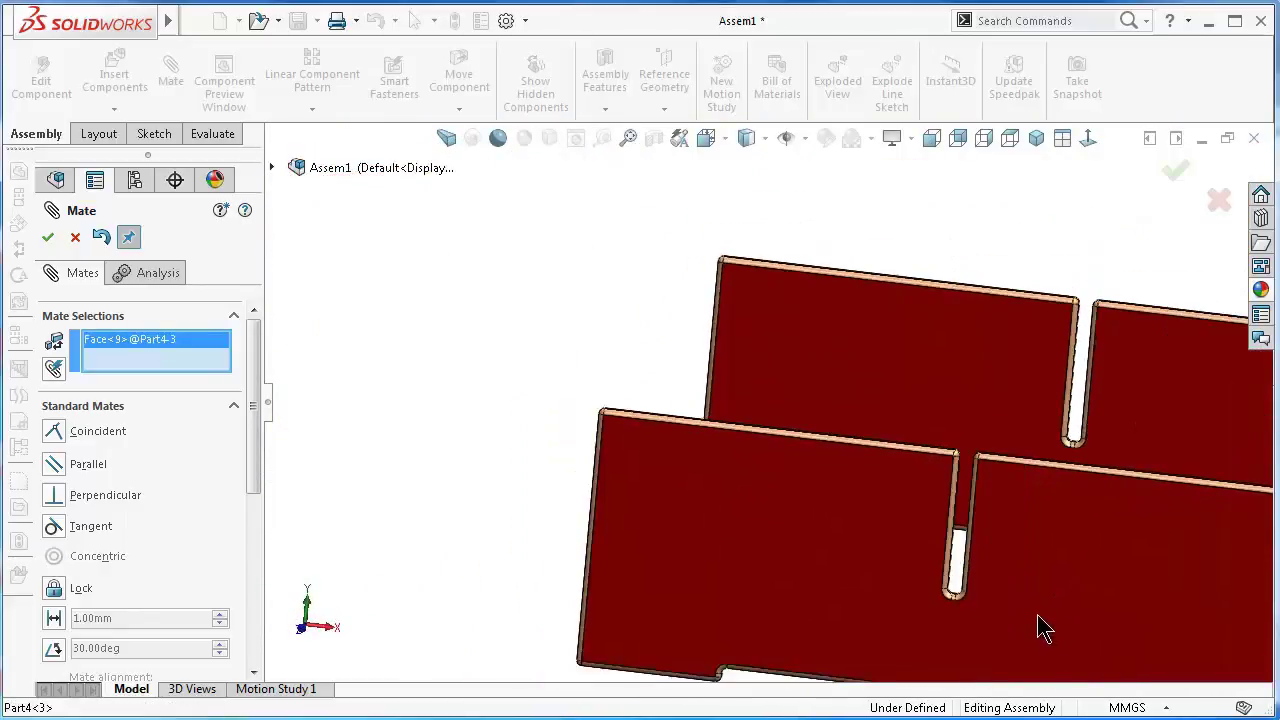
pyautogui.moveTo(1037, 614)
pyautogui.mouseDown(button='middle')
pyautogui.moveTo(966, 620)
pyautogui.moveTo(1086, 600)
pyautogui.moveTo(1130, 408)
pyautogui.mouseUp(button='middle')
pyautogui.click(1139, 380)
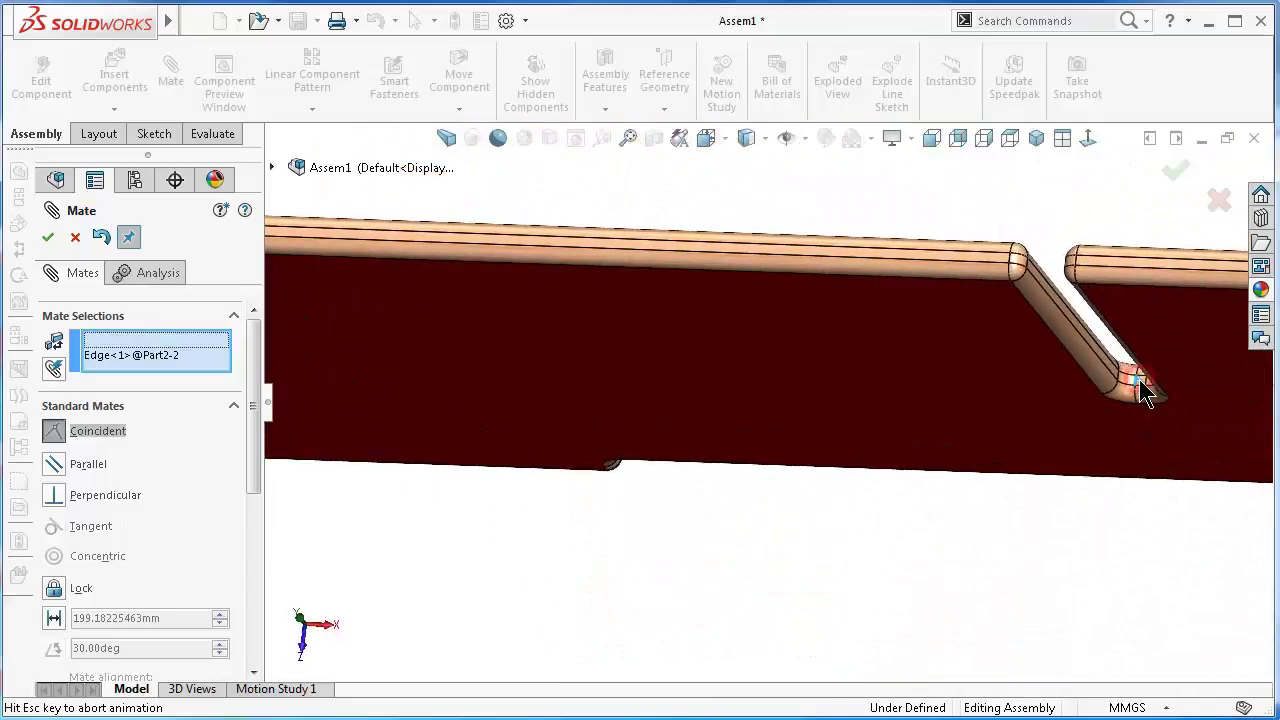
pyautogui.click(1249, 356)
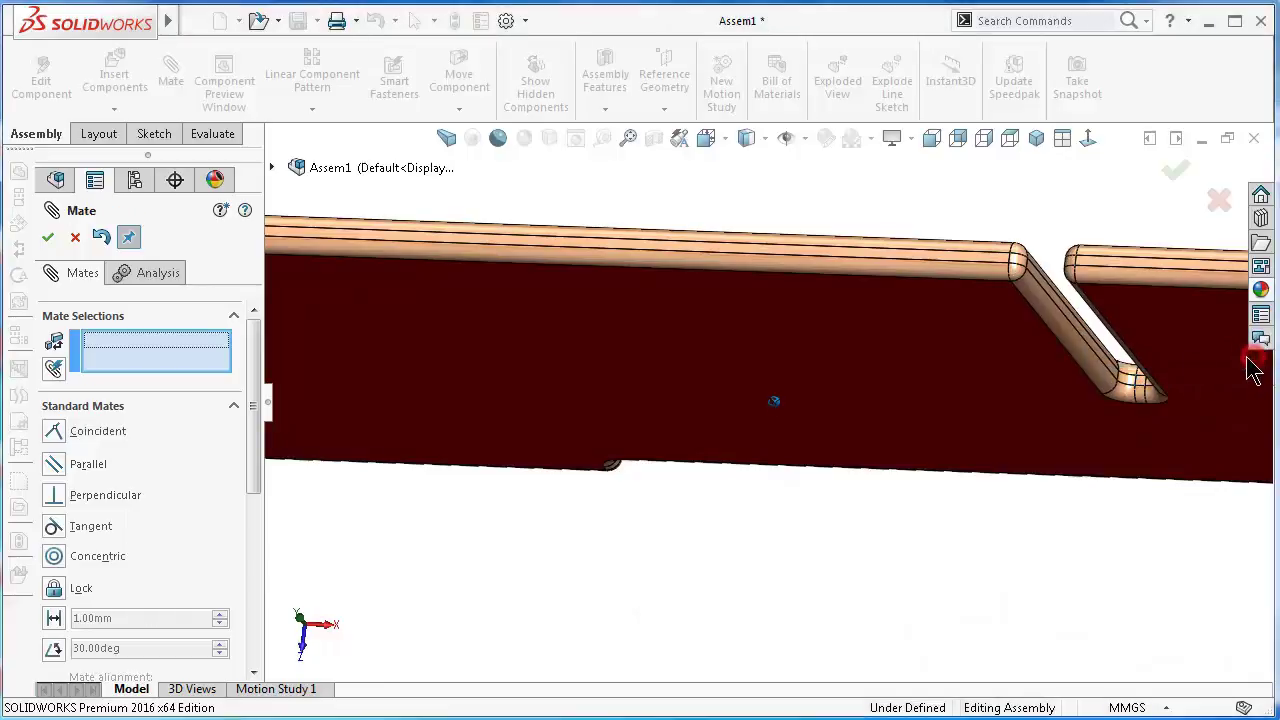
# Seat the red board in the Part4 board's slot with a coincident mate, fully defining the assembly
pyautogui.moveTo(1137, 380)
pyautogui.mouseDown(button='middle')
pyautogui.moveTo(956, 394)
pyautogui.moveTo(917, 374)
pyautogui.moveTo(977, 486)
pyautogui.moveTo(957, 423)
pyautogui.mouseUp(button='middle')
pyautogui.scroll(3, 988, 390)
pyautogui.scroll(-3, 918, 377)
pyautogui.scroll(-3, 900, 418)
pyautogui.moveTo(809, 409)
pyautogui.mouseDown(button='middle')
pyautogui.moveTo(720, 457)
pyautogui.moveTo(529, 500)
pyautogui.moveTo(429, 549)
pyautogui.moveTo(410, 497)
pyautogui.mouseUp(button='middle')
pyautogui.click(818, 418)
pyautogui.click(410, 497)
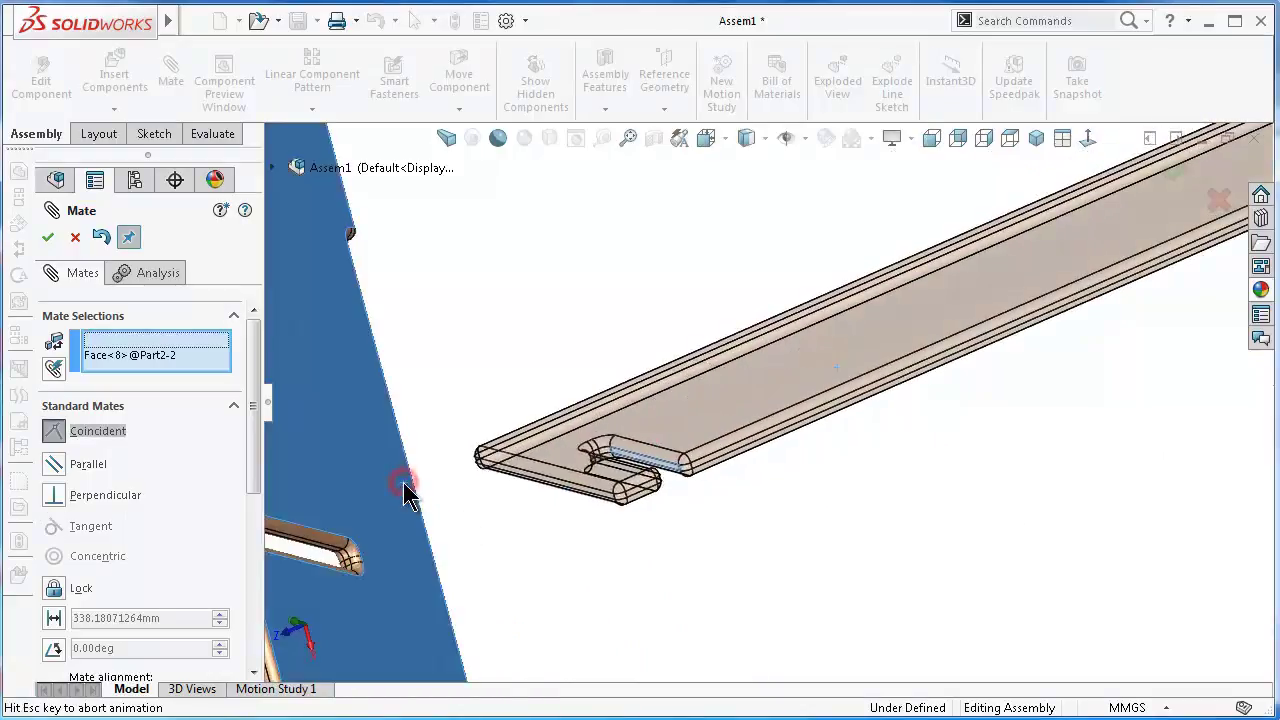
pyautogui.click(378, 514)
pyautogui.moveTo(511, 517)
pyautogui.mouseDown(button='middle')
pyautogui.moveTo(611, 509)
pyautogui.moveTo(615, 522)
pyautogui.mouseUp(button='middle')
pyautogui.scroll(3, 614, 521)
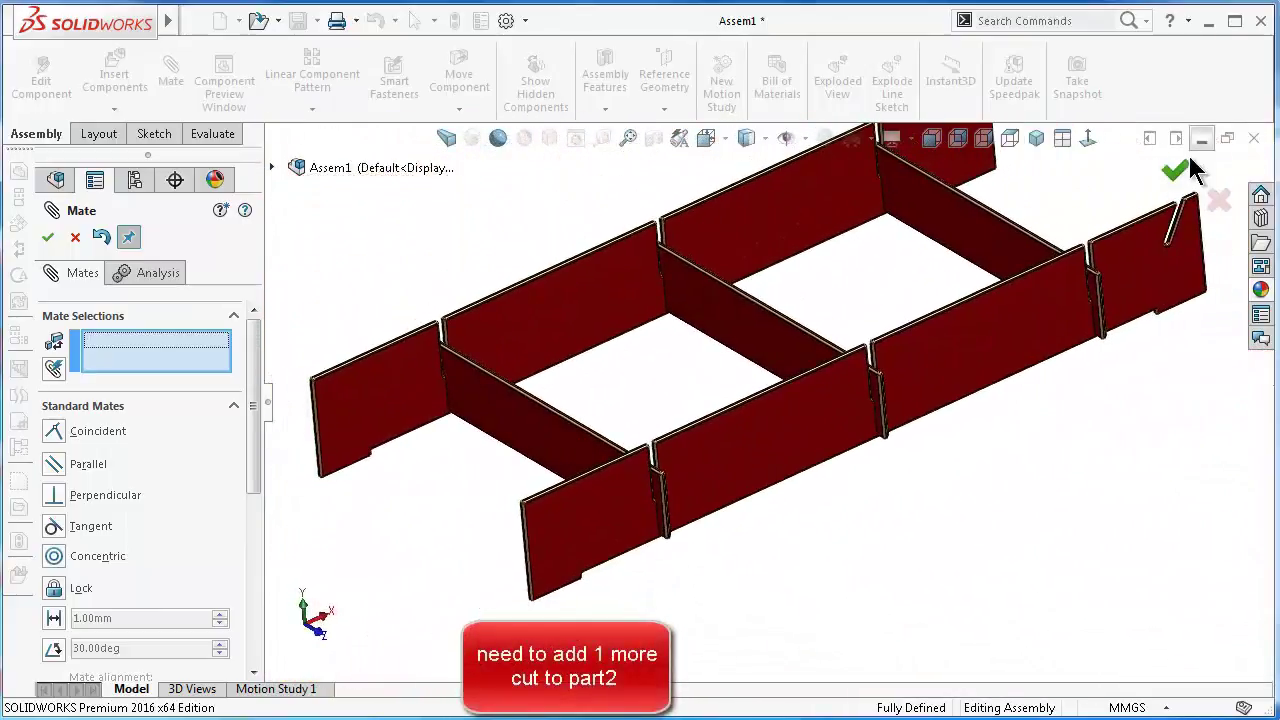
pyautogui.click(1175, 172)
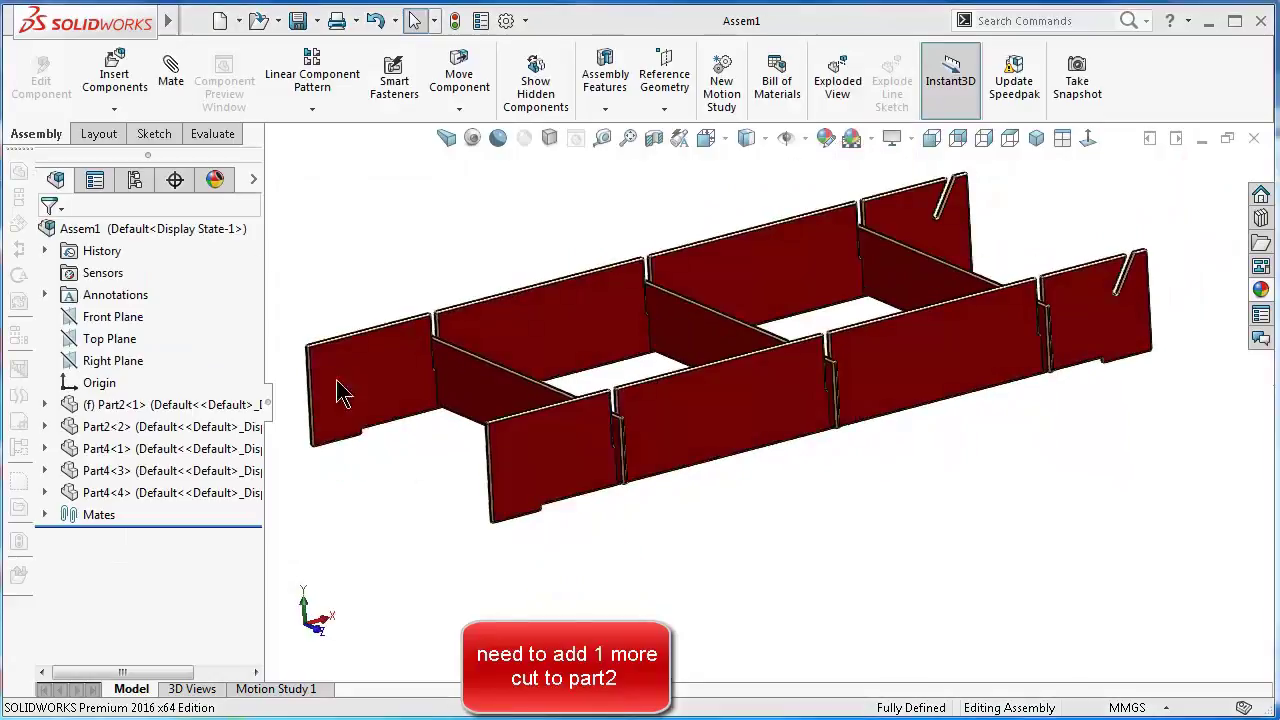
# Insert a Part1 board above the frame, then open the Part2 board in its own window
pyautogui.click(136, 97)
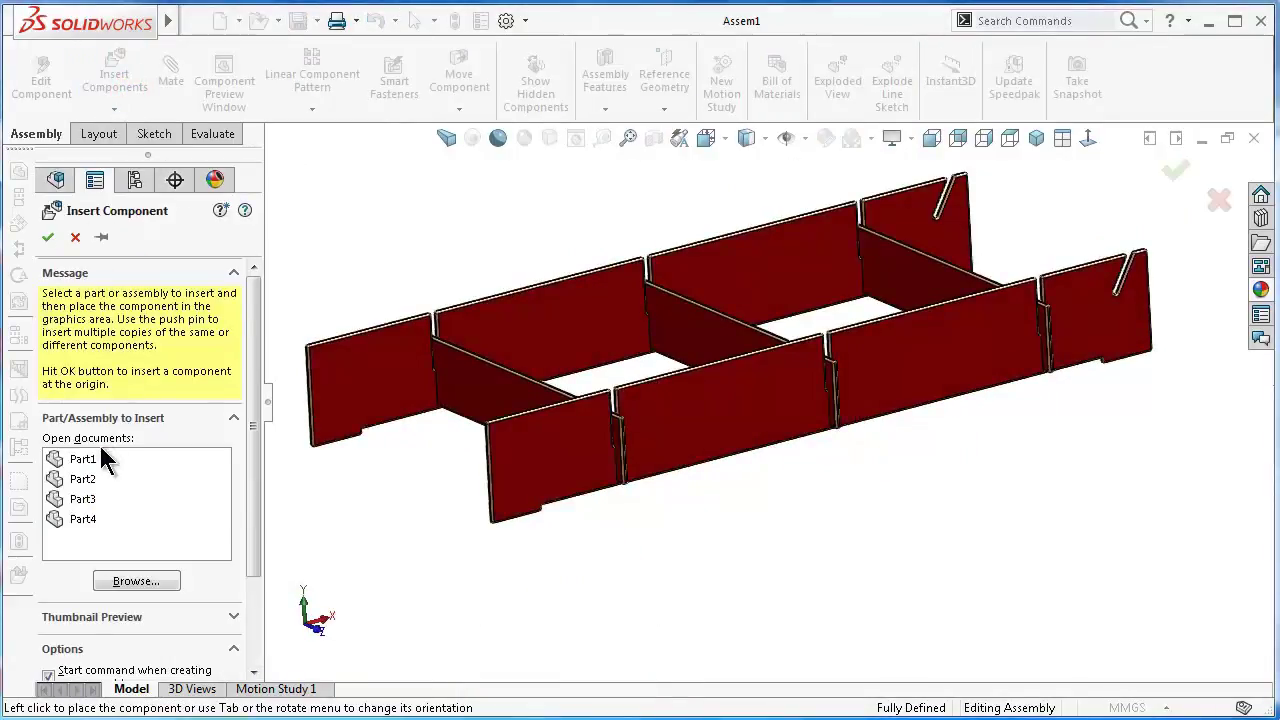
pyautogui.click(101, 452)
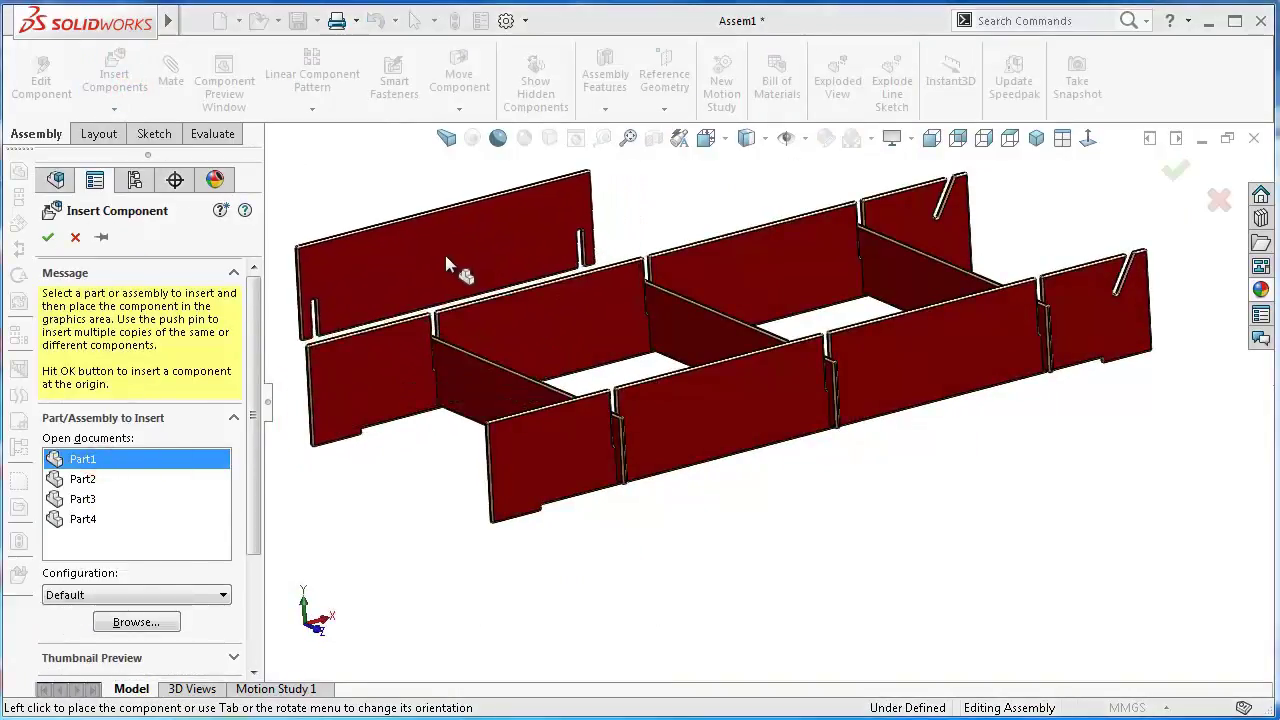
pyautogui.click(447, 263)
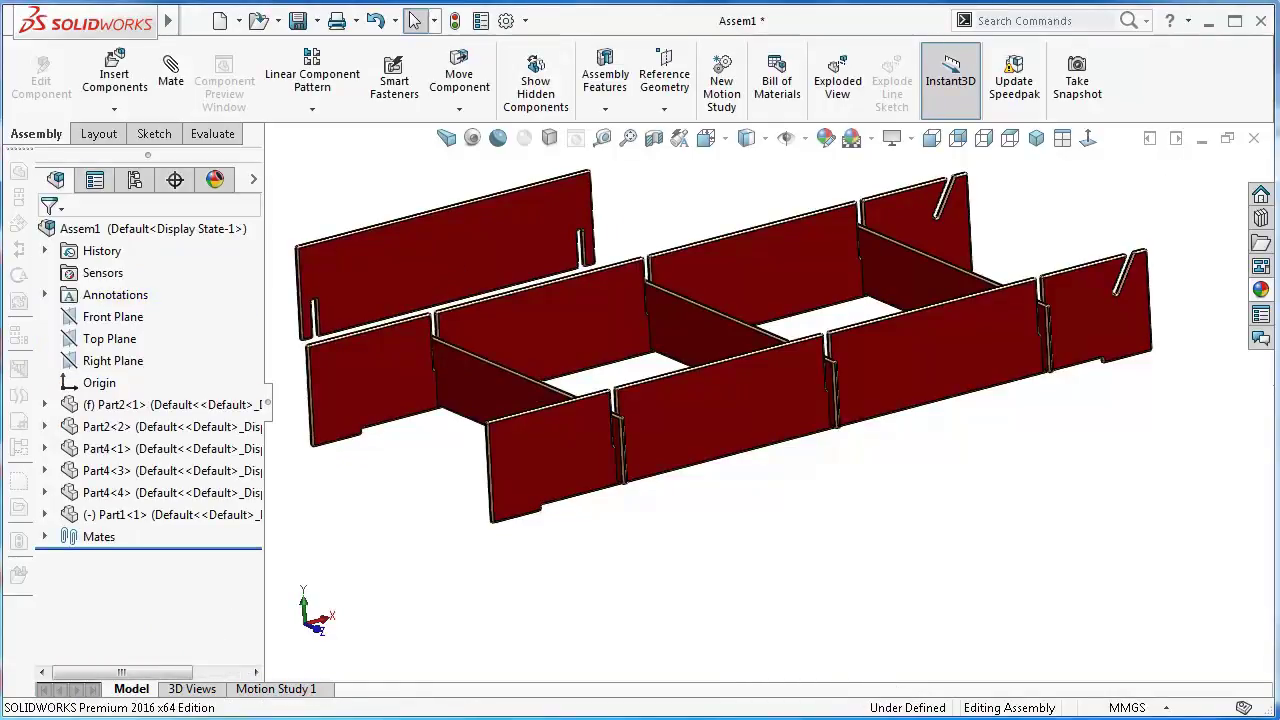
pyautogui.click(569, 470)
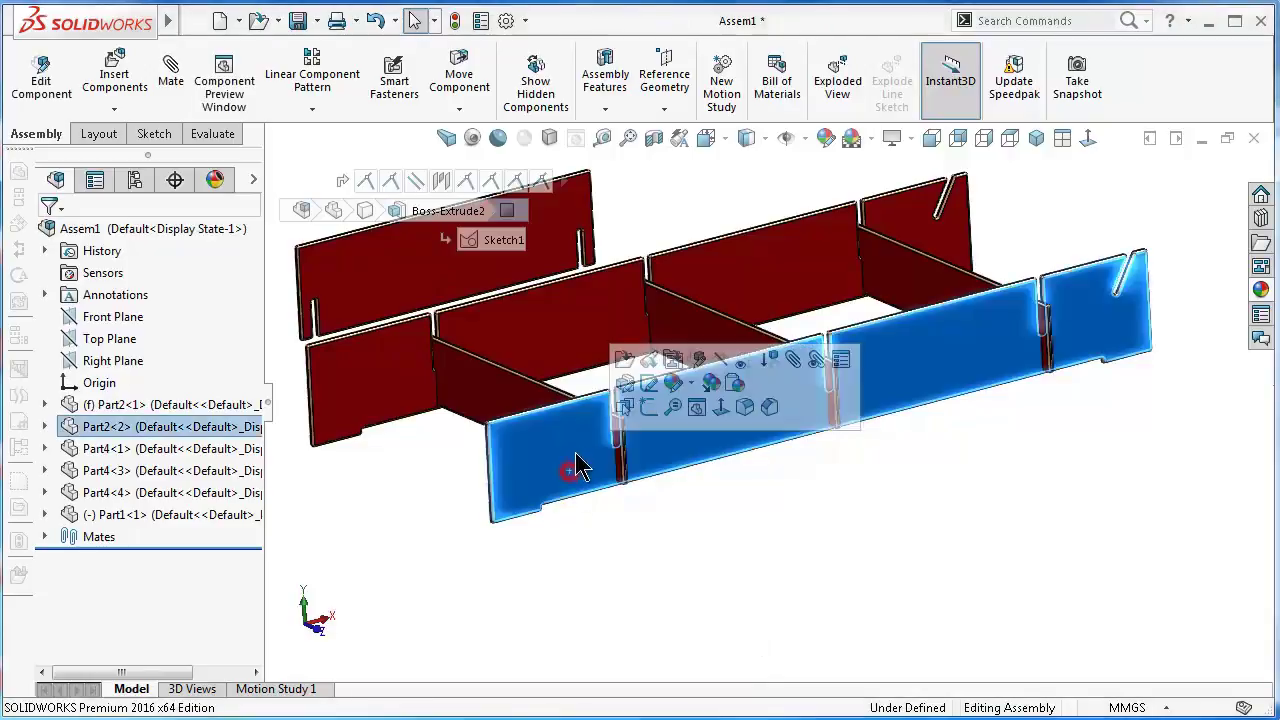
pyautogui.click(624, 362)
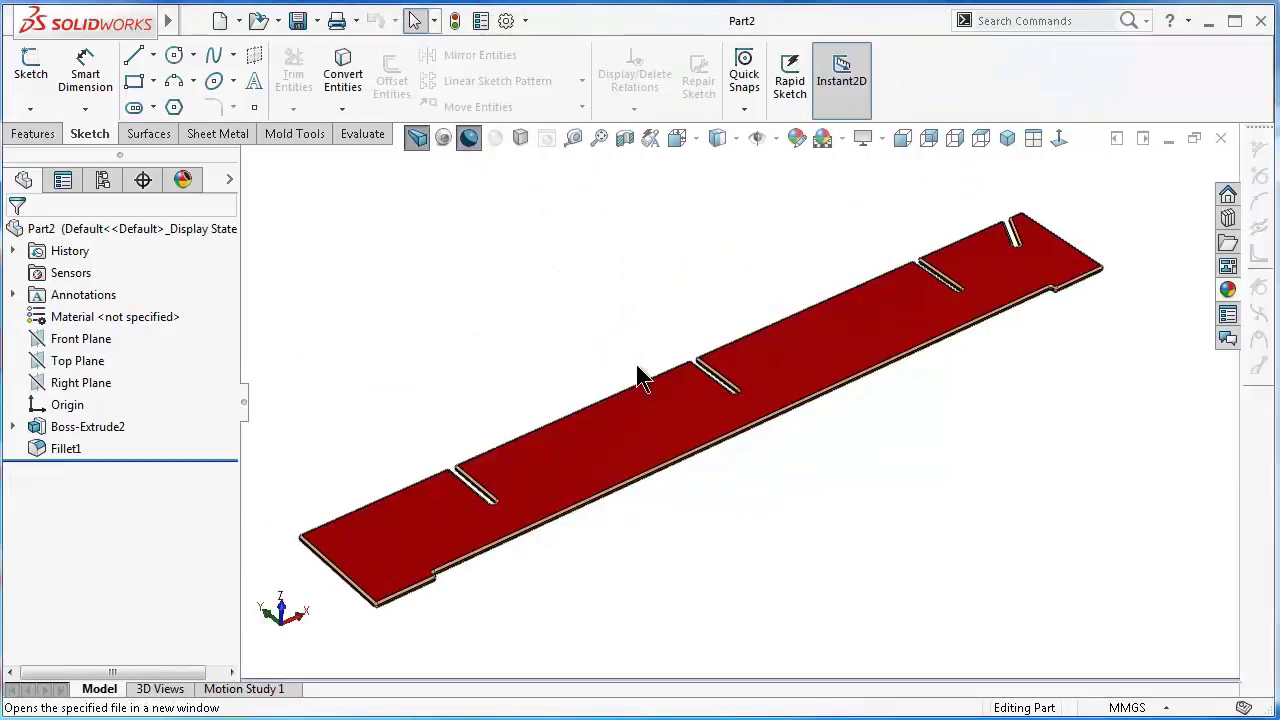
# Edit Sketch1 under Boss-Extrude2 and view it normal to the sketch plane
pyautogui.click(12, 426)
pyautogui.click(89, 449)
pyautogui.click(104, 393)
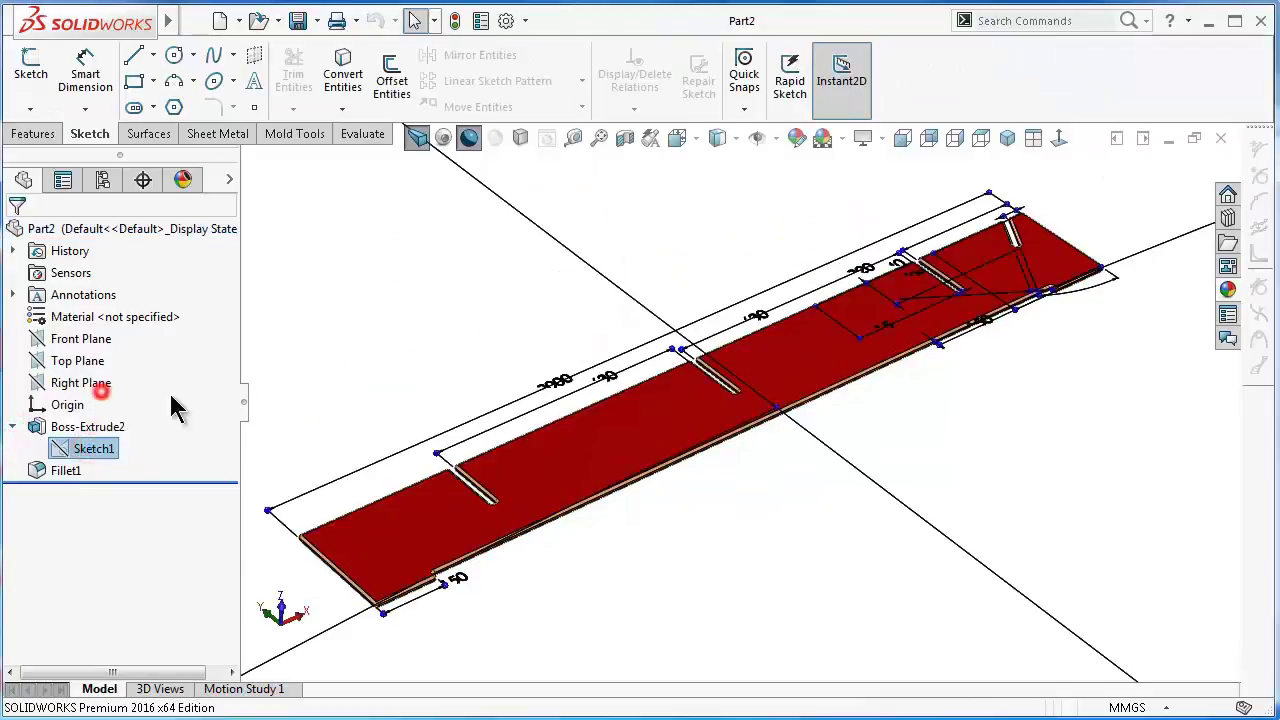
pyautogui.click(1060, 138)
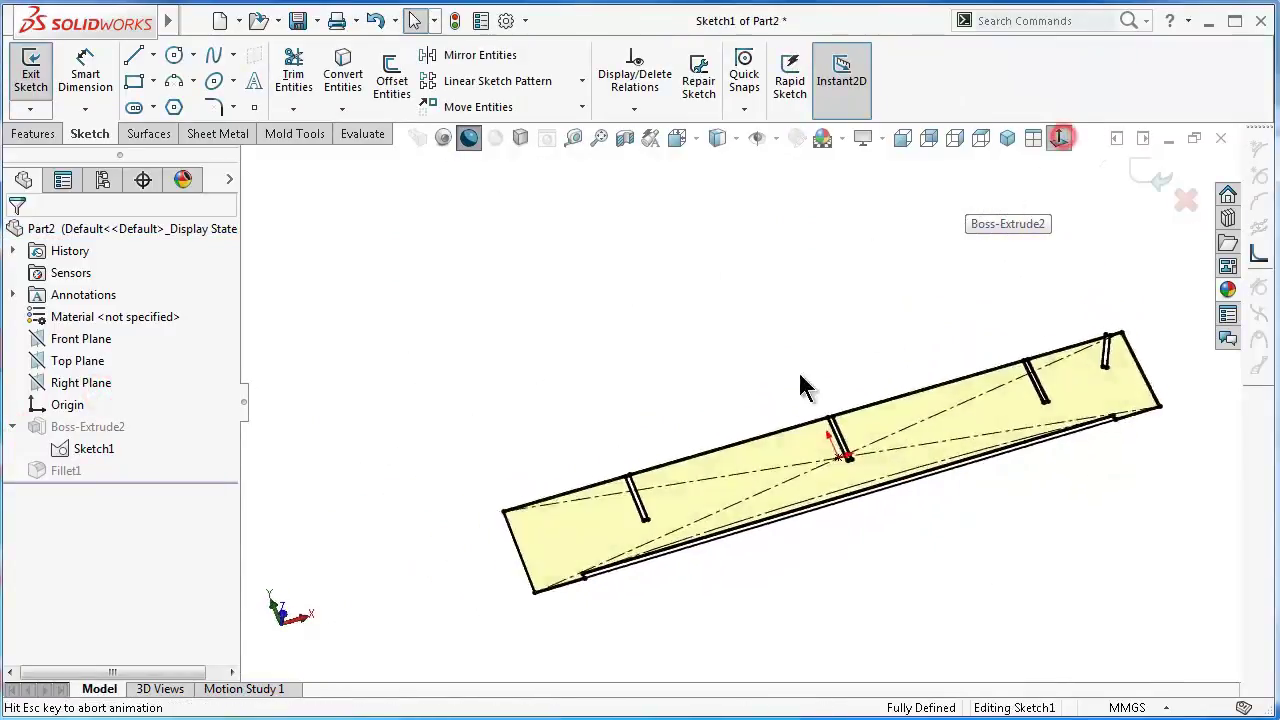
pyautogui.scroll(-3, 634, 449)
pyautogui.scroll(-2, 547, 376)
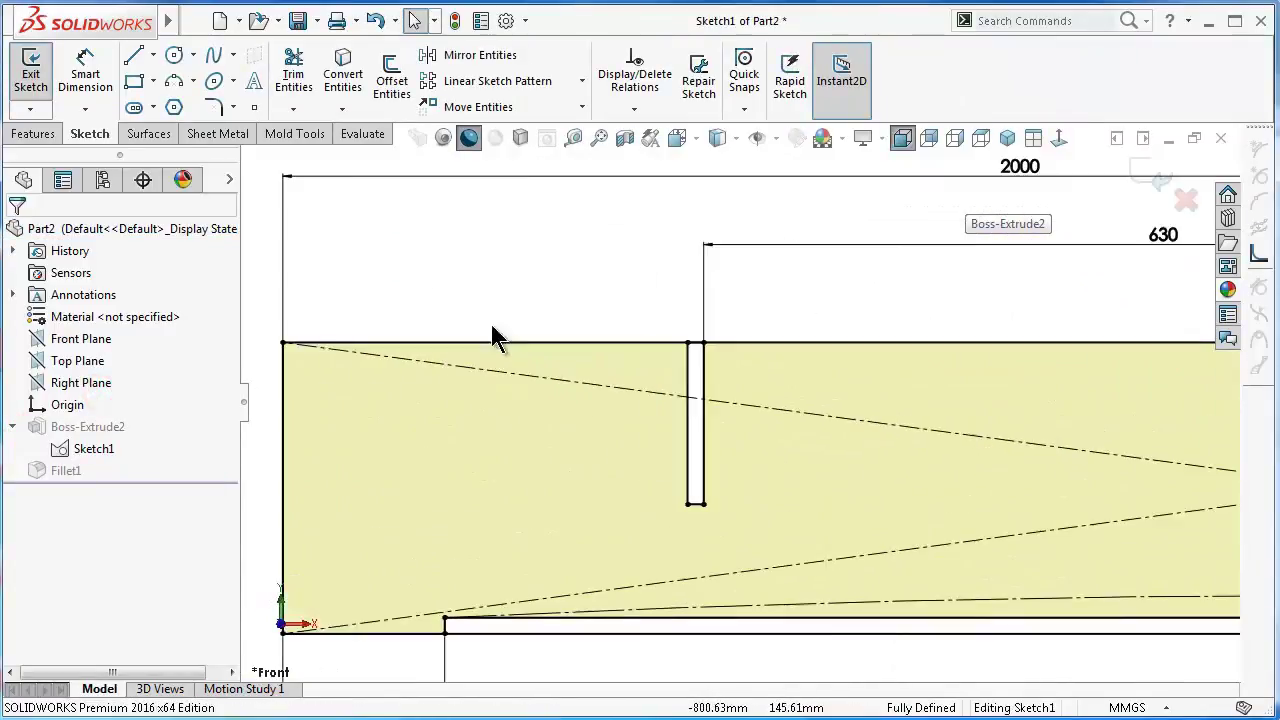
# Draw a narrow slot rectangle down from the board's top edge and dimension its width 15 mm
pyautogui.click(136, 82)
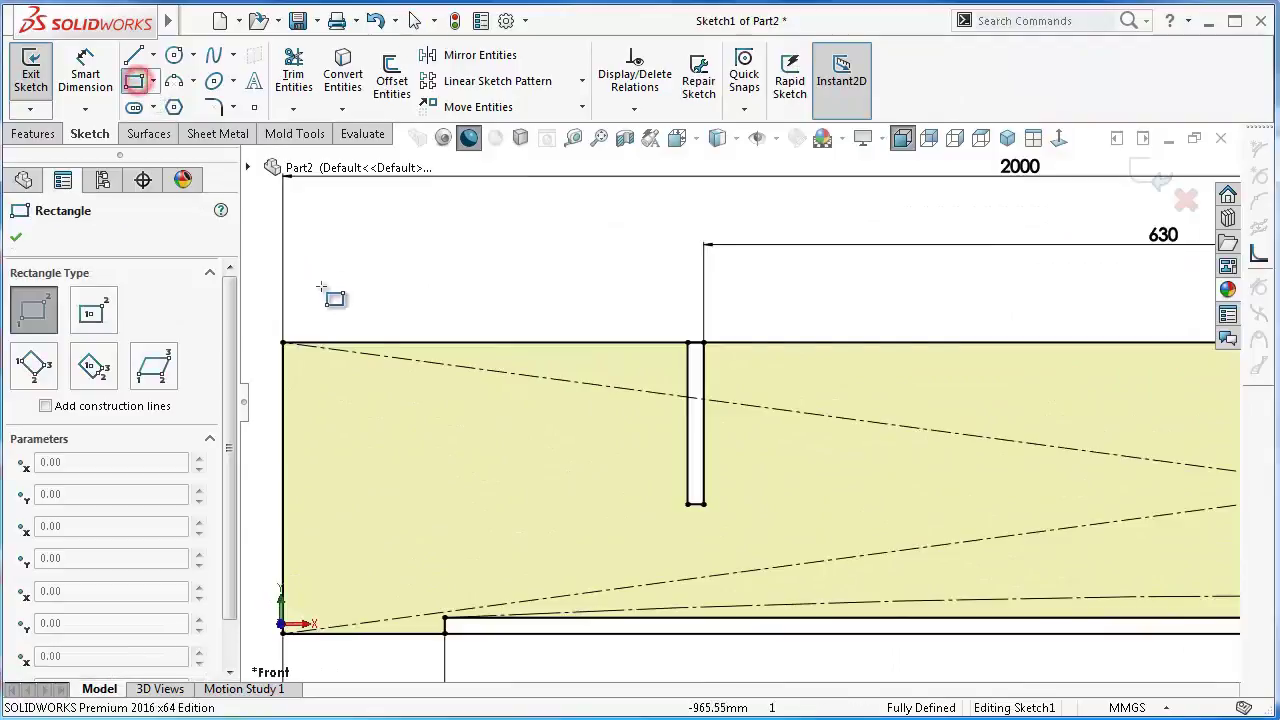
pyautogui.click(366, 342)
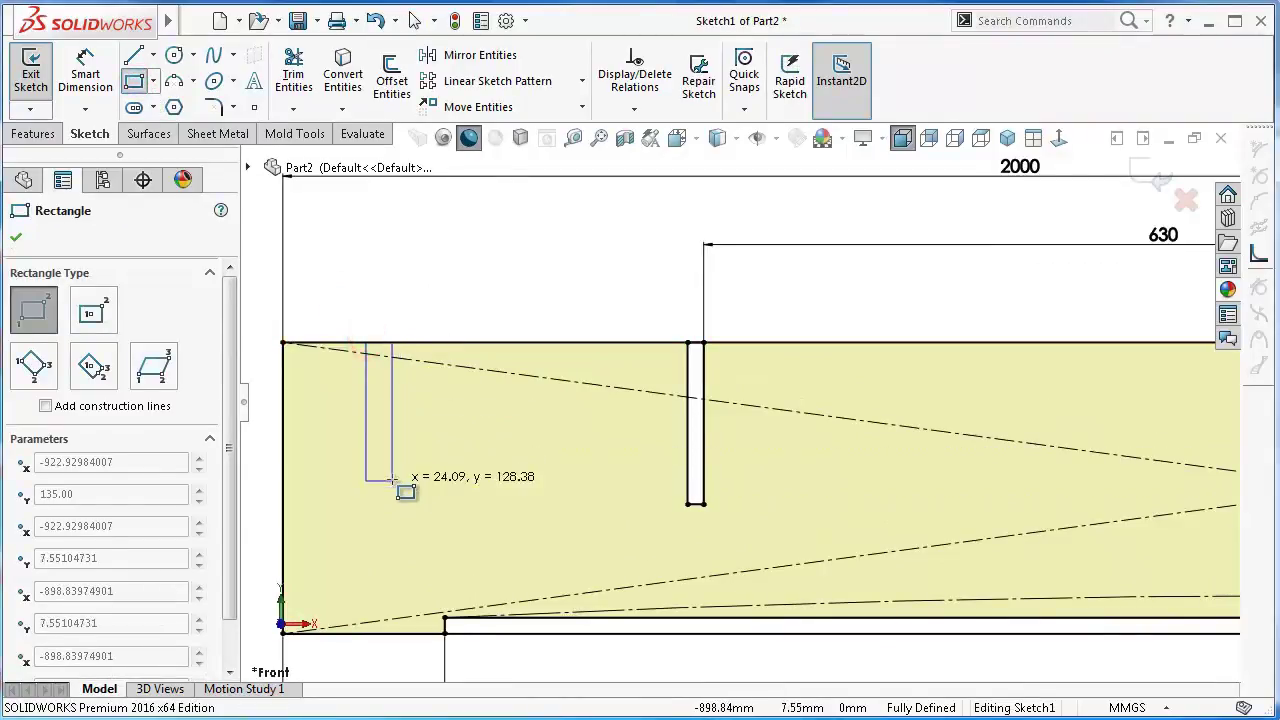
pyautogui.click(390, 472)
pyautogui.moveTo(434, 291); pyautogui.dragTo(343, 291, button='right')
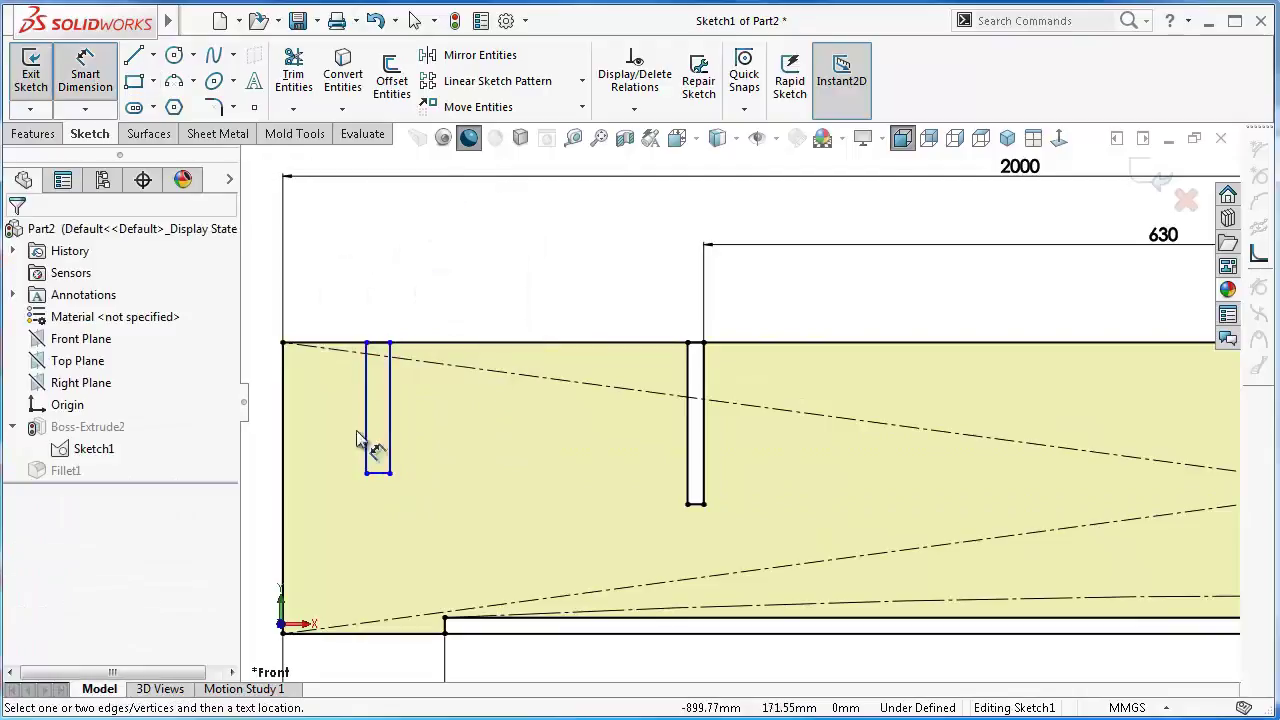
pyautogui.click(380, 474)
pyautogui.click(378, 490)
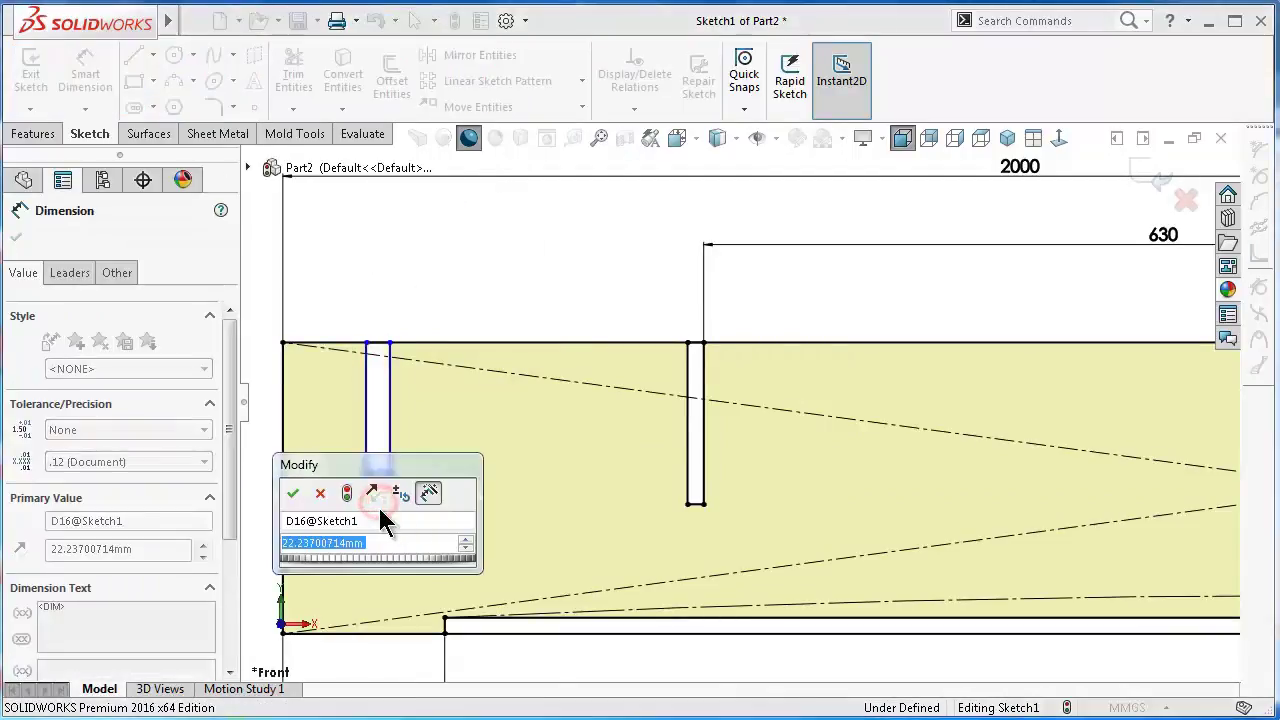
pyautogui.write('15')
pyautogui.press('Return')
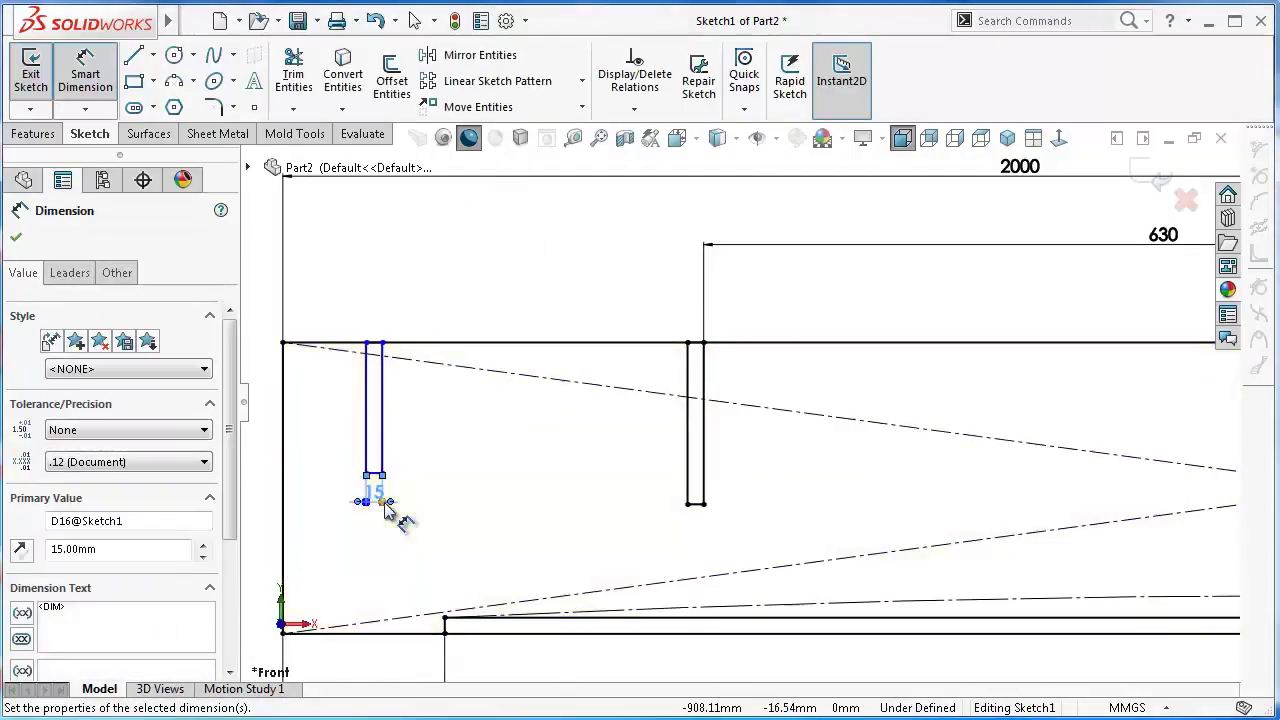
# Dimension the new slot's height to 120
pyautogui.click(366, 425)
pyautogui.click(437, 441)
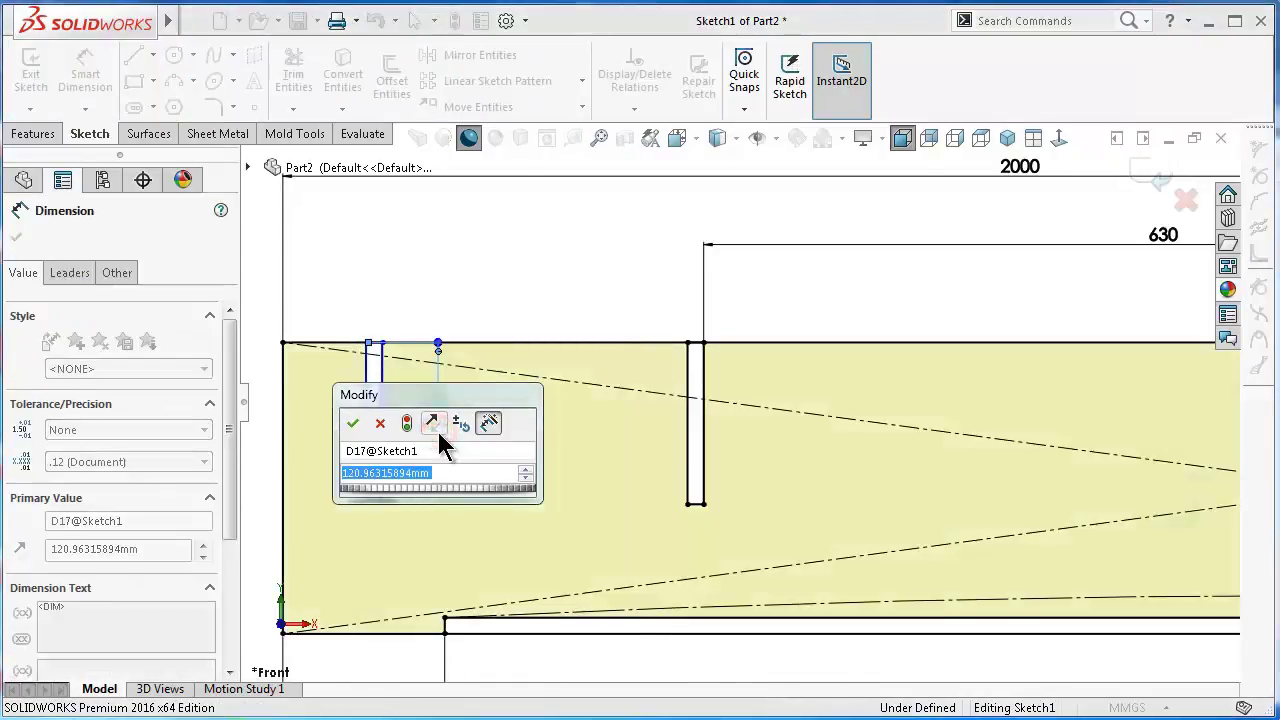
pyautogui.write('120')
pyautogui.press('Return')
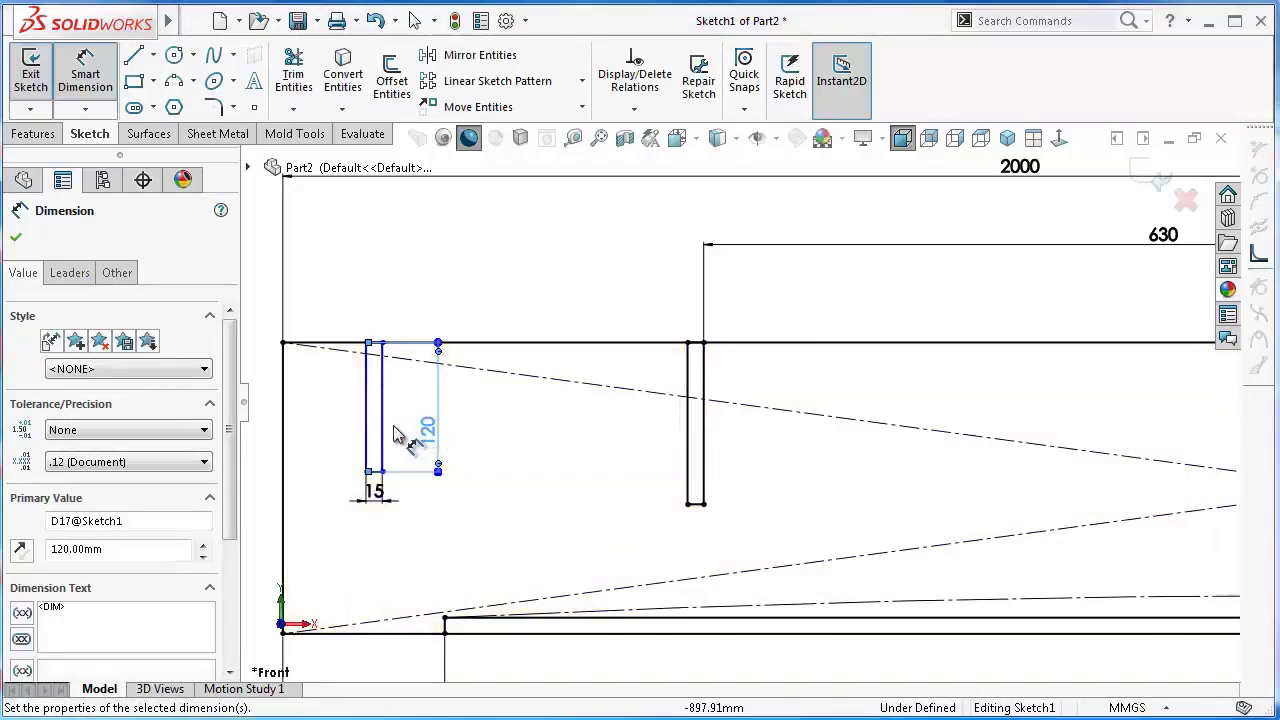
# Dimension the slot 40 from the panel's left edge and exit the sketch to rebuild
pyautogui.click(365, 425)
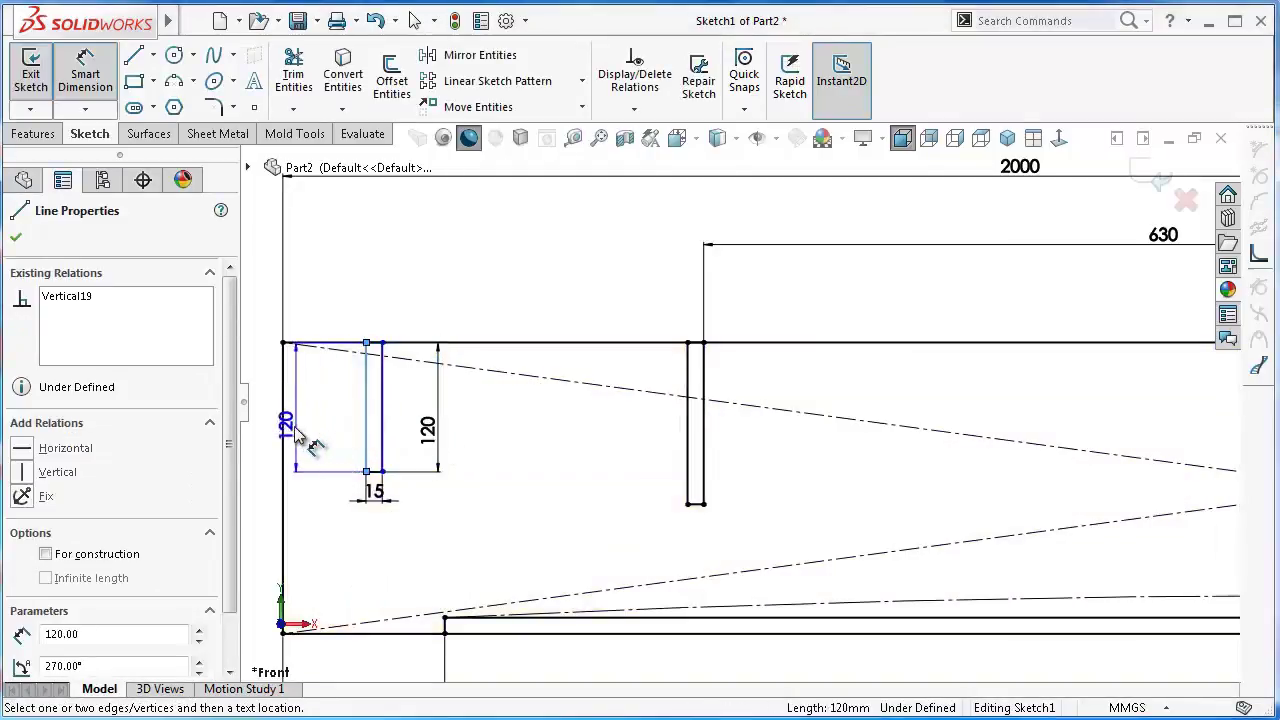
pyautogui.click(320, 305)
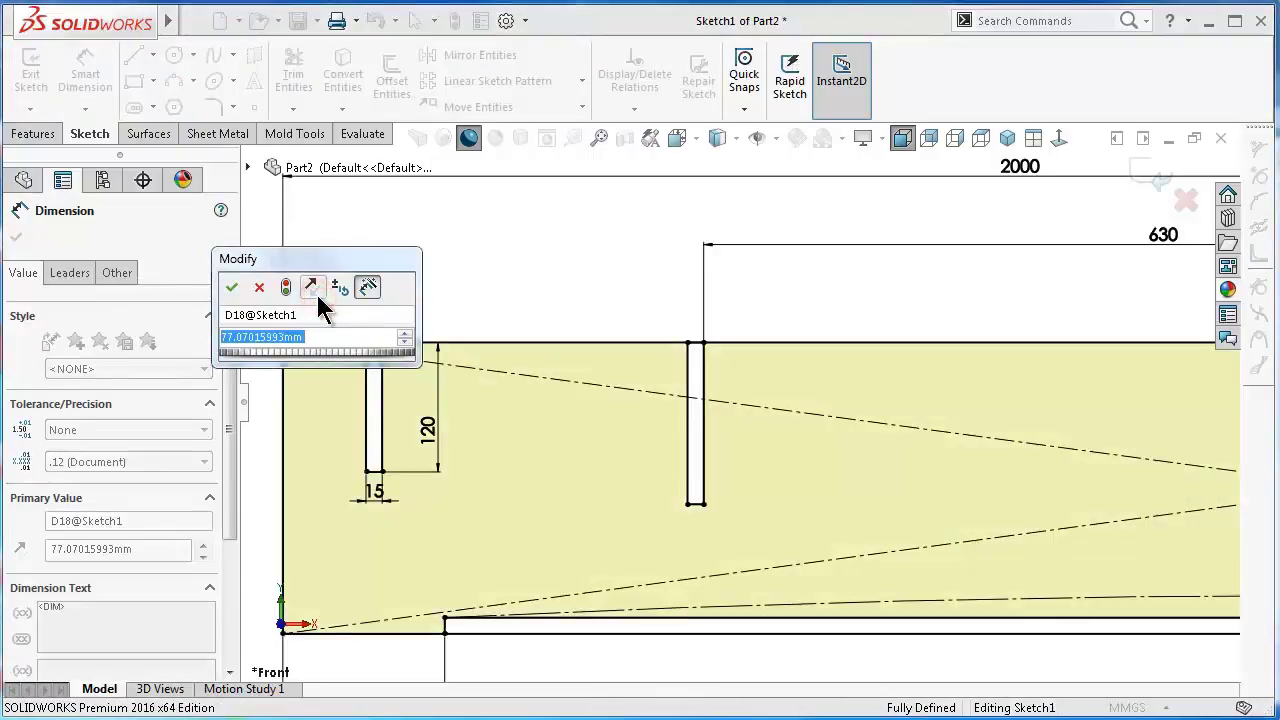
pyautogui.write('40')
pyautogui.press('Return')
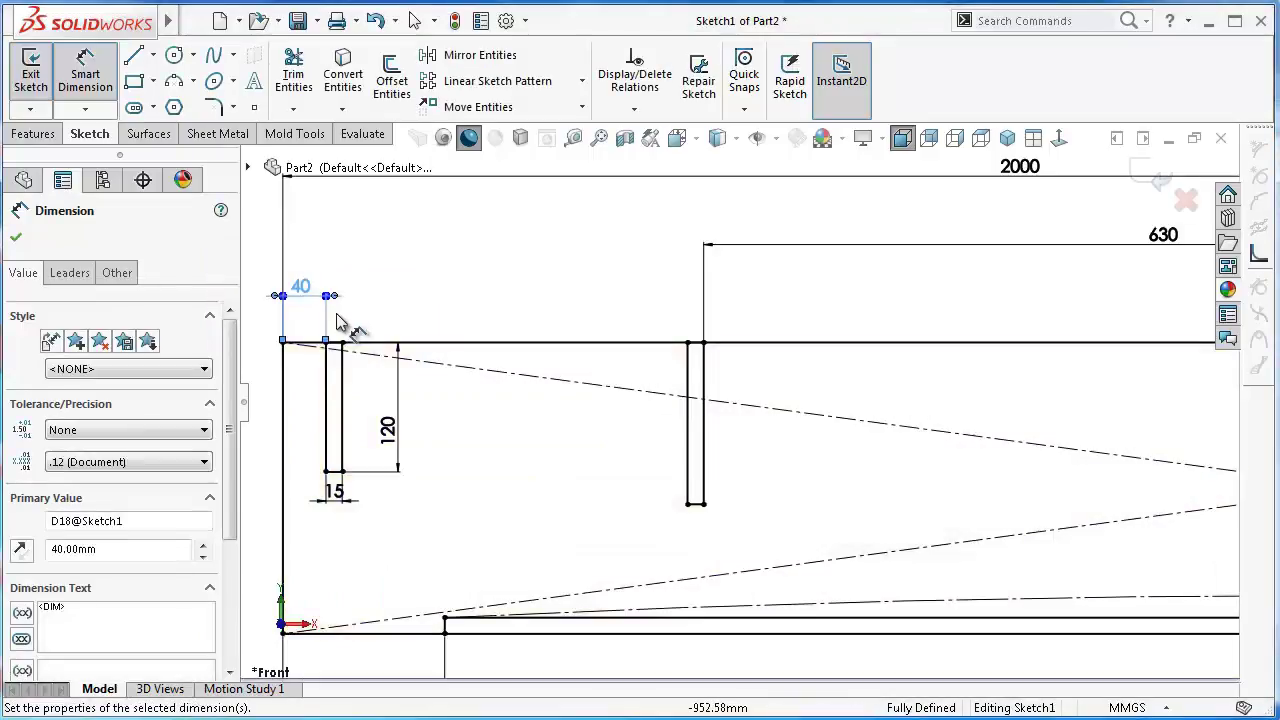
pyautogui.click(428, 298)
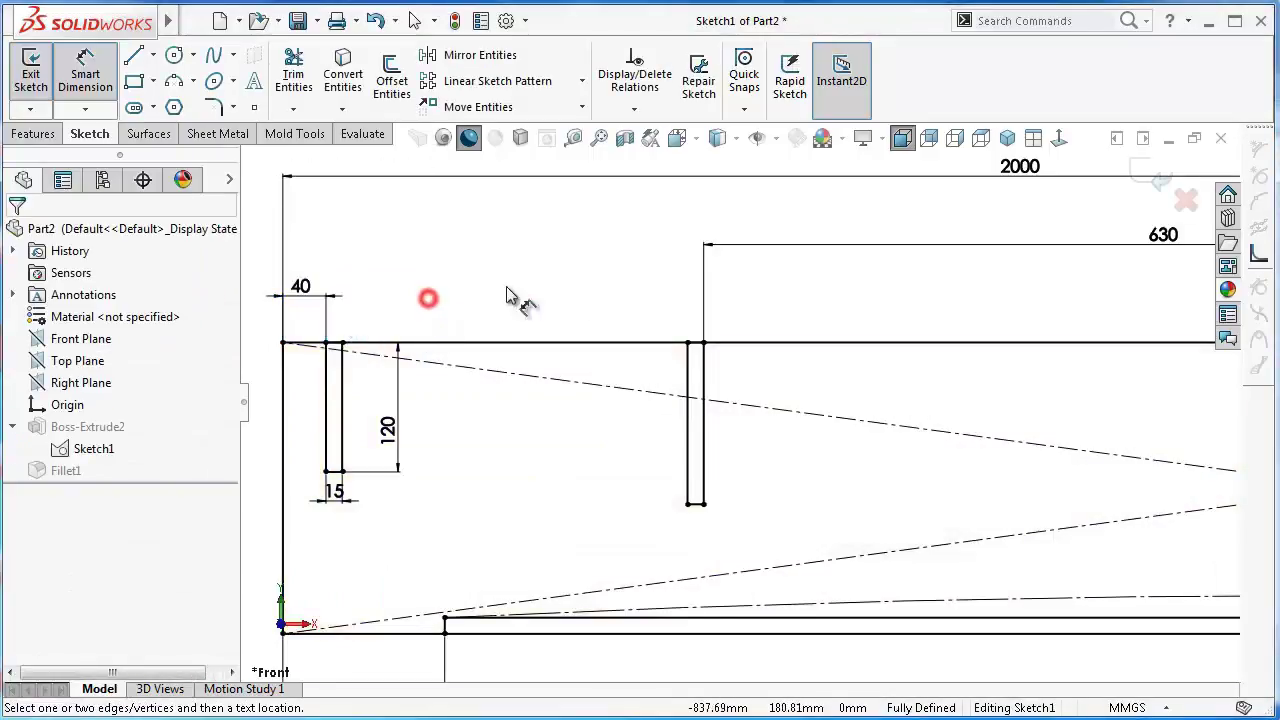
pyautogui.click(1158, 177)
# Edit Fillet1, delete its missing face, and add two top faces near the slot
pyautogui.click(740, 194)
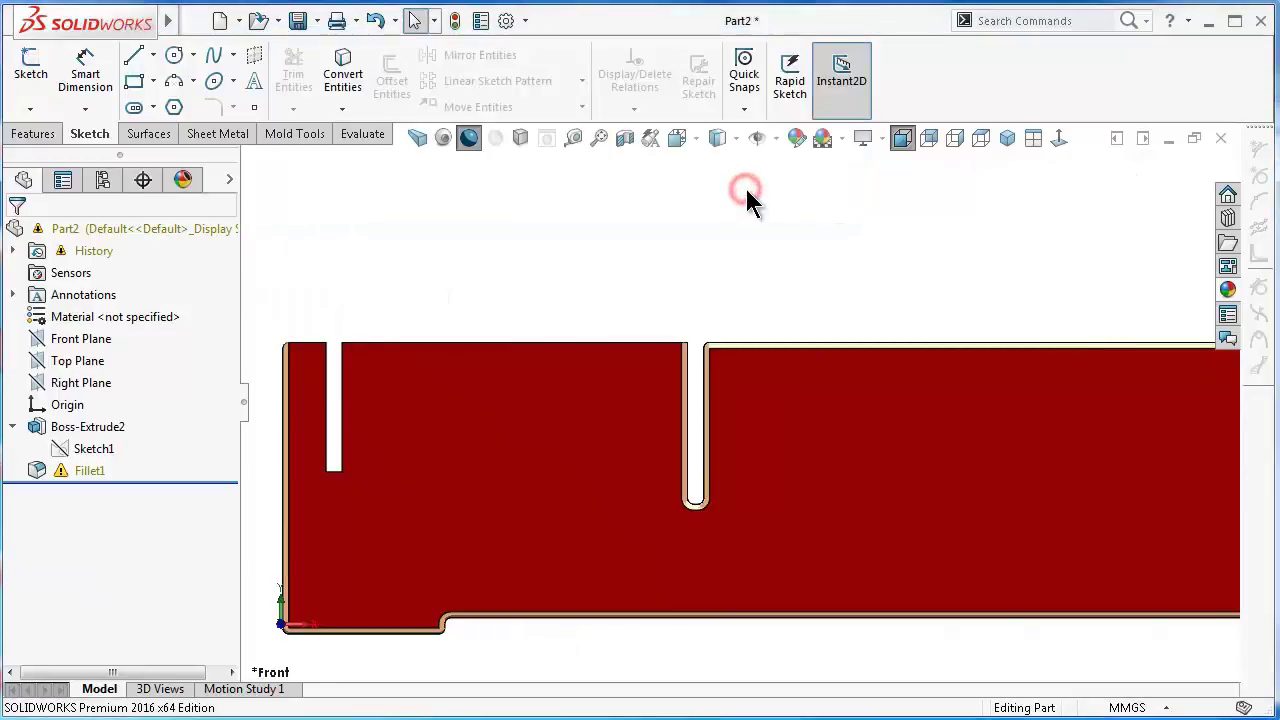
pyautogui.click(90, 474)
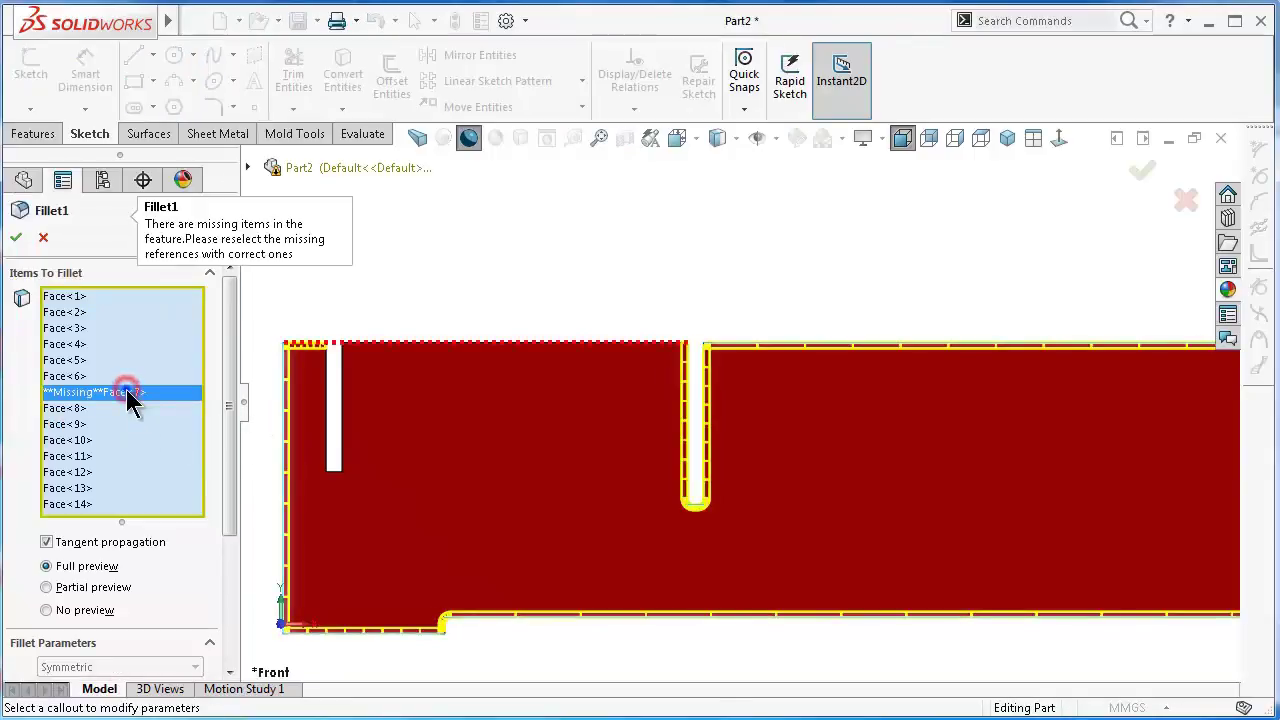
pyautogui.rightClick(127, 391)
pyautogui.click(150, 424)
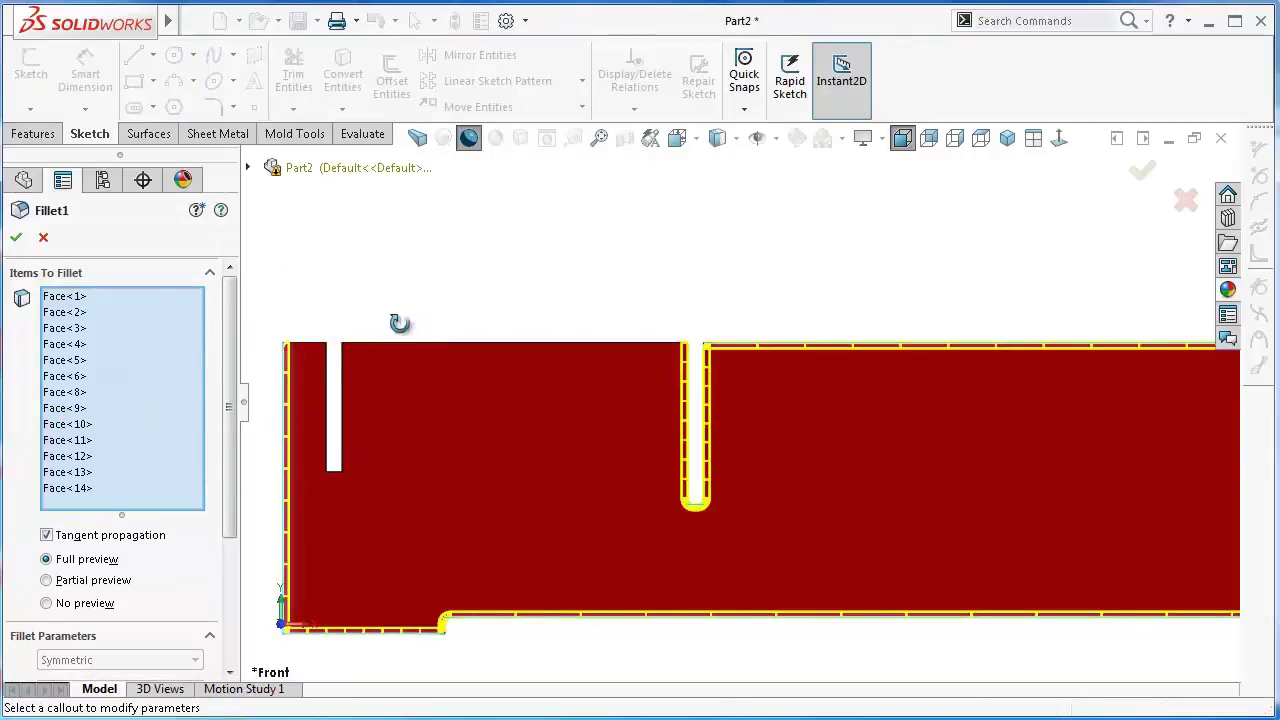
pyautogui.moveTo(399, 322)
pyautogui.mouseDown(button='middle')
pyautogui.moveTo(391, 440)
pyautogui.moveTo(400, 363)
pyautogui.mouseUp(button='middle')
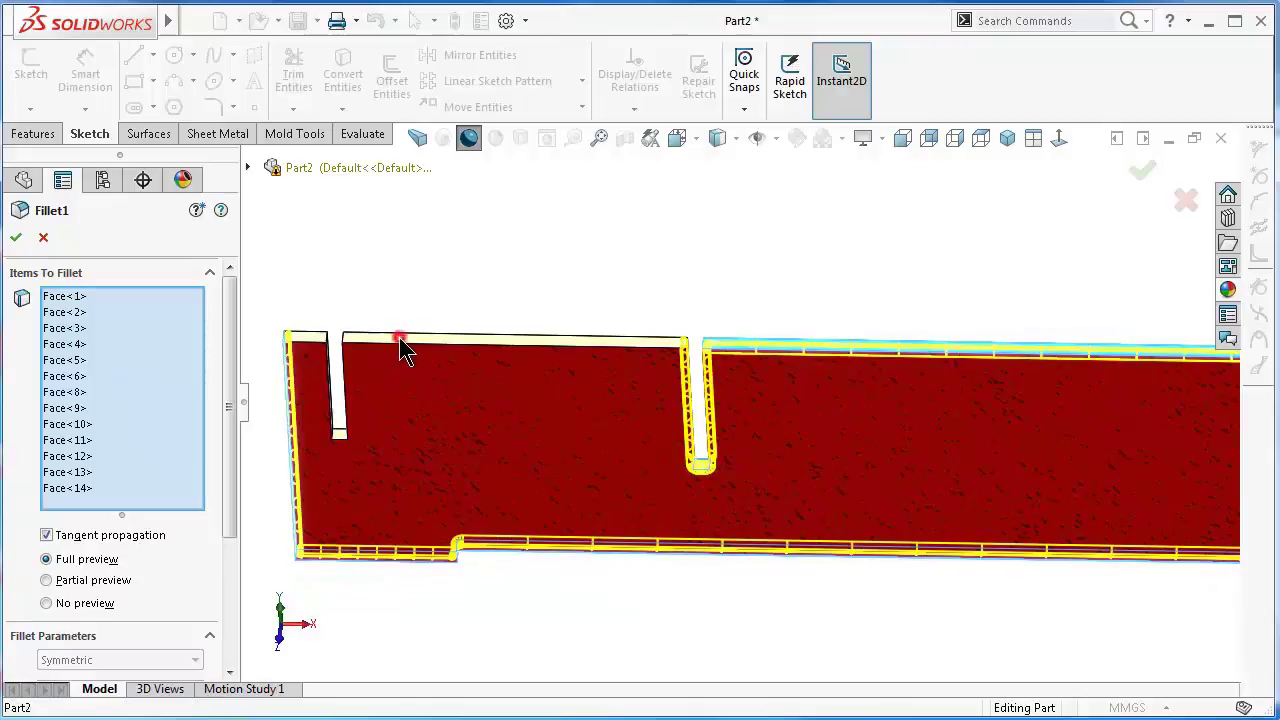
pyautogui.click(400, 345)
pyautogui.click(316, 345)
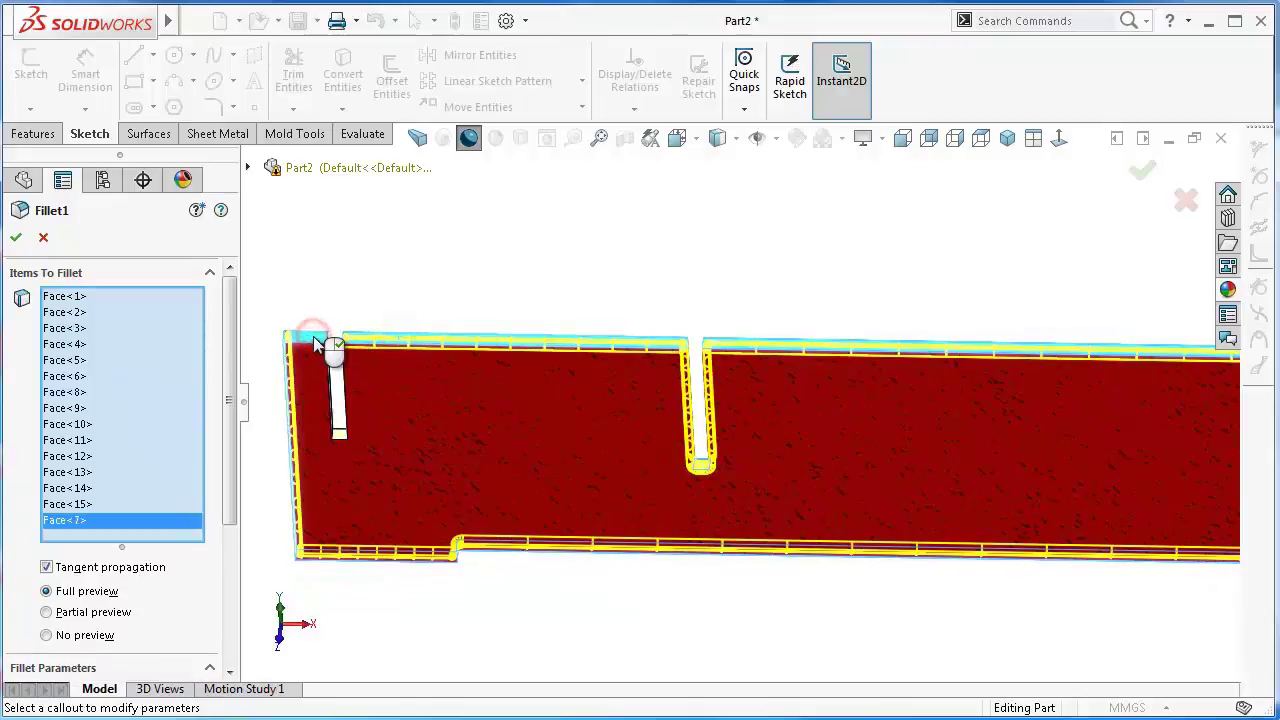
# Replace Face<7> in Fillet1 with the new slot's inner faces and the left prong's top face
pyautogui.scroll(-2, 338, 314)
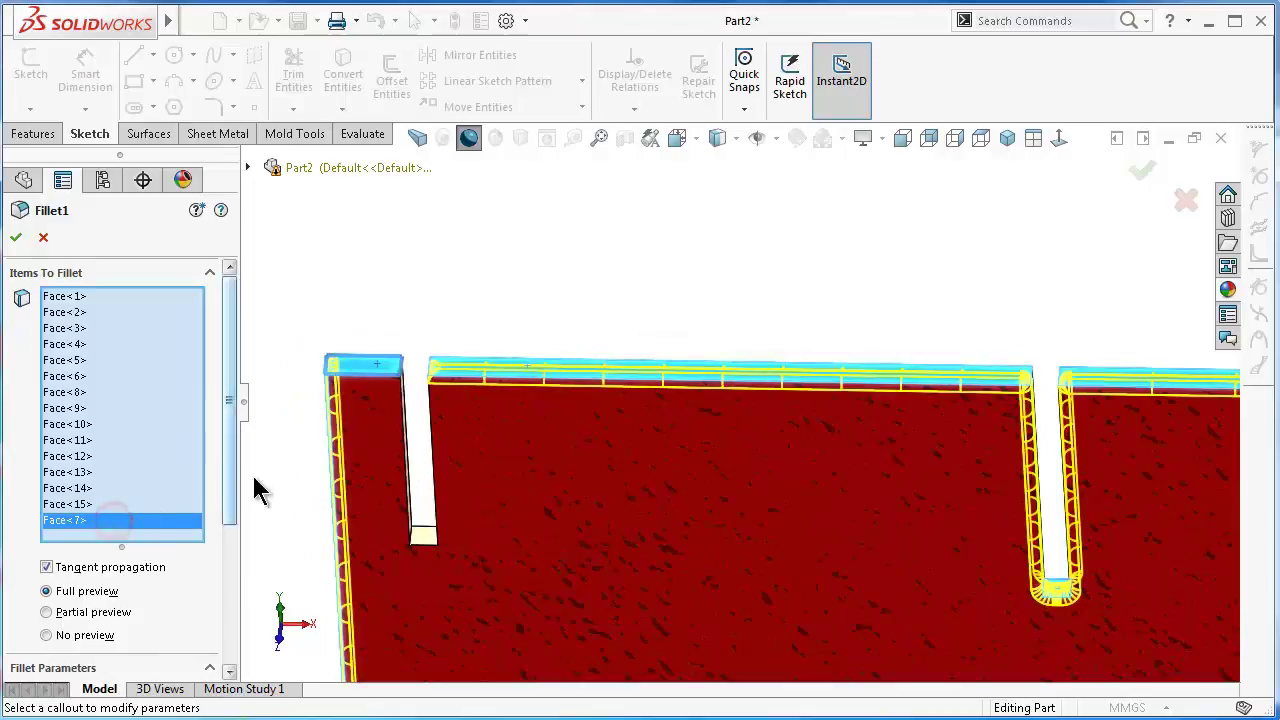
pyautogui.scroll(-1, 288, 480)
pyautogui.rightClick(165, 520)
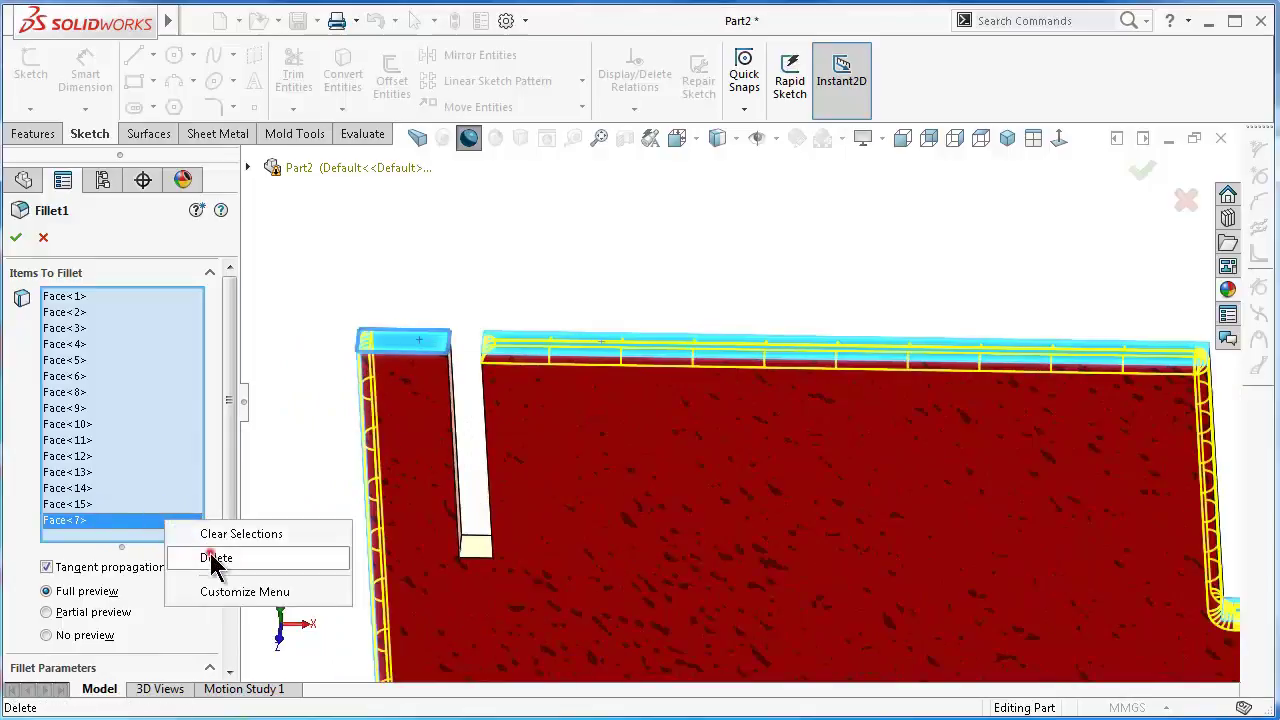
pyautogui.click(214, 558)
pyautogui.click(478, 555)
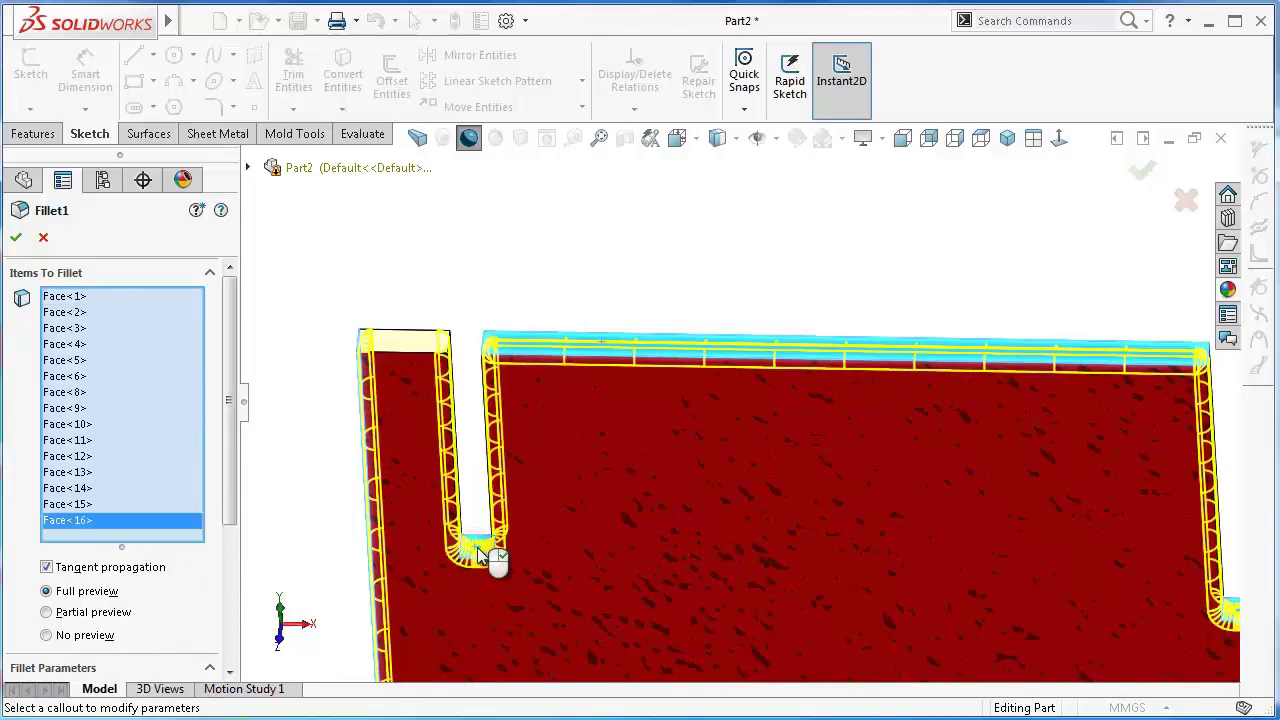
pyautogui.click(400, 352)
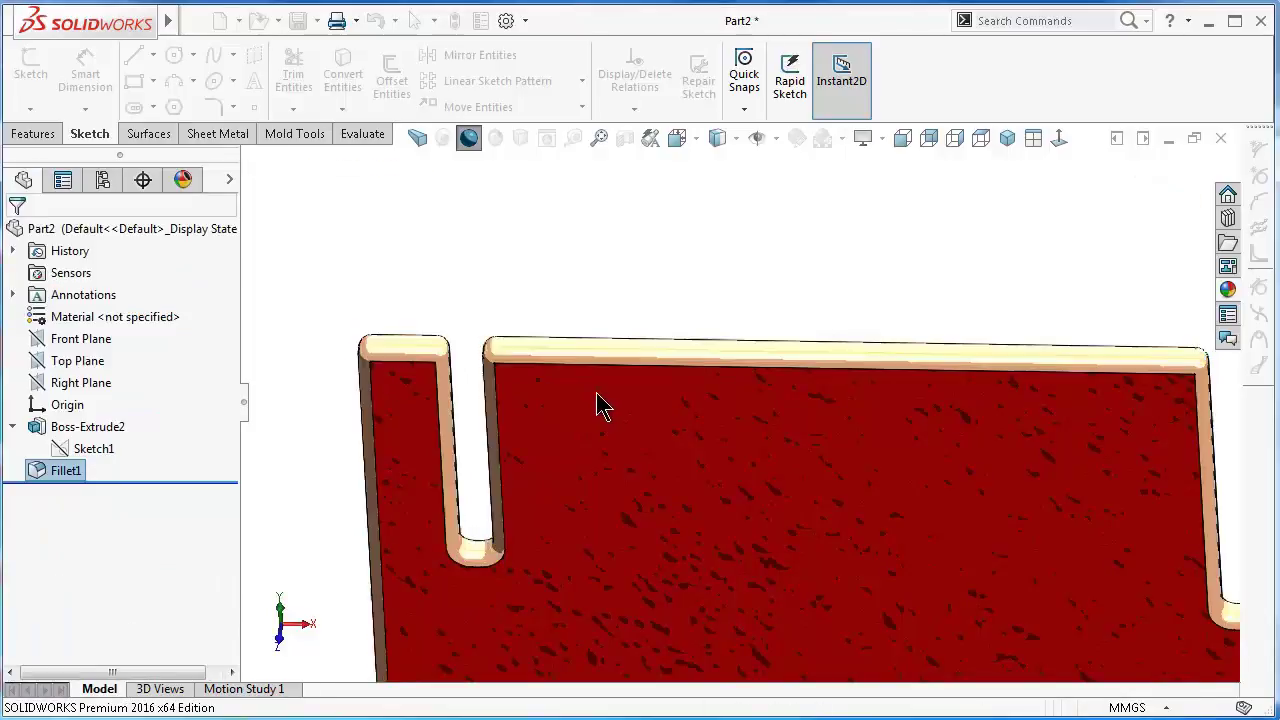
pyautogui.scroll(2, 840, 463)
pyautogui.scroll(2, 980, 462)
pyautogui.scroll(2, 1000, 455)
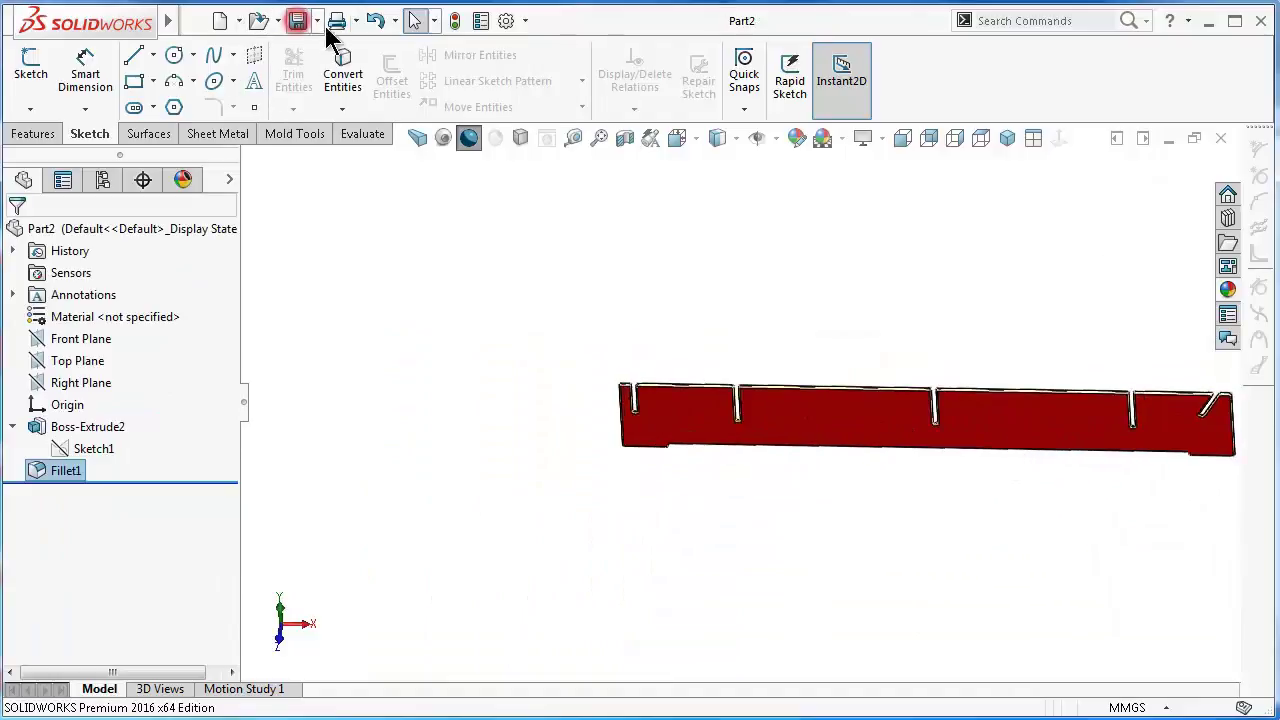
# Rebuild and maximize Assem1, then mate the loose Part1 panel to Part4
pyautogui.click(1173, 140)
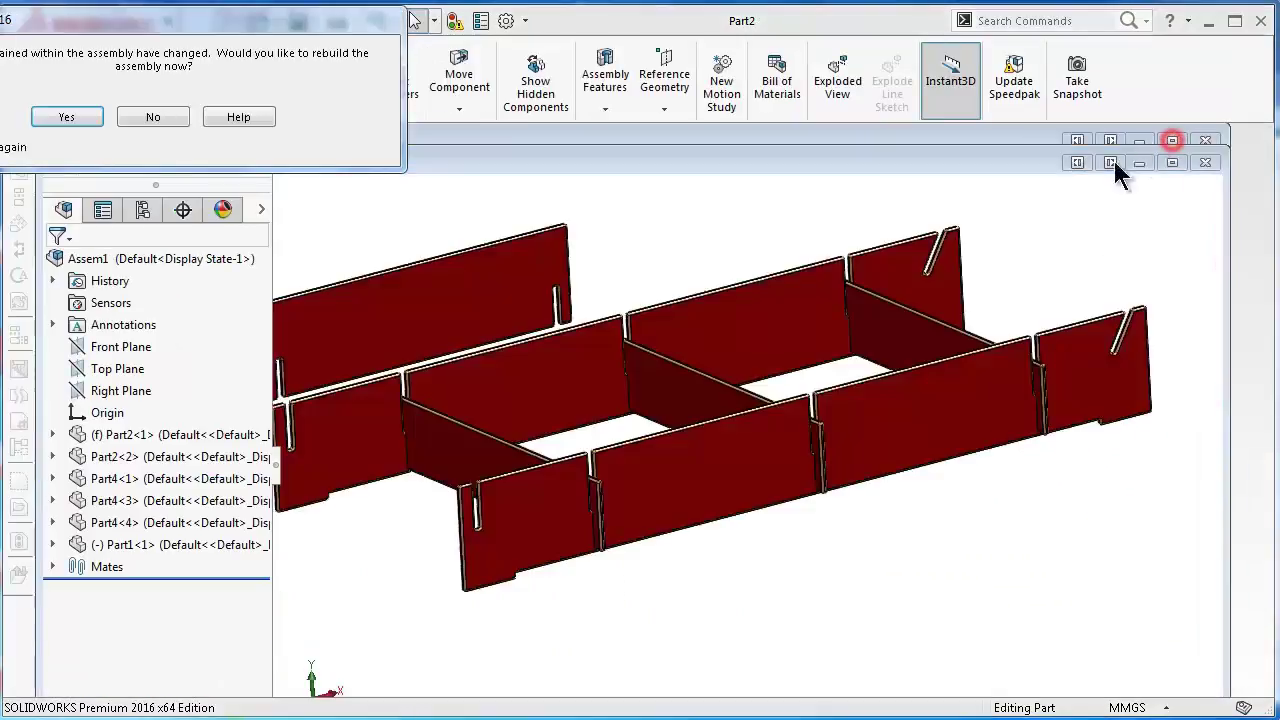
pyautogui.click(86, 110)
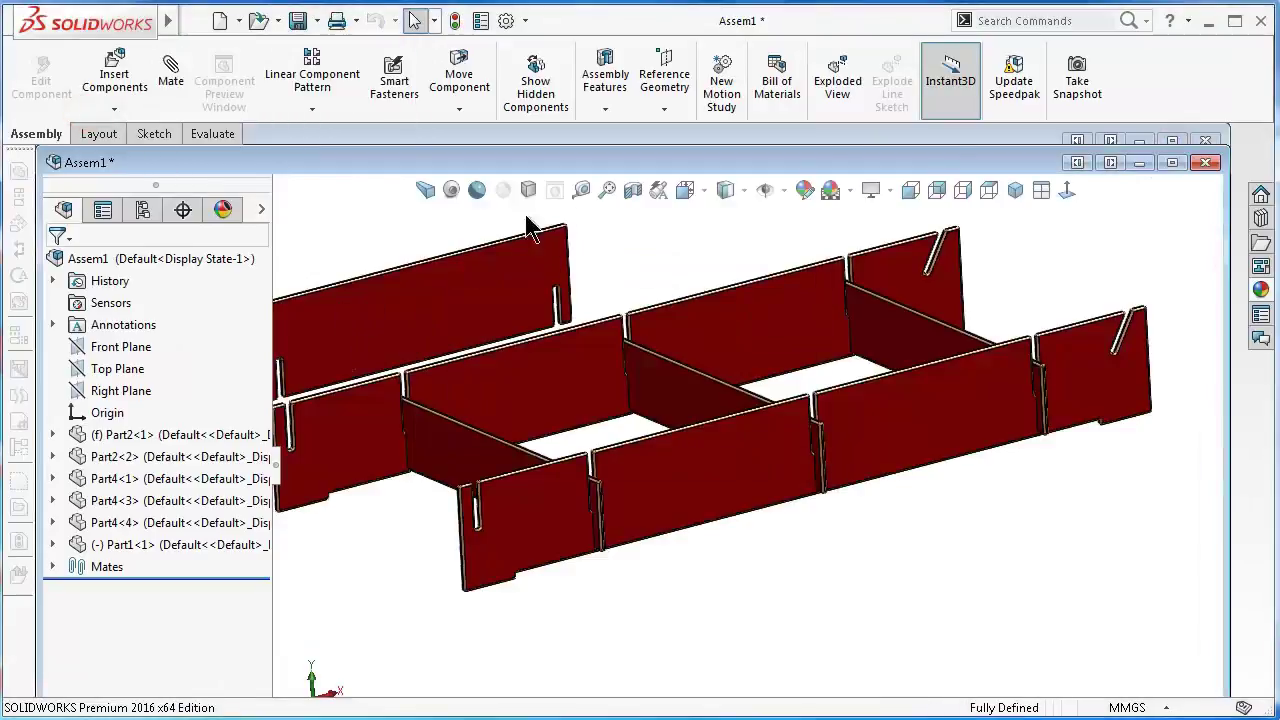
pyautogui.click(1173, 163)
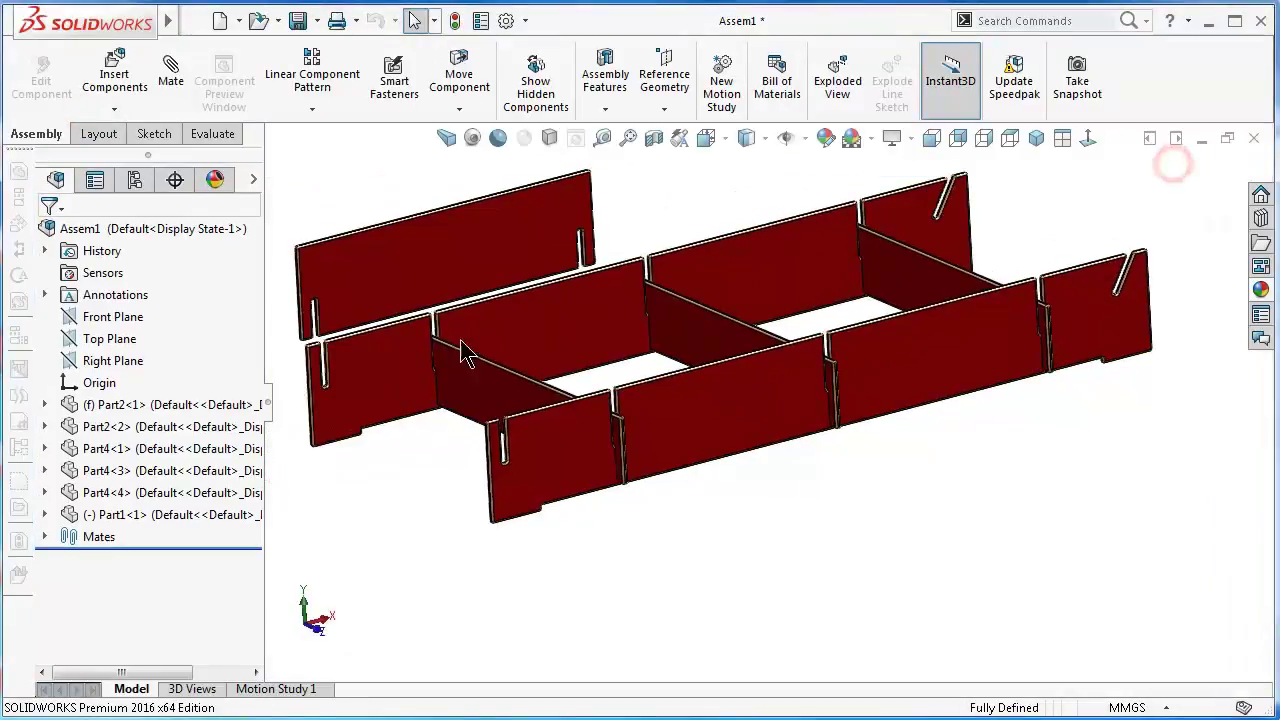
pyautogui.click(494, 251)
pyautogui.scroll(-4, 557, 250)
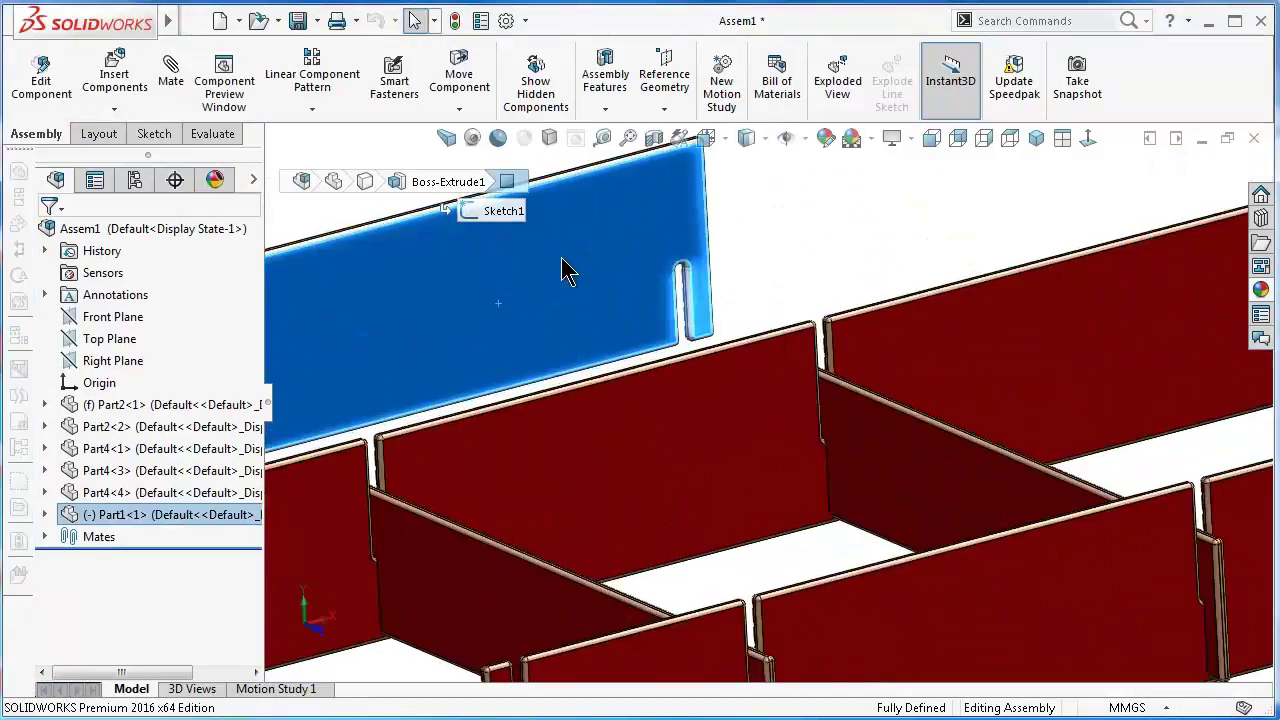
pyautogui.click(168, 80)
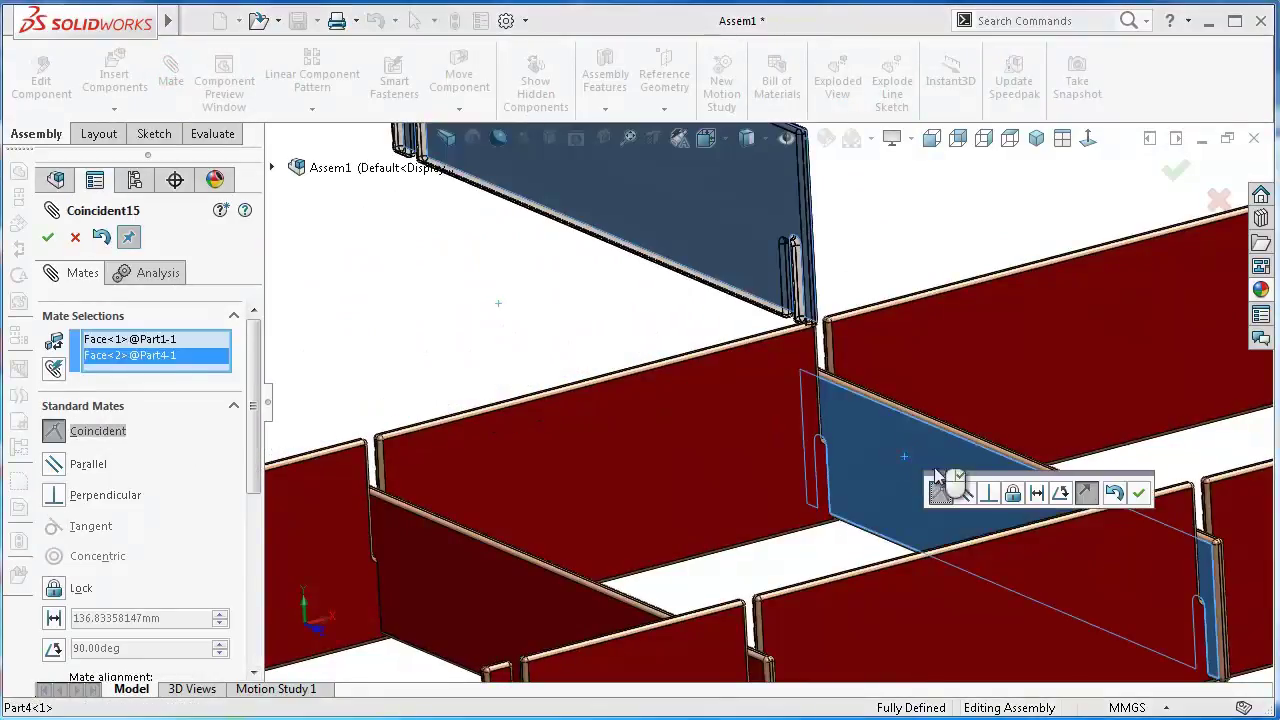
pyautogui.click(966, 494)
pyautogui.click(1138, 492)
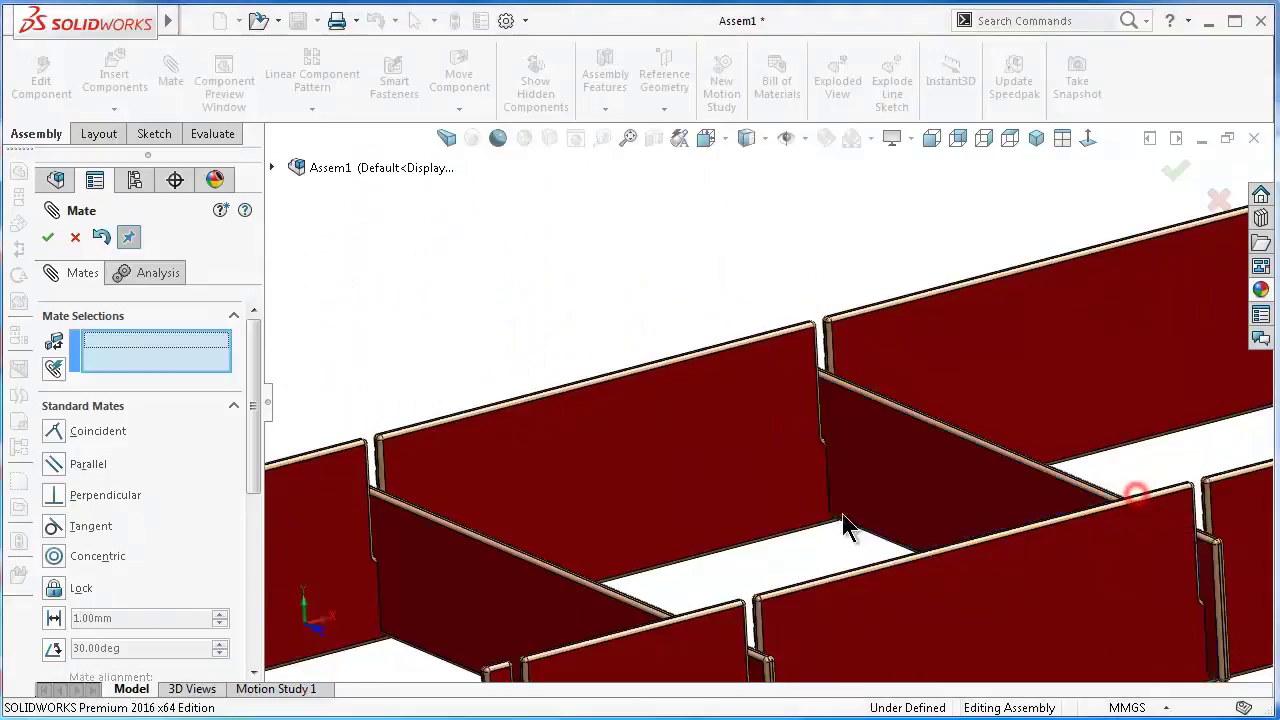
# Select a slot side face on Part1 for the next mate
pyautogui.scroll(5, 633, 520)
pyautogui.scroll(-2, 580, 470)
pyautogui.scroll(-2, 520, 400)
pyautogui.scroll(-2, 515, 375)
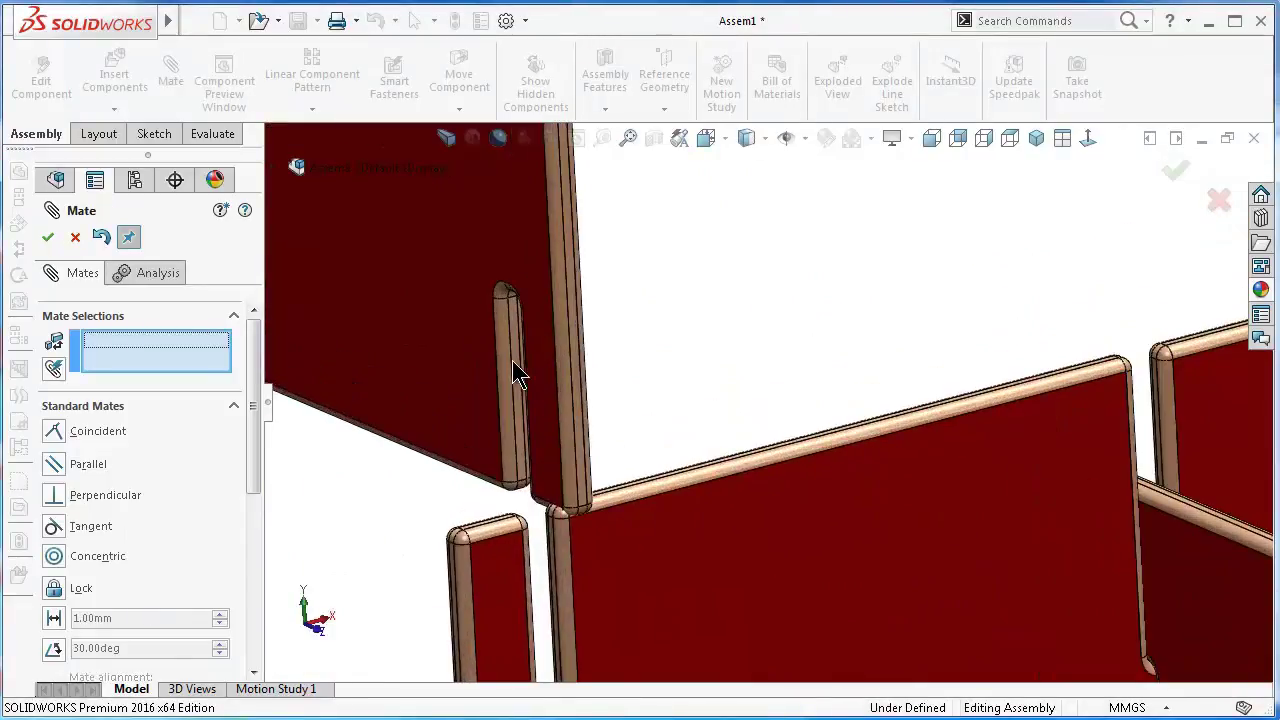
pyautogui.scroll(-2, 540, 372)
pyautogui.click(587, 381)
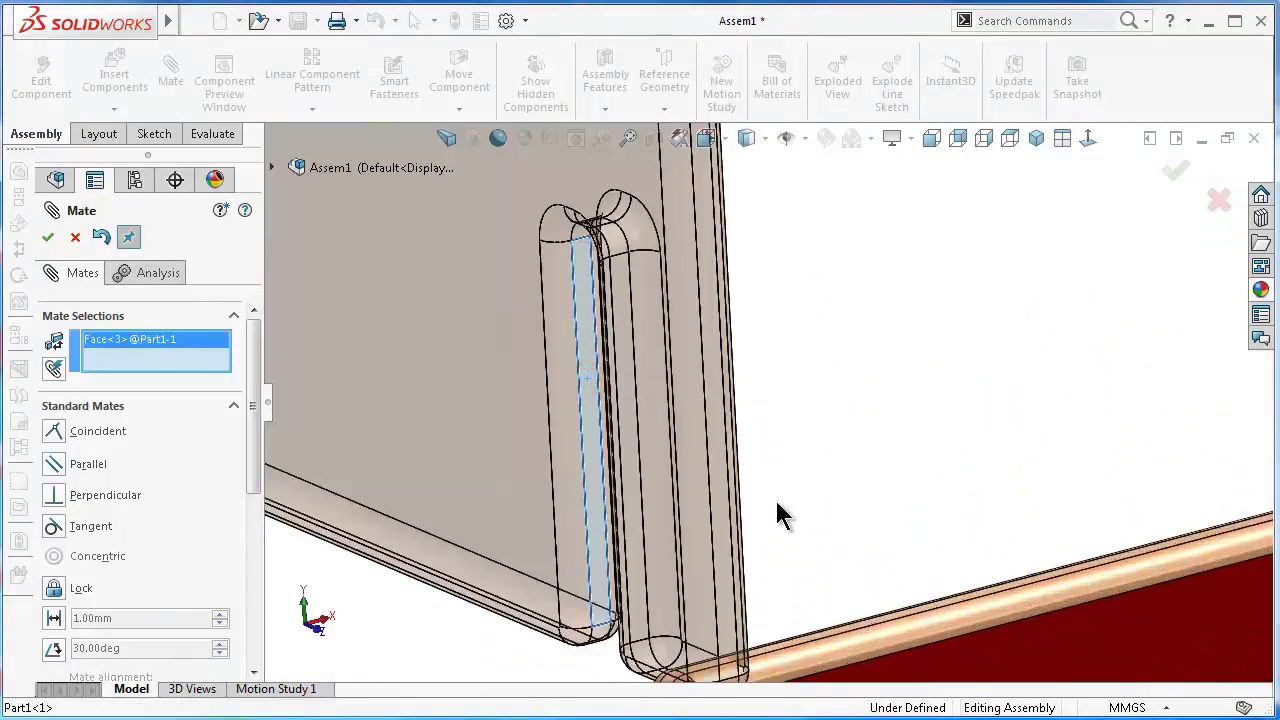
pyautogui.scroll(4, 790, 530)
pyautogui.scroll(1, 850, 615)
pyautogui.scroll(-1, 880, 620)
pyautogui.scroll(1, 920, 615)
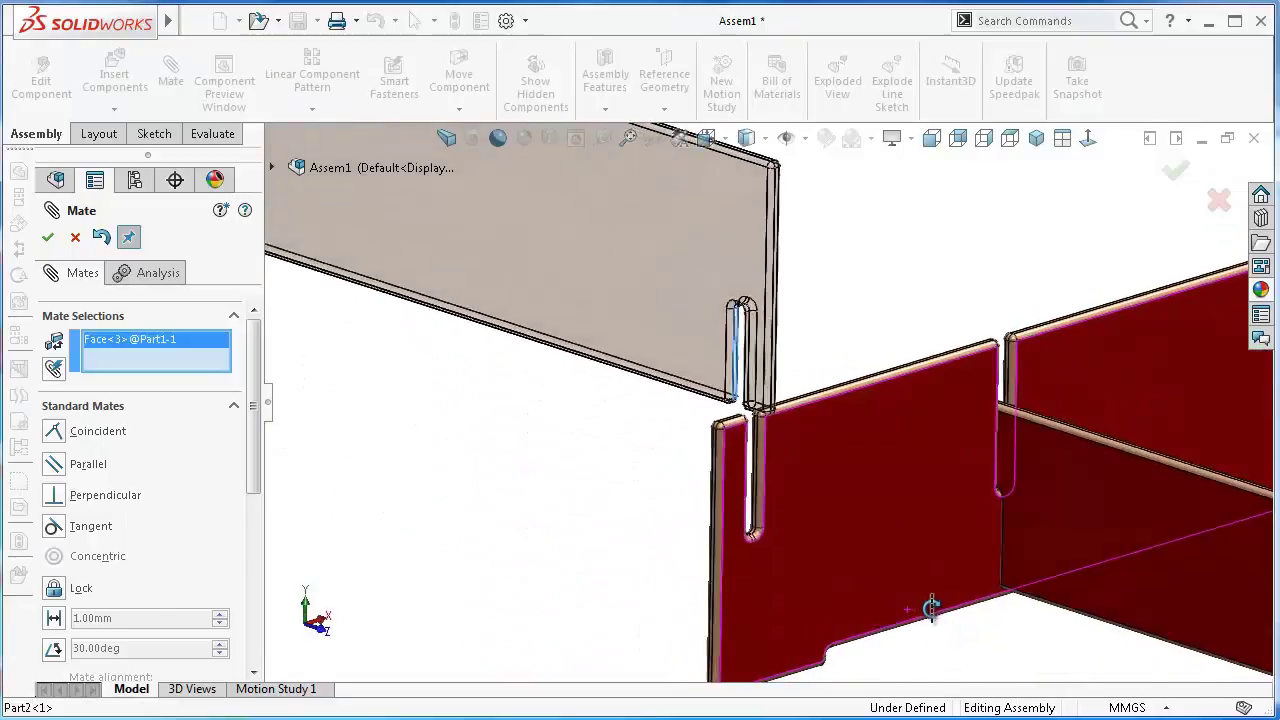
pyautogui.moveTo(930, 608)
pyautogui.mouseDown(button='middle')
pyautogui.moveTo(1057, 617)
pyautogui.moveTo(1115, 578)
pyautogui.moveTo(1086, 543)
pyautogui.mouseUp(button='middle')
# Coincident-mate Part1's slot face to the matching face on Part2
pyautogui.click(1090, 521)
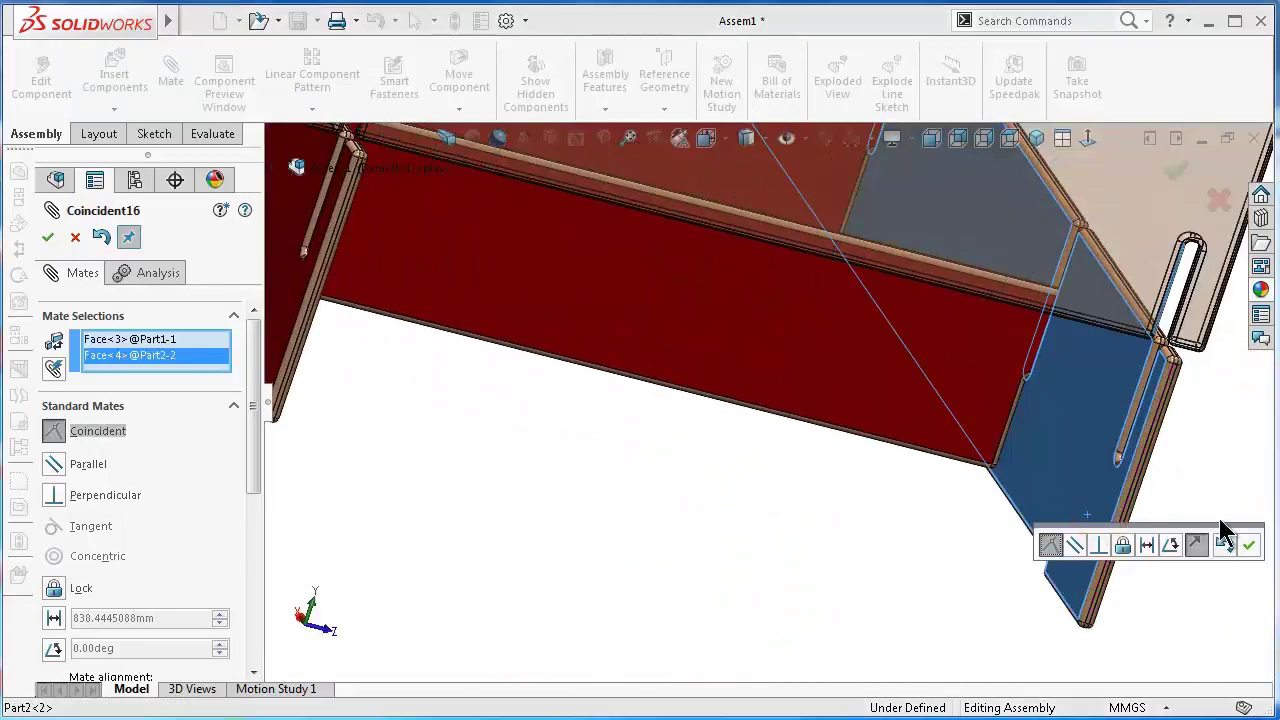
pyautogui.click(1248, 544)
pyautogui.moveTo(1245, 537); pyautogui.dragTo(1140, 256, button='middle')
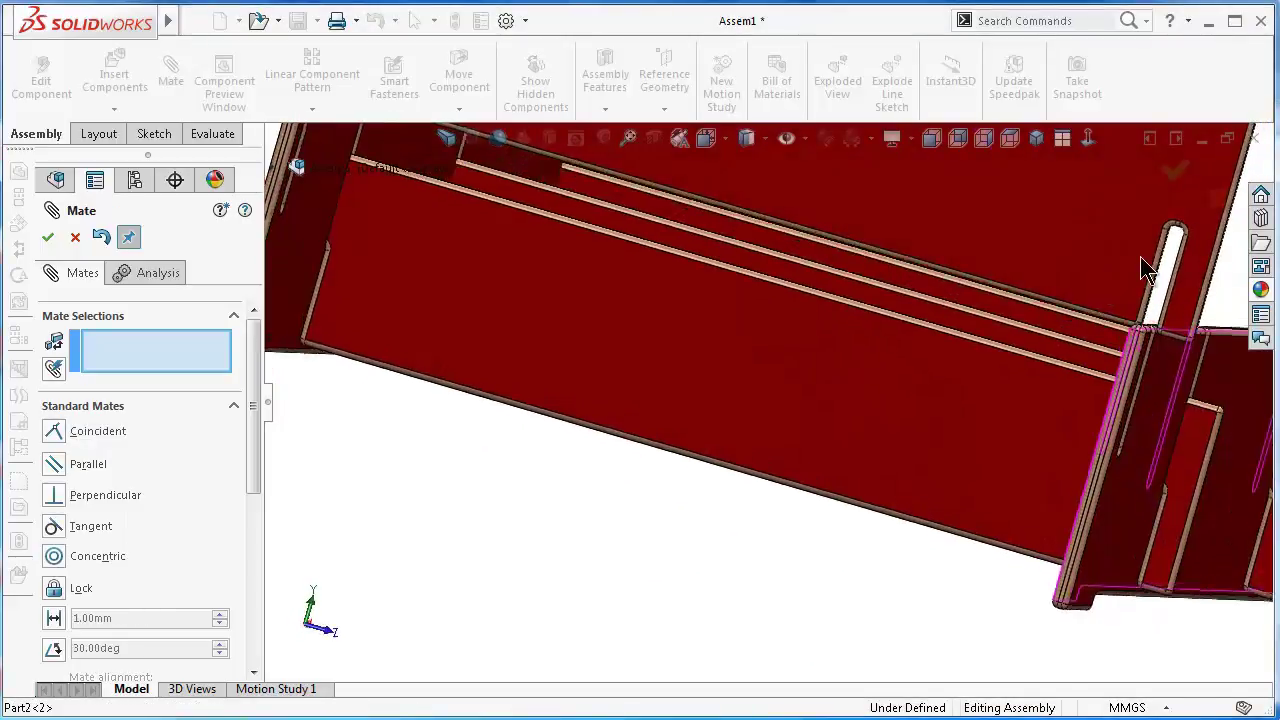
pyautogui.scroll(-3, 1140, 256)
pyautogui.scroll(-3, 1150, 231)
pyautogui.moveTo(874, 343); pyautogui.dragTo(840, 358, button='middle')
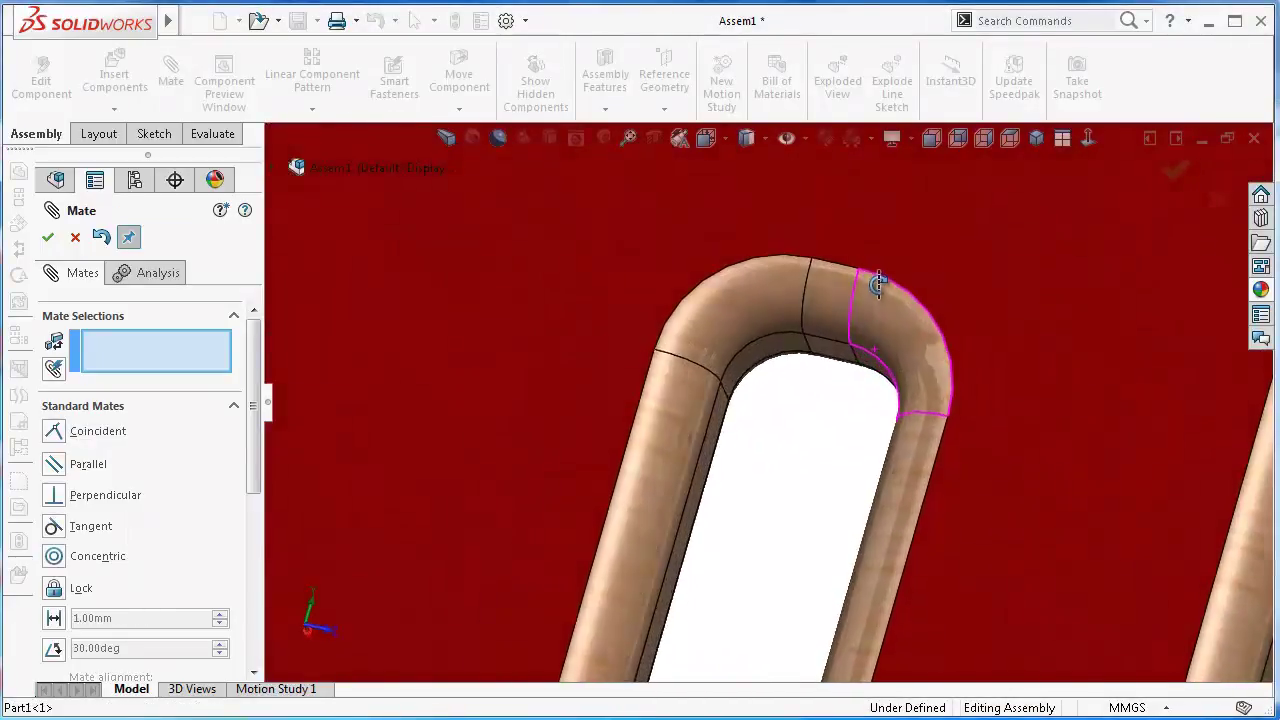
# Coincident-mate the slot's inside end face to the plate's underside face
pyautogui.click(840, 358)
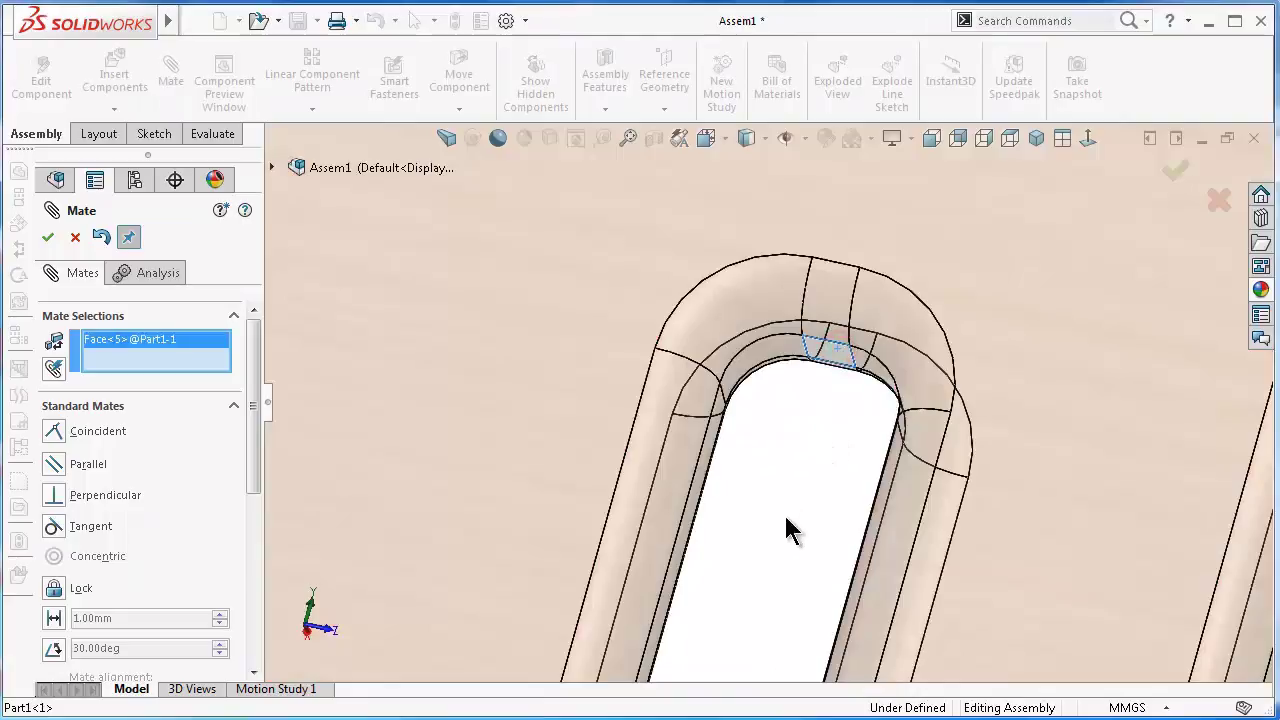
pyautogui.press('Up')
pyautogui.press('Up')
pyautogui.press('Up')
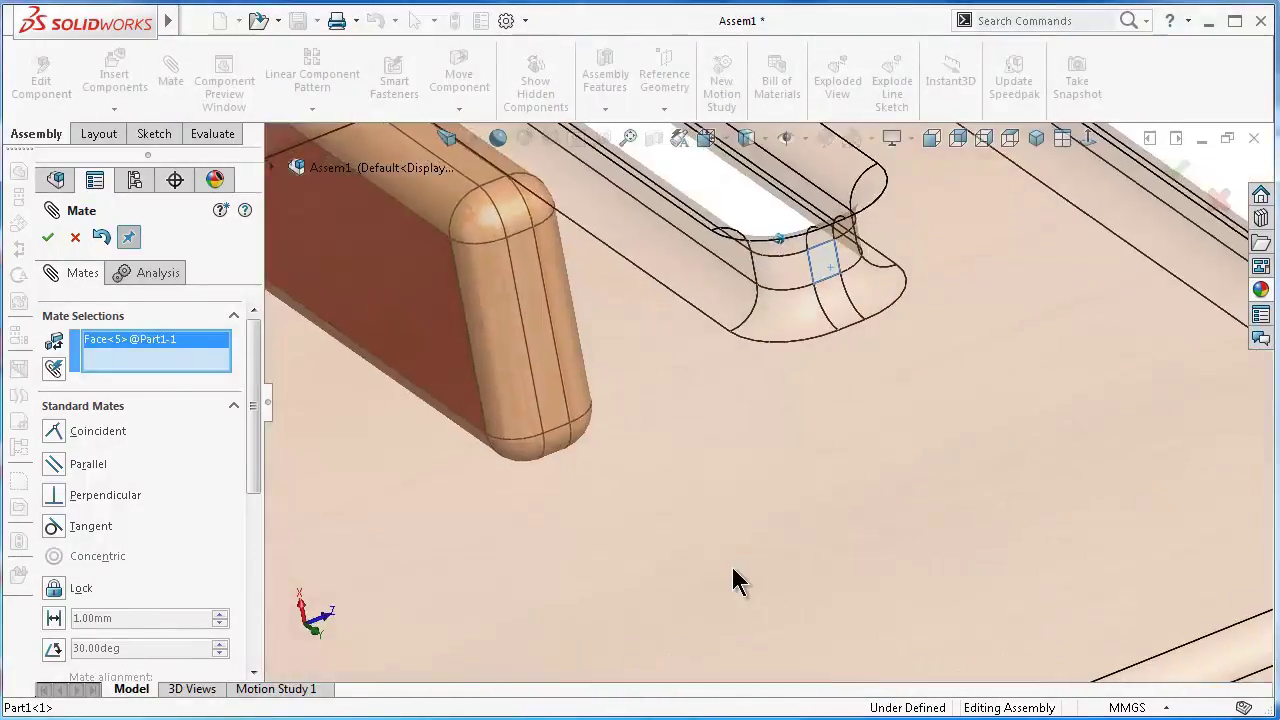
pyautogui.press('Up')
pyautogui.press('Up')
pyautogui.press('Up')
pyautogui.press('Up')
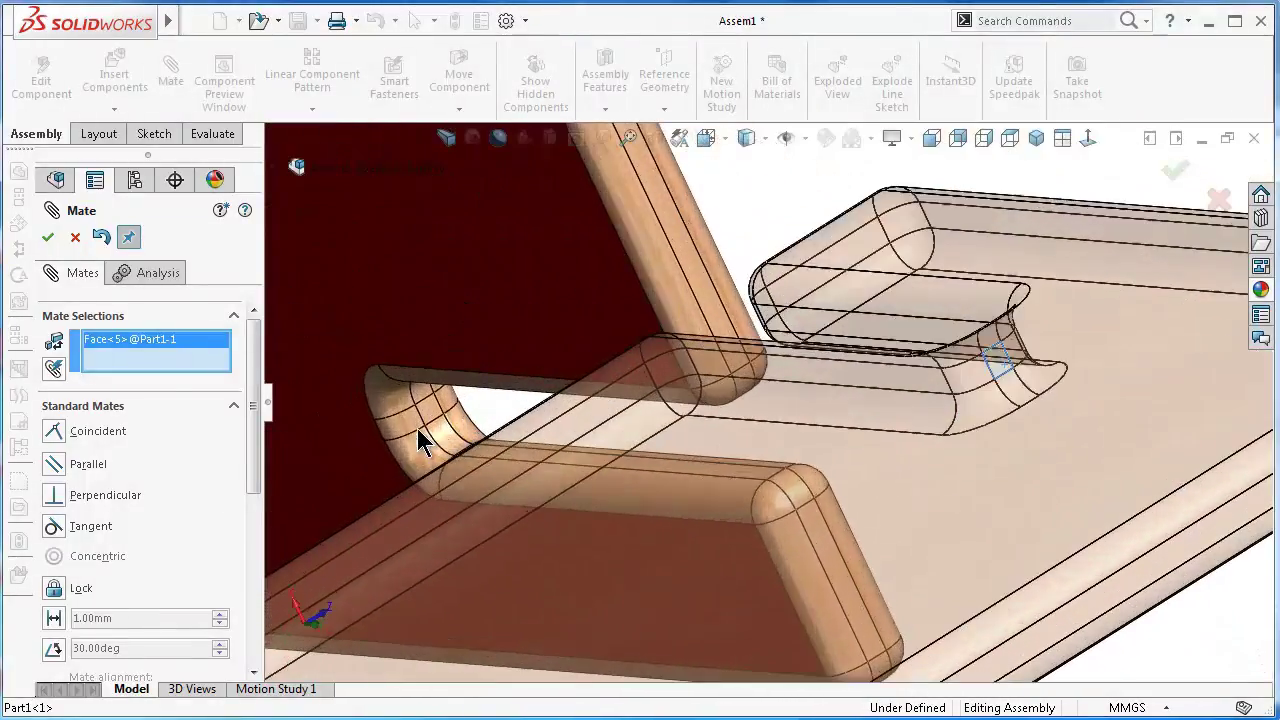
# Coincident-mate the long bar's face to the matching face on the leg
pyautogui.press('Up')
pyautogui.click(428, 414)
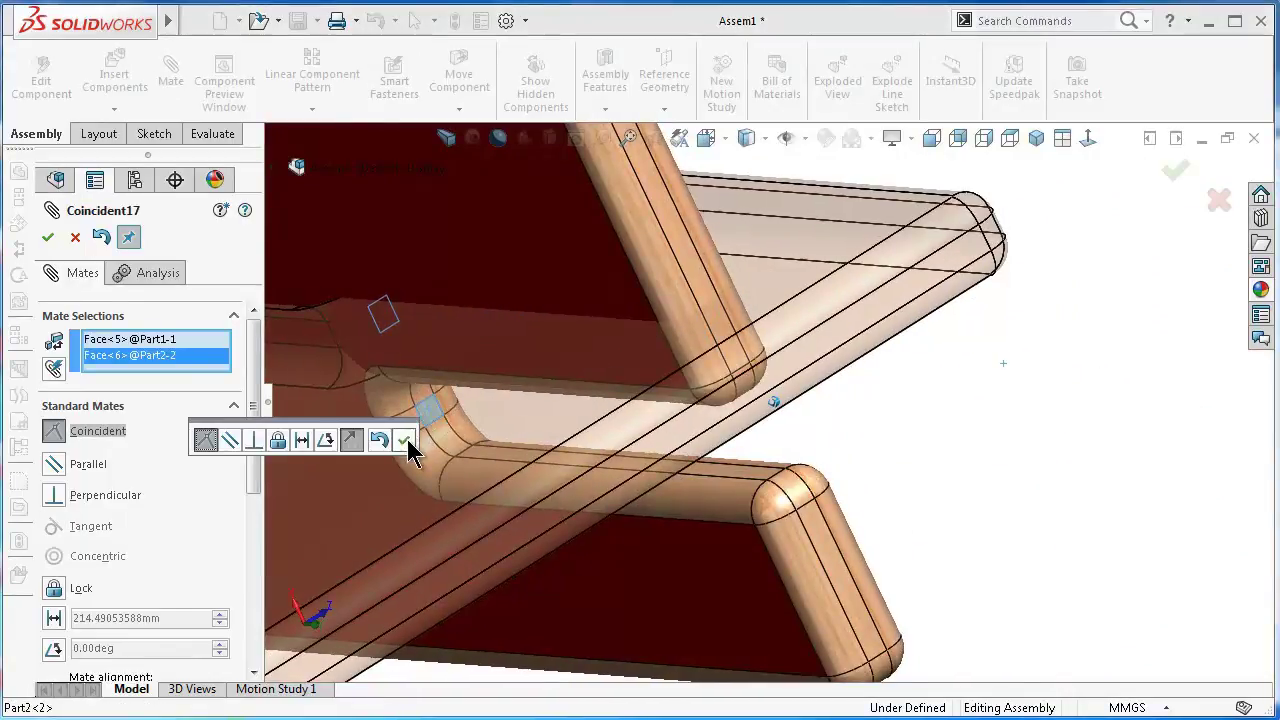
pyautogui.click(407, 439)
pyautogui.press('Up')
pyautogui.press('Up')
pyautogui.press('Up')
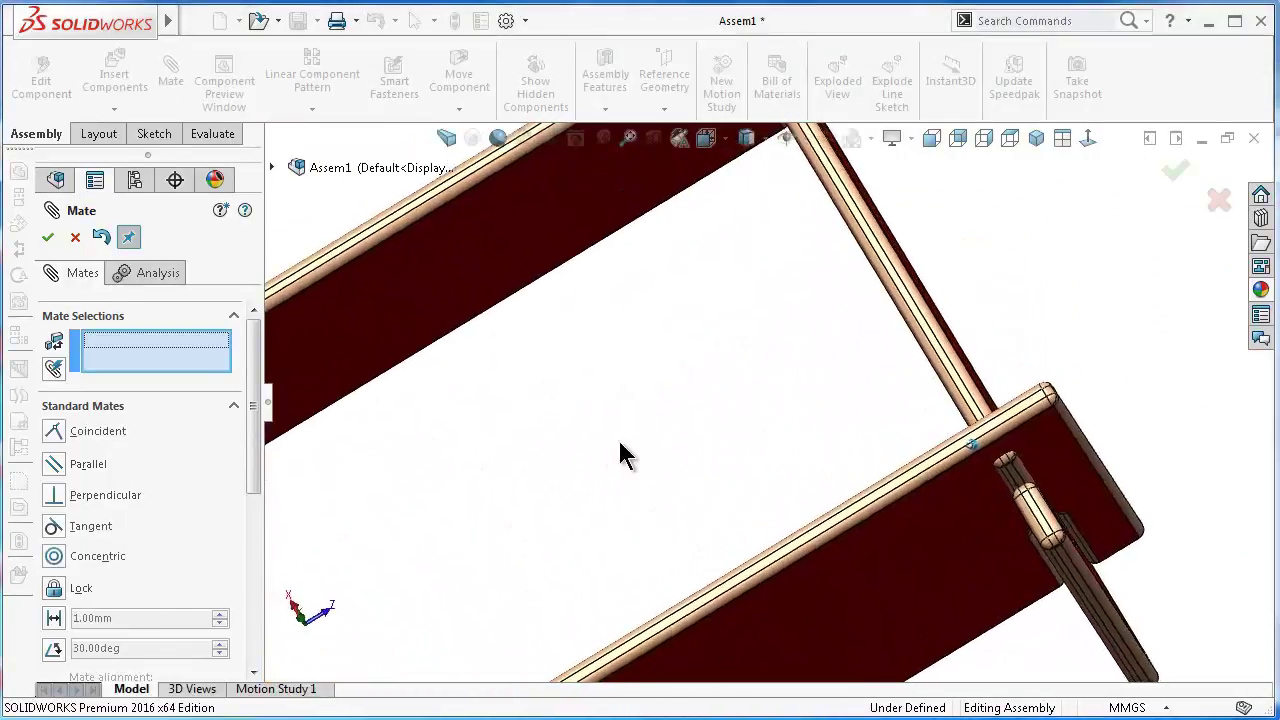
pyautogui.press('Up')
pyautogui.click(867, 492)
pyautogui.press('Up')
pyautogui.press('Up')
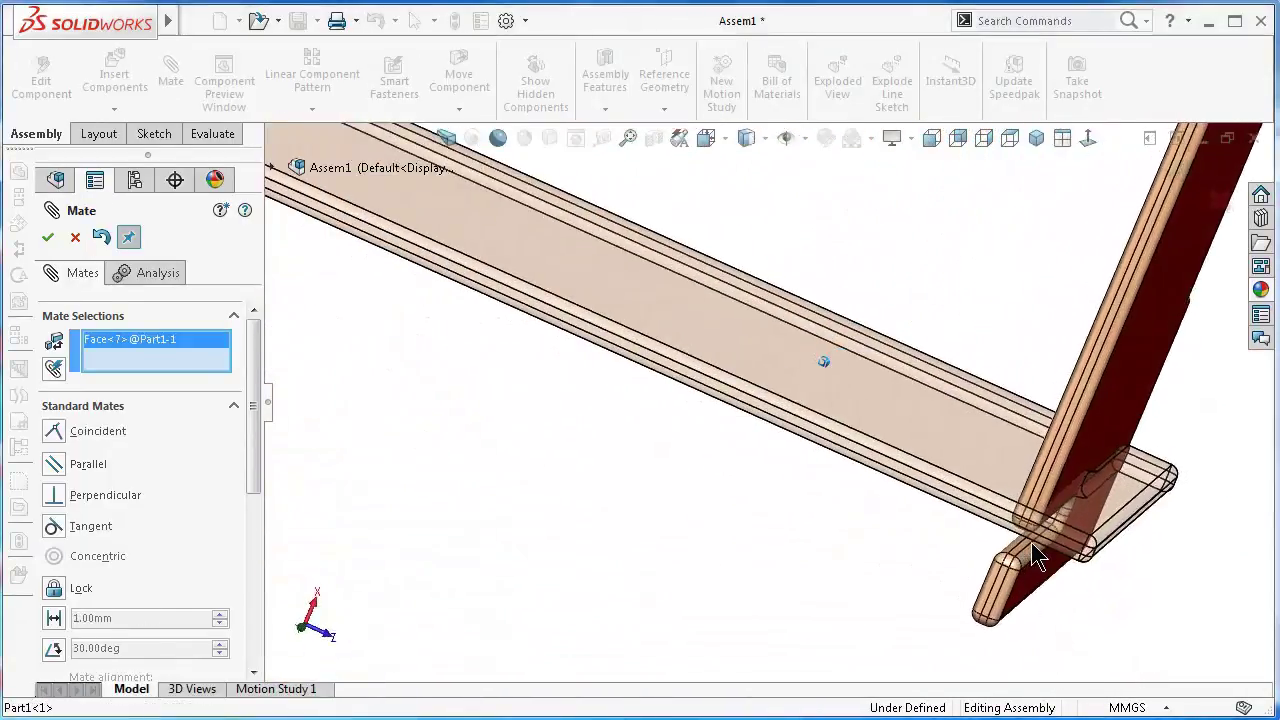
pyautogui.press('Up')
pyautogui.press('Up')
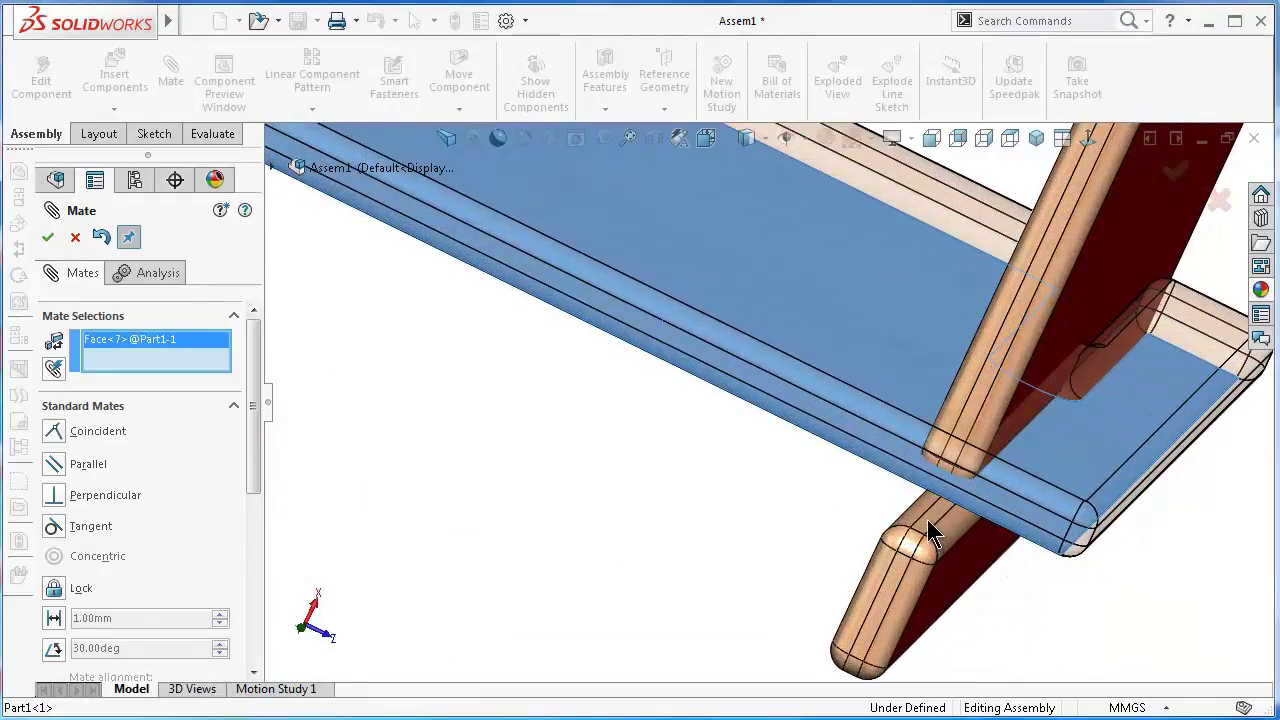
# Fit the whole frame in view, close Mate, and open Insert Components
pyautogui.press('Up')
pyautogui.click(928, 522)
pyautogui.press('Return')
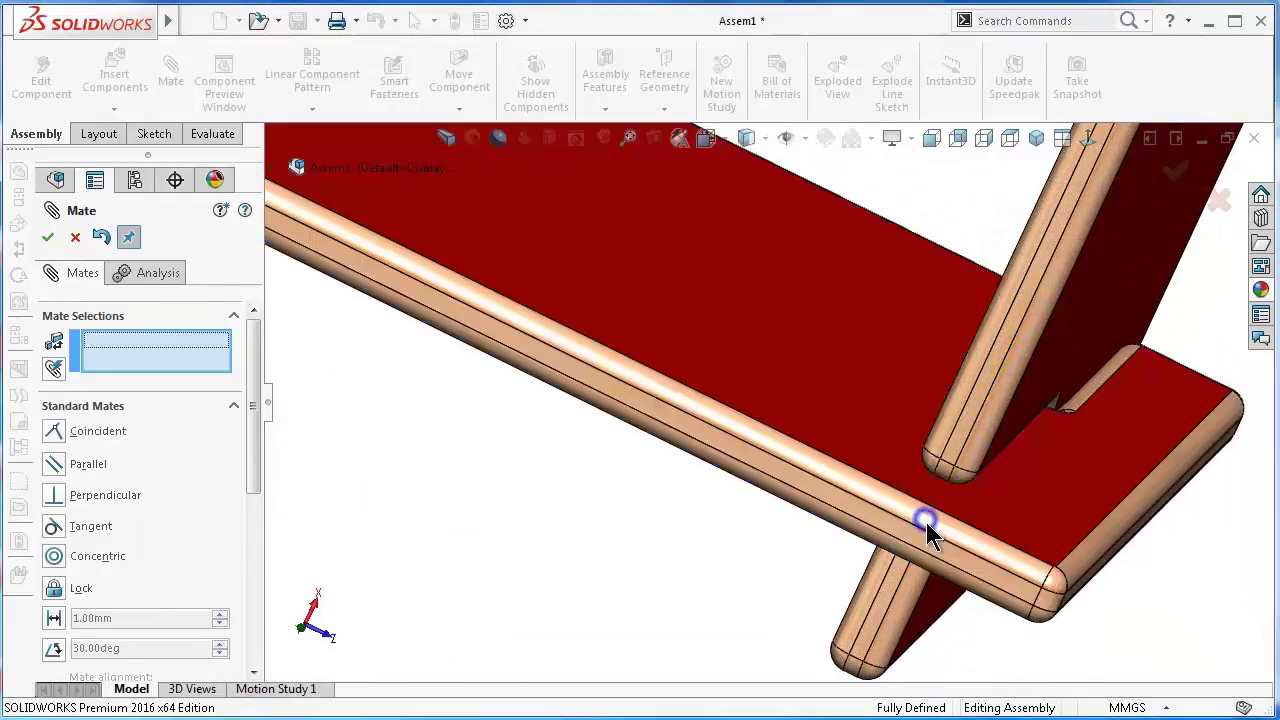
pyautogui.press('Up')
pyautogui.press('Up')
pyautogui.press('Up')
pyautogui.press('Up')
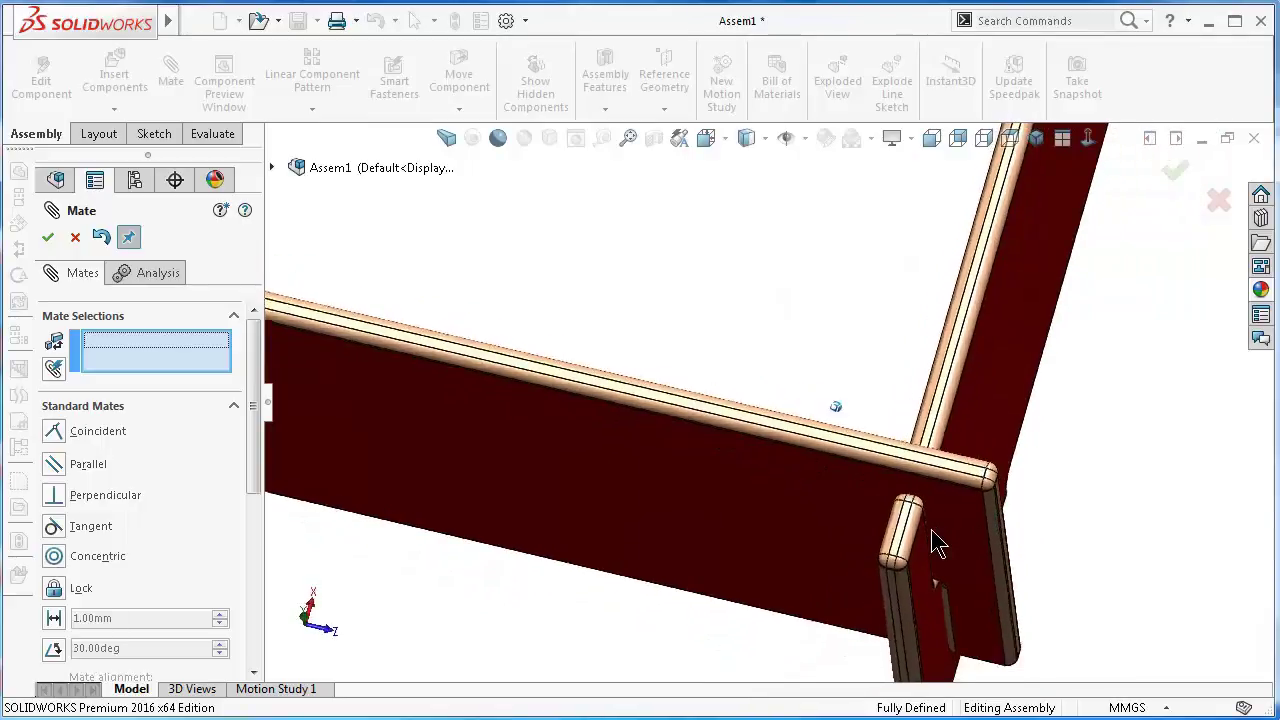
pyautogui.hotkey('ctrl', '7')
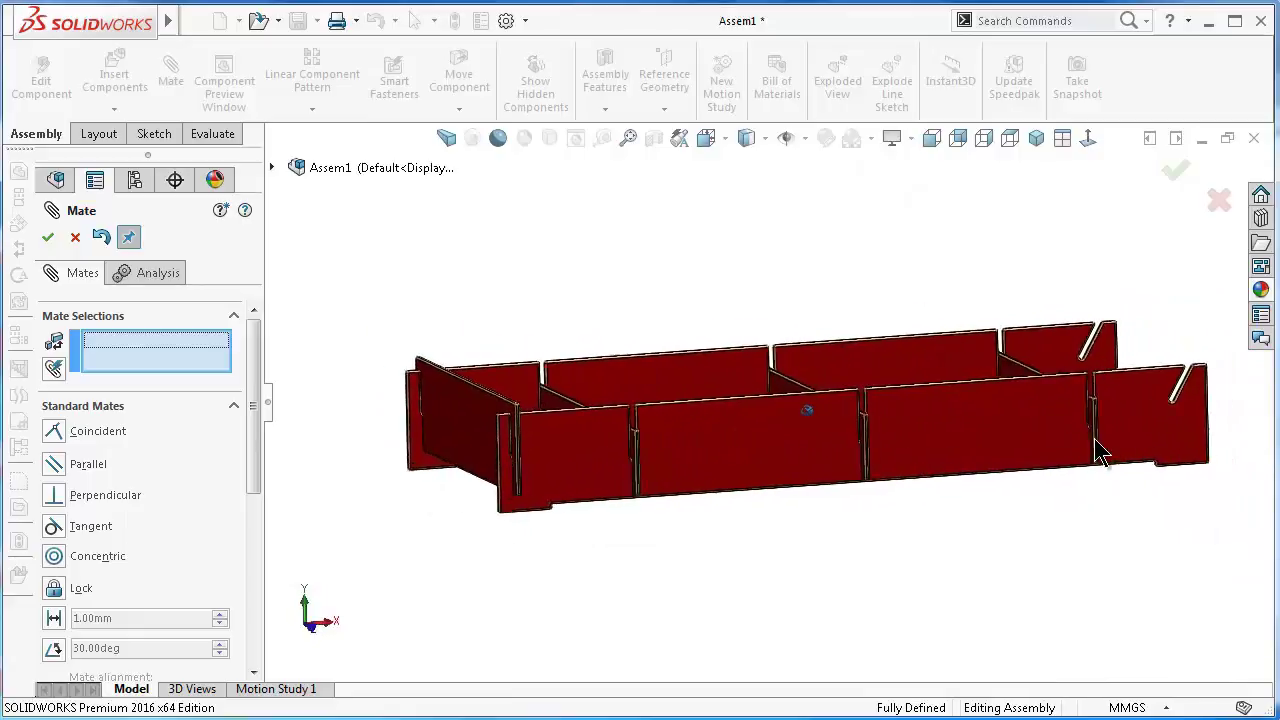
pyautogui.click(48, 237)
pyautogui.click(110, 90)
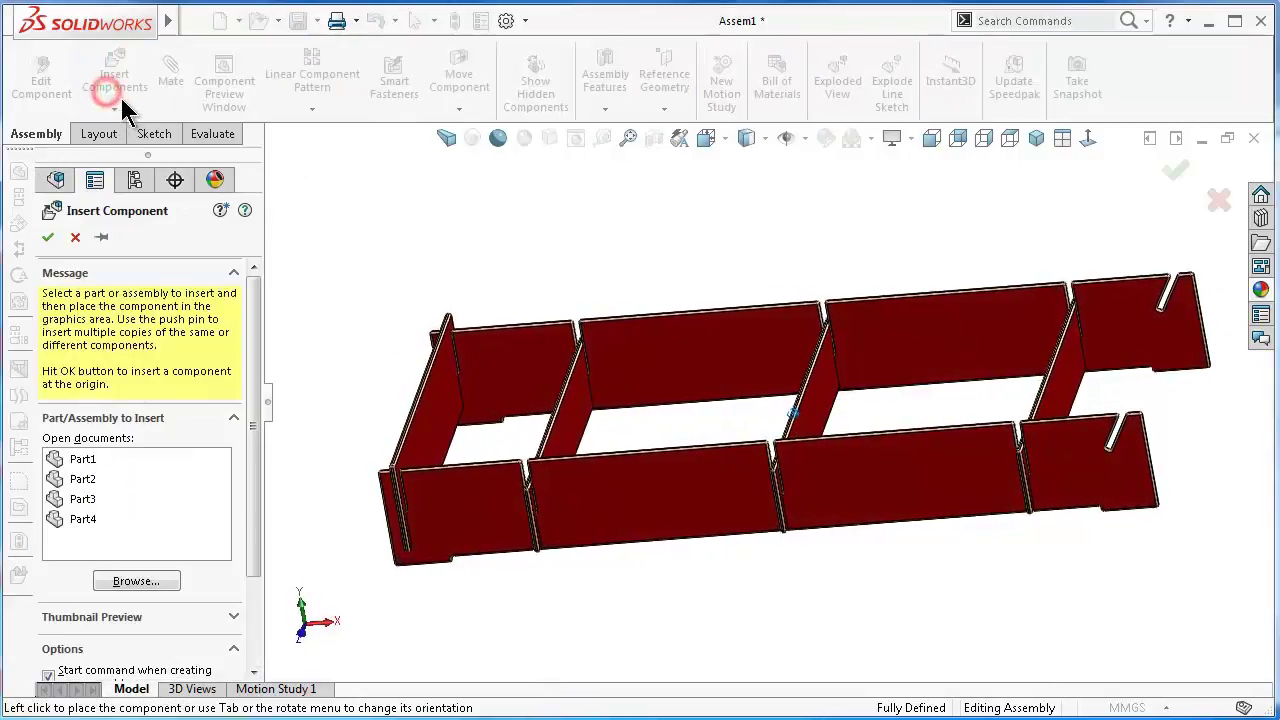
# Insert Part3 from the open documents over the frame's middle and select it
pyautogui.click(82, 499)
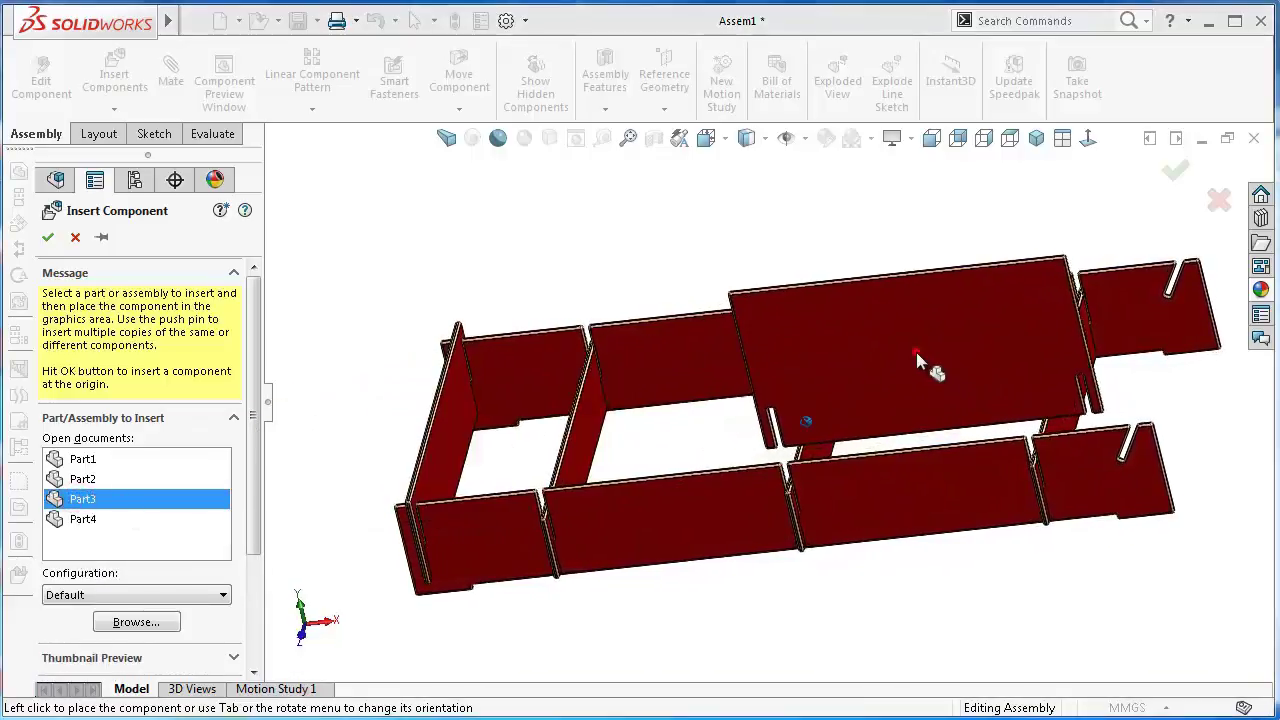
pyautogui.click(915, 362)
pyautogui.scroll(-2, 965, 358)
pyautogui.scroll(-3, 978, 375)
pyautogui.scroll(-1, 985, 370)
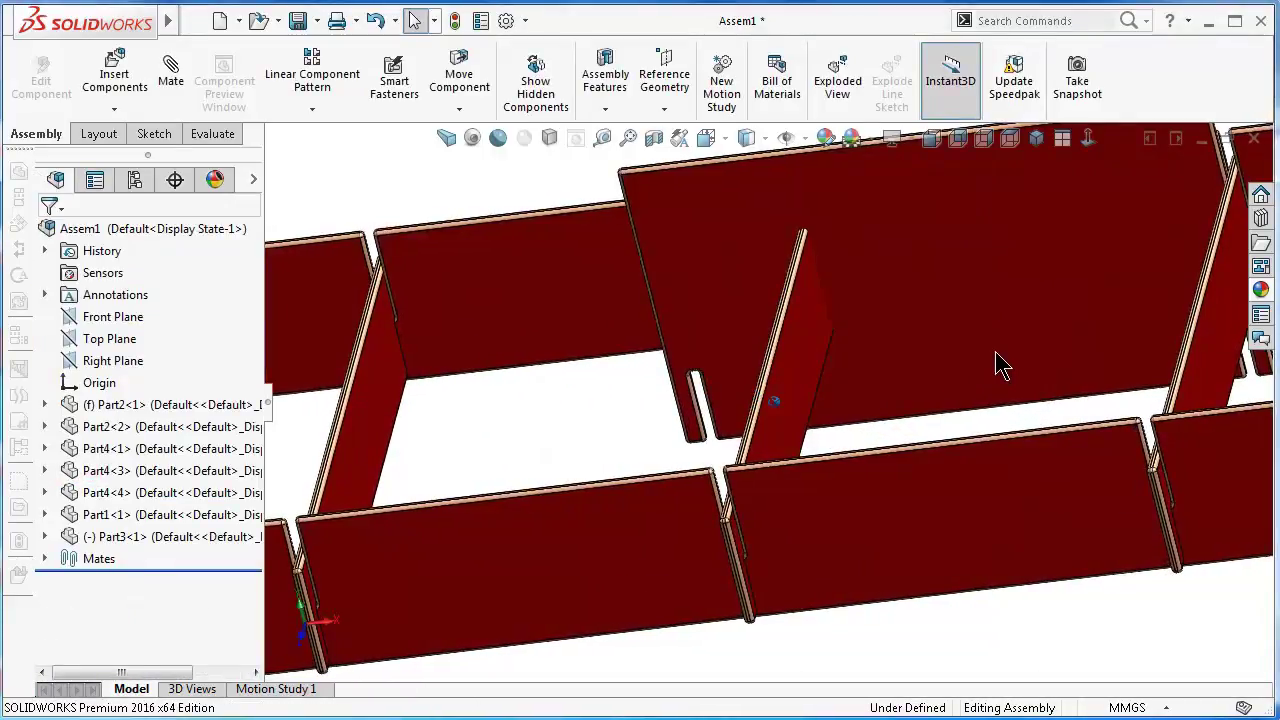
pyautogui.scroll(-2, 980, 374)
pyautogui.scroll(-2, 674, 423)
pyautogui.scroll(-1, 815, 410)
pyautogui.click(816, 410)
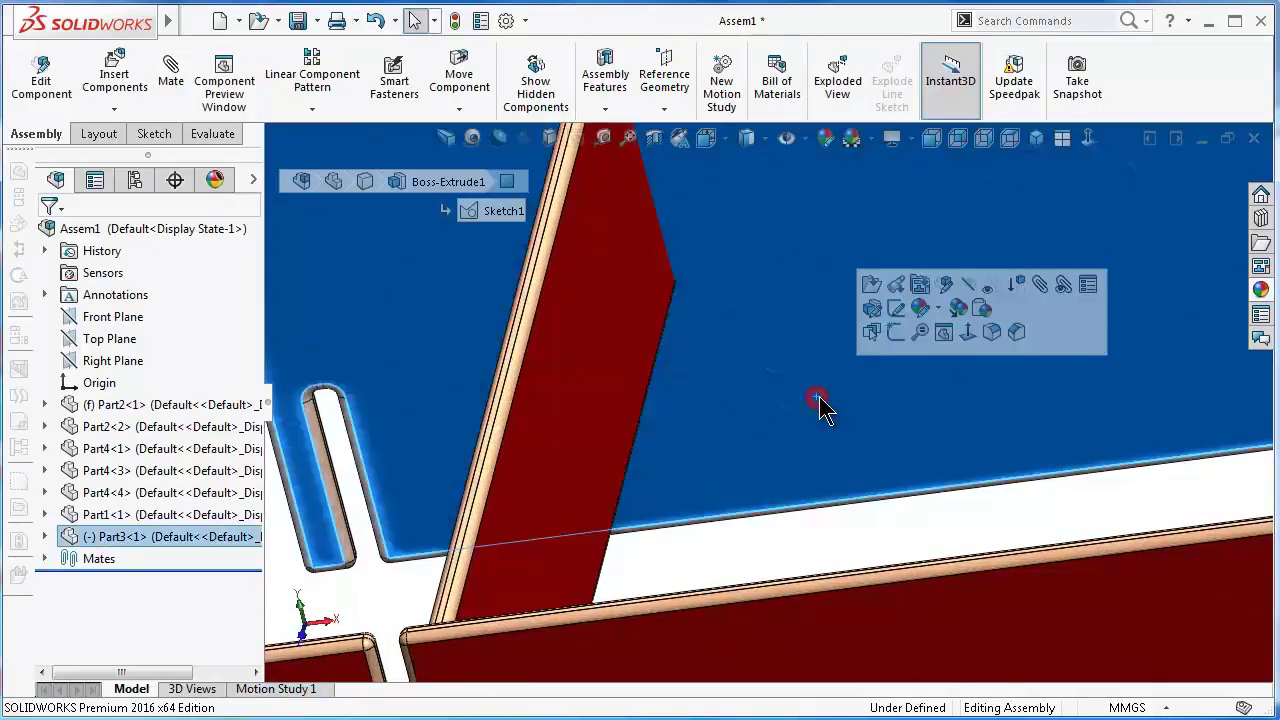
# Mate the Part3 panel parallel to a Part2 slot face
pyautogui.click(1038, 287)
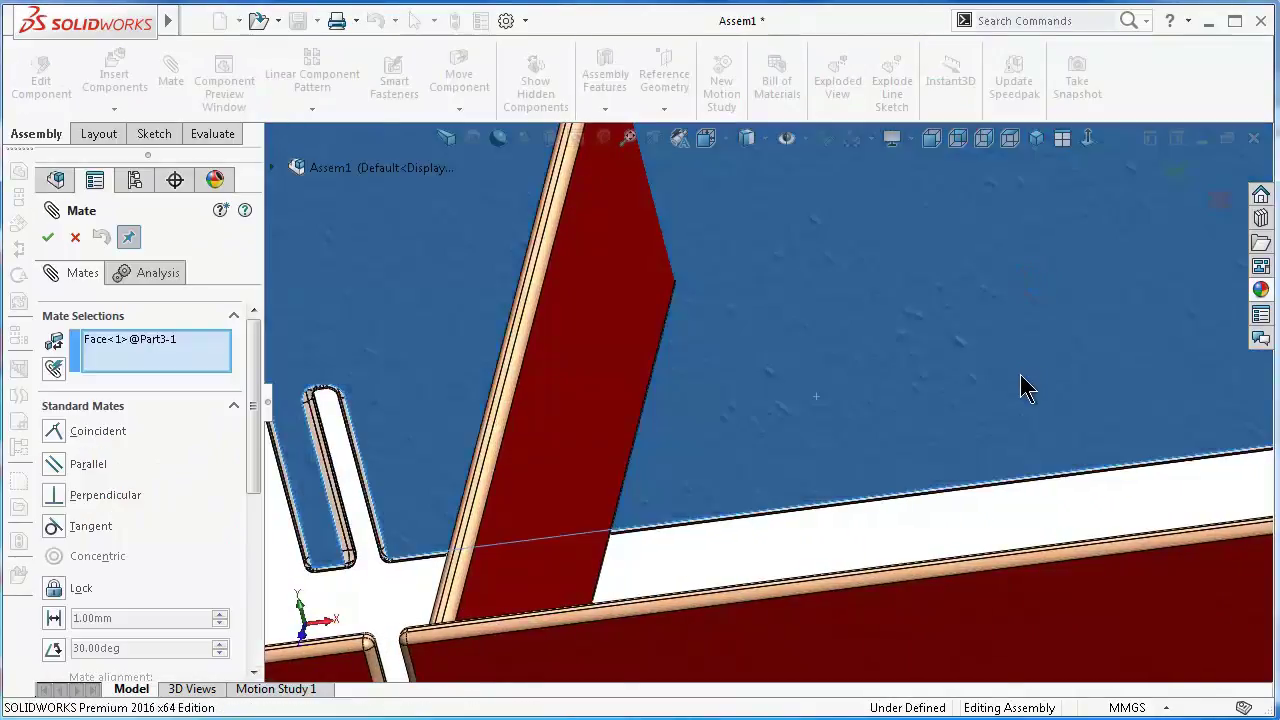
pyautogui.scroll(3, 1023, 385)
pyautogui.scroll(-2, 1030, 420)
pyautogui.scroll(-1, 857, 486)
pyautogui.scroll(-1, 686, 465)
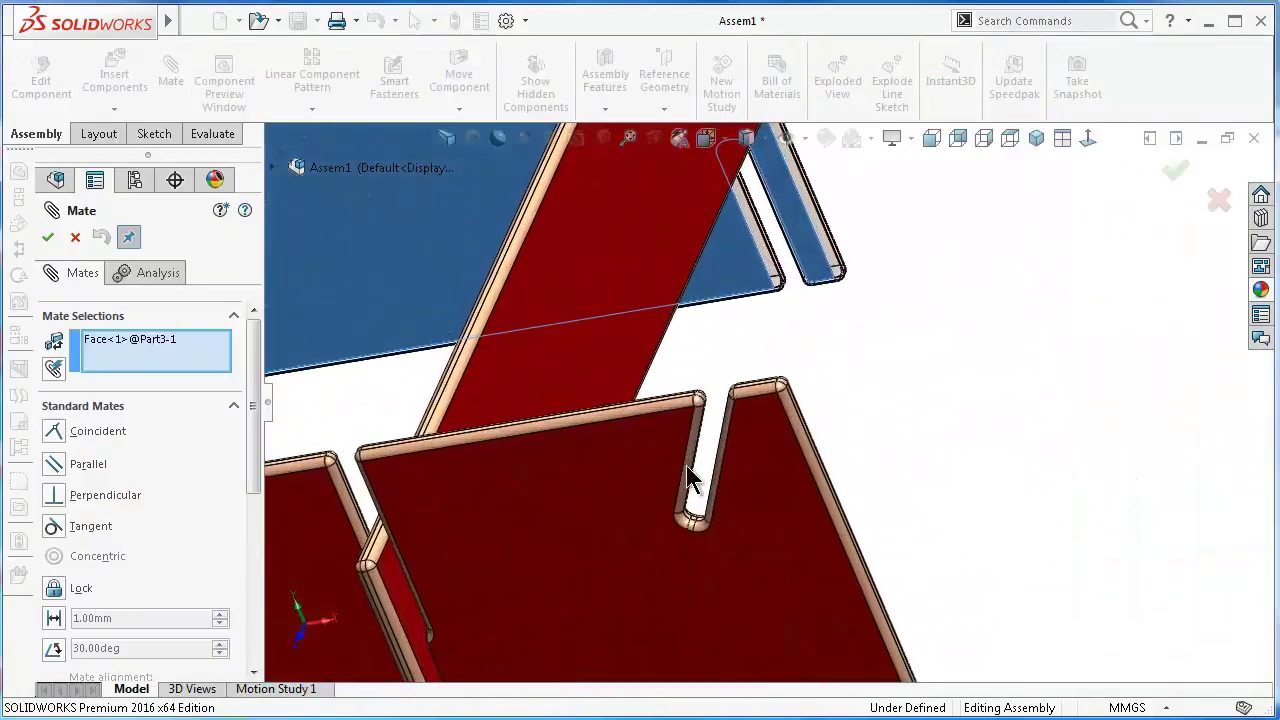
pyautogui.scroll(-2, 686, 465)
pyautogui.scroll(-1, 700, 470)
pyautogui.scroll(2, 672, 473)
pyautogui.scroll(-1, 443, 466)
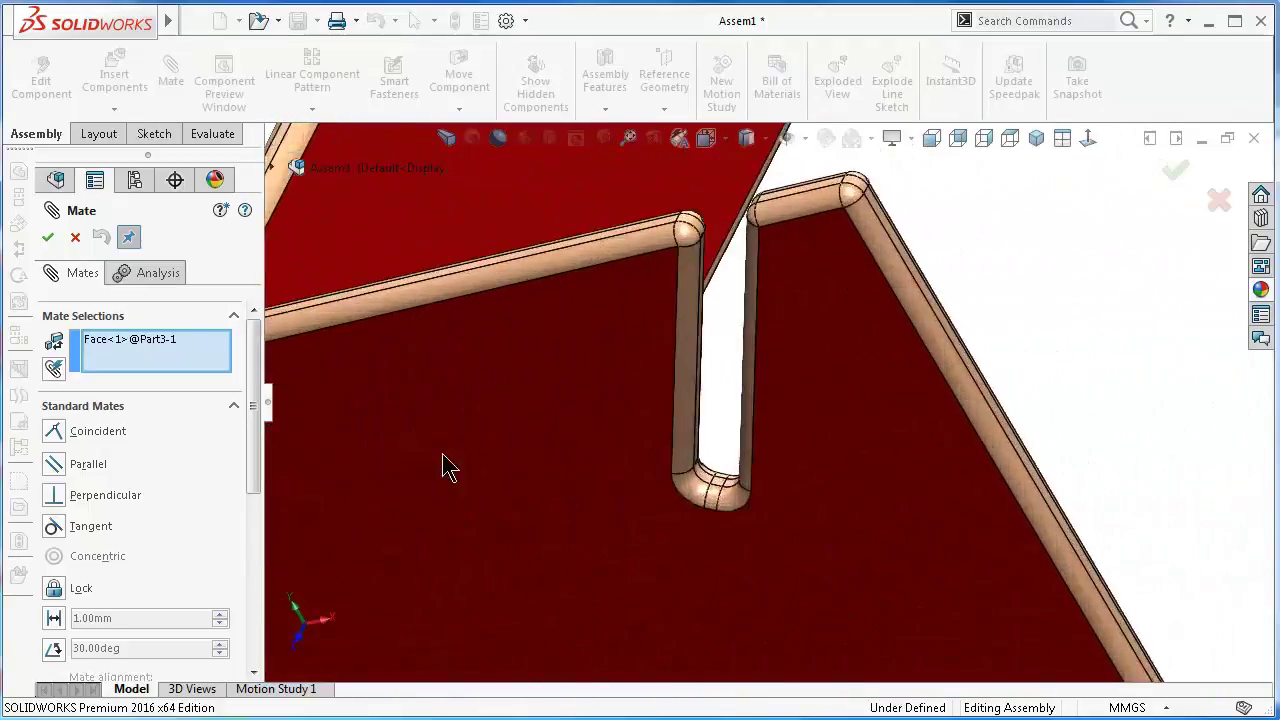
pyautogui.scroll(-2, 777, 437)
pyautogui.scroll(-1, 773, 450)
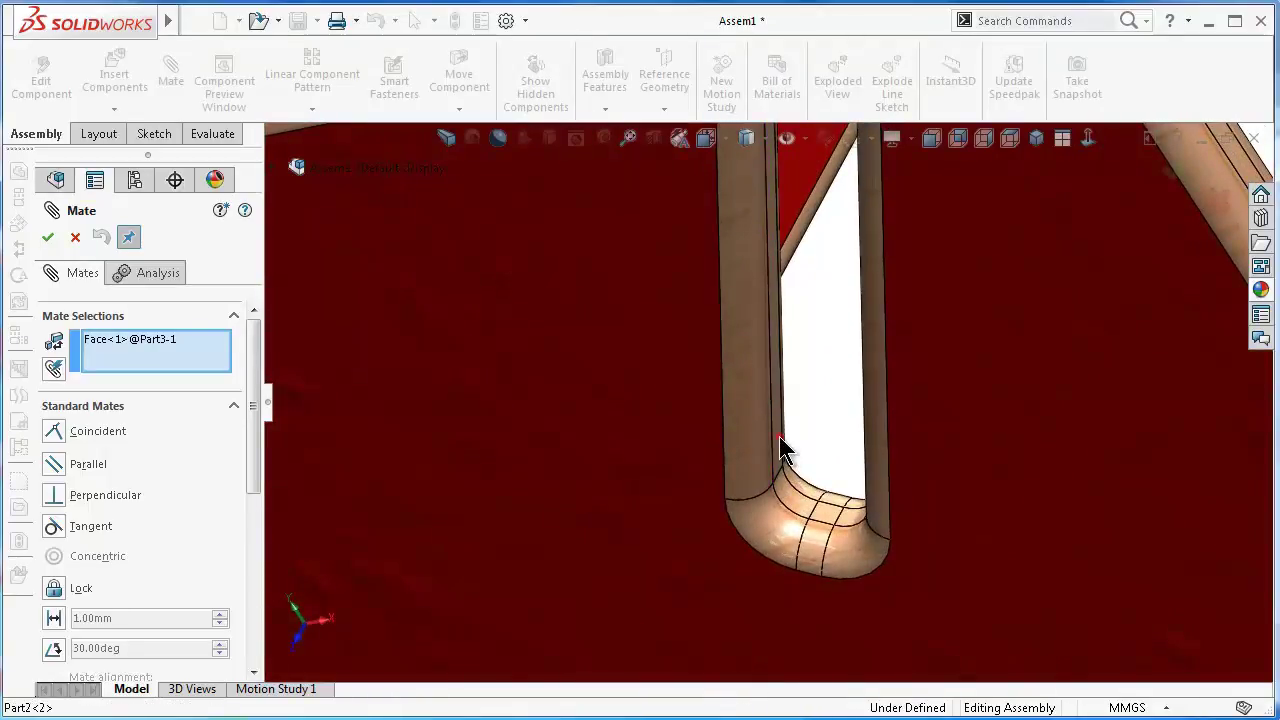
pyautogui.click(779, 437)
pyautogui.click(829, 470)
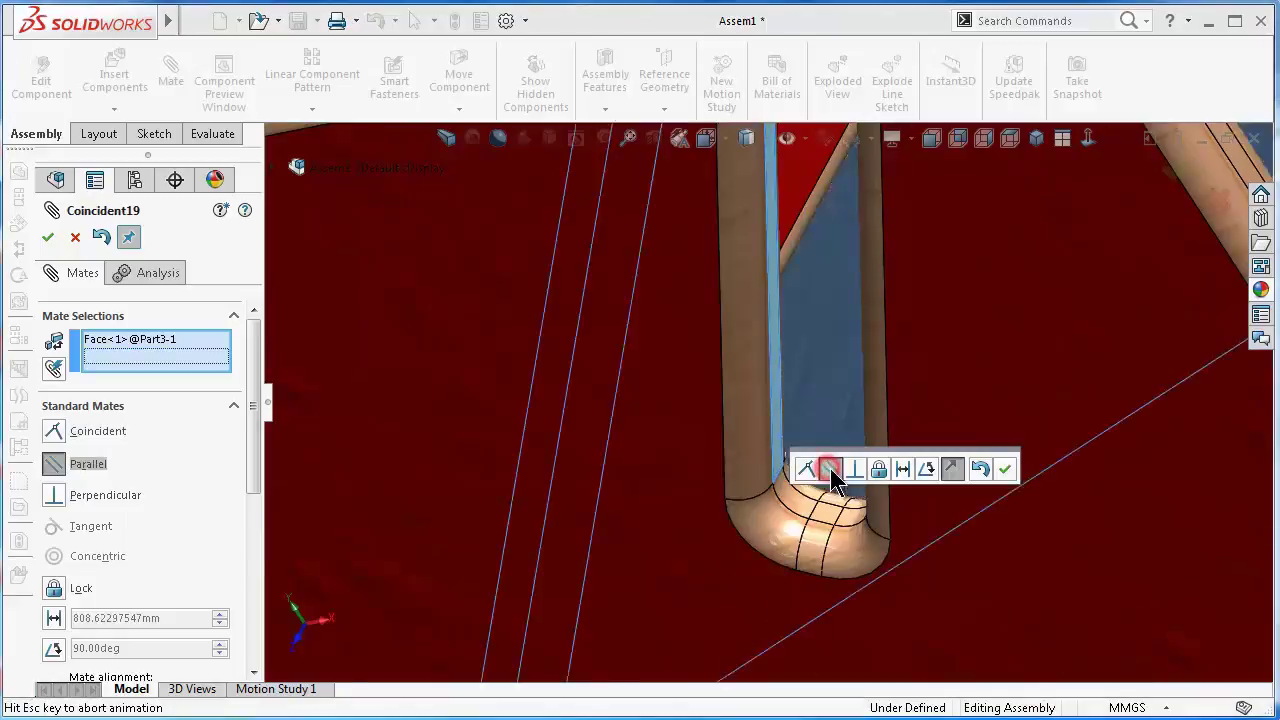
pyautogui.click(1006, 470)
# Orbit to the angled plate and clear a mistakenly picked edge
pyautogui.scroll(3, 871, 429)
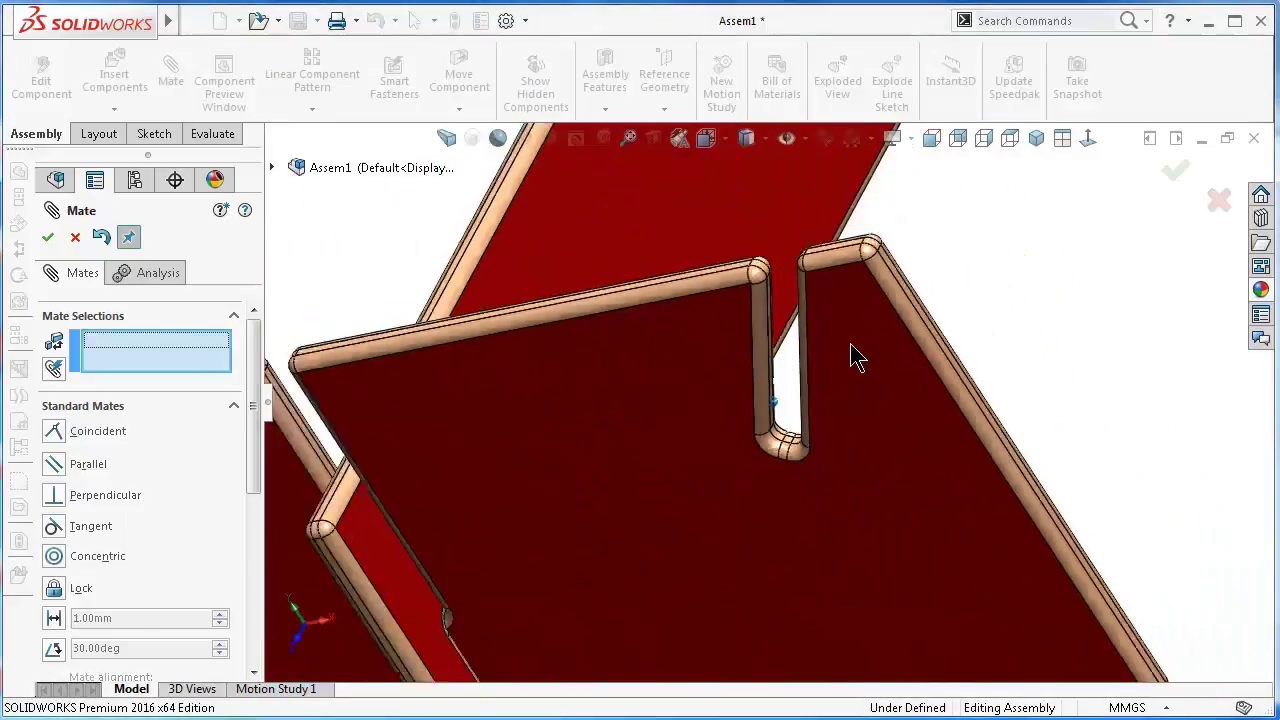
pyautogui.scroll(1, 794, 320)
pyautogui.scroll(-1, 720, 388)
pyautogui.scroll(3, 589, 337)
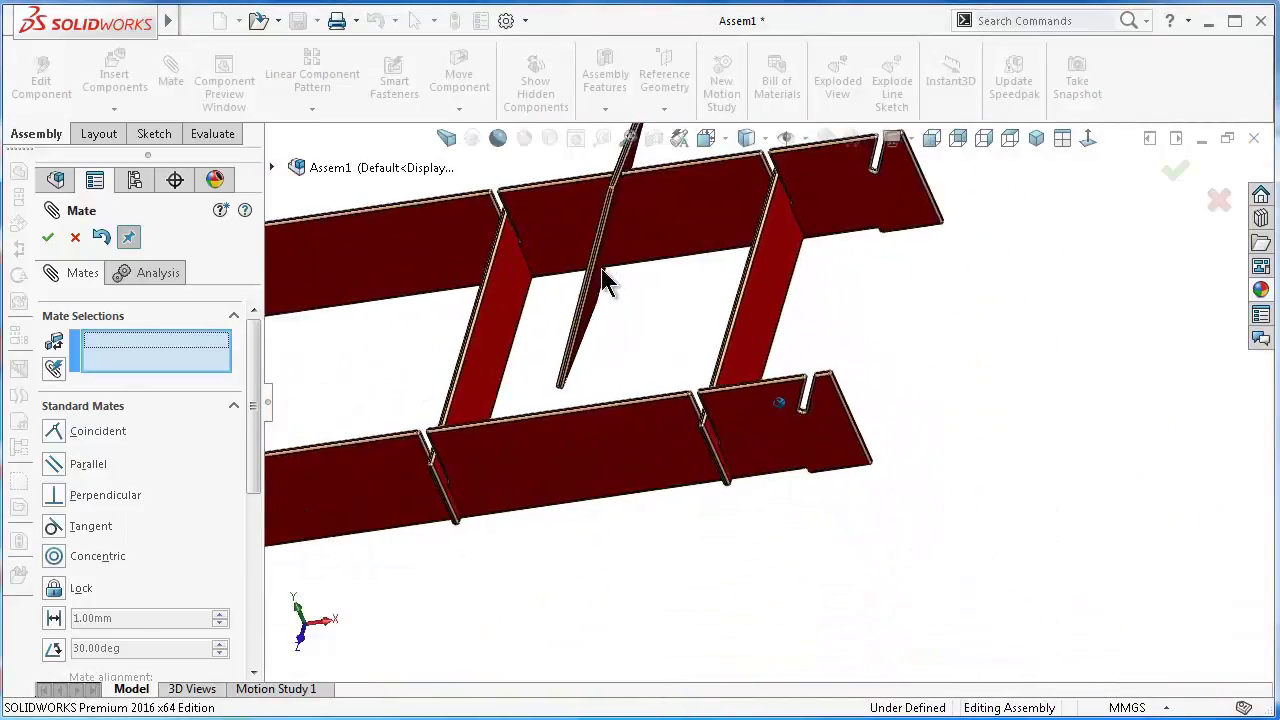
pyautogui.moveTo(589, 337); pyautogui.dragTo(654, 289, button='middle')
pyautogui.scroll(-4, 593, 332)
pyautogui.scroll(-1, 591, 331)
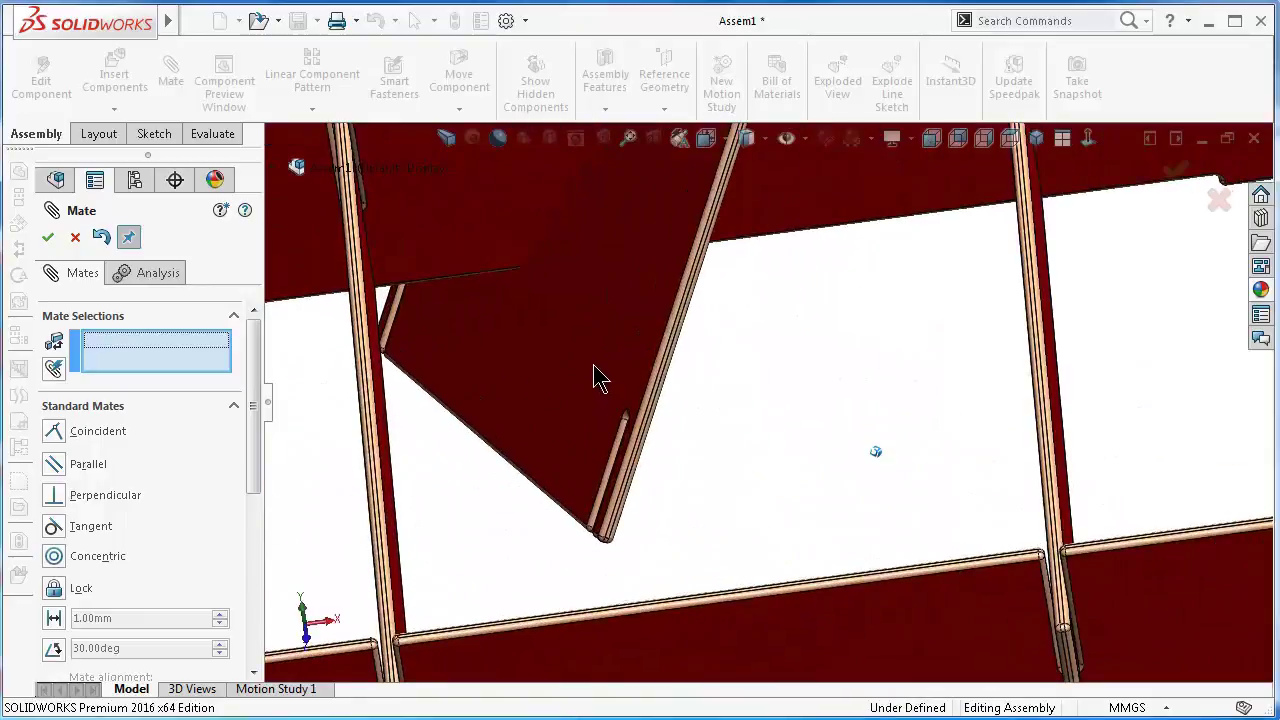
pyautogui.scroll(-2, 594, 374)
pyautogui.scroll(-2, 626, 397)
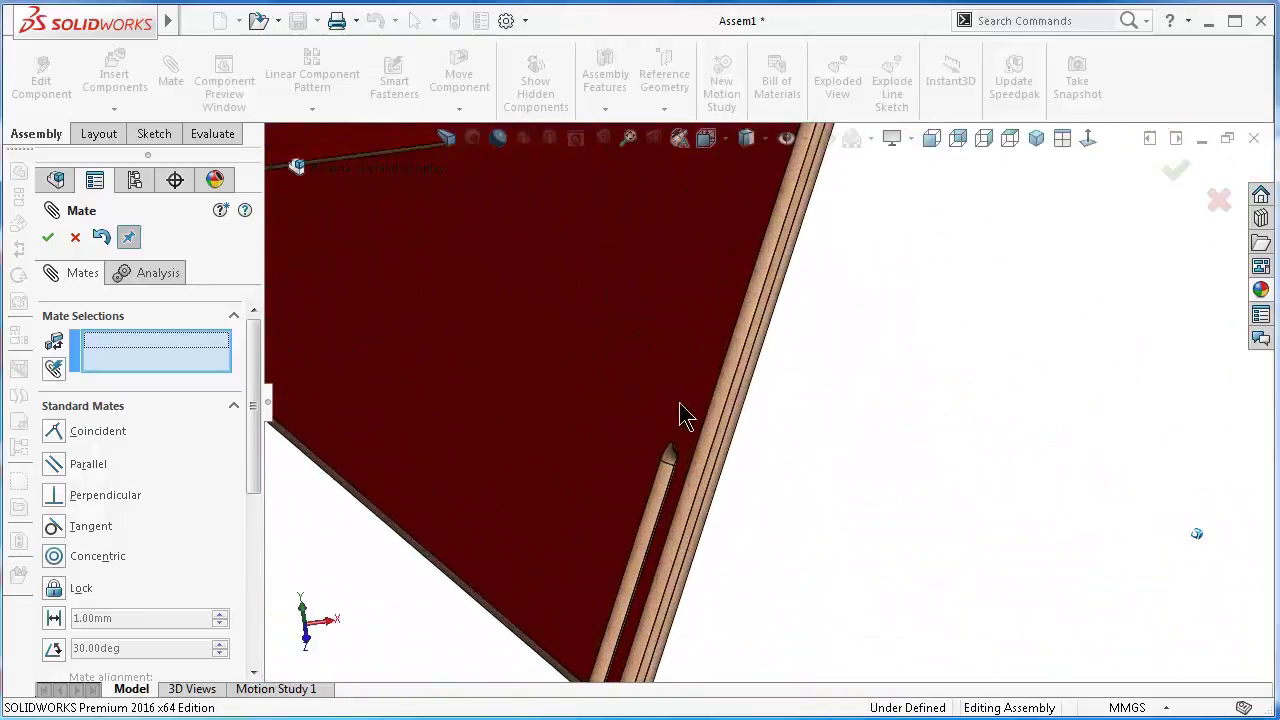
pyautogui.click(734, 428)
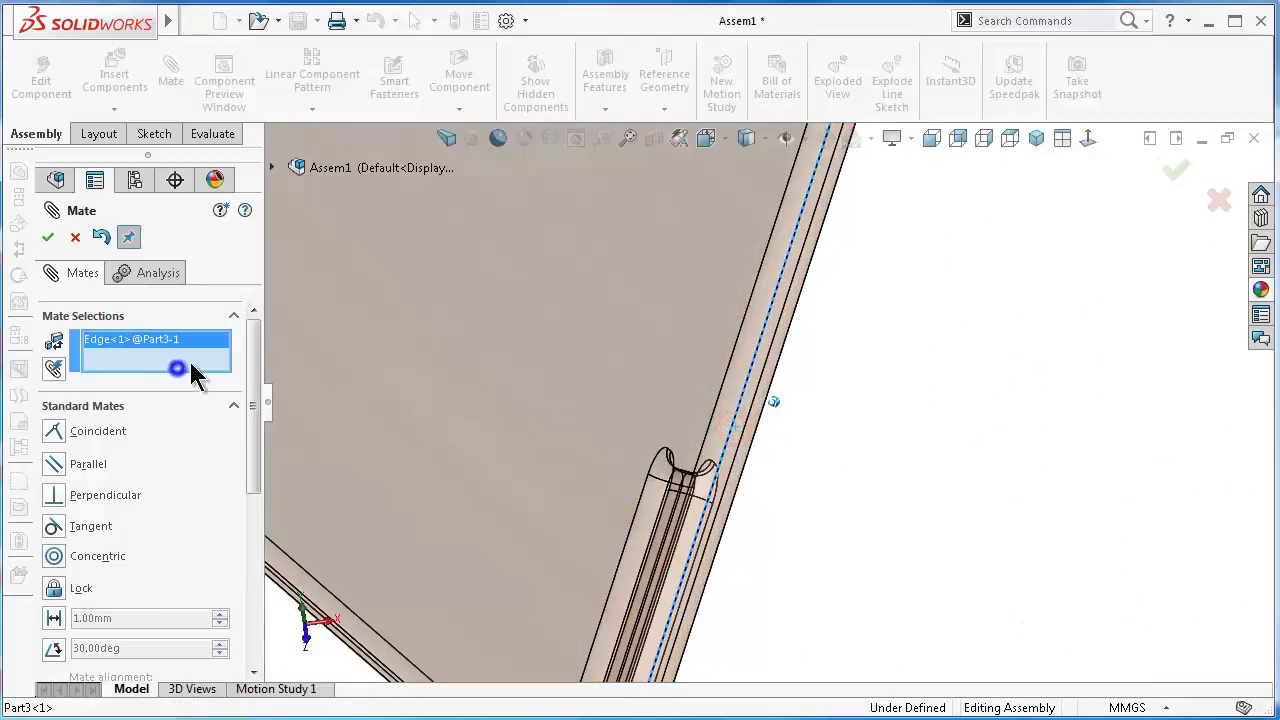
pyautogui.rightClick(230, 360)
pyautogui.click(245, 373)
# Add a second parallel mate between the plate's flat face and a Part2 face
pyautogui.moveTo(632, 390); pyautogui.dragTo(879, 440, button='middle')
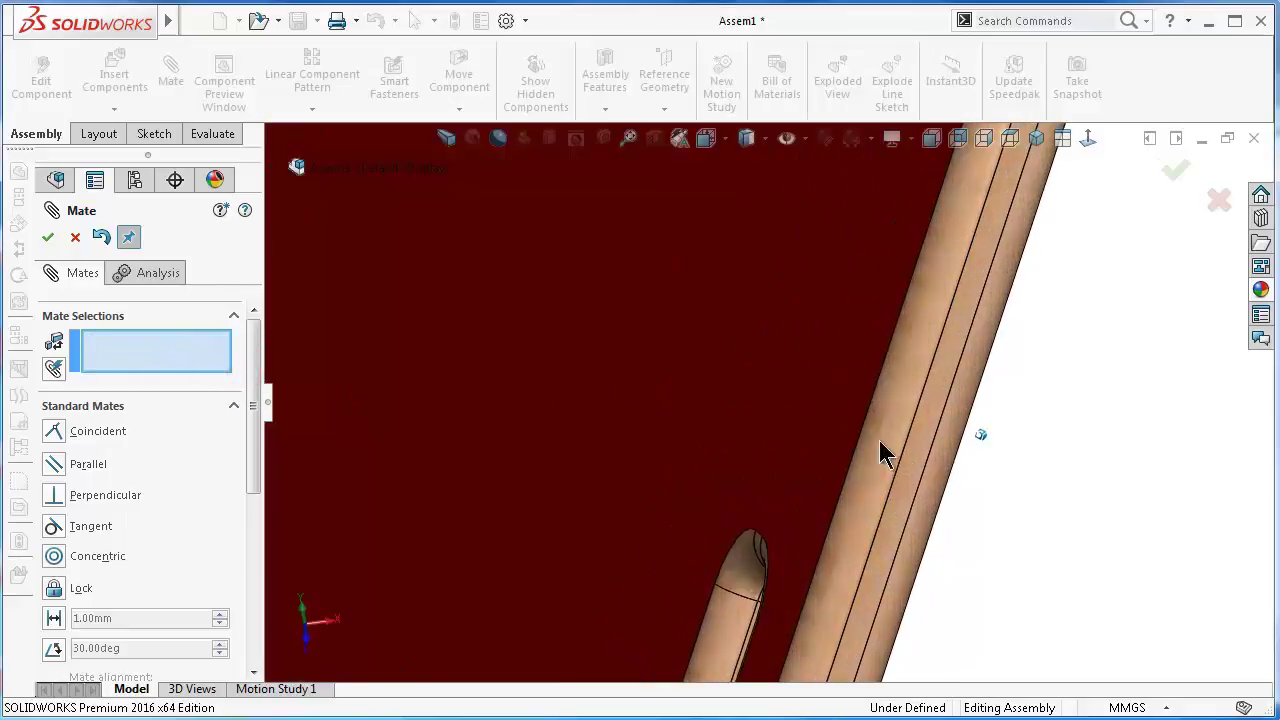
pyautogui.click(915, 461)
pyautogui.scroll(5, 990, 514)
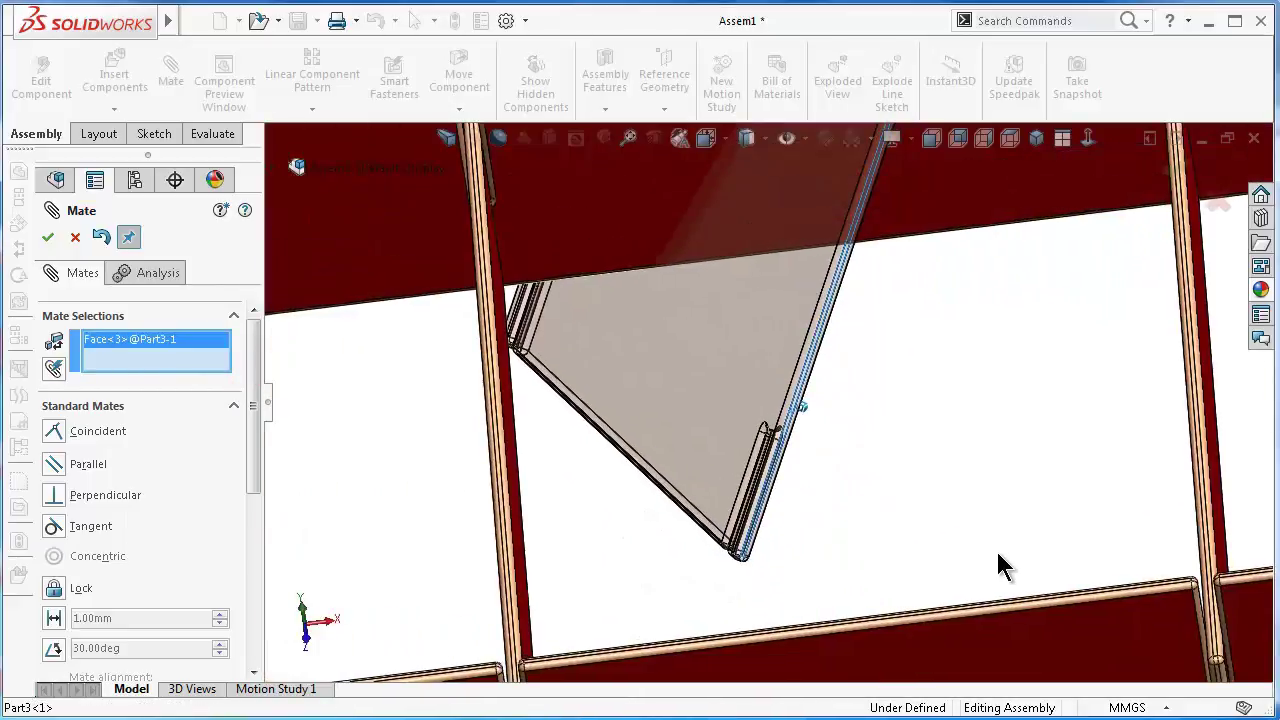
pyautogui.click(1062, 640)
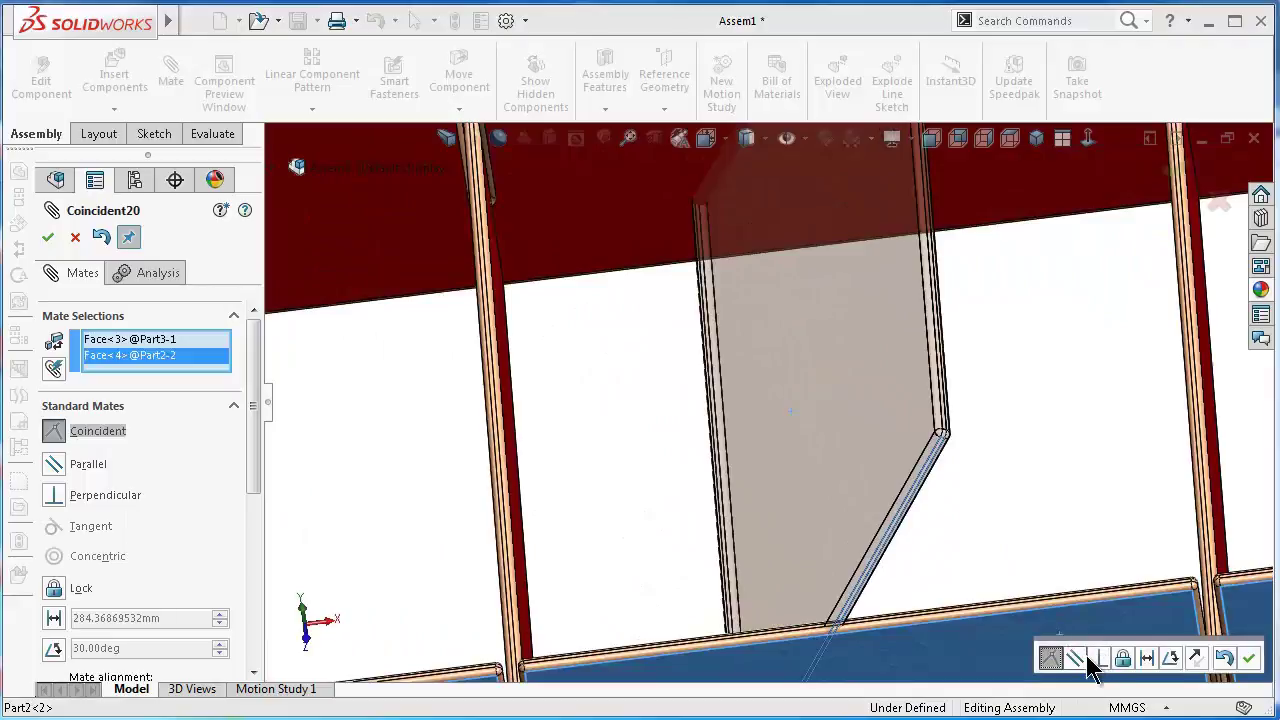
pyautogui.click(1075, 658)
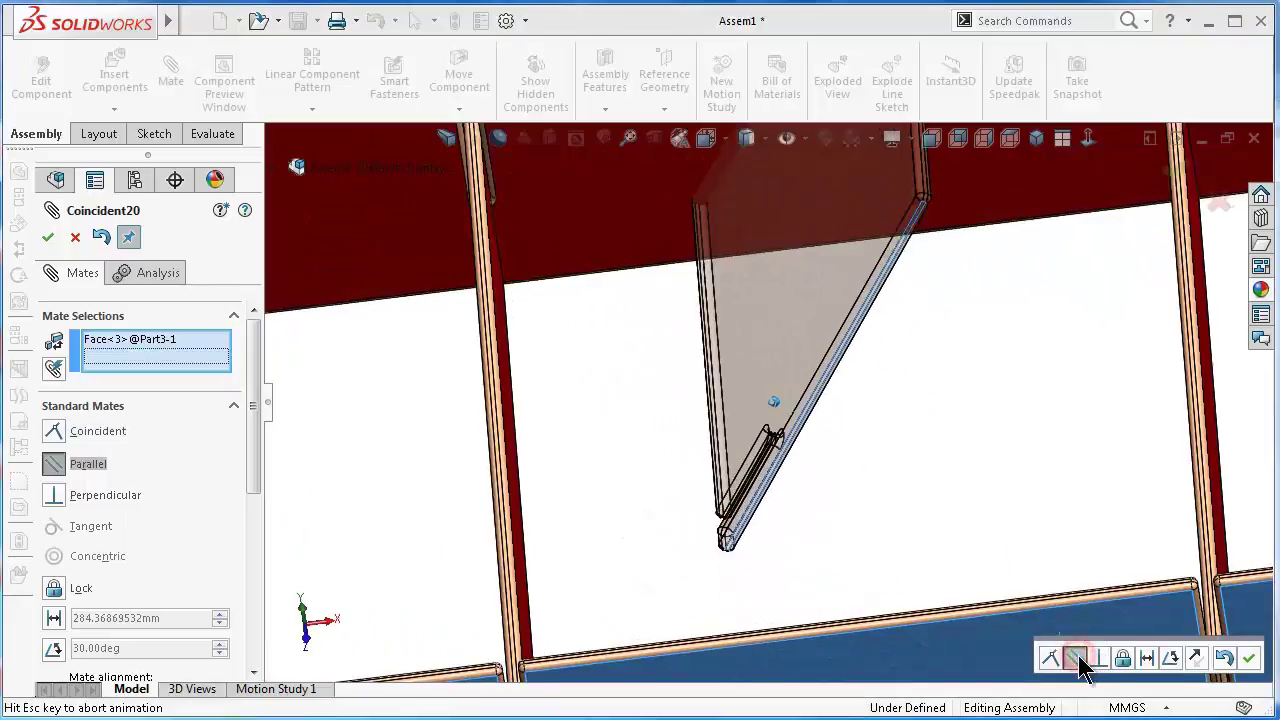
pyautogui.click(1250, 658)
# Seat the headboard's pin against the side panel with a coincident mate
pyautogui.scroll(3, 885, 400)
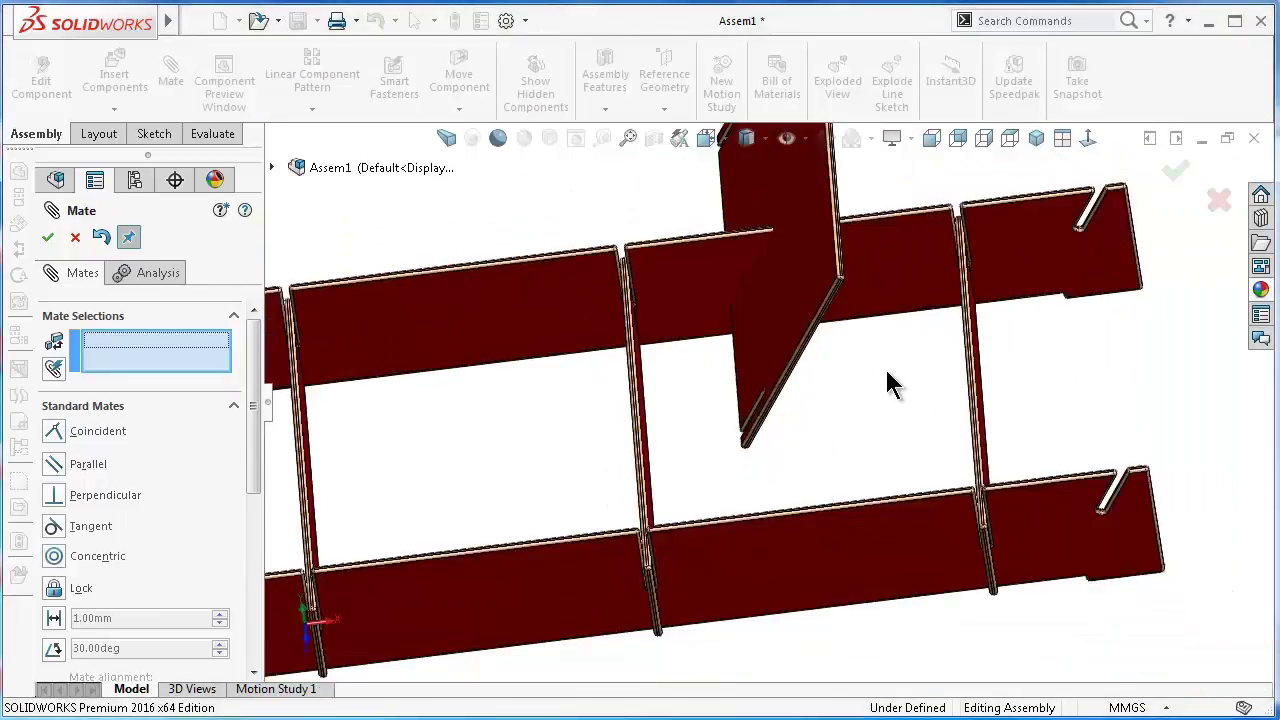
pyautogui.scroll(-2, 890, 370)
pyautogui.scroll(-3, 862, 355)
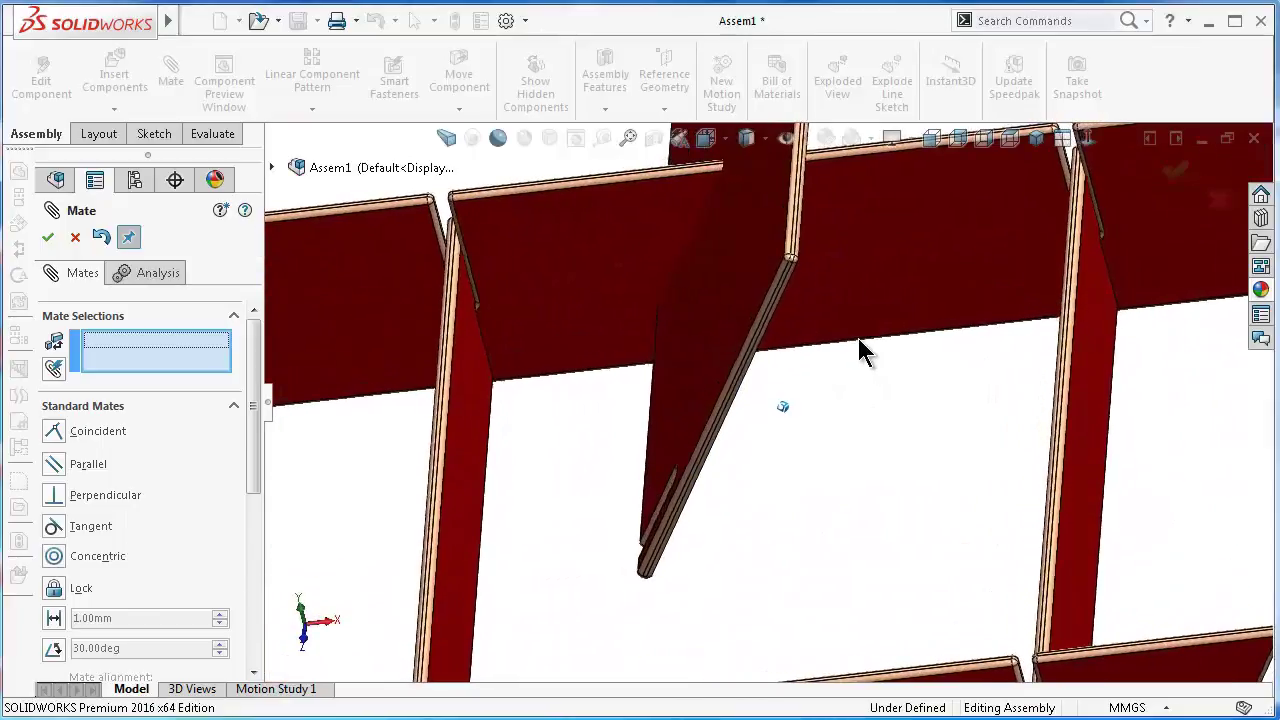
pyautogui.moveTo(858, 355); pyautogui.dragTo(689, 429, button='middle')
pyautogui.scroll(3, 1117, 615)
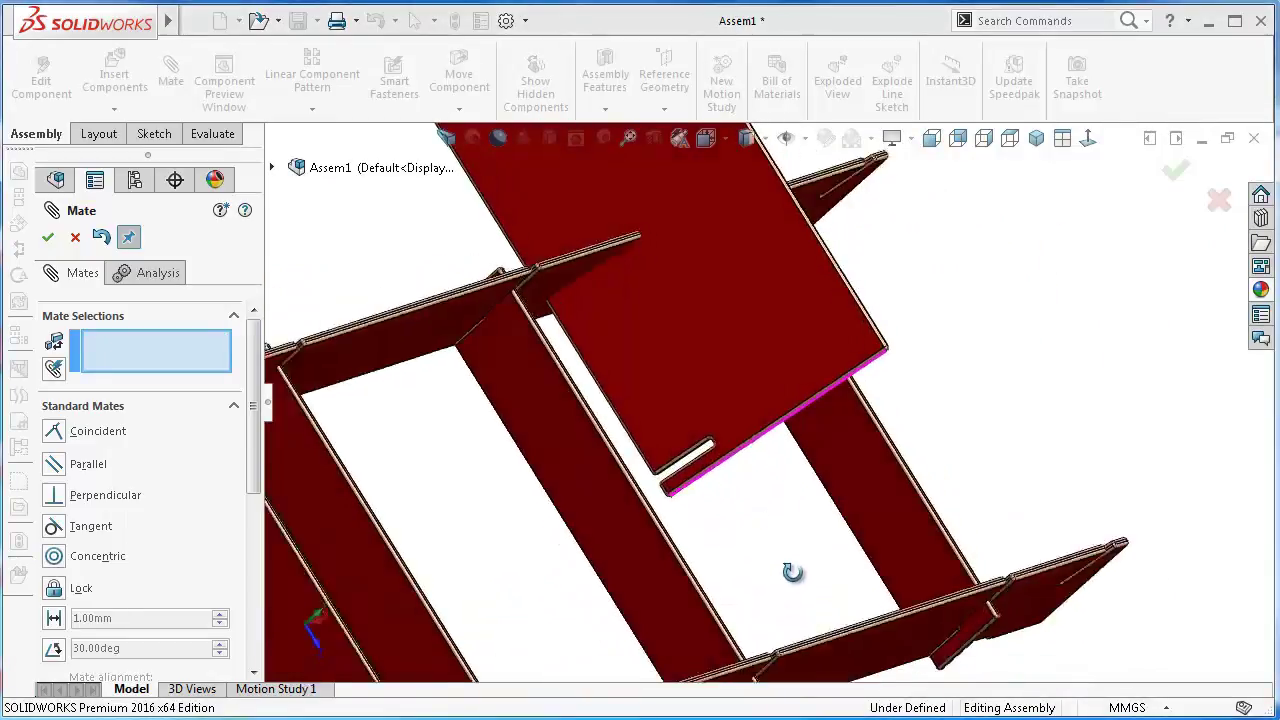
pyautogui.moveTo(707, 497); pyautogui.dragTo(677, 451, button='middle')
pyautogui.scroll(-5, 771, 477)
pyautogui.moveTo(771, 477); pyautogui.dragTo(803, 549, button='middle')
pyautogui.scroll(-3, 803, 549)
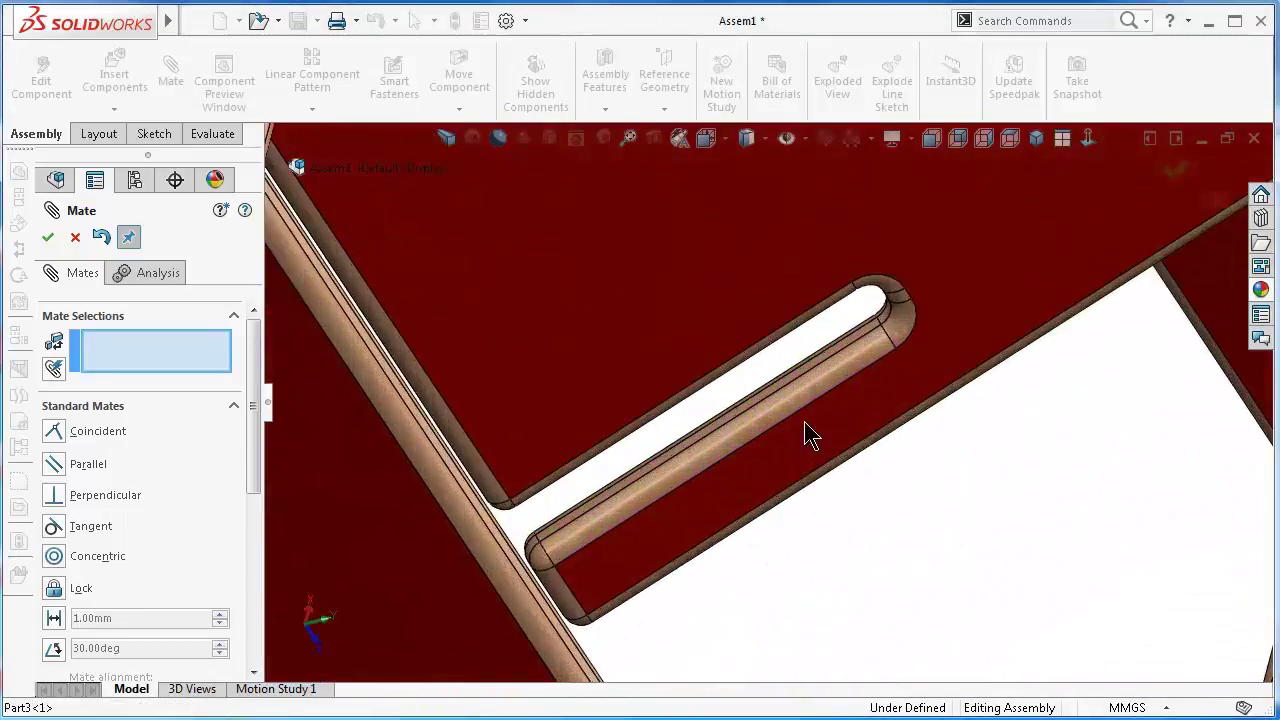
pyautogui.scroll(-3, 808, 434)
pyautogui.click(874, 272)
pyautogui.scroll(5, 1000, 414)
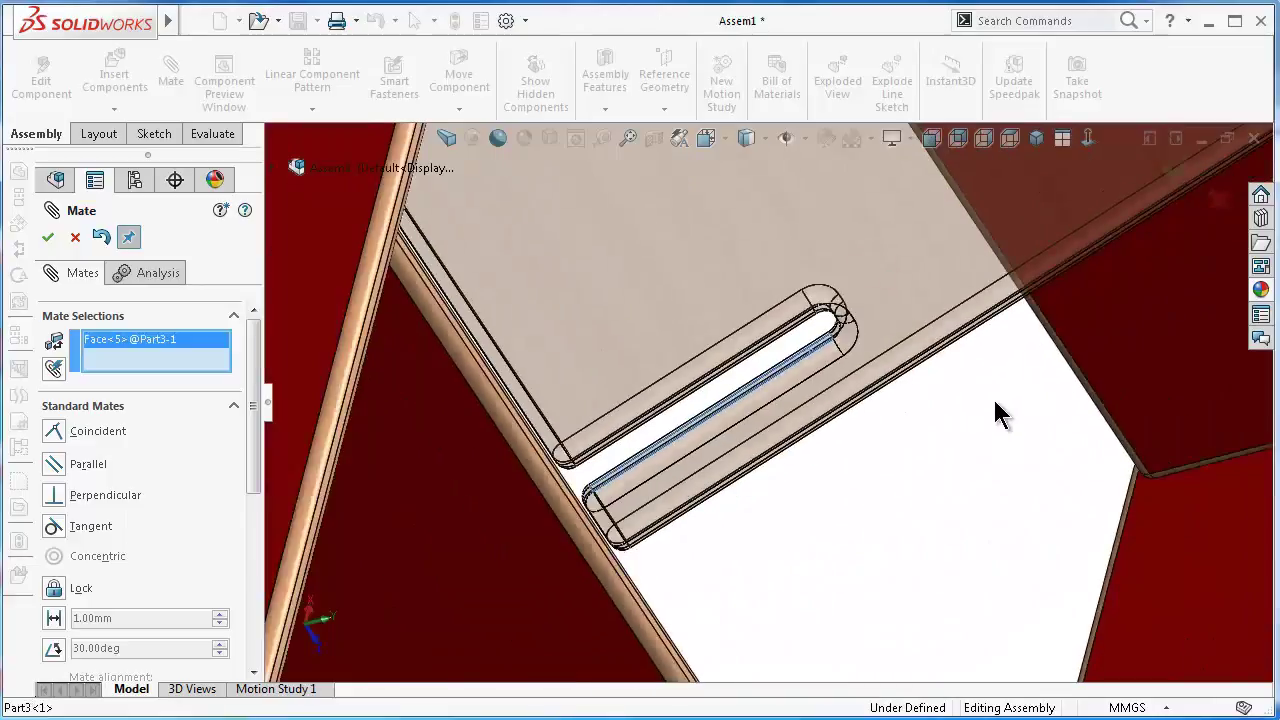
pyautogui.moveTo(1000, 423)
pyautogui.mouseDown(button='middle')
pyautogui.moveTo(903, 298)
pyautogui.moveTo(1123, 357)
pyautogui.mouseUp(button='middle')
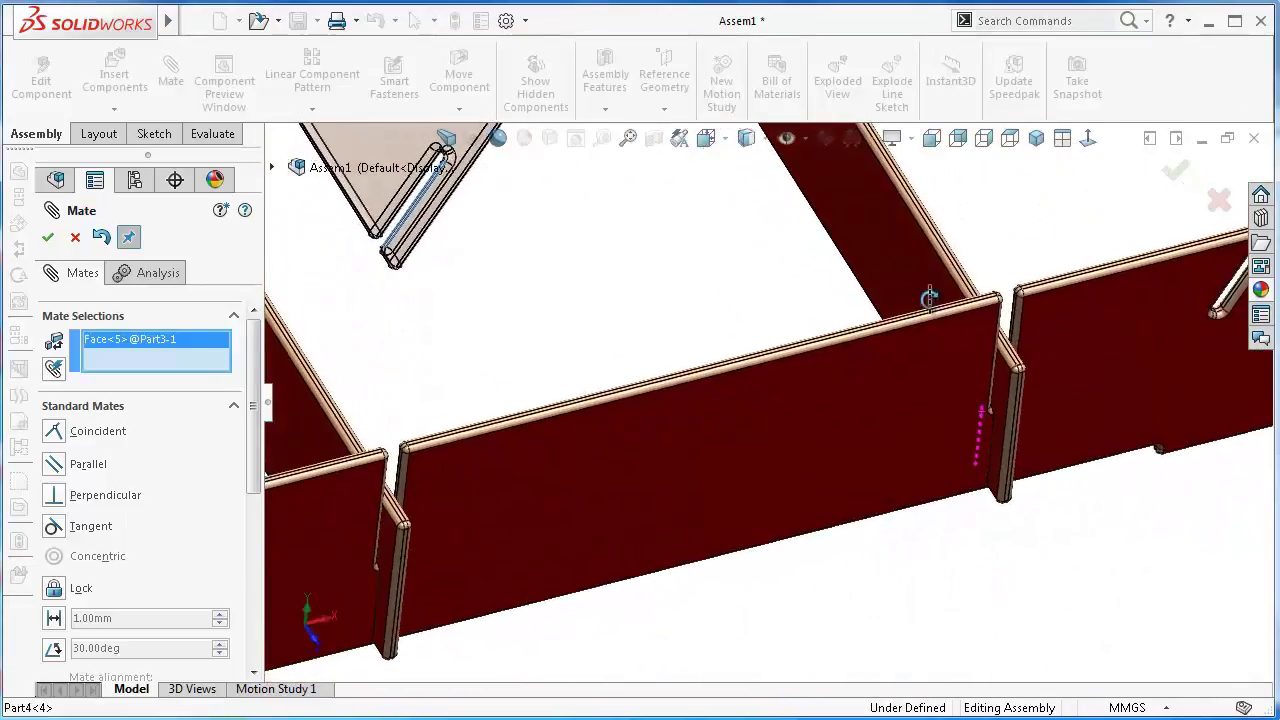
pyautogui.click(1123, 357)
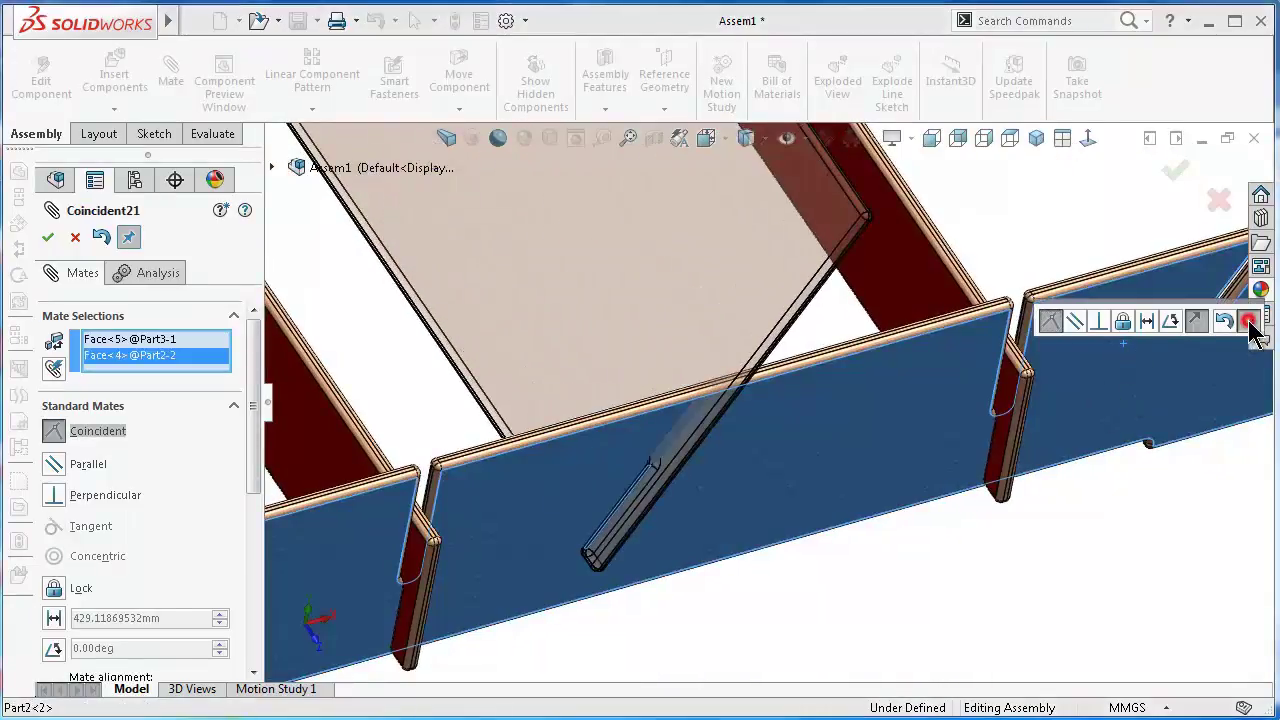
pyautogui.click(1249, 322)
# Coincident-mate a headboard face to the side panel's slot face
pyautogui.moveTo(787, 366)
pyautogui.mouseDown(button='middle')
pyautogui.moveTo(723, 349)
pyautogui.moveTo(666, 354)
pyautogui.mouseUp(button='middle')
pyautogui.click(736, 320)
pyautogui.moveTo(955, 350); pyautogui.dragTo(1071, 334, button='middle')
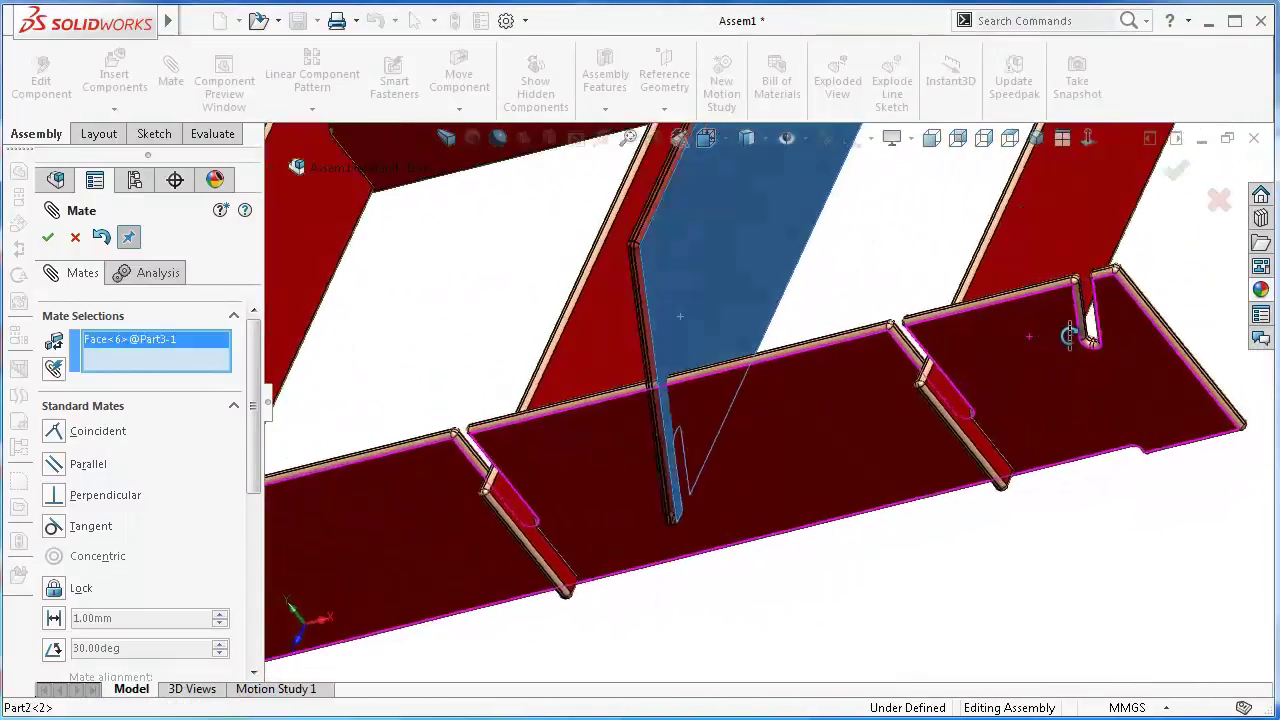
pyautogui.scroll(-3, 1120, 329)
pyautogui.scroll(-3, 1094, 314)
pyautogui.scroll(-3, 1000, 325)
pyautogui.scroll(-2, 1000, 323)
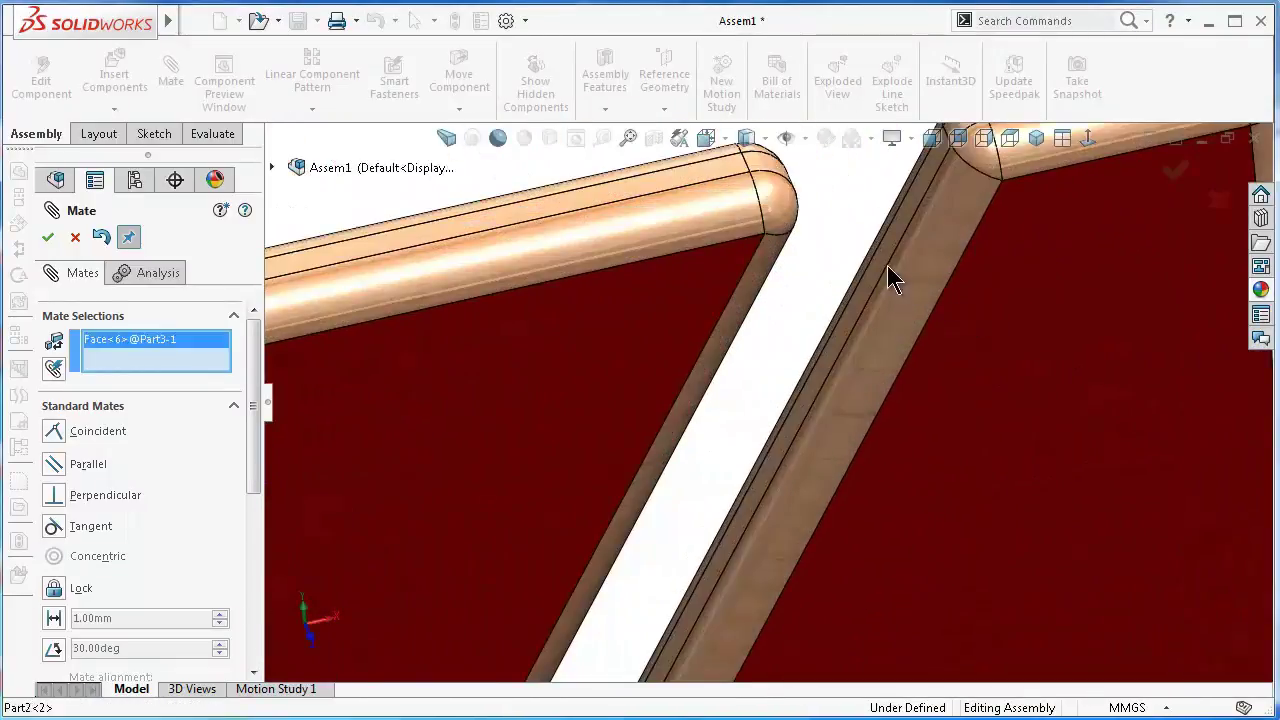
pyautogui.click(885, 258)
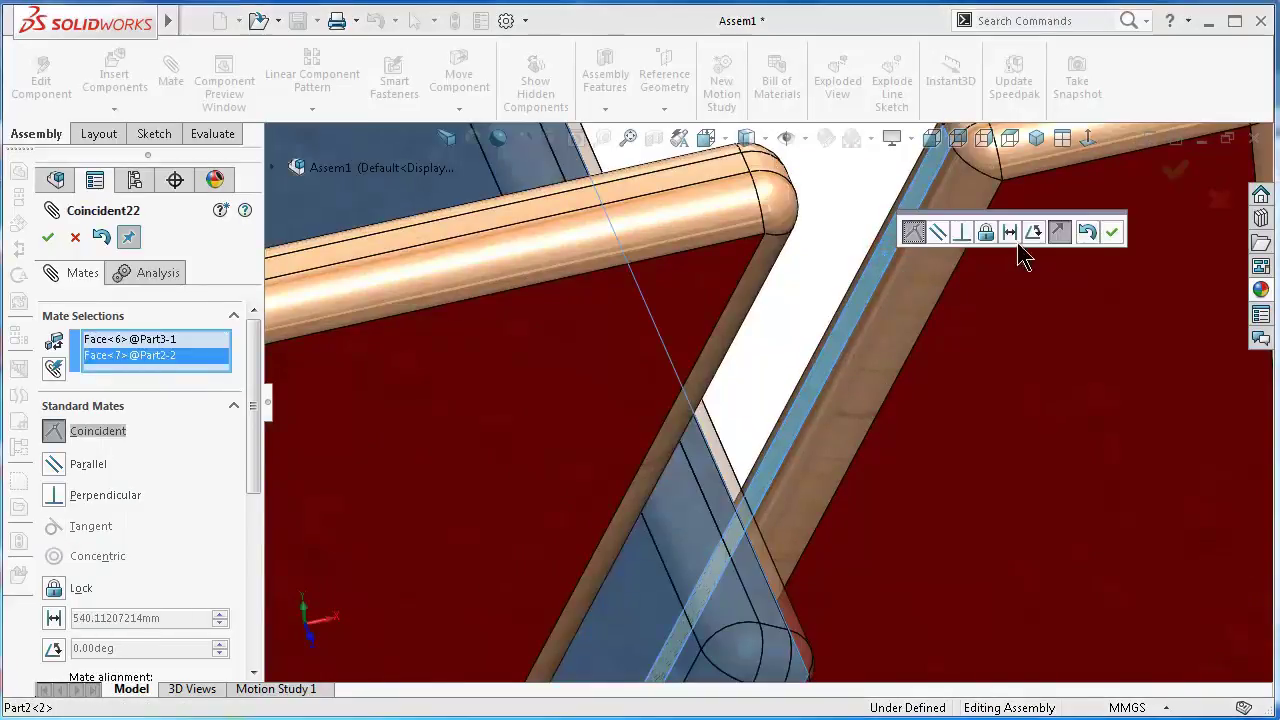
pyautogui.click(1115, 233)
pyautogui.scroll(2, 1071, 320)
pyautogui.scroll(3, 997, 366)
pyautogui.scroll(1, 900, 420)
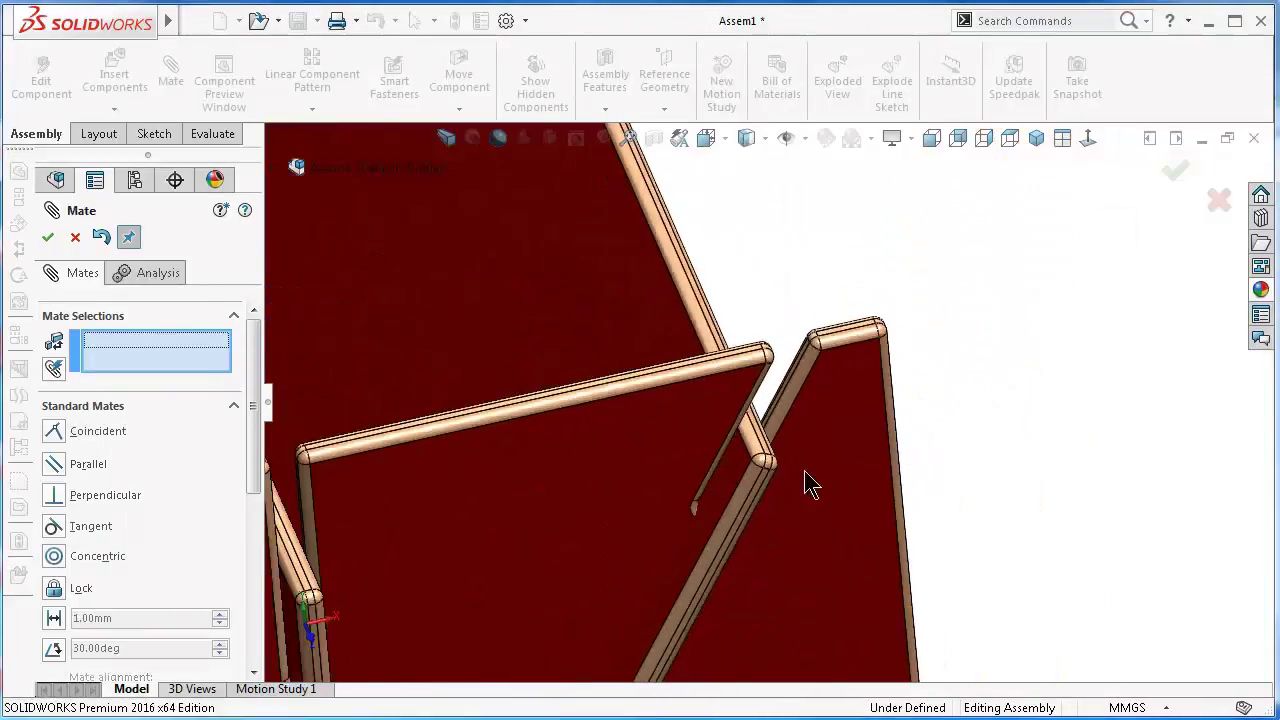
# Swing the headboard board Part3 into position near its slot in the frame
pyautogui.click(50, 237)
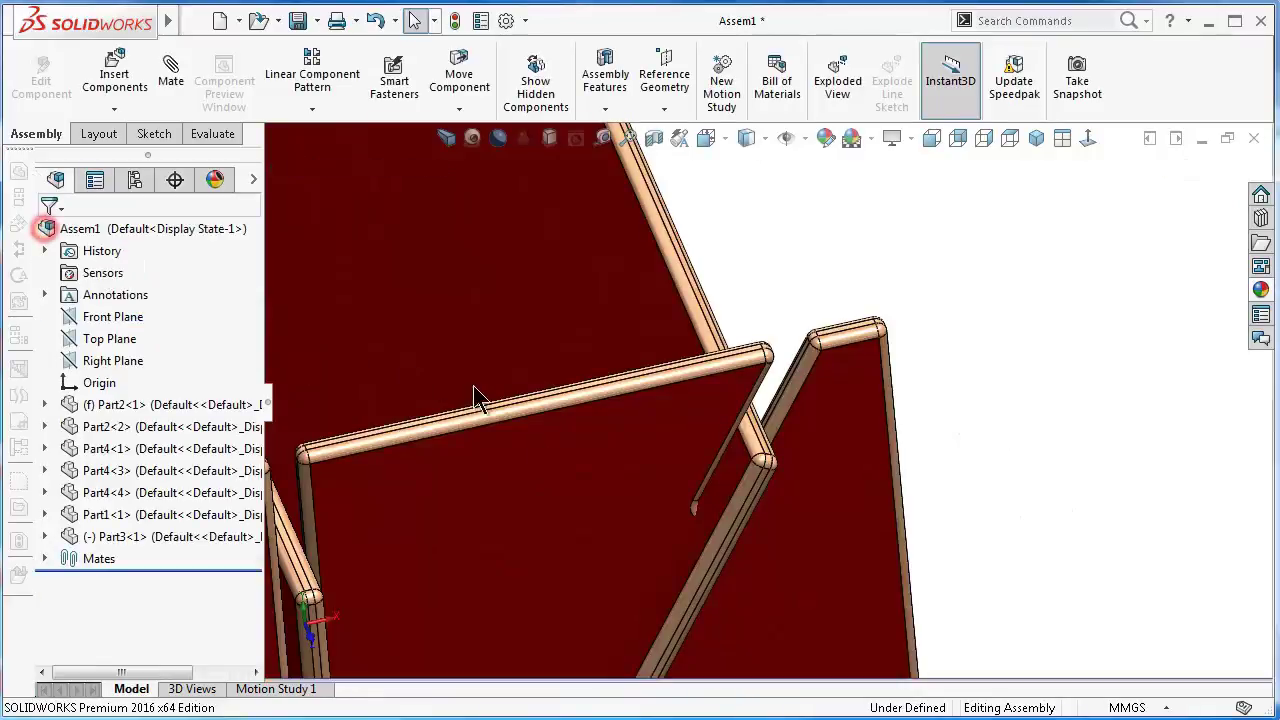
pyautogui.click(701, 520)
pyautogui.moveTo(771, 349); pyautogui.dragTo(990, 108)
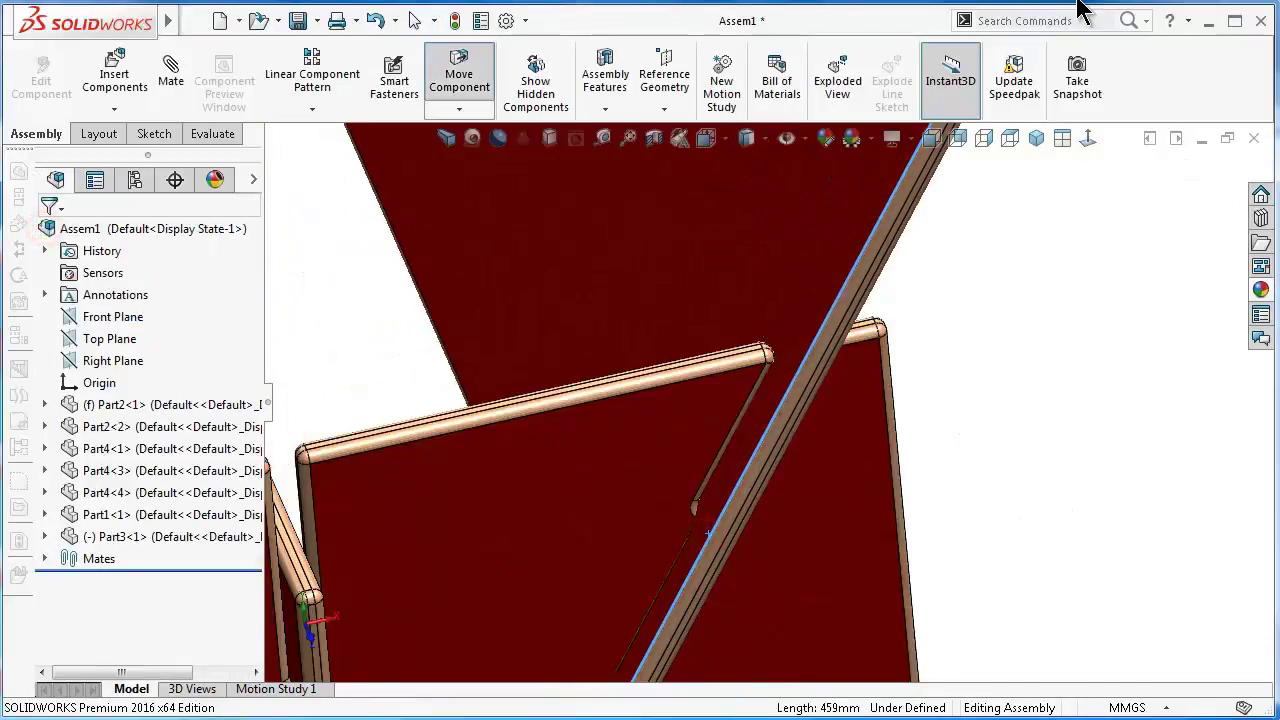
pyautogui.press('Escape')
pyautogui.moveTo(937, 366)
pyautogui.mouseDown(button='middle')
pyautogui.moveTo(780, 351)
pyautogui.moveTo(945, 180)
pyautogui.mouseUp(button='middle')
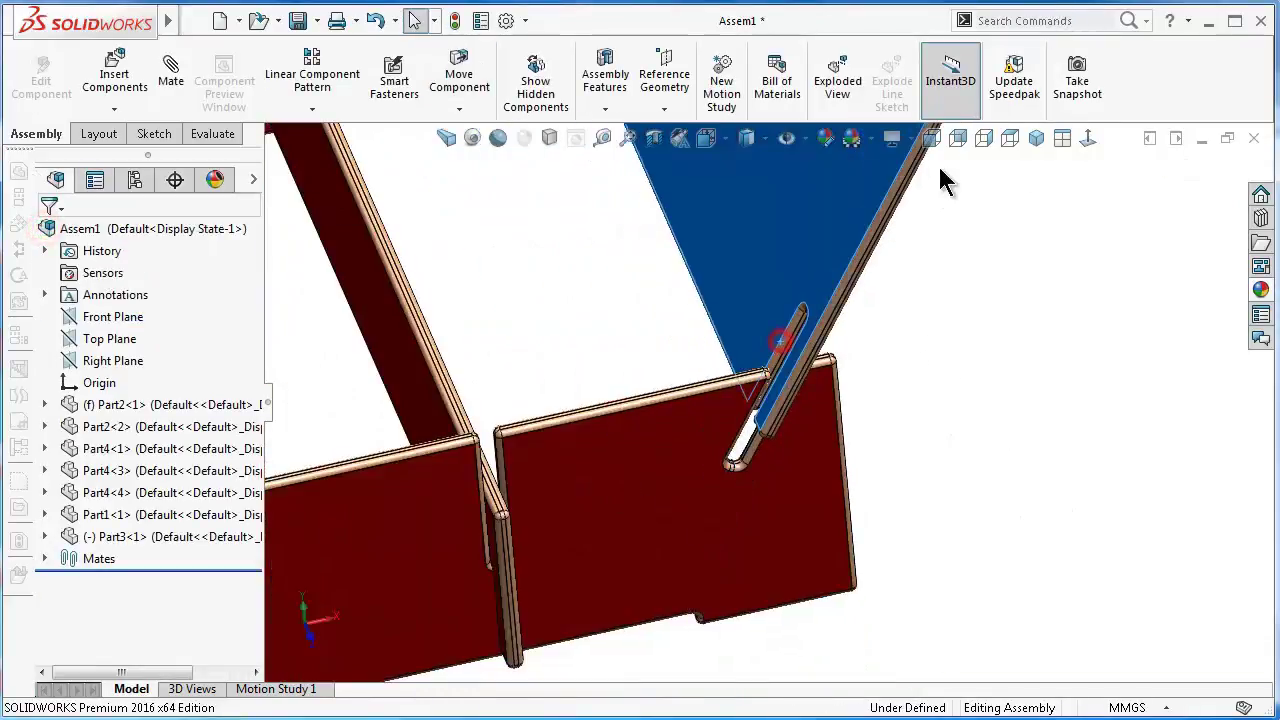
pyautogui.click(997, 277)
pyautogui.moveTo(866, 300)
pyautogui.mouseDown(button='middle')
pyautogui.moveTo(943, 220)
pyautogui.moveTo(770, 295)
pyautogui.mouseUp(button='middle')
pyautogui.scroll(-3, 649, 423)
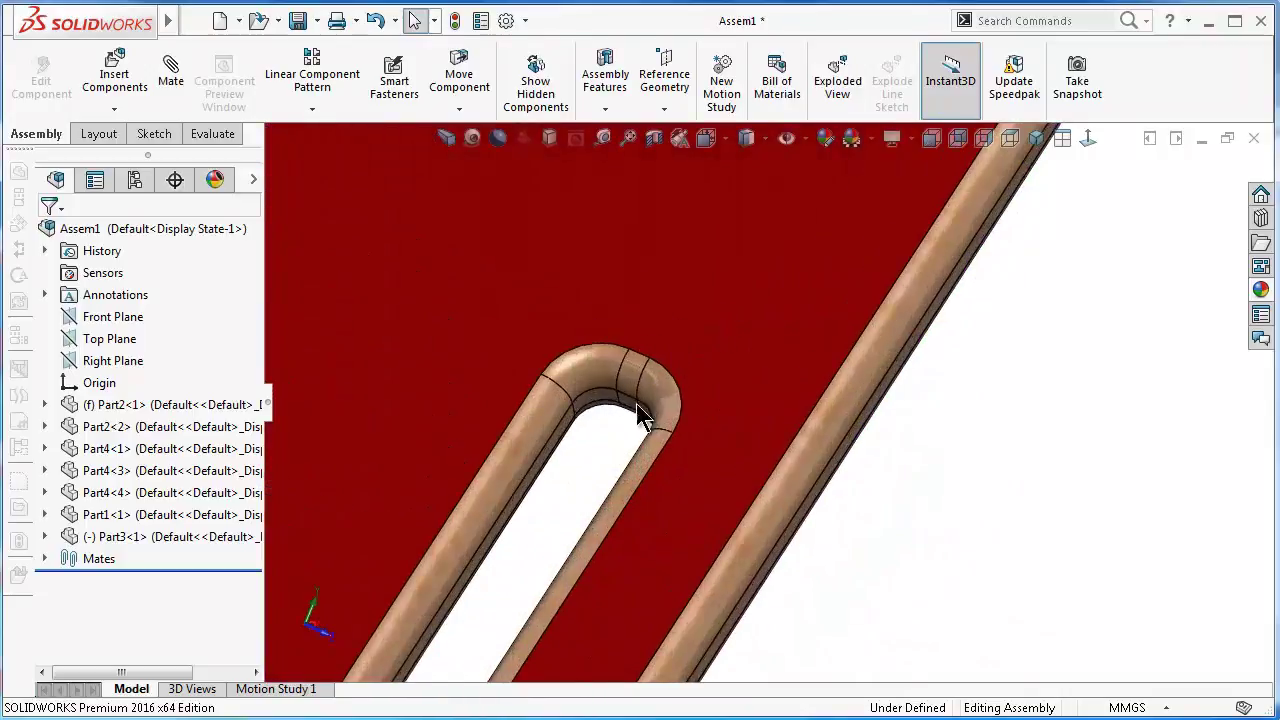
pyautogui.scroll(-3, 663, 414)
pyautogui.click(640, 450)
pyautogui.scroll(2, 628, 473)
pyautogui.moveTo(628, 473)
pyautogui.mouseDown(button='middle')
pyautogui.moveTo(617, 491)
pyautogui.moveTo(431, 317)
pyautogui.mouseUp(button='middle')
# Add a Coincident mate between Part3's and Part2's slot bottom faces, fully defining the assembly
pyautogui.click(171, 73)
pyautogui.scroll(3, 510, 450)
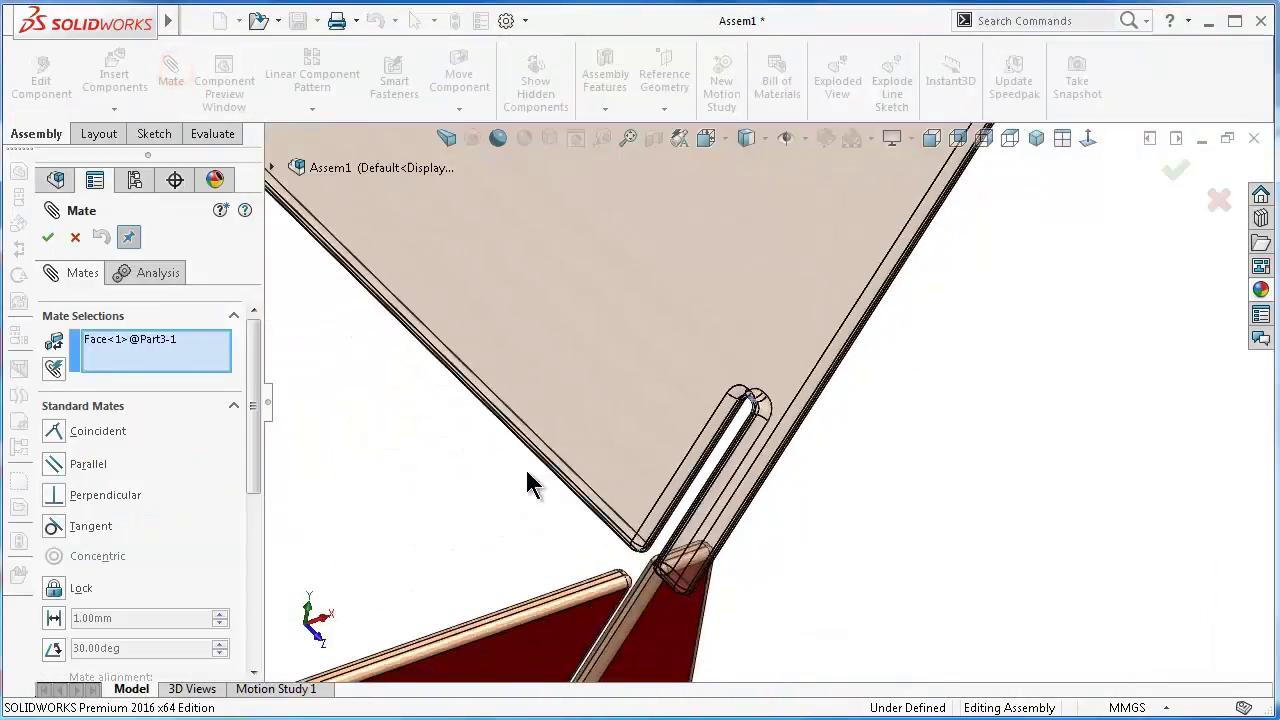
pyautogui.moveTo(525, 467)
pyautogui.mouseDown(button='middle')
pyautogui.moveTo(680, 620)
pyautogui.moveTo(614, 622)
pyautogui.moveTo(606, 640)
pyautogui.mouseUp(button='middle')
pyautogui.scroll(-3, 606, 640)
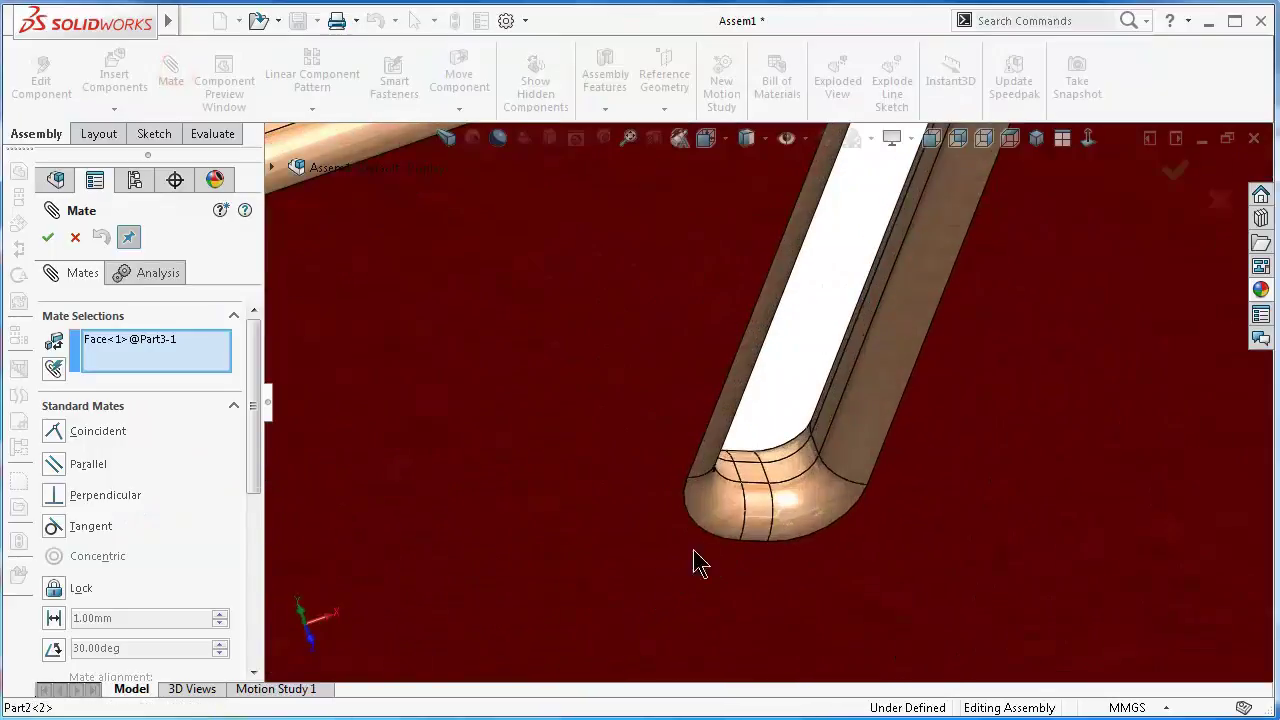
pyautogui.scroll(-1, 691, 563)
pyautogui.click(779, 437)
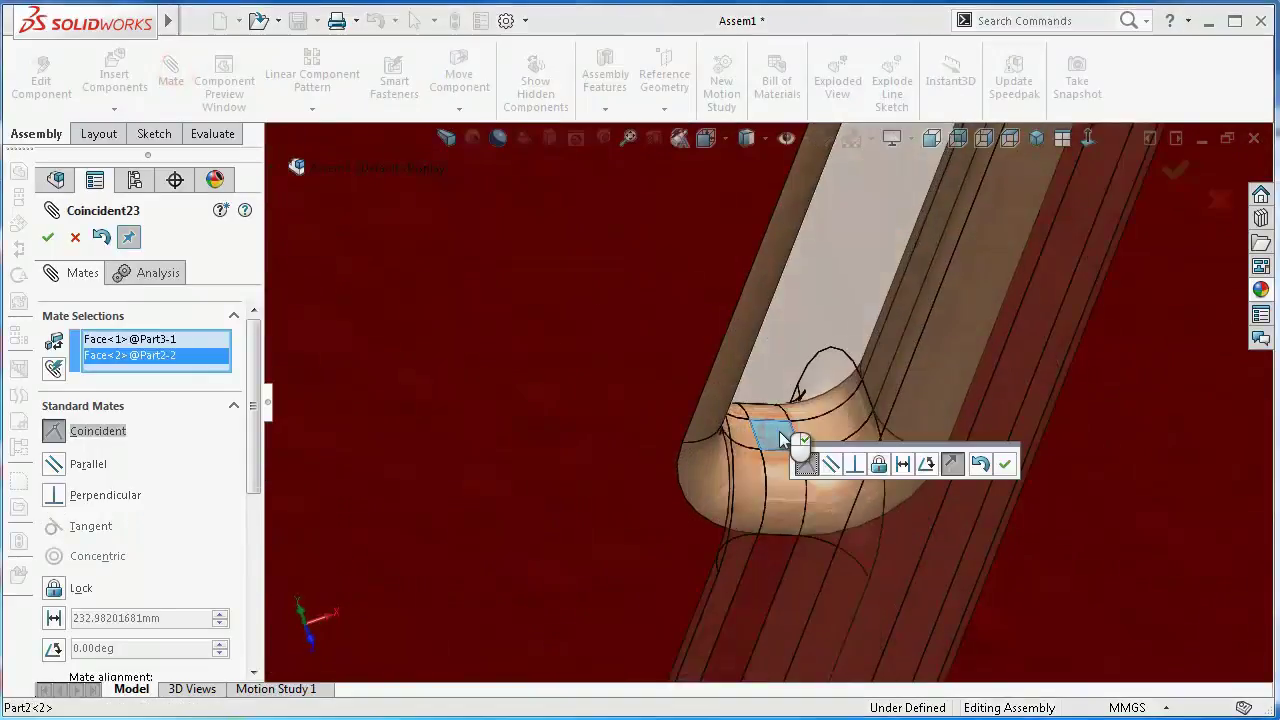
pyautogui.click(1004, 466)
pyautogui.scroll(3, 960, 462)
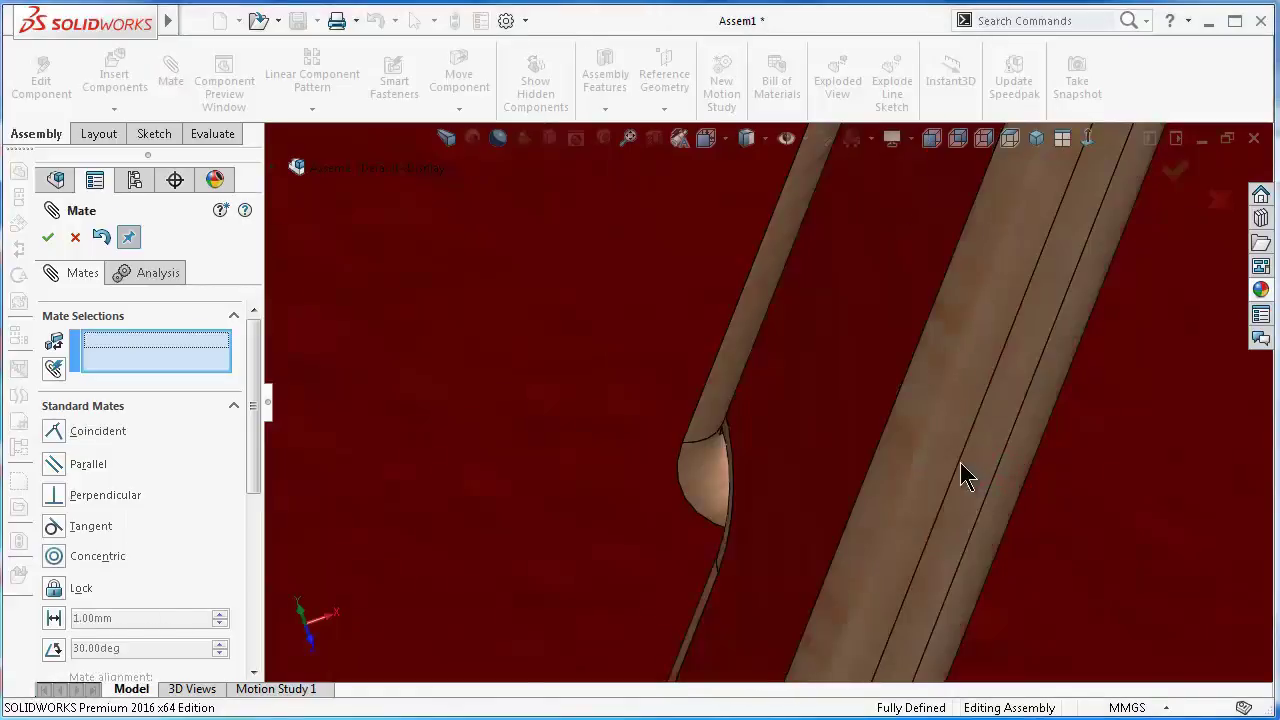
pyautogui.scroll(3, 896, 430)
pyautogui.scroll(2, 871, 382)
pyautogui.scroll(1, 871, 382)
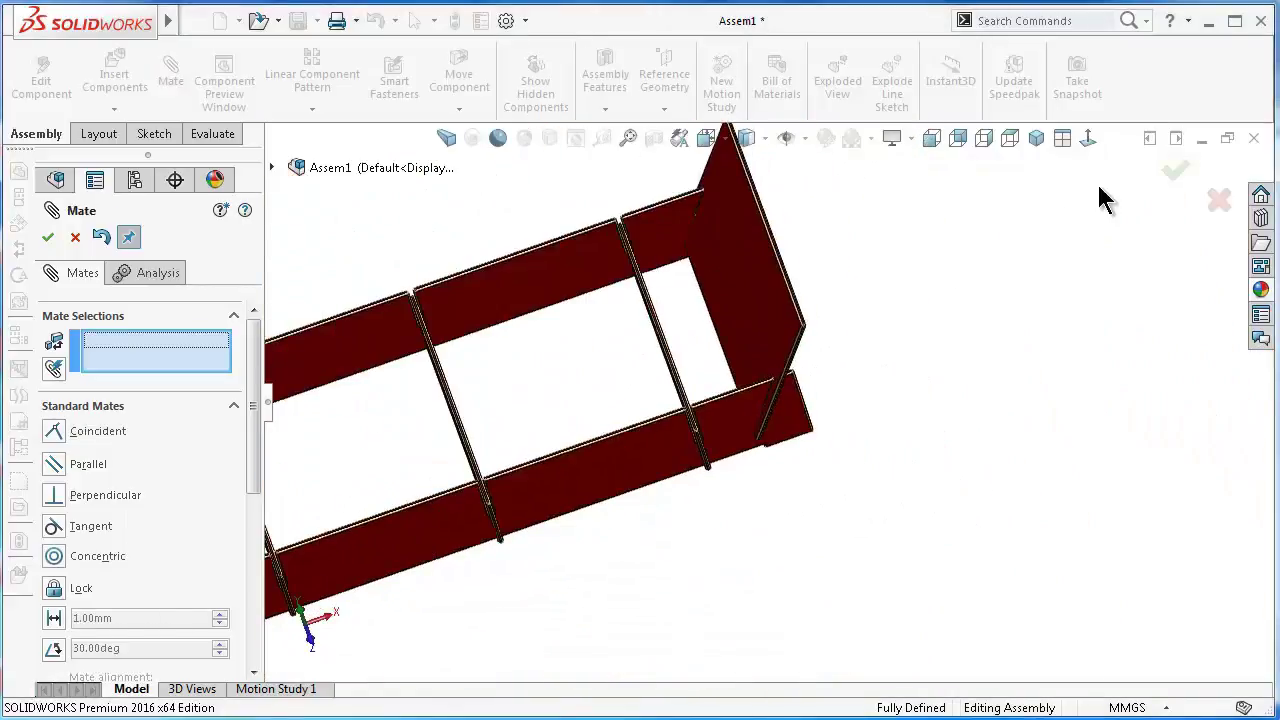
pyautogui.click(1162, 172)
pyautogui.scroll(3, 614, 434)
pyautogui.moveTo(614, 434)
pyautogui.mouseDown(button='middle')
pyautogui.moveTo(618, 286)
pyautogui.moveTo(638, 461)
pyautogui.moveTo(800, 543)
pyautogui.moveTo(603, 511)
pyautogui.moveTo(628, 481)
pyautogui.mouseUp(button='middle')
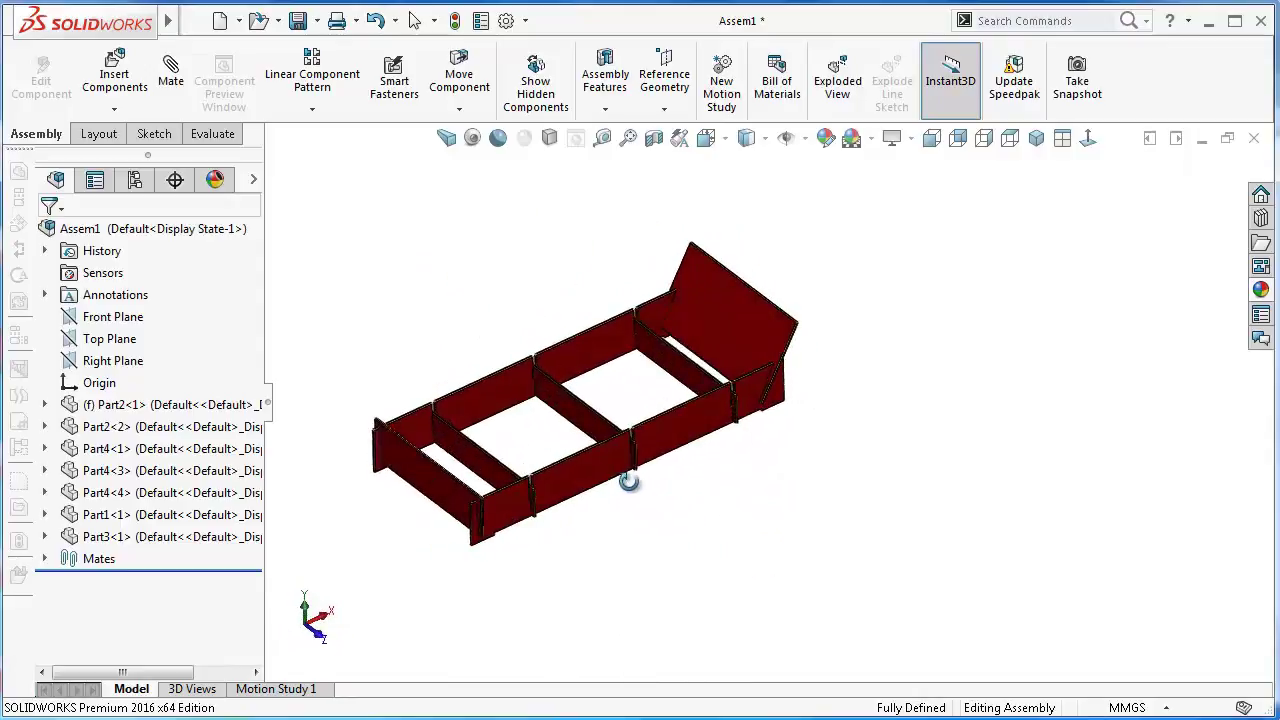
pyautogui.scroll(-2, 600, 443)
pyautogui.scroll(-1, 846, 371)
pyautogui.scroll(-1, 857, 326)
# Turn on Perspective and Cartoon display, then insert a New Part via Search Commands
pyautogui.scroll(-1, 857, 326)
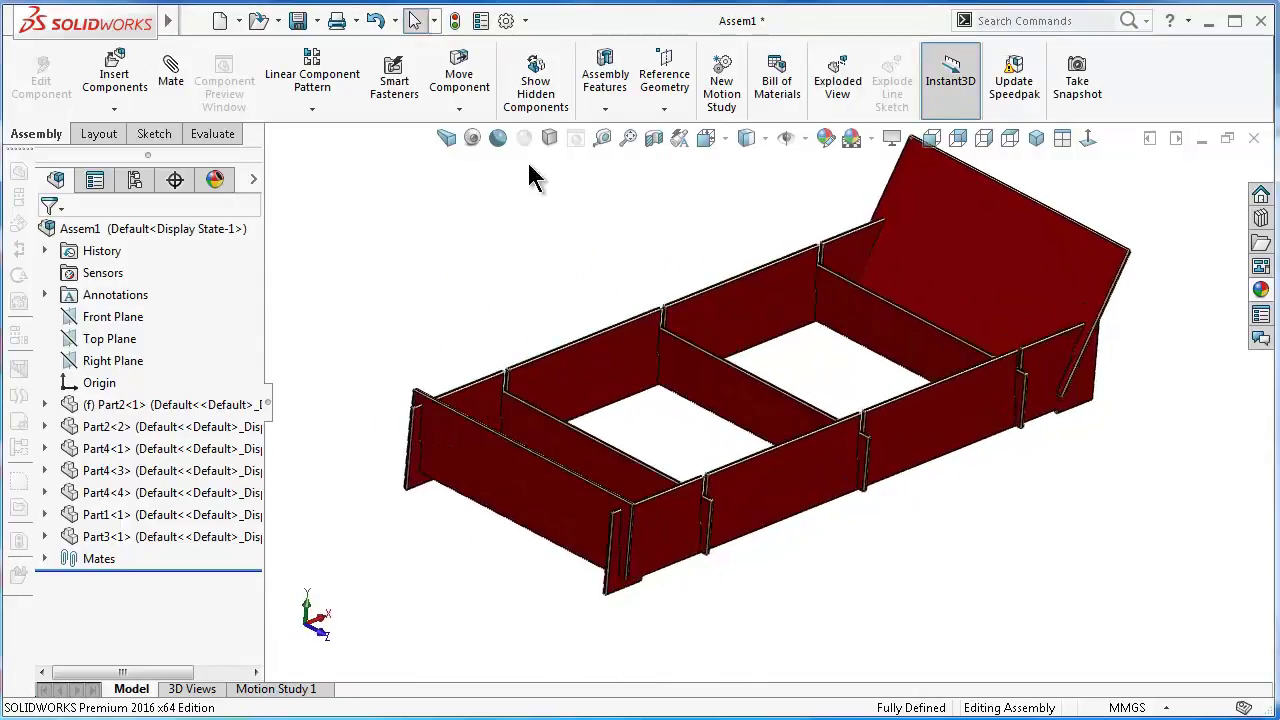
pyautogui.click(450, 138)
pyautogui.click(498, 140)
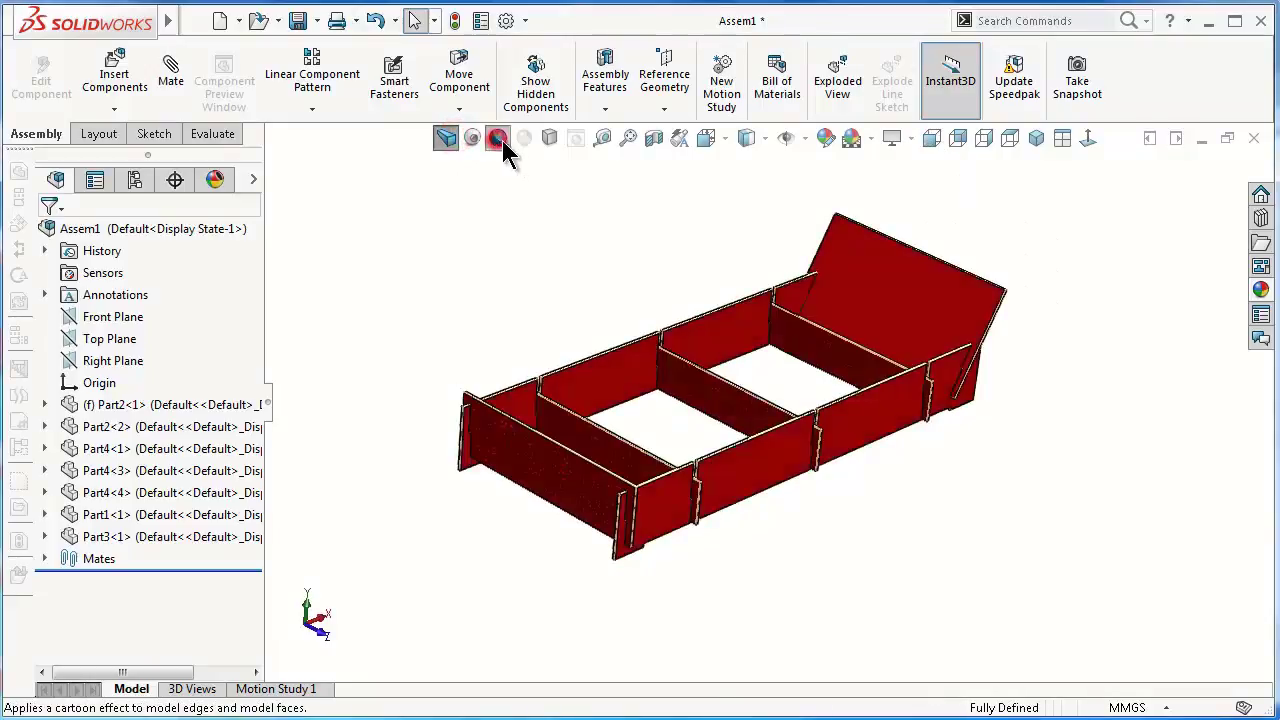
pyautogui.click(1017, 22)
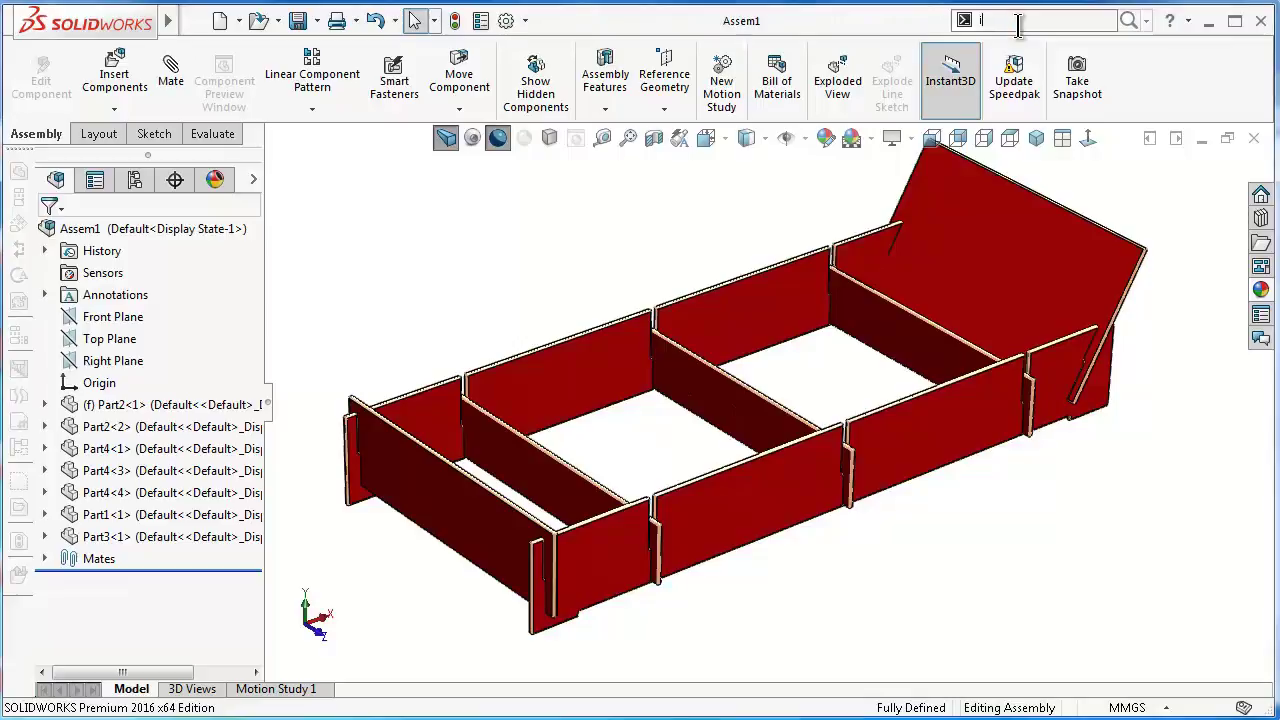
pyautogui.write('ns')
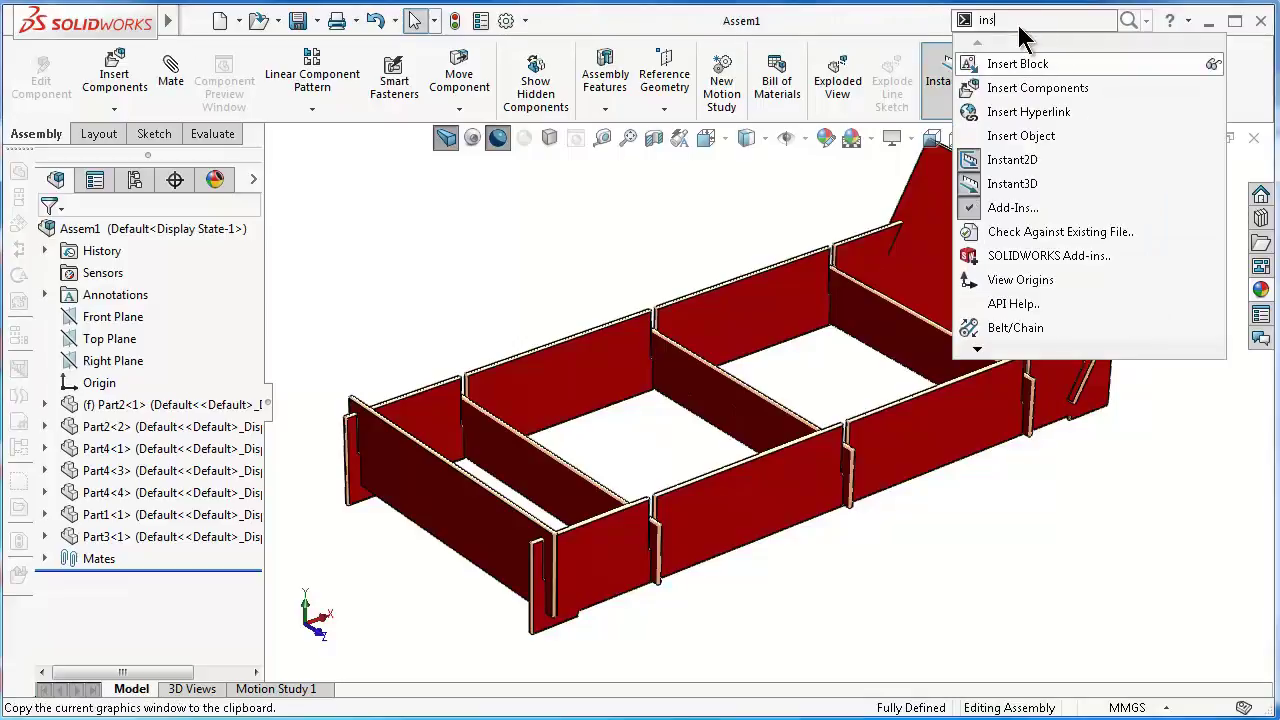
pyautogui.press('BackSpace')
pyautogui.press('BackSpace')
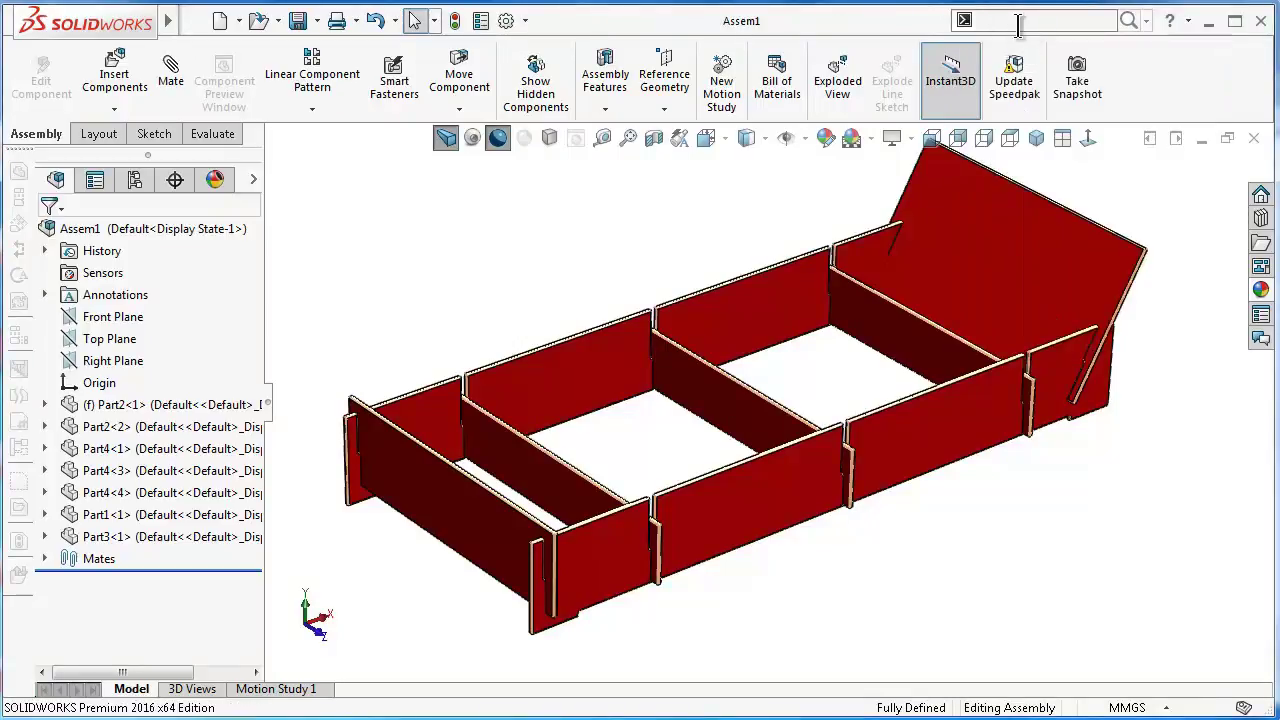
pyautogui.write('ne')
pyautogui.click(1000, 66)
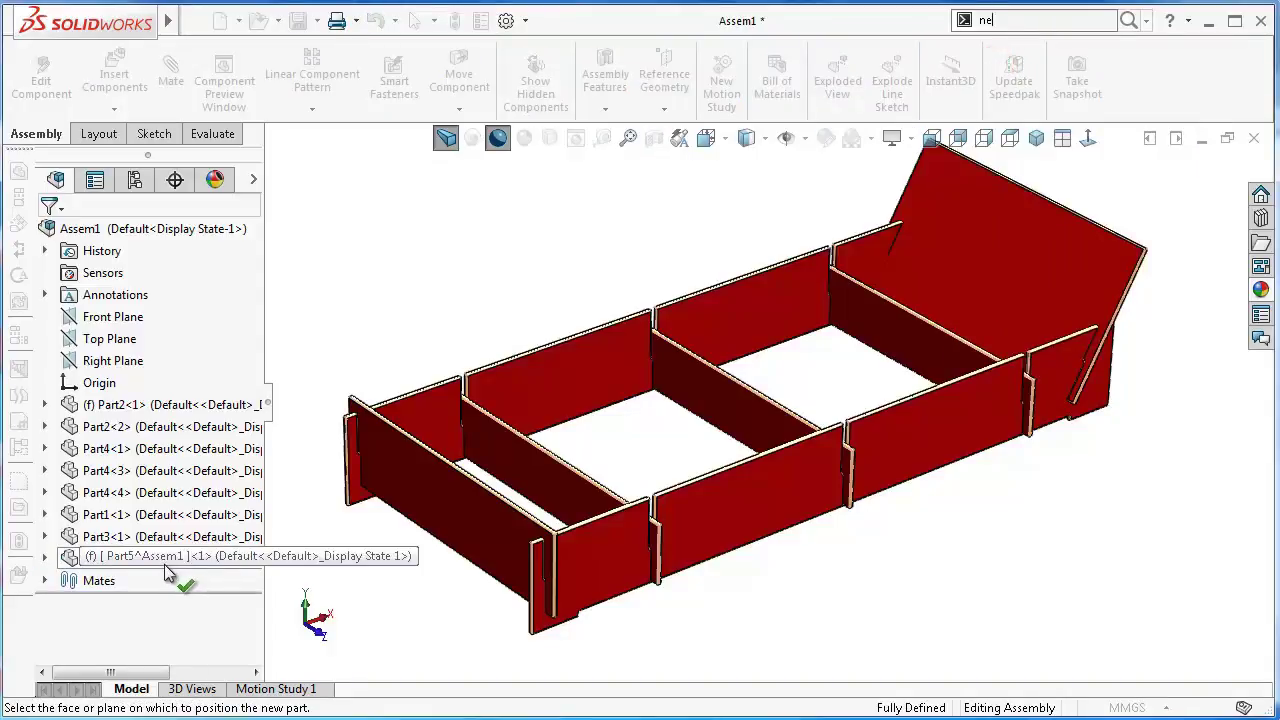
# Place the new empty part Part5^Assem1 at the origin and select it in the tree
pyautogui.click(166, 562)
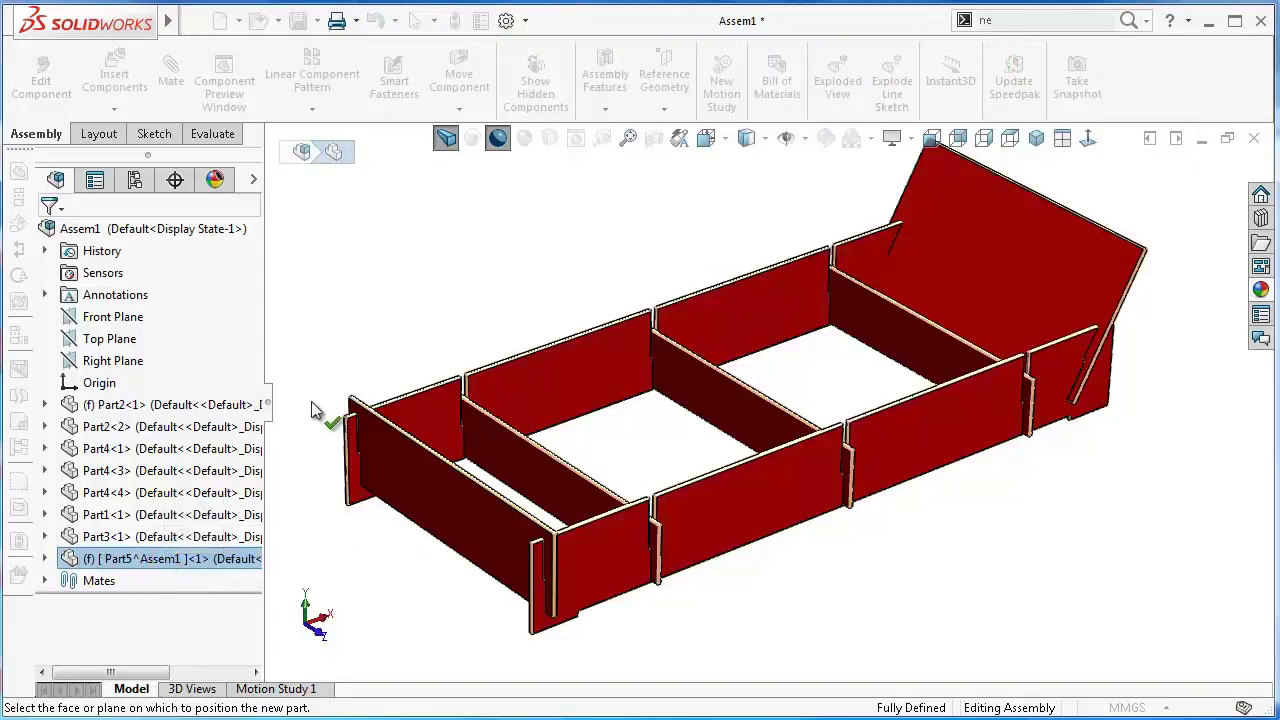
pyautogui.rightClick(313, 345)
pyautogui.click(199, 563)
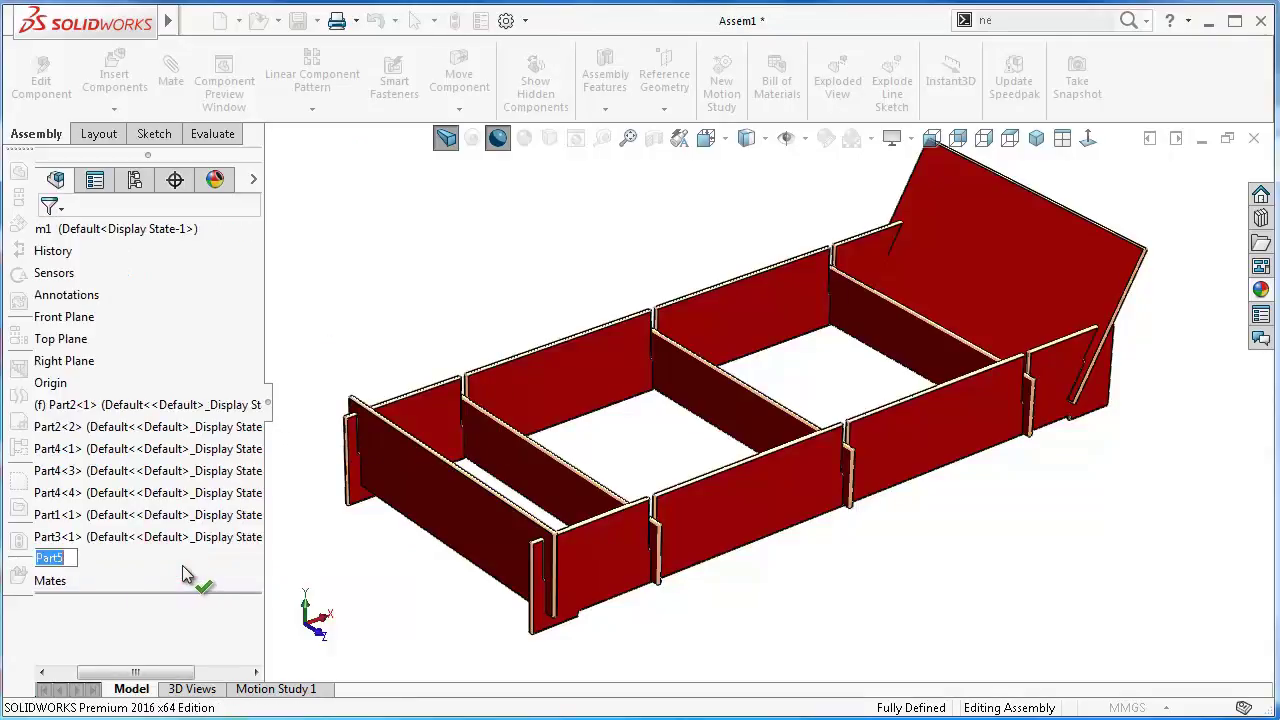
pyautogui.click(131, 666)
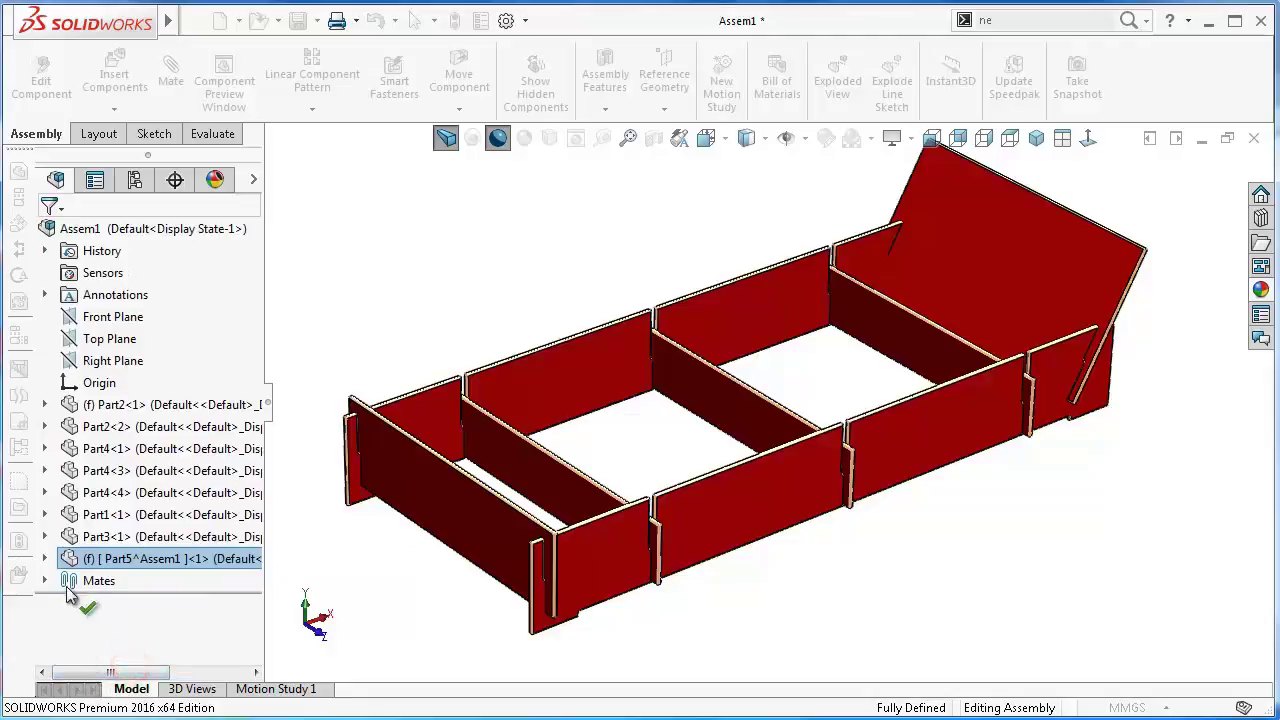
pyautogui.click(67, 558)
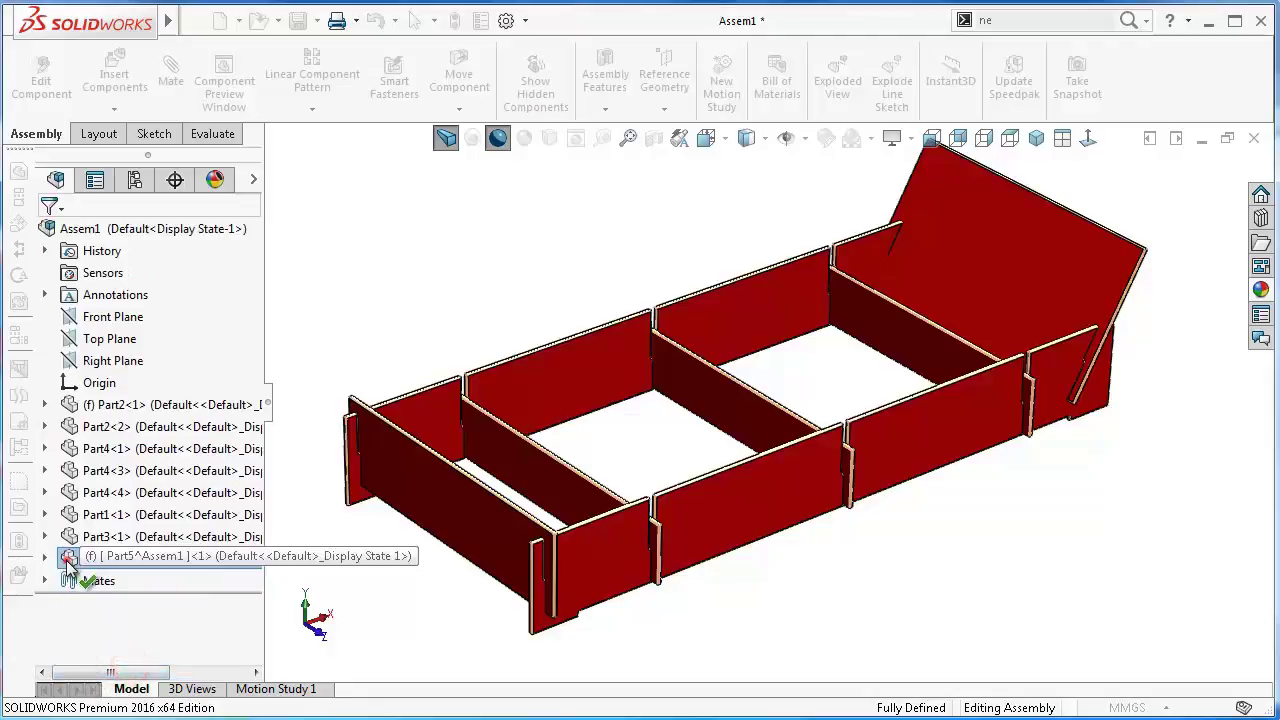
pyautogui.click(417, 615)
pyautogui.click(120, 558)
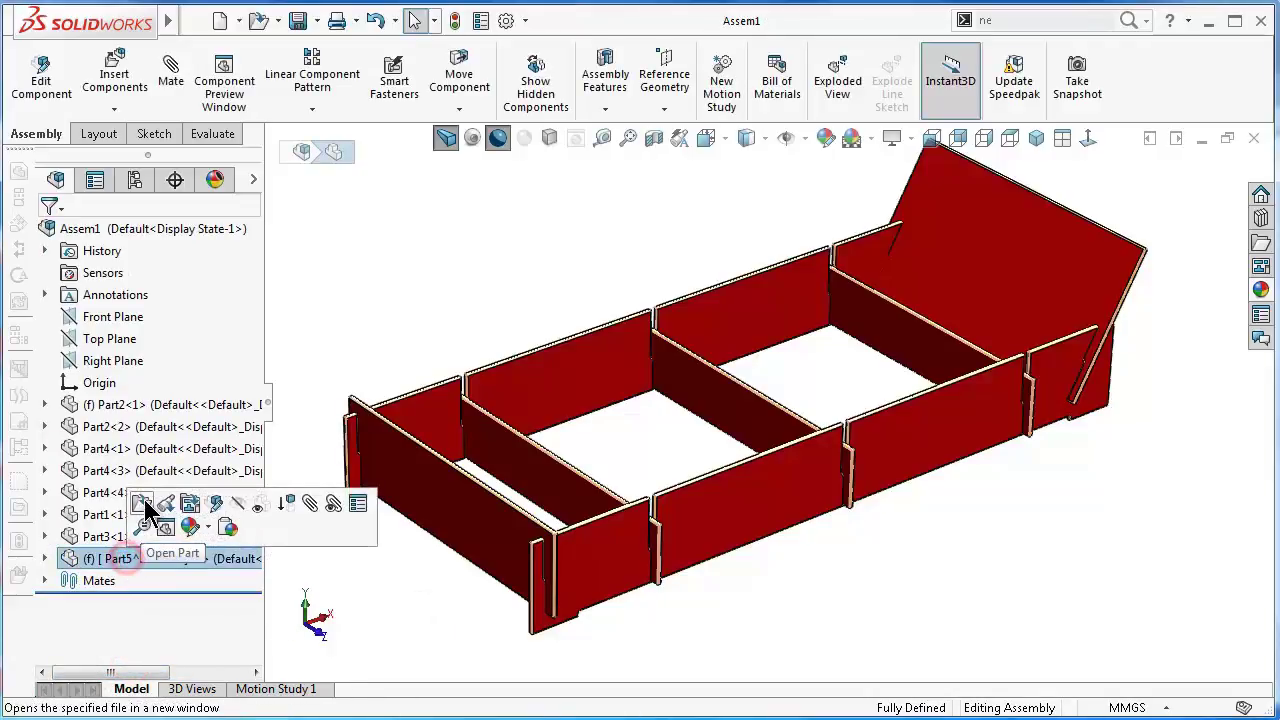
# Edit Part5 in context and start a sketch on a Part4<4> wall face, viewed Normal To
pyautogui.click(217, 505)
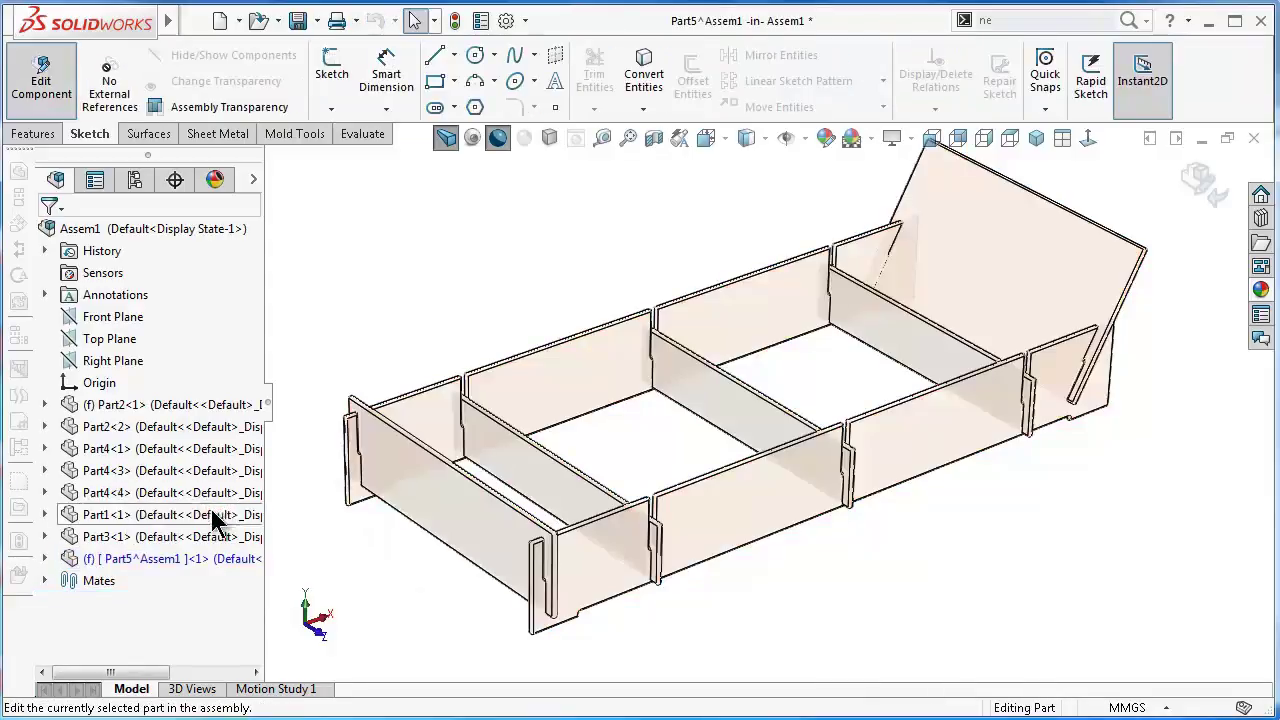
pyautogui.scroll(-2, 944, 288)
pyautogui.scroll(-4, 955, 280)
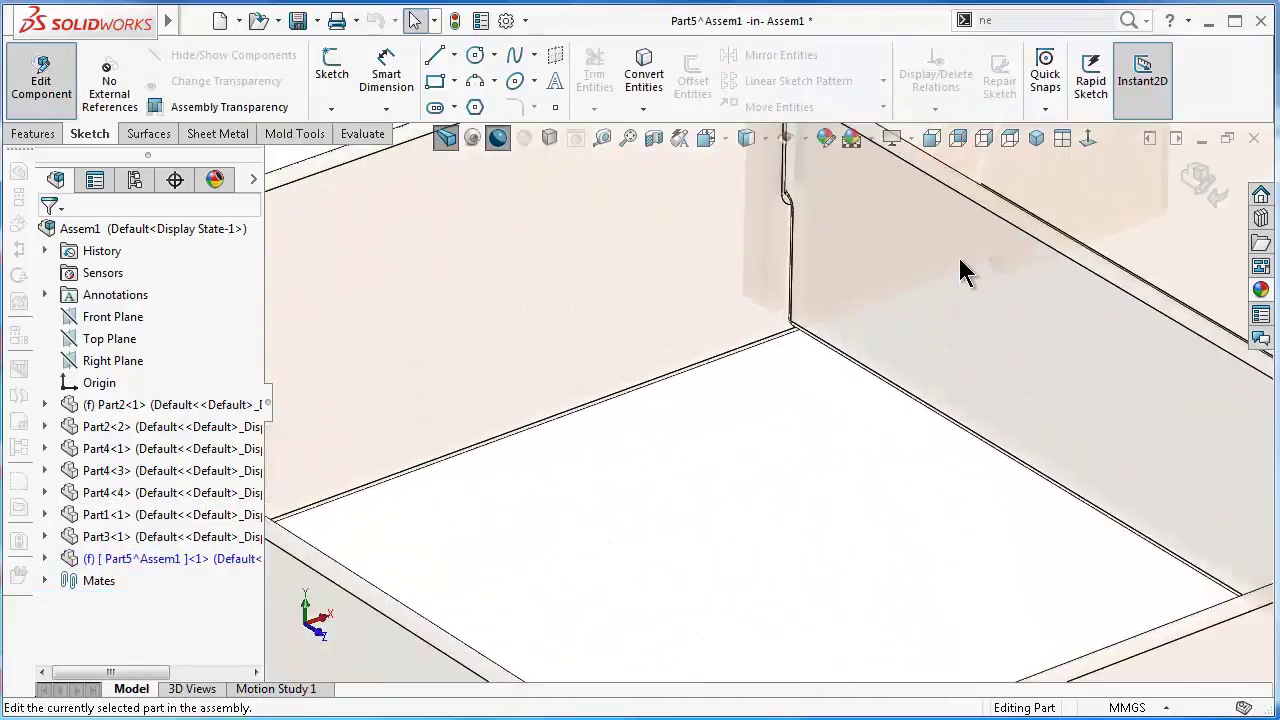
pyautogui.scroll(-3, 960, 289)
pyautogui.scroll(-2, 1000, 328)
pyautogui.scroll(-2, 1028, 337)
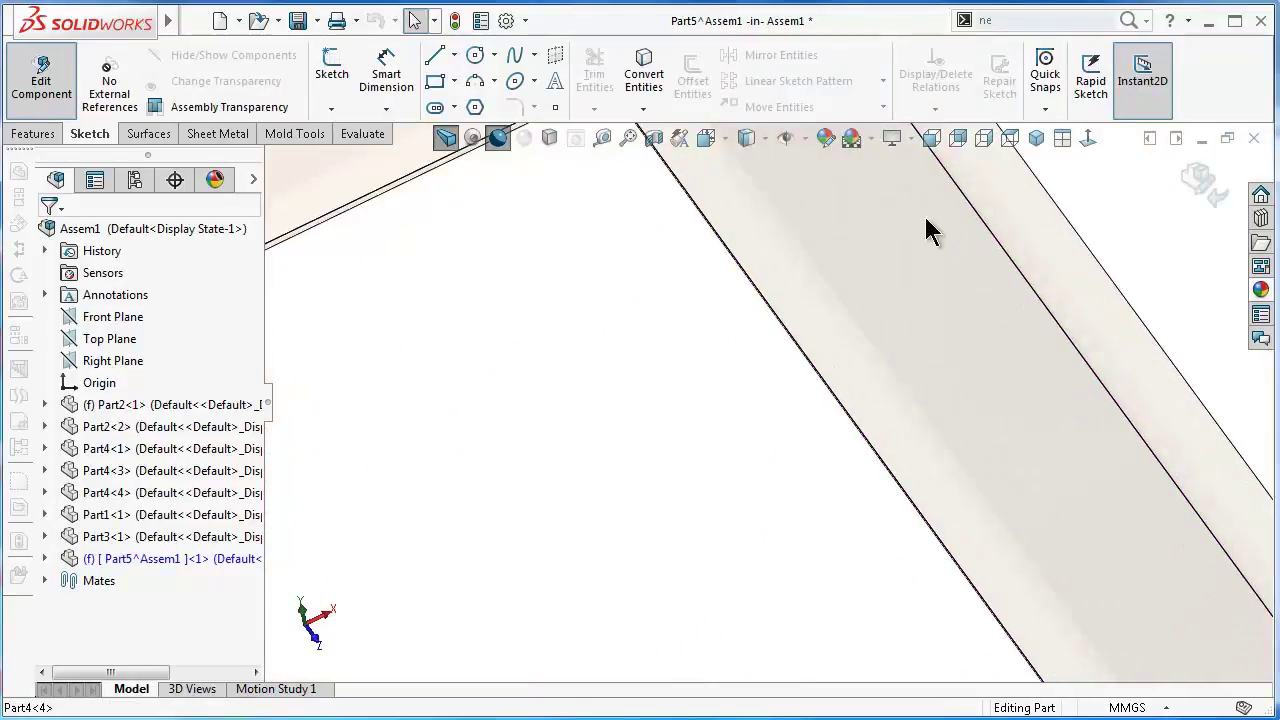
pyautogui.click(496, 137)
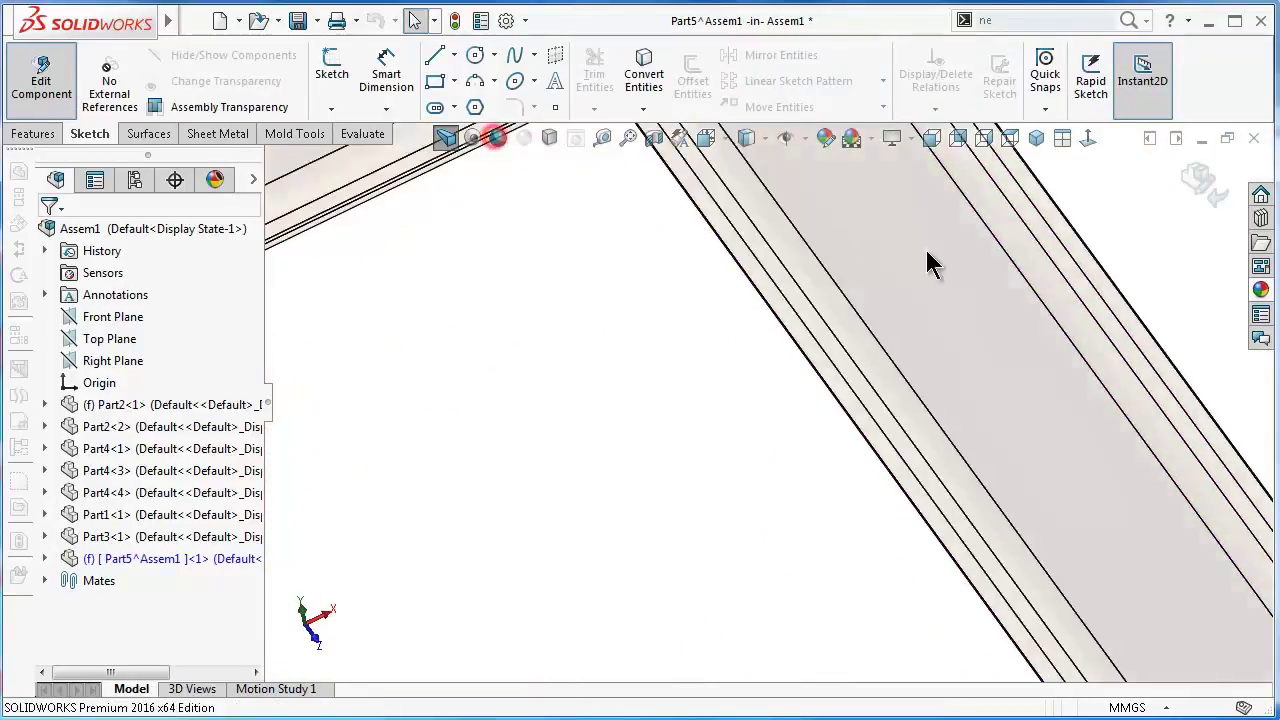
pyautogui.click(1086, 292)
pyautogui.click(1165, 228)
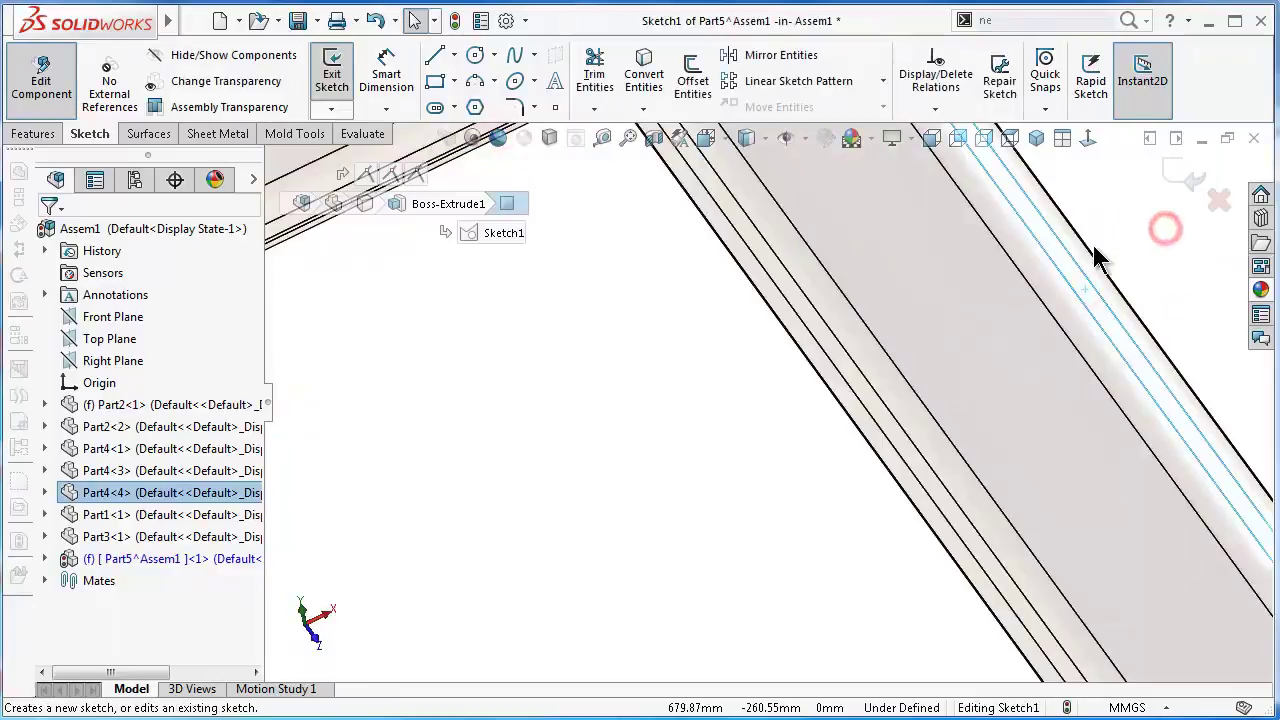
pyautogui.click(1091, 141)
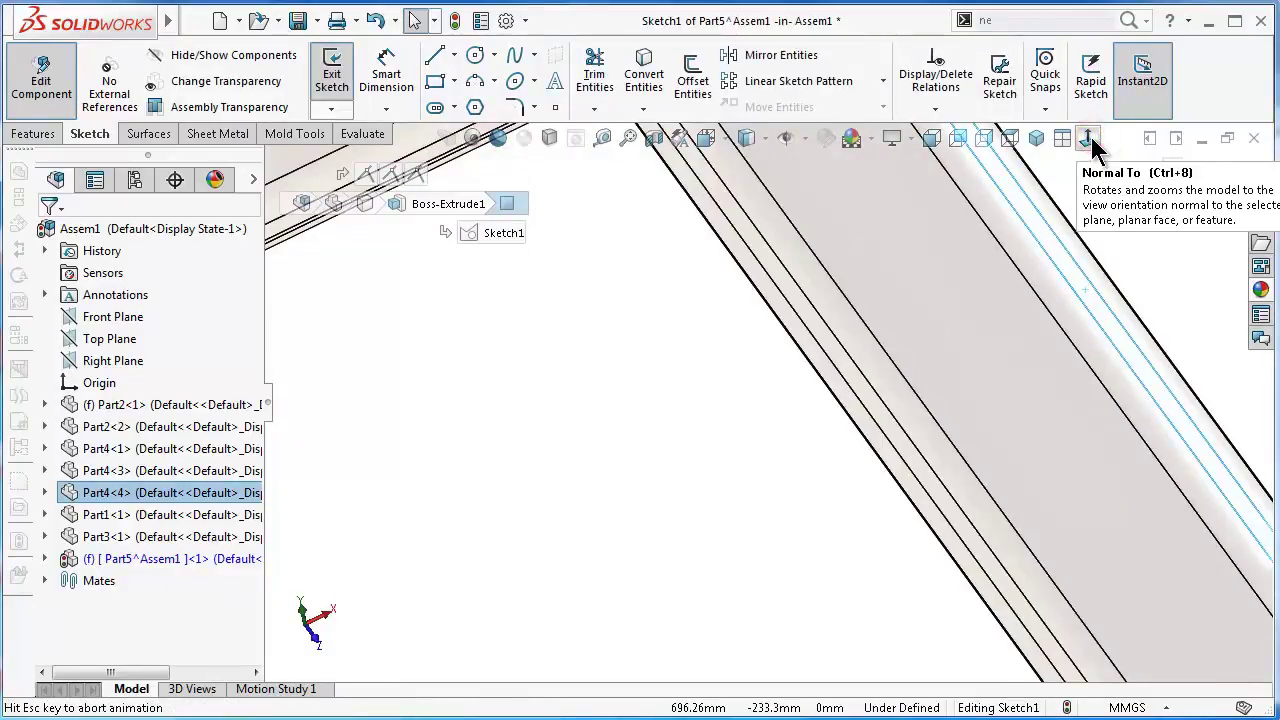
# Draw a corner rectangle from the first cross-member rail junction to the headboard end
pyautogui.scroll(-3, 505, 295)
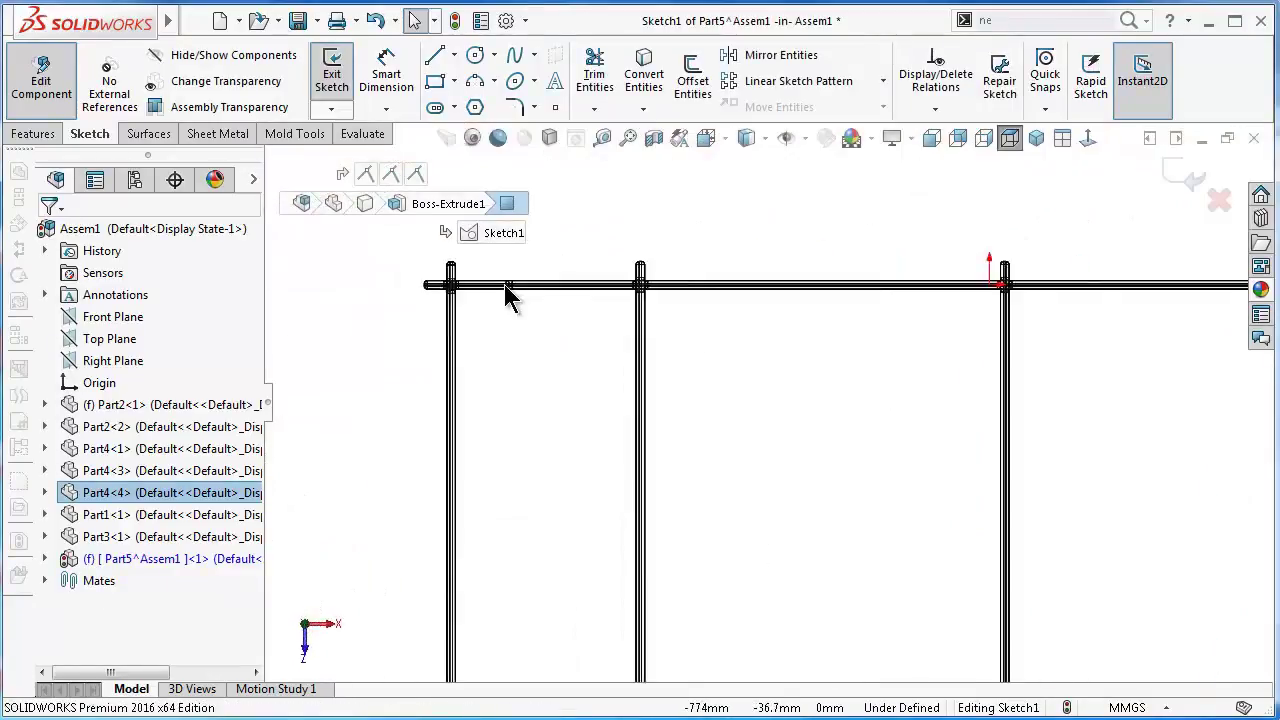
pyautogui.scroll(-2, 505, 295)
pyautogui.scroll(-2, 574, 354)
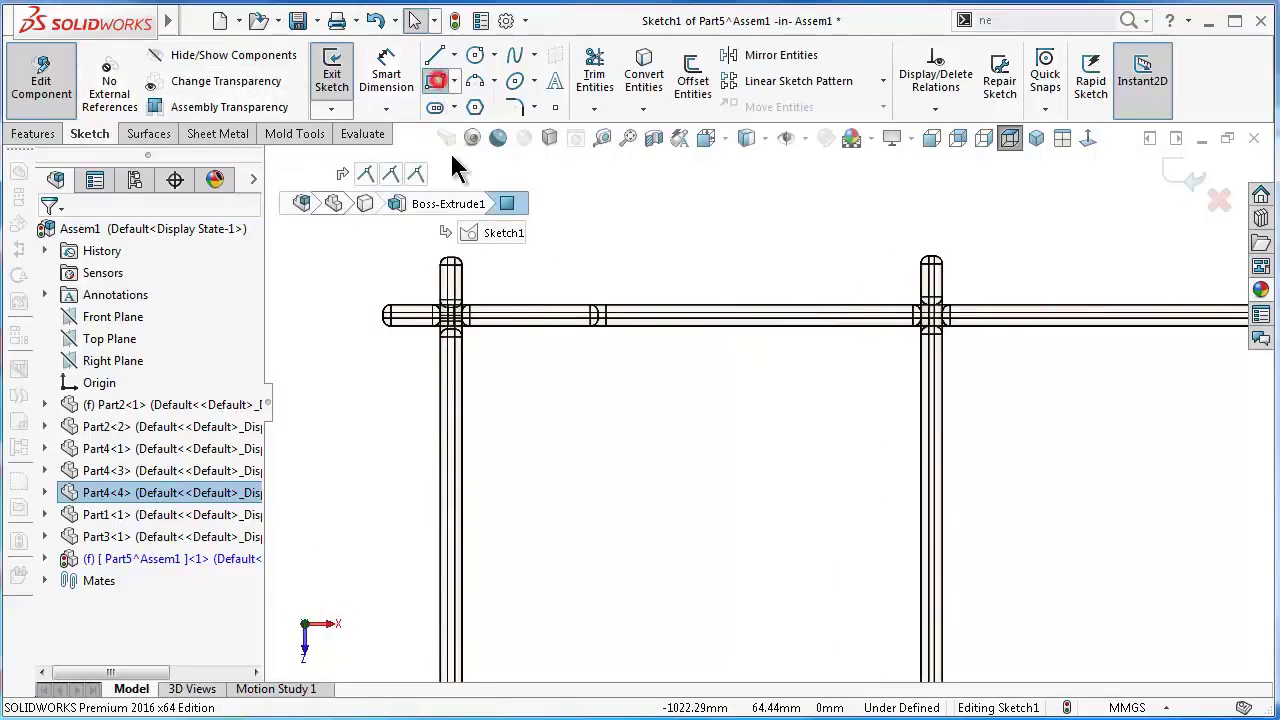
pyautogui.scroll(-1, 490, 340)
pyautogui.scroll(-2, 540, 350)
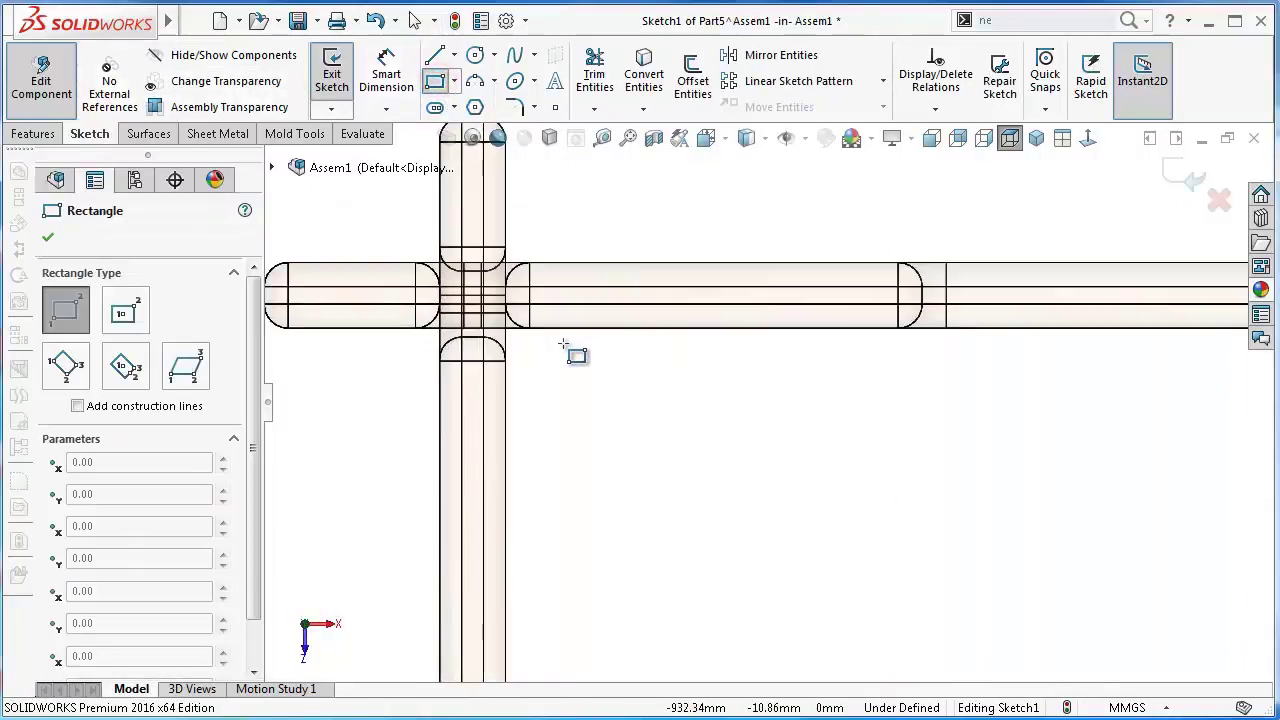
pyautogui.scroll(-2, 577, 352)
pyautogui.scroll(-2, 570, 350)
pyautogui.scroll(-1, 515, 337)
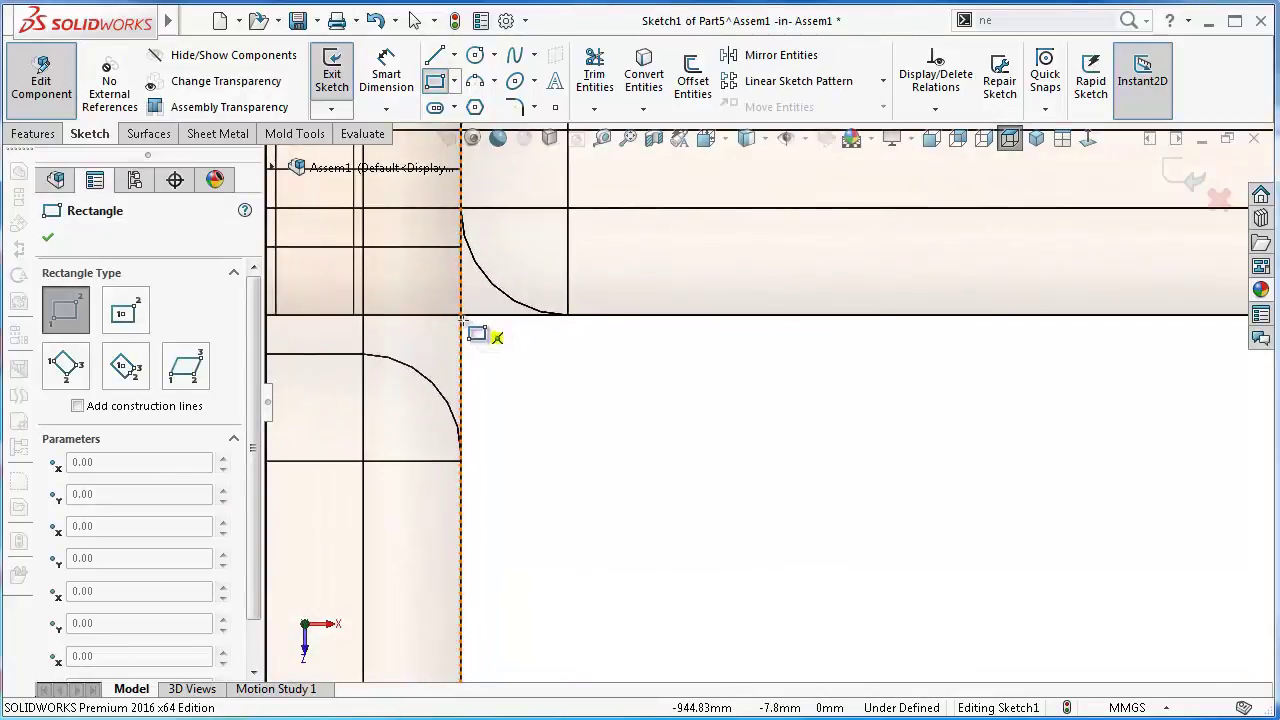
pyautogui.click(463, 318)
pyautogui.scroll(1, 720, 435)
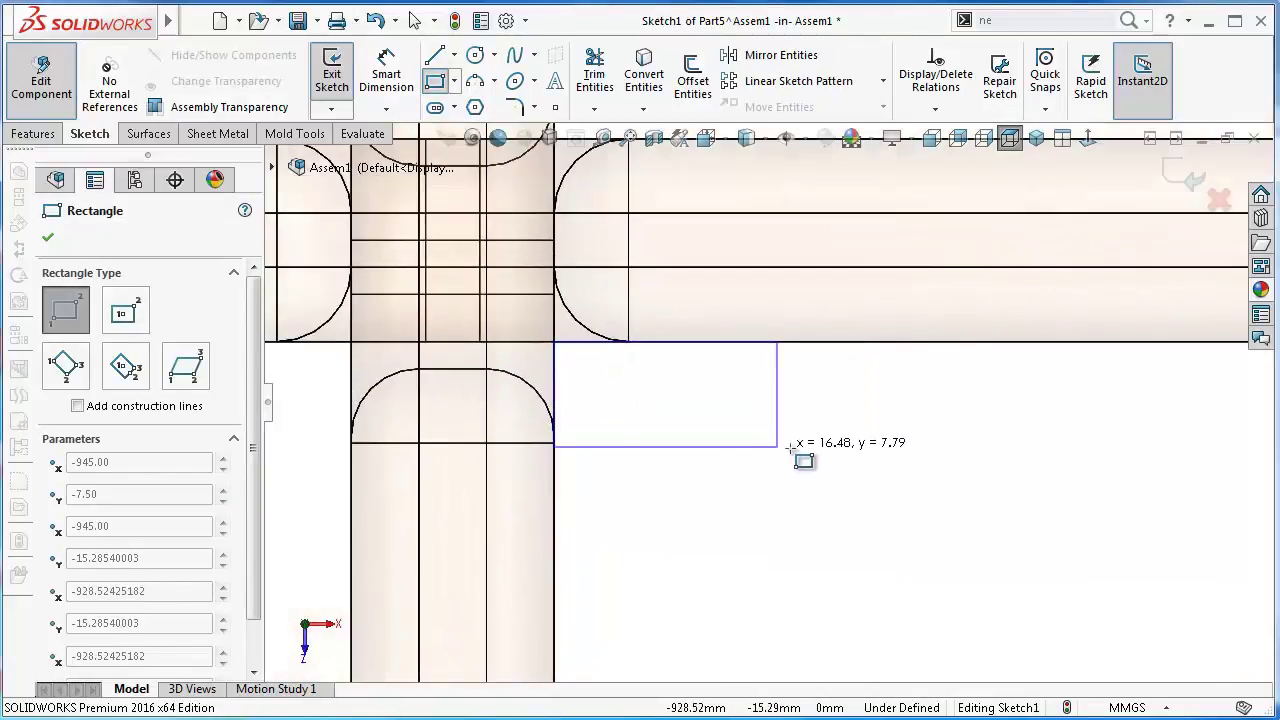
pyautogui.scroll(1, 850, 455)
pyautogui.scroll(1, 940, 465)
pyautogui.scroll(2, 970, 475)
pyautogui.scroll(1, 1015, 498)
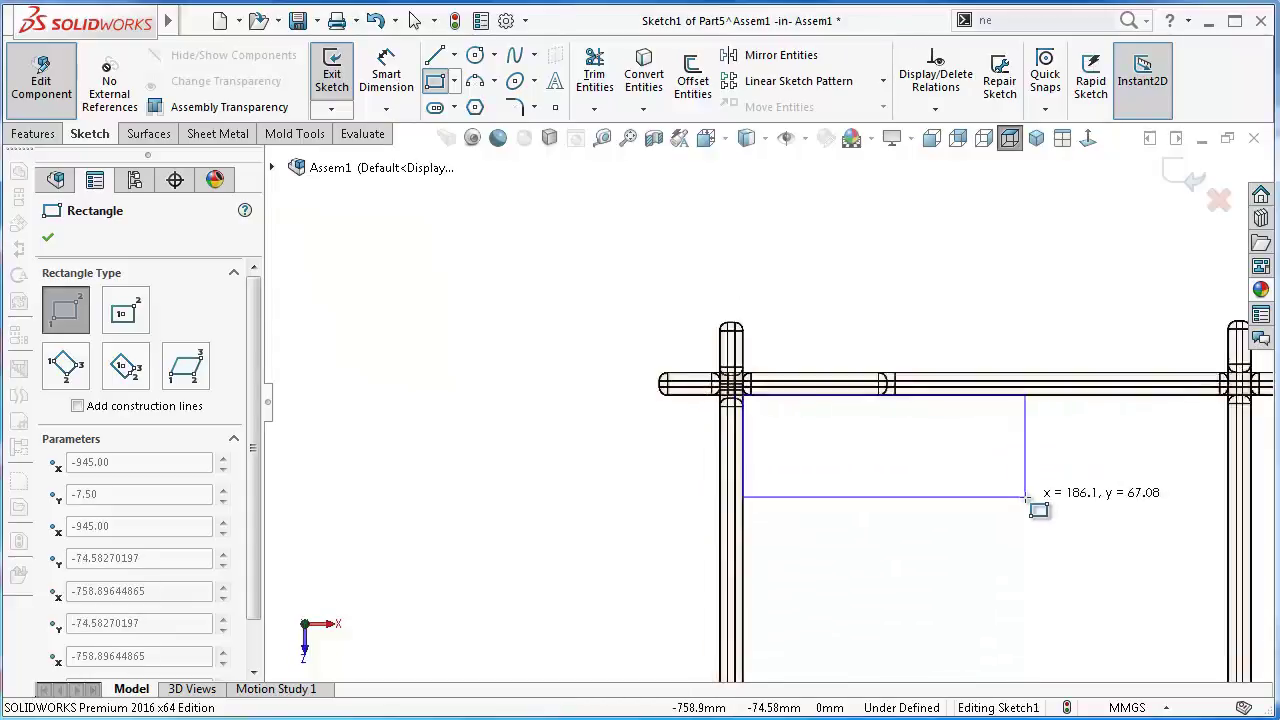
pyautogui.scroll(1, 1045, 513)
pyautogui.scroll(1, 1090, 538)
pyautogui.scroll(1, 1135, 560)
pyautogui.scroll(1, 1138, 562)
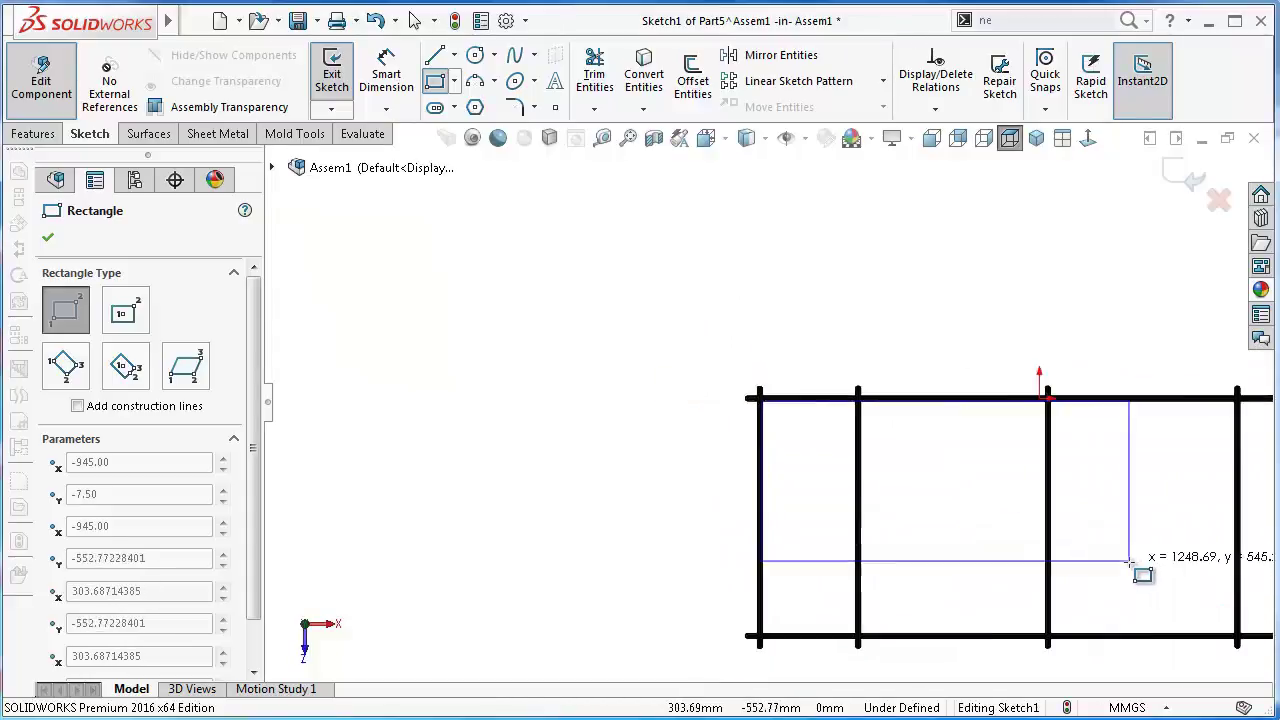
pyautogui.scroll(1, 1137, 562)
pyautogui.scroll(1, 1160, 569)
pyautogui.scroll(-1, 1168, 566)
pyautogui.scroll(-1, 1180, 570)
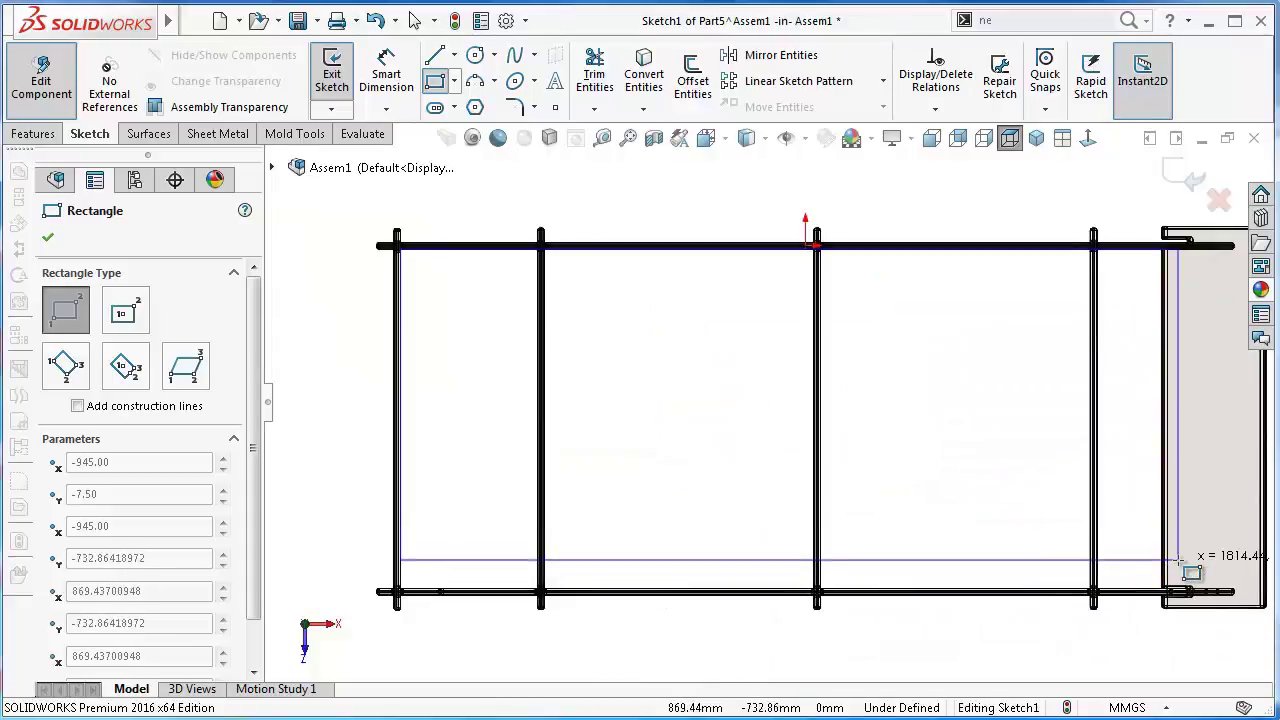
pyautogui.scroll(-1, 1140, 582)
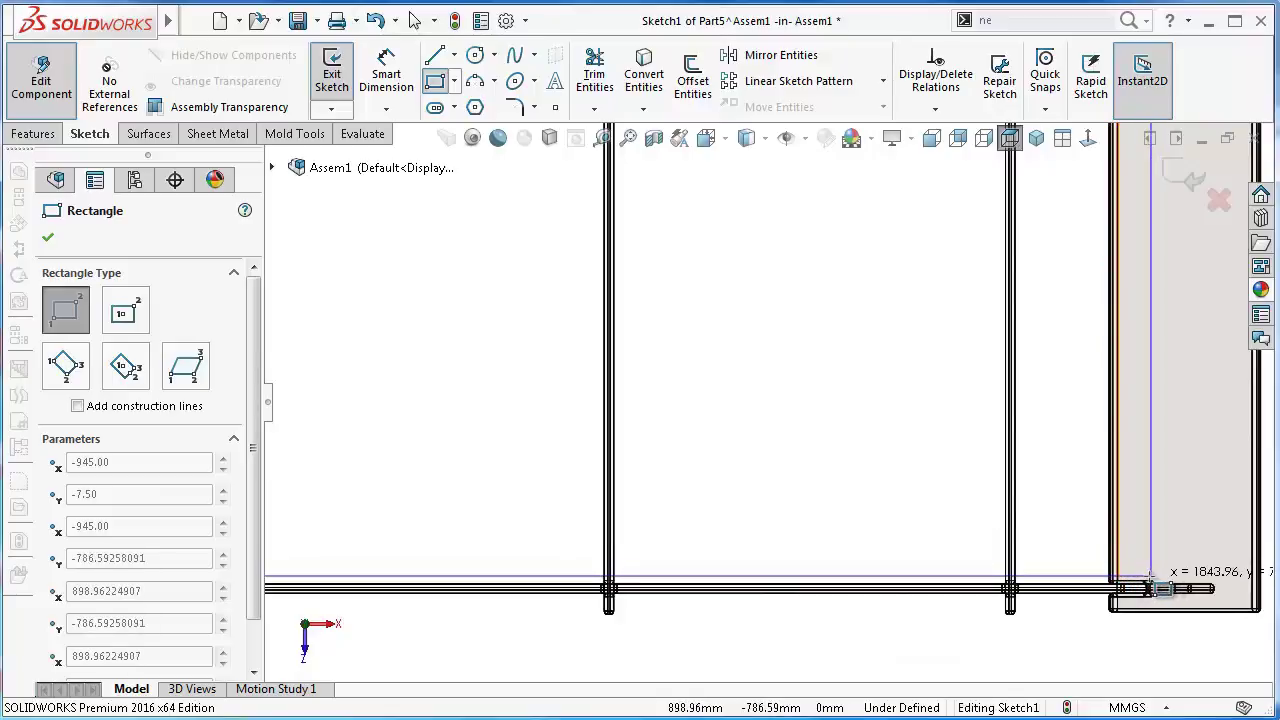
pyautogui.scroll(-1, 1145, 575)
pyautogui.scroll(-1, 1030, 500)
pyautogui.scroll(-2, 990, 472)
pyautogui.scroll(-1, 960, 475)
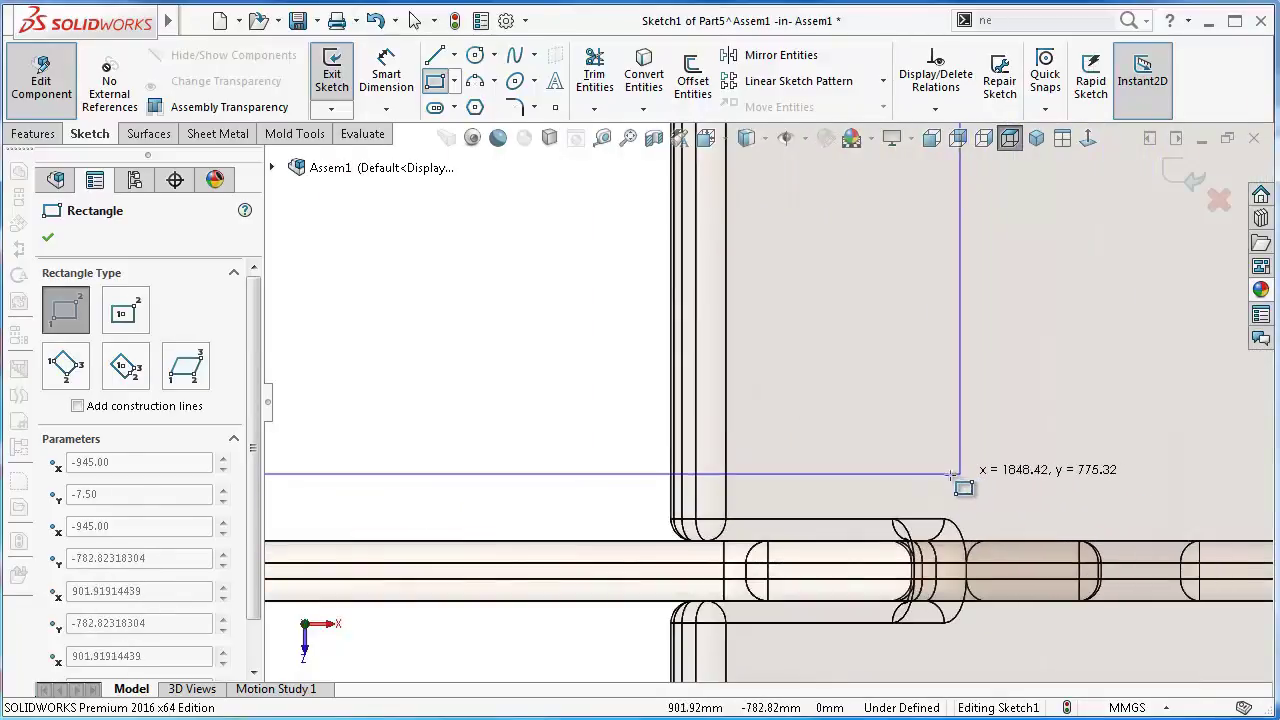
pyautogui.click(632, 543)
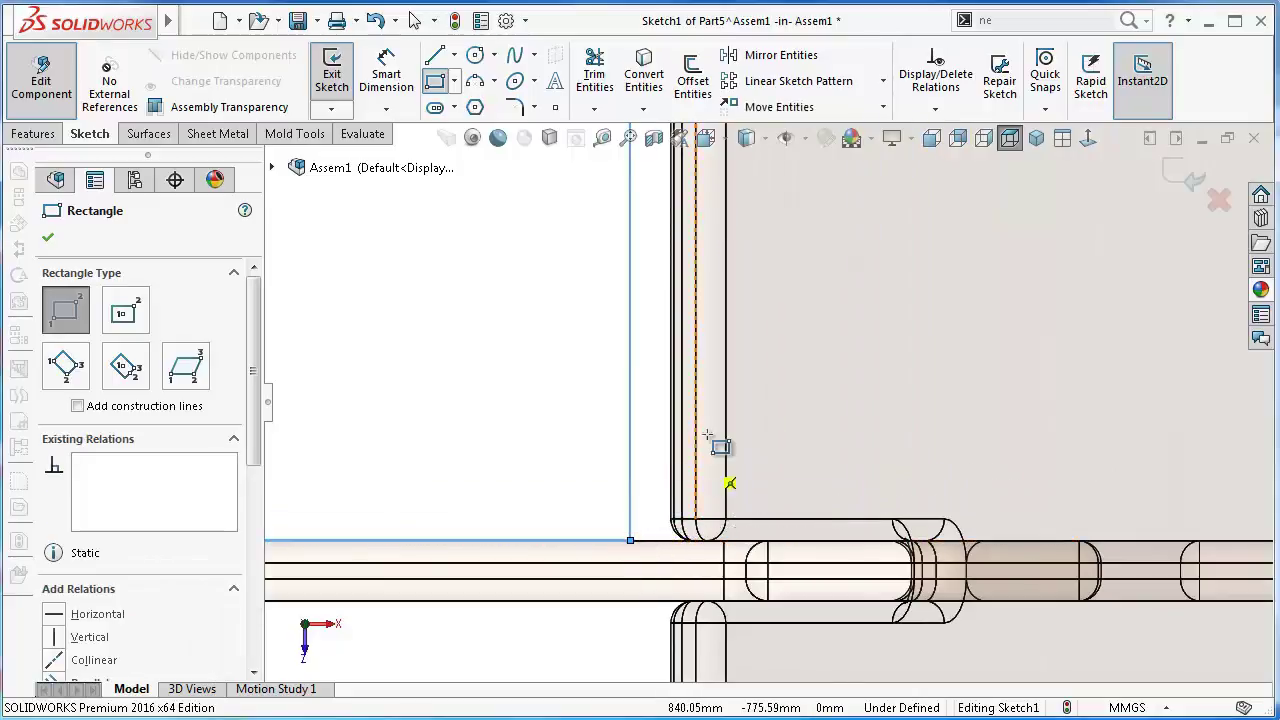
pyautogui.scroll(2, 705, 410)
pyautogui.scroll(1, 692, 398)
pyautogui.scroll(1, 698, 404)
pyautogui.scroll(1, 685, 398)
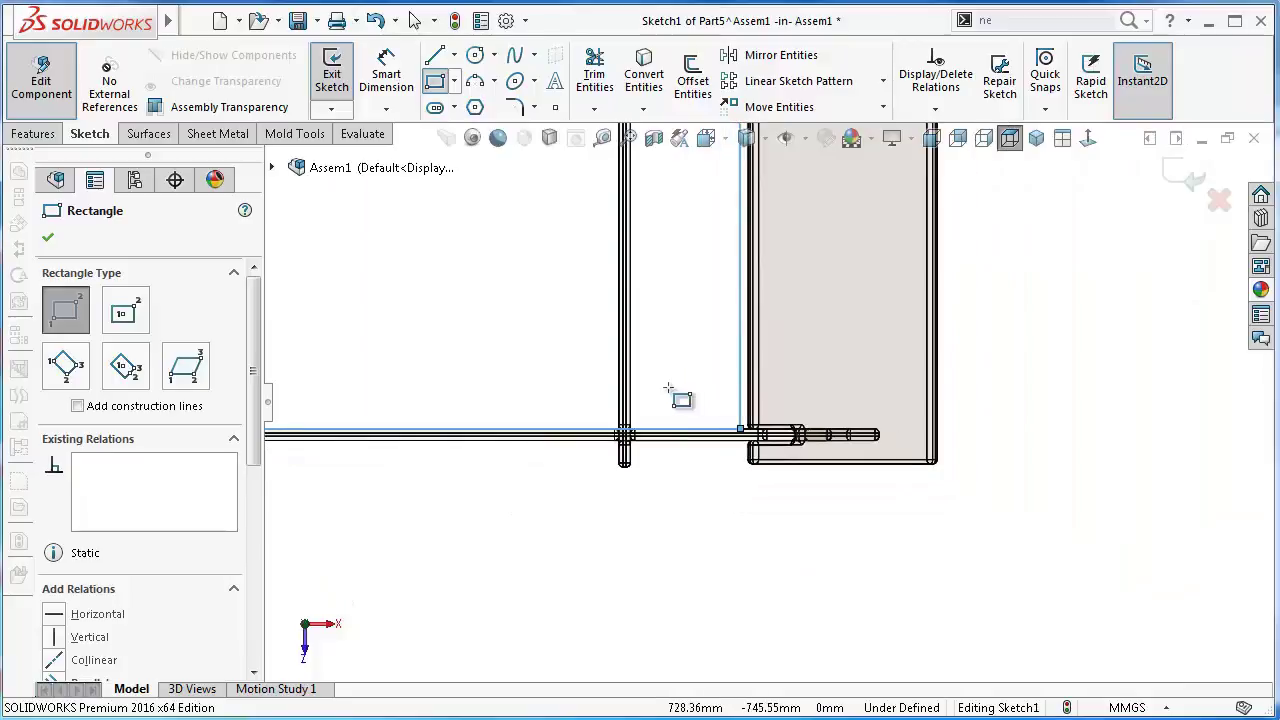
# Exit the rectangle tool and view the frame from the Back view
pyautogui.click(46, 235)
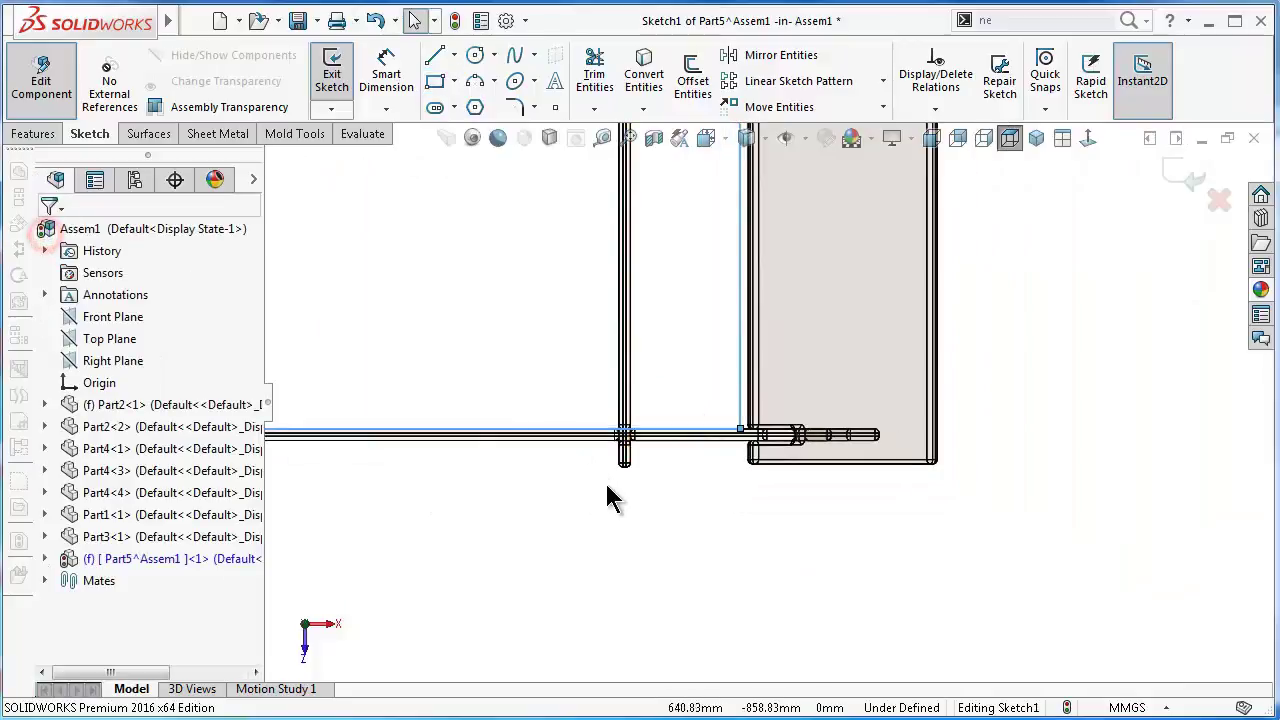
pyautogui.moveTo(606, 491)
pyautogui.mouseDown(button='middle')
pyautogui.moveTo(594, 317)
pyautogui.moveTo(614, 292)
pyautogui.moveTo(608, 219)
pyautogui.moveTo(609, 232)
pyautogui.mouseUp(button='middle')
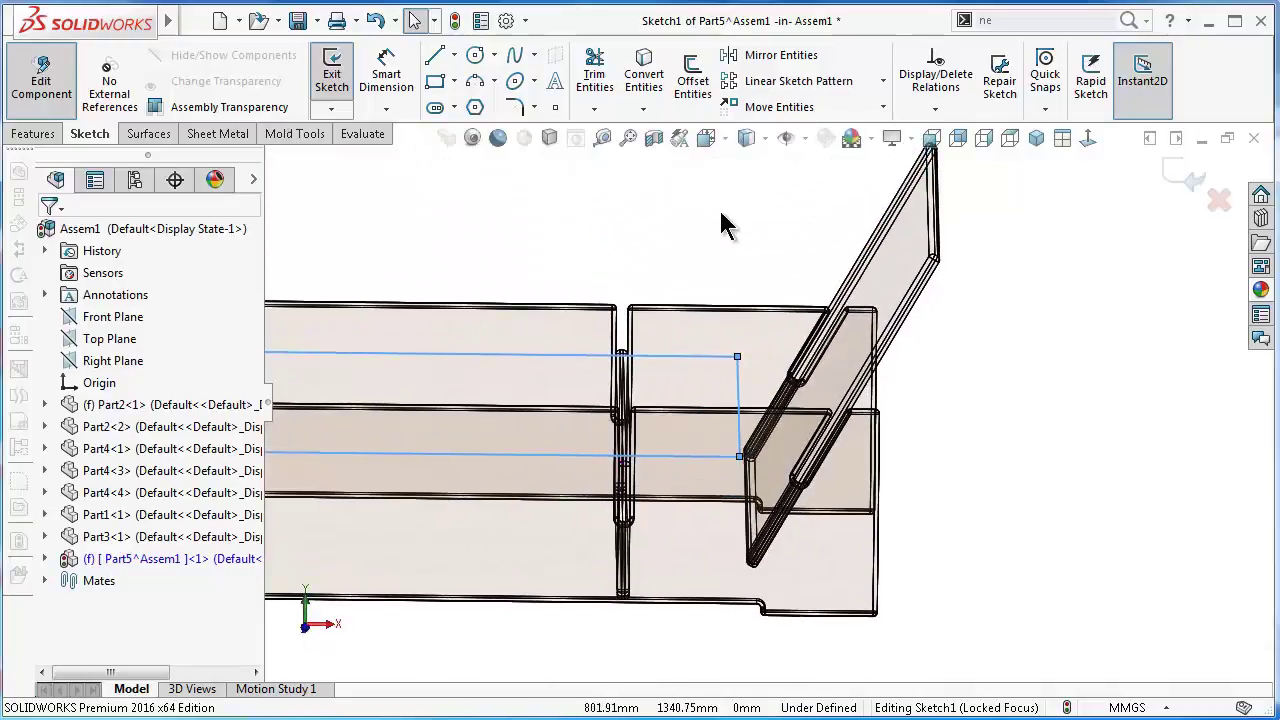
pyautogui.click(957, 140)
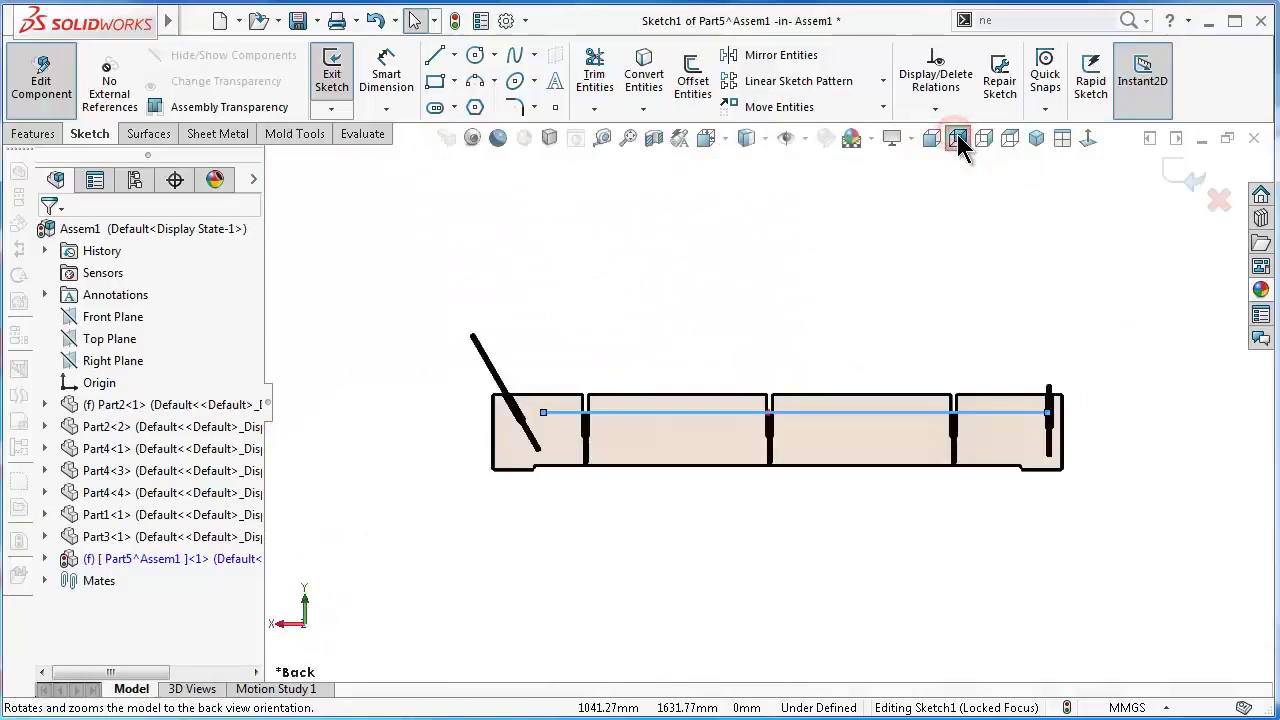
pyautogui.scroll(-3, 618, 385)
pyautogui.scroll(-3, 618, 385)
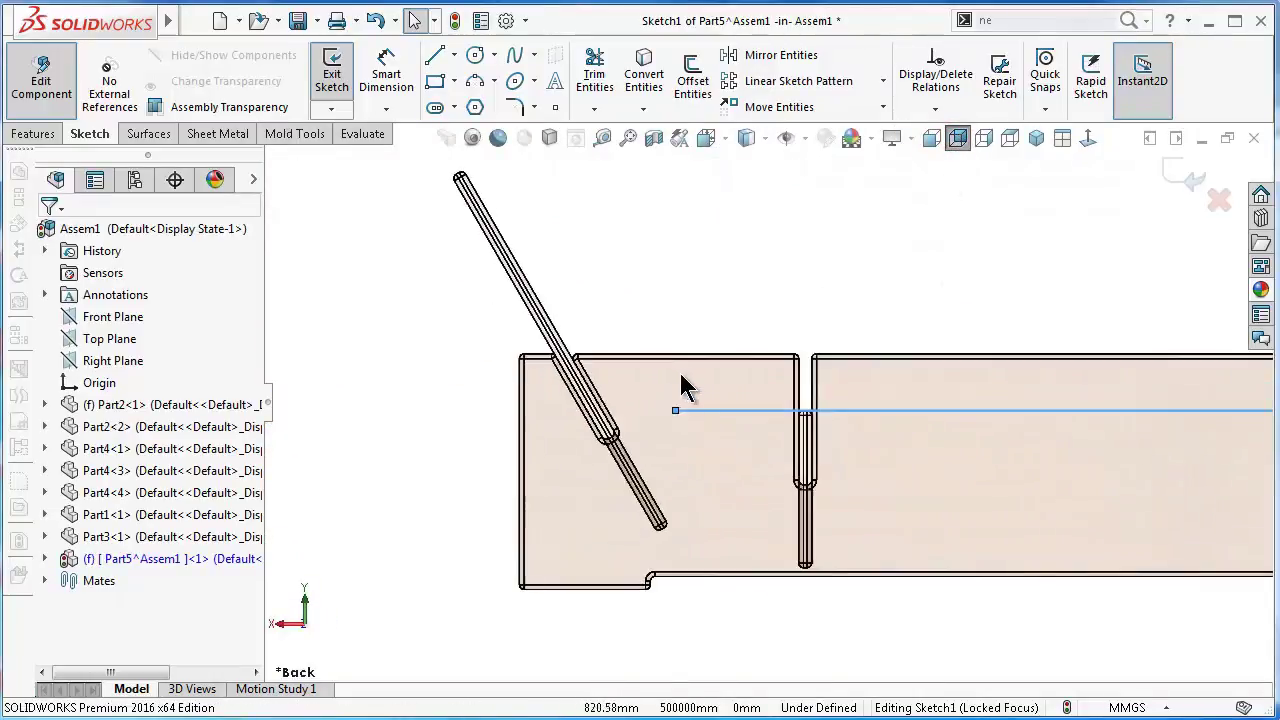
pyautogui.scroll(-3, 685, 300)
pyautogui.click(687, 256)
pyautogui.scroll(-3, 686, 432)
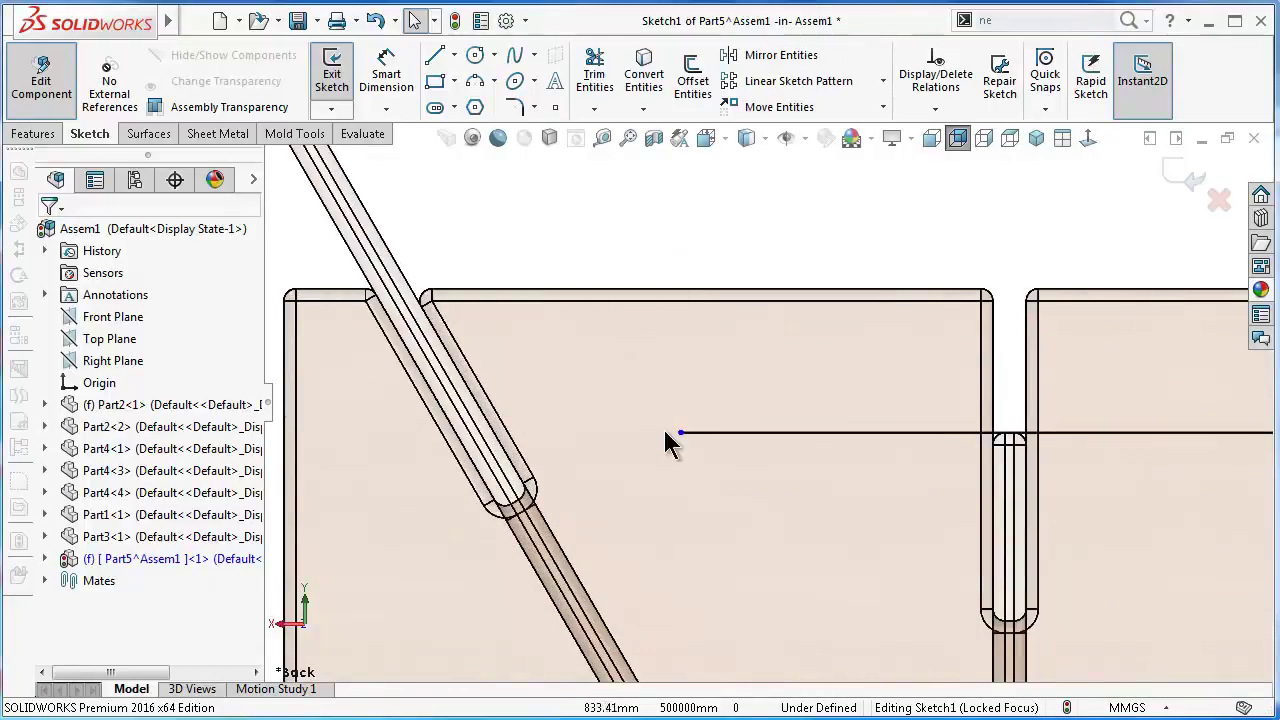
# Drag the rectangle's vertical end edge against the angled headboard and return to Back view
pyautogui.click(679, 432)
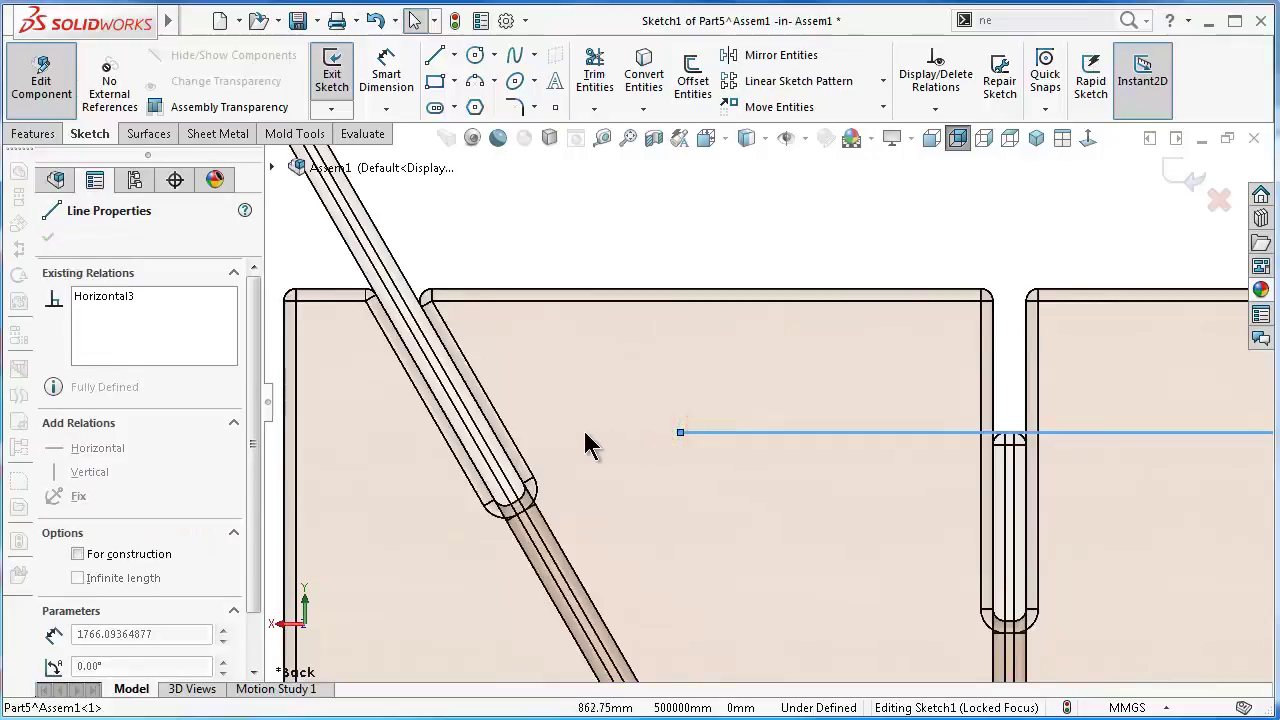
pyautogui.moveTo(652, 228); pyautogui.dragTo(676, 242, button='middle')
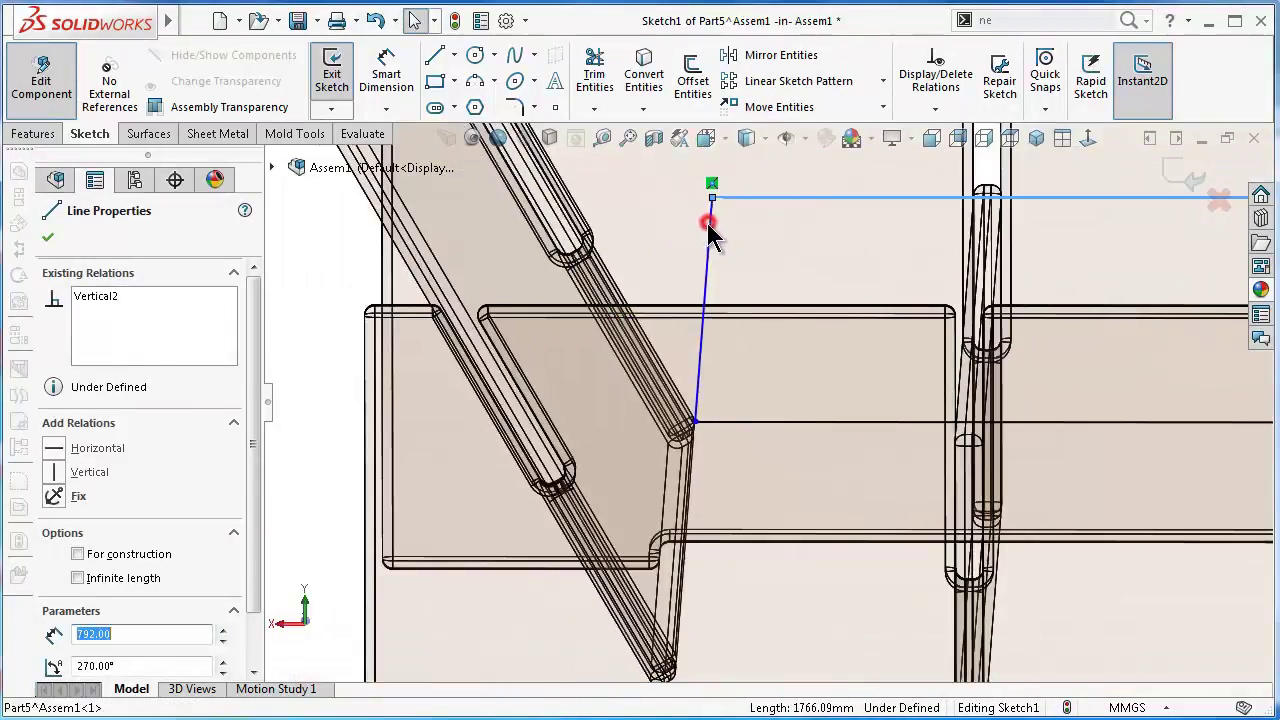
pyautogui.moveTo(708, 230); pyautogui.dragTo(676, 232)
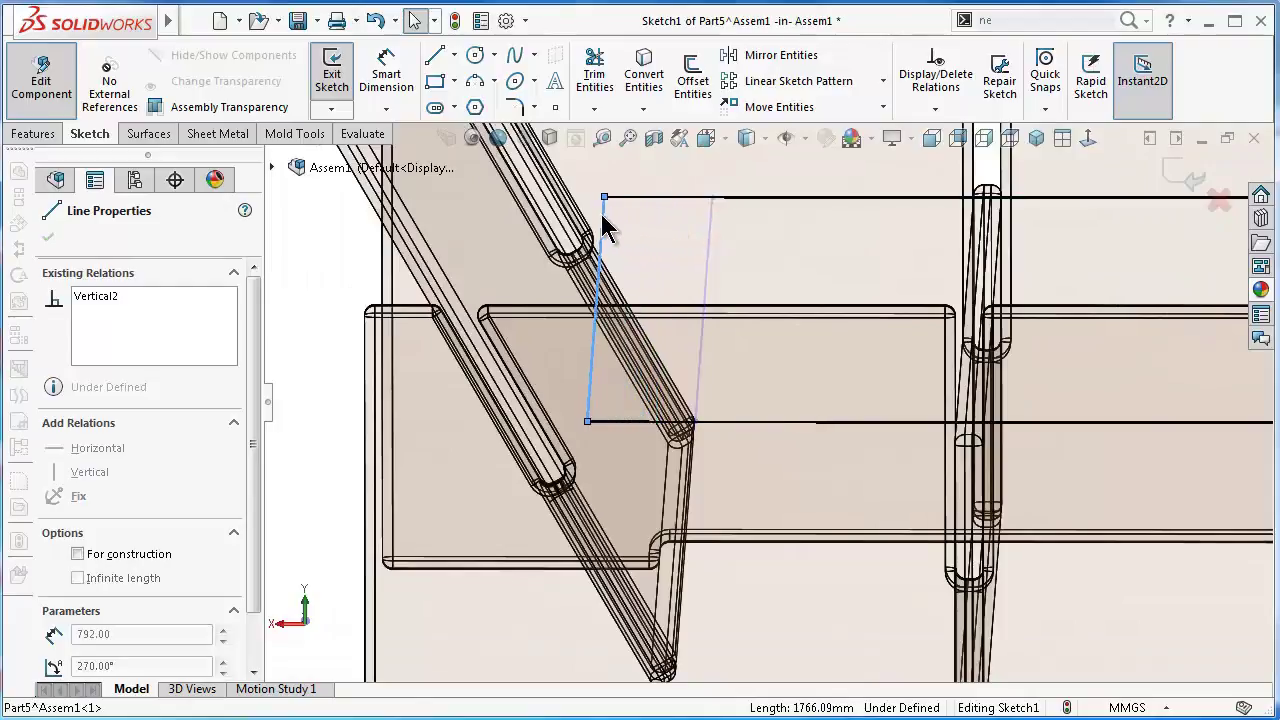
pyautogui.hotkey('ctrl', '2')
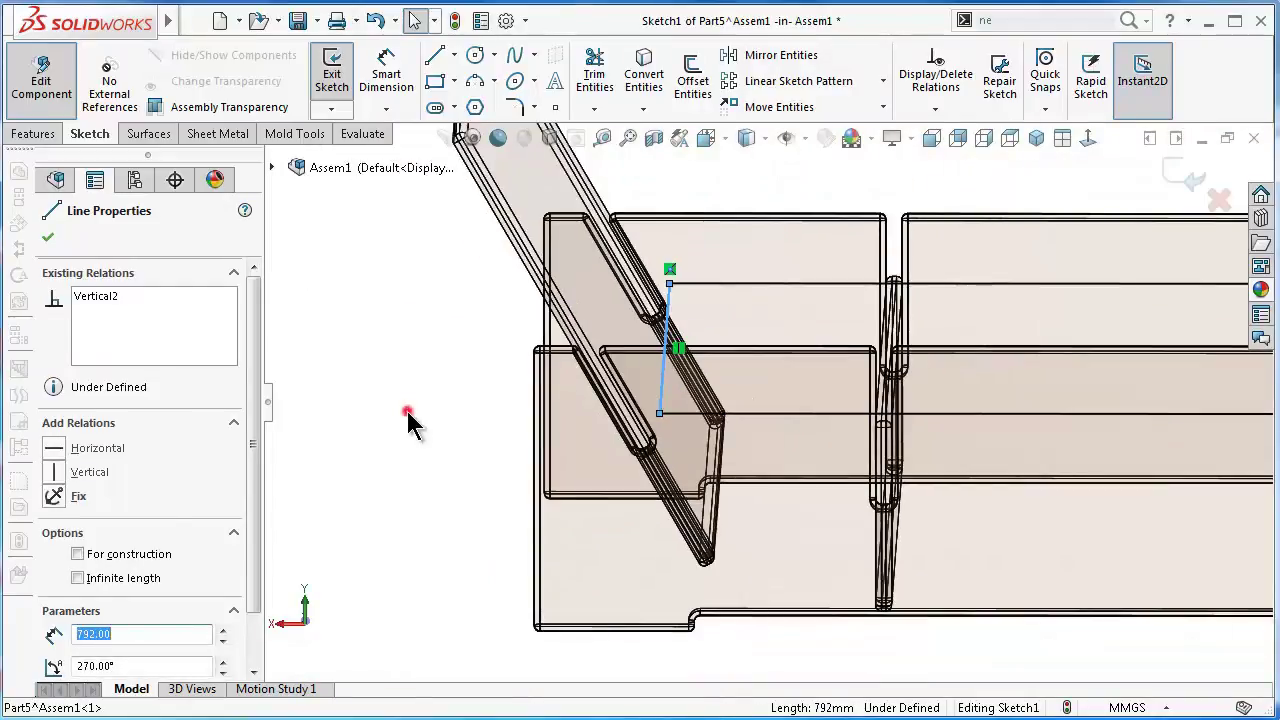
pyautogui.press('d')
pyautogui.scroll(-3, 452, 465)
pyautogui.scroll(-3, 443, 432)
pyautogui.scroll(-3, 414, 383)
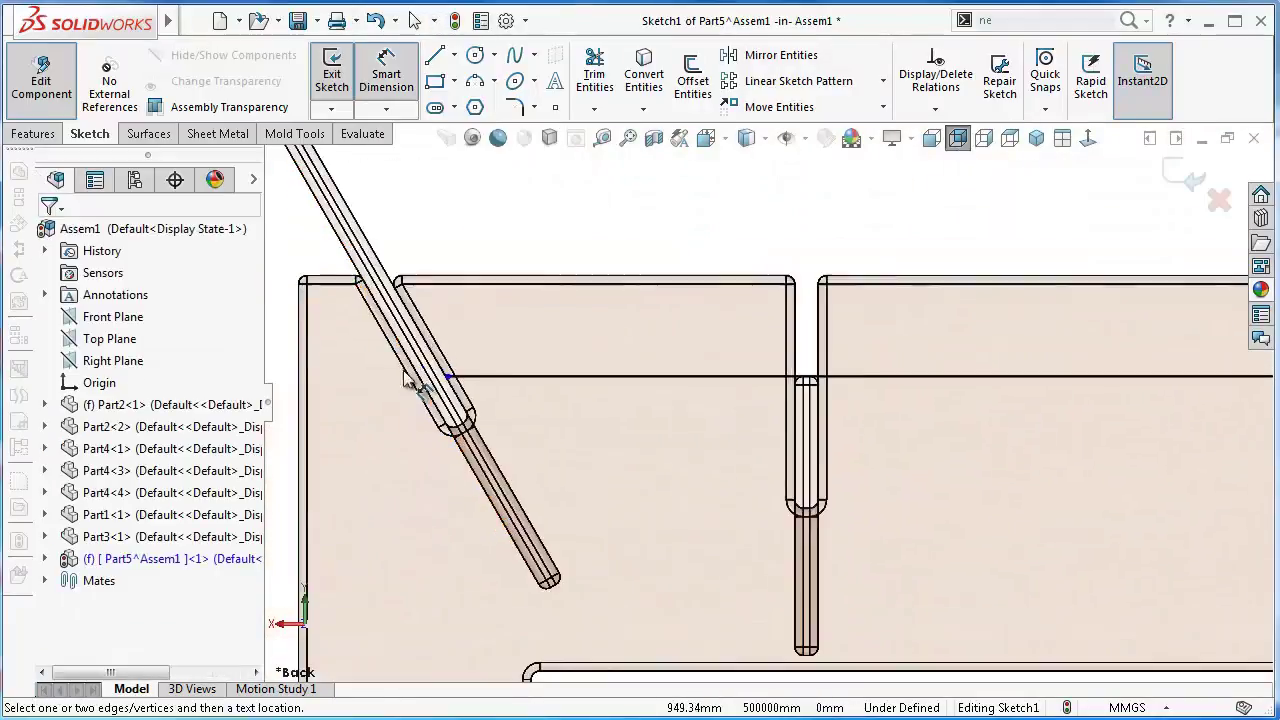
pyautogui.scroll(-3, 580, 347)
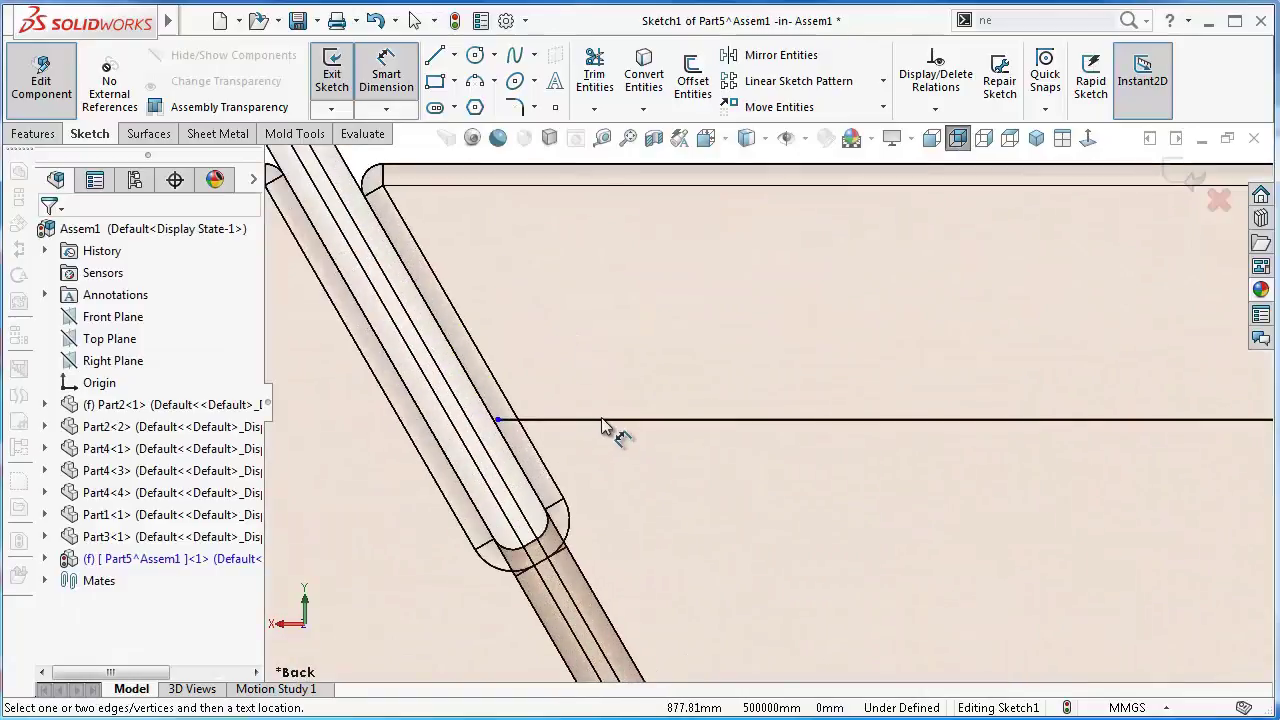
# Dimension the rectangle's long horizontal line to 1850 mm, fully defining Sketch1
pyautogui.click(610, 423)
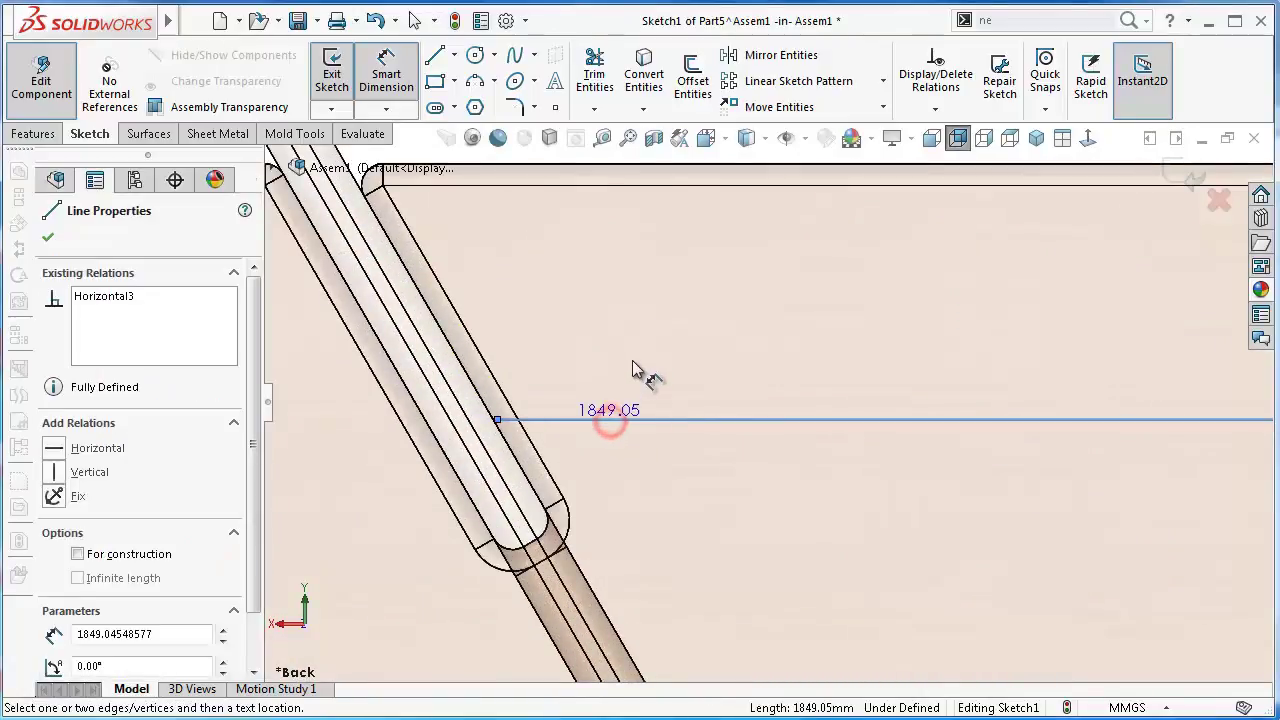
pyautogui.scroll(2, 665, 479)
pyautogui.scroll(-1, 709, 434)
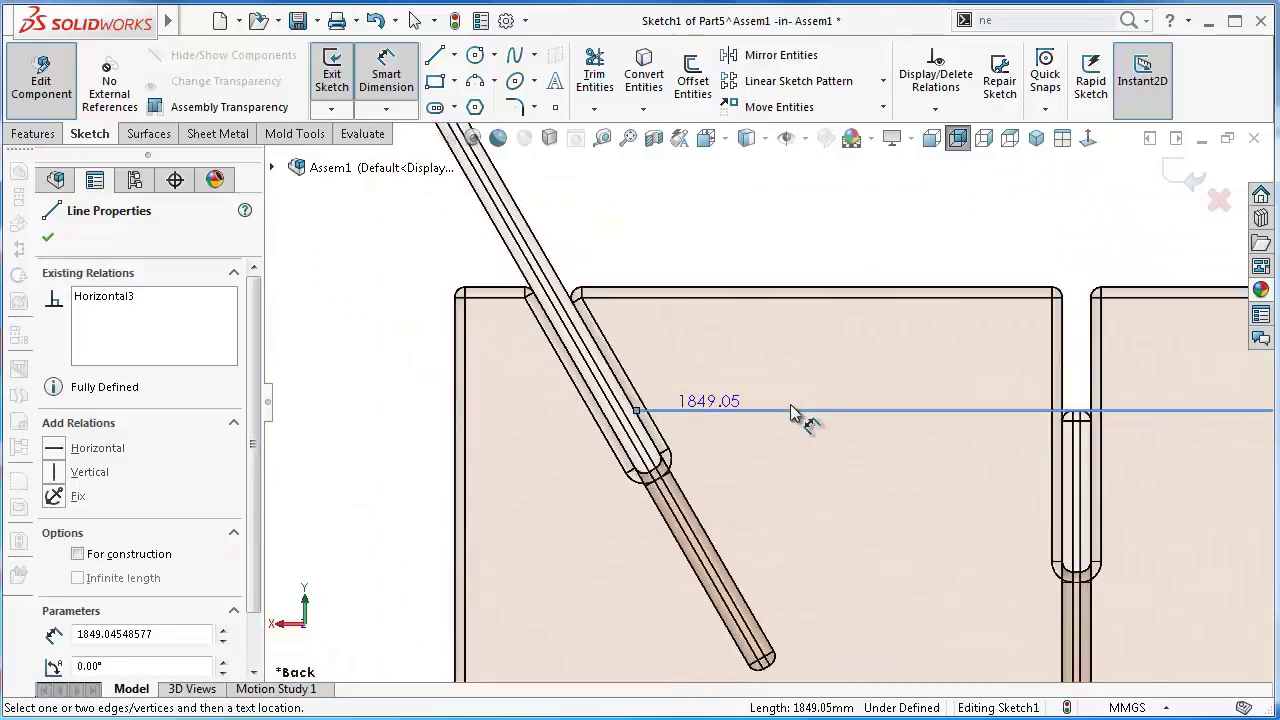
pyautogui.scroll(-1, 803, 414)
pyautogui.click(705, 352)
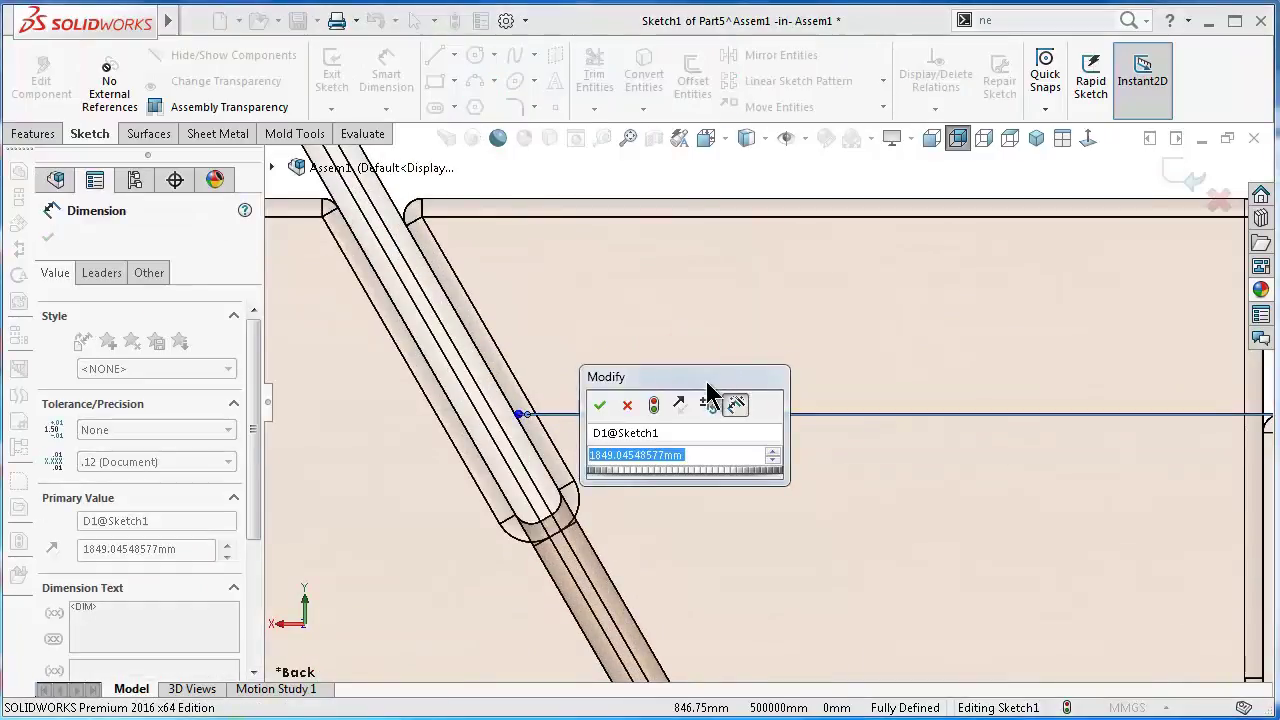
pyautogui.write('18')
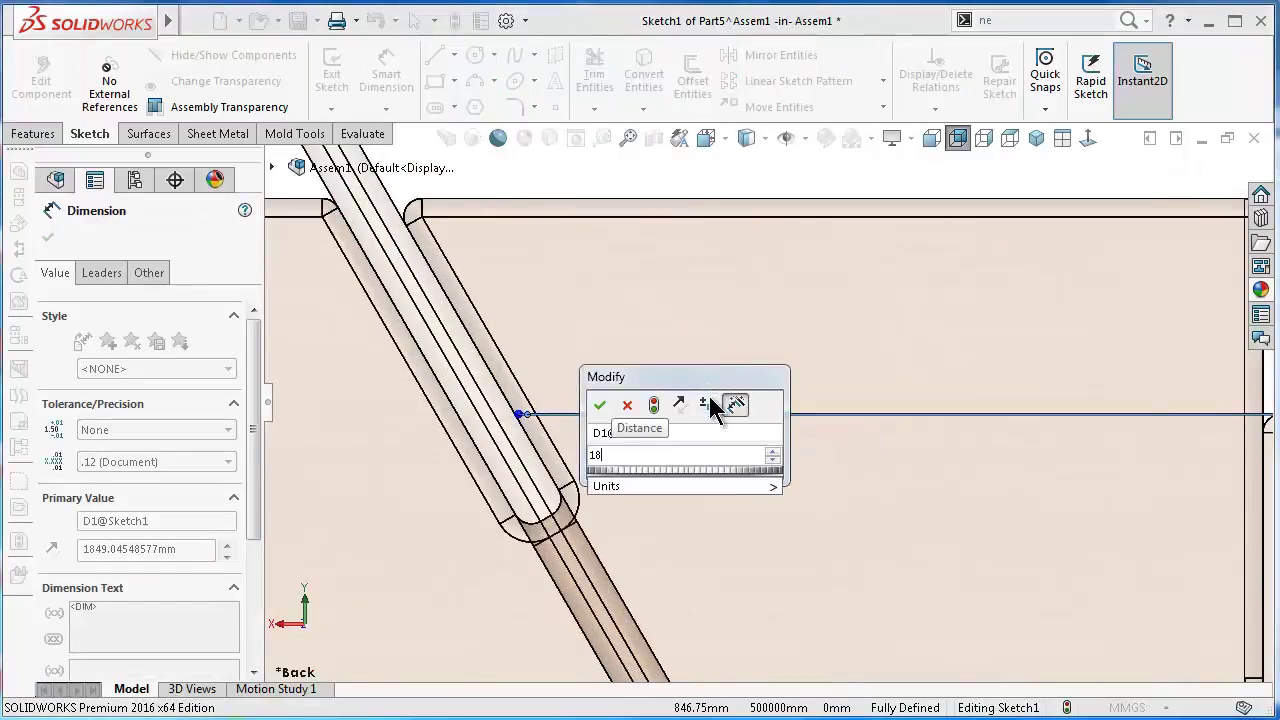
pyautogui.write('50')
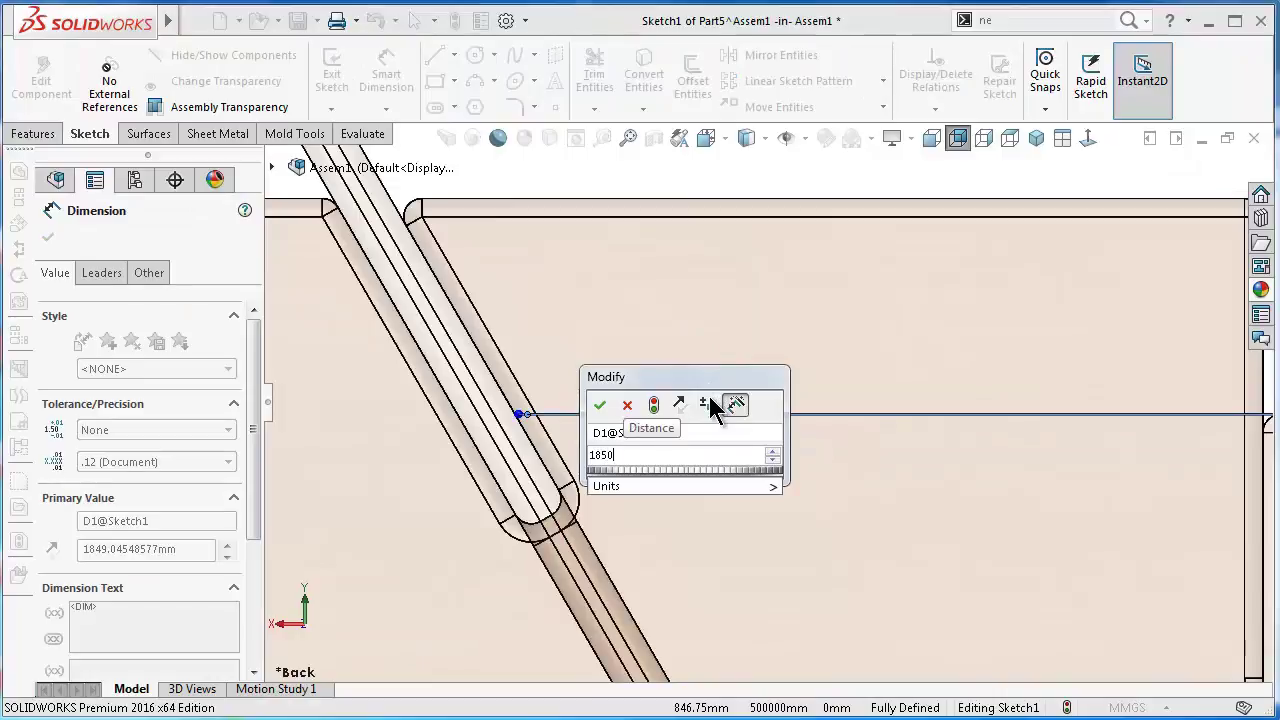
pyautogui.press('Return')
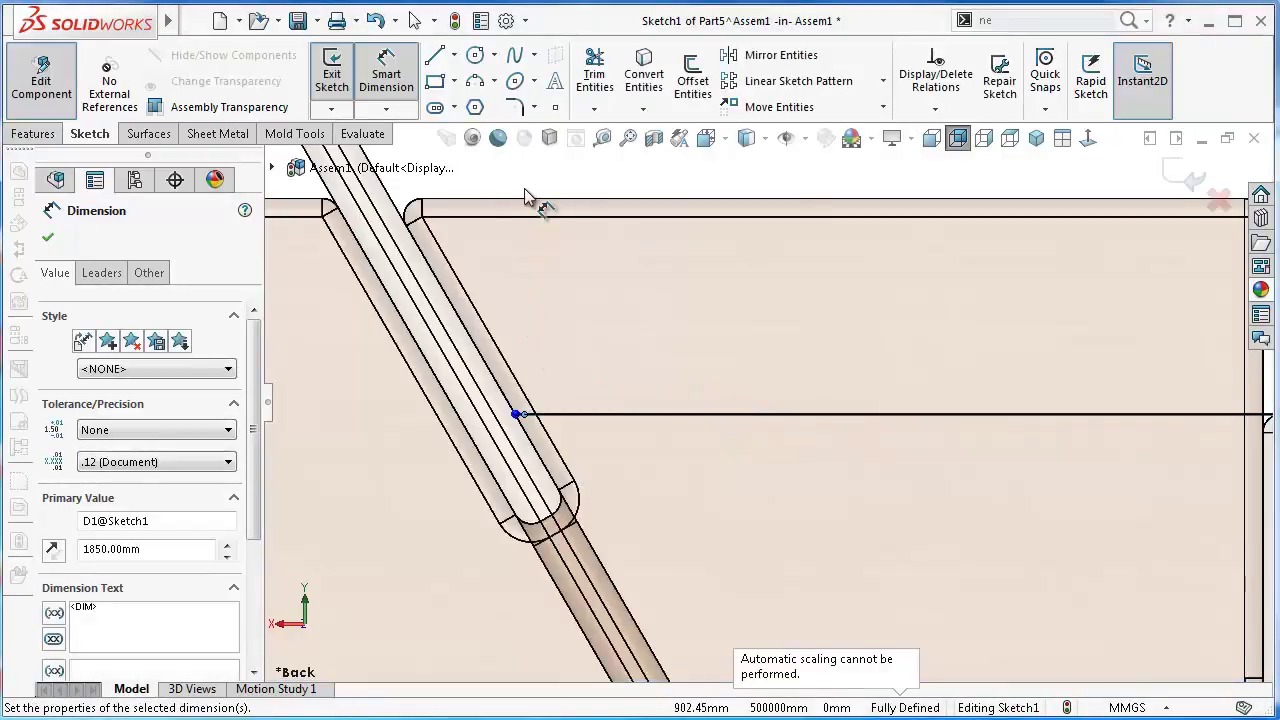
pyautogui.scroll(2, 625, 250)
pyautogui.scroll(1, 640, 230)
pyautogui.click(632, 221)
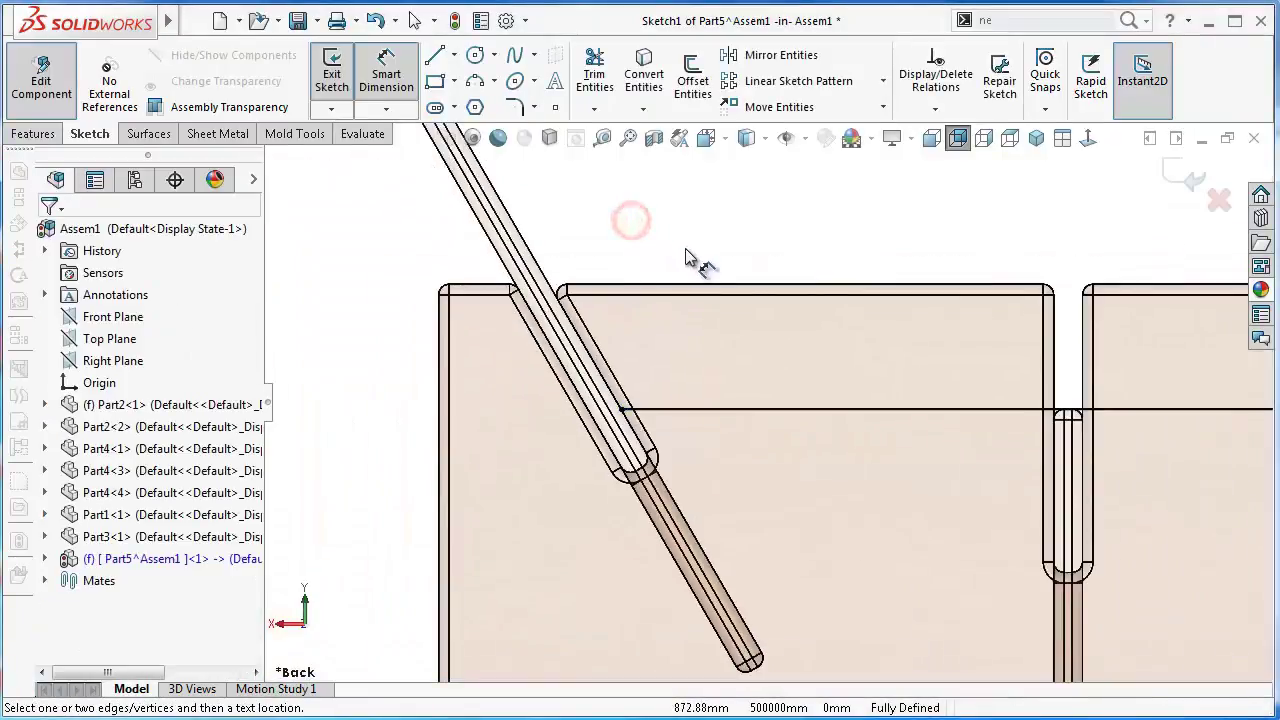
# Orbit and zoom to see the whole frame, with the Features commands shown
pyautogui.scroll(1, 780, 350)
pyautogui.moveTo(862, 350)
pyautogui.mouseDown(button='middle')
pyautogui.moveTo(823, 394)
pyautogui.moveTo(829, 406)
pyautogui.moveTo(957, 350)
pyautogui.mouseUp(button='middle')
pyautogui.scroll(2, 990, 350)
pyautogui.scroll(2, 1020, 350)
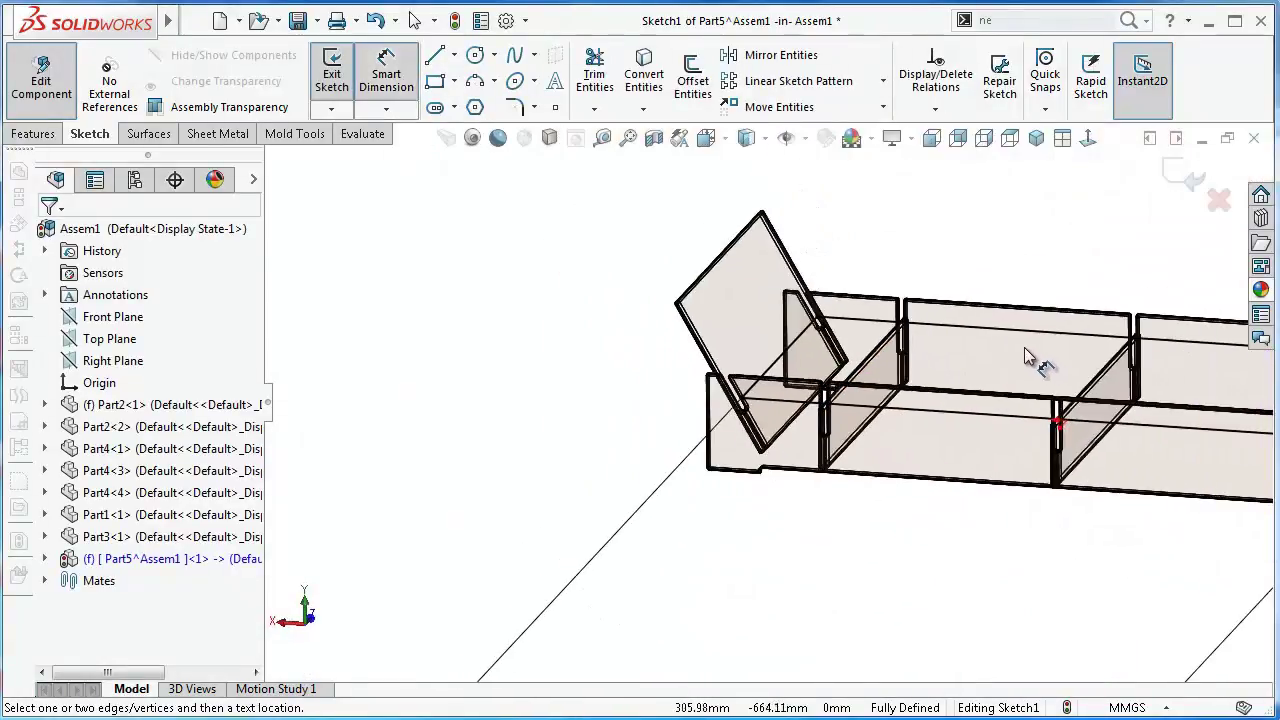
pyautogui.scroll(1, 1060, 365)
pyautogui.scroll(1, 1073, 375)
pyautogui.scroll(-2, 1075, 375)
pyautogui.scroll(-1, 1075, 380)
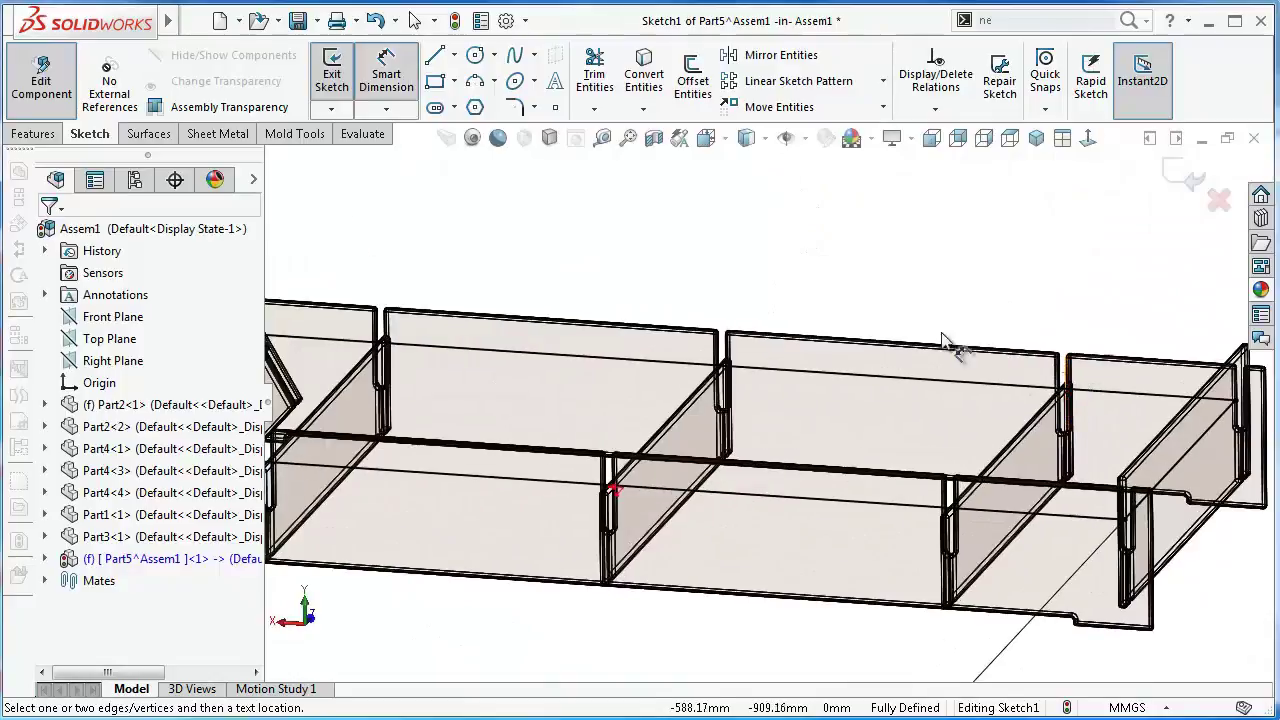
pyautogui.click(33, 134)
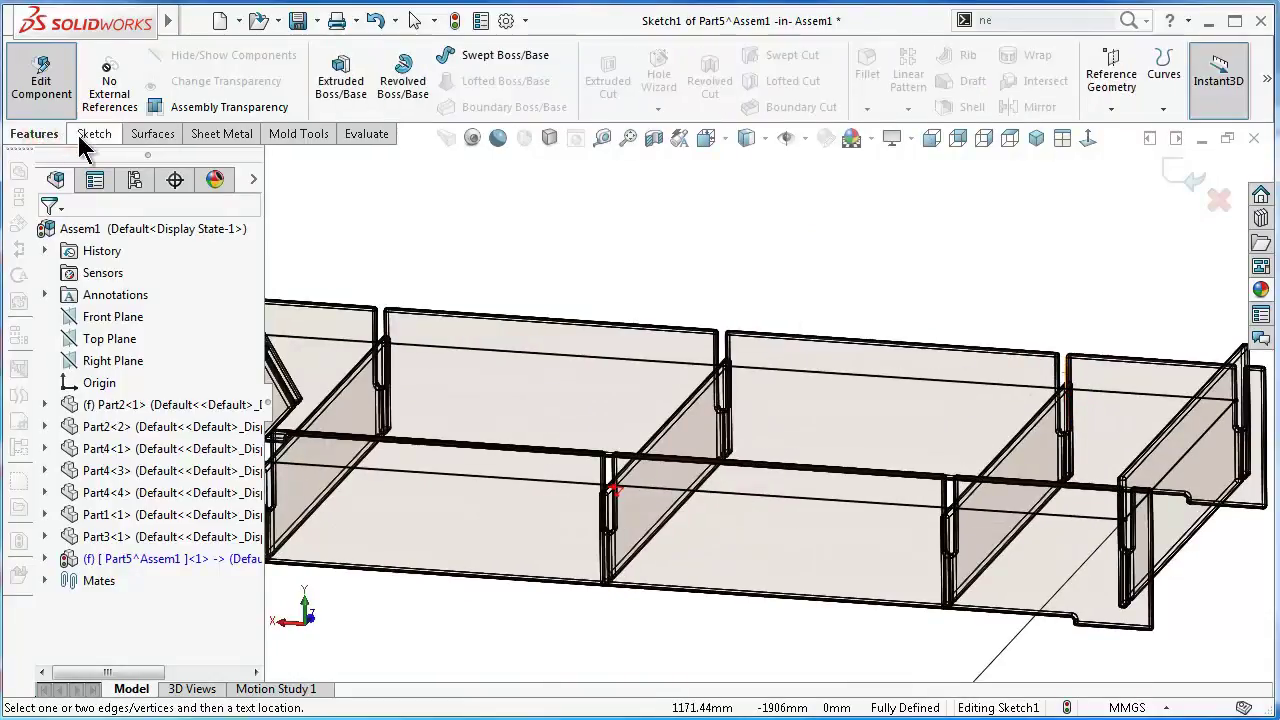
# Extrude Sketch1 as a 20 mm Blind Boss-Extrude to form the base panel
pyautogui.click(341, 78)
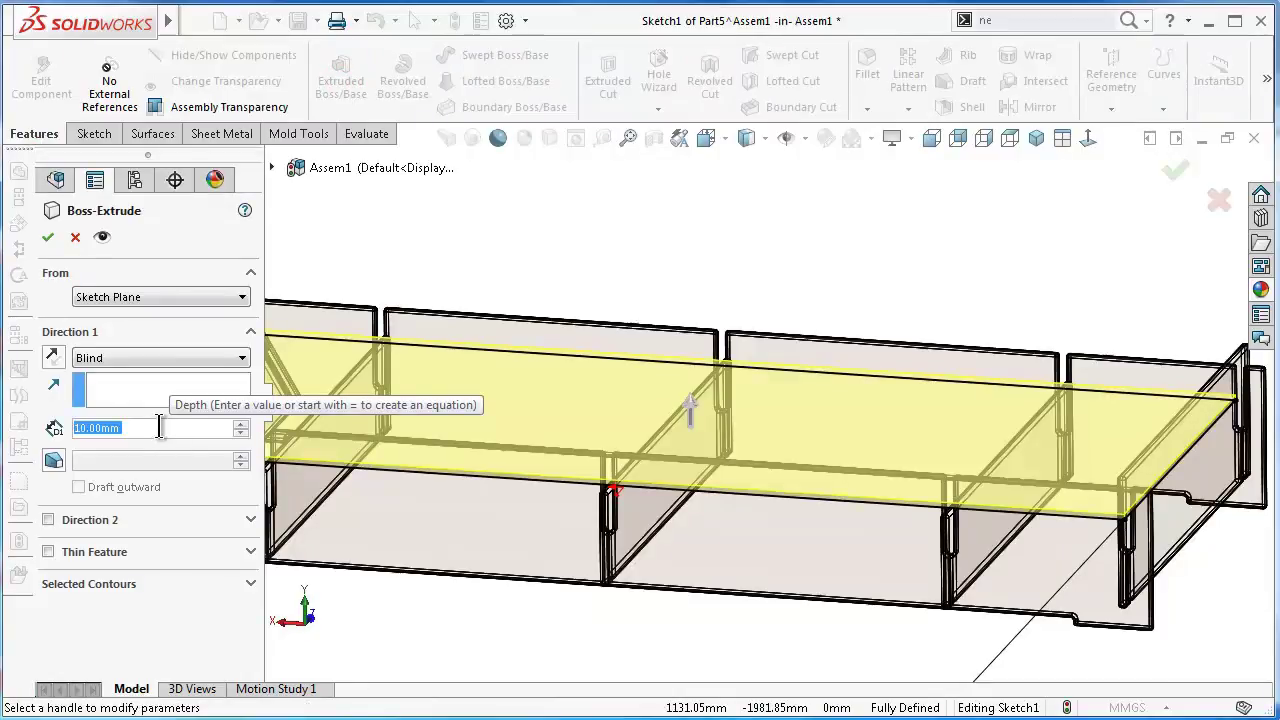
pyautogui.write('20')
pyautogui.press('Return')
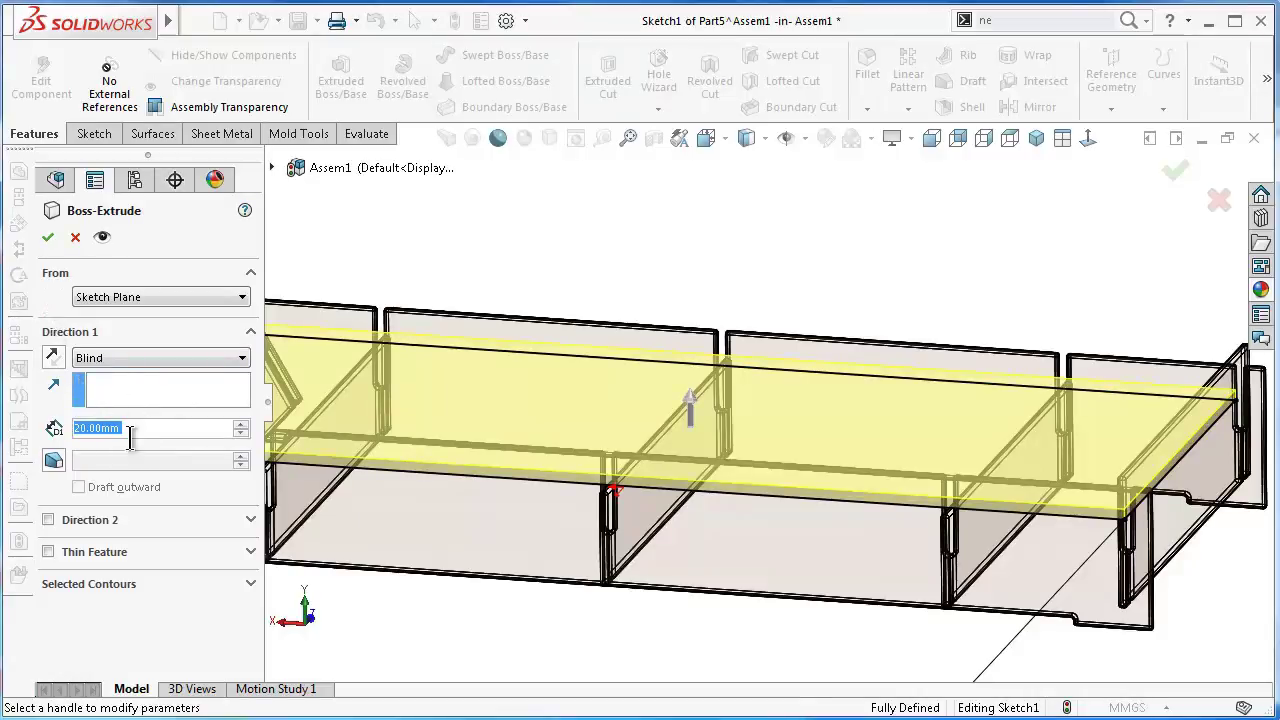
pyautogui.click(44, 237)
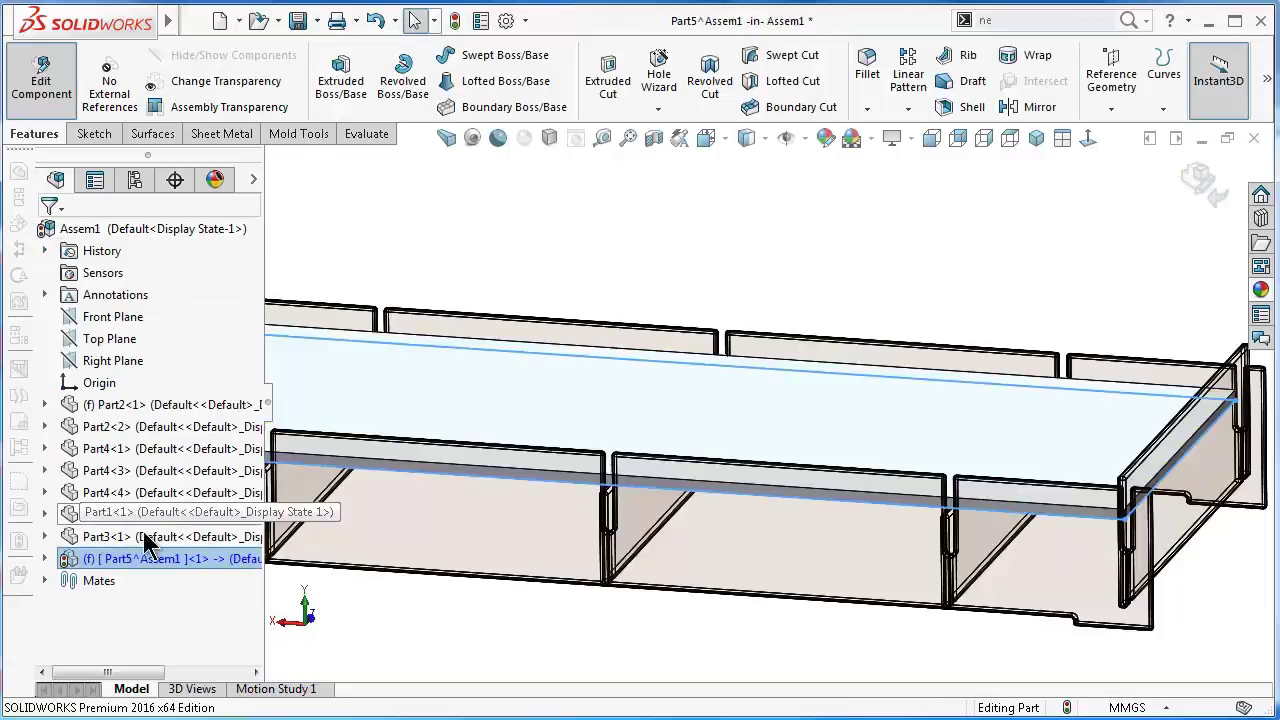
# Apply Patterned Composite's Oriented Strand Board (OSB) appearance to the base panel and exit Edit Component
pyautogui.click(454, 22)
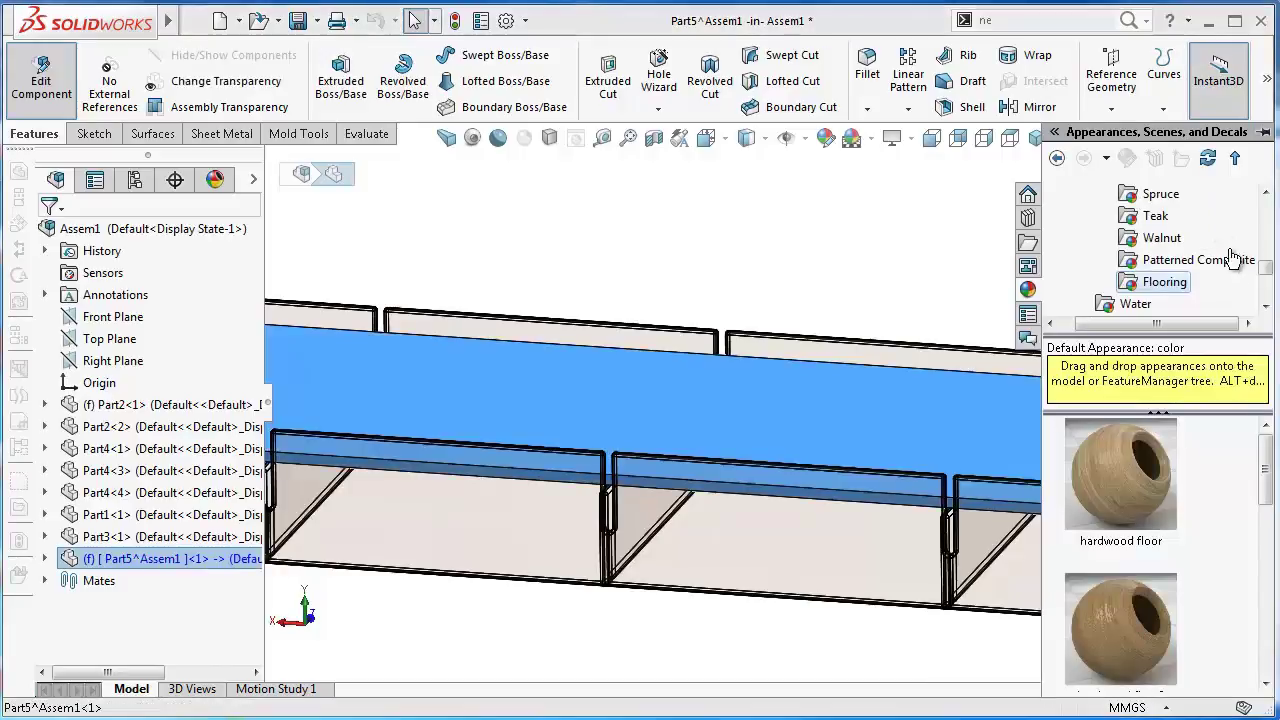
pyautogui.click(1263, 268)
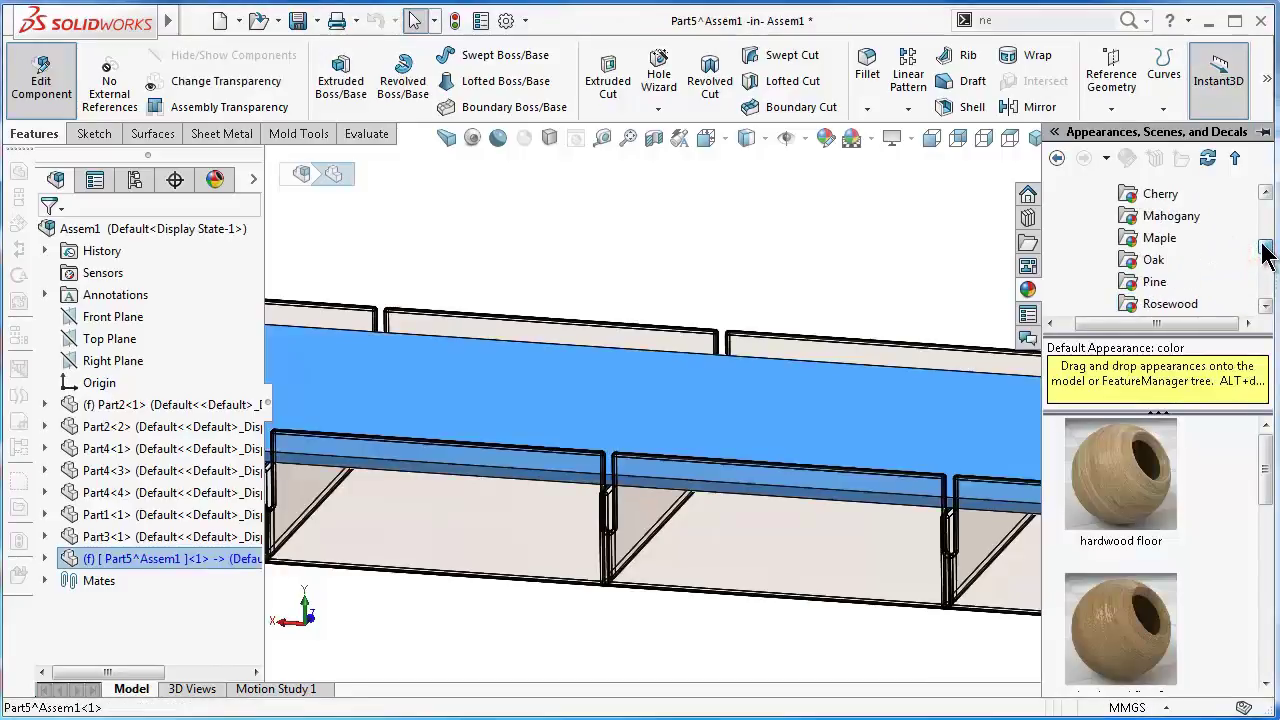
pyautogui.moveTo(1263, 240); pyautogui.dragTo(1265, 276)
pyautogui.click(1226, 262)
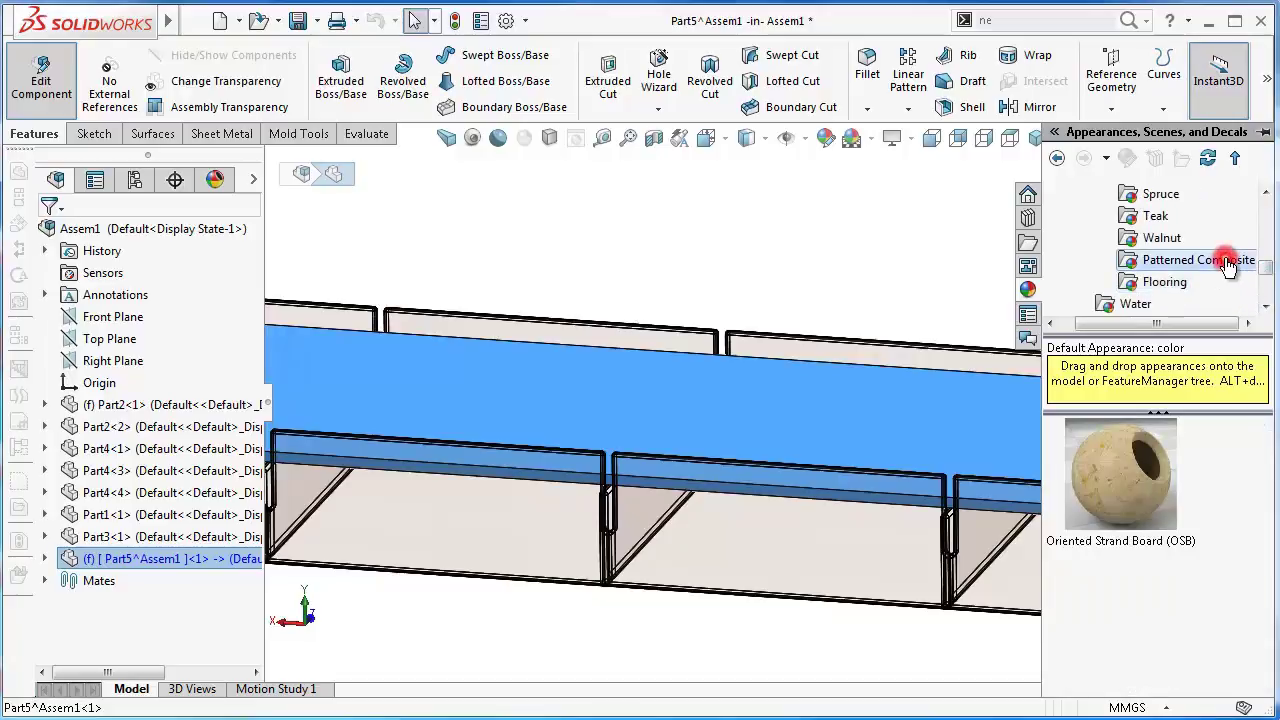
pyautogui.moveTo(1145, 490); pyautogui.dragTo(924, 390)
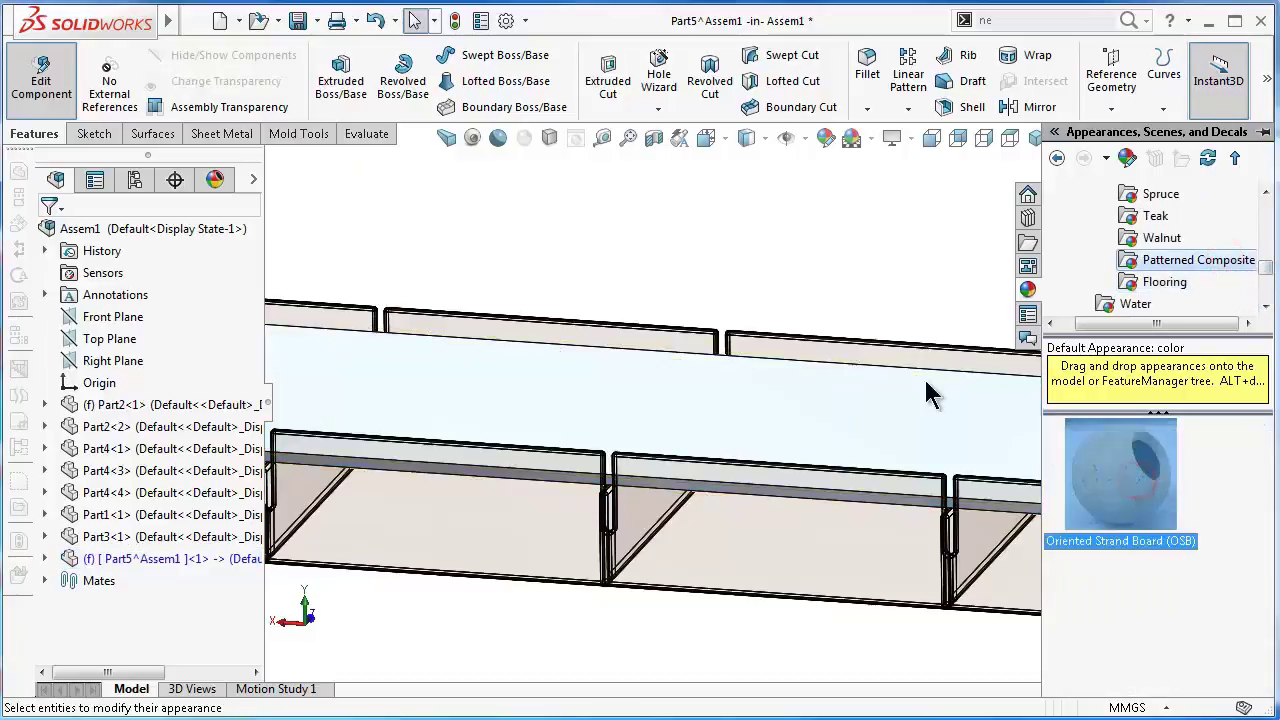
pyautogui.click(835, 276)
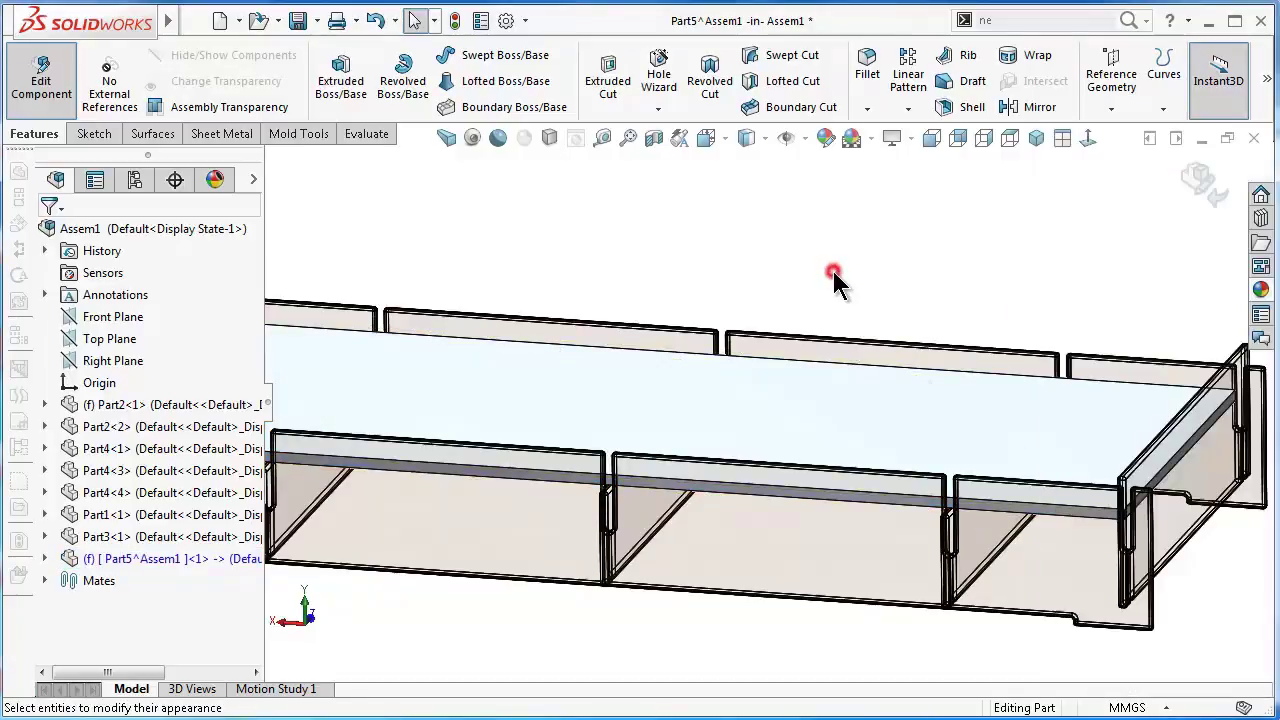
pyautogui.click(1199, 181)
pyautogui.moveTo(1002, 297)
pyautogui.mouseDown(button='middle')
pyautogui.moveTo(985, 430)
pyautogui.moveTo(1000, 354)
pyautogui.moveTo(966, 320)
pyautogui.moveTo(864, 448)
pyautogui.mouseUp(button='middle')
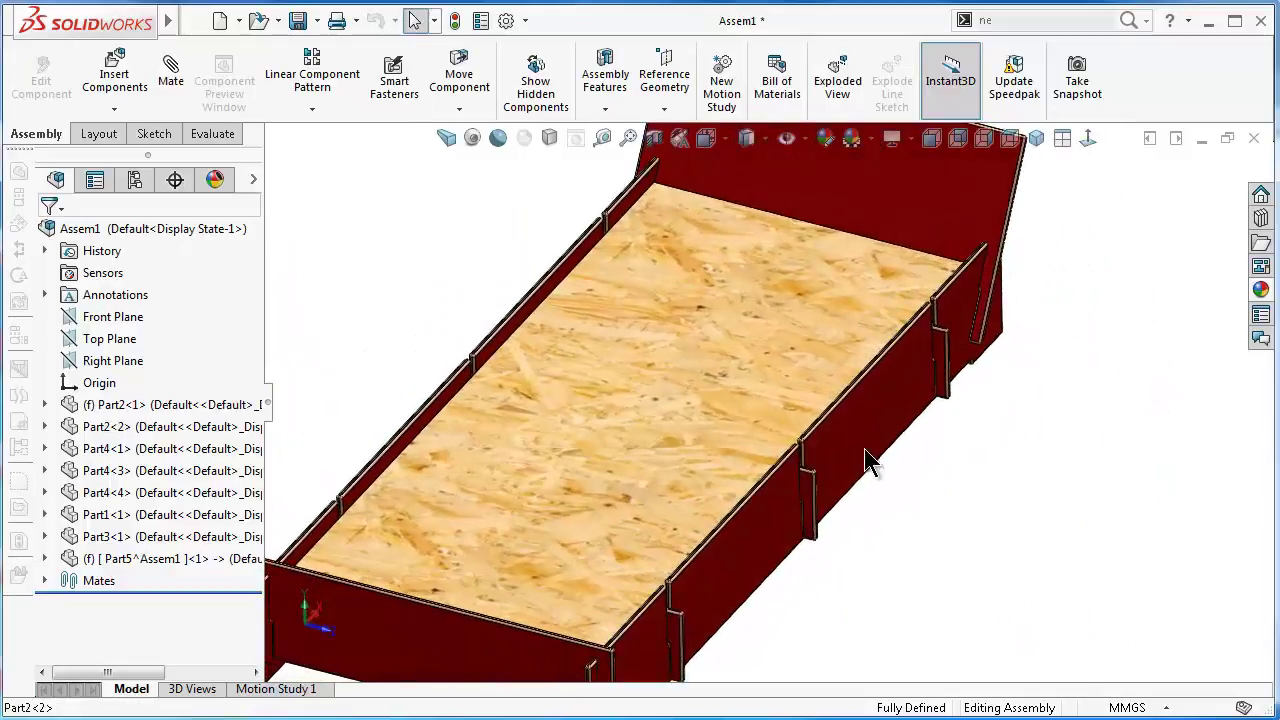
# Zoom and tumble the bed frame to inspect its underside, top and level panels
pyautogui.scroll(3, 864, 448)
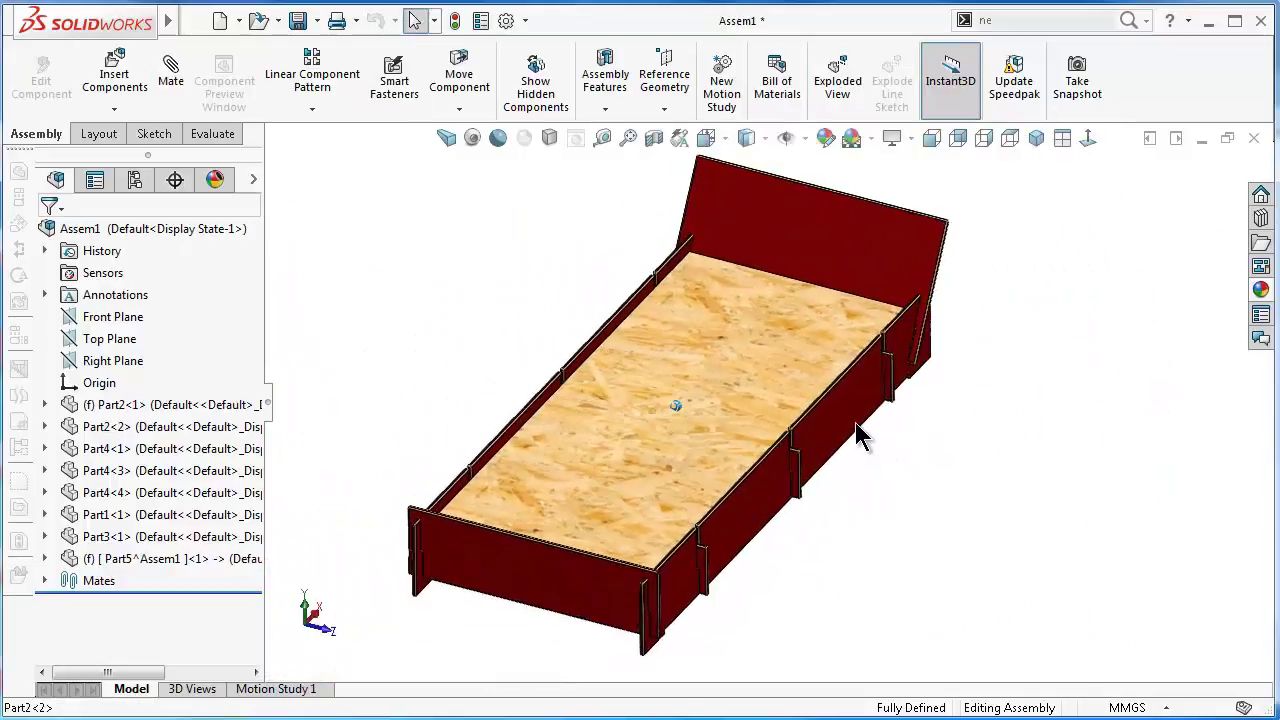
pyautogui.press('Right')
pyautogui.press('Right')
pyautogui.press('Right')
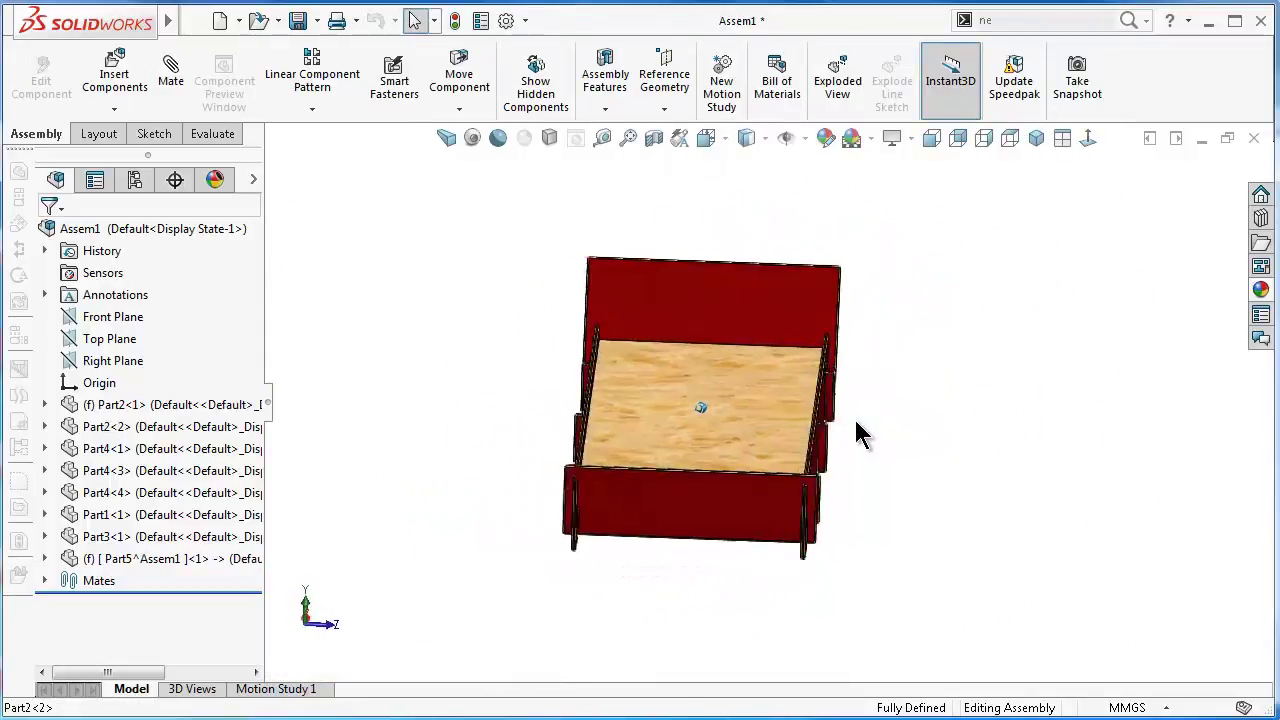
pyautogui.press('Down')
pyautogui.press('Down')
pyautogui.press('Down')
pyautogui.press('Down')
pyautogui.press('Down')
pyautogui.press('Down')
pyautogui.press('Down')
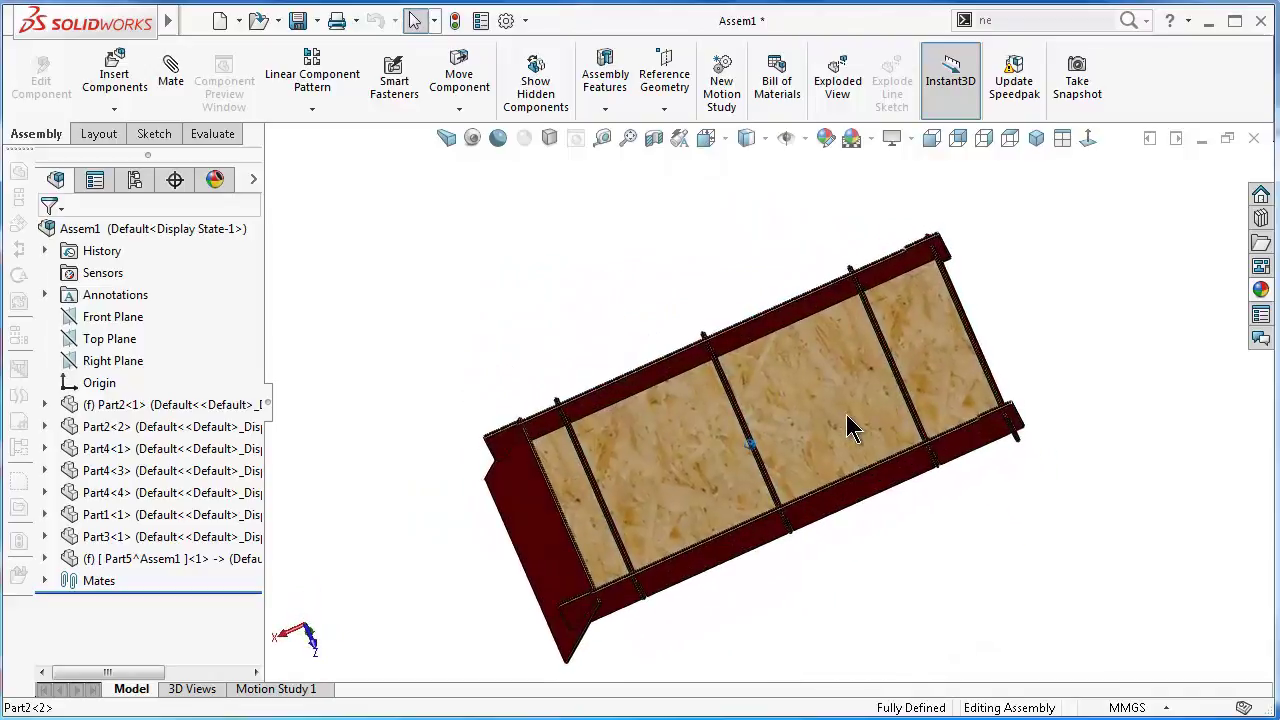
pyautogui.scroll(-3, 848, 428)
pyautogui.scroll(-1, 803, 426)
pyautogui.scroll(-2, 797, 434)
pyautogui.scroll(-2, 797, 434)
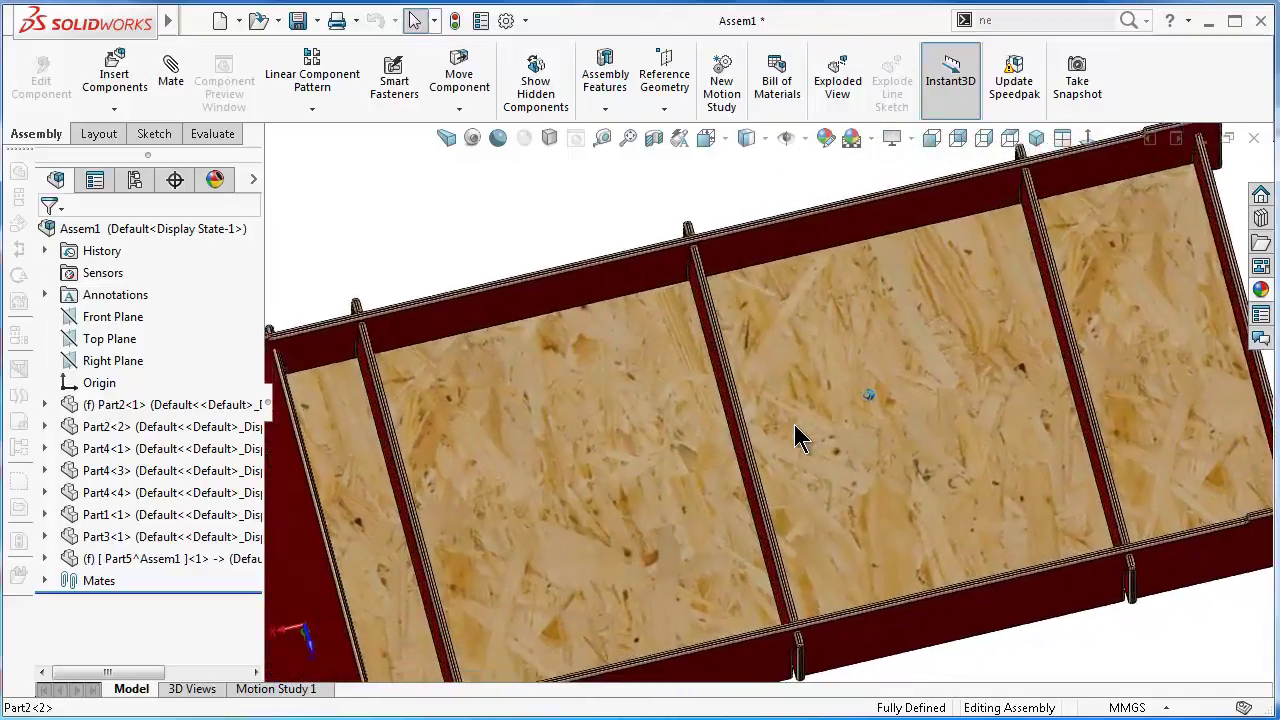
pyautogui.press('Down')
pyautogui.press('Down')
pyautogui.press('Down')
pyautogui.press('Down')
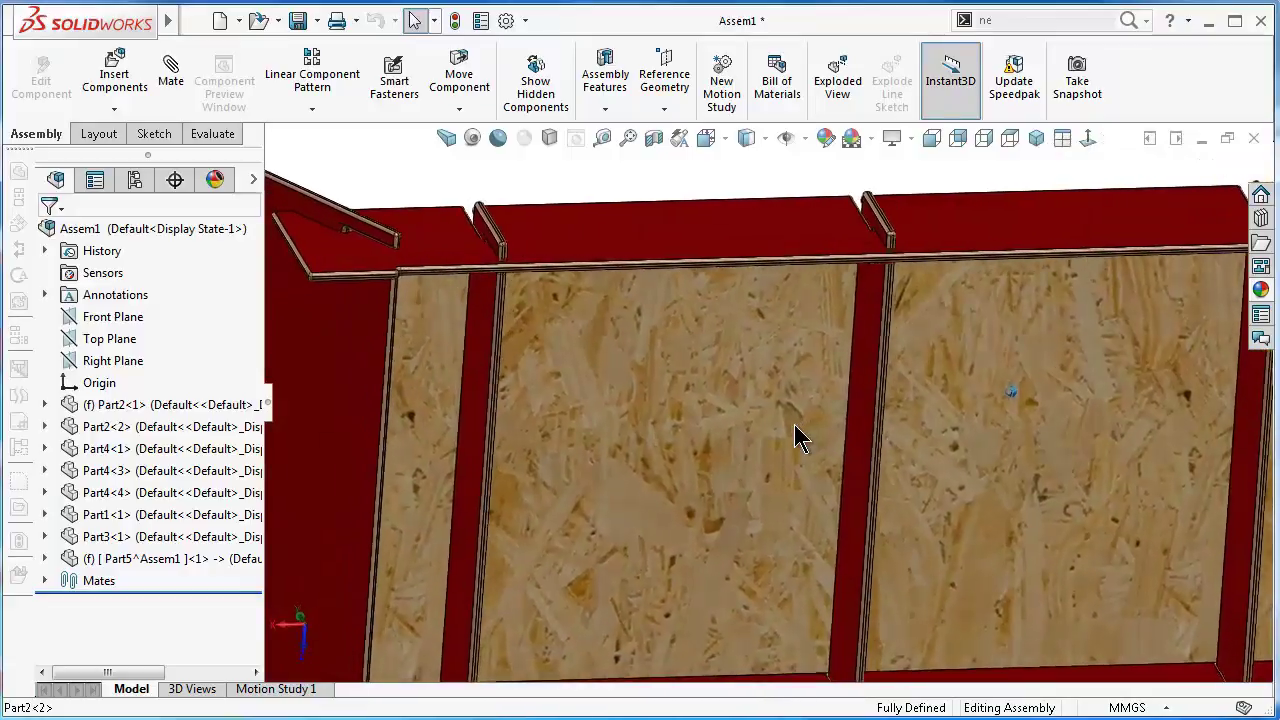
pyautogui.press('Down')
# Rotate to diagonal views facing the OSB board, then collapse the FeatureManager pane
pyautogui.press('Down')
pyautogui.press('Left')
pyautogui.press('Left')
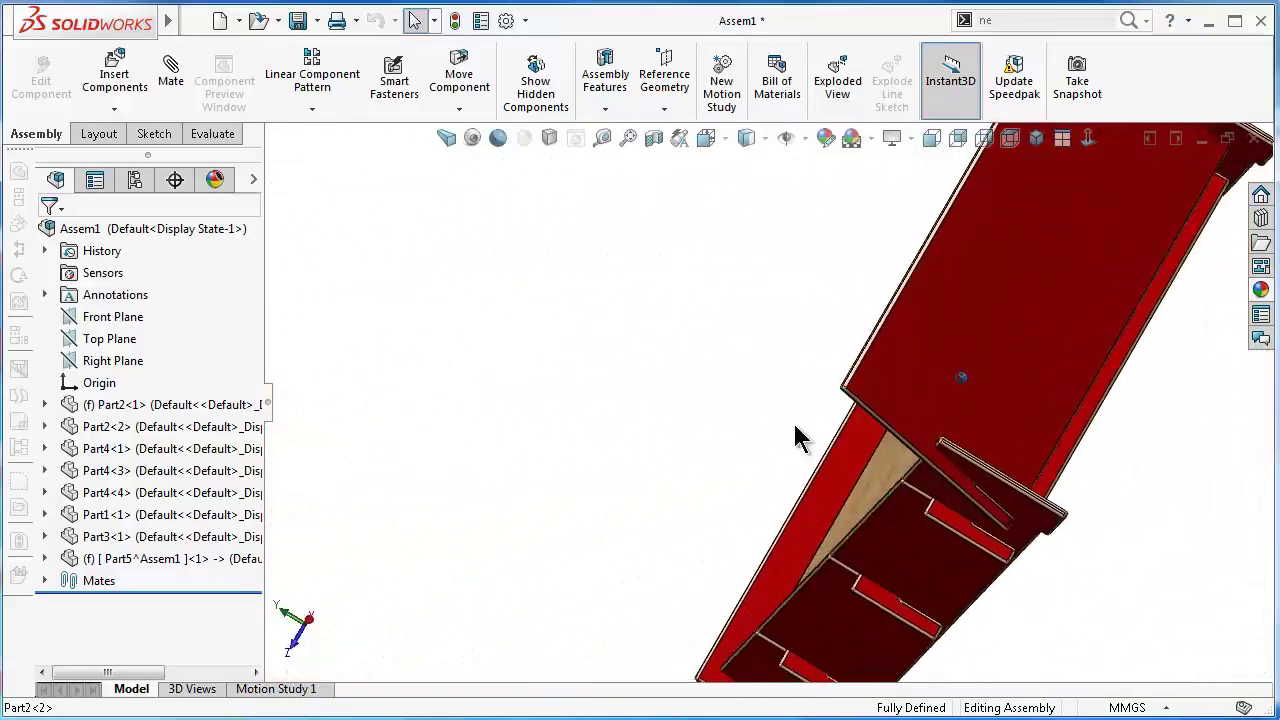
pyautogui.press('Down')
pyautogui.press('Left')
pyautogui.press('Left')
pyautogui.press('Left')
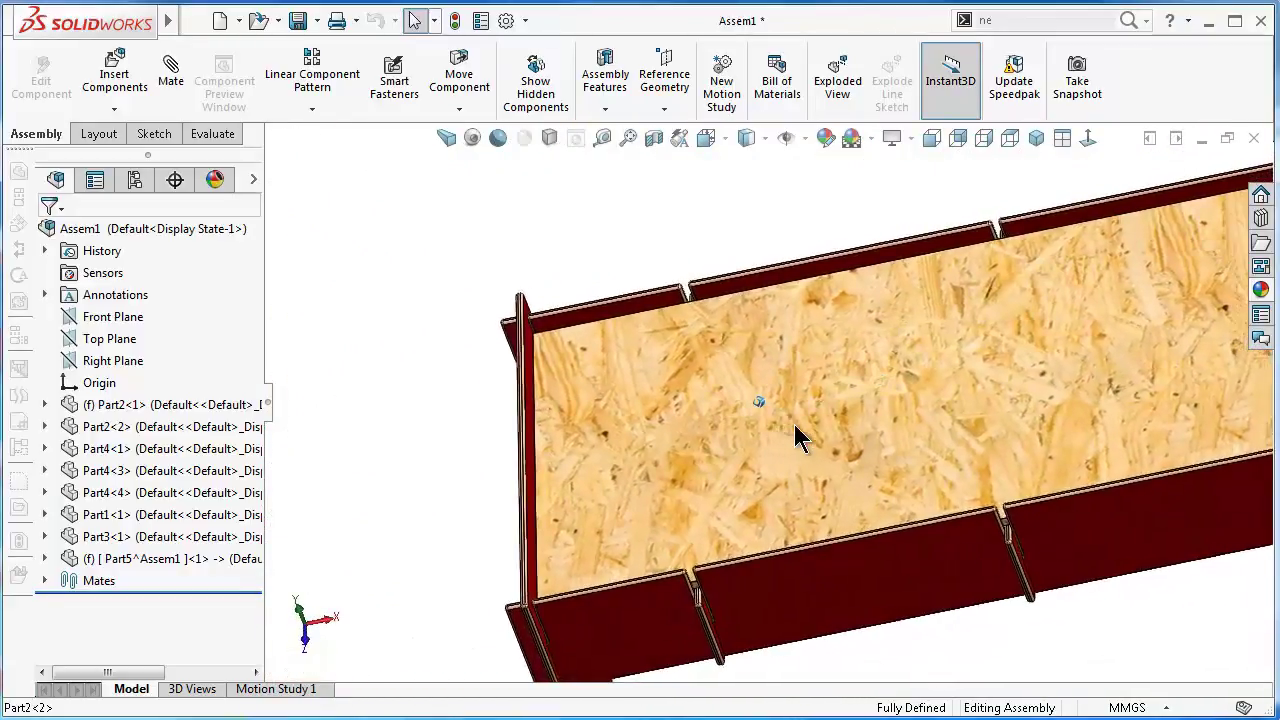
pyautogui.press('Left')
pyautogui.press('Down')
pyautogui.press('Down')
pyautogui.press('Left')
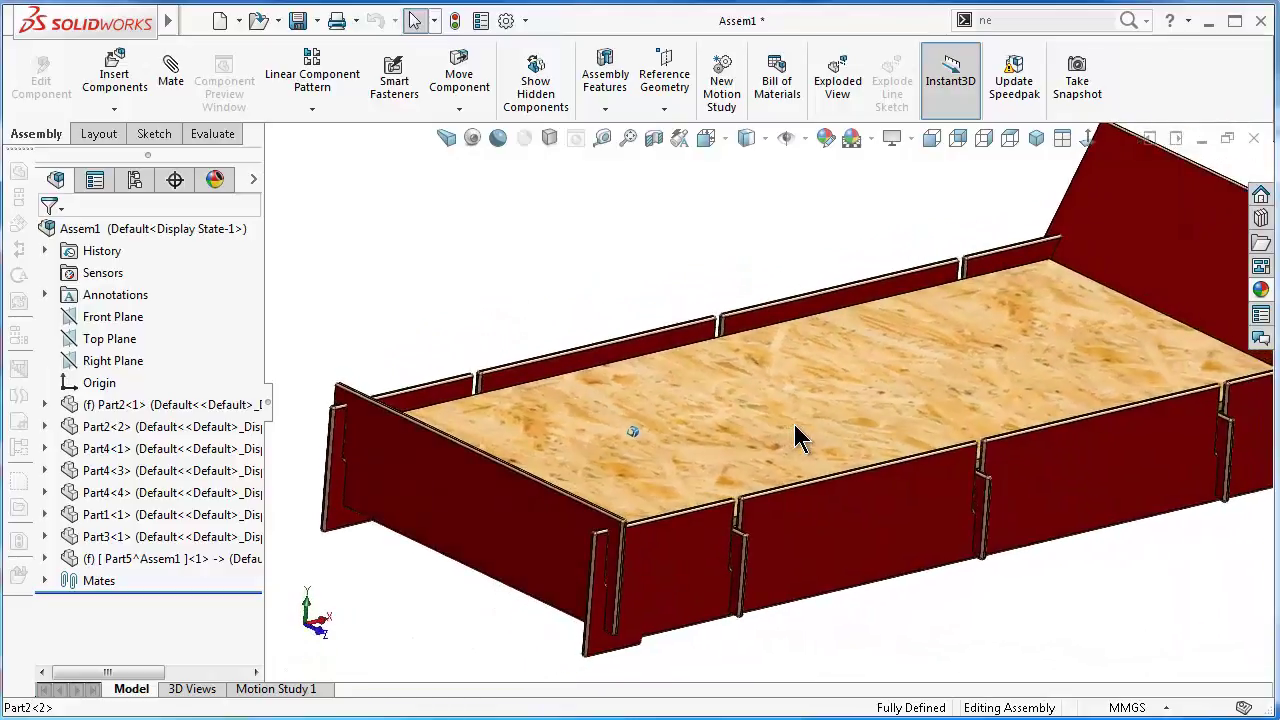
pyautogui.press('Left')
pyautogui.press('Left')
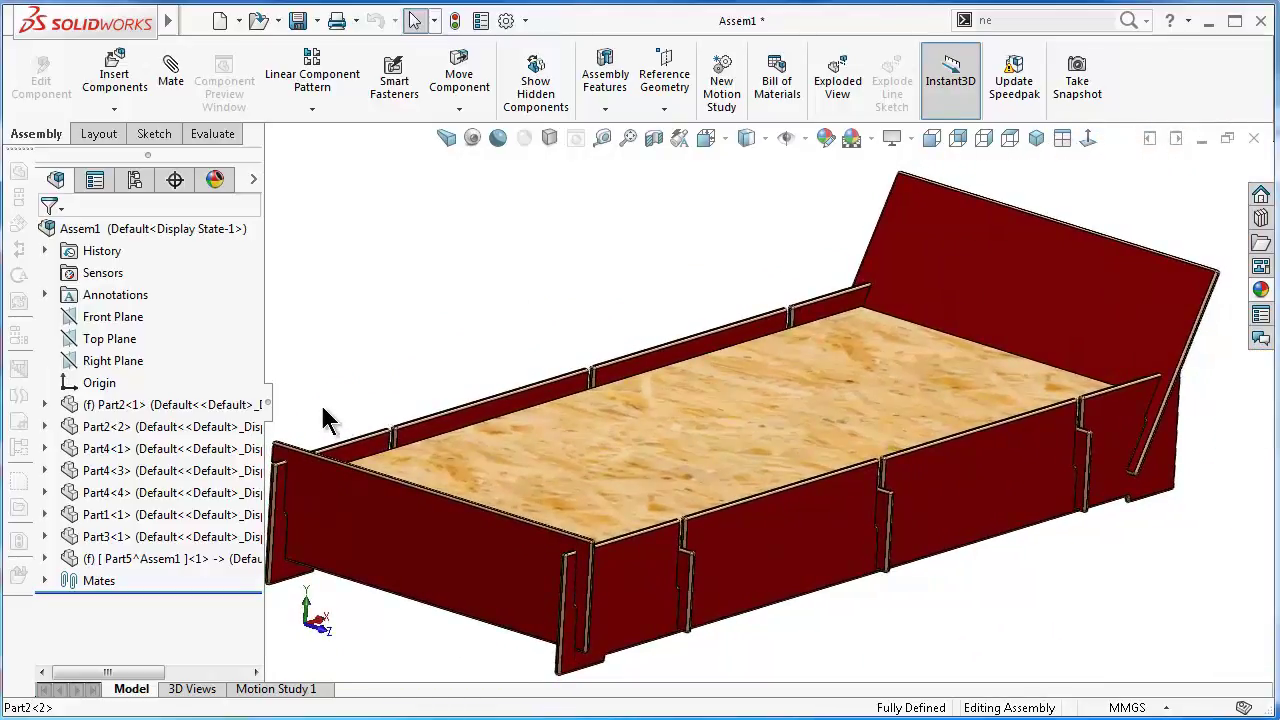
pyautogui.click(270, 405)
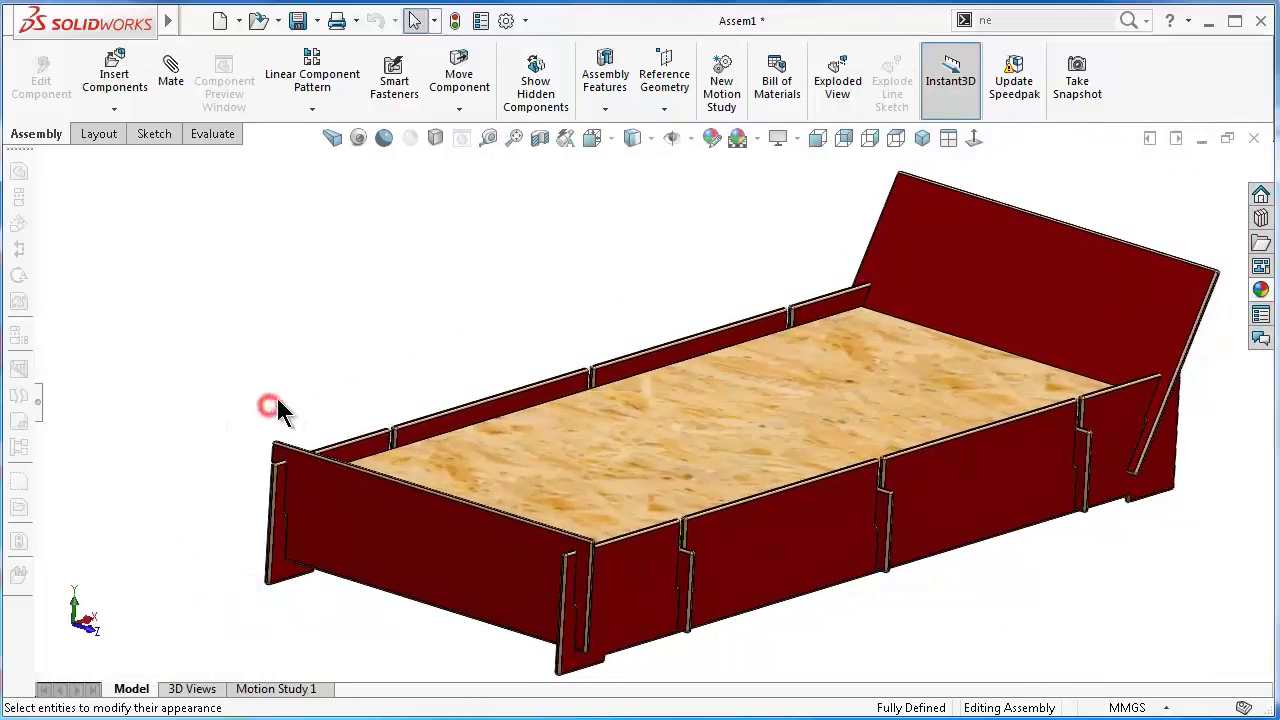
pyautogui.click(297, 21)
# Save all documents with virtual components stored internally, and turn on perspective and ambient occlusion
pyautogui.click(206, 313)
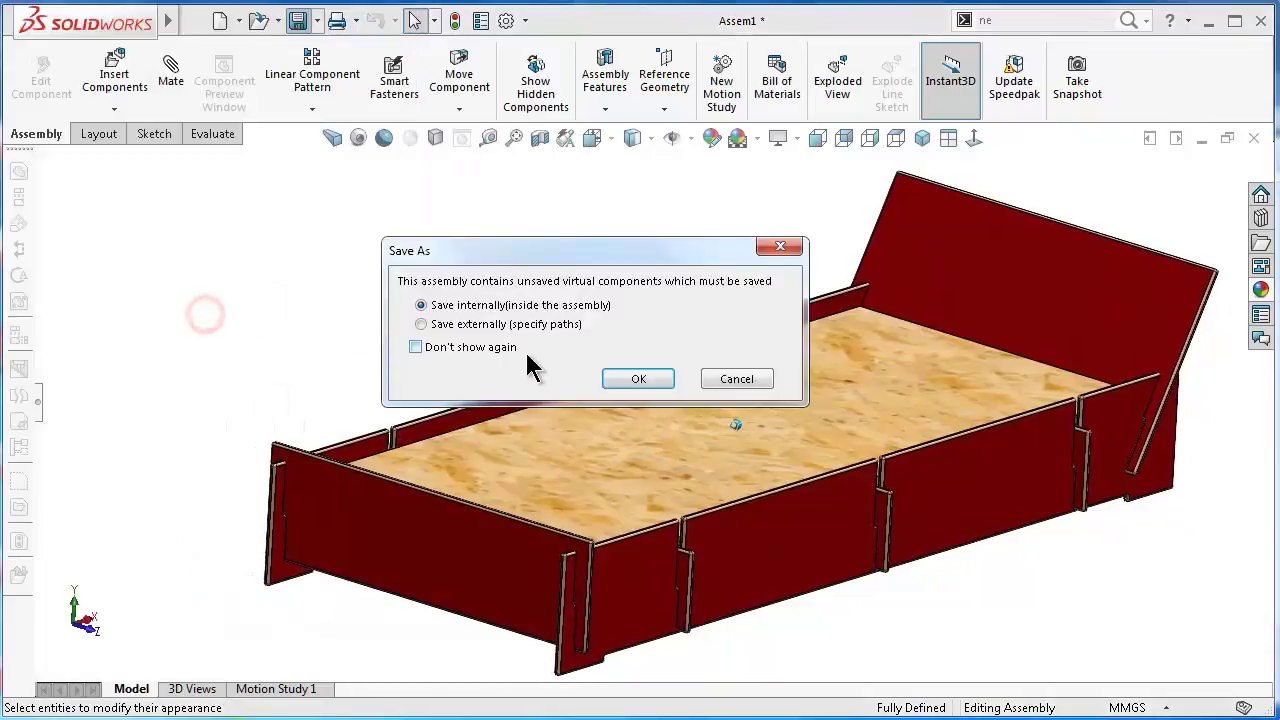
pyautogui.click(637, 377)
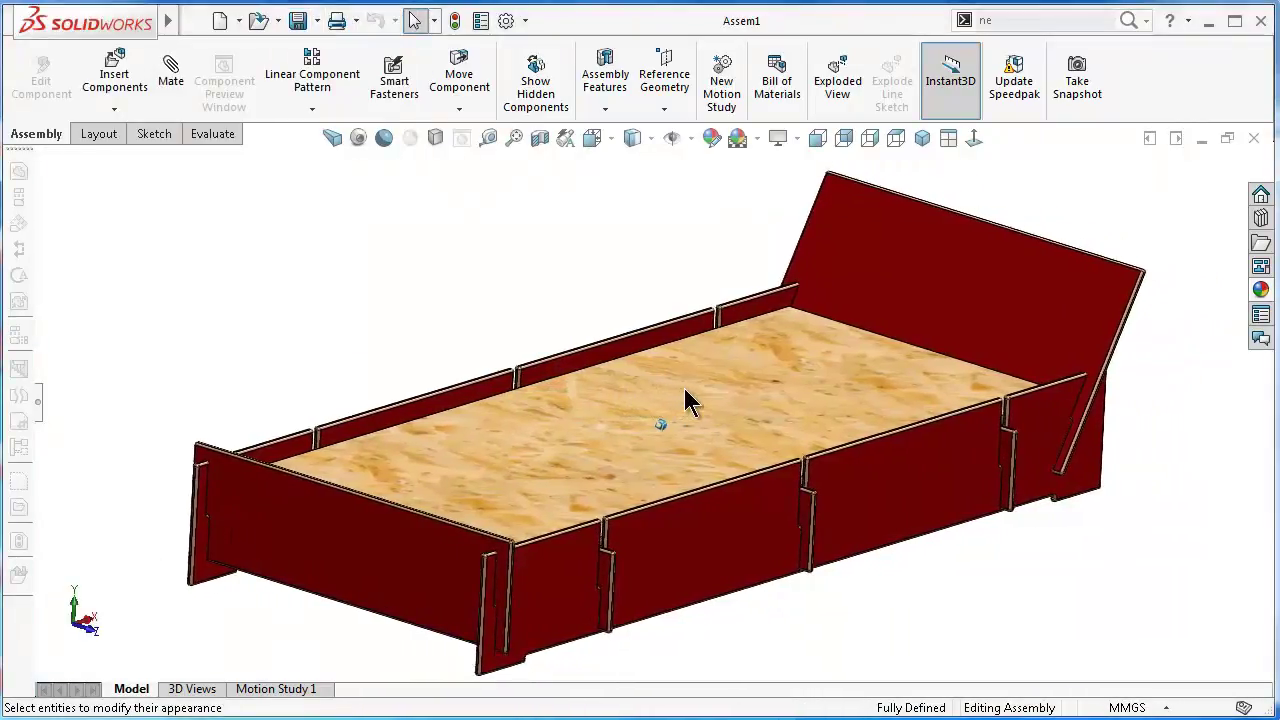
pyautogui.click(339, 139)
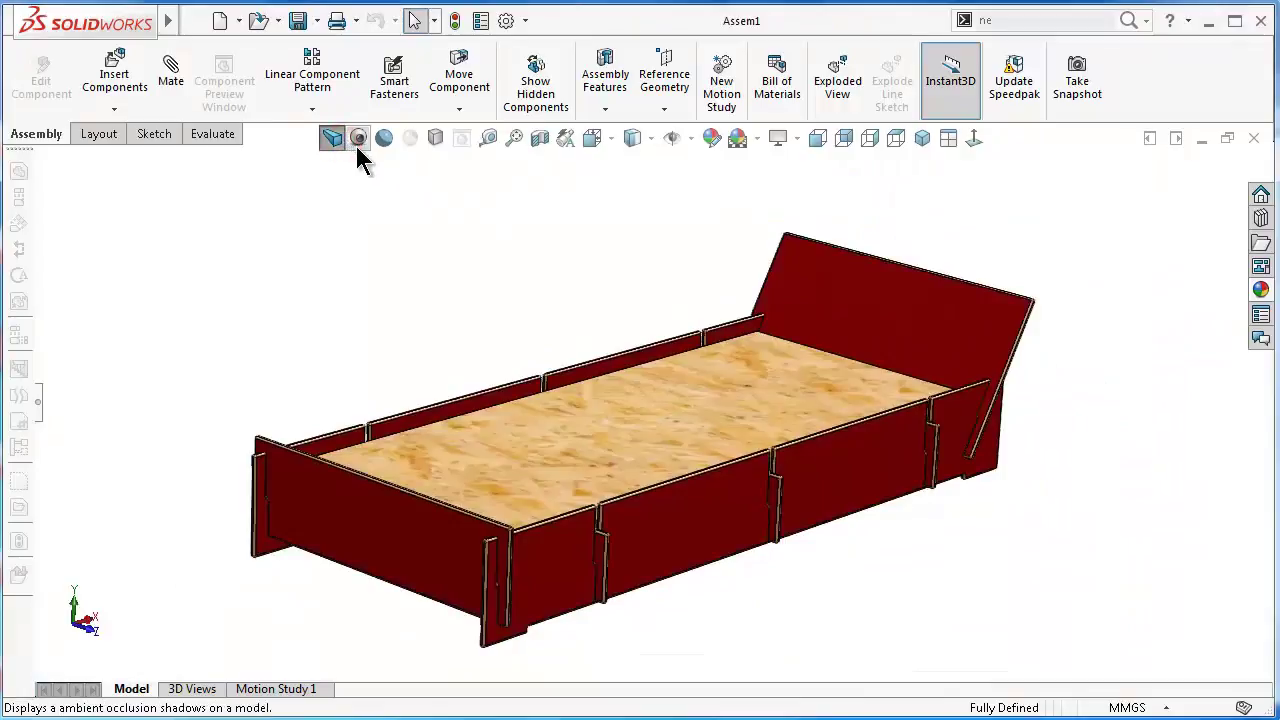
pyautogui.click(360, 142)
# Try cartoon style, add shadows in shaded mode, then turn off cartoon and ambient occlusion
pyautogui.click(373, 141)
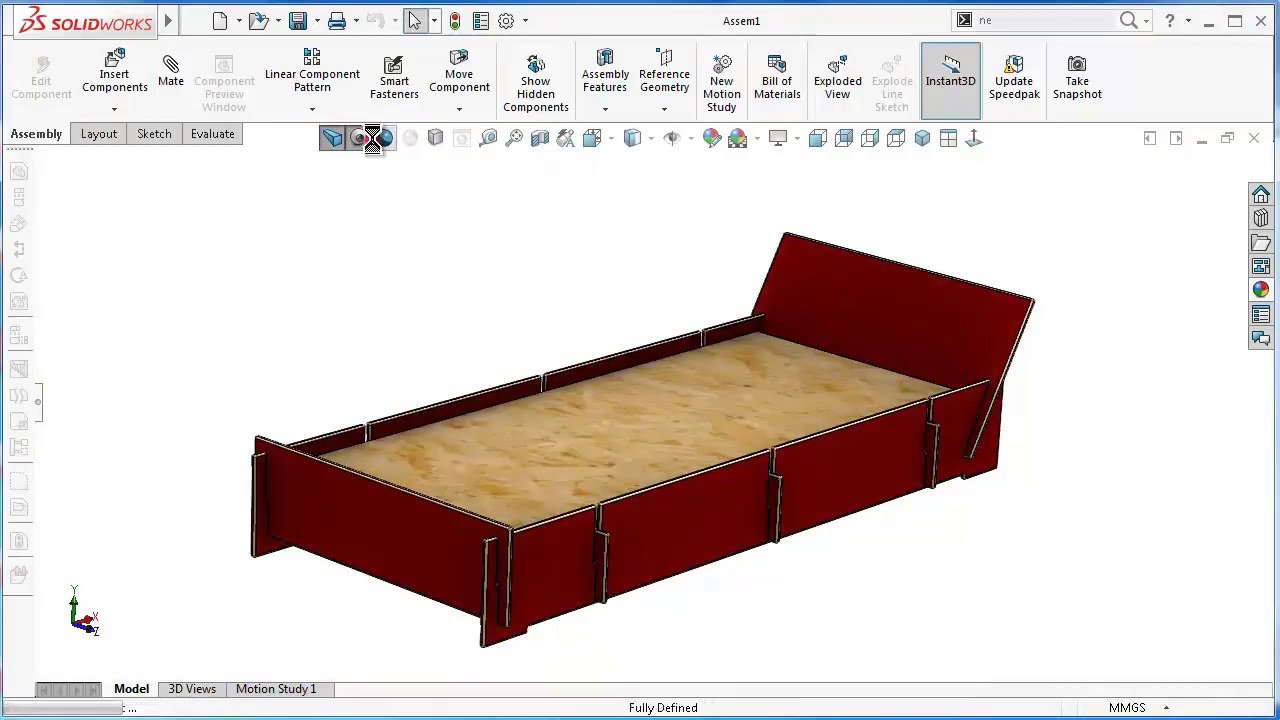
pyautogui.click(434, 139)
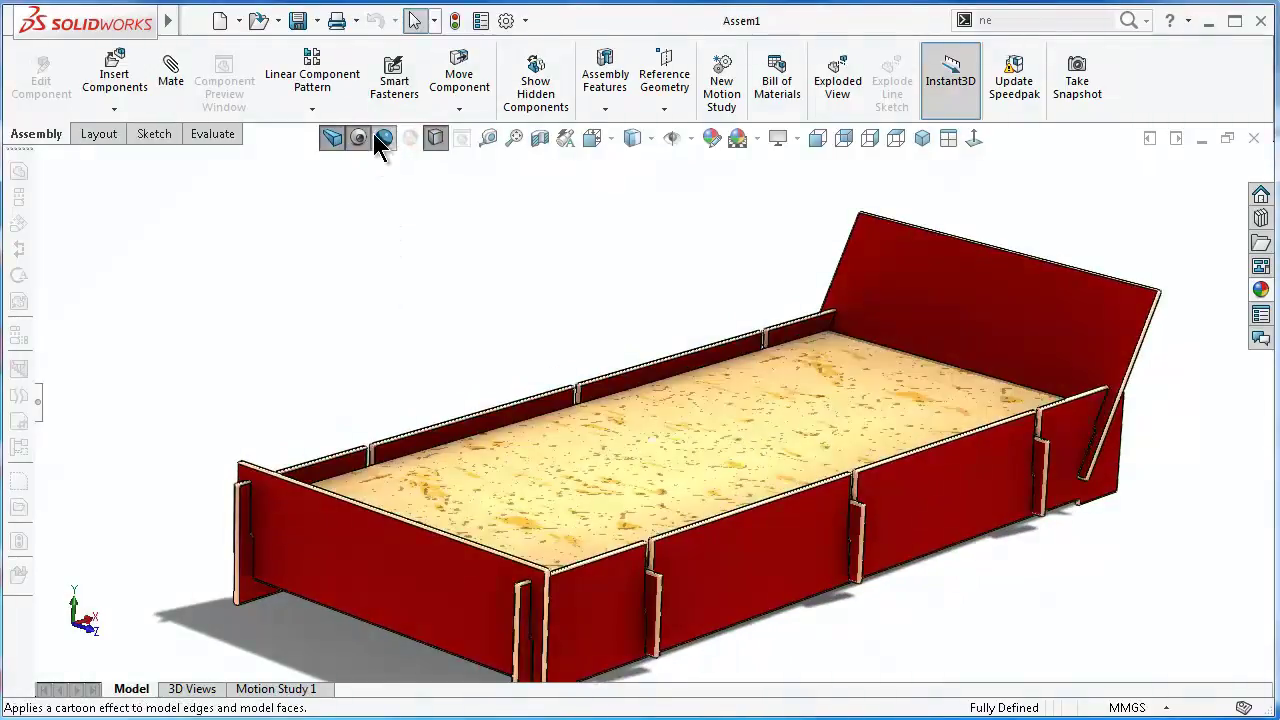
pyautogui.click(380, 138)
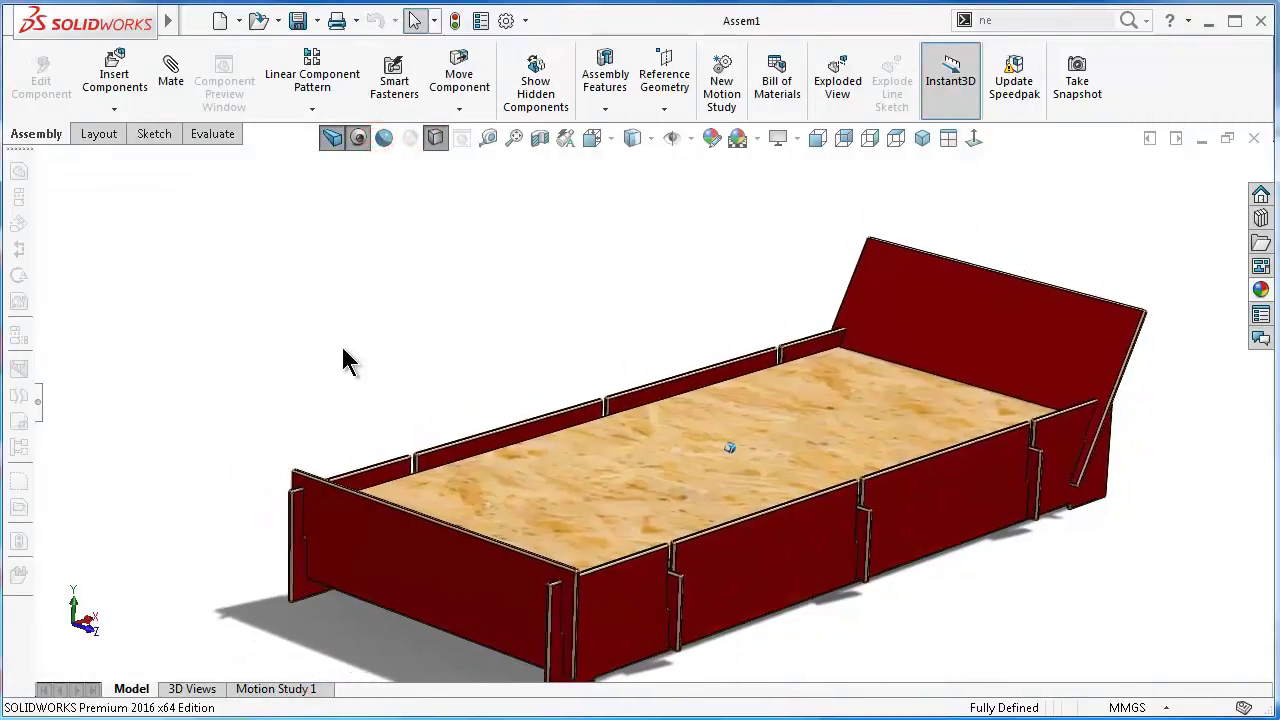
pyautogui.click(358, 138)
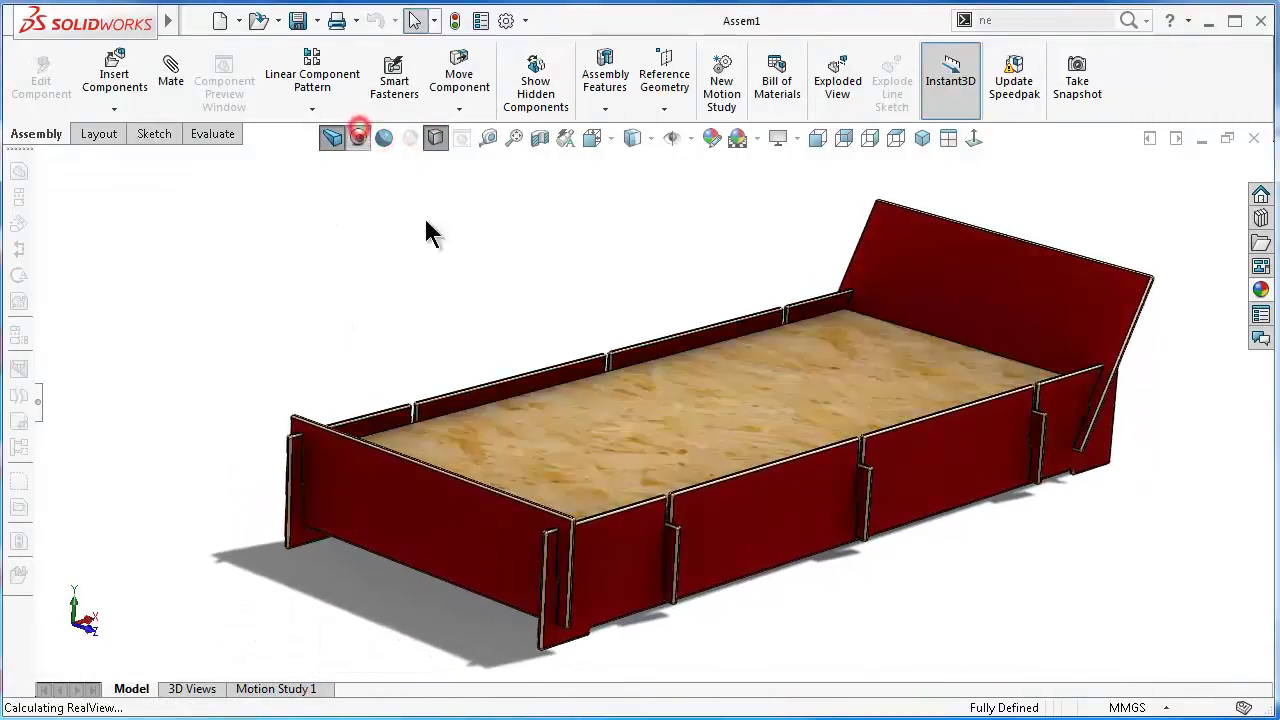